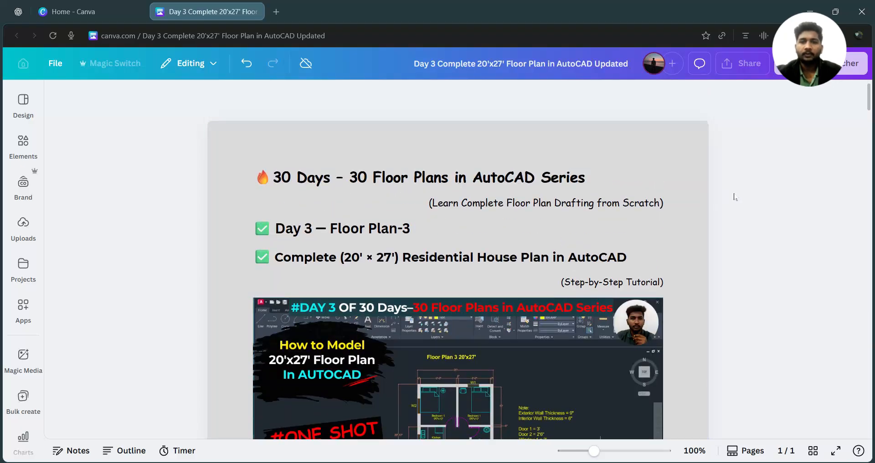
Read the introduction of the Day 3 floor plan notes, including the preview image of the 20'x27' plan
{"action": "scroll", "coordinate": [735, 196], "scroll_direction": "down", "scroll_amount": 2}
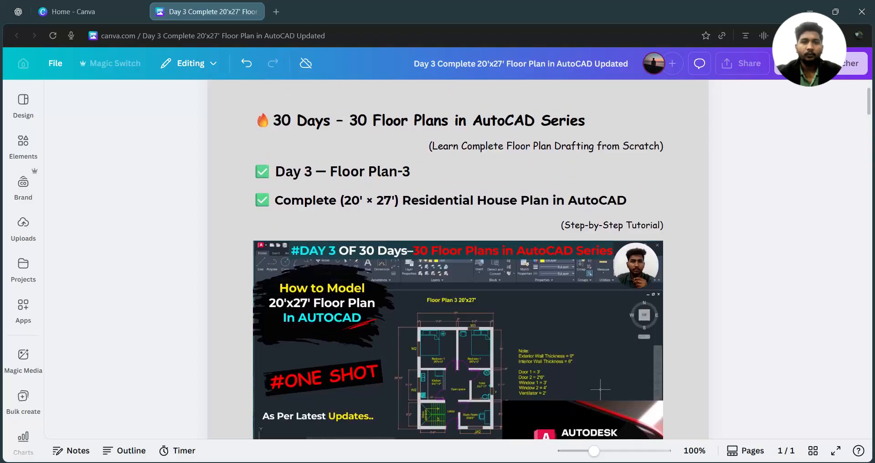
{"action": "scroll", "coordinate": [458, 260], "scroll_direction": "down", "scroll_amount": 2}
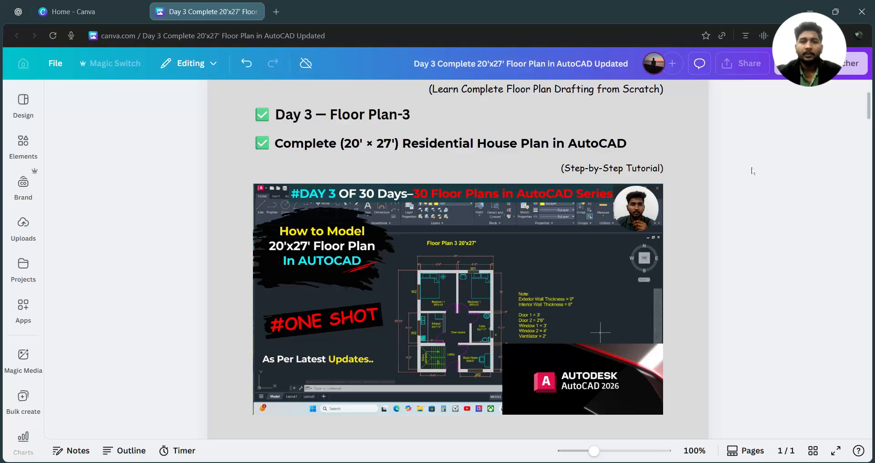
{"action": "scroll", "coordinate": [348, 248], "scroll_direction": "down", "scroll_amount": 2}
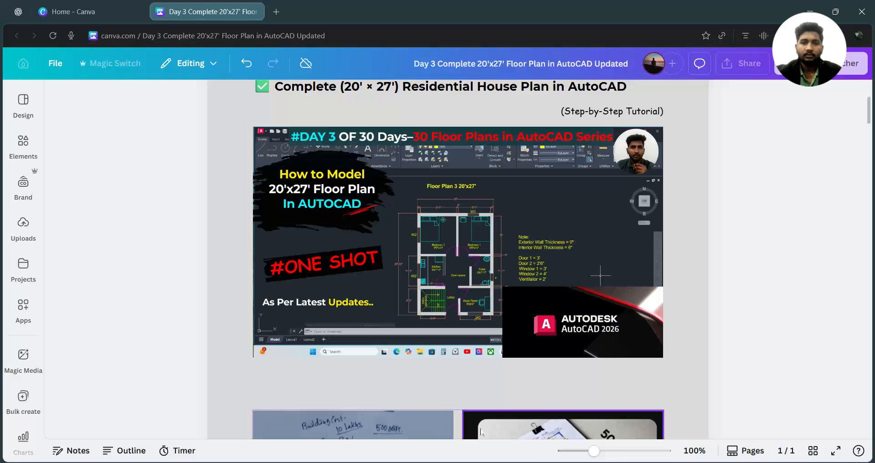
{"action": "scroll", "coordinate": [524, 369], "scroll_direction": "down", "scroll_amount": 1}
{"action": "scroll", "coordinate": [525, 369], "scroll_direction": "up", "scroll_amount": 3}
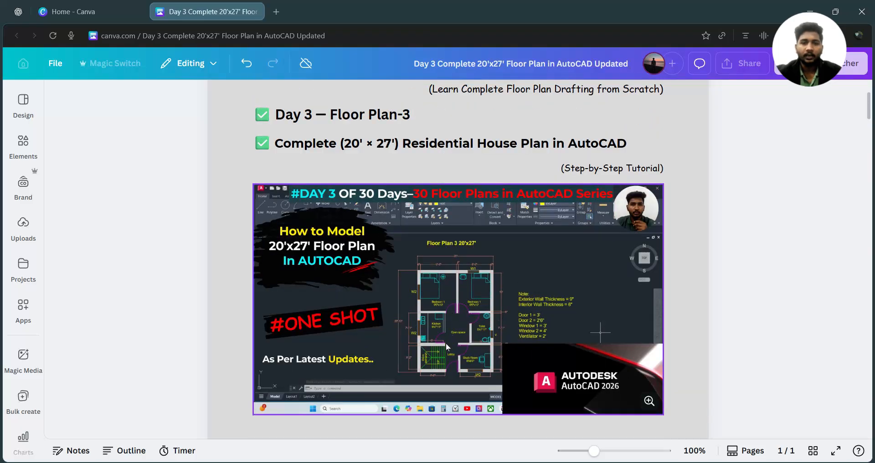
{"action": "scroll", "coordinate": [513, 254], "scroll_direction": "down", "scroll_amount": 2}
{"action": "scroll", "coordinate": [512, 253], "scroll_direction": "down", "scroll_amount": 5}
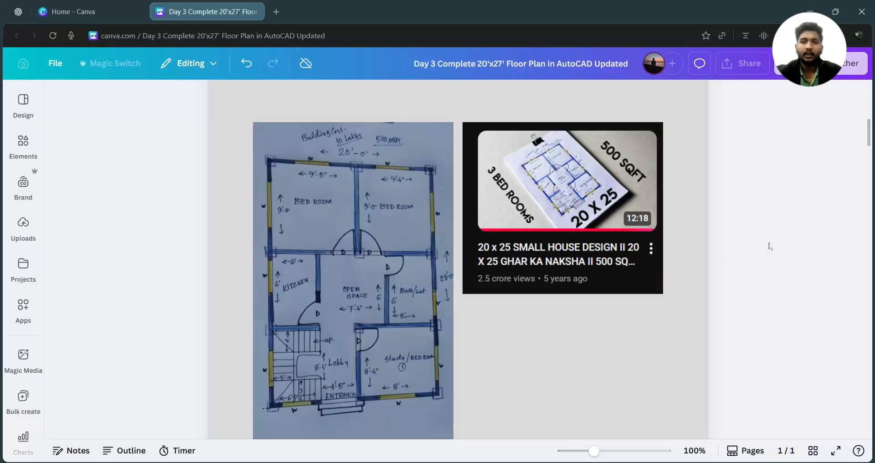
Examine the room layout and dimensions in the hand-drawn 20 x 25 house sketch
{"action": "scroll", "coordinate": [540, 271], "scroll_direction": "down", "scroll_amount": 2}
{"action": "scroll", "coordinate": [540, 271], "scroll_direction": "up", "scroll_amount": 2}
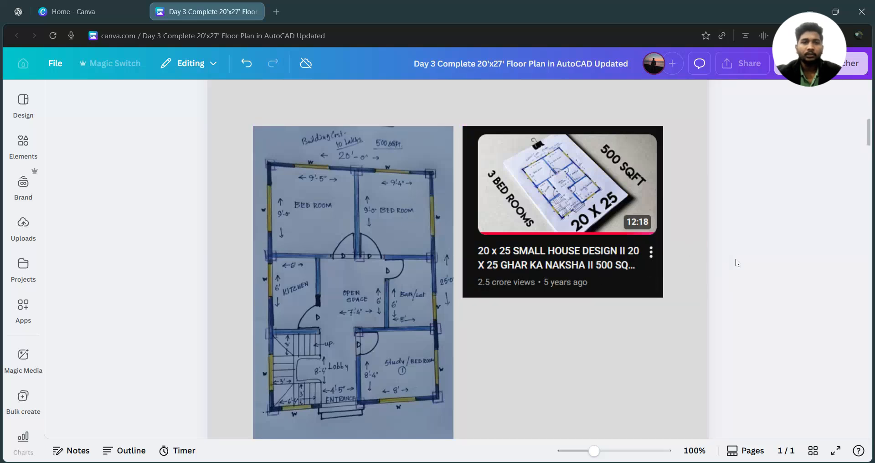
{"action": "scroll", "coordinate": [766, 283], "scroll_direction": "down", "scroll_amount": 1}
{"action": "scroll", "coordinate": [766, 283], "scroll_direction": "up", "scroll_amount": 1}
{"action": "scroll", "coordinate": [382, 238], "scroll_direction": "down", "scroll_amount": 1}
{"action": "scroll", "coordinate": [382, 240], "scroll_direction": "down", "scroll_amount": 1}
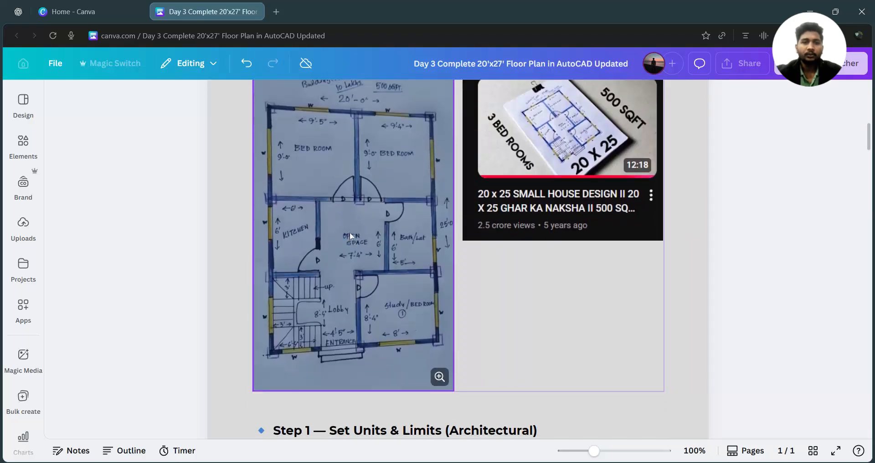
{"action": "scroll", "coordinate": [350, 310], "scroll_direction": "up", "scroll_amount": 1}
{"action": "scroll", "coordinate": [307, 349], "scroll_direction": "down", "scroll_amount": 1}
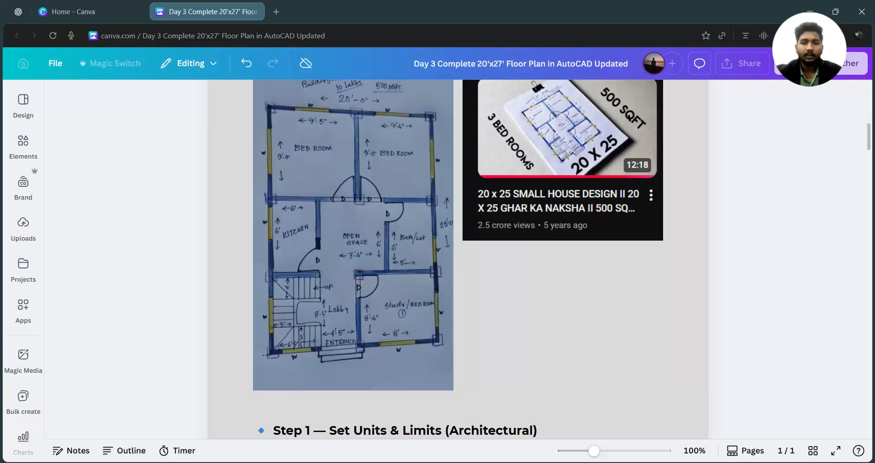
Switch to AutoCAD and compare the finished Plan 3 drawing with the hand-drawn sketch in the Canva notes
{"action": "key", "text": "alt+Tab"}
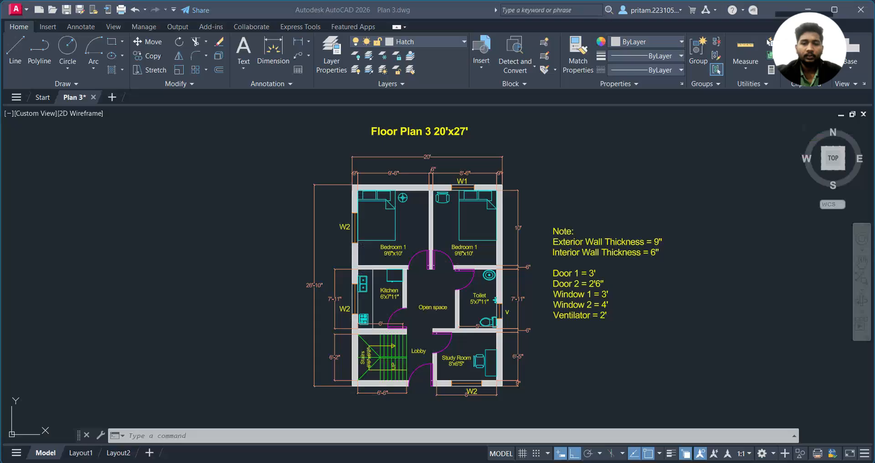
{"action": "middle_click_drag", "start_coordinate": [417, 372], "coordinate": [422, 334]}
{"action": "scroll", "coordinate": [387, 229], "scroll_direction": "up", "scroll_amount": 3}
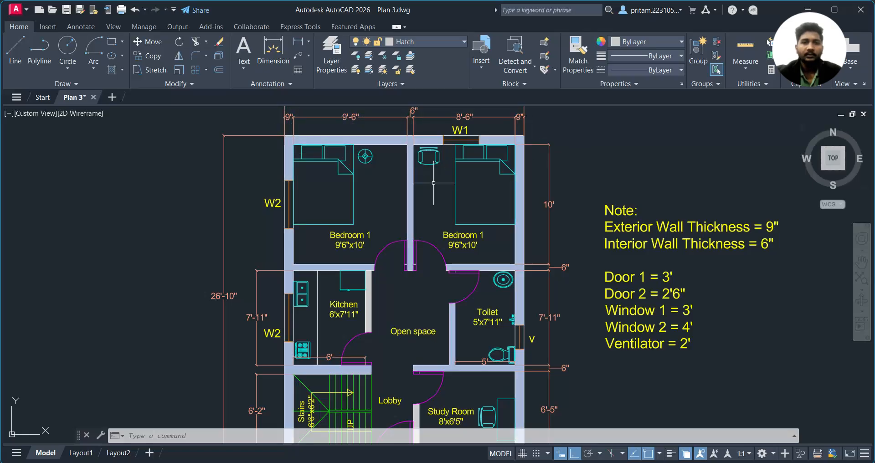
{"action": "key", "text": "alt+Tab"}
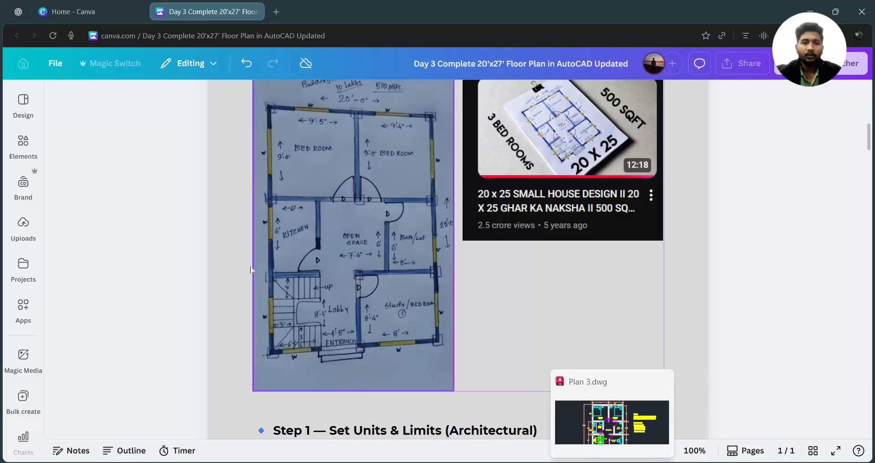
{"action": "key", "text": "alt+Tab"}
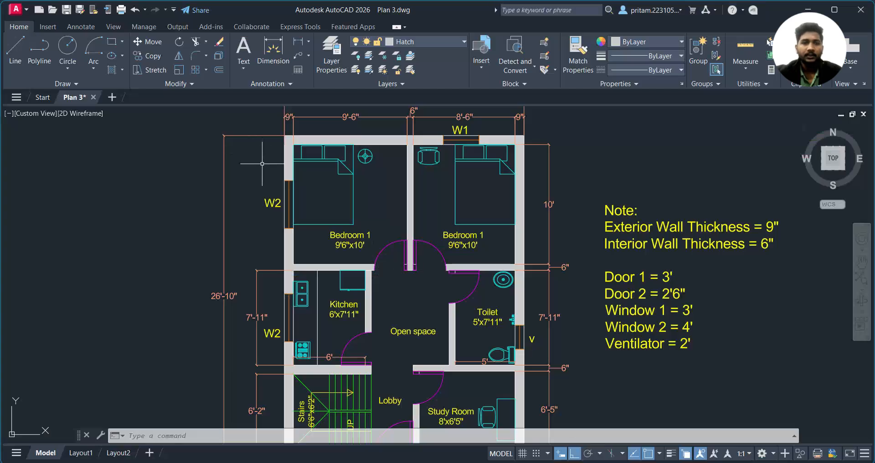
Examine the finished plan's bedrooms, overall dimensions, and the notes on wall thickness, doors, windows and ventilator
{"action": "mouse_move", "coordinate": [363, 222]}
{"action": "middle_mouse_down"}
{"action": "mouse_move", "coordinate": [365, 203]}
{"action": "mouse_move", "coordinate": [368, 219]}
{"action": "middle_mouse_up"}
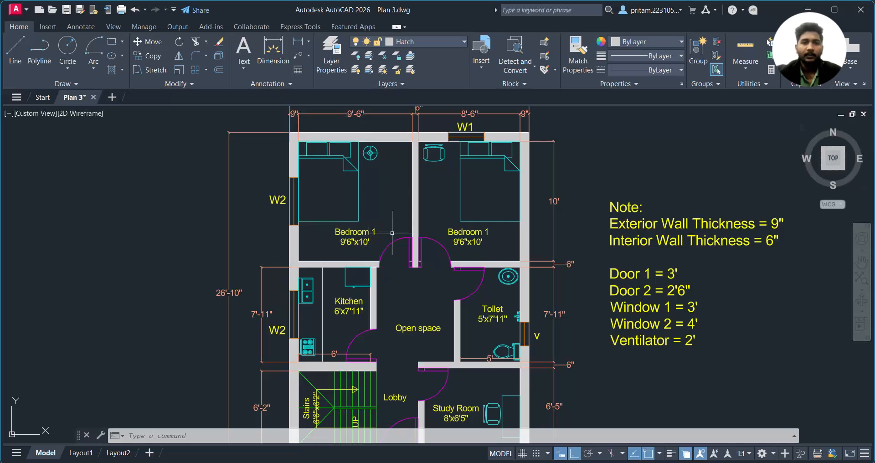
{"action": "middle_click_drag", "start_coordinate": [406, 243], "coordinate": [394, 213]}
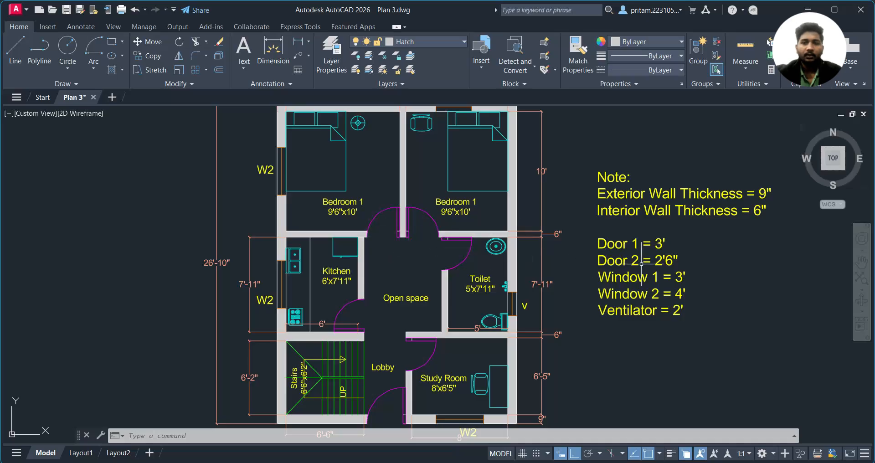
{"action": "middle_click_drag", "start_coordinate": [573, 301], "coordinate": [560, 262]}
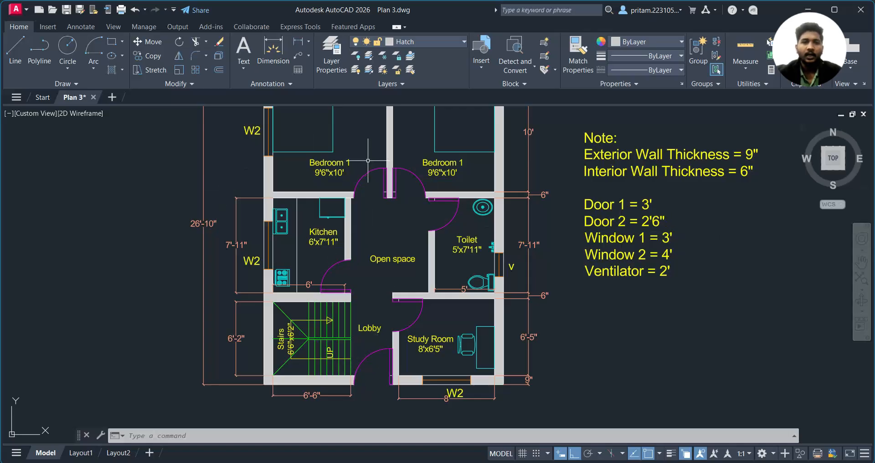
{"action": "middle_click_drag", "start_coordinate": [390, 208], "coordinate": [412, 322]}
{"action": "middle_click_drag", "start_coordinate": [286, 323], "coordinate": [165, 271]}
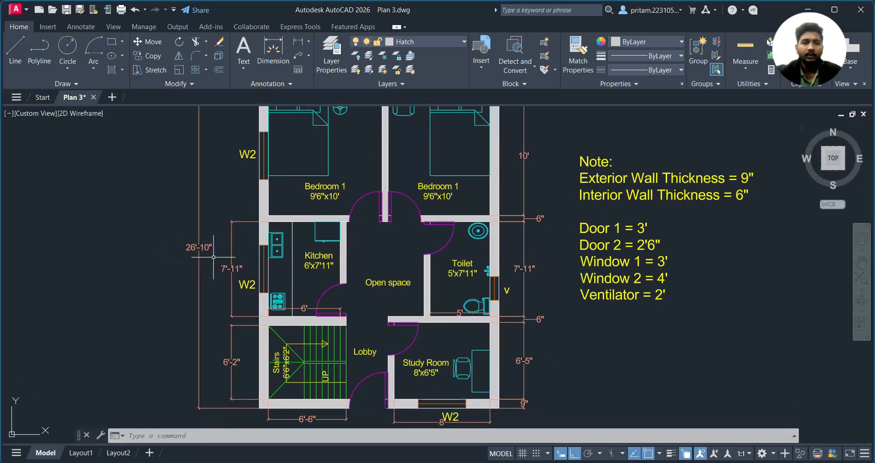
{"action": "middle_click_drag", "start_coordinate": [386, 284], "coordinate": [342, 284]}
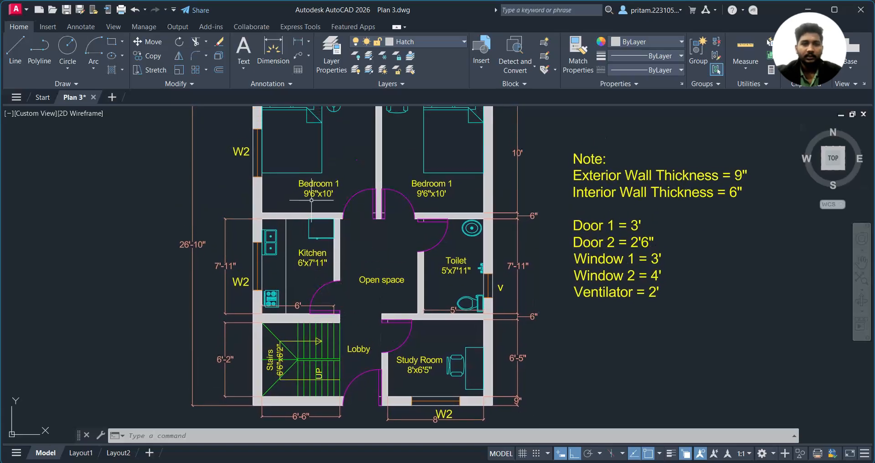
{"action": "middle_click_drag", "start_coordinate": [431, 240], "coordinate": [422, 222]}
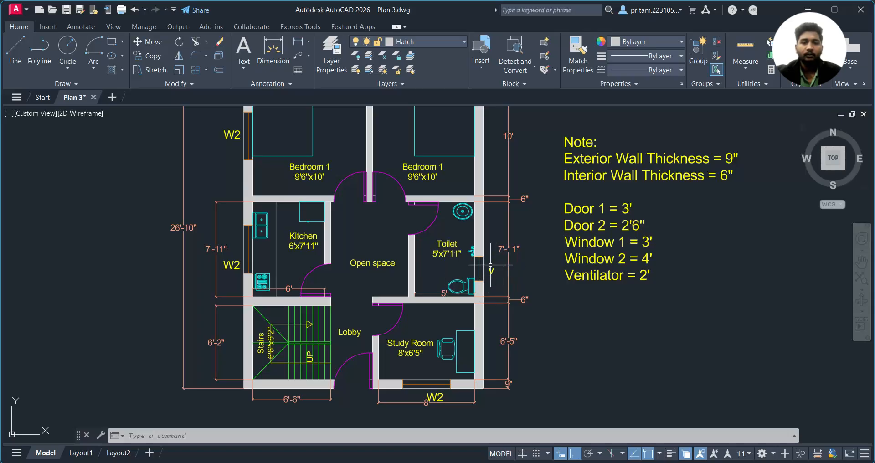
{"action": "middle_click_drag", "start_coordinate": [508, 334], "coordinate": [529, 307]}
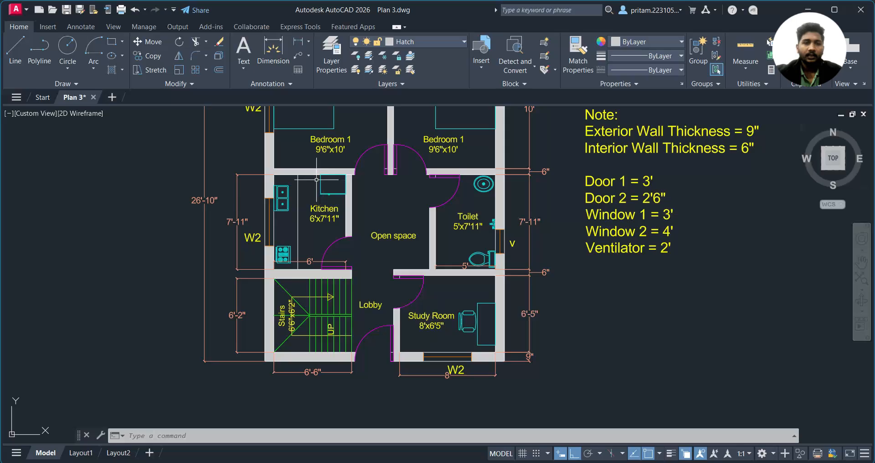
{"action": "scroll", "coordinate": [333, 228], "scroll_direction": "up", "scroll_amount": 3}
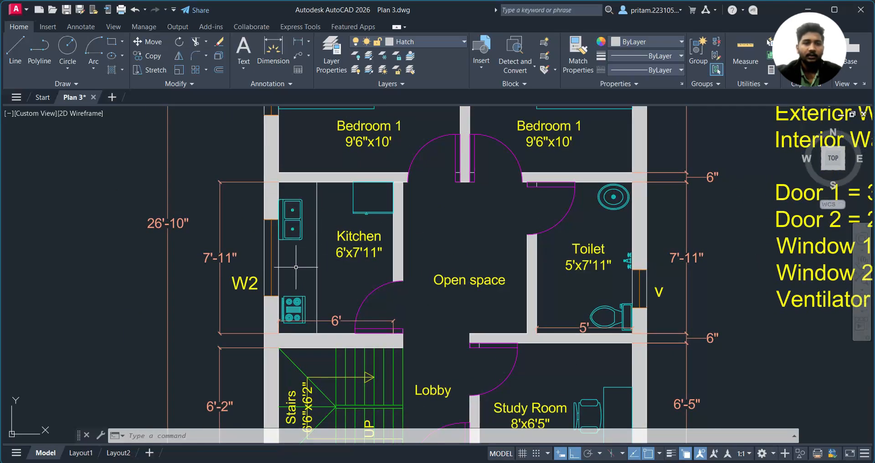
Check the sketch in Canva again, then examine the kitchen, toilet, stairs, lobby and study room in the AutoCAD plan
{"action": "left_click", "coordinate": [543, 461]}
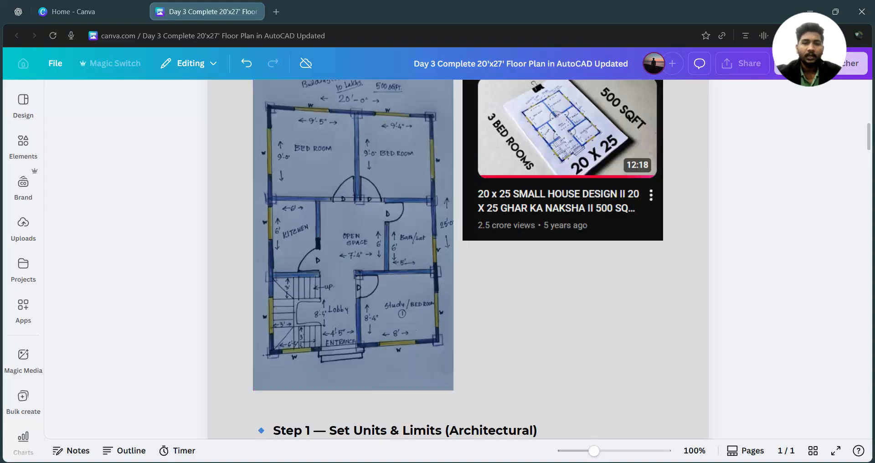
{"action": "left_click", "coordinate": [612, 460]}
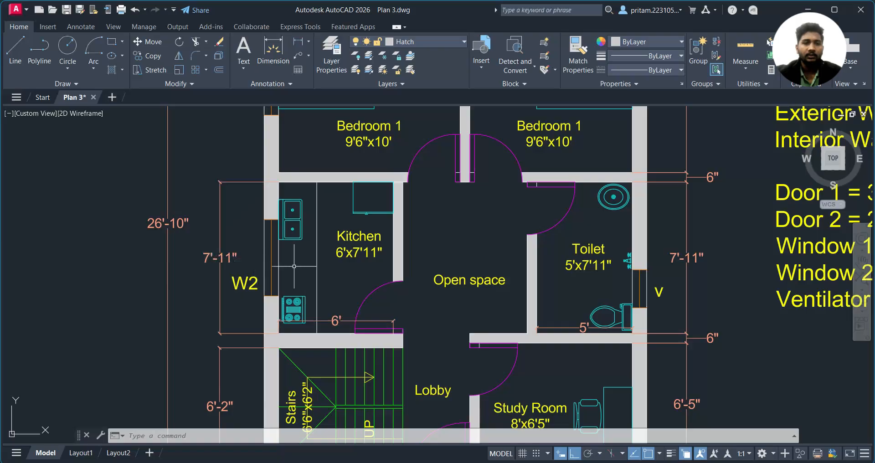
{"action": "middle_click_drag", "start_coordinate": [378, 283], "coordinate": [370, 260]}
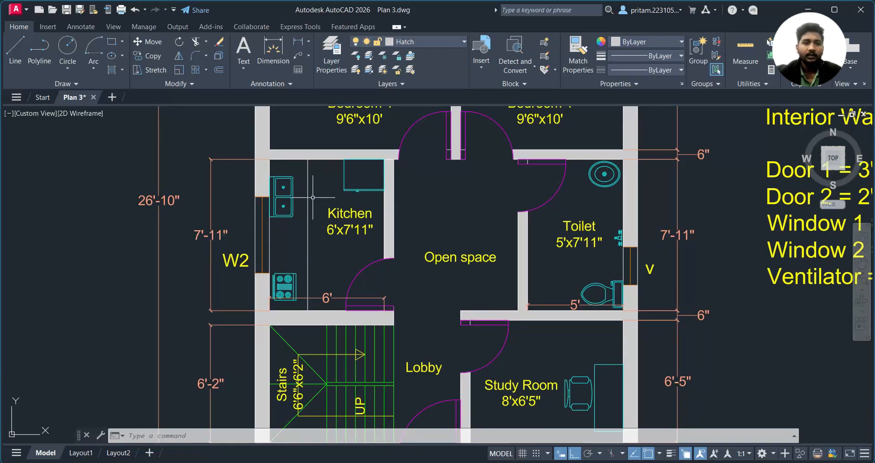
{"action": "middle_click_drag", "start_coordinate": [388, 328], "coordinate": [384, 297]}
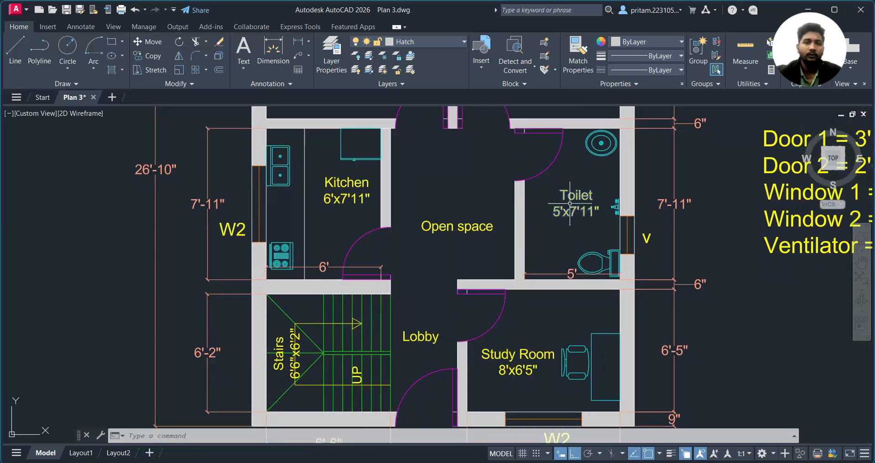
{"action": "scroll", "coordinate": [487, 280], "scroll_direction": "down", "scroll_amount": 2}
{"action": "middle_click_drag", "start_coordinate": [502, 255], "coordinate": [506, 215]}
{"action": "scroll", "coordinate": [550, 184], "scroll_direction": "up", "scroll_amount": 2}
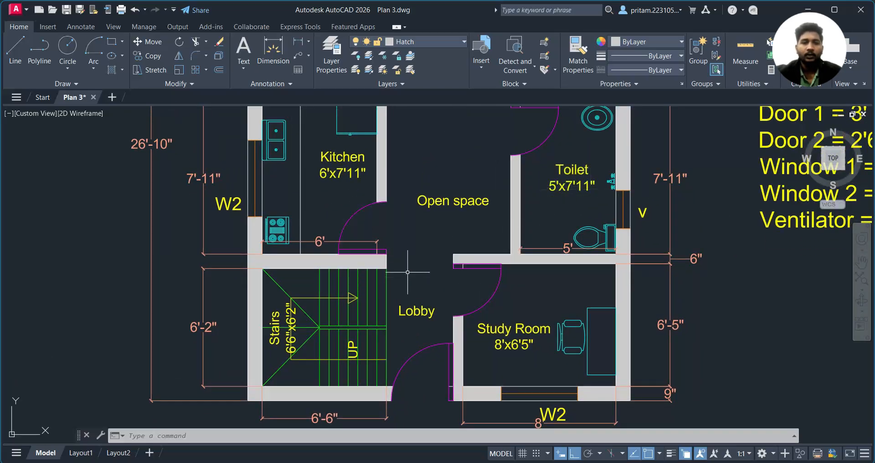
{"action": "middle_click_drag", "start_coordinate": [415, 260], "coordinate": [430, 240]}
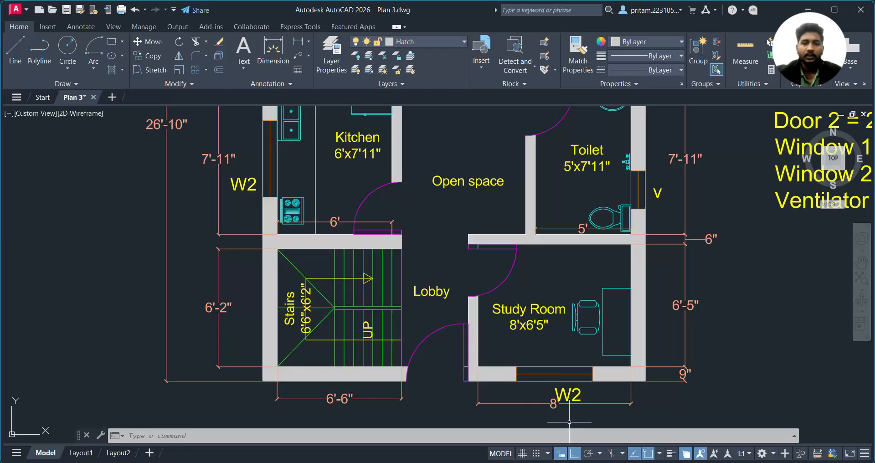
Switch to the Canva notes and skim the drafting steps down to the dog-legged staircase illustration, returning to the sketch
{"action": "key", "text": "alt+Tab"}
{"action": "scroll", "coordinate": [291, 346], "scroll_direction": "up", "scroll_amount": 2}
{"action": "scroll", "coordinate": [291, 345], "scroll_direction": "down", "scroll_amount": 2}
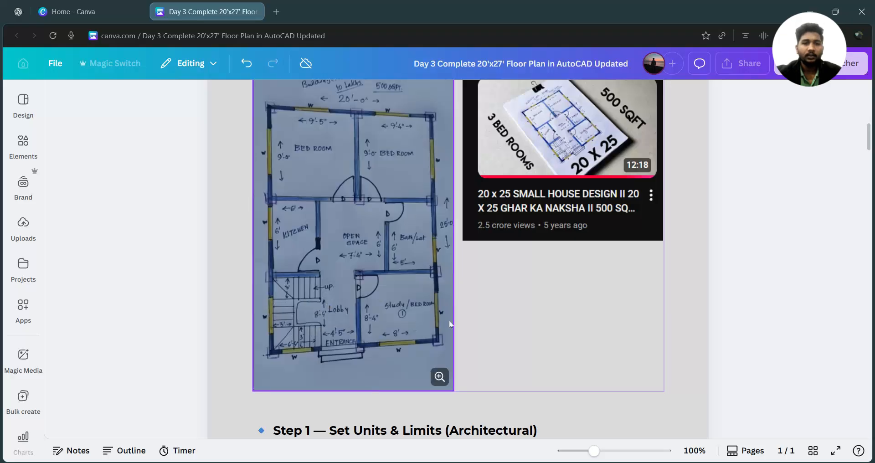
{"action": "scroll", "coordinate": [706, 352], "scroll_direction": "down", "scroll_amount": 1}
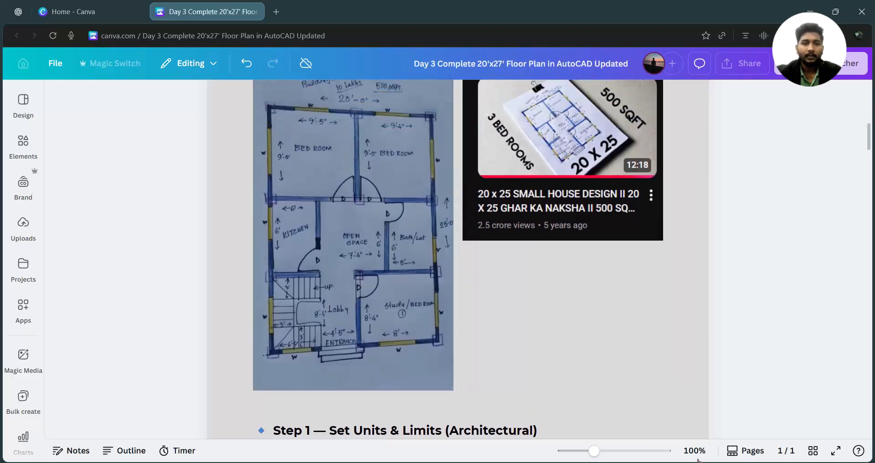
{"action": "scroll", "coordinate": [706, 352], "scroll_direction": "down", "scroll_amount": 10}
{"action": "scroll", "coordinate": [464, 330], "scroll_direction": "down", "scroll_amount": 15}
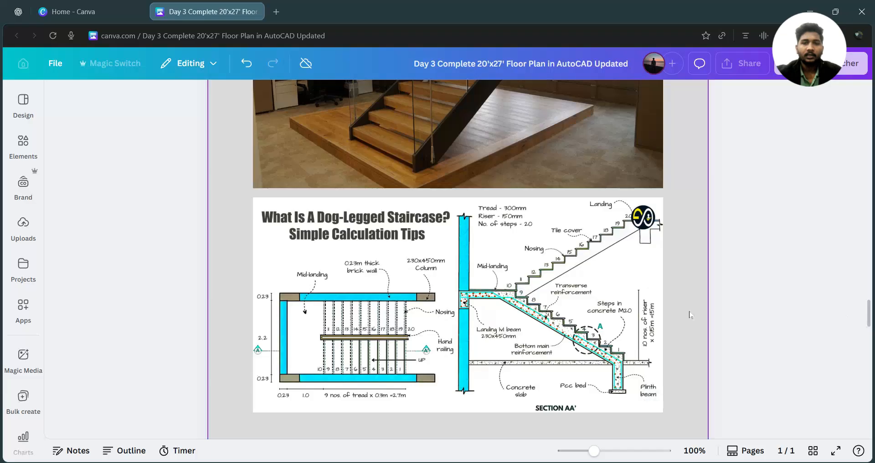
{"action": "scroll", "coordinate": [687, 313], "scroll_direction": "up", "scroll_amount": 15}
{"action": "scroll", "coordinate": [688, 315], "scroll_direction": "up", "scroll_amount": 20}
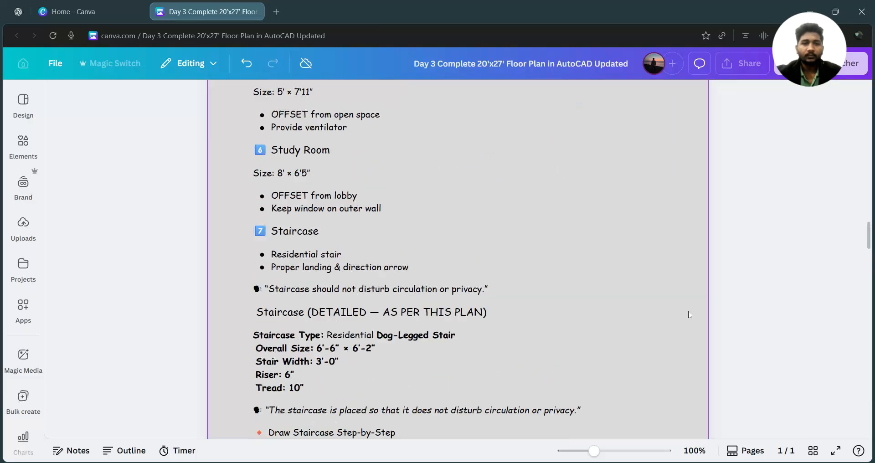
{"action": "scroll", "coordinate": [769, 313], "scroll_direction": "up", "scroll_amount": 15}
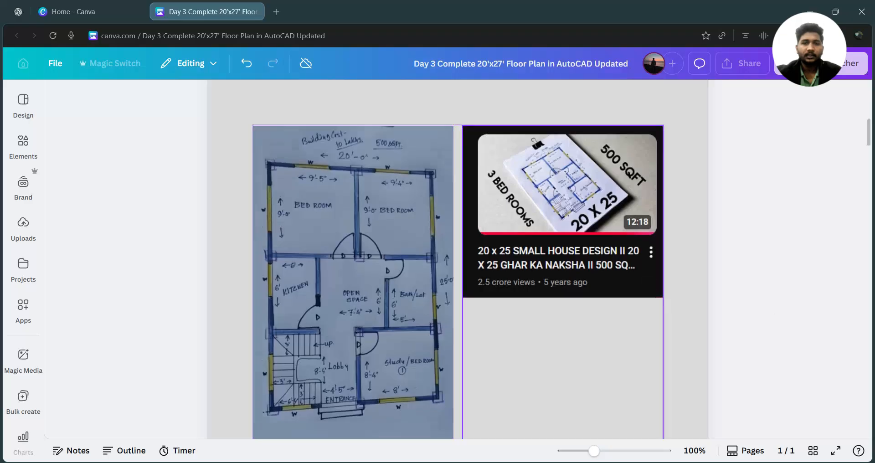
Review the hand-drawn reference sketch and the source video thumbnail beside it once more
{"action": "scroll", "coordinate": [380, 299], "scroll_direction": "up", "scroll_amount": 8}
{"action": "scroll", "coordinate": [725, 256], "scroll_direction": "down", "scroll_amount": 4}
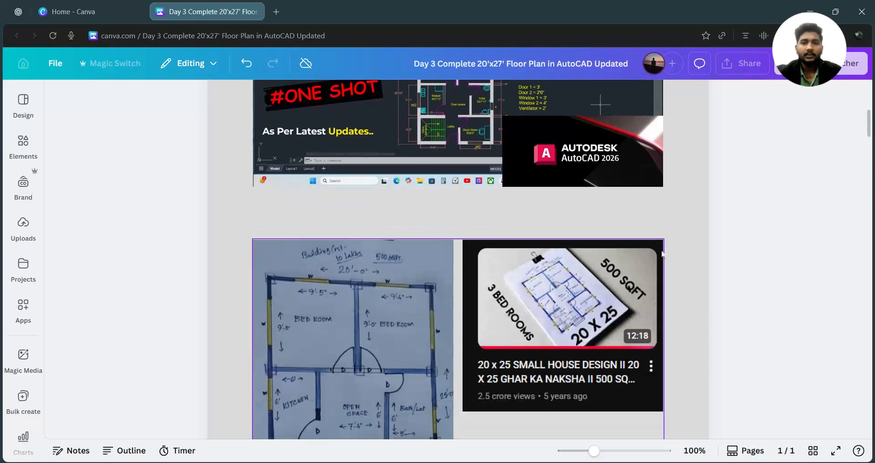
{"action": "scroll", "coordinate": [743, 258], "scroll_direction": "down", "scroll_amount": 4}
{"action": "scroll", "coordinate": [762, 260], "scroll_direction": "down", "scroll_amount": 1}
{"action": "scroll", "coordinate": [402, 273], "scroll_direction": "up", "scroll_amount": 2}
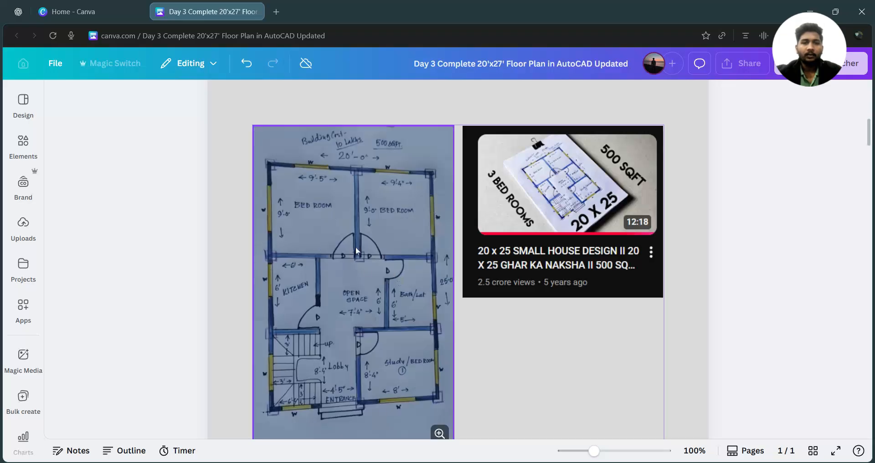
{"action": "scroll", "coordinate": [352, 244], "scroll_direction": "down", "scroll_amount": 3}
{"action": "scroll", "coordinate": [319, 246], "scroll_direction": "up", "scroll_amount": 3}
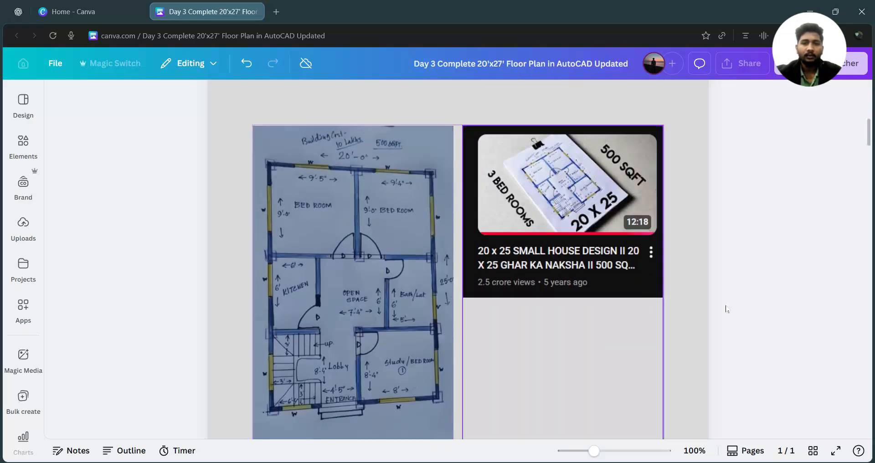
{"action": "scroll", "coordinate": [694, 303], "scroll_direction": "down", "scroll_amount": 5}
{"action": "scroll", "coordinate": [467, 274], "scroll_direction": "up", "scroll_amount": 10}
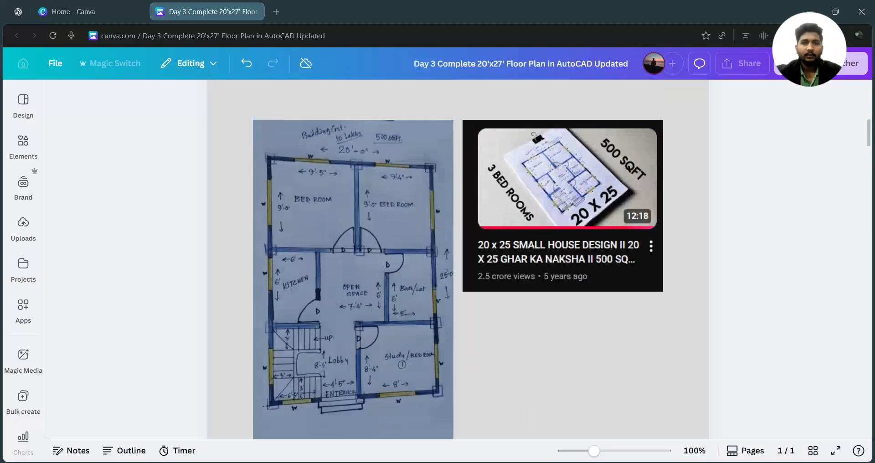
Check the AutoCAD plan's lower rooms, then switch back to the Canva notes and read Step 1 on units and limits
{"action": "scroll", "coordinate": [355, 283], "scroll_direction": "down", "scroll_amount": 3}
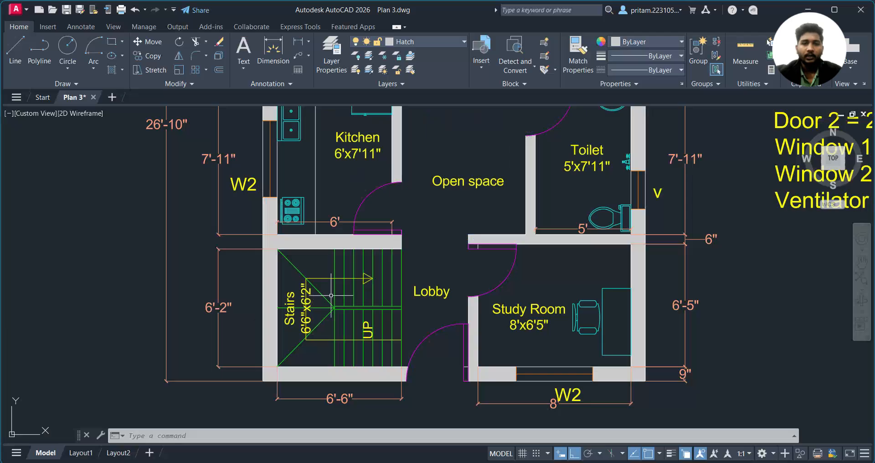
{"action": "scroll", "coordinate": [433, 304], "scroll_direction": "down", "scroll_amount": 5}
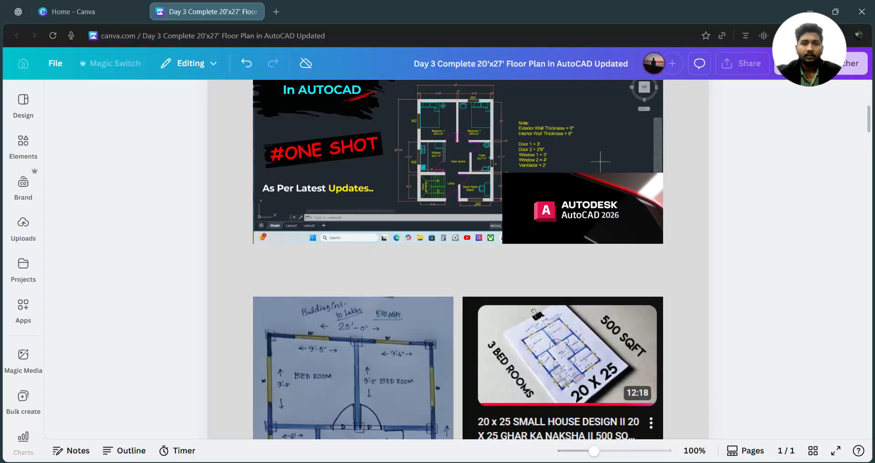
{"action": "scroll", "coordinate": [458, 259], "scroll_direction": "down", "scroll_amount": 3}
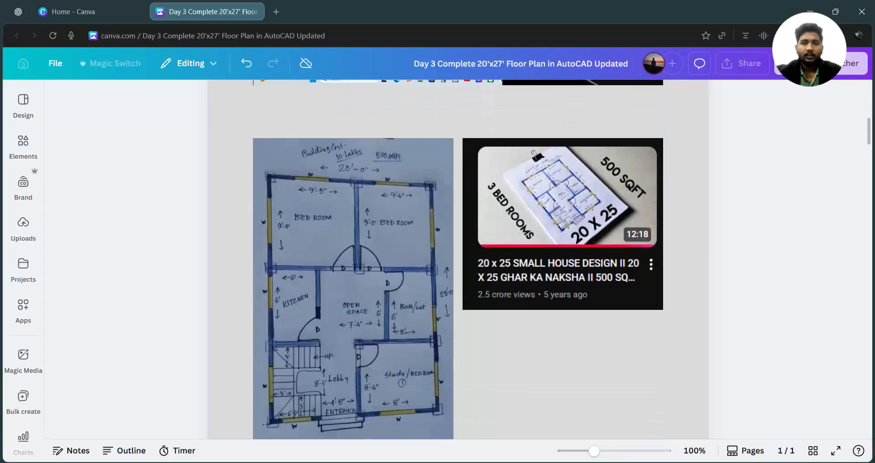
{"action": "scroll", "coordinate": [458, 260], "scroll_direction": "down", "scroll_amount": 6}
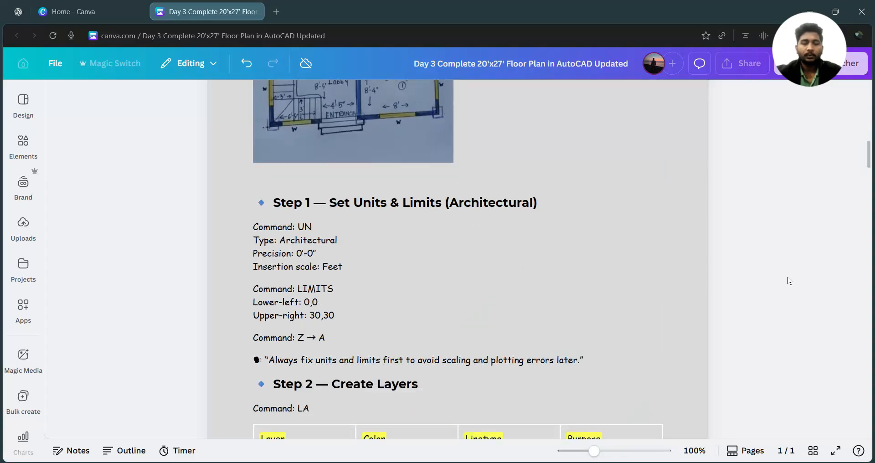
{"action": "scroll", "coordinate": [458, 260], "scroll_direction": "down", "scroll_amount": 1}
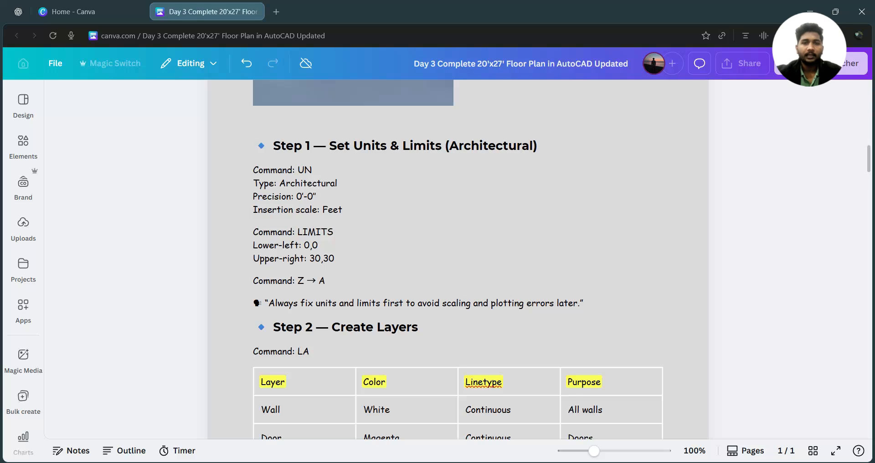
Read the Step 2 layer table with its layer names, colors, linetypes and purposes
{"action": "scroll", "coordinate": [458, 260], "scroll_direction": "down", "scroll_amount": 3}
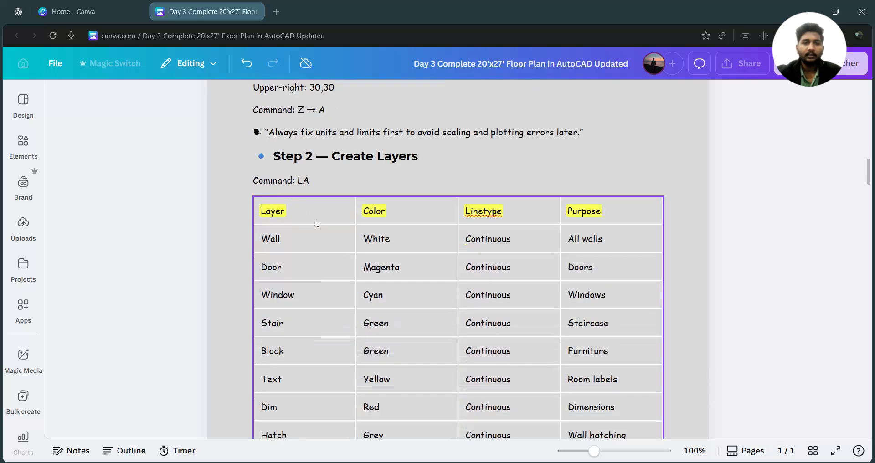
{"action": "scroll", "coordinate": [316, 145], "scroll_direction": "down", "scroll_amount": 2}
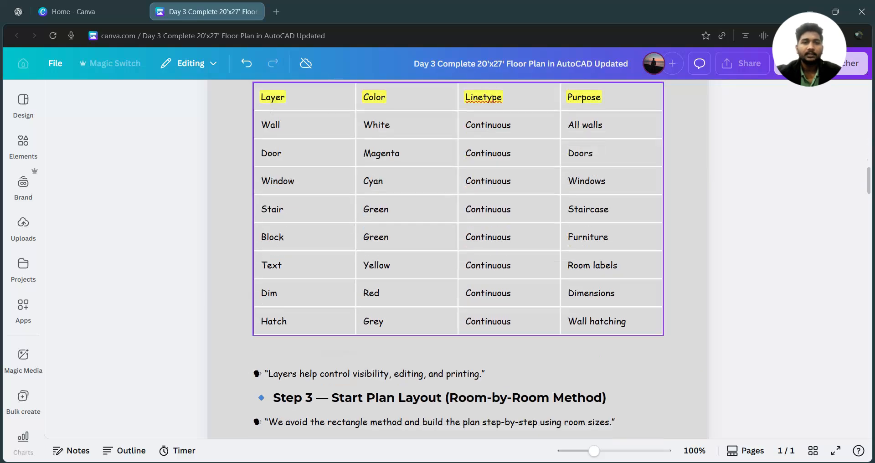
{"action": "scroll", "coordinate": [315, 145], "scroll_direction": "up", "scroll_amount": 1}
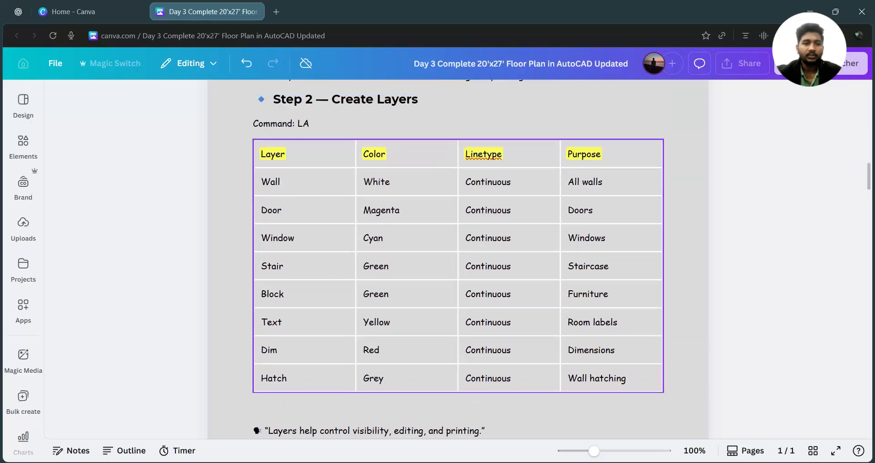
{"action": "scroll", "coordinate": [265, 372], "scroll_direction": "down", "scroll_amount": 1}
{"action": "scroll", "coordinate": [458, 260], "scroll_direction": "down", "scroll_amount": 2}
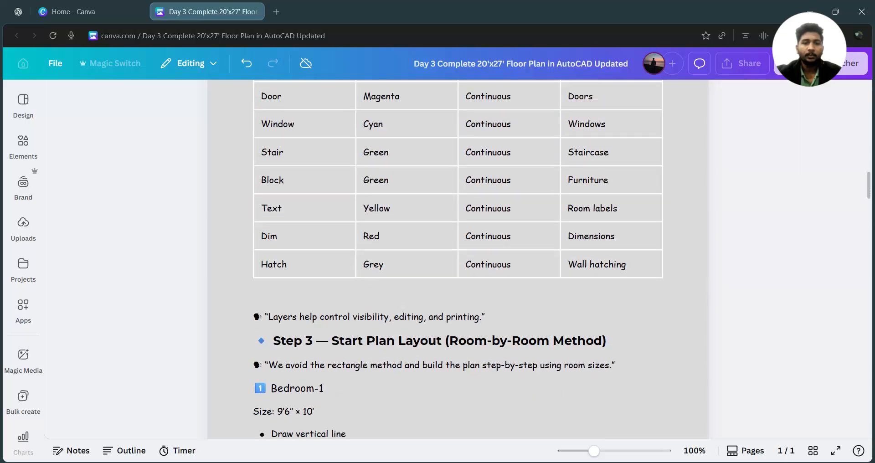
Read the Step 3 notes on the room-by-room layout method and the two bedrooms
{"action": "scroll", "coordinate": [458, 259], "scroll_direction": "down", "scroll_amount": 2}
{"action": "scroll", "coordinate": [458, 259], "scroll_direction": "up", "scroll_amount": 2}
{"action": "scroll", "coordinate": [458, 259], "scroll_direction": "down", "scroll_amount": 3}
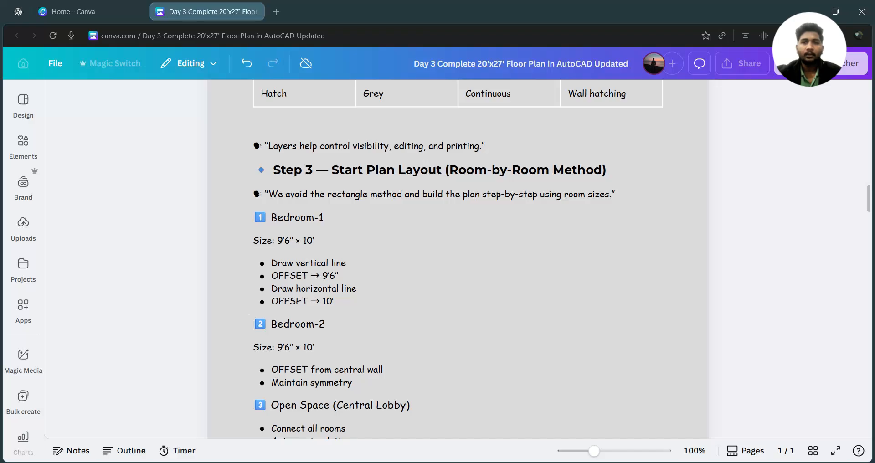
{"action": "scroll", "coordinate": [458, 259], "scroll_direction": "down", "scroll_amount": 2}
{"action": "scroll", "coordinate": [458, 260], "scroll_direction": "up", "scroll_amount": 2}
{"action": "scroll", "coordinate": [459, 260], "scroll_direction": "down", "scroll_amount": 1}
{"action": "scroll", "coordinate": [458, 260], "scroll_direction": "up", "scroll_amount": 2}
Review the layout notes for the open space, kitchen, toilet and study room
{"action": "scroll", "coordinate": [458, 260], "scroll_direction": "down", "scroll_amount": 7}
{"action": "scroll", "coordinate": [458, 260], "scroll_direction": "down", "scroll_amount": 6}
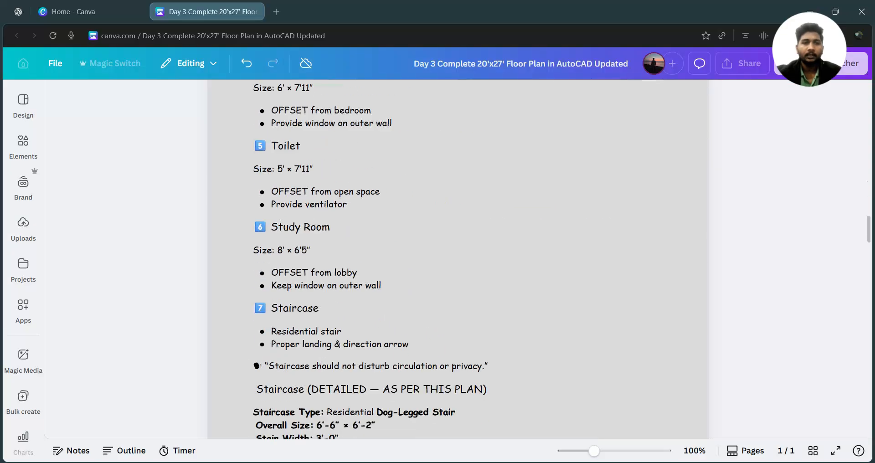
{"action": "scroll", "coordinate": [458, 260], "scroll_direction": "up", "scroll_amount": 5}
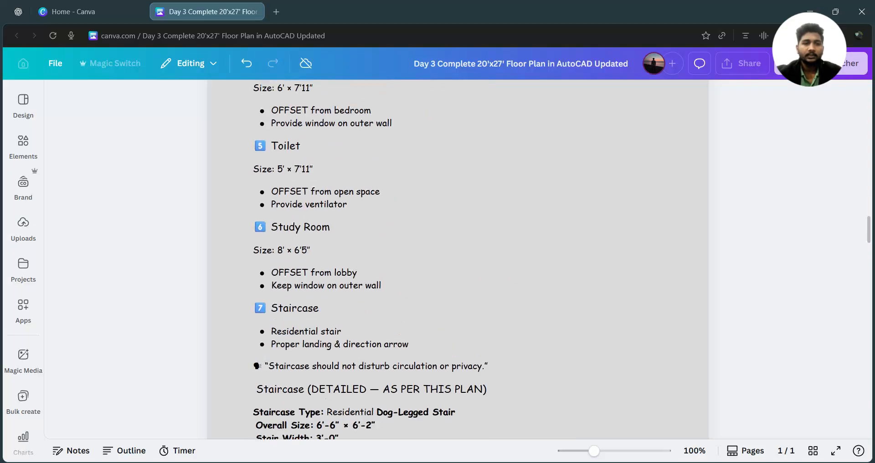
{"action": "scroll", "coordinate": [458, 260], "scroll_direction": "up", "scroll_amount": 7}
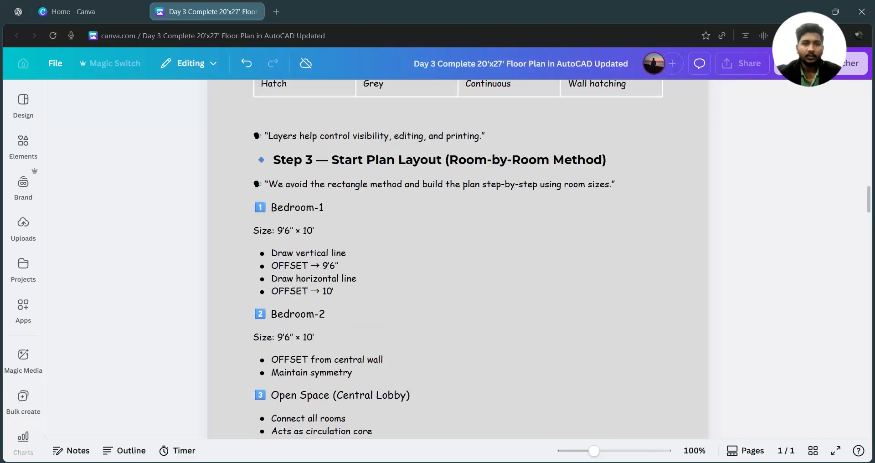
{"action": "scroll", "coordinate": [459, 259], "scroll_direction": "down", "scroll_amount": 4}
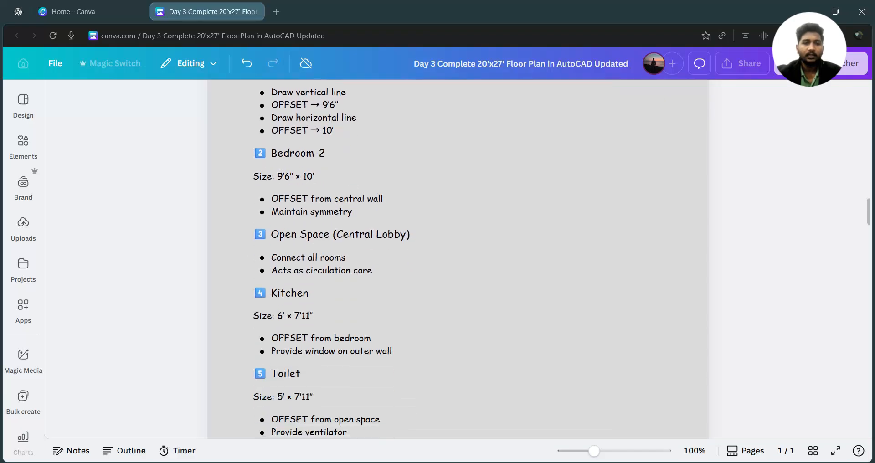
{"action": "scroll", "coordinate": [458, 260], "scroll_direction": "down", "scroll_amount": 3}
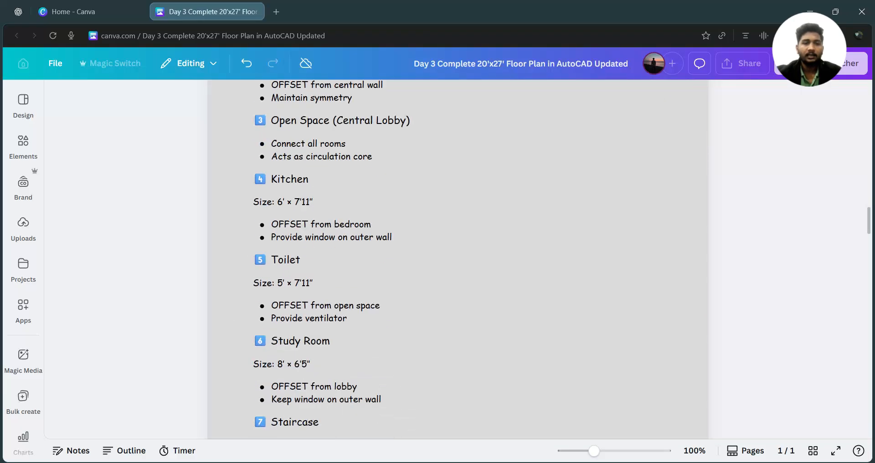
{"action": "scroll", "coordinate": [458, 259], "scroll_direction": "down", "scroll_amount": 3}
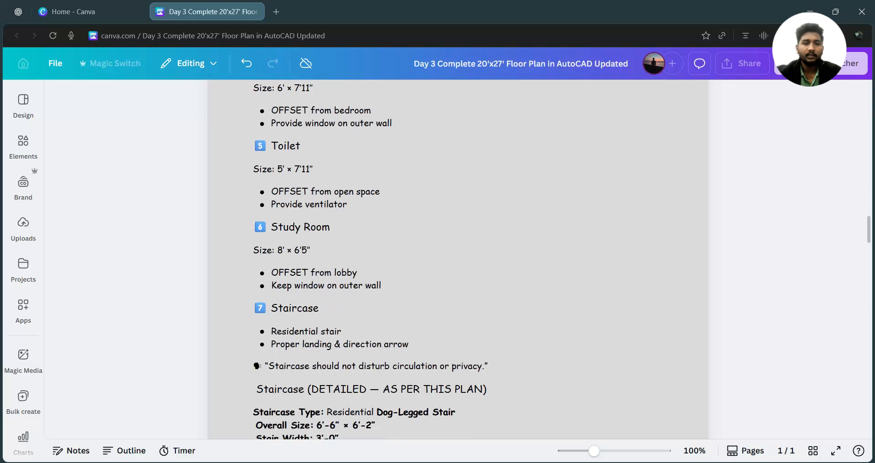
Examine the detailed staircase notes, the staircase photo and the dog-legged staircase calculation diagram
{"action": "scroll", "coordinate": [458, 260], "scroll_direction": "down", "scroll_amount": 3}
{"action": "scroll", "coordinate": [458, 260], "scroll_direction": "down", "scroll_amount": 5}
{"action": "scroll", "coordinate": [459, 260], "scroll_direction": "up", "scroll_amount": 3}
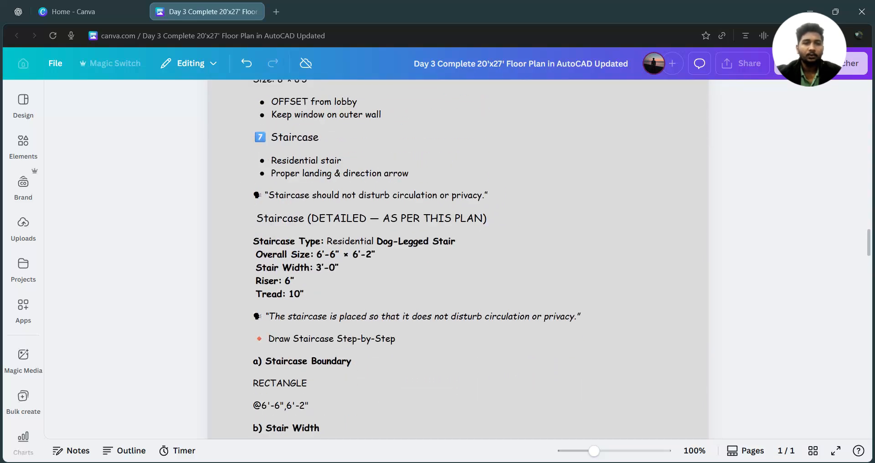
{"action": "scroll", "coordinate": [458, 259], "scroll_direction": "down", "scroll_amount": 6}
{"action": "scroll", "coordinate": [419, 292], "scroll_direction": "down", "scroll_amount": 10}
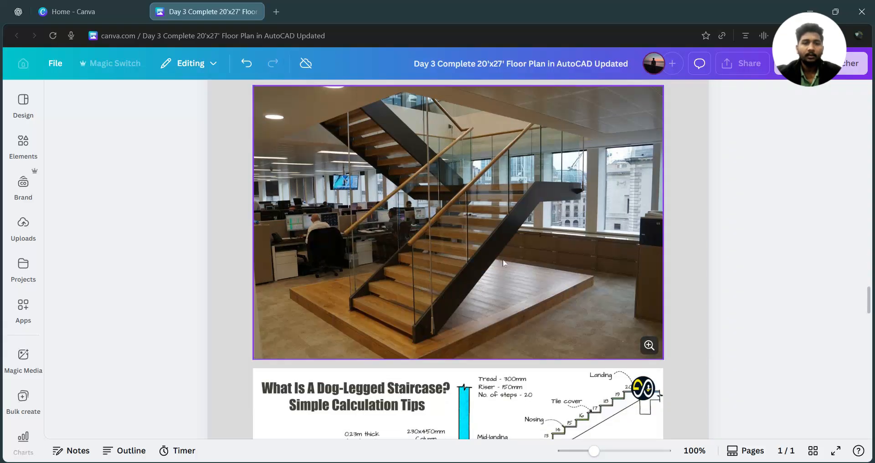
{"action": "scroll", "coordinate": [535, 239], "scroll_direction": "down", "scroll_amount": 4}
{"action": "scroll", "coordinate": [414, 263], "scroll_direction": "down", "scroll_amount": 1}
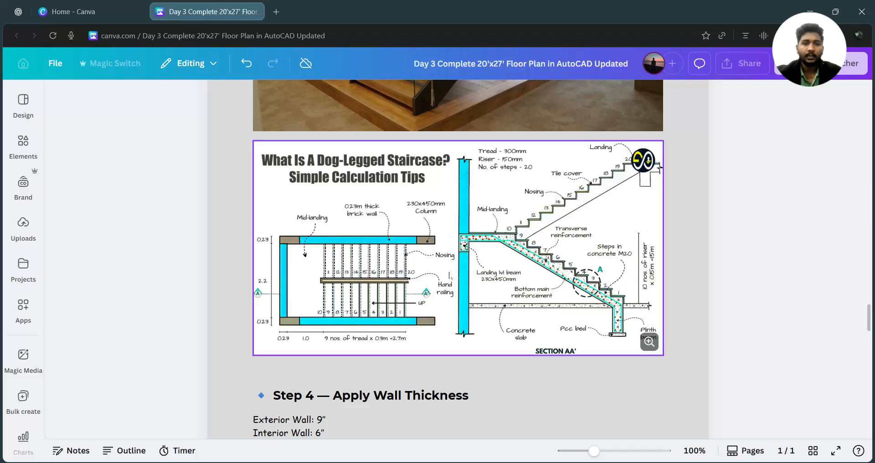
Read Steps 4 and 5 on applying wall thickness and drawing the doors
{"action": "scroll", "coordinate": [425, 230], "scroll_direction": "down", "scroll_amount": 5}
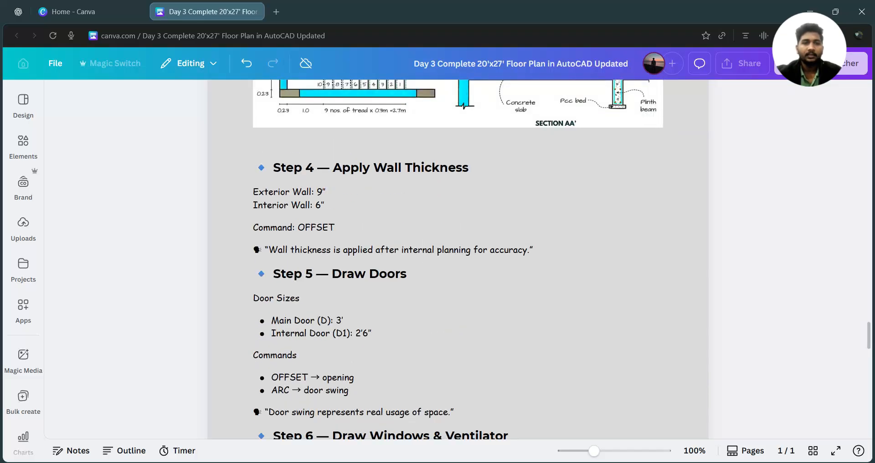
{"action": "scroll", "coordinate": [458, 260], "scroll_direction": "down", "scroll_amount": 1}
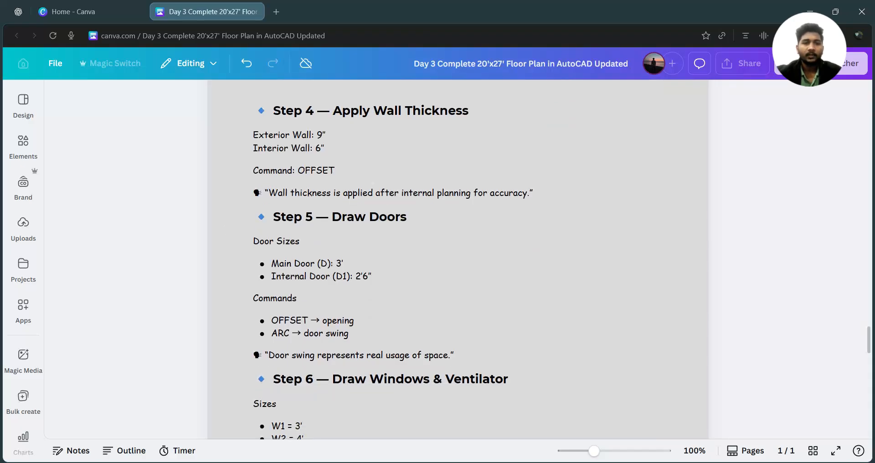
{"action": "scroll", "coordinate": [458, 260], "scroll_direction": "down", "scroll_amount": 1}
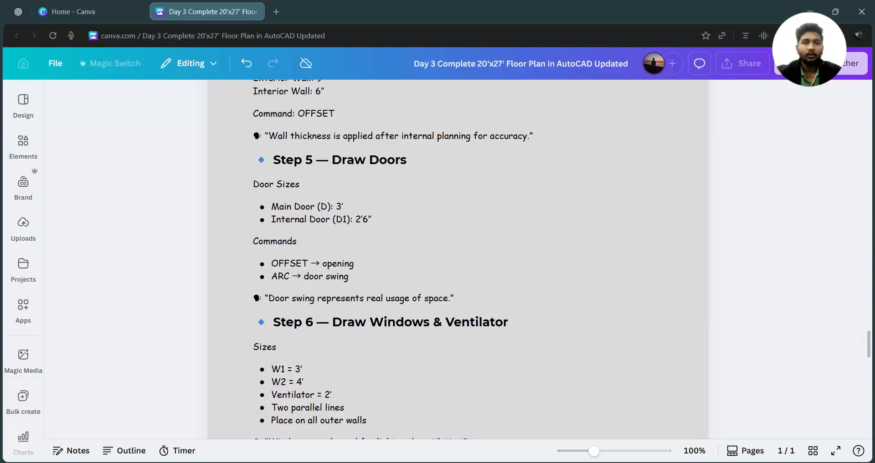
{"action": "scroll", "coordinate": [458, 260], "scroll_direction": "down", "scroll_amount": 1}
{"action": "scroll", "coordinate": [458, 260], "scroll_direction": "up", "scroll_amount": 1}
{"action": "scroll", "coordinate": [458, 260], "scroll_direction": "down", "scroll_amount": 1}
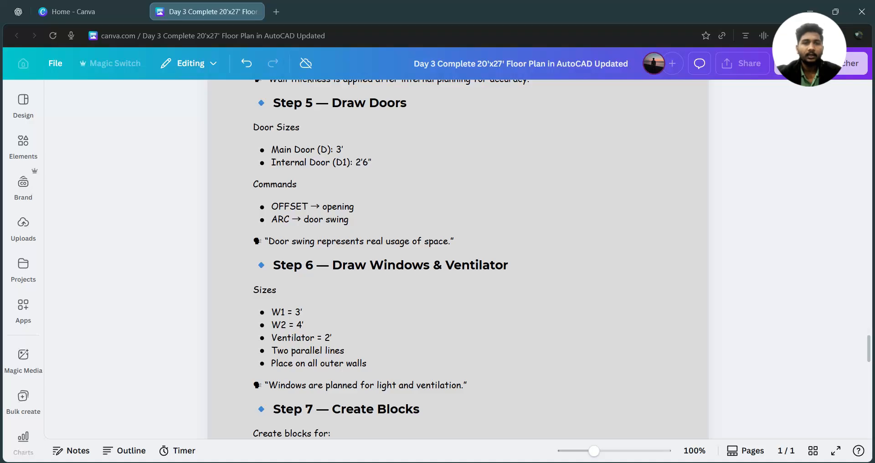
Read Steps 6 and 7 on window and ventilator sizes and on creating blocks
{"action": "scroll", "coordinate": [458, 260], "scroll_direction": "down", "scroll_amount": 2}
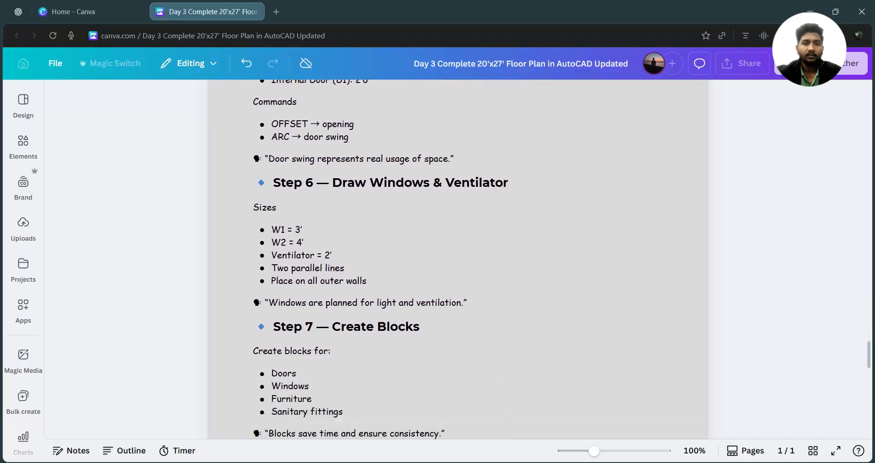
{"action": "scroll", "coordinate": [458, 260], "scroll_direction": "up", "scroll_amount": 1}
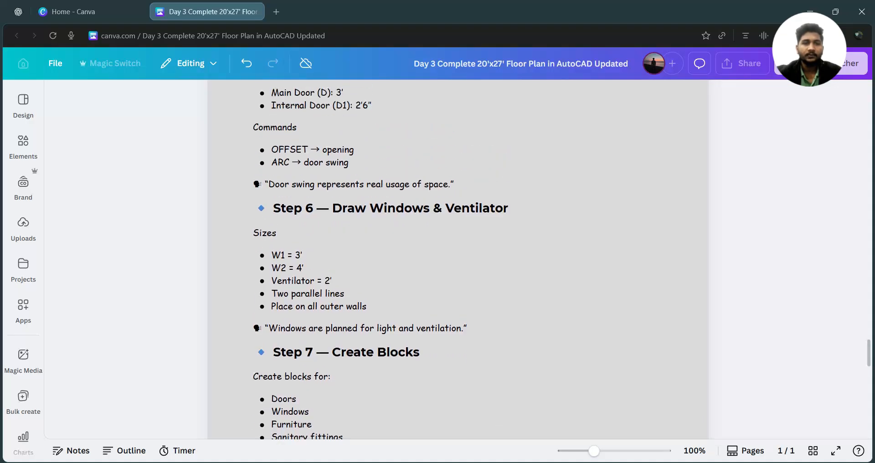
{"action": "scroll", "coordinate": [458, 260], "scroll_direction": "down", "scroll_amount": 1}
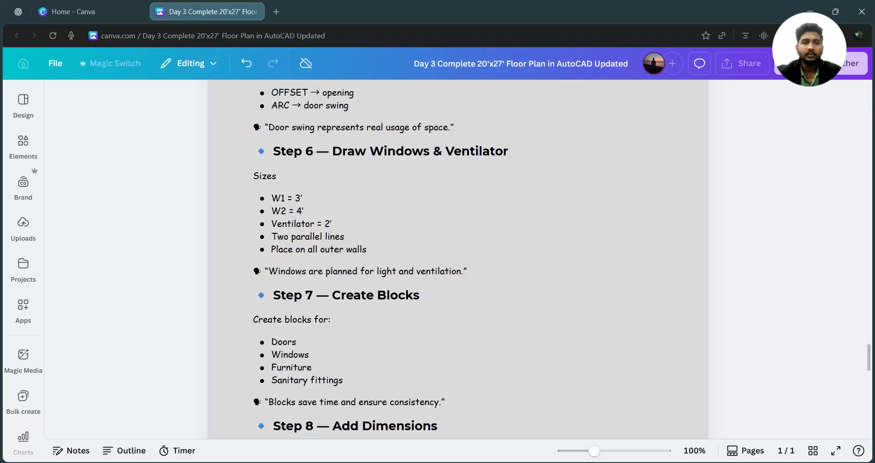
{"action": "scroll", "coordinate": [458, 260], "scroll_direction": "down", "scroll_amount": 2}
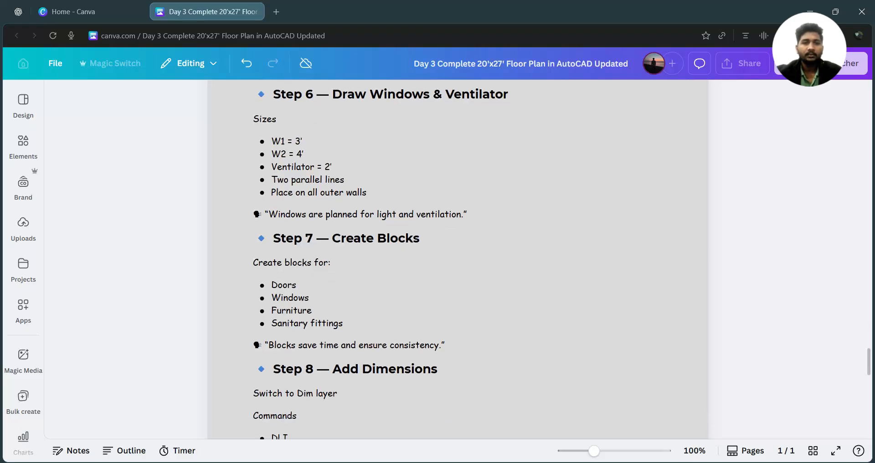
{"action": "scroll", "coordinate": [458, 260], "scroll_direction": "down", "scroll_amount": 2}
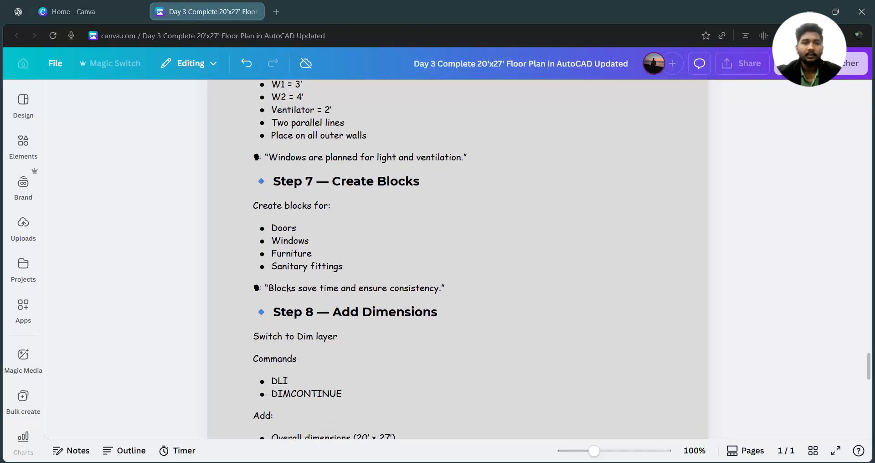
Read Steps 8 to 11 on dimensions, text and notes, wall hatching and PDF export, to the end of the document
{"action": "scroll", "coordinate": [746, 191], "scroll_direction": "down", "scroll_amount": 2}
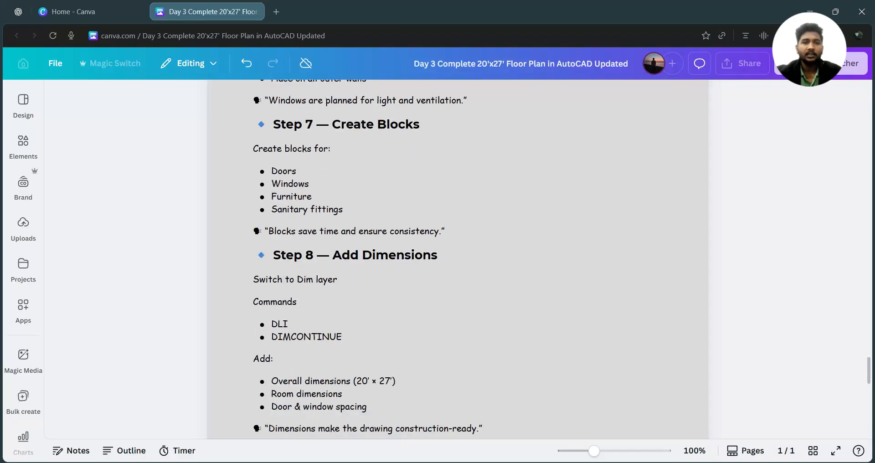
{"action": "scroll", "coordinate": [458, 259], "scroll_direction": "down", "scroll_amount": 4}
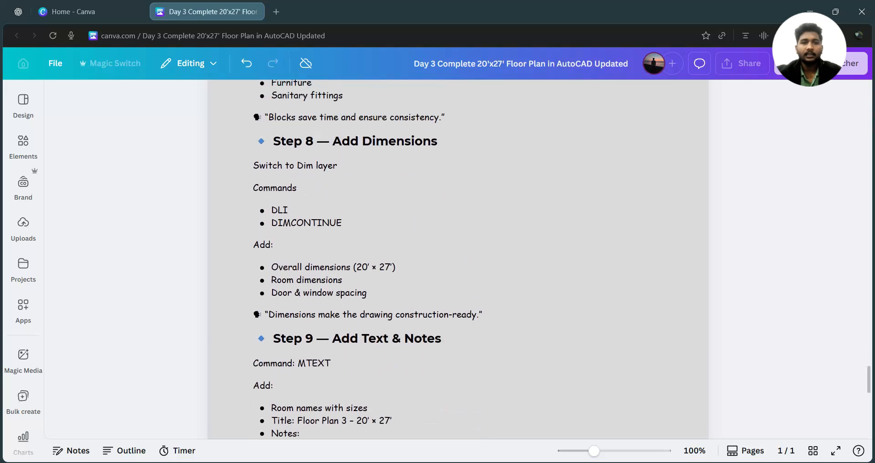
{"action": "scroll", "coordinate": [458, 260], "scroll_direction": "down", "scroll_amount": 6}
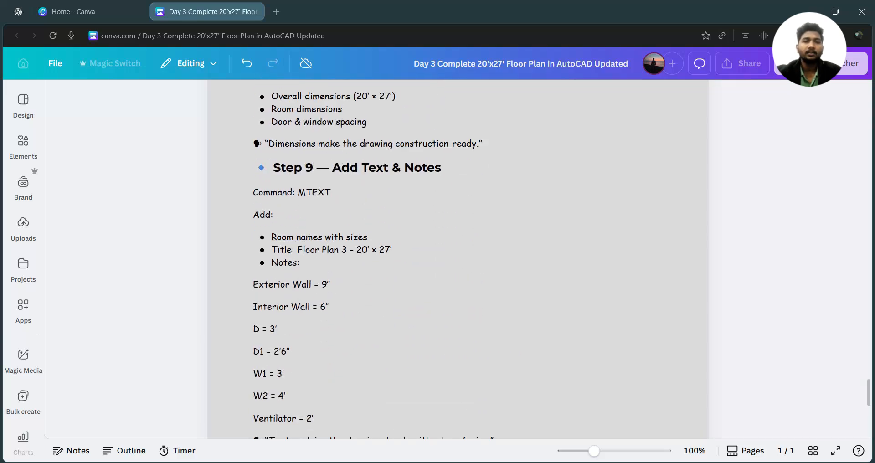
{"action": "scroll", "coordinate": [458, 260], "scroll_direction": "down", "scroll_amount": 9}
{"action": "scroll", "coordinate": [458, 260], "scroll_direction": "up", "scroll_amount": 5}
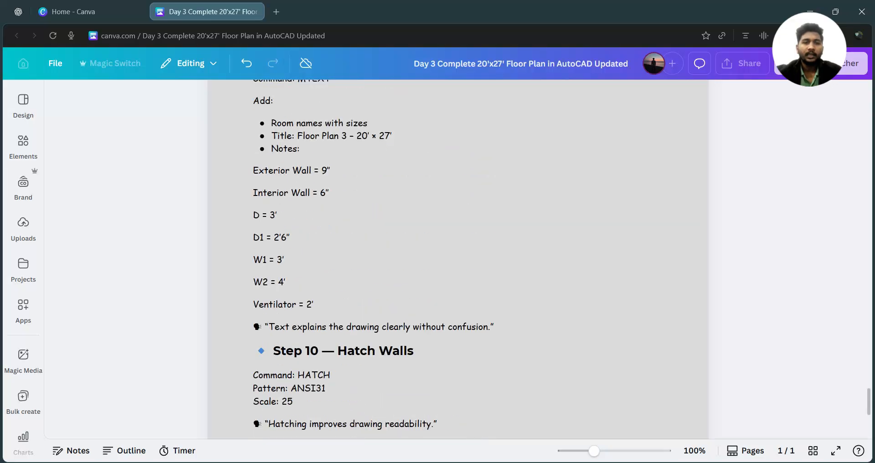
{"action": "scroll", "coordinate": [458, 259], "scroll_direction": "down", "scroll_amount": 6}
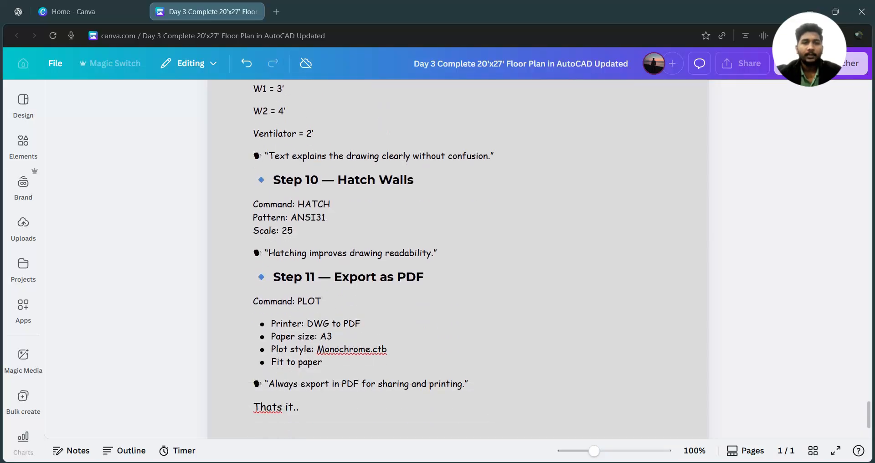
{"action": "scroll", "coordinate": [458, 260], "scroll_direction": "down", "scroll_amount": 2}
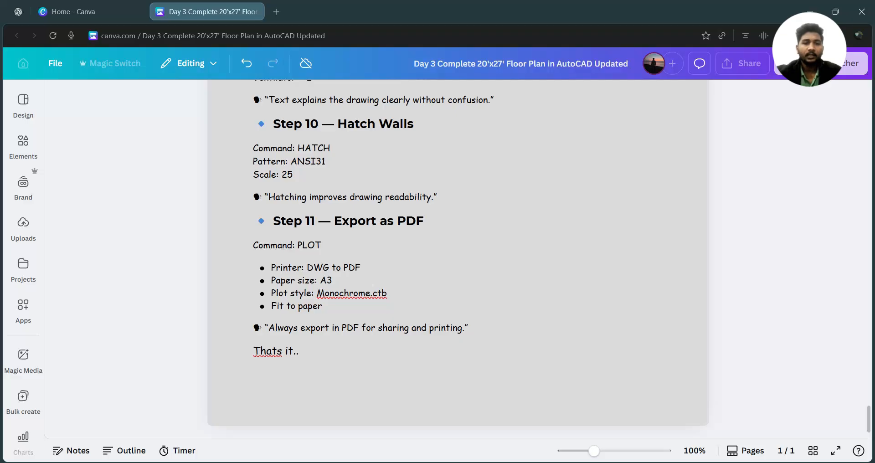
Highlight the closing "Thats it.." line briefly, then return to the reference sketch and Step 1 of the notes
{"action": "left_click_drag", "start_coordinate": [299, 351], "coordinate": [195, 354]}
{"action": "left_click", "coordinate": [194, 354]}
{"action": "scroll", "coordinate": [233, 323], "scroll_direction": "up", "scroll_amount": 15}
{"action": "scroll", "coordinate": [523, 313], "scroll_direction": "up", "scroll_amount": 20}
{"action": "scroll", "coordinate": [523, 314], "scroll_direction": "up", "scroll_amount": 20}
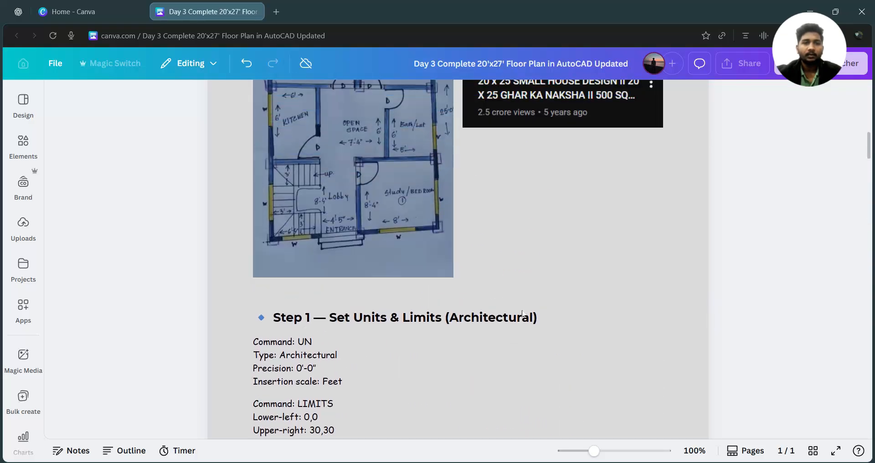
Review the Step 1 units and limits notes, then switch to AutoCAD and start a new blank drawing
{"action": "scroll", "coordinate": [523, 314], "scroll_direction": "up", "scroll_amount": 8}
{"action": "scroll", "coordinate": [523, 314], "scroll_direction": "down", "scroll_amount": 10}
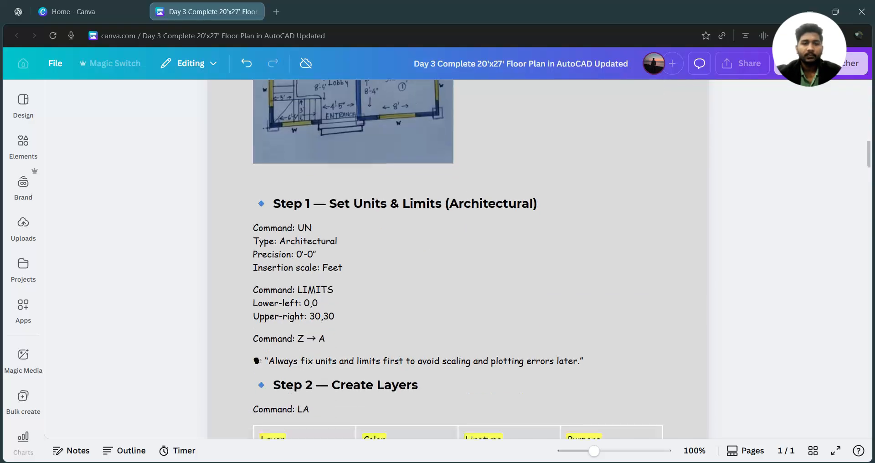
{"action": "key", "text": "alt+Tab"}
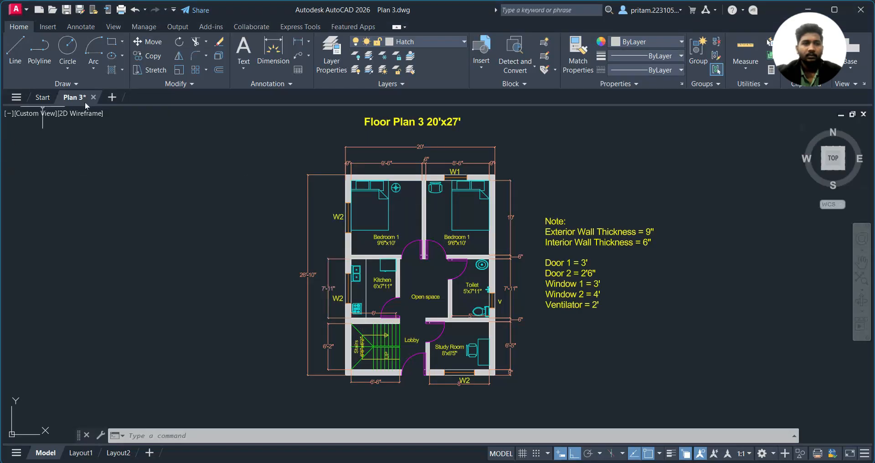
{"action": "left_click", "coordinate": [41, 98]}
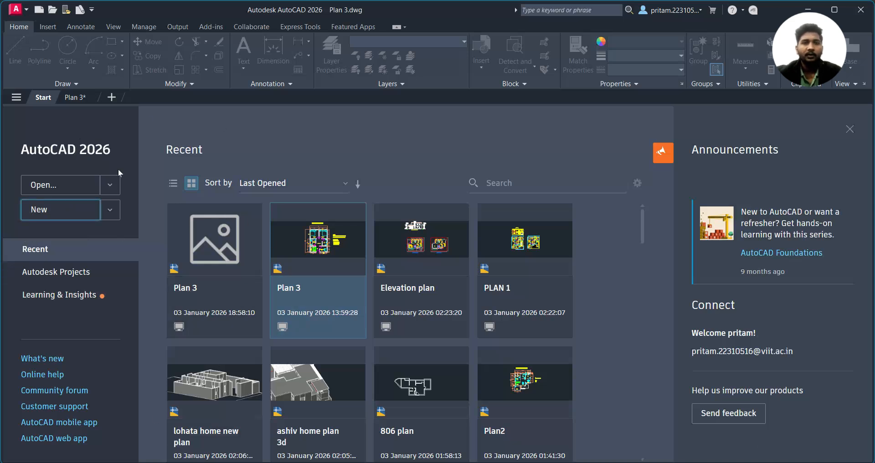
{"action": "left_click", "coordinate": [32, 214]}
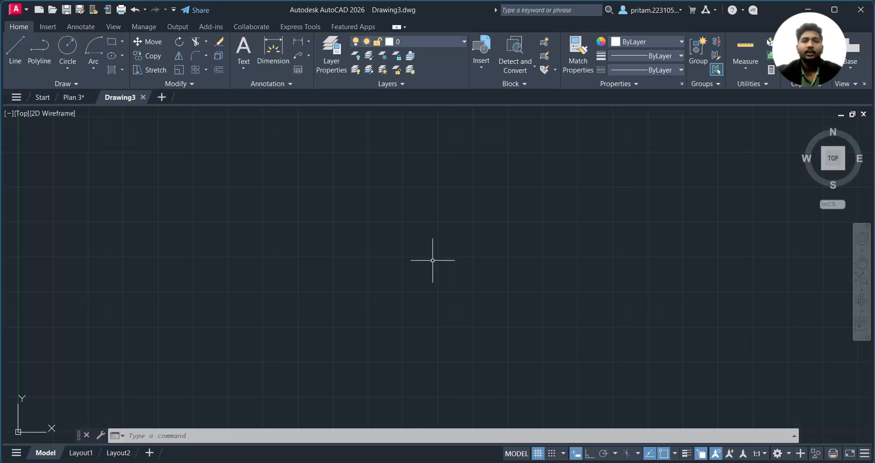
{"action": "type", "text": "UN"}
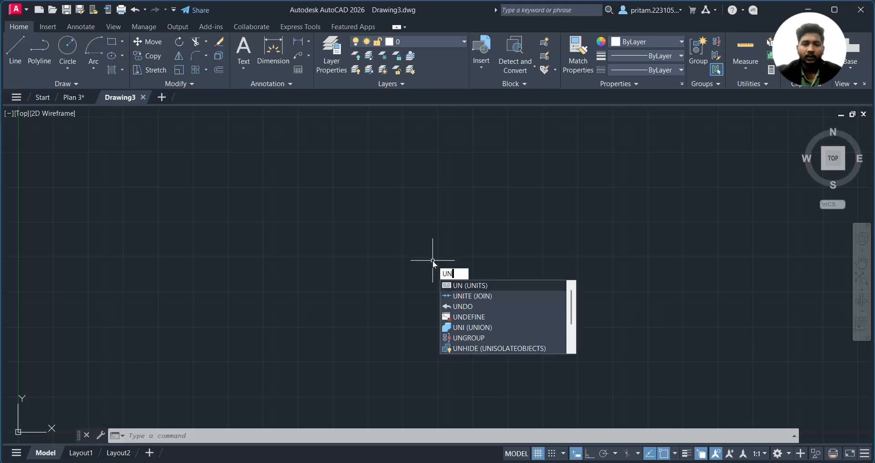
{"action": "key", "text": "Return"}
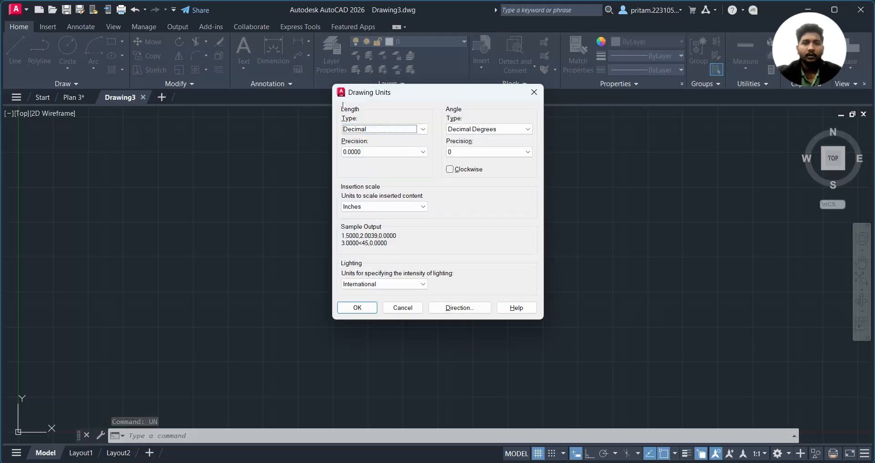
{"action": "left_click", "coordinate": [534, 92]}
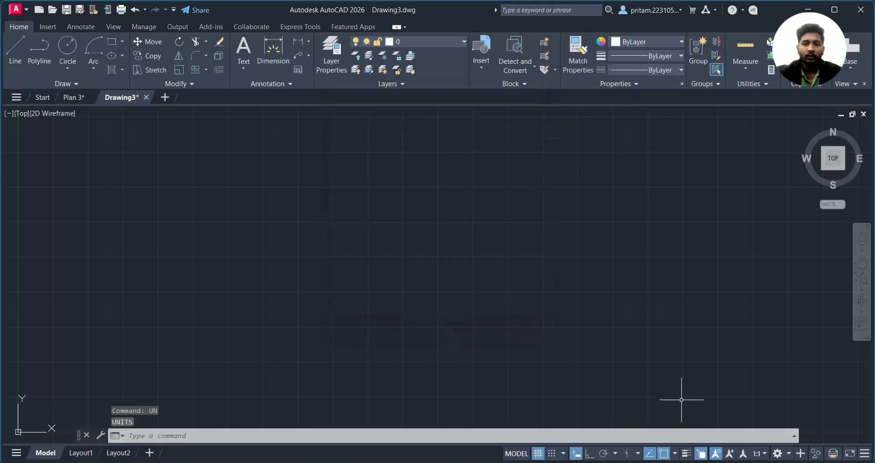
Turn Dynamic Input off and compare how the UN entry appears with and without it, cancelling each entry
{"action": "type", "text": "UN"}
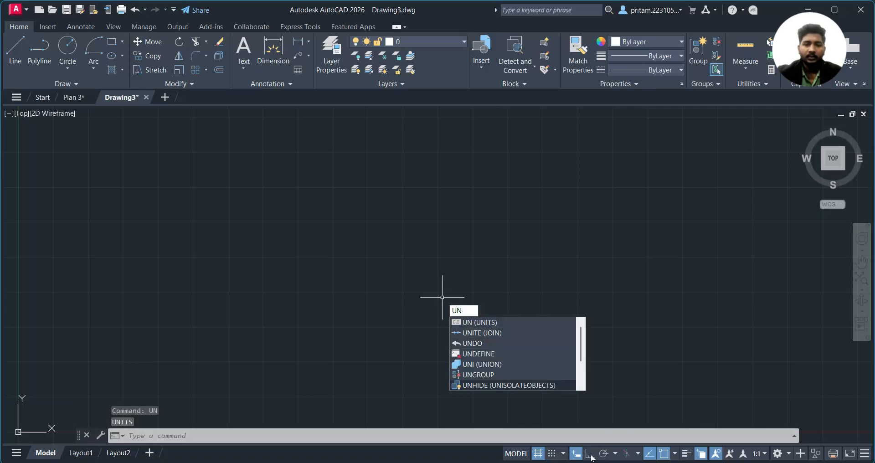
{"action": "key", "text": "Escape"}
{"action": "key", "text": "Escape"}
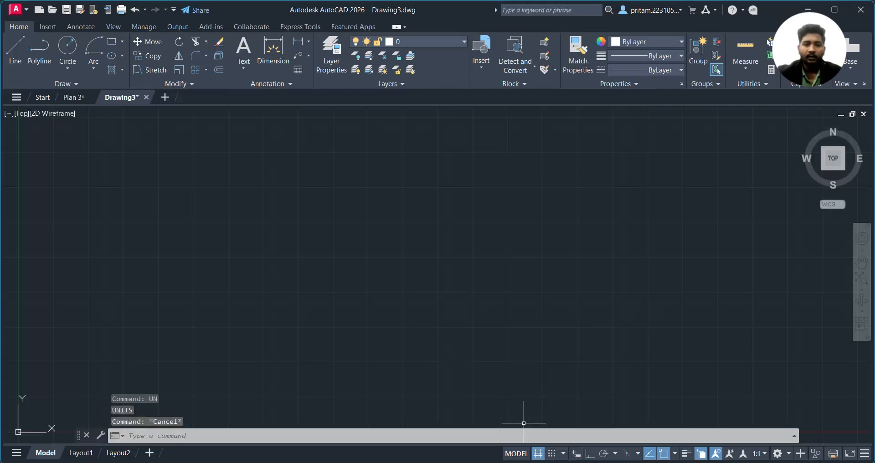
{"action": "type", "text": "UN"}
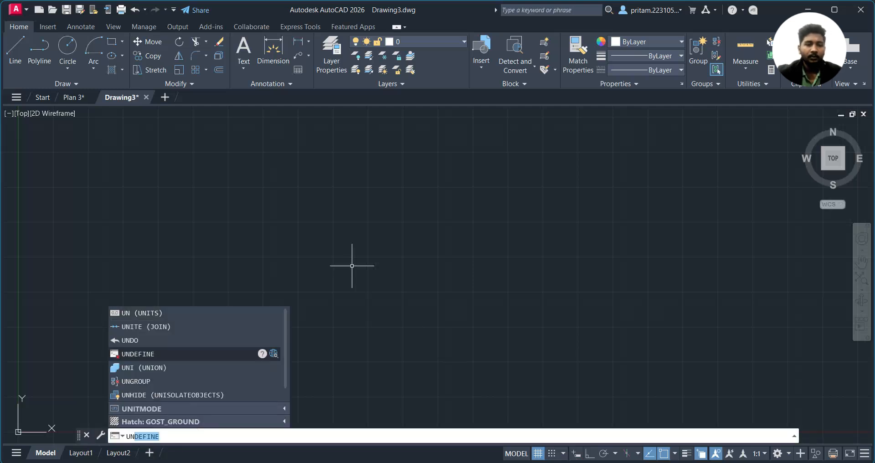
{"action": "key", "text": "Escape"}
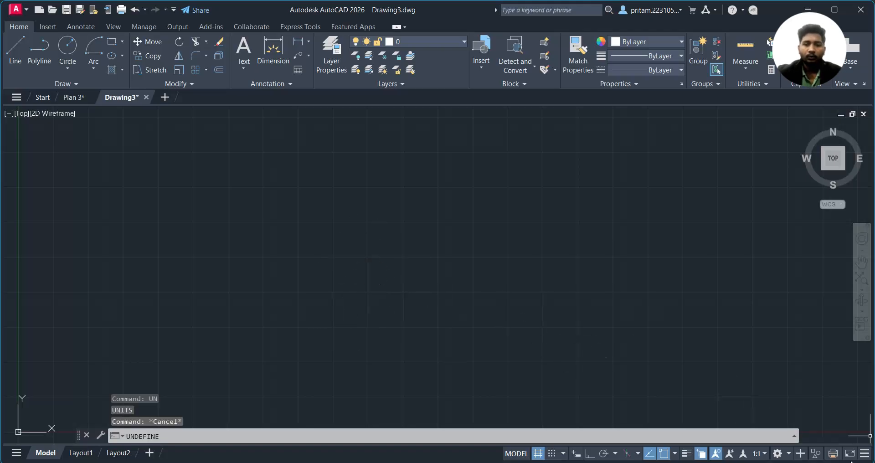
Hide the Dynamic Input toggle from the status bar through its customization options and restore it
{"action": "left_click", "coordinate": [865, 453]}
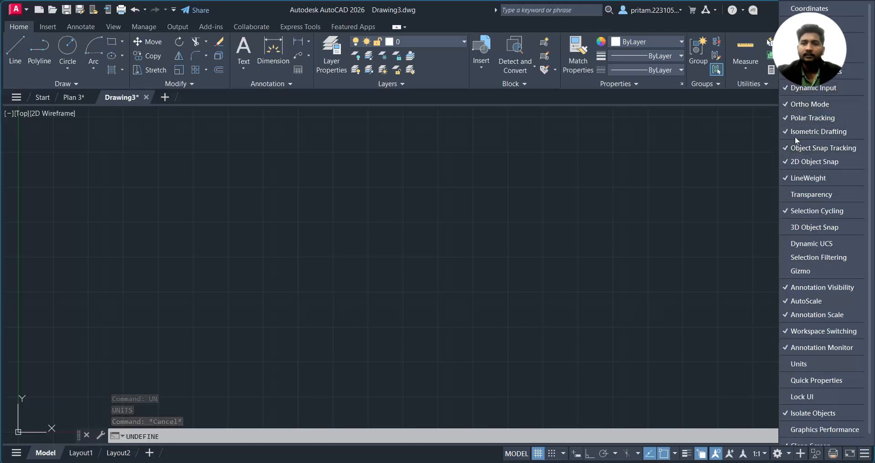
{"action": "left_click", "coordinate": [792, 89]}
{"action": "left_click", "coordinate": [793, 89]}
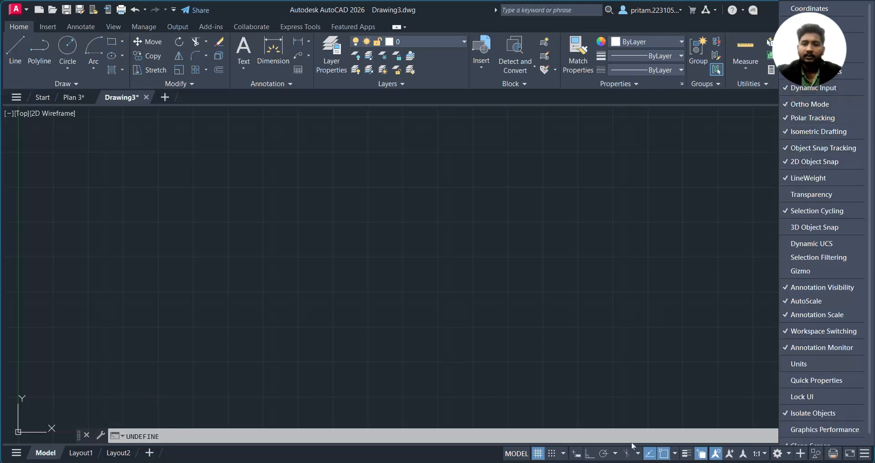
{"action": "left_click", "coordinate": [797, 88]}
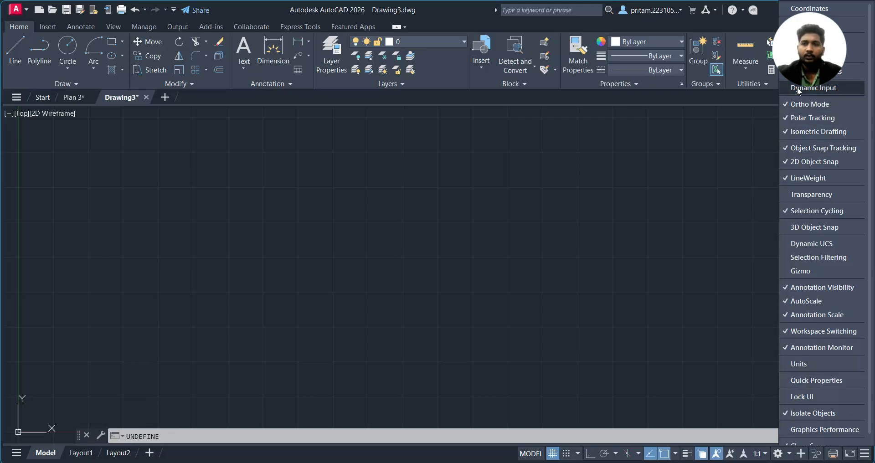
{"action": "left_click", "coordinate": [797, 87]}
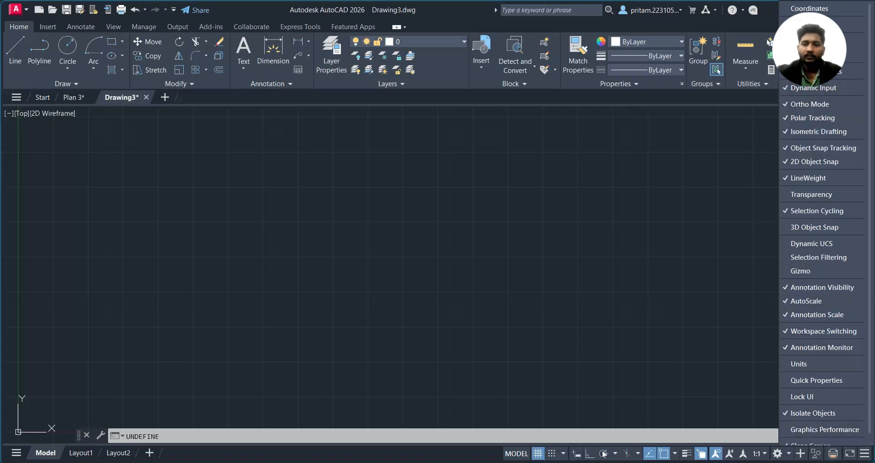
Turn Dynamic Input back on and clear the leftover UN entry from the command line
{"action": "left_click", "coordinate": [577, 455]}
{"action": "left_click", "coordinate": [576, 453]}
{"action": "type", "text": "un"}
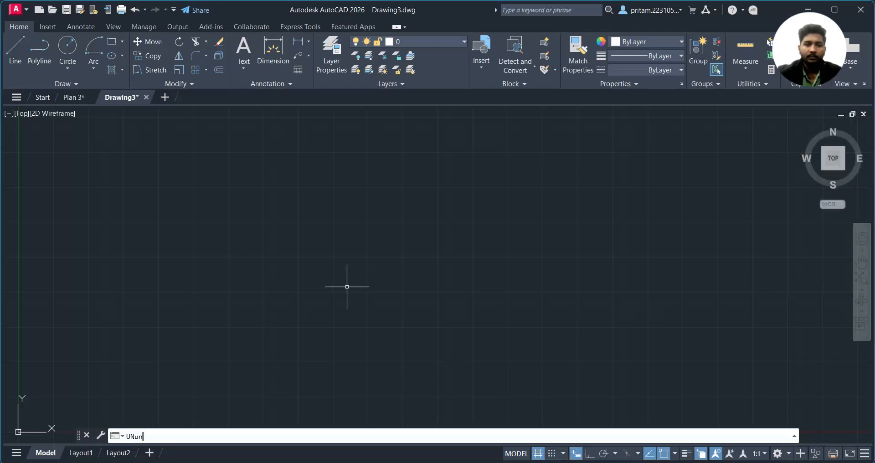
{"action": "key", "text": "Escape"}
{"action": "key", "text": "Escape"}
{"action": "key", "text": "Escape"}
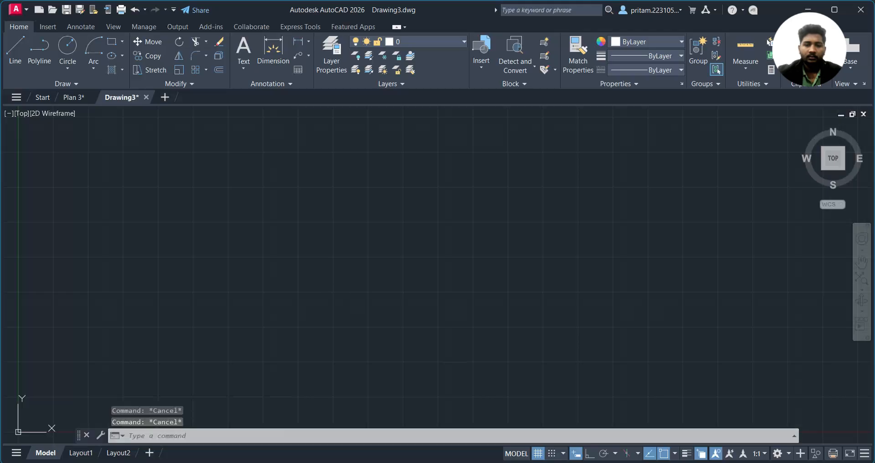
Set the drawing units to Architectural length type, 0'-0" precision and Inches as the insertion scale
{"action": "type", "text": "UN"}
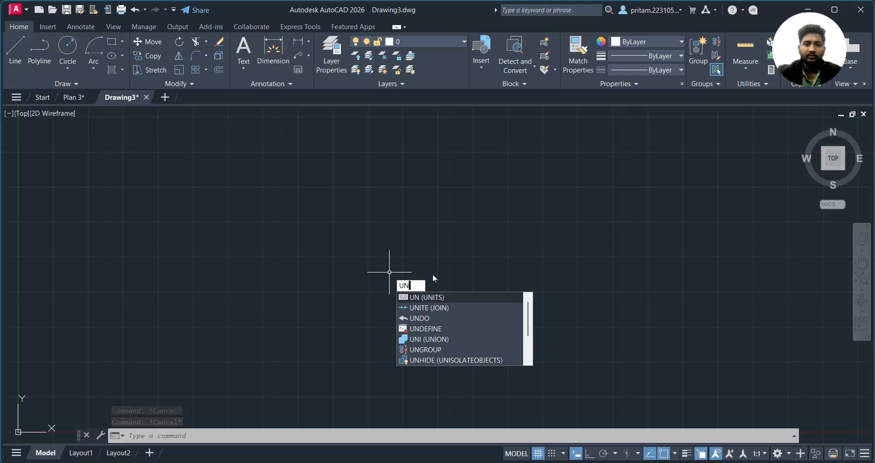
{"action": "key", "text": "Return"}
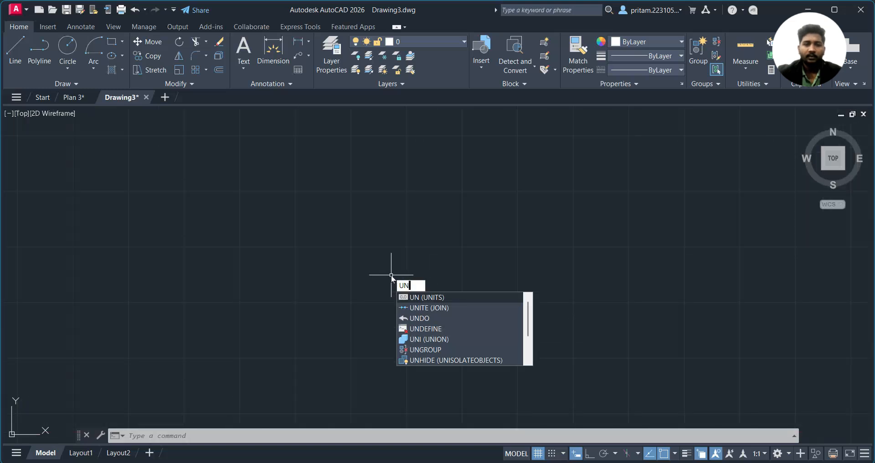
{"action": "left_click", "coordinate": [413, 298]}
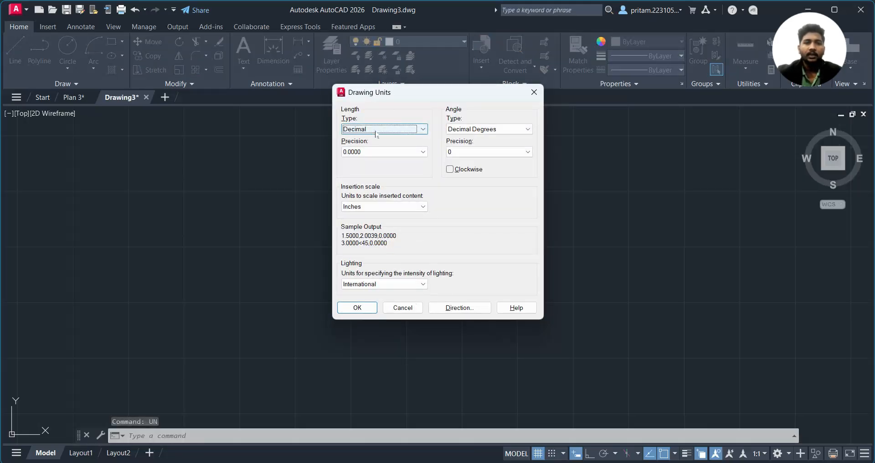
{"action": "left_click", "coordinate": [411, 134]}
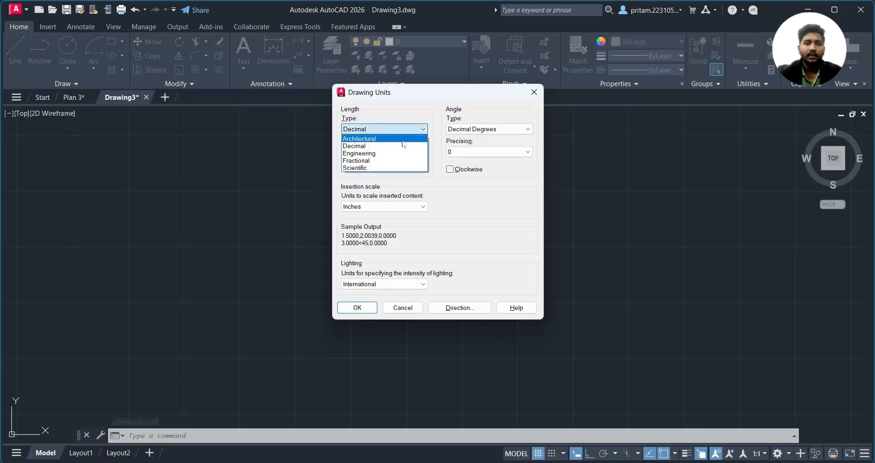
{"action": "left_click", "coordinate": [396, 138]}
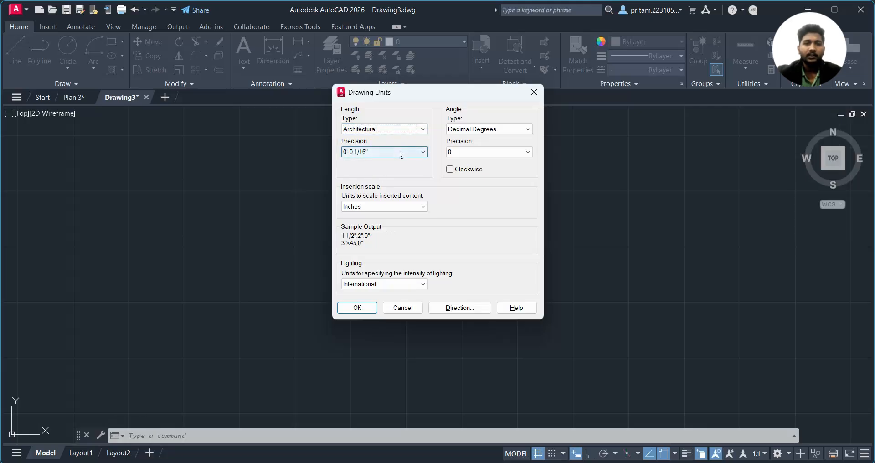
{"action": "left_click", "coordinate": [399, 154]}
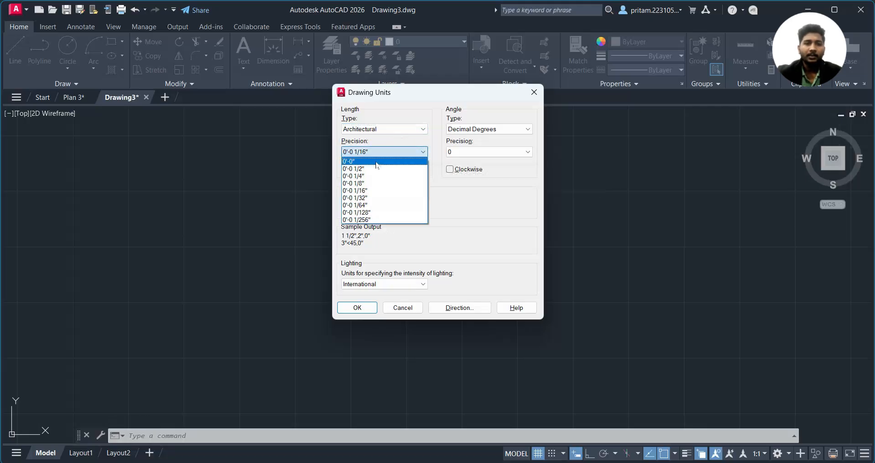
{"action": "left_click", "coordinate": [357, 161]}
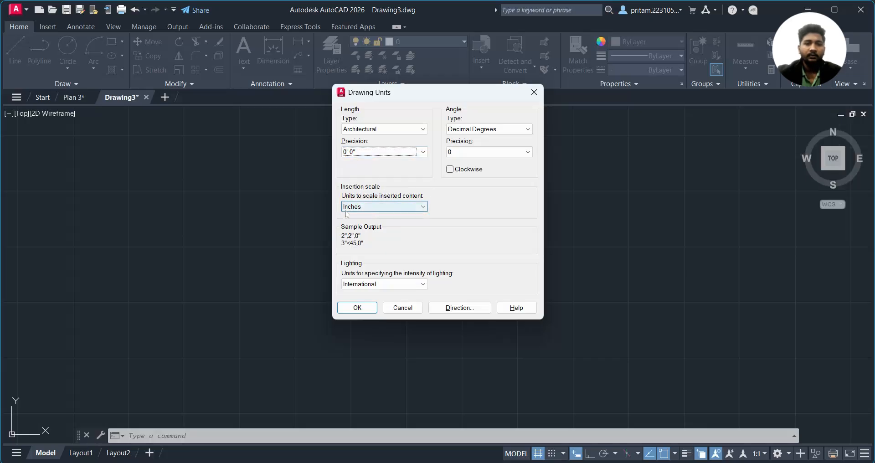
{"action": "left_click", "coordinate": [385, 210]}
{"action": "left_click", "coordinate": [377, 223]}
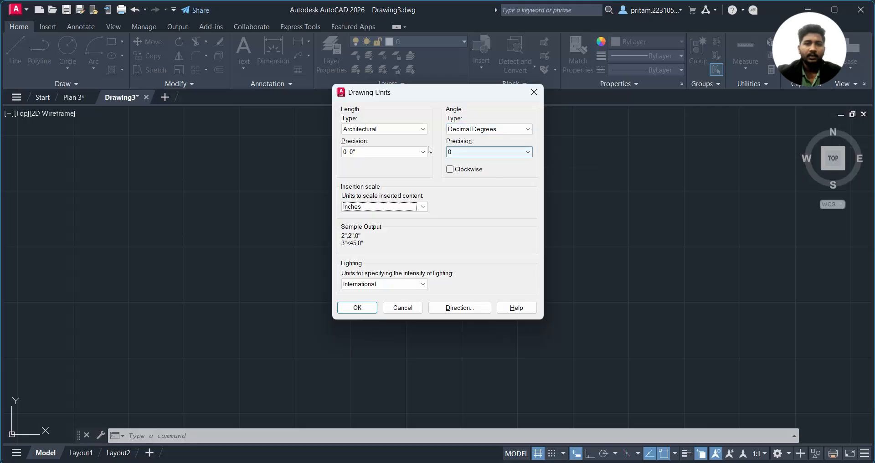
{"action": "left_click", "coordinate": [357, 309]}
{"action": "scroll", "coordinate": [266, 280], "scroll_direction": "up", "scroll_amount": 2}
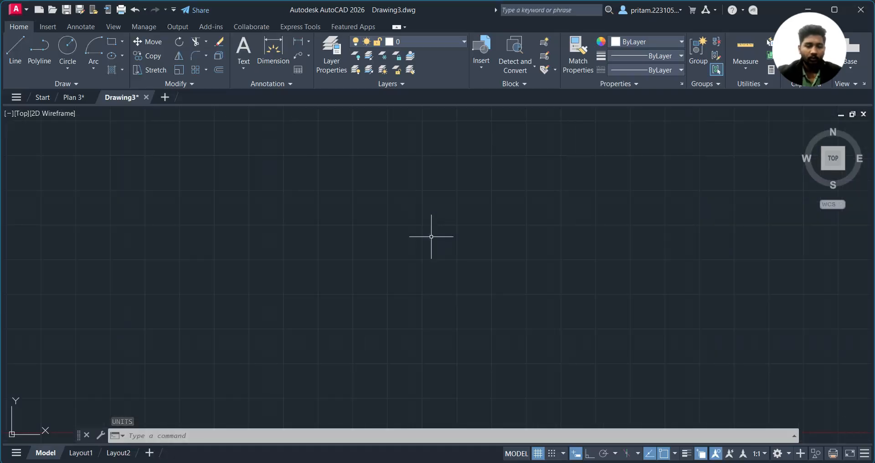
Start saving the new drawing and browse to the YOUTUBE folder on the Windows (A:) drive
{"action": "key", "text": "ctrl+s"}
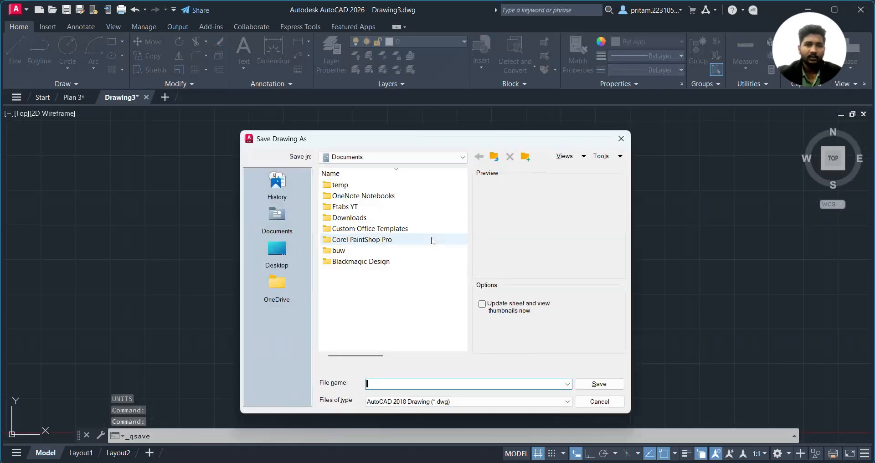
{"action": "left_click", "coordinate": [285, 249]}
{"action": "double_click", "coordinate": [347, 250]}
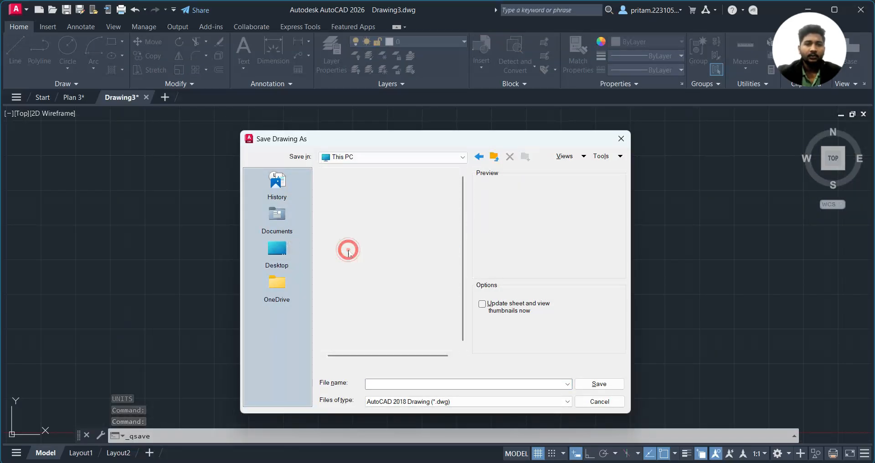
{"action": "double_click", "coordinate": [381, 207]}
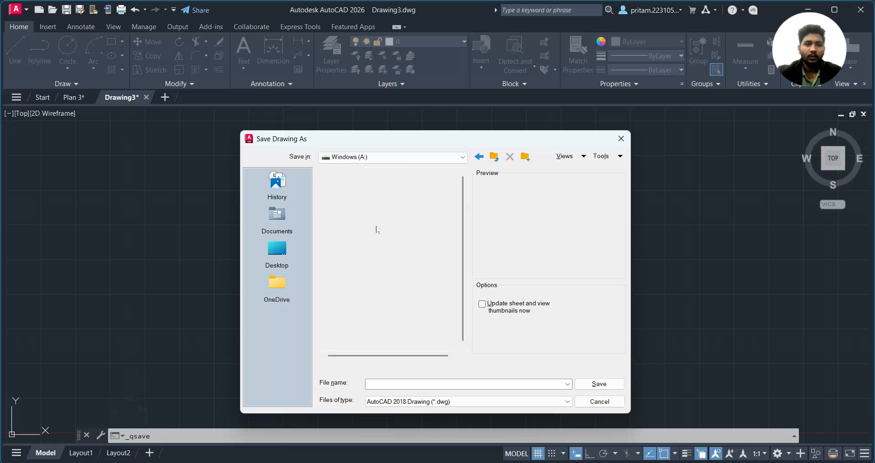
{"action": "scroll", "coordinate": [328, 250], "scroll_direction": "up", "scroll_amount": 1}
{"action": "left_click", "coordinate": [346, 184]}
{"action": "left_click", "coordinate": [346, 184]}
{"action": "double_click", "coordinate": [385, 185]}
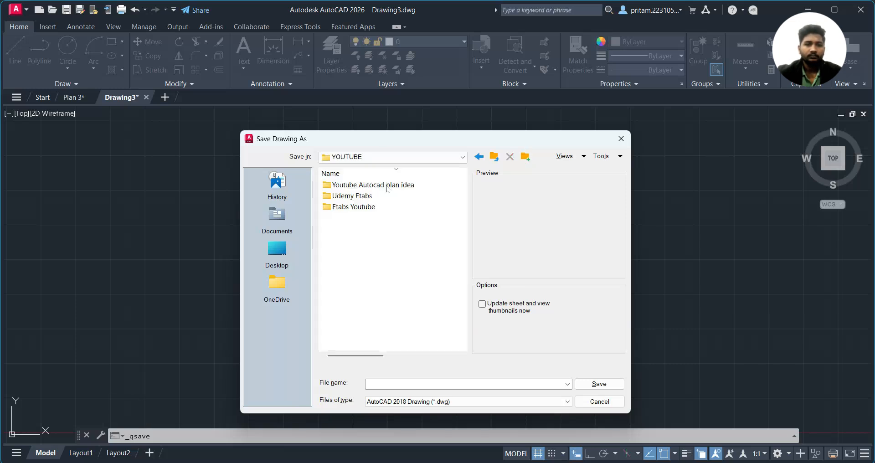
Browse through the Etabs Youtube and YT Autocad folders to the Day 3 folder as the drawing's save location
{"action": "left_click", "coordinate": [373, 185]}
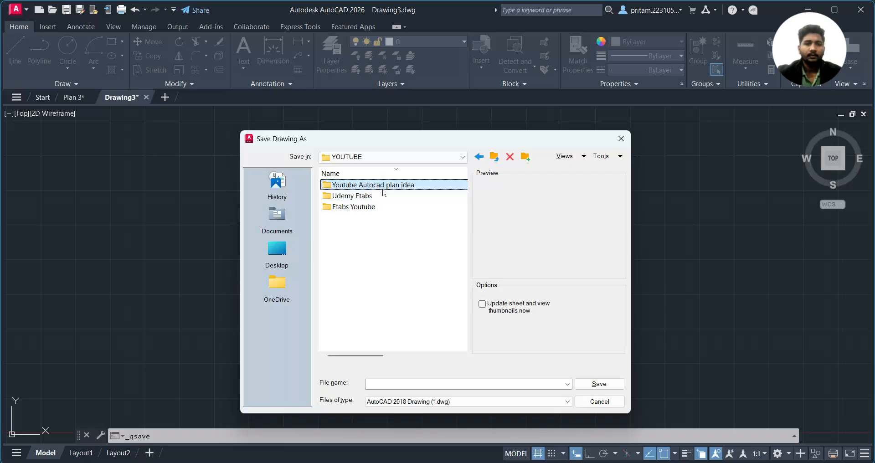
{"action": "double_click", "coordinate": [370, 197]}
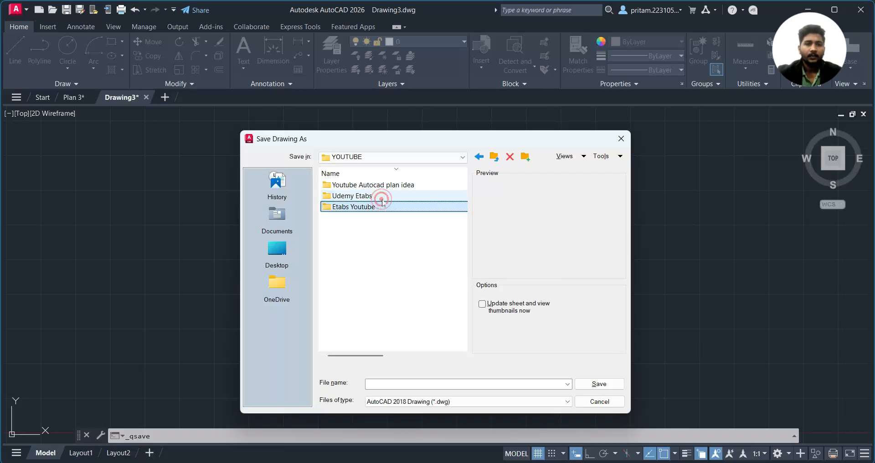
{"action": "left_click", "coordinate": [479, 157]}
{"action": "left_click", "coordinate": [357, 196]}
{"action": "double_click", "coordinate": [357, 207]}
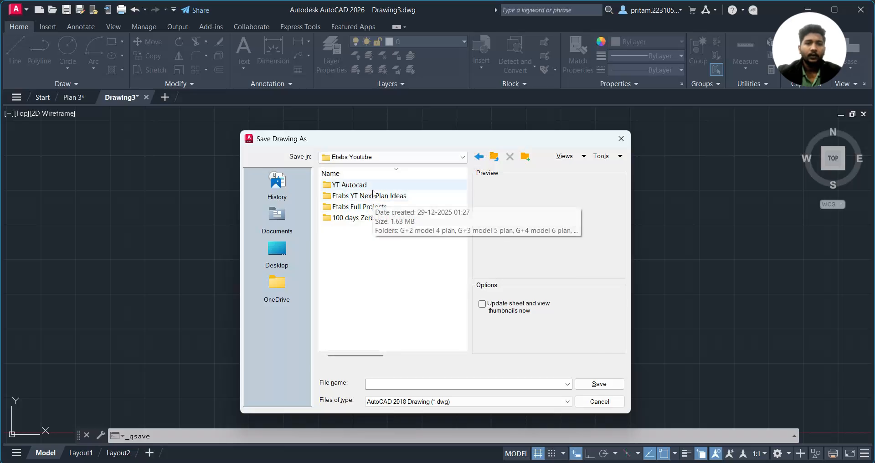
{"action": "double_click", "coordinate": [360, 184]}
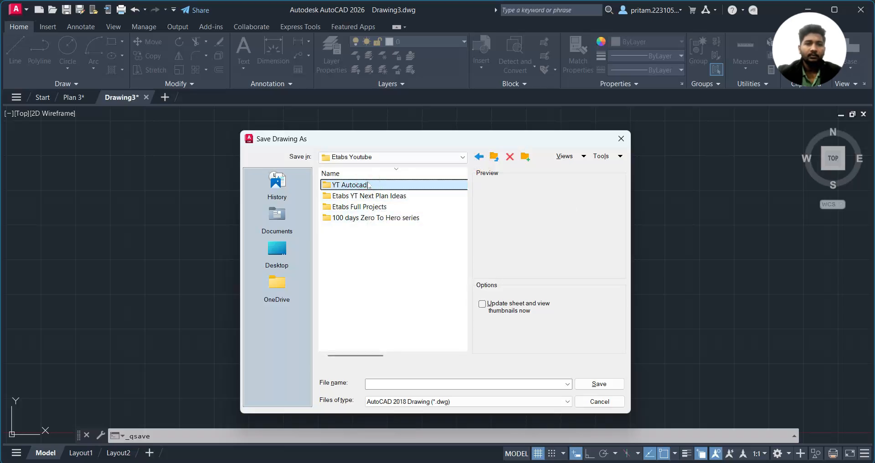
{"action": "double_click", "coordinate": [371, 185]}
{"action": "double_click", "coordinate": [355, 185]}
Name the drawing "plan 3" and save it in the Day 3 folder as an AutoCAD 2018 drawing
{"action": "left_click", "coordinate": [504, 382]}
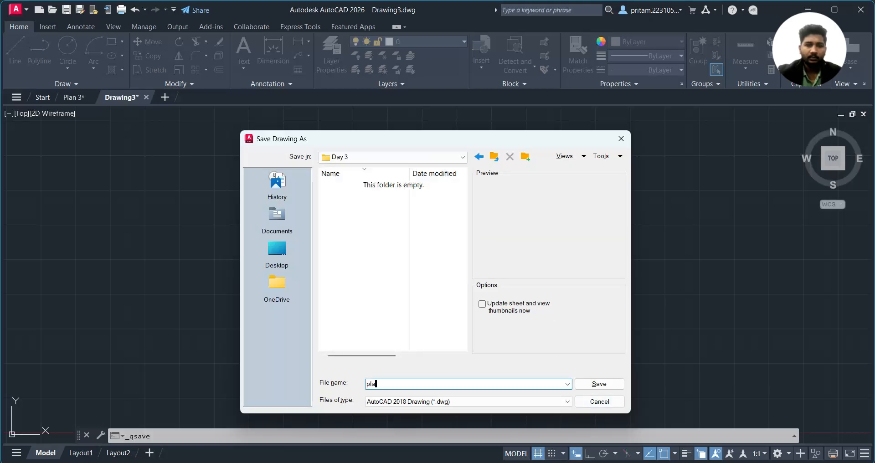
{"action": "type", "text": "plan 3"}
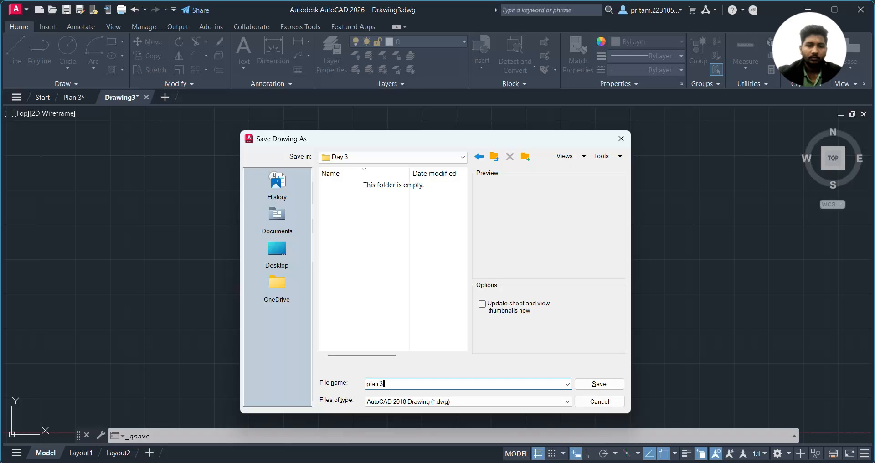
{"action": "left_click", "coordinate": [603, 385]}
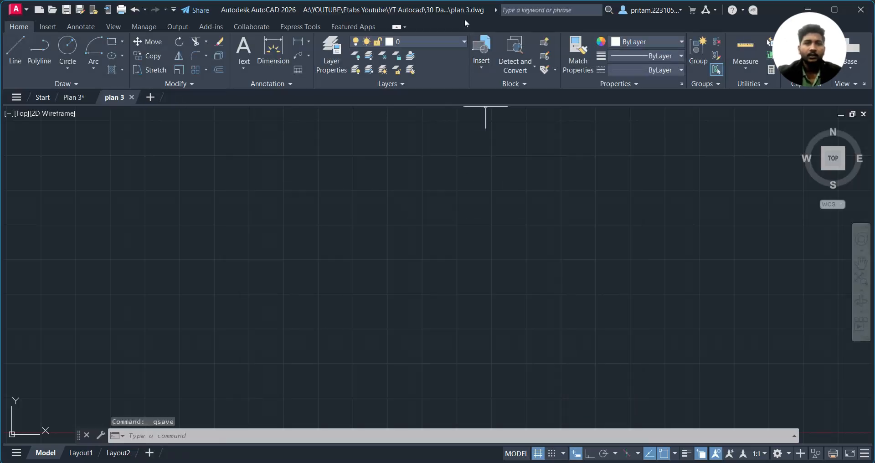
Switch to the Canva notes and review the limits settings in Step 1 and the layer table in Step 2
{"action": "scroll", "coordinate": [346, 246], "scroll_direction": "down", "scroll_amount": 1}
{"action": "scroll", "coordinate": [322, 253], "scroll_direction": "up", "scroll_amount": 1}
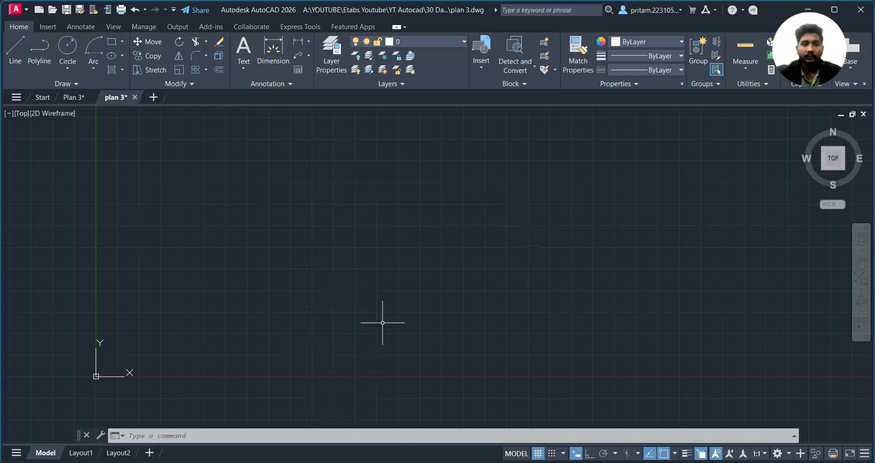
{"action": "key", "text": "alt+Tab"}
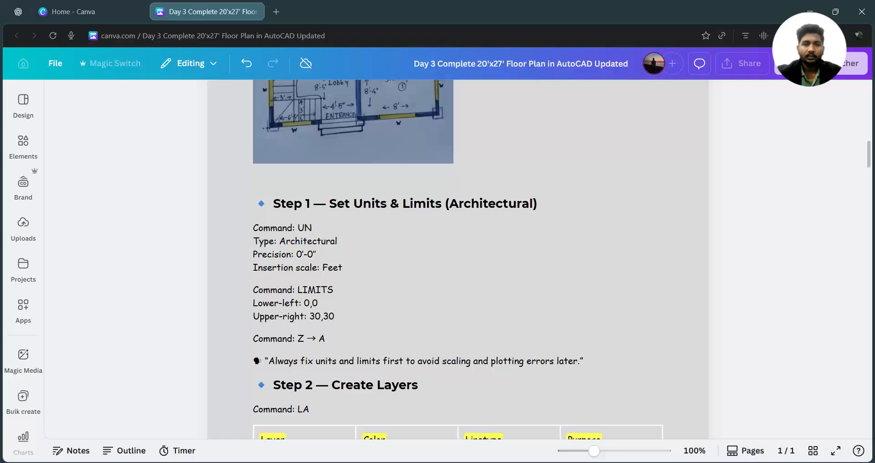
{"action": "scroll", "coordinate": [458, 260], "scroll_direction": "down", "scroll_amount": 2}
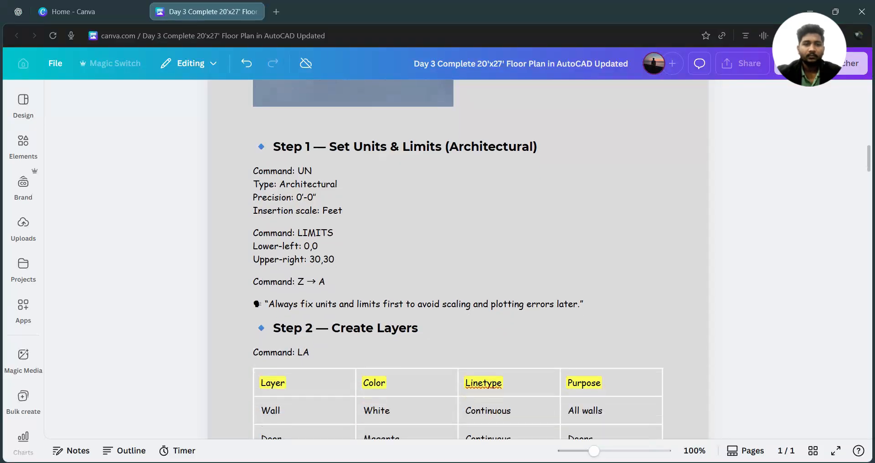
{"action": "scroll", "coordinate": [363, 279], "scroll_direction": "down", "scroll_amount": 6}
{"action": "scroll", "coordinate": [362, 279], "scroll_direction": "down", "scroll_amount": 2}
{"action": "scroll", "coordinate": [363, 279], "scroll_direction": "up", "scroll_amount": 2}
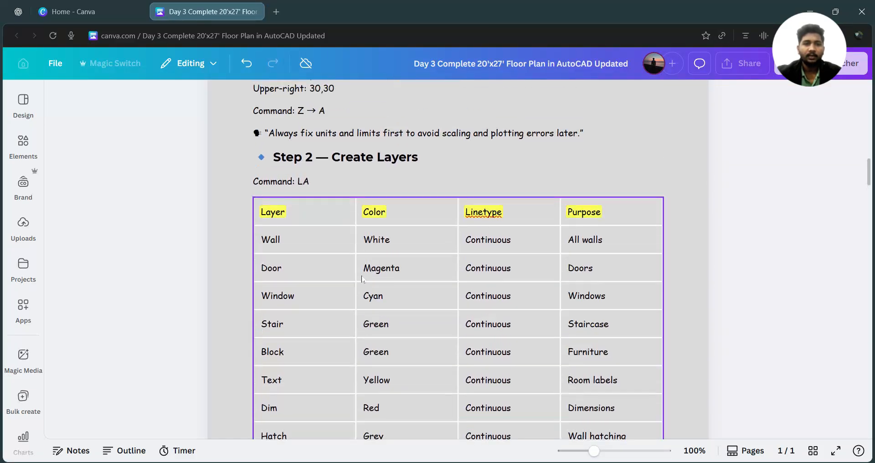
{"action": "scroll", "coordinate": [656, 395], "scroll_direction": "up", "scroll_amount": 4}
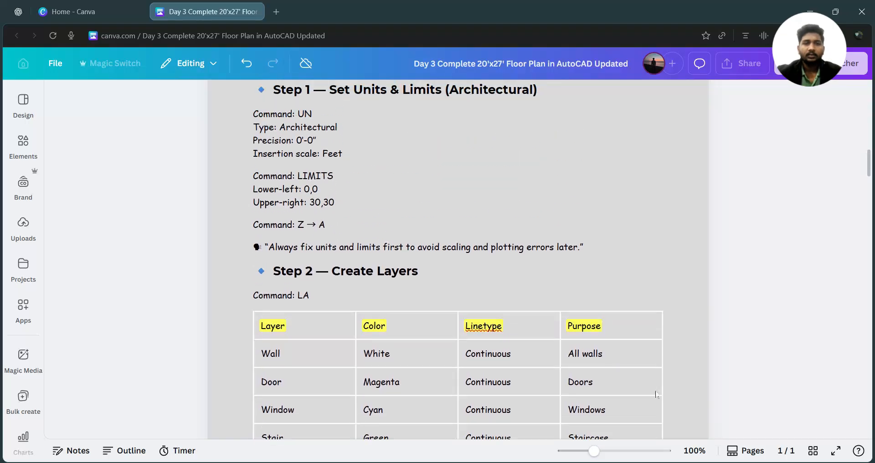
Switch back to AutoCAD and set the lower-left corner of the model space limits to 0',0' with LIMITS
{"action": "key", "text": "alt+Tab"}
{"action": "type", "text": "limm"}
{"action": "key", "text": "BackSpace"}
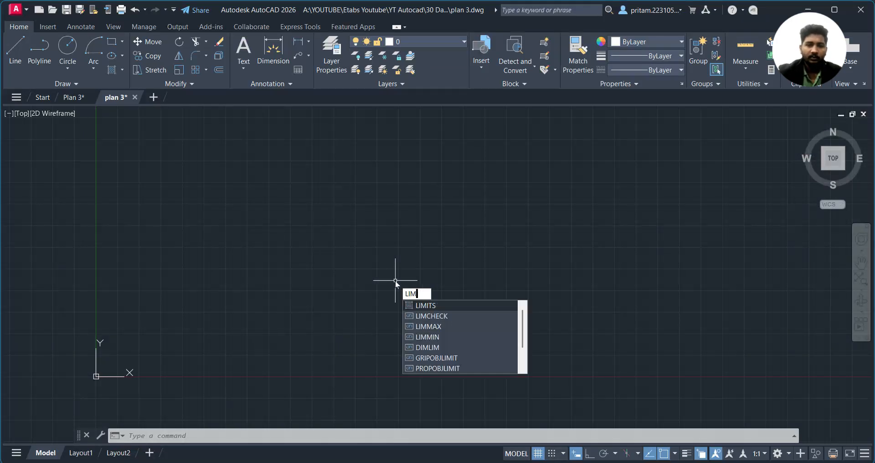
{"action": "type", "text": "its"}
{"action": "key", "text": "Return"}
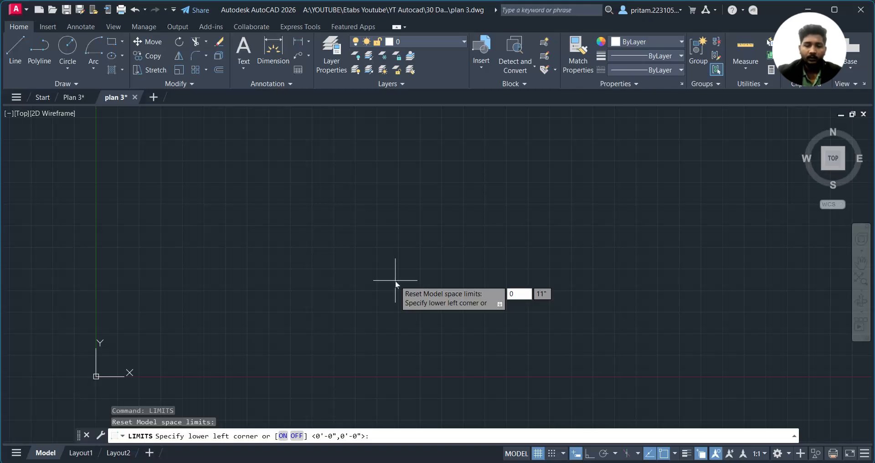
{"action": "type", "text": "0"}
{"action": "key", "text": "Tab"}
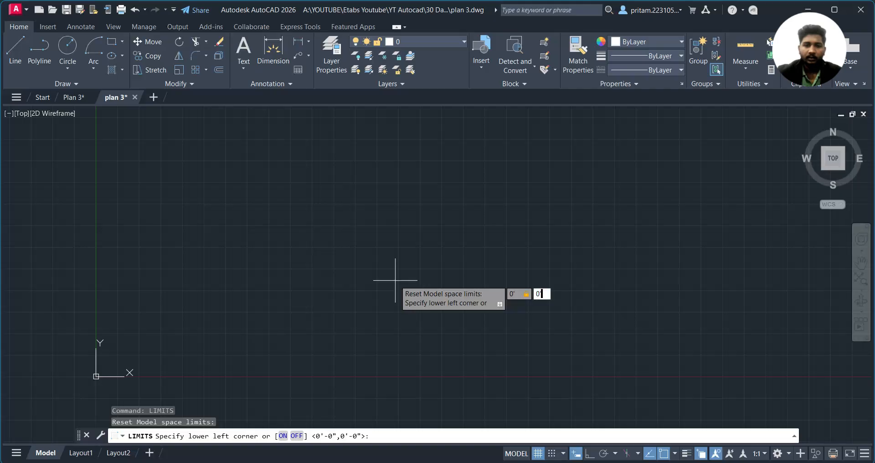
{"action": "key", "text": "Tab"}
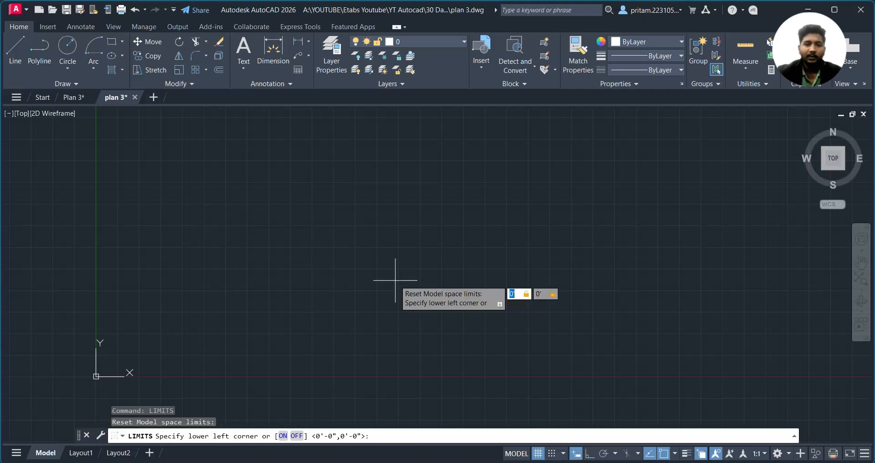
{"action": "key", "text": "Return"}
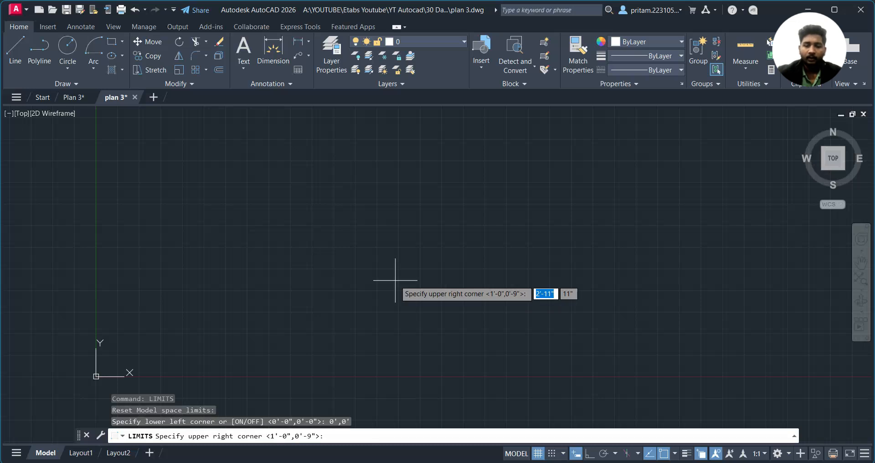
Set the upper-right corner of the model space limits to 30',30'
{"action": "type", "text": "30'"}
{"action": "key", "text": "Tab"}
{"action": "type", "text": "30'"}
{"action": "key", "text": "Return"}
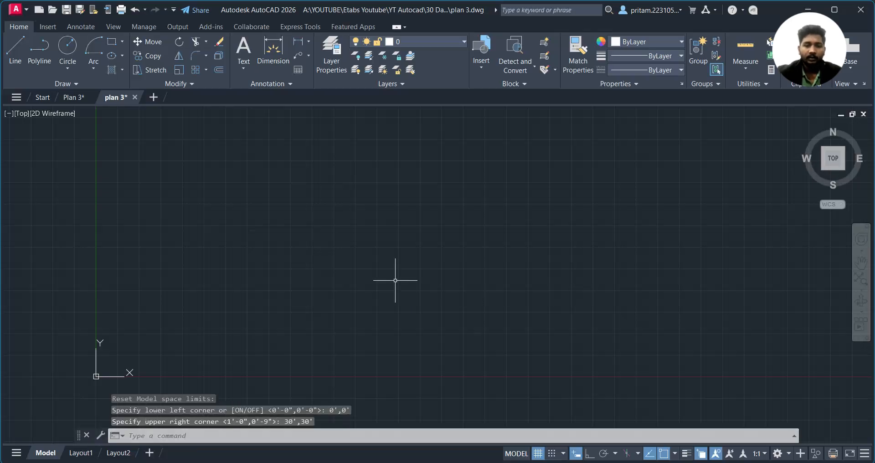
Zoom the view to the full drawing limits with the All option and bring the origin into view
{"action": "type", "text": "z"}
{"action": "key", "text": "Return"}
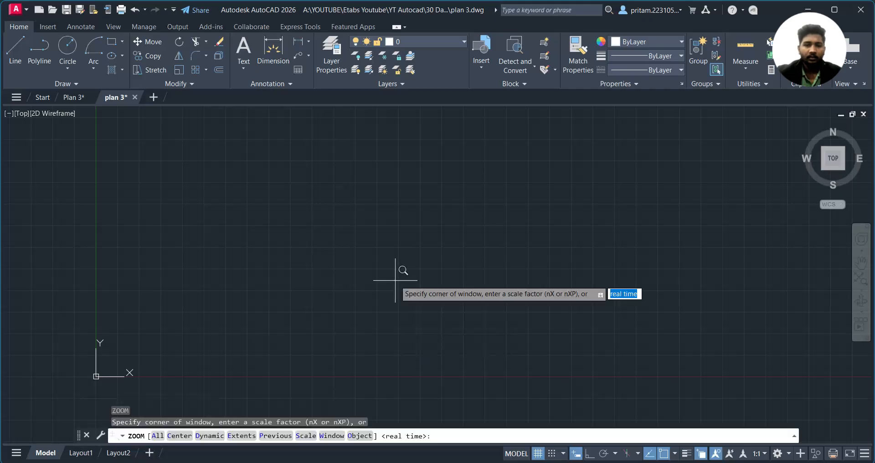
{"action": "type", "text": "a"}
{"action": "key", "text": "Return"}
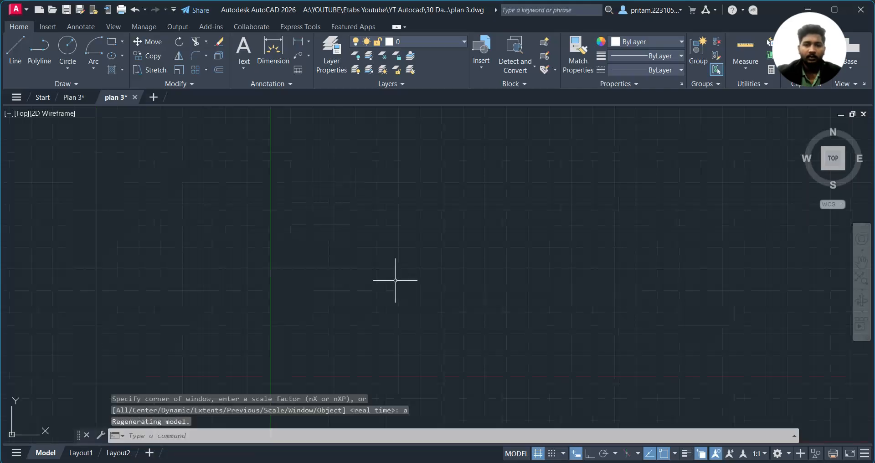
{"action": "scroll", "coordinate": [401, 280], "scroll_direction": "down", "scroll_amount": 4}
{"action": "mouse_move", "coordinate": [485, 293]}
{"action": "middle_mouse_down"}
{"action": "mouse_move", "coordinate": [236, 309]}
{"action": "mouse_move", "coordinate": [224, 329]}
{"action": "middle_mouse_up"}
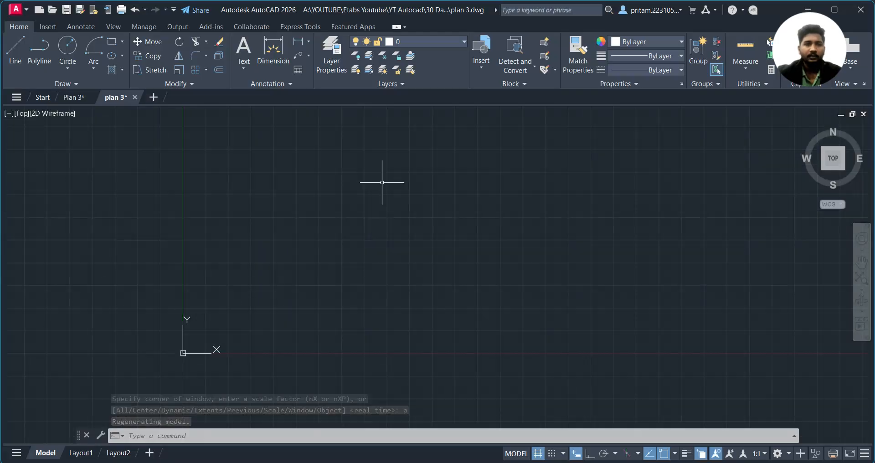
Switch to the Canva notes to read the Step 2 table of layer names, colors and linetypes, then return to AutoCAD
{"action": "key", "text": "alt+Tab"}
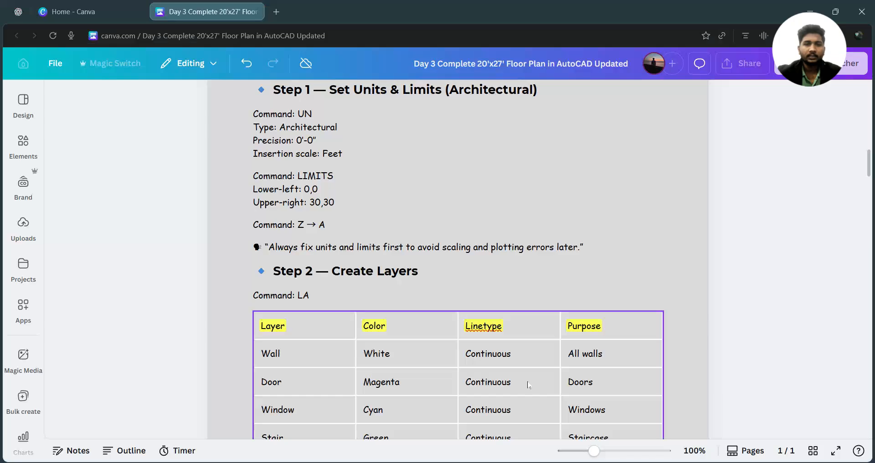
{"action": "scroll", "coordinate": [458, 258], "scroll_direction": "down", "scroll_amount": 2}
{"action": "scroll", "coordinate": [458, 257], "scroll_direction": "down", "scroll_amount": 1}
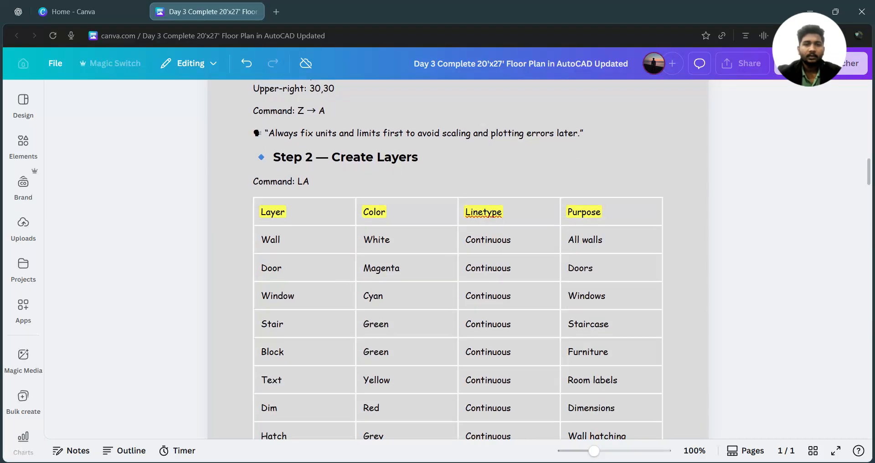
{"action": "scroll", "coordinate": [368, 177], "scroll_direction": "down", "scroll_amount": 1}
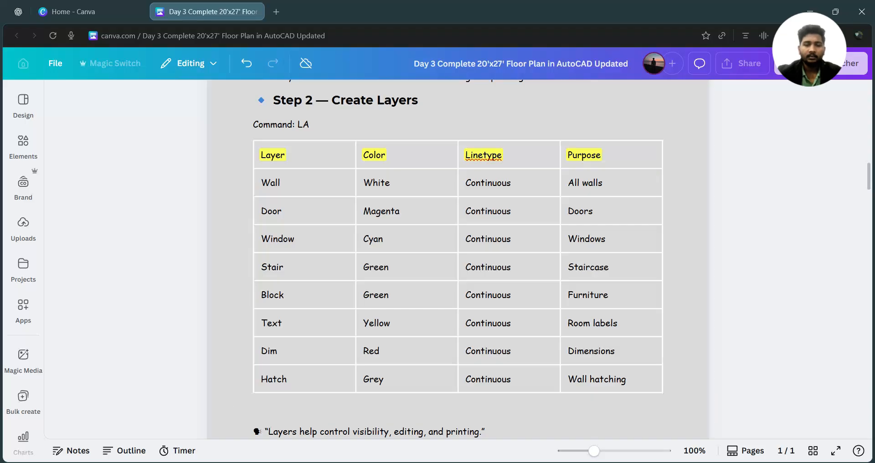
{"action": "mouse_move", "coordinate": [613, 461]}
{"action": "left_click", "coordinate": [595, 399]}
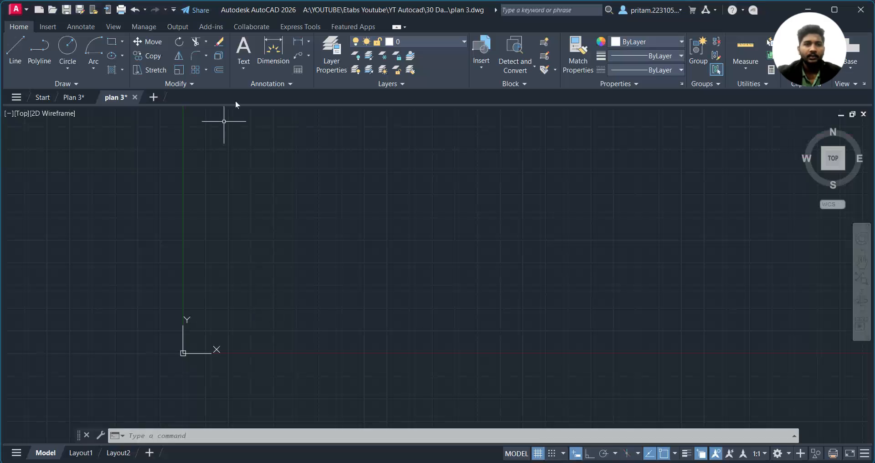
Open the Layer Properties Manager with the LAYER command and reposition it over the drawing area
{"action": "left_click", "coordinate": [332, 56]}
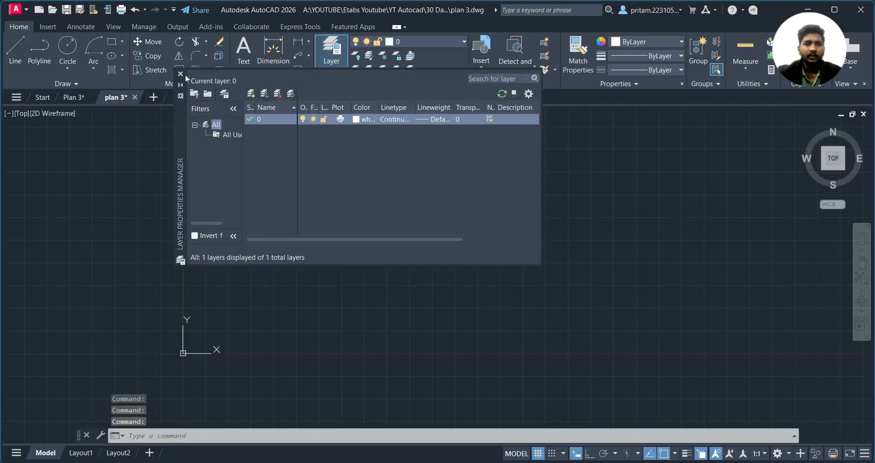
{"action": "left_click", "coordinate": [180, 73]}
{"action": "type", "text": "la"}
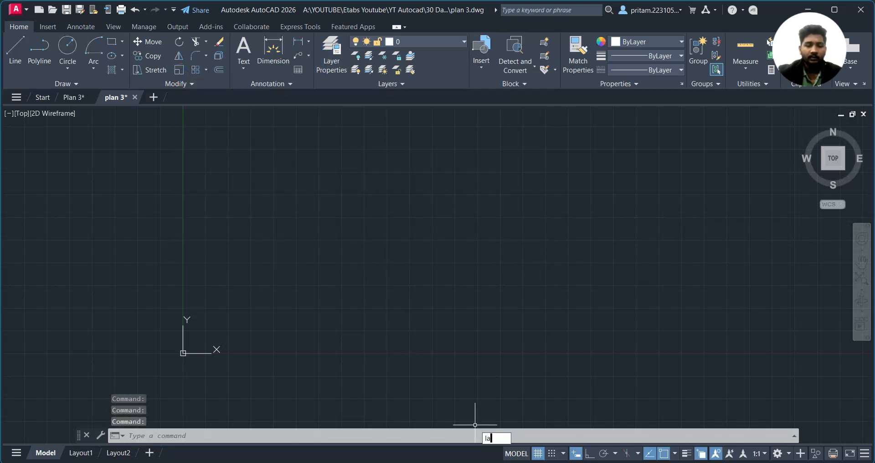
{"action": "key", "text": "Return"}
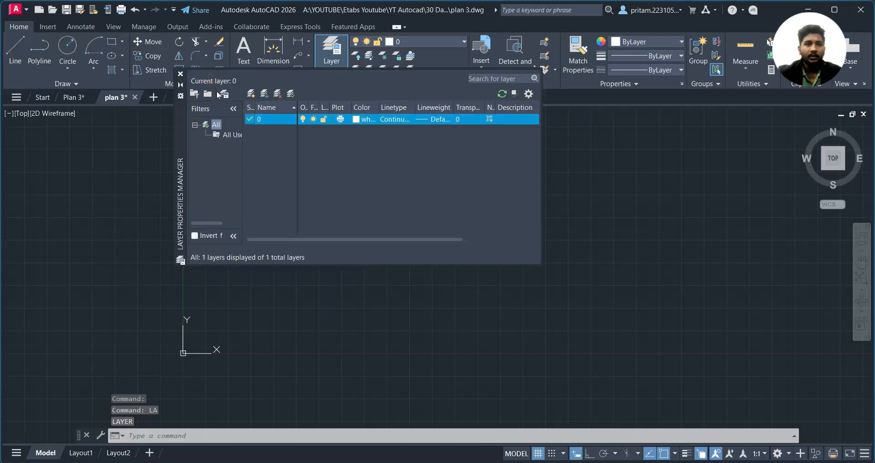
{"action": "left_click_drag", "start_coordinate": [180, 116], "coordinate": [215, 209]}
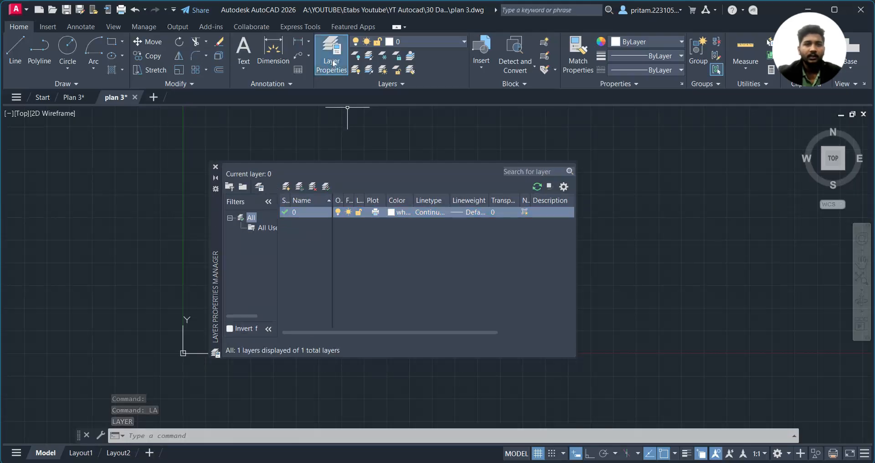
{"action": "left_click_drag", "start_coordinate": [215, 254], "coordinate": [223, 152]}
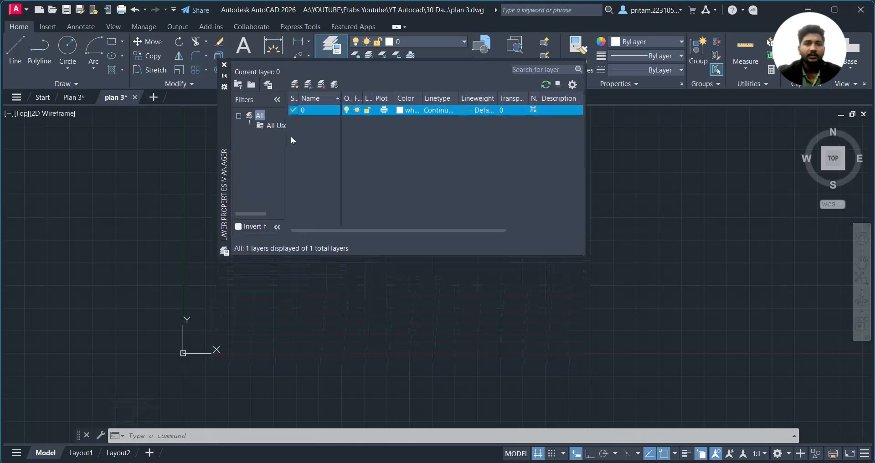
Create two new layers named Wall and Window
{"action": "left_click", "coordinate": [295, 85]}
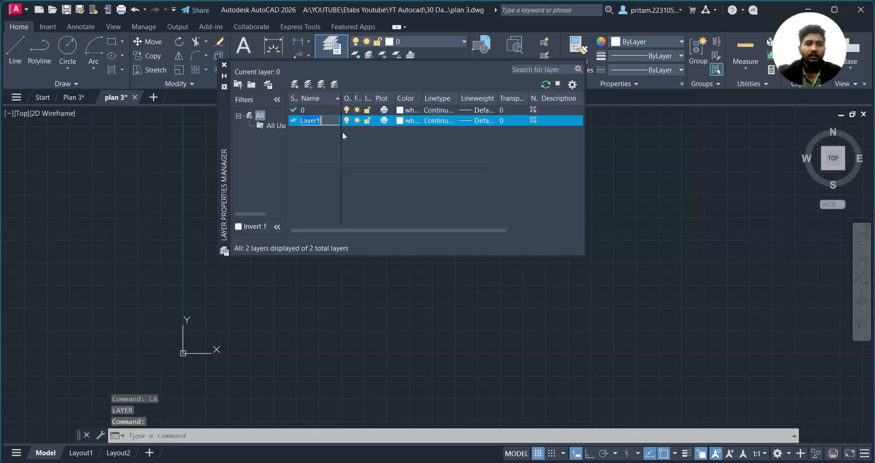
{"action": "key", "text": "BackSpace"}
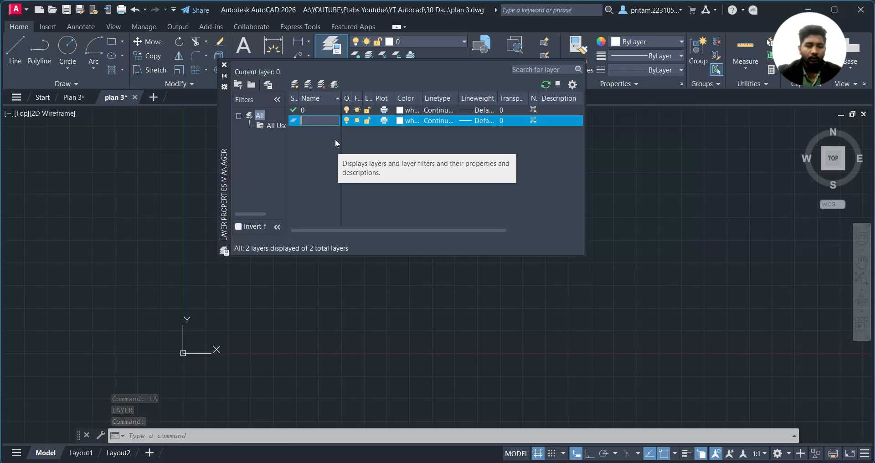
{"action": "type", "text": "Wall"}
{"action": "left_click", "coordinate": [295, 85]}
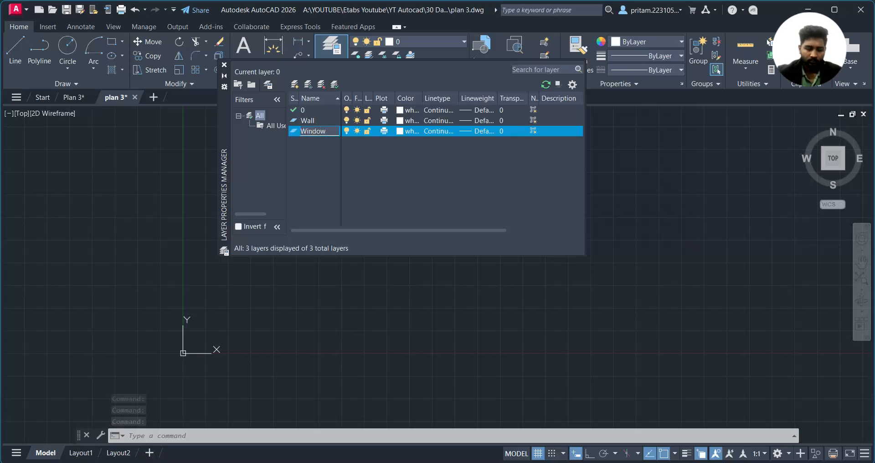
{"action": "key", "text": "Return"}
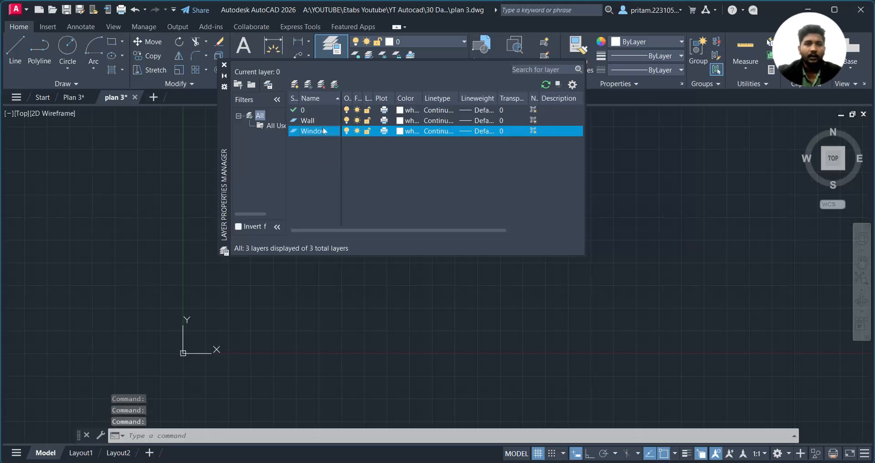
Add two more layers to the list, named Door and Hatch
{"action": "left_click", "coordinate": [296, 86]}
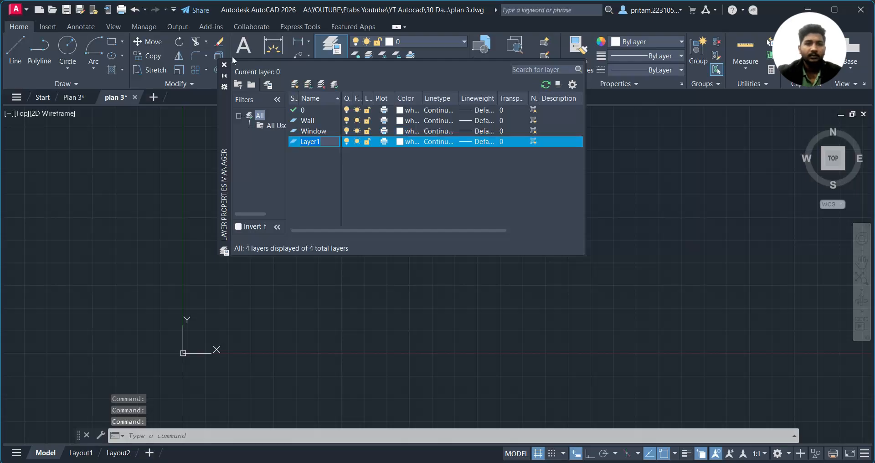
{"action": "type", "text": "Door"}
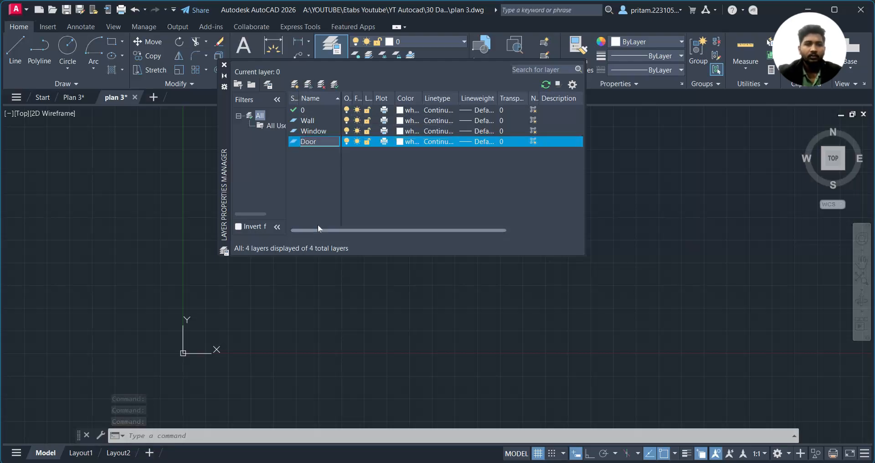
{"action": "key", "text": "Return"}
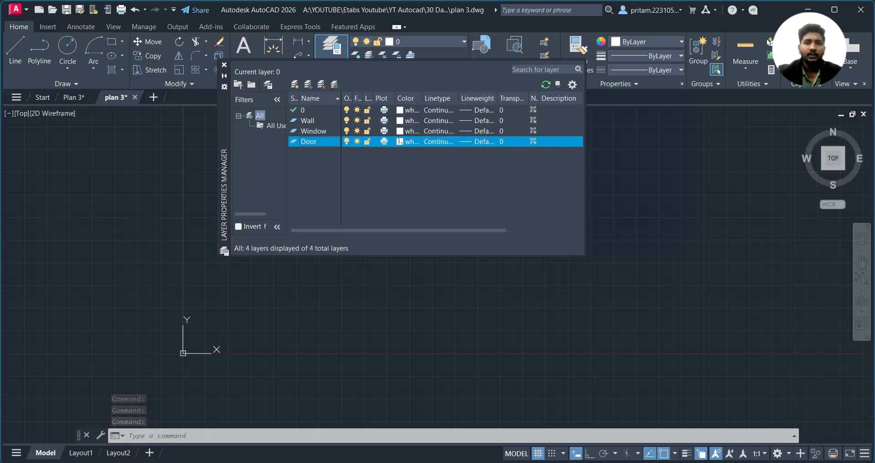
{"action": "left_click", "coordinate": [294, 86]}
{"action": "type", "text": "Hatch"}
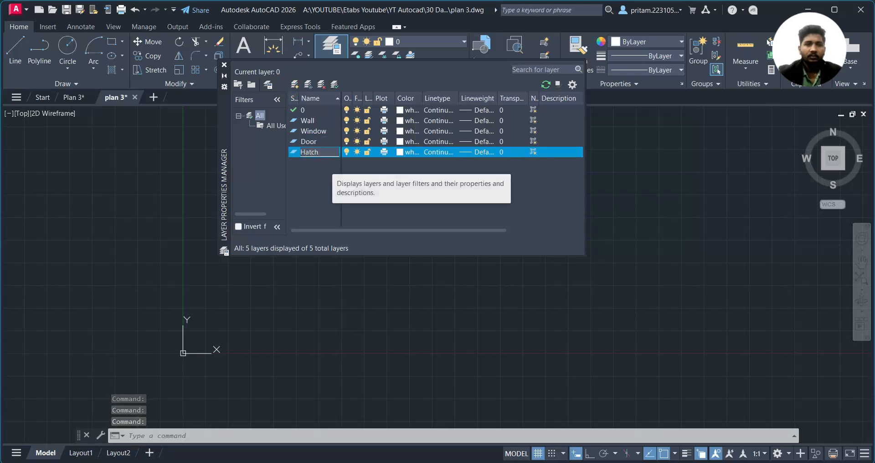
Add a layer named Dim for dimensions and a layer named Text for labels
{"action": "left_click", "coordinate": [294, 84]}
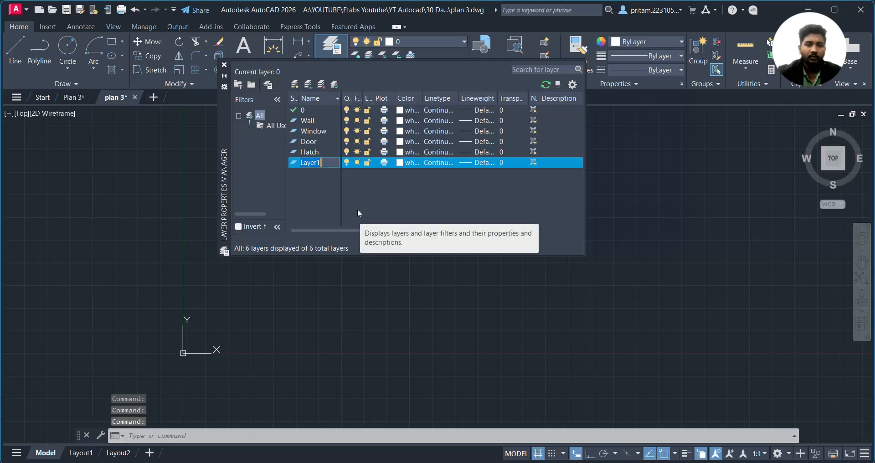
{"action": "type", "text": "DIM"}
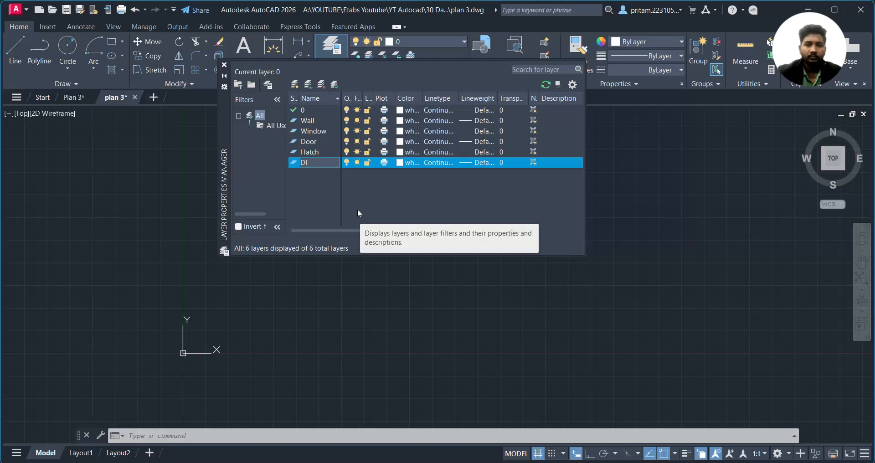
{"action": "type", "text": "m"}
{"action": "left_click", "coordinate": [312, 192]}
{"action": "left_click", "coordinate": [294, 84]}
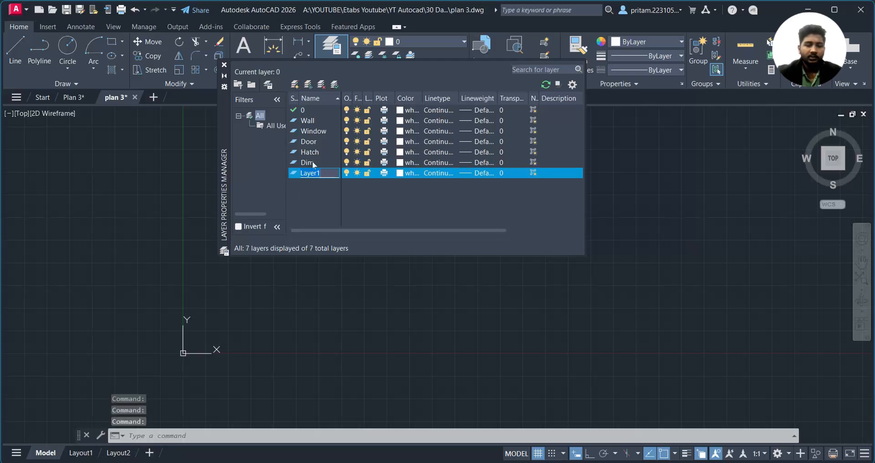
{"action": "type", "text": "Text"}
{"action": "left_click", "coordinate": [312, 204]}
Create a new layer named Block below the Text layer
{"action": "left_click", "coordinate": [297, 85]}
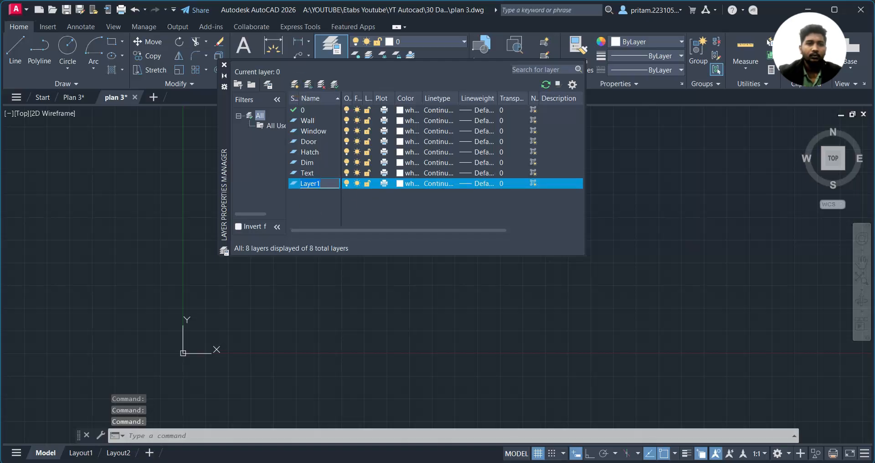
{"action": "type", "text": "Block"}
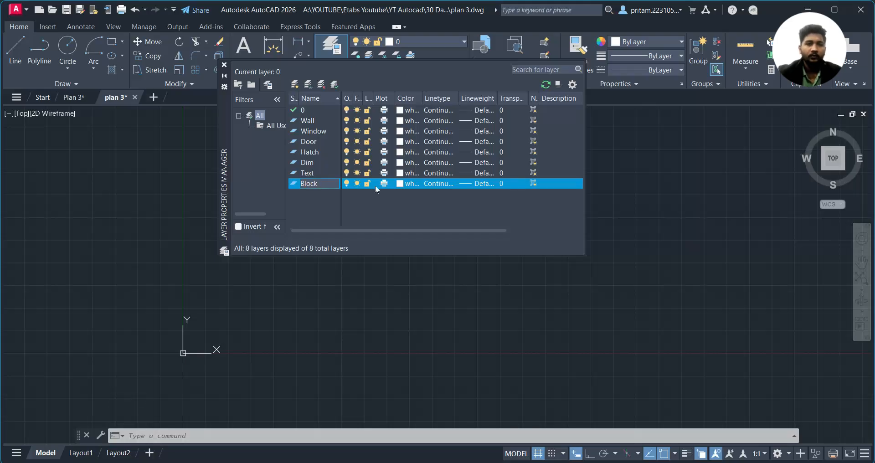
{"action": "left_click", "coordinate": [326, 199]}
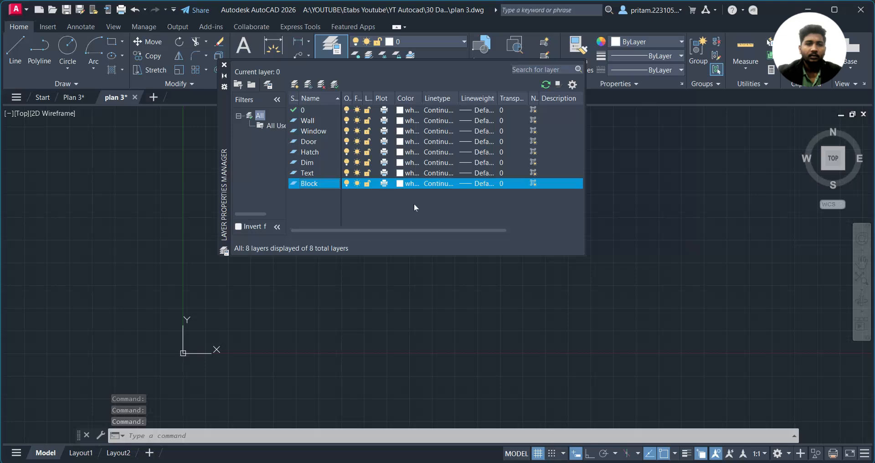
Check the layer table in the Canva notes, return to AutoCAD and add a layer named Staircase
{"action": "key", "text": "alt+Tab"}
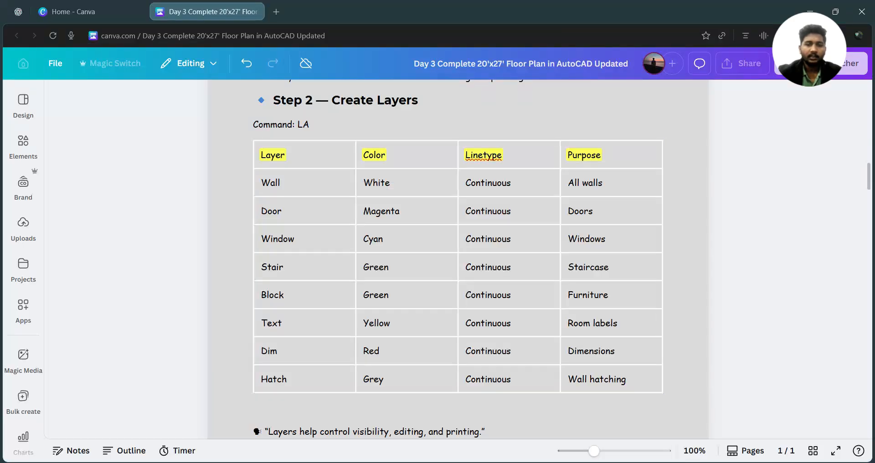
{"action": "mouse_move", "coordinate": [612, 461]}
{"action": "left_click", "coordinate": [644, 447]}
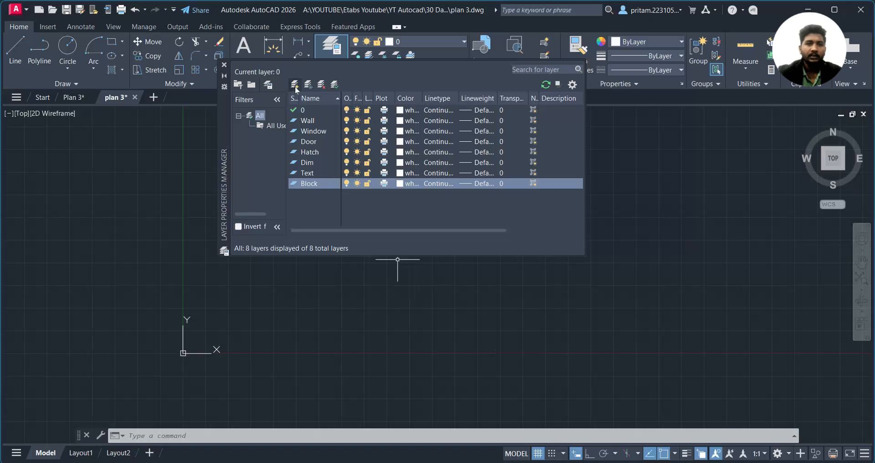
{"action": "left_click", "coordinate": [297, 88]}
{"action": "type", "text": "Staircase"}
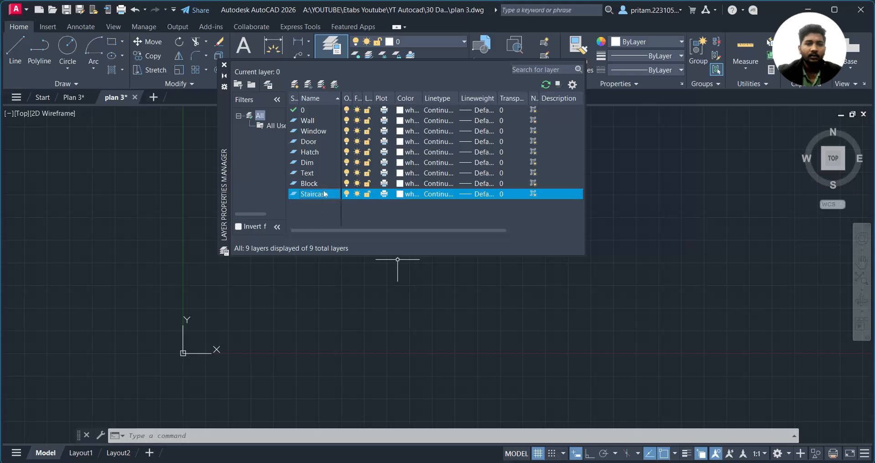
Set the Staircase layer to green index color 90 and the Block layer to cyan index color 130
{"action": "left_click", "coordinate": [402, 195]}
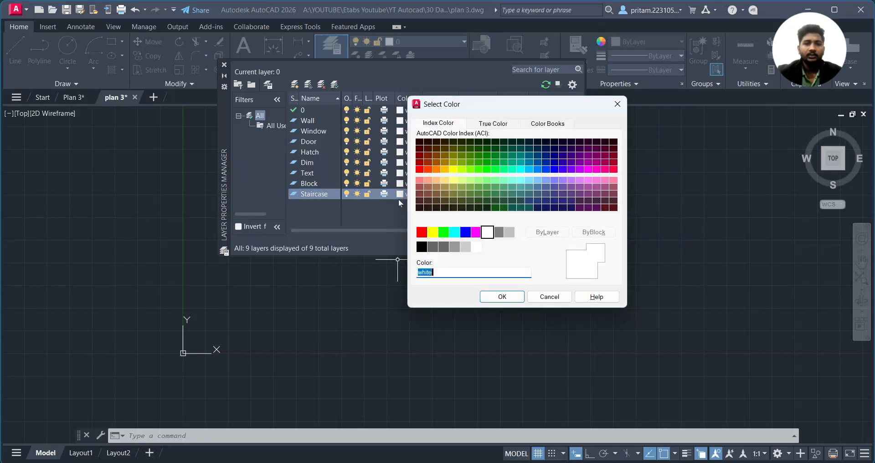
{"action": "left_click", "coordinate": [444, 232]}
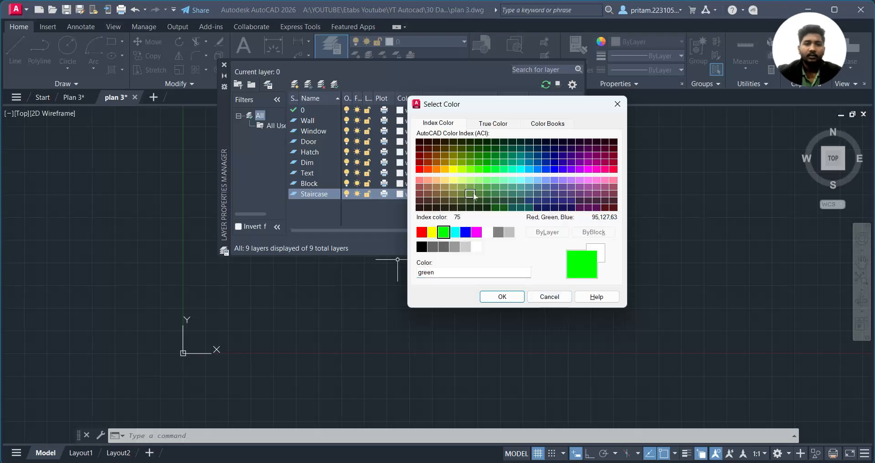
{"action": "left_click", "coordinate": [486, 171]}
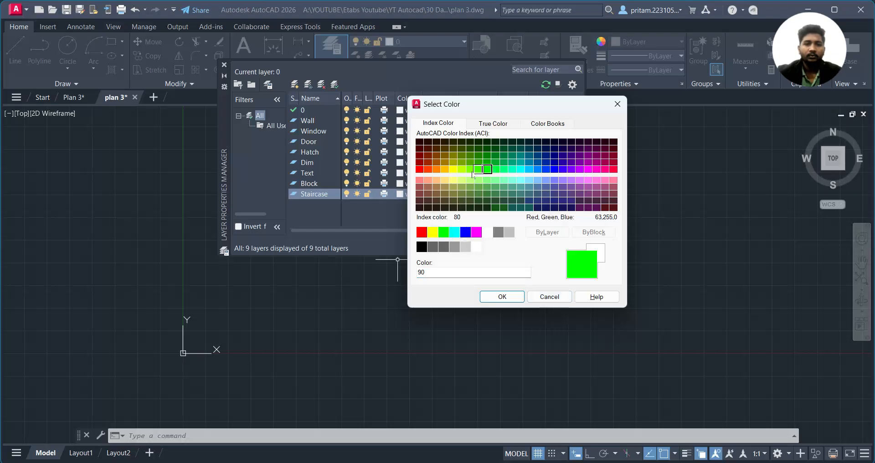
{"action": "left_click", "coordinate": [506, 296]}
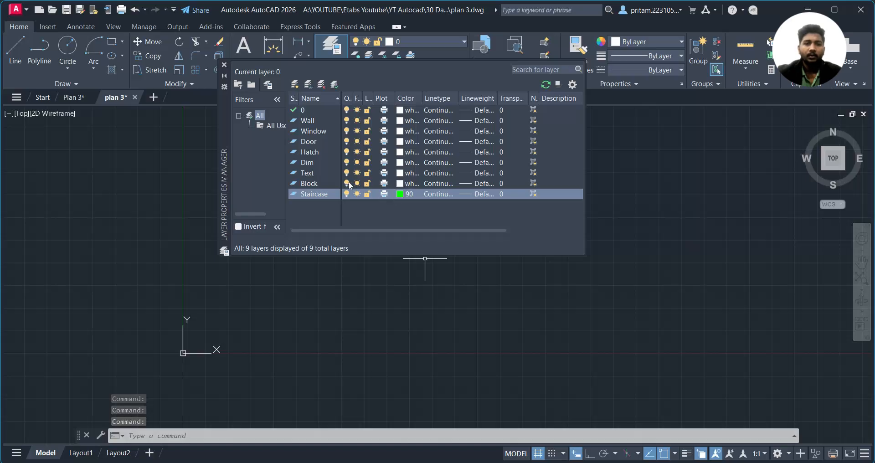
{"action": "left_click", "coordinate": [399, 184]}
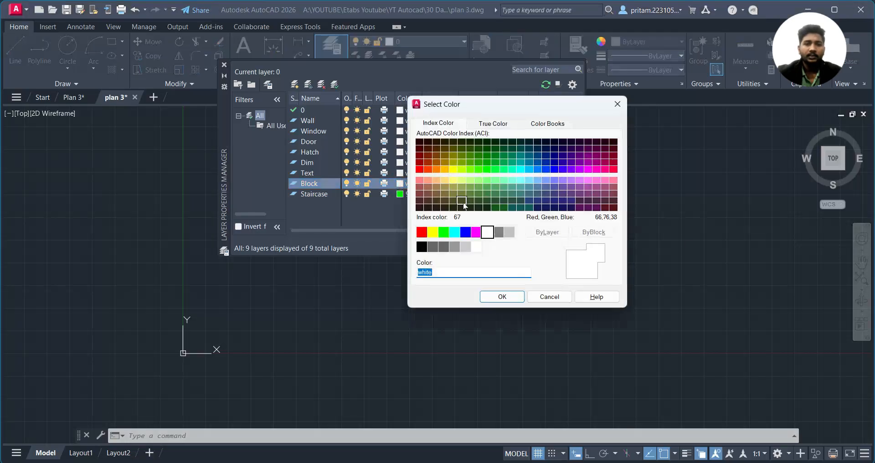
{"action": "left_click", "coordinate": [521, 169]}
{"action": "left_click", "coordinate": [506, 297]}
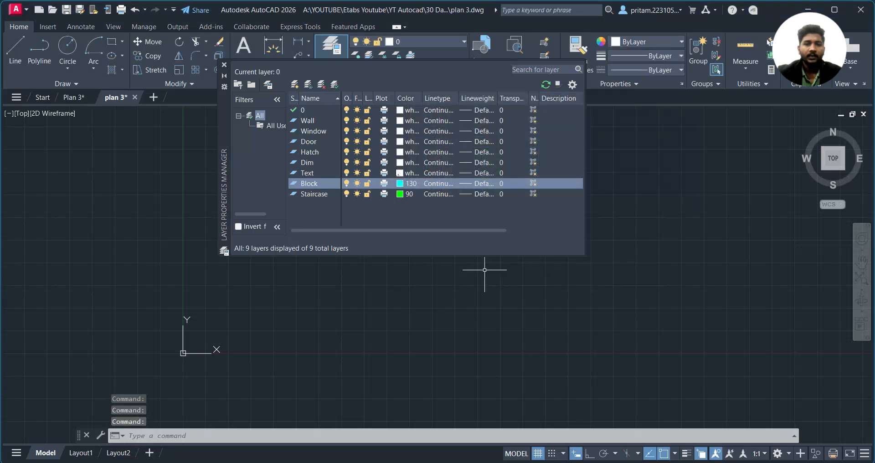
Set the Text layer to yellow index color 50 and the Dim layer to light red index color 21
{"action": "left_click", "coordinate": [399, 173]}
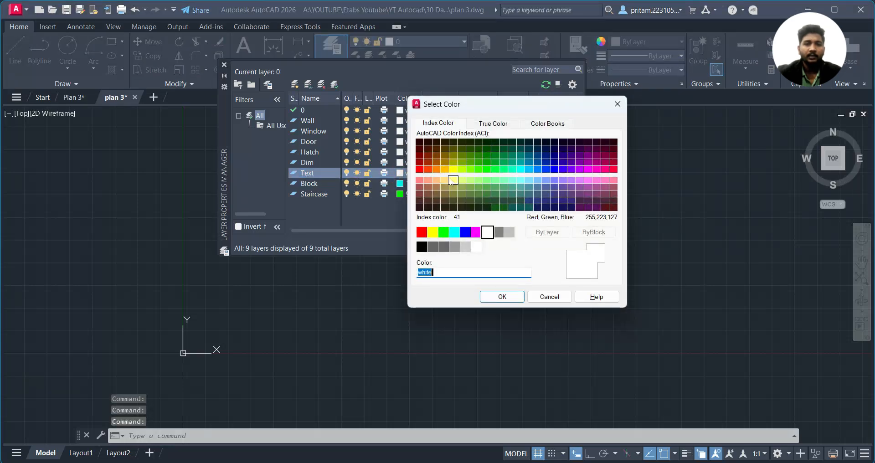
{"action": "left_click", "coordinate": [454, 169]}
{"action": "left_click", "coordinate": [433, 232]}
{"action": "left_click", "coordinate": [453, 169]}
{"action": "left_click", "coordinate": [502, 297]}
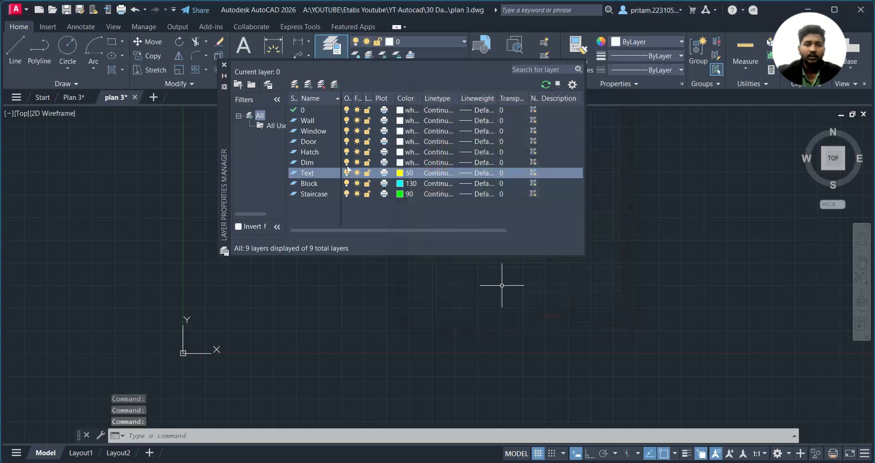
{"action": "left_click", "coordinate": [314, 162]}
{"action": "left_click", "coordinate": [405, 165]}
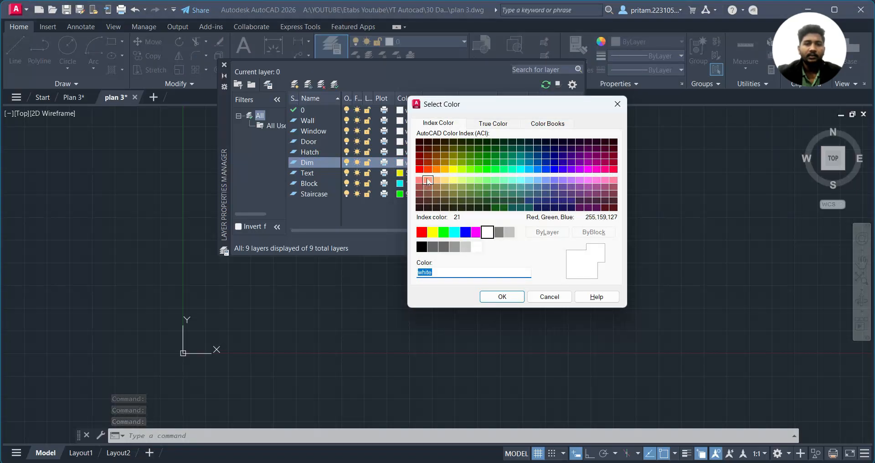
{"action": "left_click", "coordinate": [427, 180]}
{"action": "left_click", "coordinate": [502, 297]}
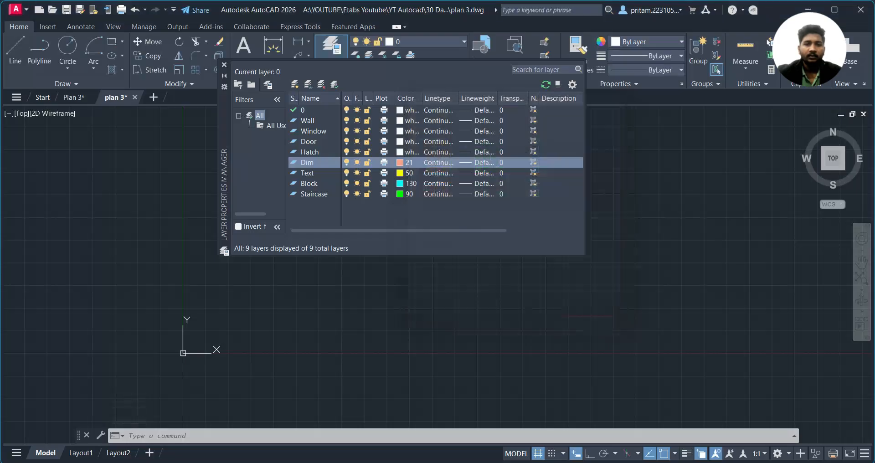
Set the Hatch layer to grey index color 9 and the Door layer to magenta index color 210
{"action": "left_click", "coordinate": [400, 152]}
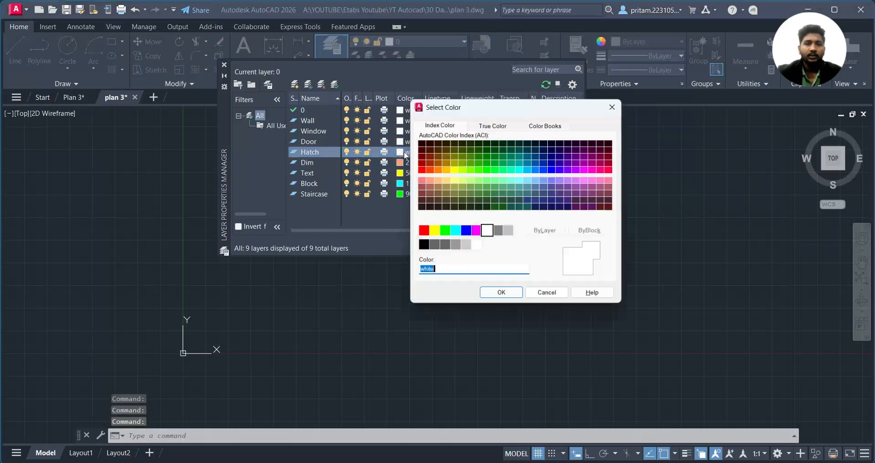
{"action": "left_click", "coordinate": [509, 232]}
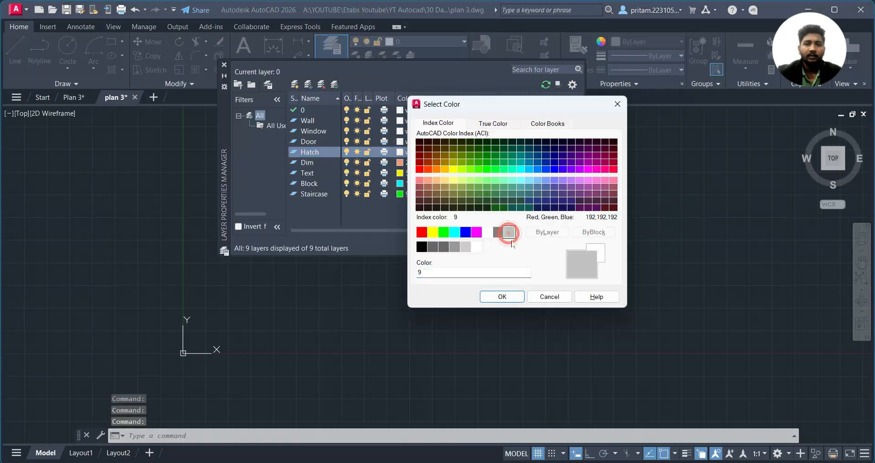
{"action": "left_click", "coordinate": [502, 296]}
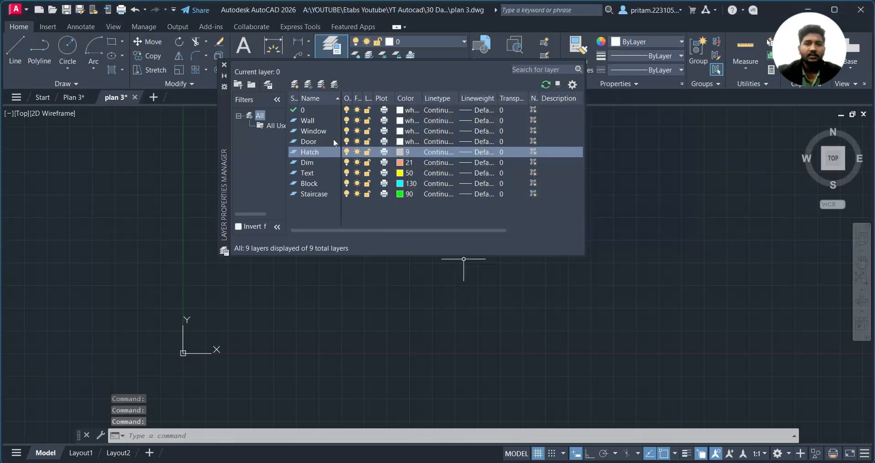
{"action": "left_click", "coordinate": [399, 142]}
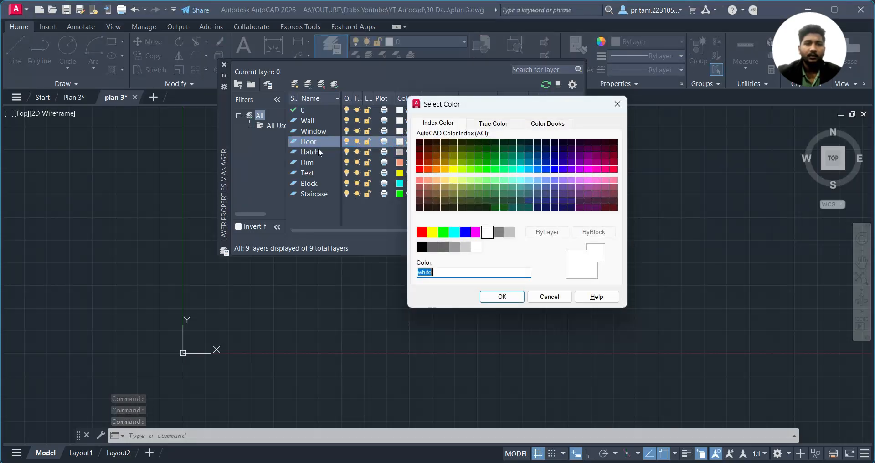
{"action": "left_click", "coordinate": [476, 232]}
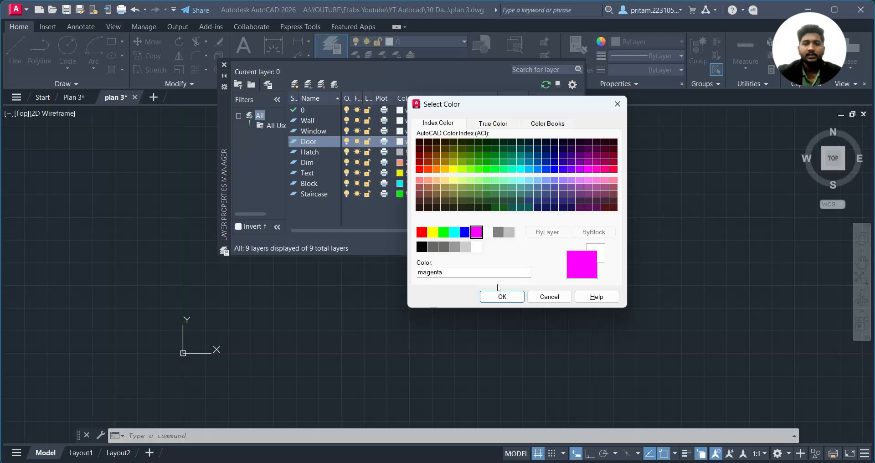
{"action": "left_click", "coordinate": [588, 170]}
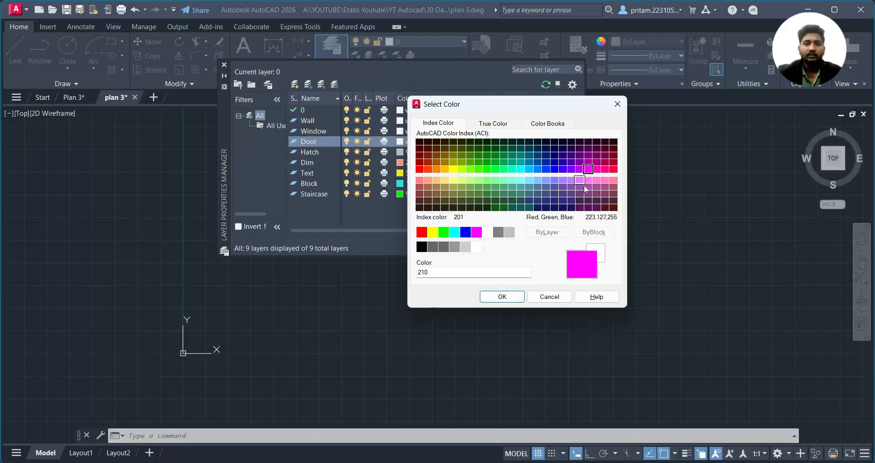
{"action": "left_click", "coordinate": [503, 297]}
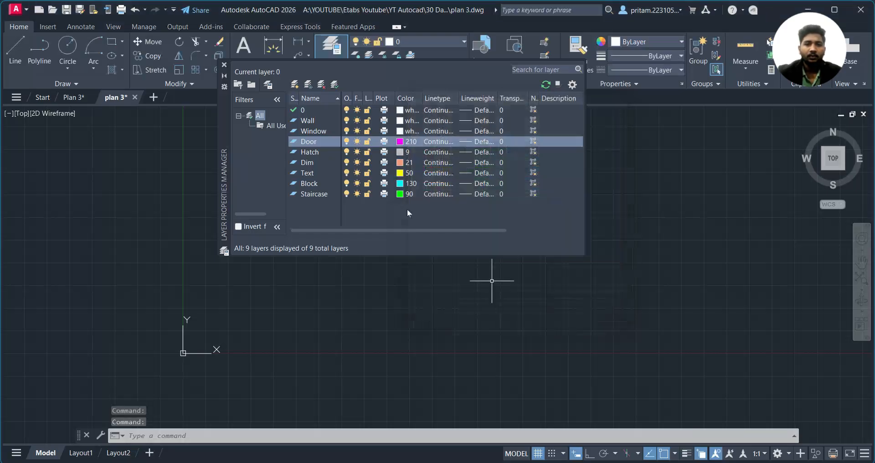
Set the Window layer to orange index color 30 and close the layer manager
{"action": "left_click", "coordinate": [402, 132]}
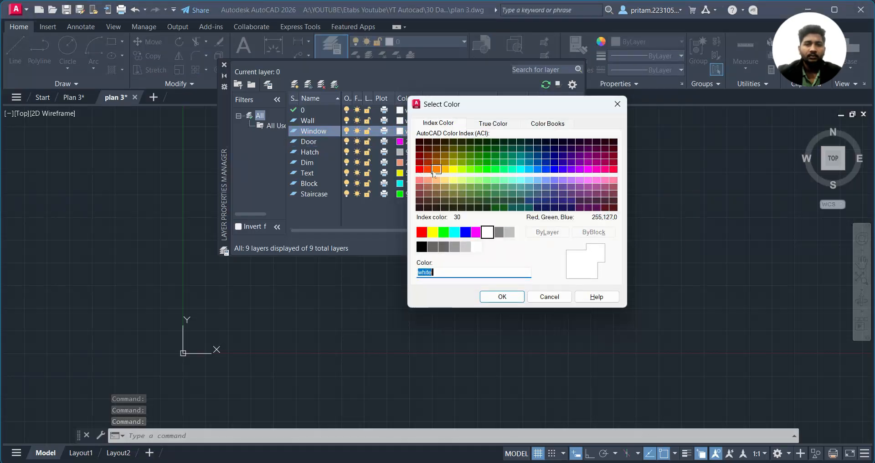
{"action": "left_click", "coordinate": [435, 169]}
{"action": "left_click", "coordinate": [502, 297]}
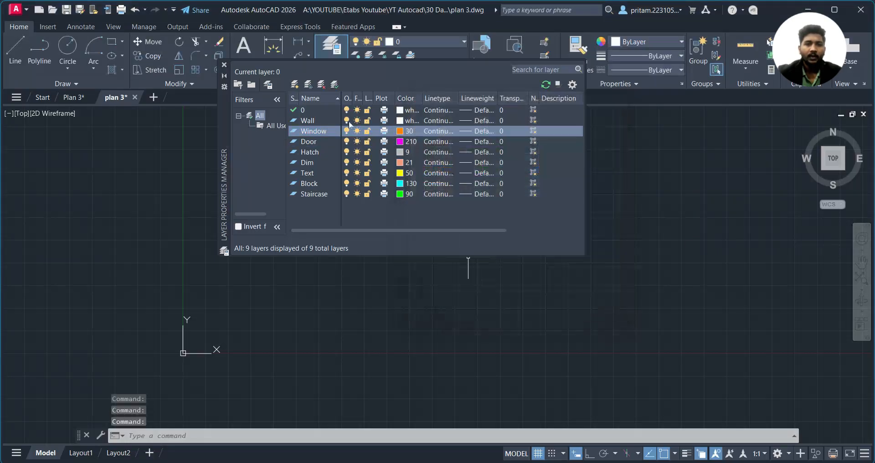
{"action": "left_click", "coordinate": [225, 66]}
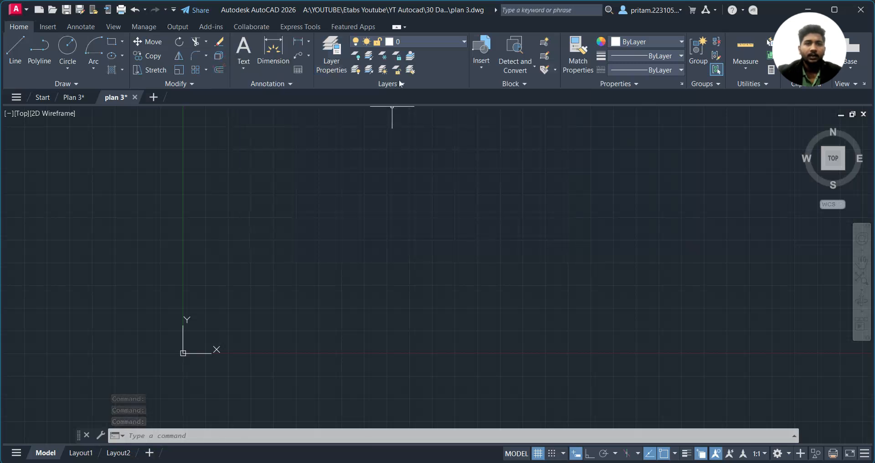
Make Wall the current layer
{"action": "left_click", "coordinate": [425, 43]}
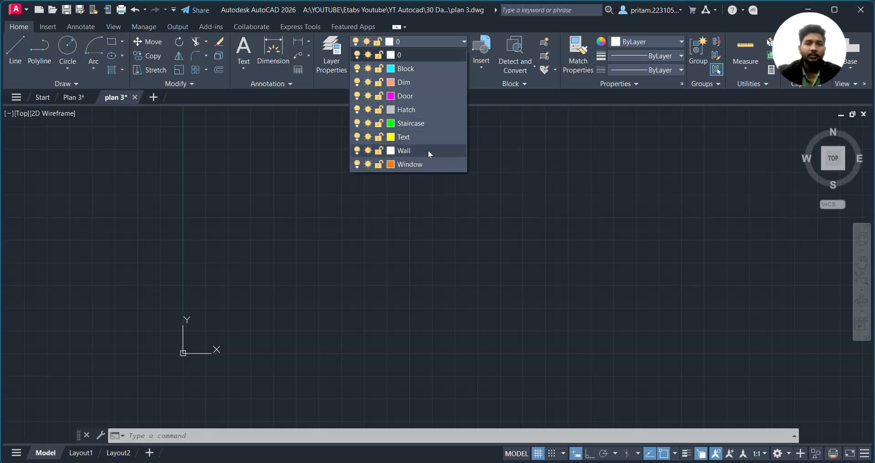
{"action": "left_click", "coordinate": [411, 152]}
{"action": "scroll", "coordinate": [432, 211], "scroll_direction": "up", "scroll_amount": 1}
{"action": "mouse_move", "coordinate": [432, 211]}
{"action": "middle_mouse_down"}
{"action": "mouse_move", "coordinate": [250, 254]}
{"action": "mouse_move", "coordinate": [236, 248]}
{"action": "middle_mouse_up"}
{"action": "scroll", "coordinate": [420, 213], "scroll_direction": "down", "scroll_amount": 1}
{"action": "scroll", "coordinate": [426, 198], "scroll_direction": "down", "scroll_amount": 1}
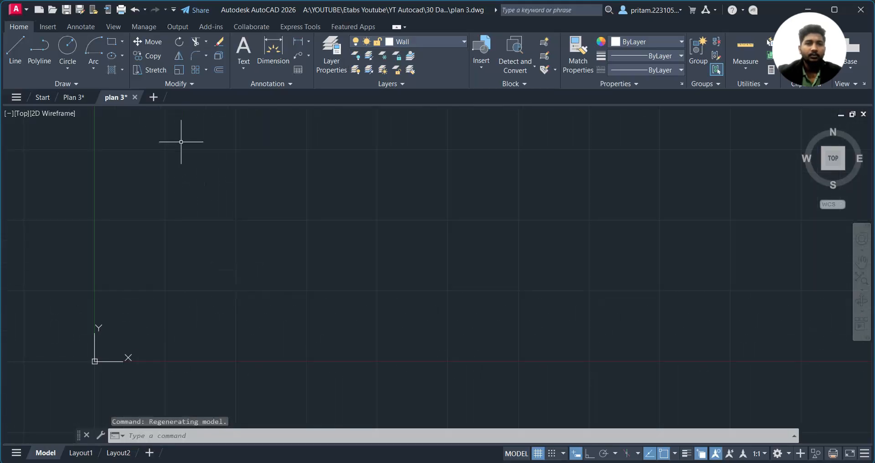
Review the room sizes and wall thicknesses in the finished Floor Plan 3 drawing and return to the new plan 3 drawing
{"action": "left_click", "coordinate": [68, 97]}
{"action": "mouse_move", "coordinate": [457, 201]}
{"action": "middle_mouse_down"}
{"action": "mouse_move", "coordinate": [417, 192]}
{"action": "mouse_move", "coordinate": [348, 240]}
{"action": "mouse_move", "coordinate": [384, 208]}
{"action": "middle_mouse_up"}
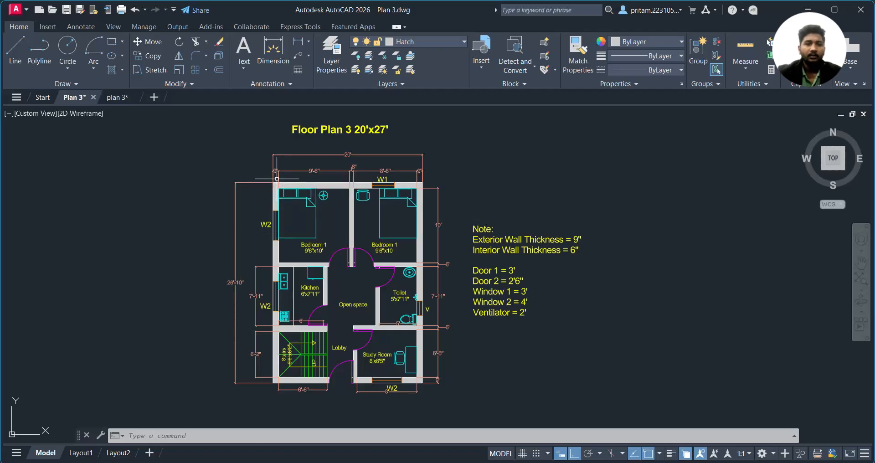
{"action": "scroll", "coordinate": [278, 180], "scroll_direction": "up", "scroll_amount": 2}
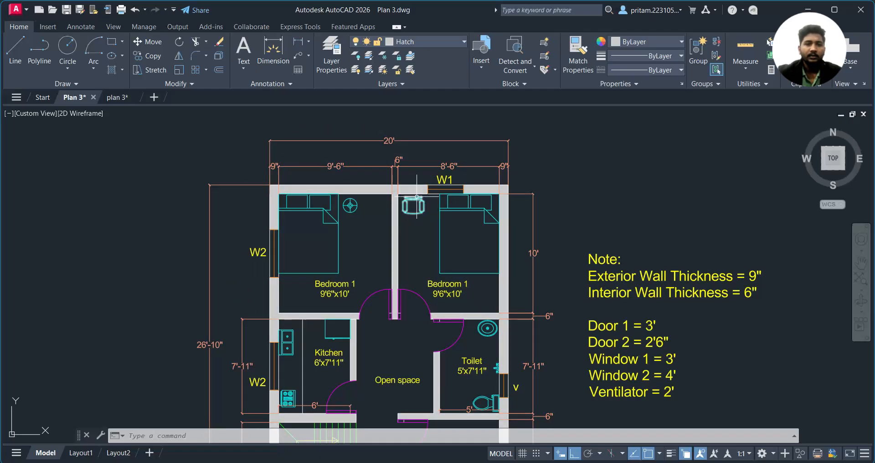
{"action": "middle_click_drag", "start_coordinate": [340, 312], "coordinate": [345, 210]}
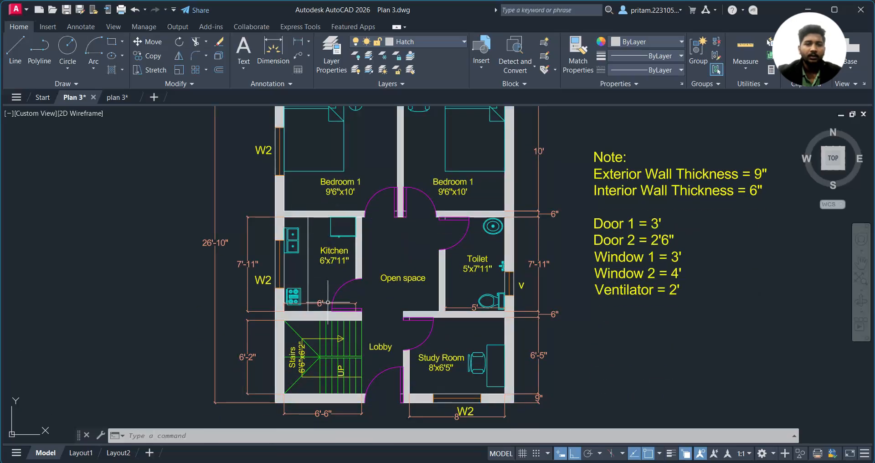
{"action": "scroll", "coordinate": [373, 219], "scroll_direction": "down", "scroll_amount": 2}
{"action": "scroll", "coordinate": [317, 195], "scroll_direction": "up", "scroll_amount": 2}
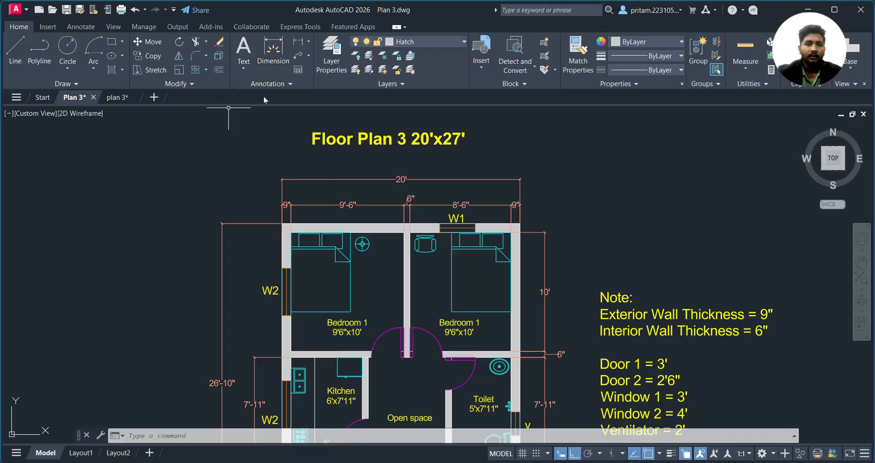
{"action": "left_click", "coordinate": [117, 98]}
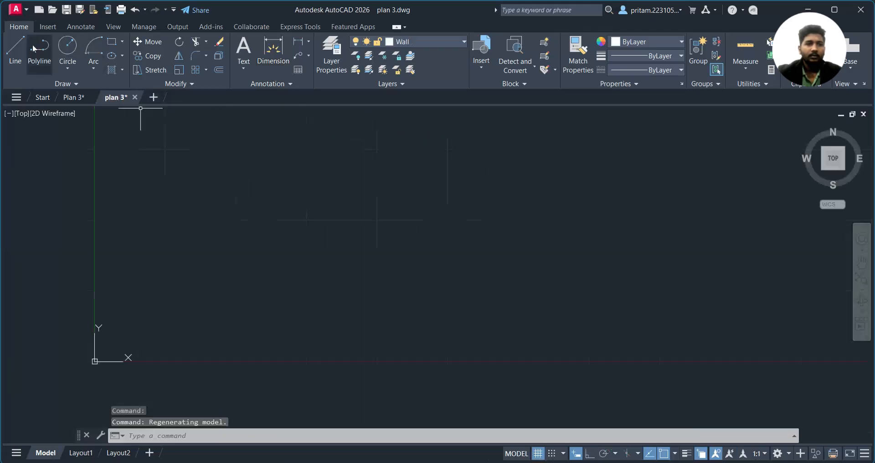
Draw a 10' vertical line downward with Ortho mode turned on and erase it
{"action": "type", "text": "l"}
{"action": "key", "text": "Return"}
{"action": "left_click", "coordinate": [256, 156]}
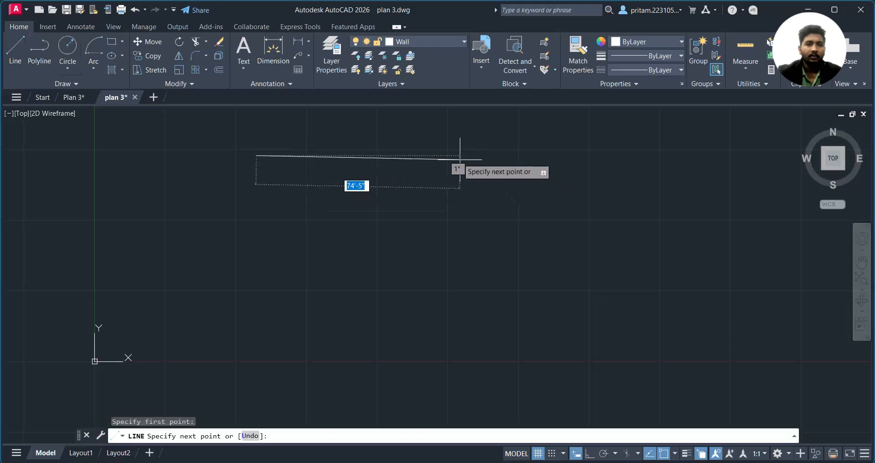
{"action": "left_click", "coordinate": [591, 453]}
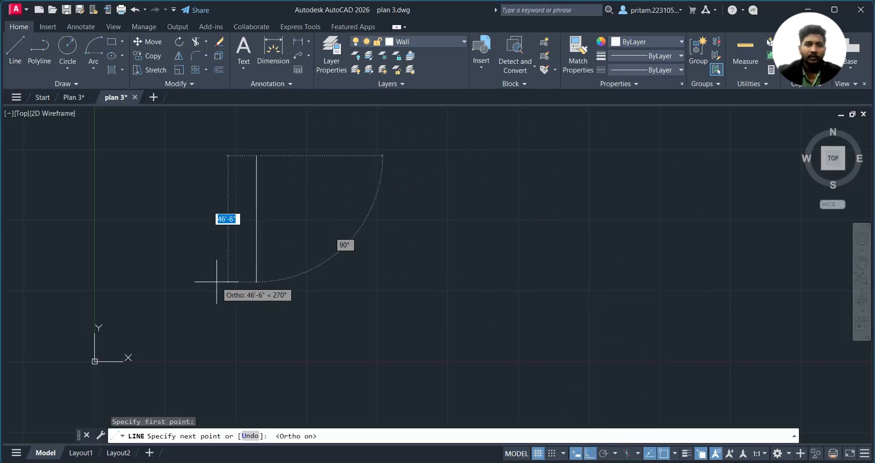
{"action": "type", "text": "10"}
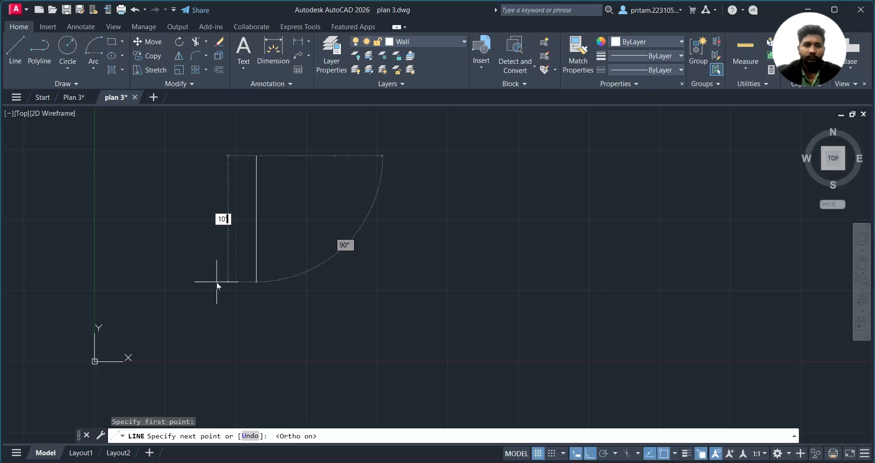
{"action": "type", "text": "'"}
{"action": "key", "text": "Return"}
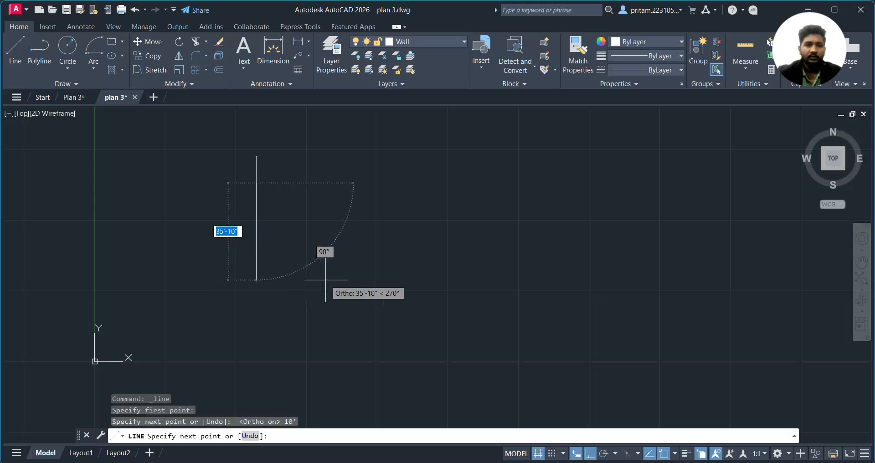
{"action": "key", "text": "Escape"}
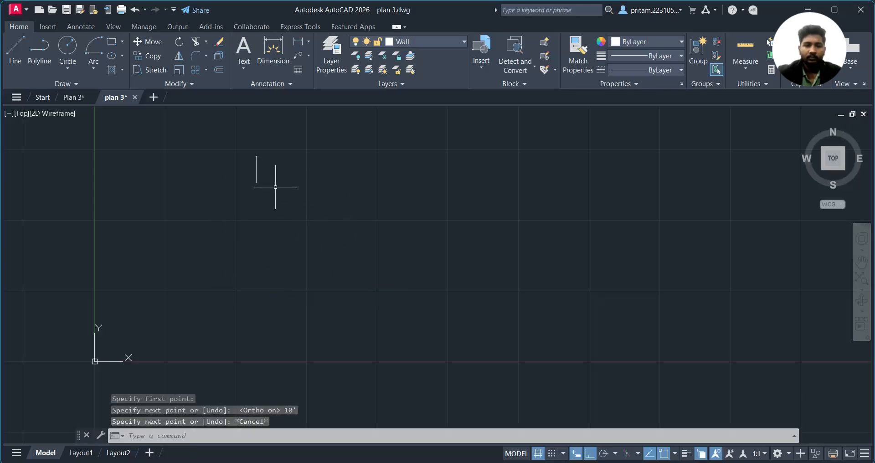
{"action": "left_click", "coordinate": [296, 109]}
{"action": "left_click", "coordinate": [240, 189]}
{"action": "key", "text": "Delete"}
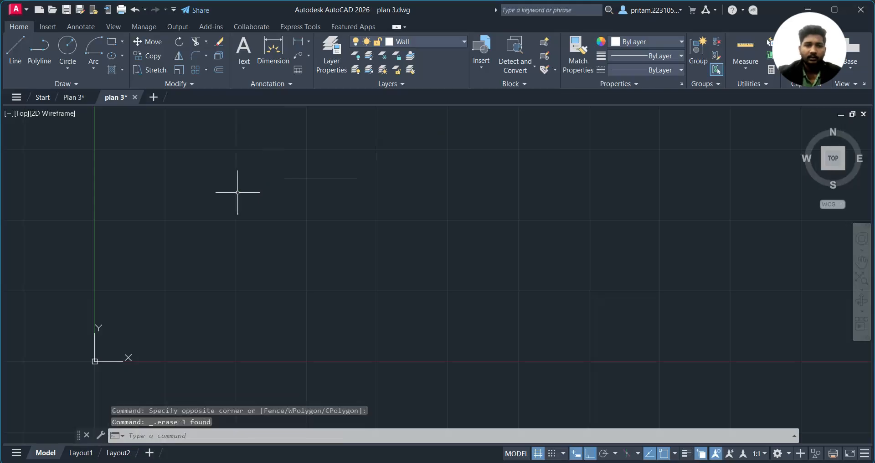
{"action": "type", "text": "o"}
{"action": "key", "text": "Return"}
{"action": "type", "text": "10"}
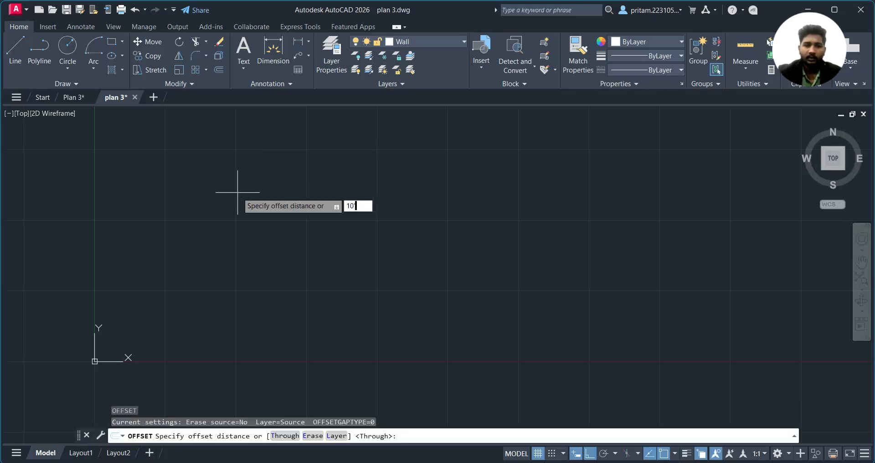
{"action": "key", "text": "Return"}
{"action": "key", "text": "Escape"}
Draw a 10' vertical line as the first wall line
{"action": "type", "text": "l"}
{"action": "key", "text": "Return"}
{"action": "scroll", "coordinate": [238, 193], "scroll_direction": "up", "scroll_amount": 2}
{"action": "left_click", "coordinate": [238, 192]}
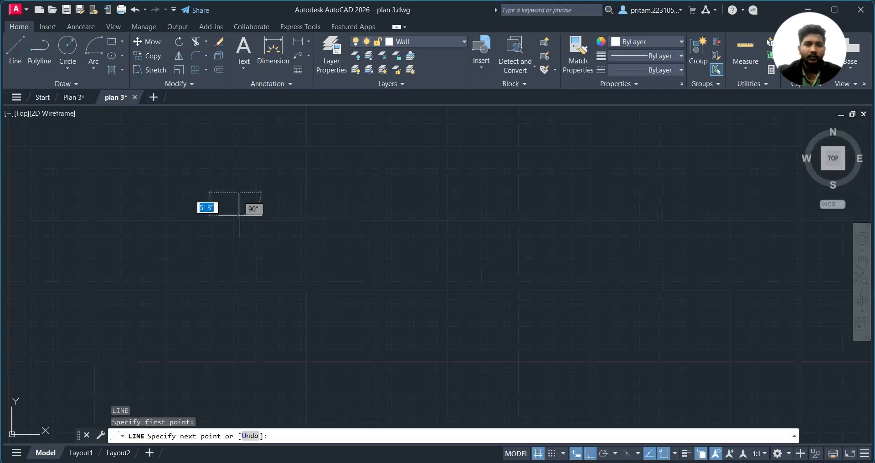
{"action": "type", "text": "10'"}
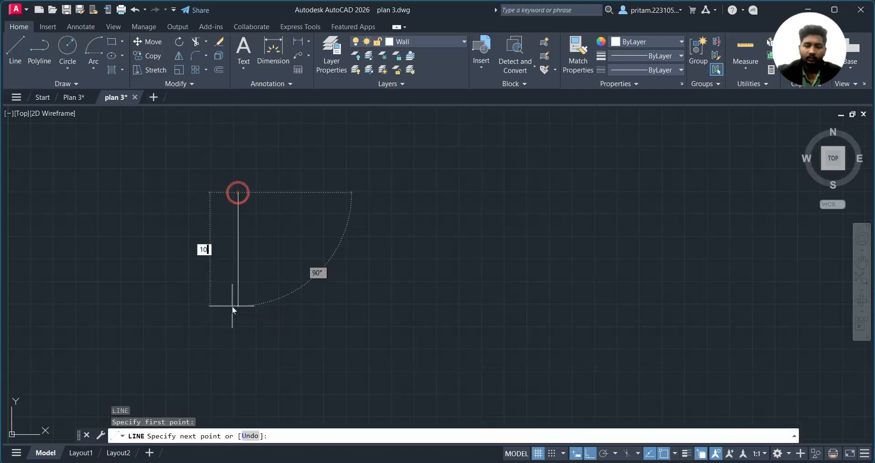
{"action": "key", "text": "Return"}
{"action": "key", "text": "Escape"}
Turn off Ortho mode and move the 10' line diagonally down close to the origin
{"action": "scroll", "coordinate": [137, 223], "scroll_direction": "down", "scroll_amount": 2}
{"action": "left_click", "coordinate": [225, 195]}
{"action": "left_click", "coordinate": [155, 251]}
{"action": "type", "text": "m"}
{"action": "key", "text": "Return"}
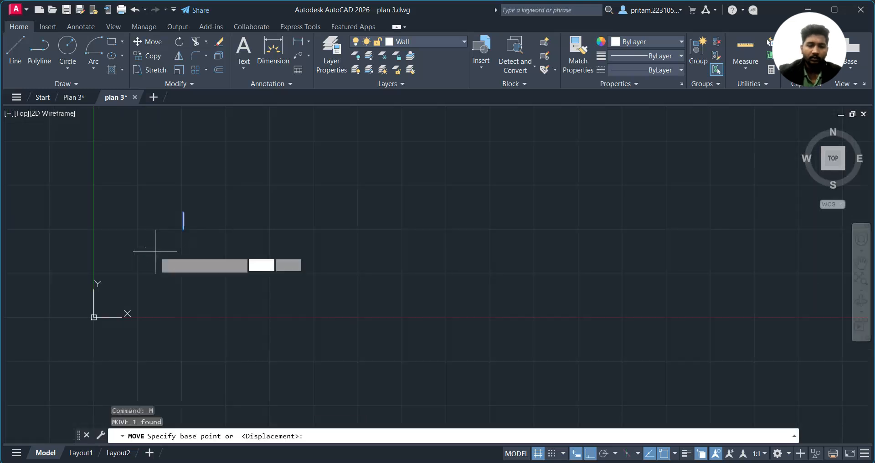
{"action": "left_click", "coordinate": [182, 225]}
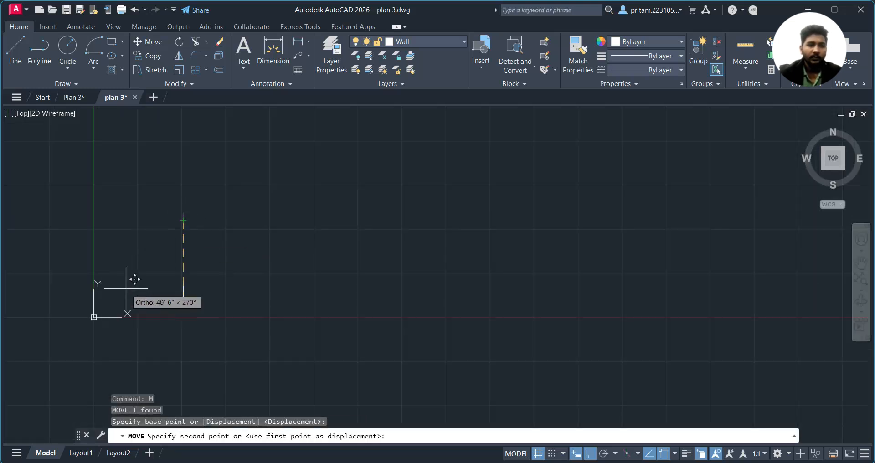
{"action": "left_click", "coordinate": [590, 453]}
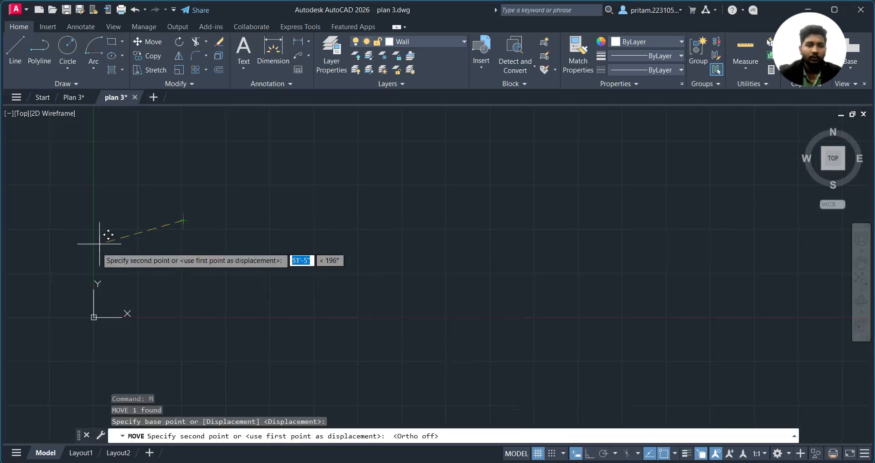
{"action": "left_click", "coordinate": [114, 289]}
Move the 10' line upward, away from the X axis
{"action": "scroll", "coordinate": [113, 290], "scroll_direction": "up", "scroll_amount": 5}
{"action": "left_click", "coordinate": [172, 237]}
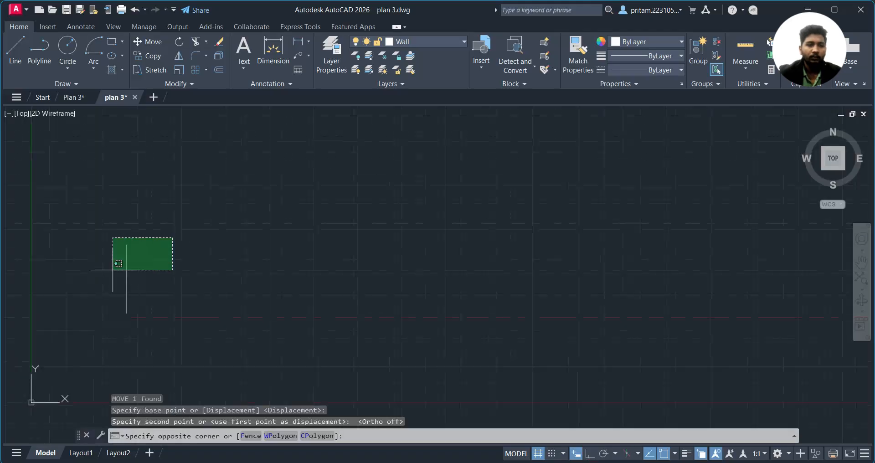
{"action": "left_click", "coordinate": [103, 279]}
{"action": "type", "text": "m"}
{"action": "key", "text": "Return"}
{"action": "left_click", "coordinate": [124, 284]}
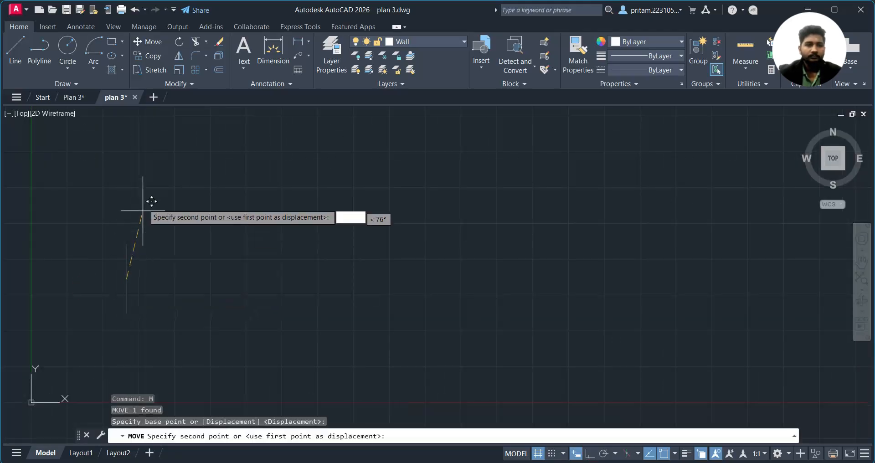
{"action": "left_click", "coordinate": [122, 173]}
{"action": "key", "text": "Escape"}
Offset the 10' line 9" to the right to form the left exterior wall
{"action": "middle_click_drag", "start_coordinate": [147, 180], "coordinate": [188, 217]}
{"action": "scroll", "coordinate": [187, 208], "scroll_direction": "up", "scroll_amount": 1}
{"action": "scroll", "coordinate": [189, 208], "scroll_direction": "down", "scroll_amount": 1}
{"action": "key", "text": "Return"}
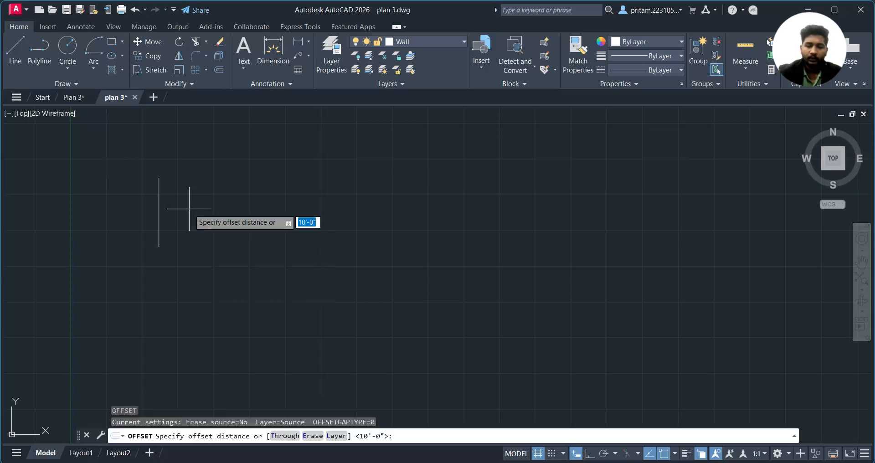
{"action": "key", "text": "Return"}
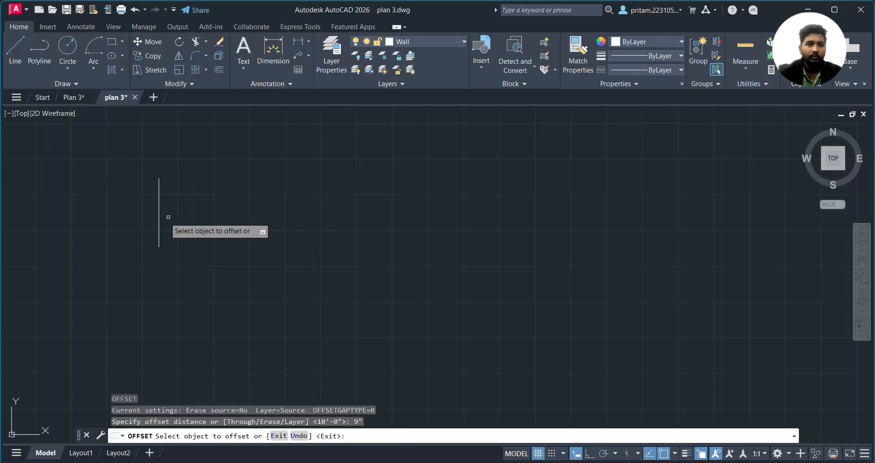
{"action": "left_click", "coordinate": [159, 234]}
{"action": "left_click", "coordinate": [180, 216]}
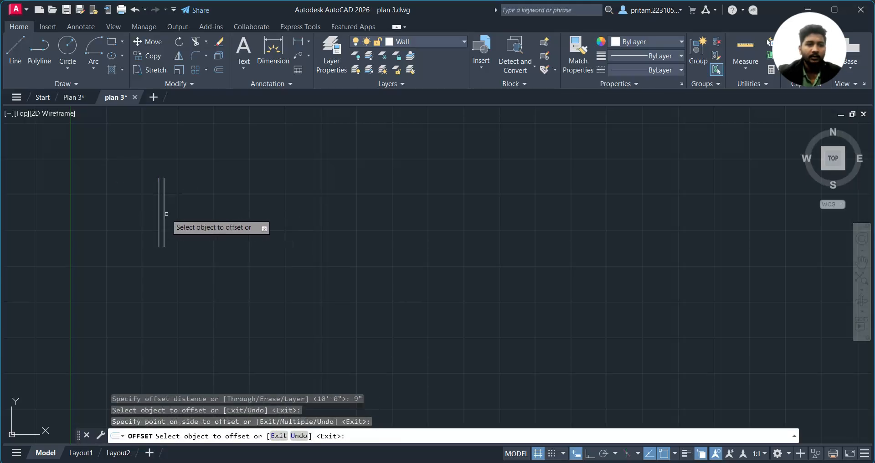
{"action": "left_click", "coordinate": [167, 214]}
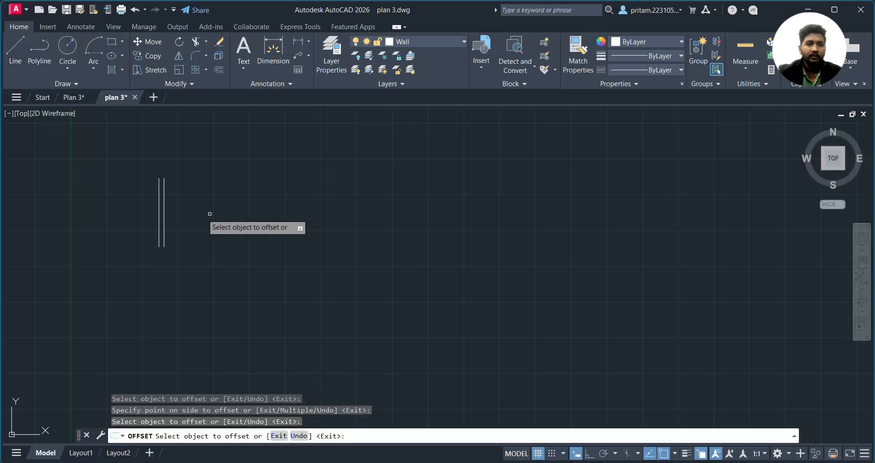
Offset the left wall's inner line 9'6" to the right and offset the resulting line 6" to form the bedroom partition wall
{"action": "left_click", "coordinate": [164, 219]}
{"action": "type", "text": "9'6\""}
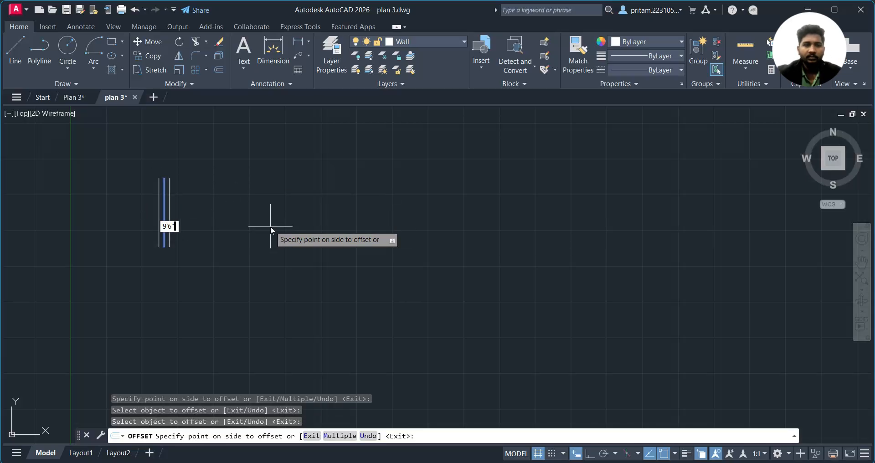
{"action": "key", "text": "Return"}
{"action": "left_click", "coordinate": [230, 220]}
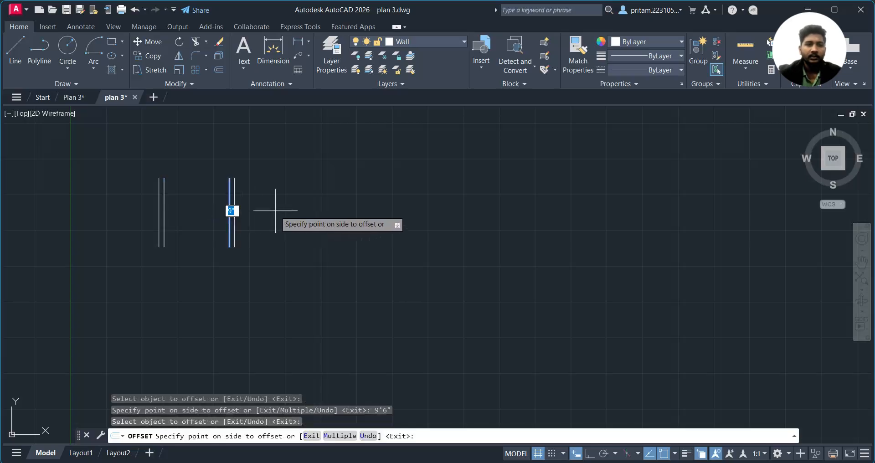
{"action": "key", "text": "Return"}
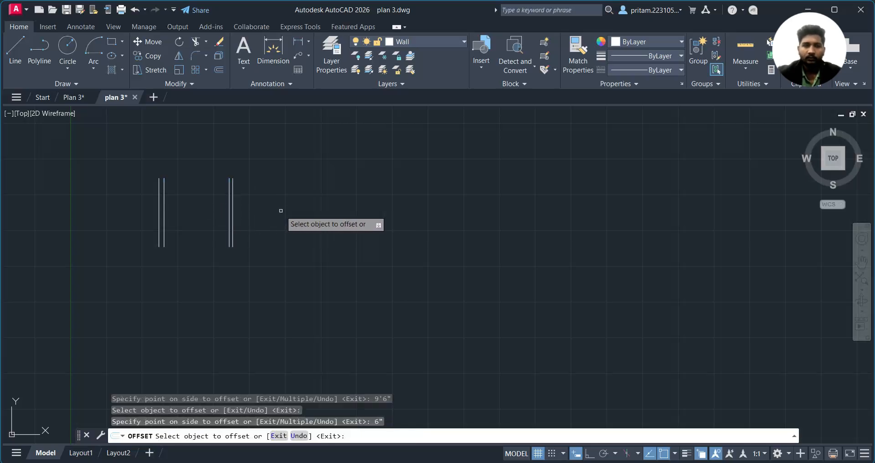
Offset the partition's right line 9'6" to the right and offset the resulting line 9" to form the right exterior wall
{"action": "left_click", "coordinate": [234, 215]}
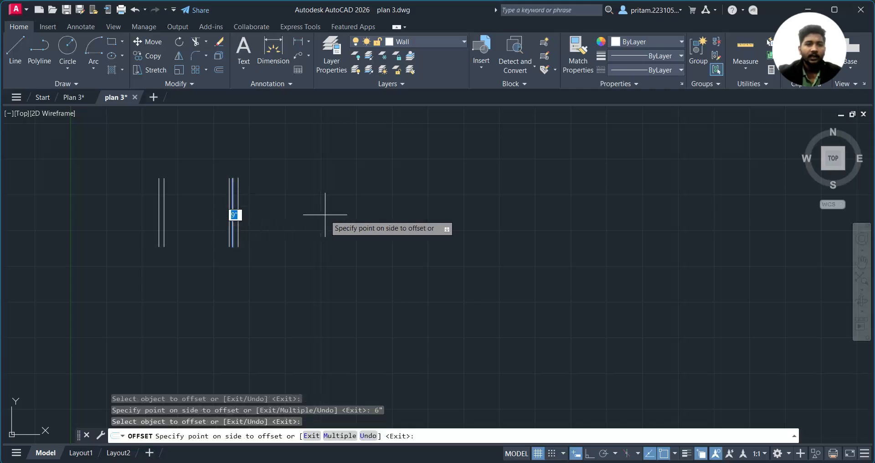
{"action": "type", "text": "9'6\""}
{"action": "key", "text": "Return"}
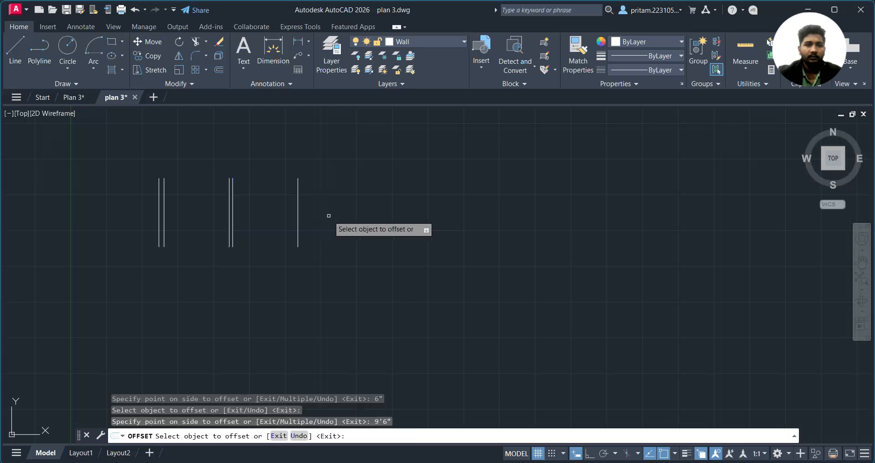
{"action": "left_click", "coordinate": [326, 216]}
{"action": "left_click", "coordinate": [298, 227]}
{"action": "left_click", "coordinate": [378, 225]}
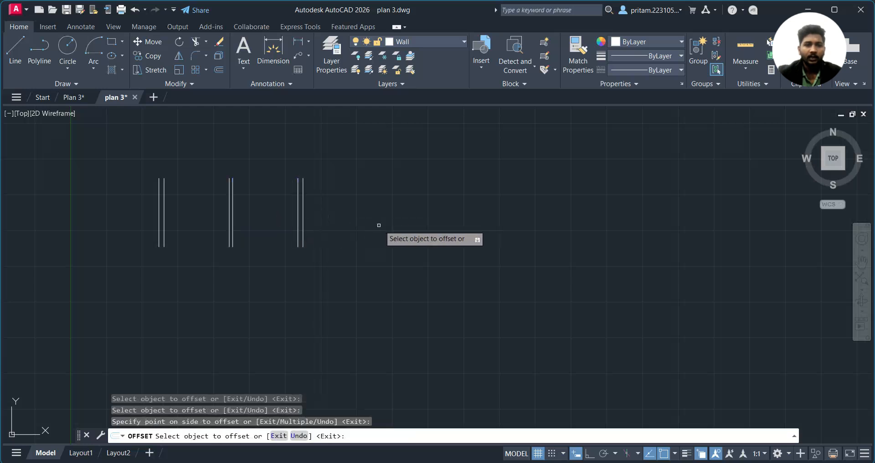
{"action": "key", "text": "Escape"}
Draw a horizontal line joining the top ends of the vertical walls, from the left wall's outer line to the right wall's outer line
{"action": "type", "text": "l"}
{"action": "key", "text": "Return"}
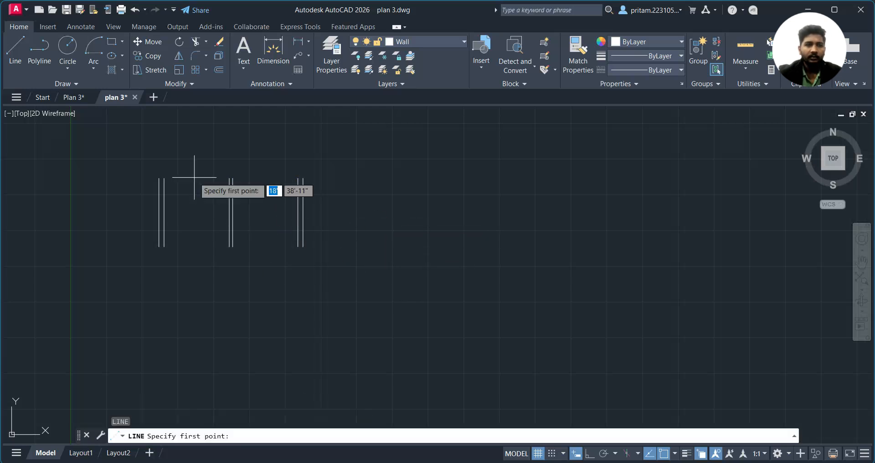
{"action": "left_click", "coordinate": [158, 178]}
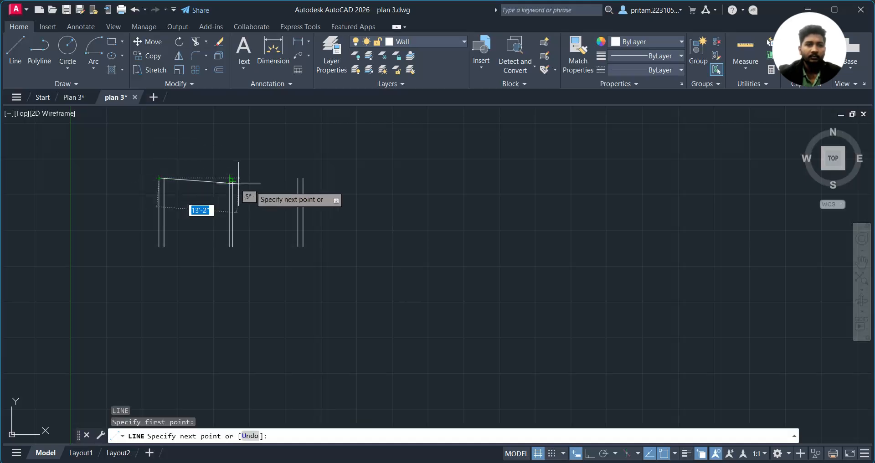
{"action": "left_click", "coordinate": [303, 178]}
{"action": "key", "text": "Escape"}
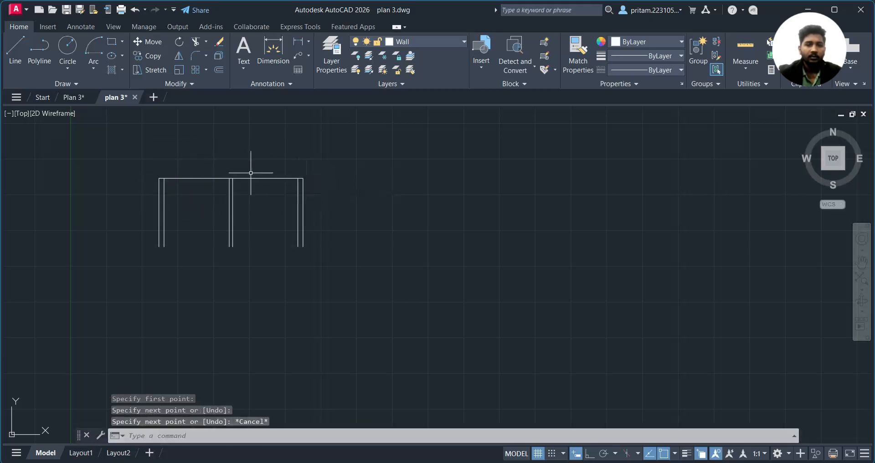
Offset the horizontal top line 9" upward to form the top exterior wall
{"action": "type", "text": "o"}
{"action": "key", "text": "Return"}
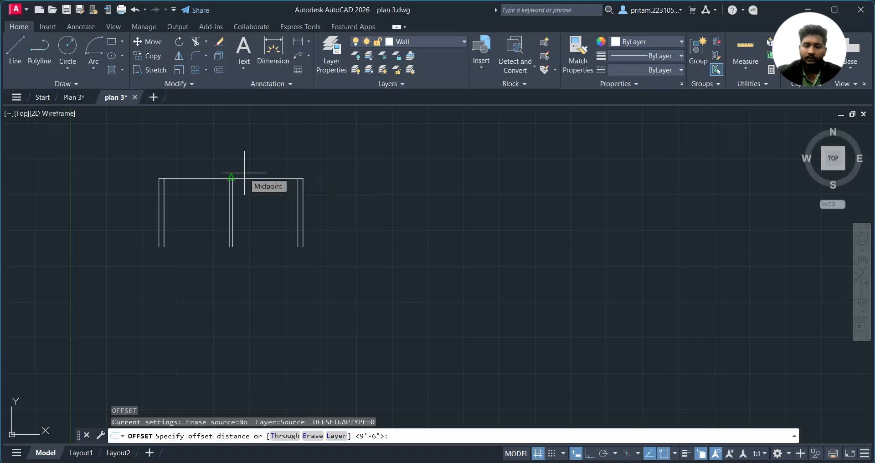
{"action": "type", "text": "6\">: "}
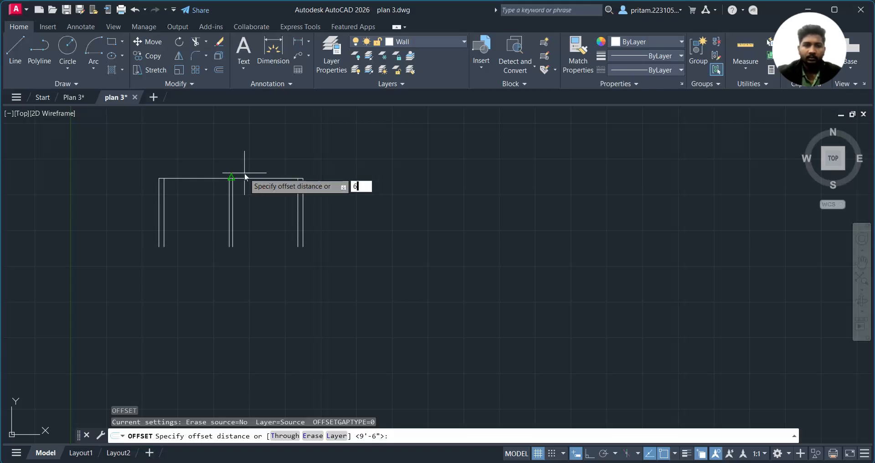
{"action": "type", "text": "9\""}
{"action": "key", "text": "Return"}
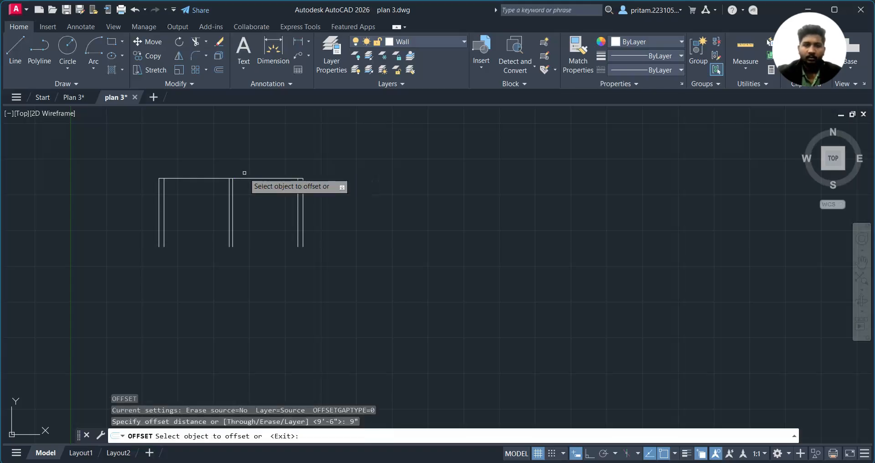
{"action": "left_click", "coordinate": [247, 179]}
{"action": "left_click", "coordinate": [265, 149]}
{"action": "key", "text": "Escape"}
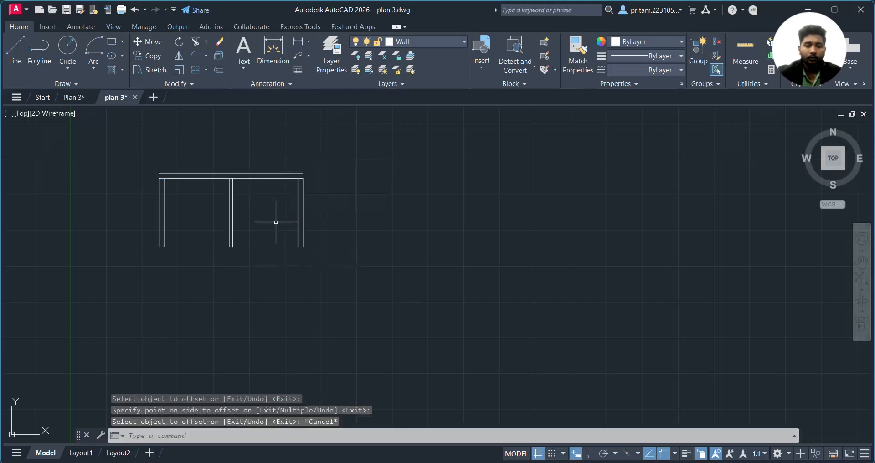
Offset the top wall's inner line 10' downward and offset the resulting line 6" further down to form the bedrooms' lower wall
{"action": "key", "text": "Return"}
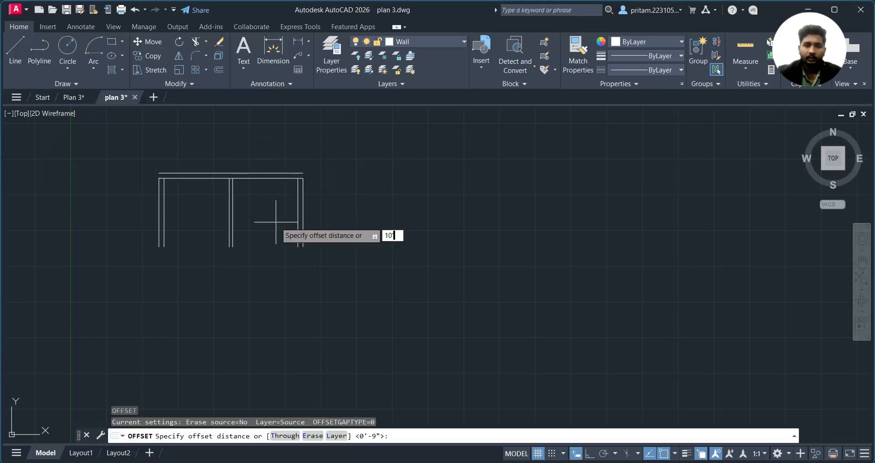
{"action": "key", "text": "Return"}
{"action": "left_click", "coordinate": [290, 178]}
{"action": "left_click", "coordinate": [281, 238]}
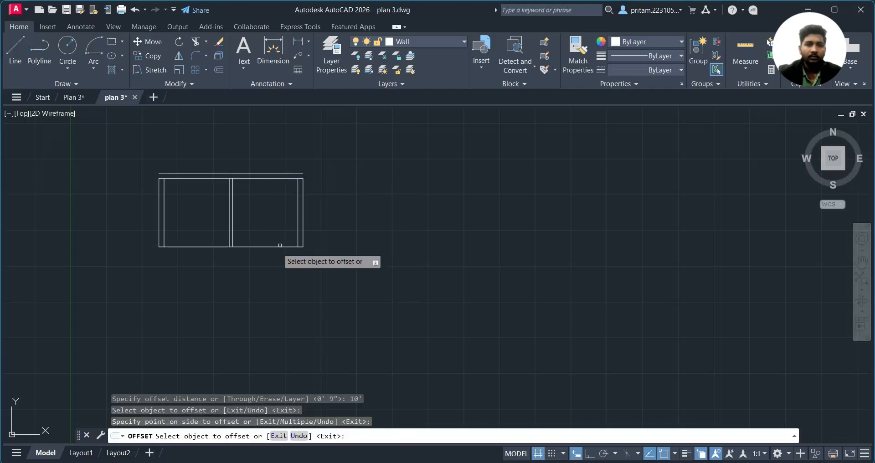
{"action": "left_click", "coordinate": [273, 247]}
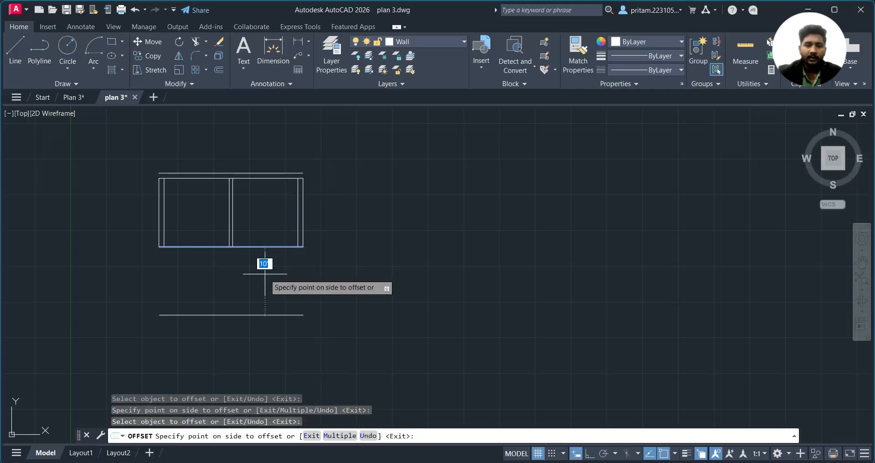
{"action": "type", "text": "6\""}
{"action": "key", "text": "Return"}
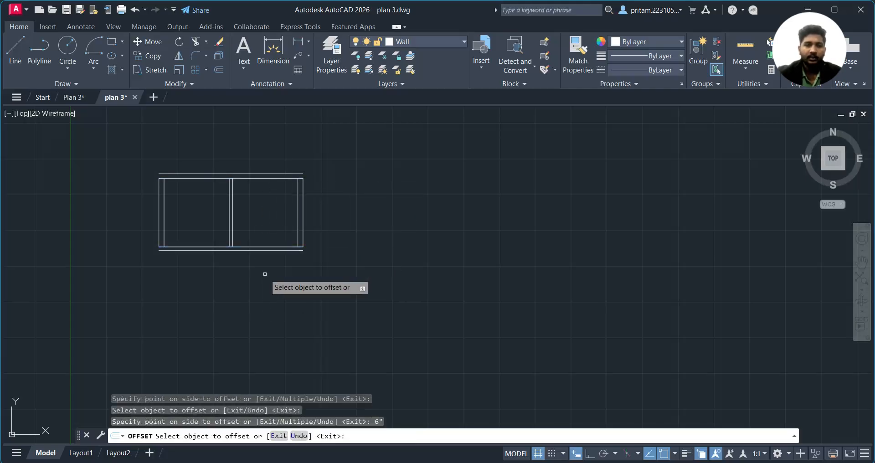
{"action": "key", "text": "Escape"}
Extend the vertical wall lines up to the top wall's outer line and down to the lower wall's bottom line
{"action": "type", "text": "ex"}
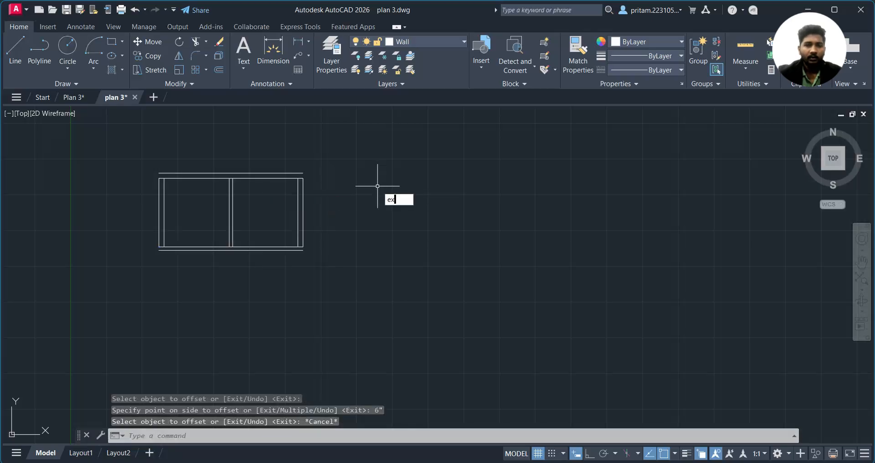
{"action": "key", "text": "Return"}
{"action": "left_click", "coordinate": [351, 206]}
{"action": "left_click", "coordinate": [116, 188]}
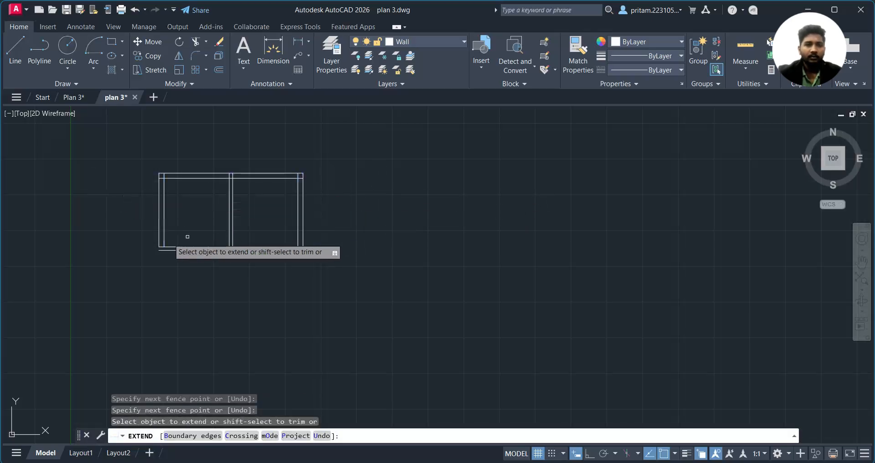
{"action": "left_click", "coordinate": [136, 244]}
{"action": "left_click", "coordinate": [186, 229]}
{"action": "left_click", "coordinate": [243, 229]}
{"action": "left_click", "coordinate": [199, 238]}
{"action": "left_click", "coordinate": [199, 239]}
{"action": "left_click", "coordinate": [251, 228]}
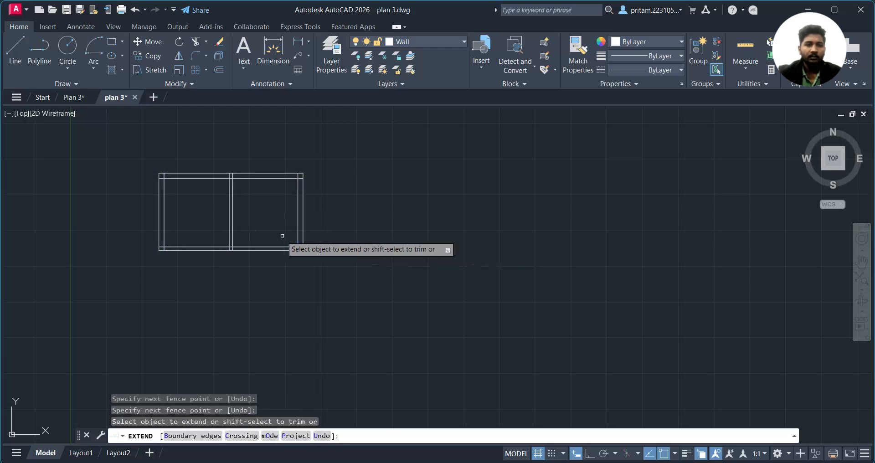
{"action": "key", "text": "Escape"}
{"action": "type", "text": "e"}
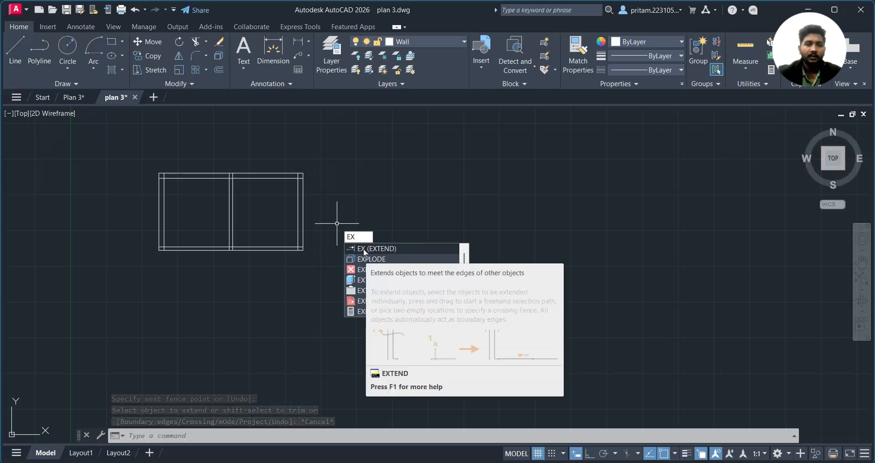
{"action": "left_click", "coordinate": [365, 249]}
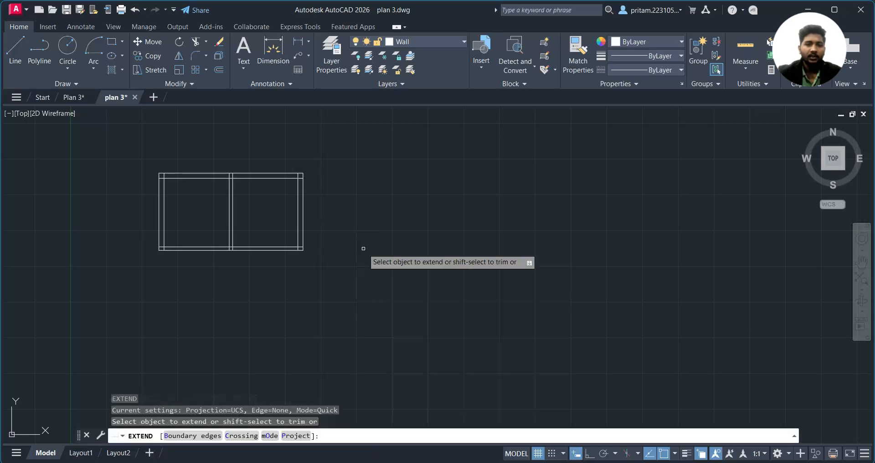
{"action": "left_click", "coordinate": [300, 236]}
{"action": "key", "text": "Escape"}
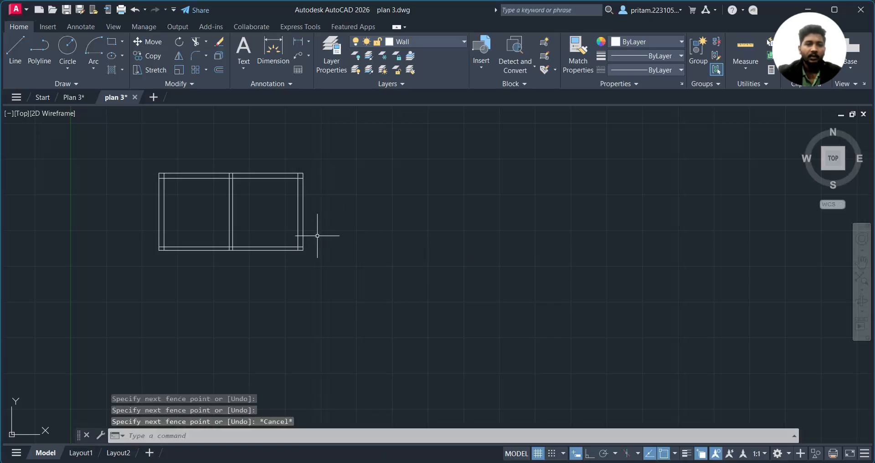
Trim the two right exterior wall lines between the top wall and the bedrooms' lower wall
{"action": "scroll", "coordinate": [317, 235], "scroll_direction": "up", "scroll_amount": 6}
{"action": "scroll", "coordinate": [377, 301], "scroll_direction": "down", "scroll_amount": 5}
{"action": "scroll", "coordinate": [367, 289], "scroll_direction": "up", "scroll_amount": 3}
{"action": "type", "text": "t"}
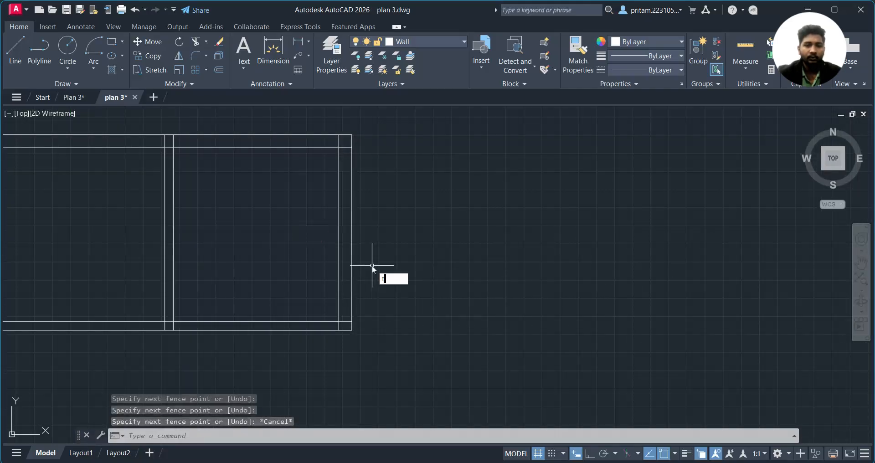
{"action": "type", "text": " or"}
{"action": "key", "text": "Return"}
{"action": "left_click_drag", "start_coordinate": [372, 265], "coordinate": [287, 254]}
{"action": "key", "text": "Return"}
{"action": "key", "text": "Escape"}
{"action": "middle_click_drag", "start_coordinate": [405, 177], "coordinate": [404, 194]}
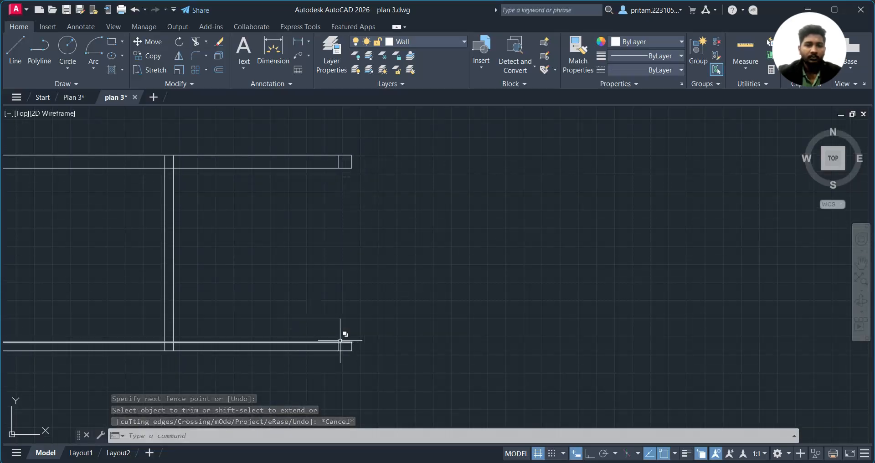
Extend the right exterior wall's two upper stubs down to the bedrooms' lower wall
{"action": "type", "text": "e"}
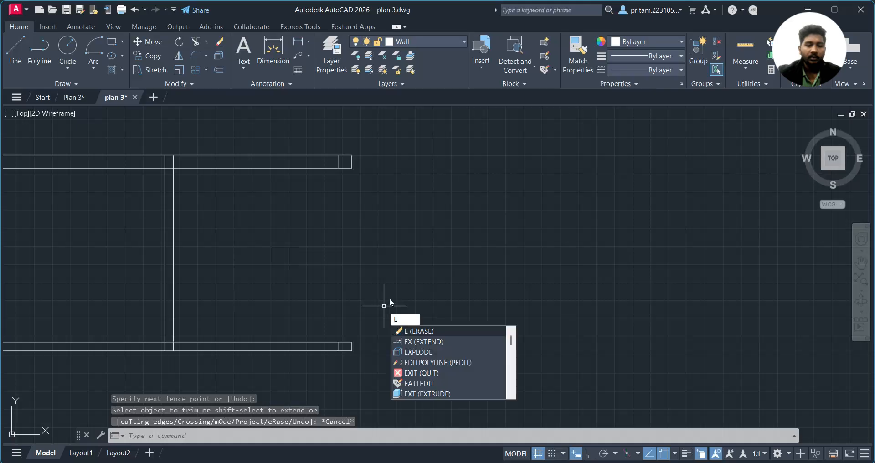
{"action": "type", "text": "x"}
{"action": "key", "text": "Return"}
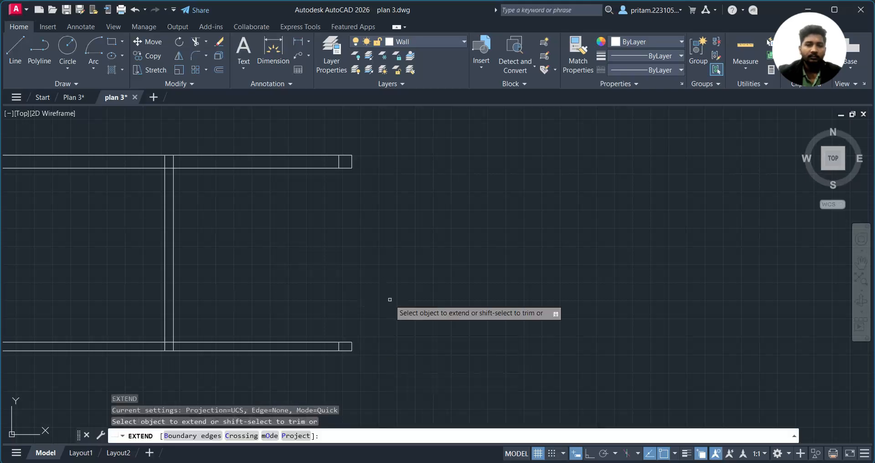
{"action": "scroll", "coordinate": [363, 162], "scroll_direction": "up", "scroll_amount": 1}
{"action": "left_click", "coordinate": [364, 162]}
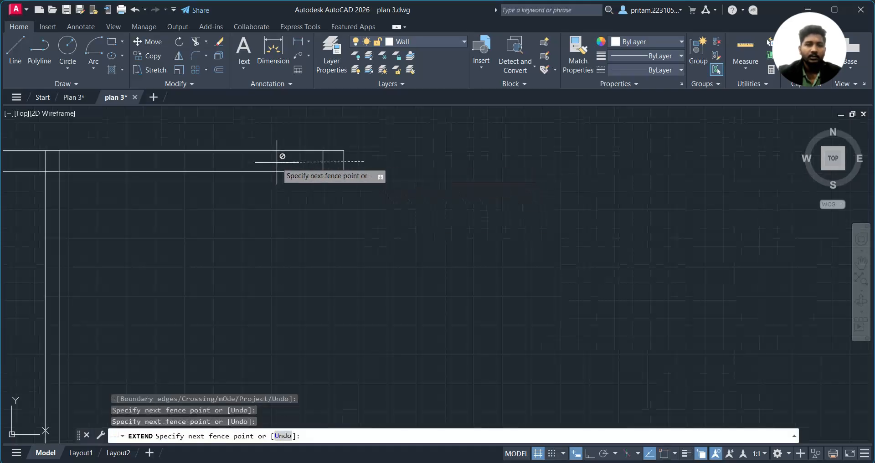
{"action": "scroll", "coordinate": [277, 162], "scroll_direction": "down", "scroll_amount": 2}
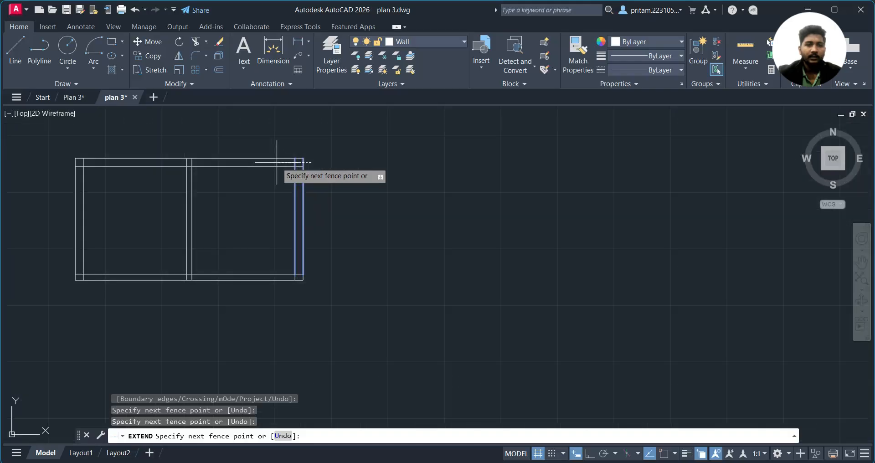
{"action": "key", "text": "Return"}
{"action": "scroll", "coordinate": [318, 260], "scroll_direction": "up", "scroll_amount": 3}
{"action": "key", "text": "Escape"}
Inspect where the right exterior wall's outer line ends at the lower right corner
{"action": "left_click", "coordinate": [316, 261]}
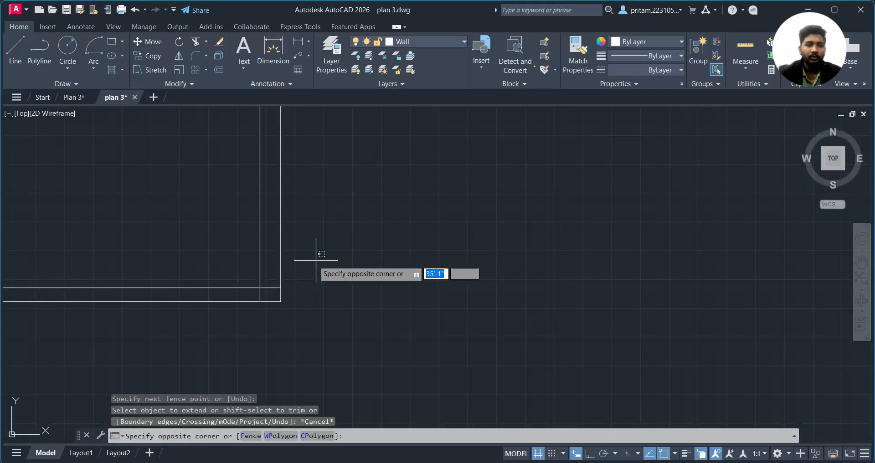
{"action": "left_click", "coordinate": [271, 272]}
{"action": "scroll", "coordinate": [287, 285], "scroll_direction": "down", "scroll_amount": 3}
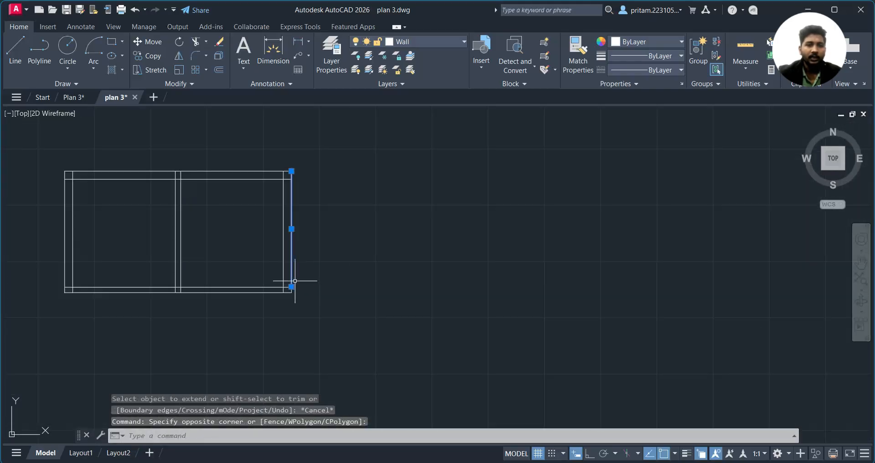
{"action": "scroll", "coordinate": [307, 264], "scroll_direction": "up", "scroll_amount": 6}
{"action": "scroll", "coordinate": [287, 294], "scroll_direction": "down", "scroll_amount": 2}
{"action": "scroll", "coordinate": [274, 333], "scroll_direction": "up", "scroll_amount": 4}
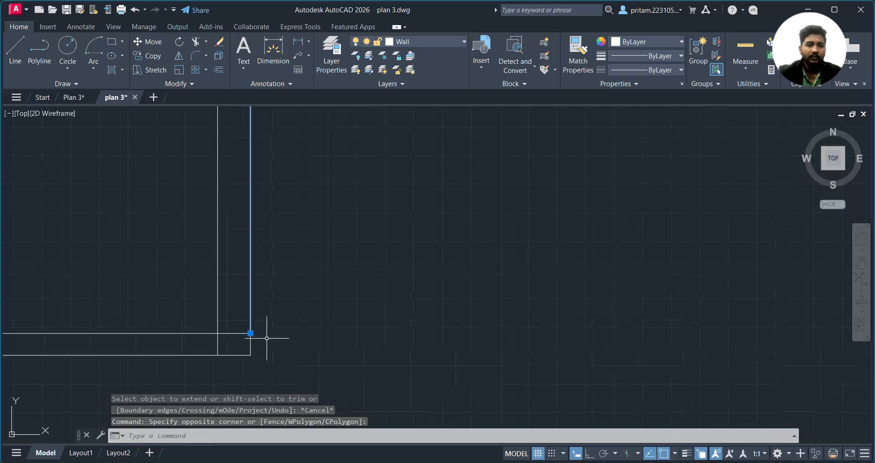
{"action": "key", "text": "Escape"}
{"action": "scroll", "coordinate": [267, 338], "scroll_direction": "down", "scroll_amount": 5}
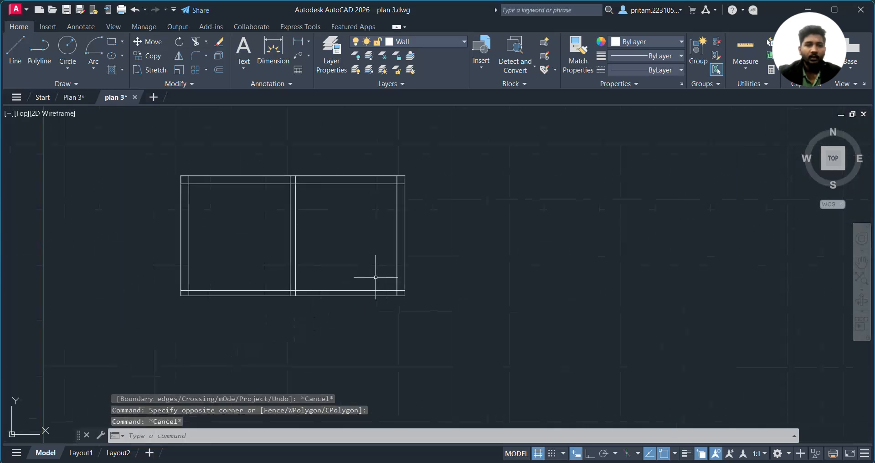
Check the right bedroom's width in the Plan 3 reference drawing, and erase the two right exterior wall lines in the plan 3 drawing
{"action": "left_click", "coordinate": [73, 97]}
{"action": "middle_click_drag", "start_coordinate": [427, 268], "coordinate": [396, 240]}
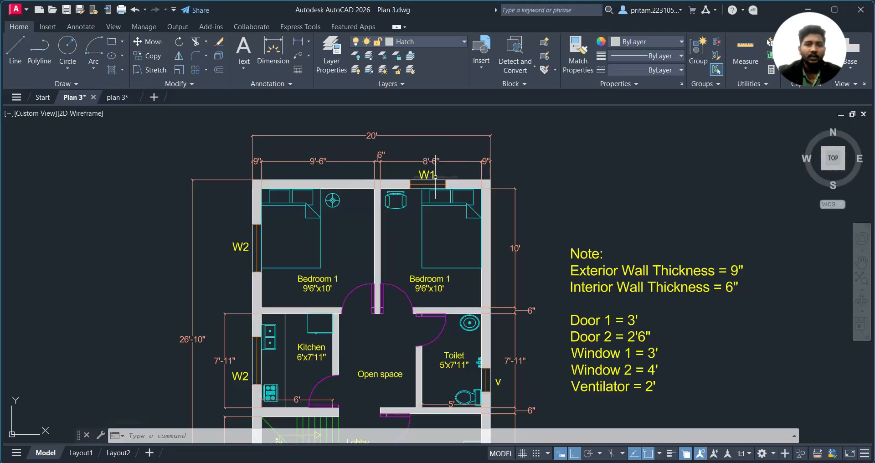
{"action": "left_click", "coordinate": [116, 97]}
{"action": "left_click", "coordinate": [430, 190]}
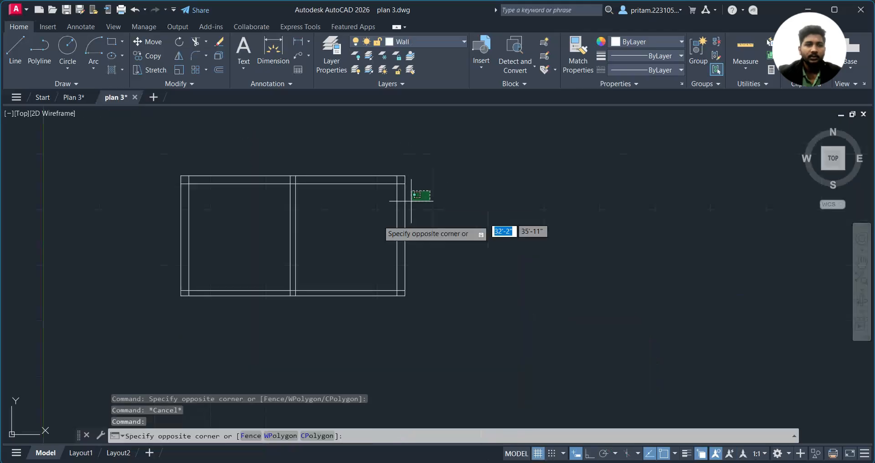
{"action": "left_click", "coordinate": [372, 223]}
{"action": "left_click", "coordinate": [411, 157]}
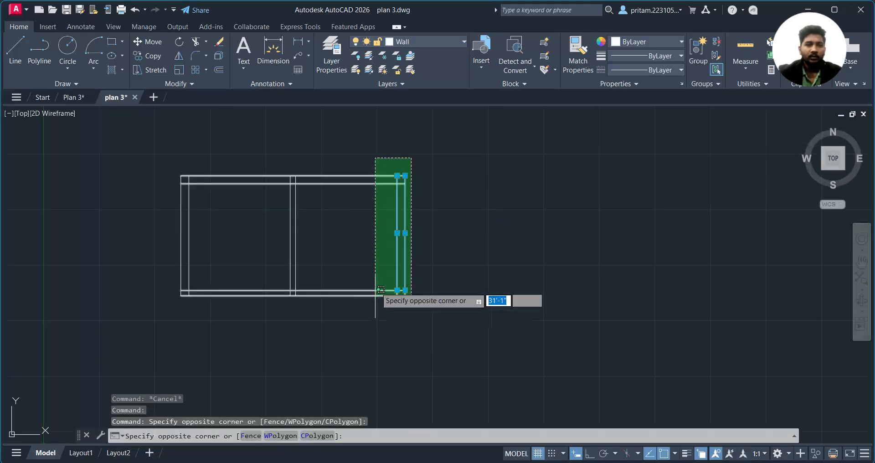
{"action": "key", "text": "Escape"}
{"action": "key", "text": "Delete"}
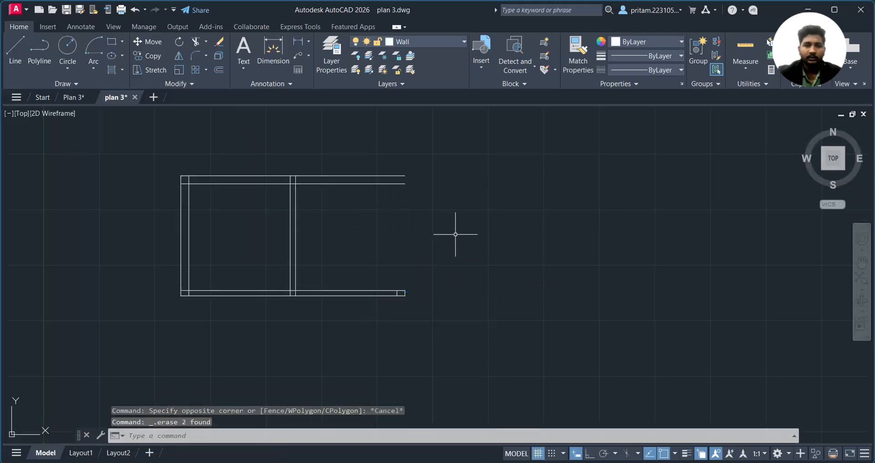
Offset the partition wall's right line 8'6" to the right to form the right exterior wall's inner line
{"action": "type", "text": "o"}
{"action": "key", "text": "Return"}
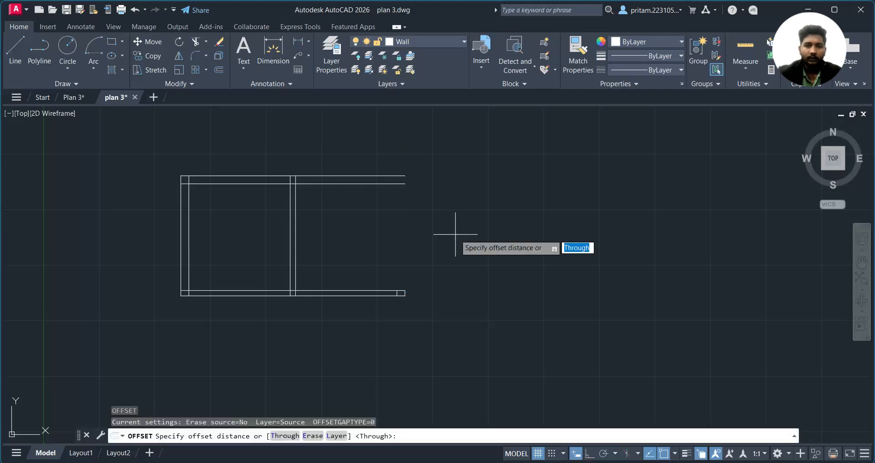
{"action": "type", "text": "8'6"}
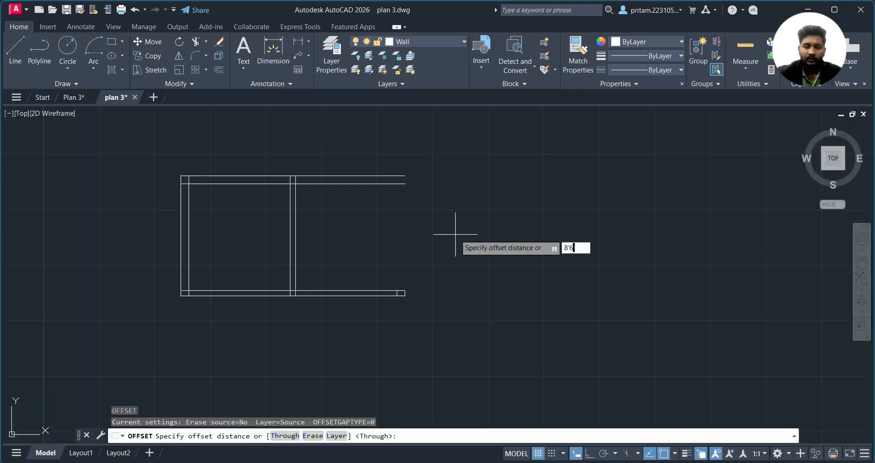
{"action": "type", "text": "\""}
{"action": "key", "text": "Return"}
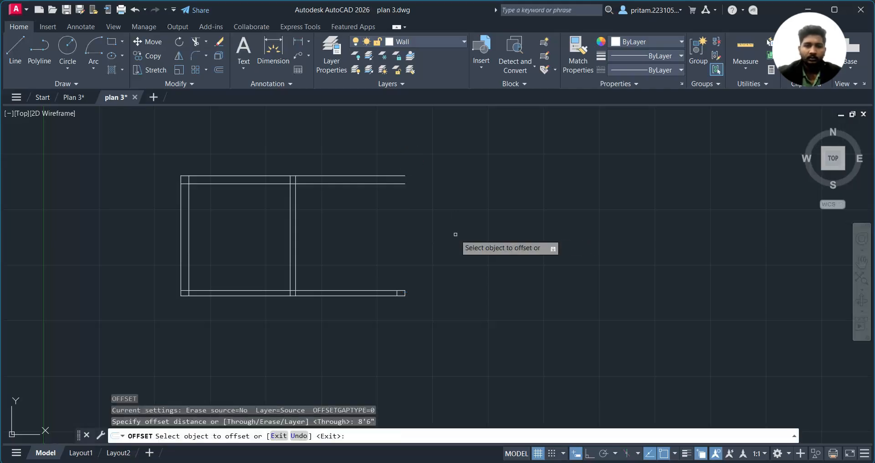
{"action": "left_click", "coordinate": [295, 247]}
{"action": "left_click", "coordinate": [360, 230]}
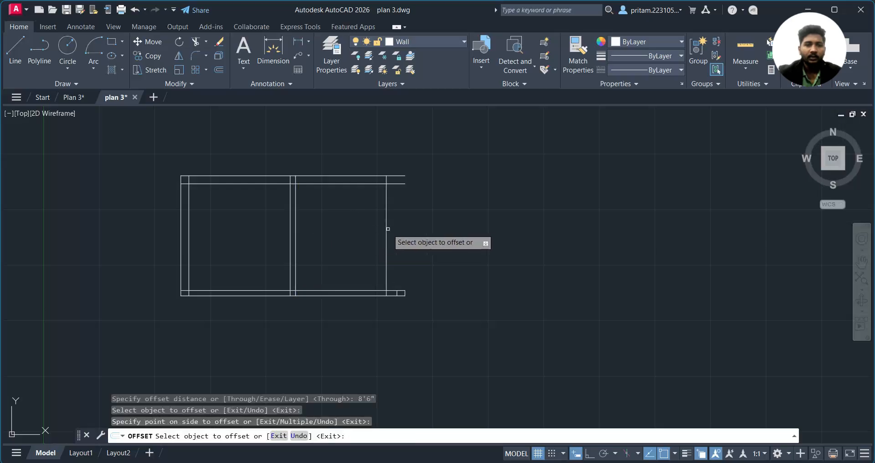
Trim the horizontal wall lines and the leftover vertical stub beyond the right exterior wall's new inner line
{"action": "key", "text": "Escape"}
{"action": "type", "text": "tr"}
{"action": "key", "text": "Return"}
{"action": "left_click_drag", "start_coordinate": [397, 160], "coordinate": [403, 325]}
{"action": "left_click", "coordinate": [402, 325]}
{"action": "left_click", "coordinate": [421, 289]}
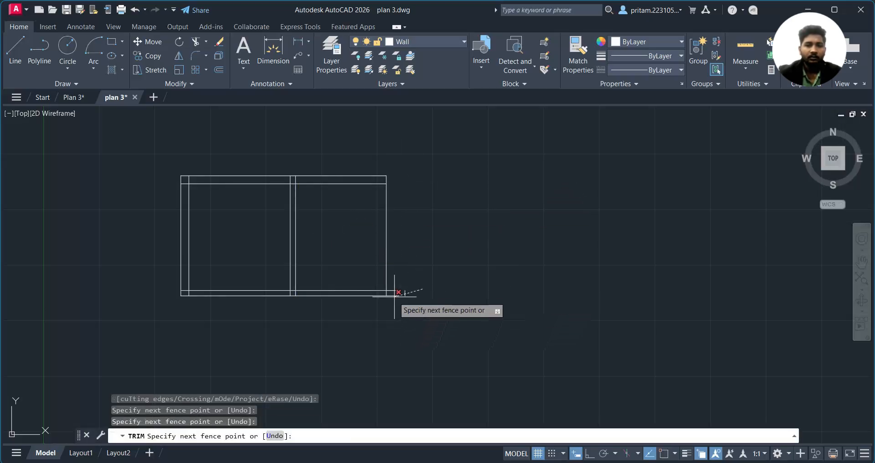
{"action": "left_click", "coordinate": [390, 297]}
{"action": "key", "text": "Escape"}
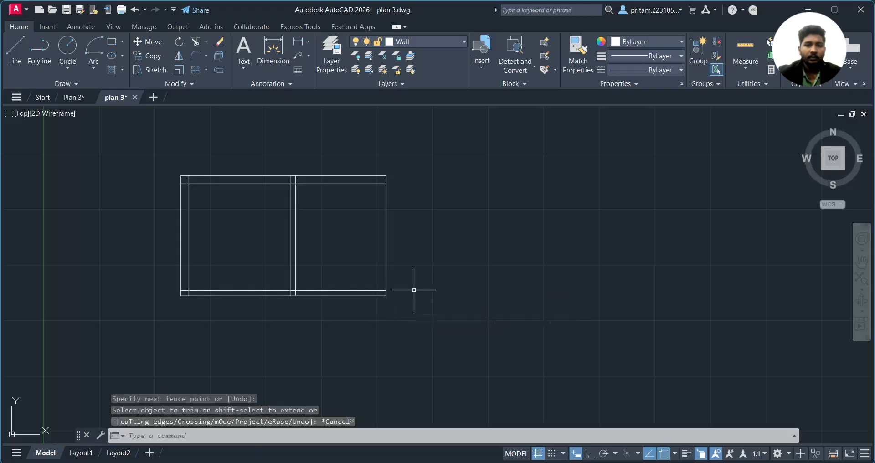
Offset the right exterior wall's inner line 9" outward to form the outer line
{"action": "type", "text": "o"}
{"action": "key", "text": "Return"}
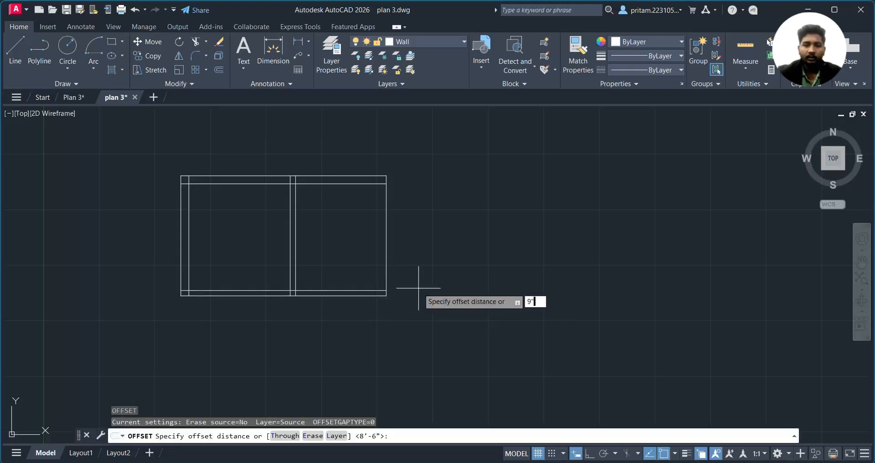
{"action": "type", "text": "9\""}
{"action": "key", "text": "Return"}
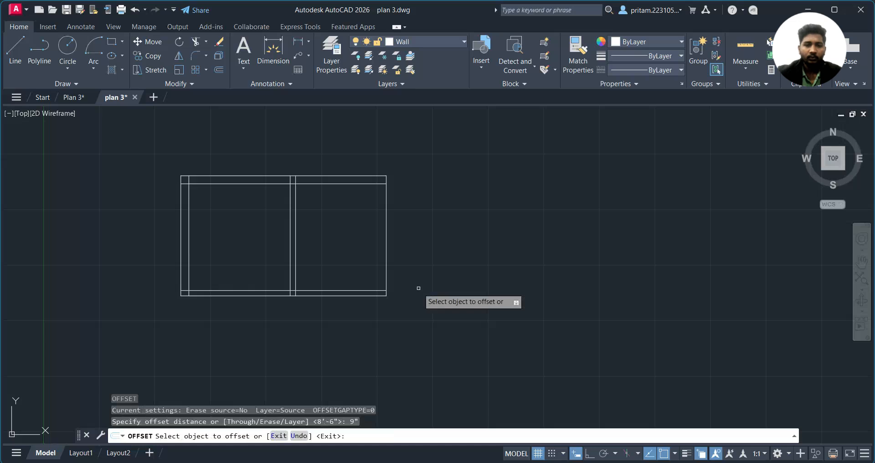
{"action": "left_click", "coordinate": [386, 256]}
{"action": "left_click", "coordinate": [415, 254]}
Extend the bedrooms' upper and lower horizontal wall lines to the right exterior wall's outer line
{"action": "key", "text": "Escape"}
{"action": "type", "text": "ex"}
{"action": "key", "text": "Return"}
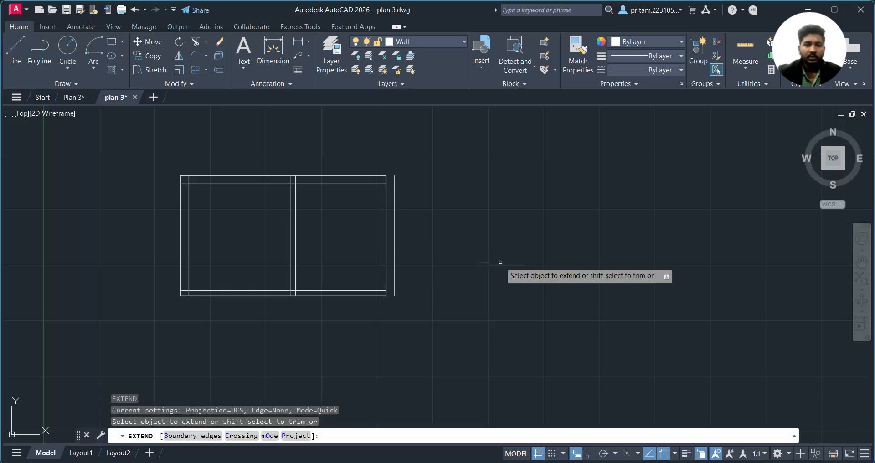
{"action": "left_click", "coordinate": [354, 155]}
{"action": "left_click", "coordinate": [354, 308]}
{"action": "key", "text": "Return"}
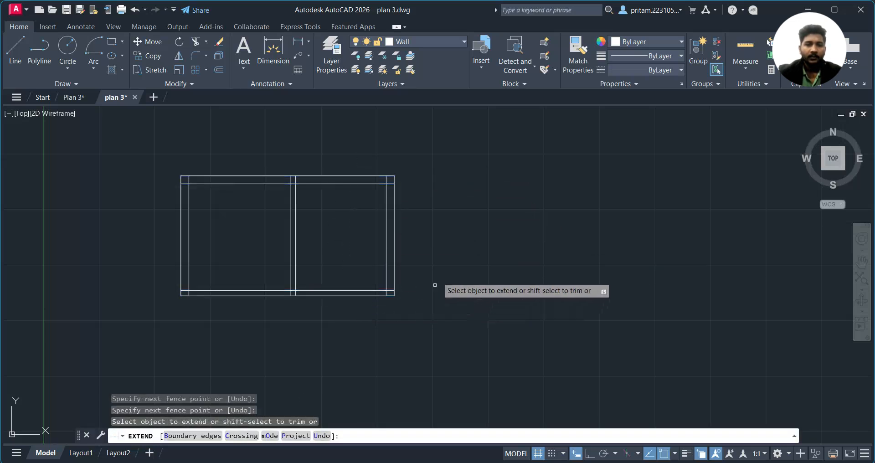
{"action": "key", "text": "Escape"}
{"action": "scroll", "coordinate": [303, 278], "scroll_direction": "down", "scroll_amount": 2}
{"action": "middle_click_drag", "start_coordinate": [303, 278], "coordinate": [352, 255]}
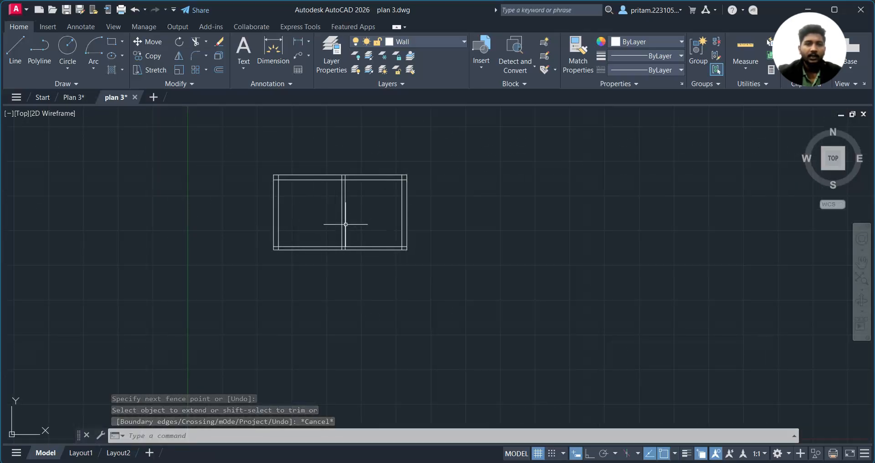
Examine the room depths and wall thicknesses below the bedrooms in the Plan 3 reference drawing
{"action": "mouse_move", "coordinate": [72, 97]}
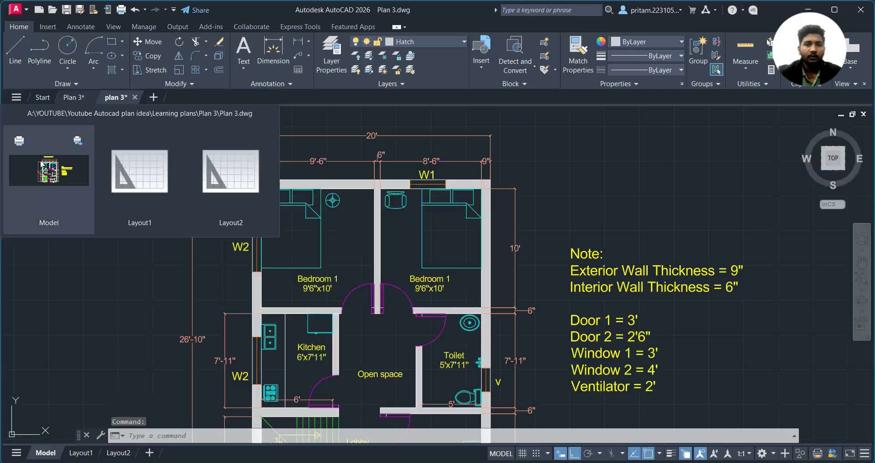
{"action": "left_click", "coordinate": [42, 164]}
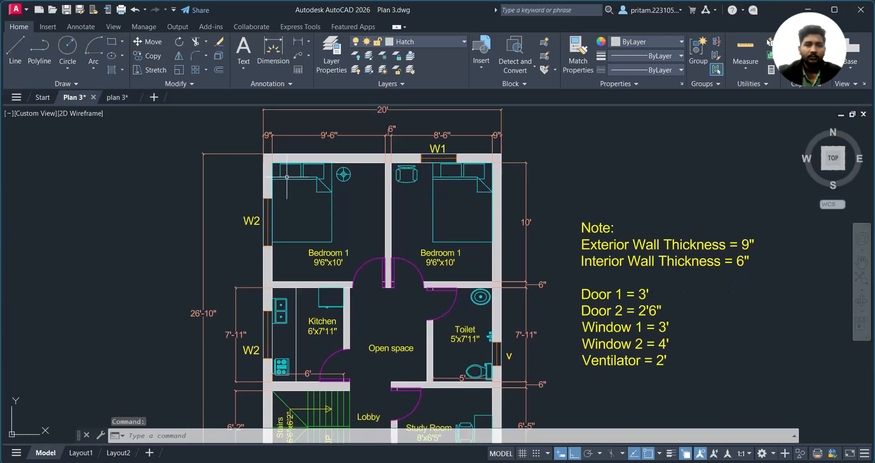
{"action": "middle_click_drag", "start_coordinate": [450, 296], "coordinate": [453, 274]}
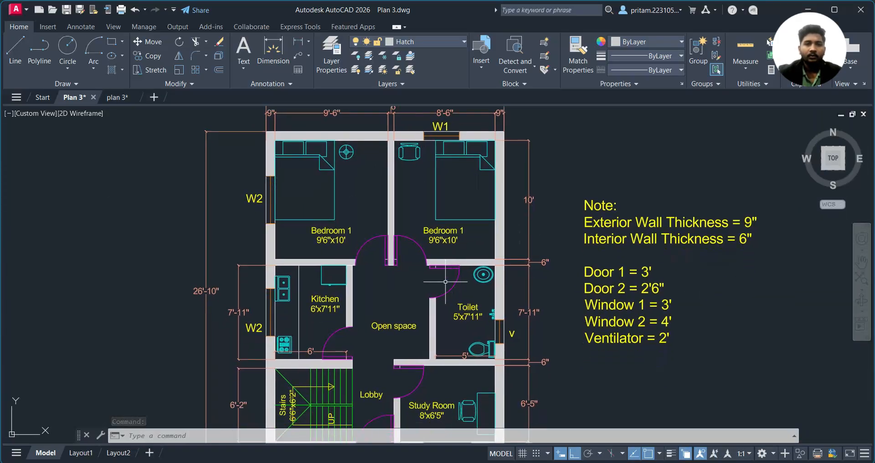
{"action": "middle_click_drag", "start_coordinate": [499, 303], "coordinate": [507, 260]}
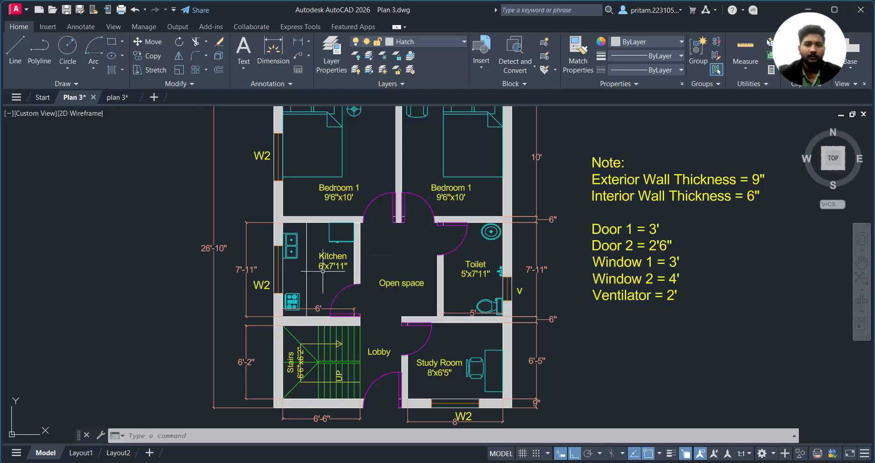
{"action": "middle_click_drag", "start_coordinate": [297, 234], "coordinate": [286, 274]}
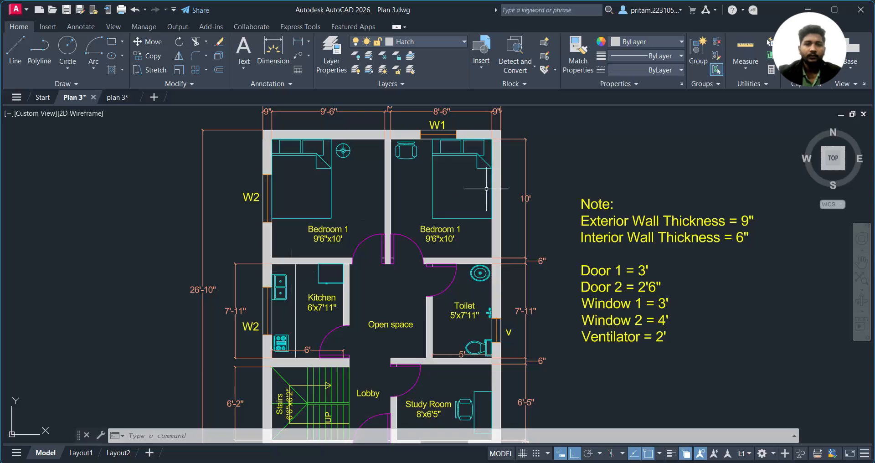
{"action": "middle_click_drag", "start_coordinate": [386, 292], "coordinate": [397, 269]}
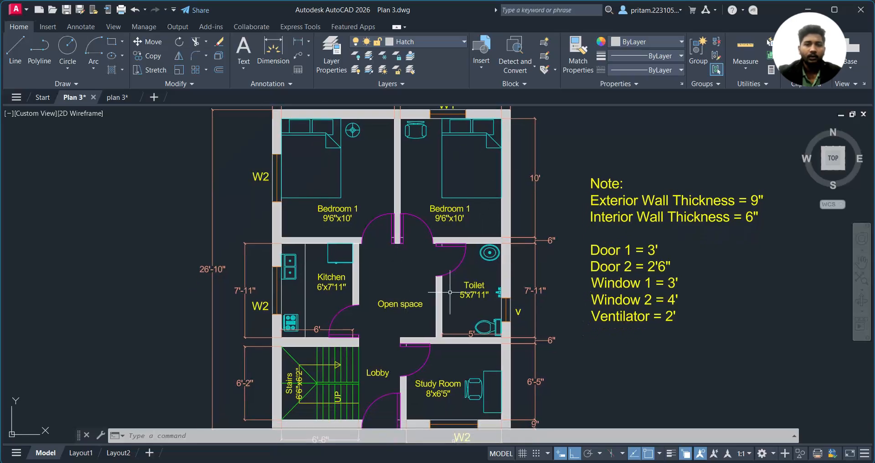
{"action": "middle_click_drag", "start_coordinate": [450, 293], "coordinate": [446, 262]}
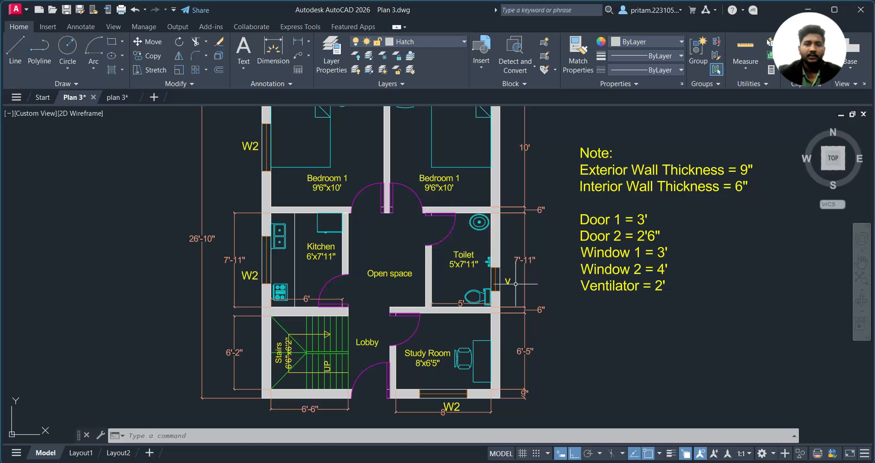
{"action": "middle_click_drag", "start_coordinate": [544, 292], "coordinate": [540, 257]}
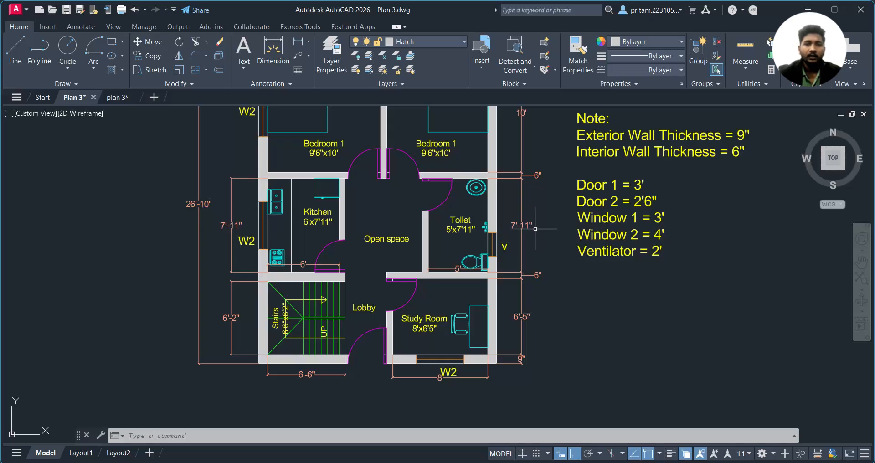
In the plan 3 drawing, offset the bedroom wall's lower line 7'11" downward, and offset the new line 6" down to form the next wall
{"action": "left_click", "coordinate": [118, 97]}
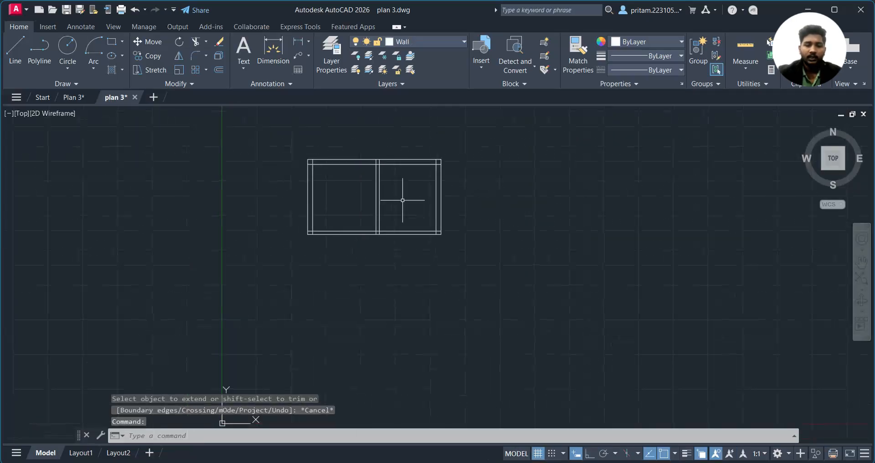
{"action": "type", "text": "o"}
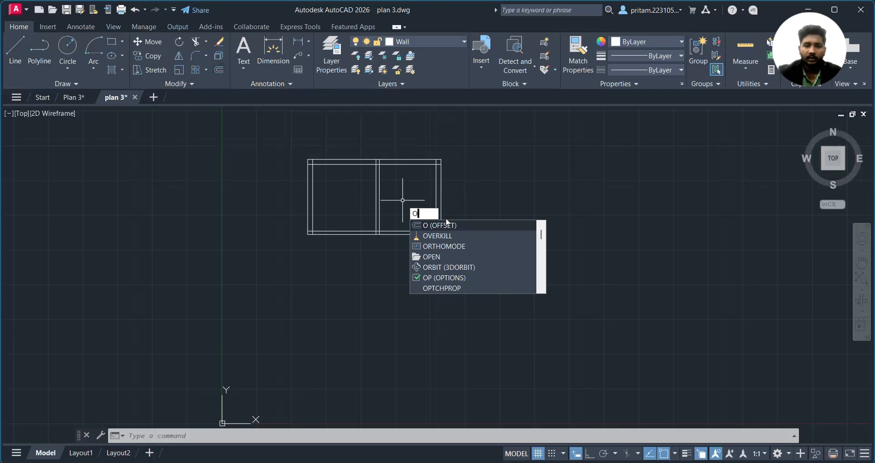
{"action": "left_click", "coordinate": [448, 223]}
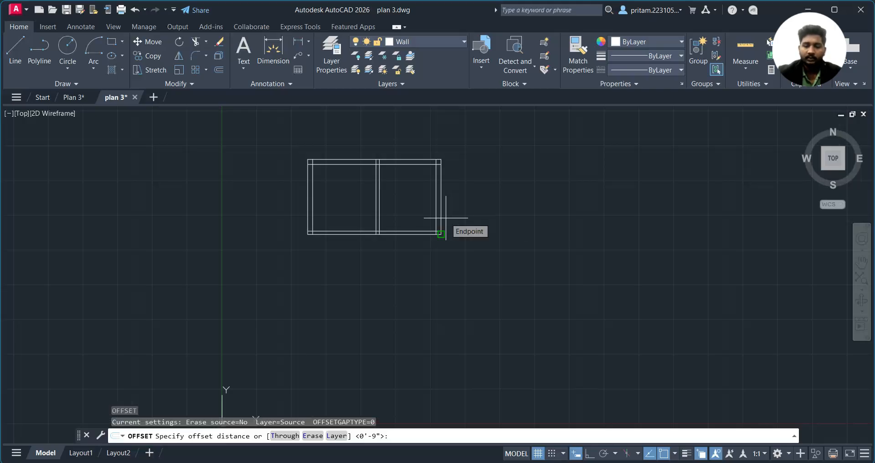
{"action": "type", "text": "7"}
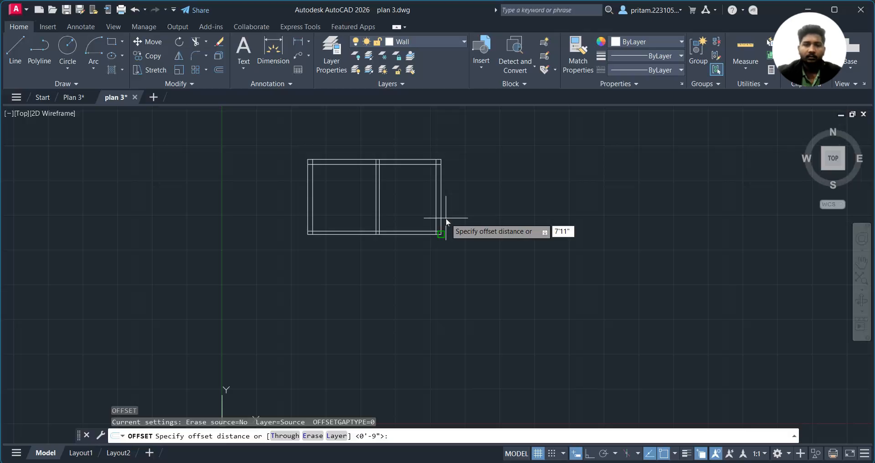
{"action": "type", "text": "'11\""}
{"action": "key", "text": "Return"}
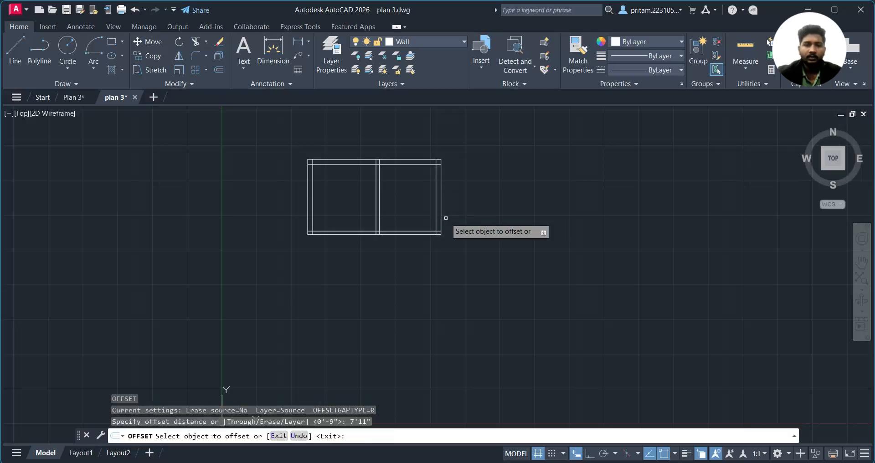
{"action": "left_click", "coordinate": [390, 233]}
{"action": "left_click", "coordinate": [387, 268]}
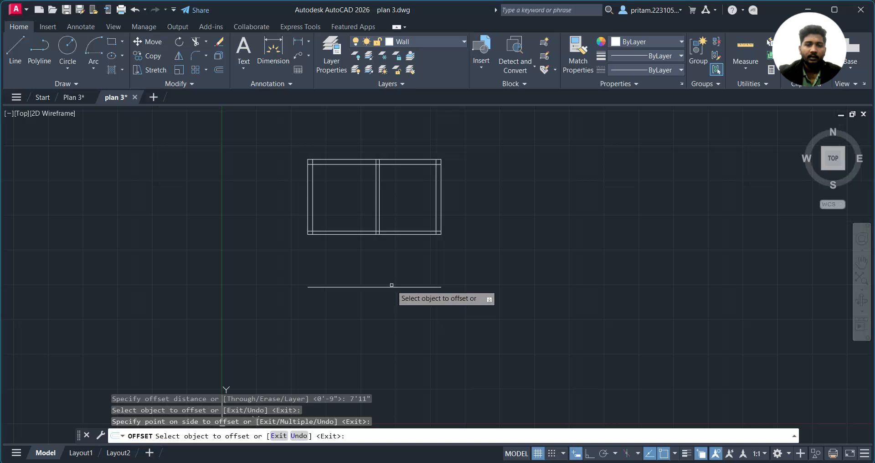
{"action": "left_click", "coordinate": [391, 287]}
{"action": "type", "text": "6"}
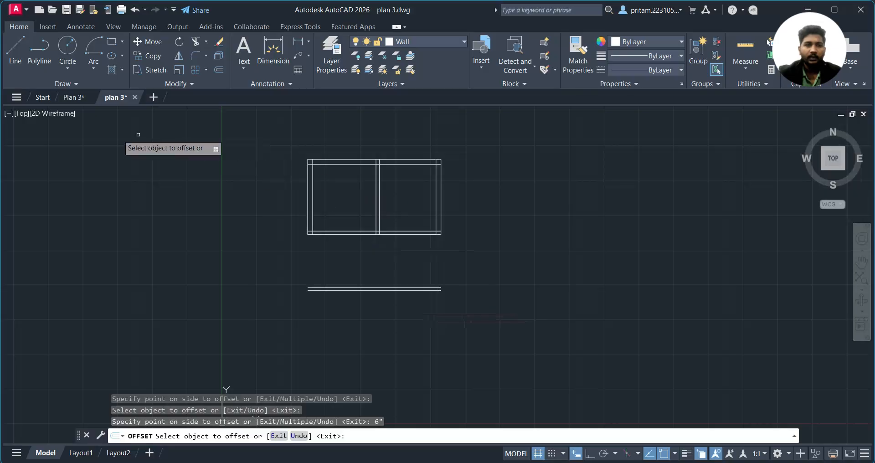
Check the study room's depth in the Plan 3 reference, and offset the new wall's lower line 6'5" downward in the plan 3 drawing
{"action": "left_click", "coordinate": [74, 97]}
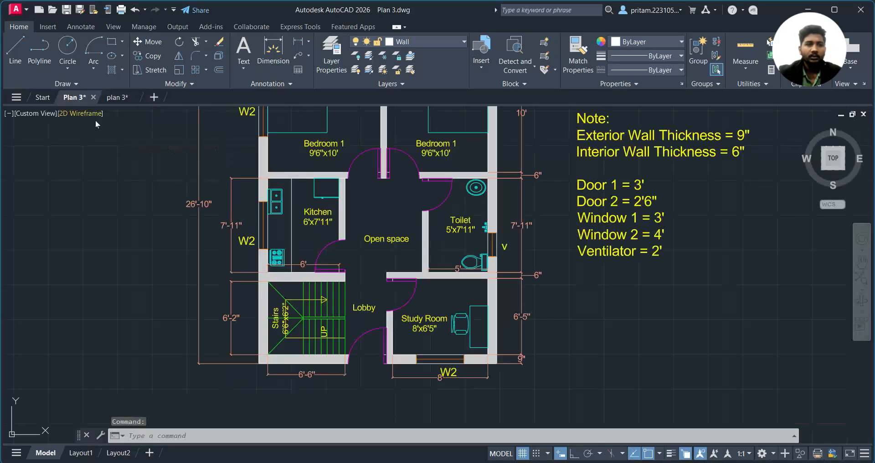
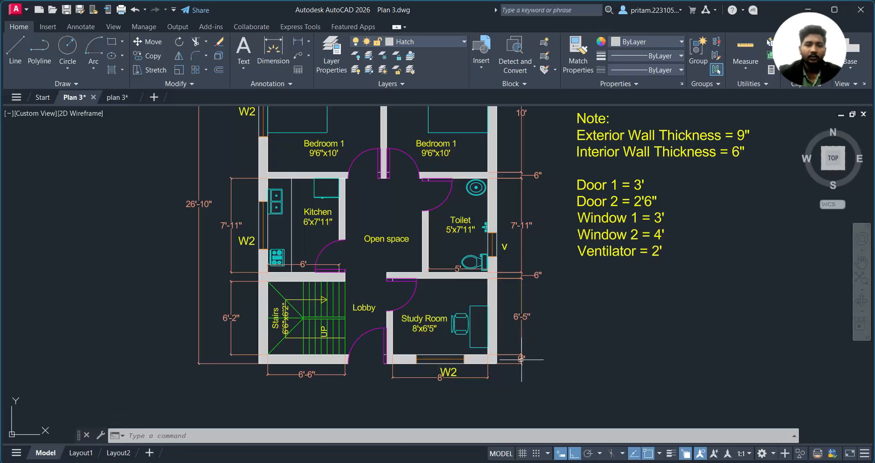
{"action": "left_click", "coordinate": [117, 98]}
{"action": "type", "text": "o"}
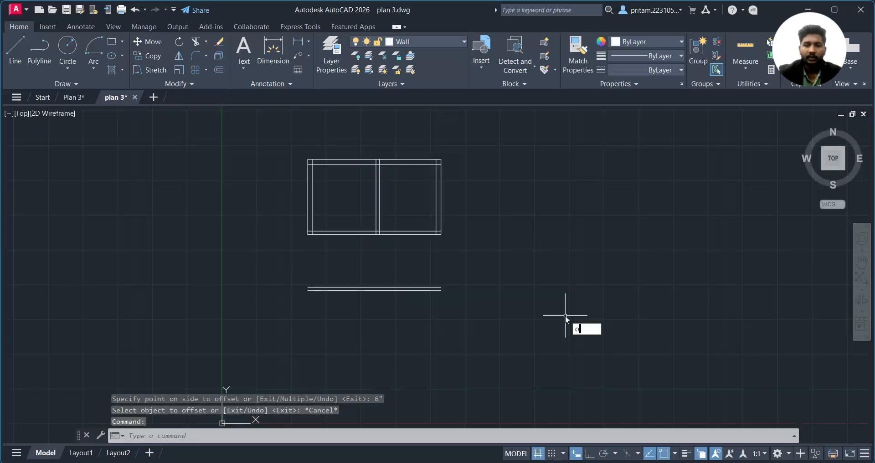
{"action": "key", "text": "Return"}
{"action": "type", "text": "6"}
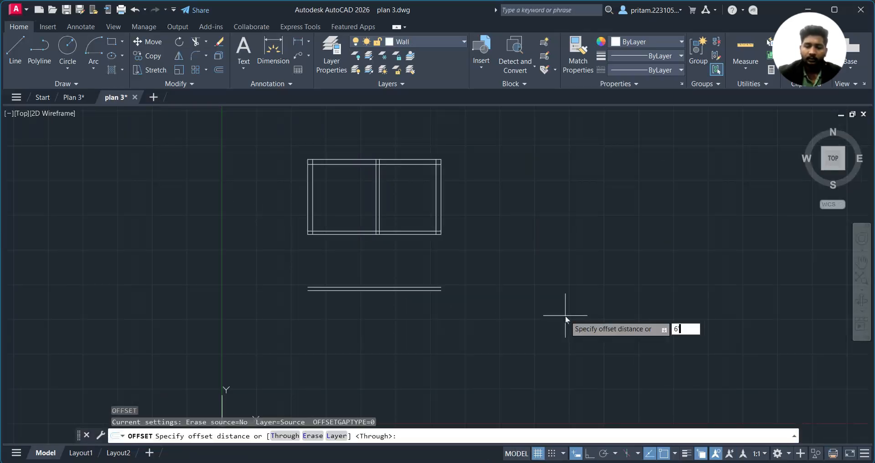
{"action": "type", "text": "'5\""}
{"action": "key", "text": "Return"}
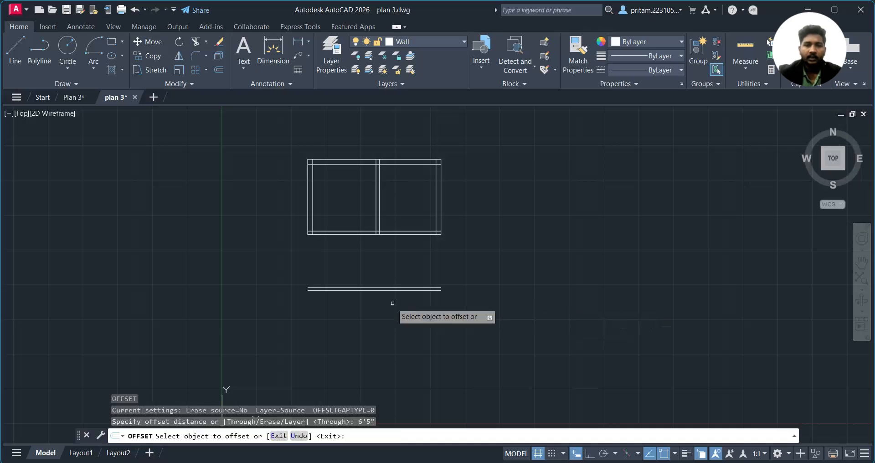
{"action": "left_click", "coordinate": [404, 291]}
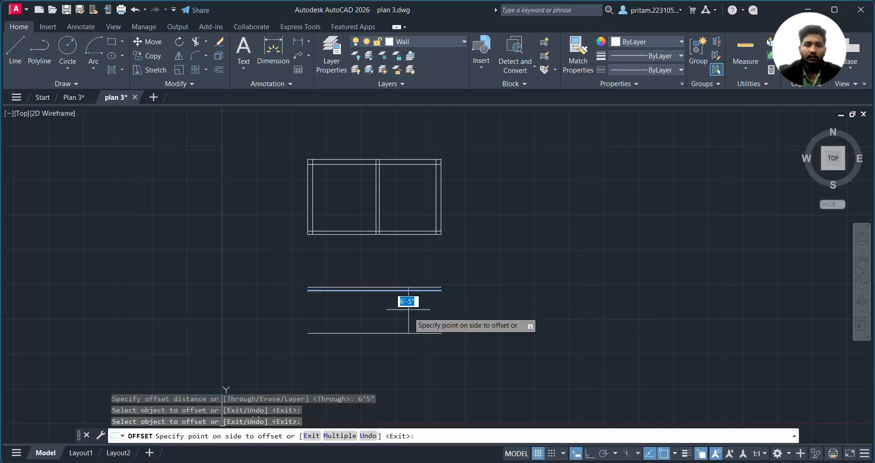
{"action": "left_click", "coordinate": [409, 323]}
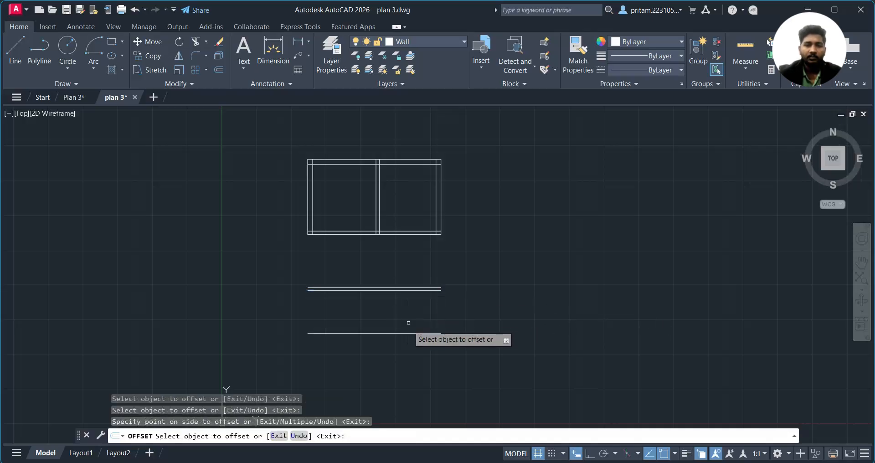
Offset the lowest horizontal line 9" downward to form the bottom exterior wall's outer line
{"action": "left_click", "coordinate": [431, 333]}
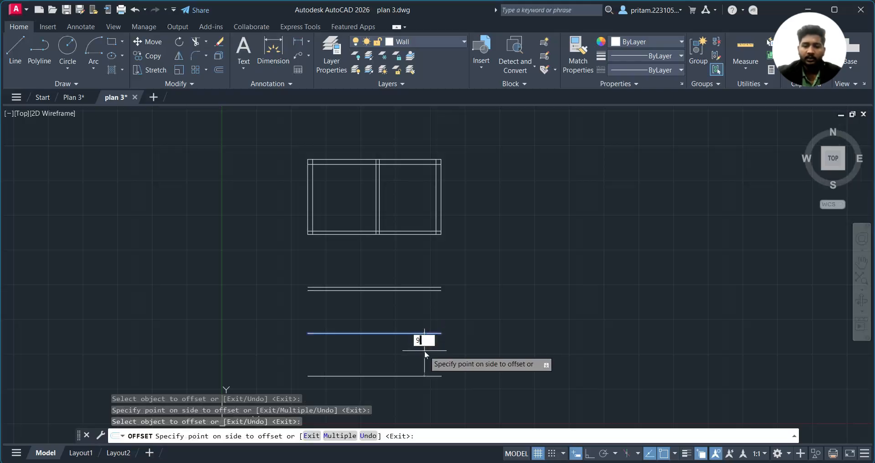
{"action": "key", "text": "Return"}
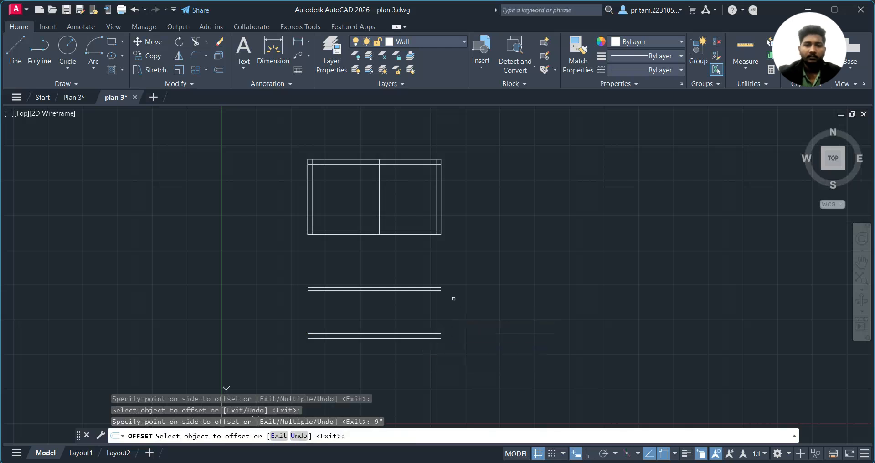
{"action": "key", "text": "Escape"}
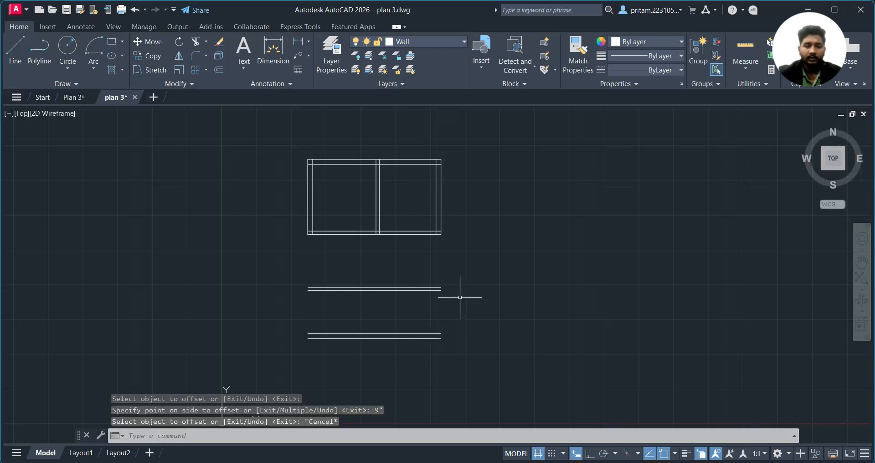
Extend the right exterior wall's two lines down to the bottom exterior wall's outer line
{"action": "key", "text": "Return"}
{"action": "left_click", "coordinate": [451, 206]}
{"action": "left_click", "coordinate": [428, 212]}
{"action": "left_click", "coordinate": [467, 268]}
{"action": "left_click", "coordinate": [418, 276]}
{"action": "left_click", "coordinate": [449, 272]}
{"action": "left_click", "coordinate": [428, 278]}
{"action": "left_click", "coordinate": [448, 308]}
{"action": "left_click", "coordinate": [420, 314]}
{"action": "key", "text": "Return"}
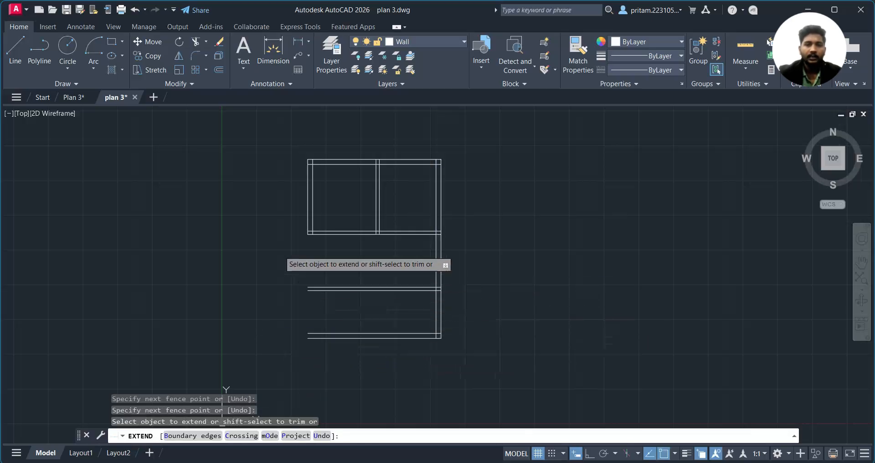
Extend the left exterior wall's two lines down to the bottom exterior wall's outer line
{"action": "left_click", "coordinate": [319, 218]}
{"action": "left_click", "coordinate": [284, 229]}
{"action": "left_click", "coordinate": [327, 267]}
{"action": "left_click", "coordinate": [288, 280]}
{"action": "left_click", "coordinate": [334, 267]}
{"action": "left_click", "coordinate": [279, 283]}
{"action": "left_click", "coordinate": [321, 316]}
{"action": "left_click", "coordinate": [291, 326]}
{"action": "key", "text": "Escape"}
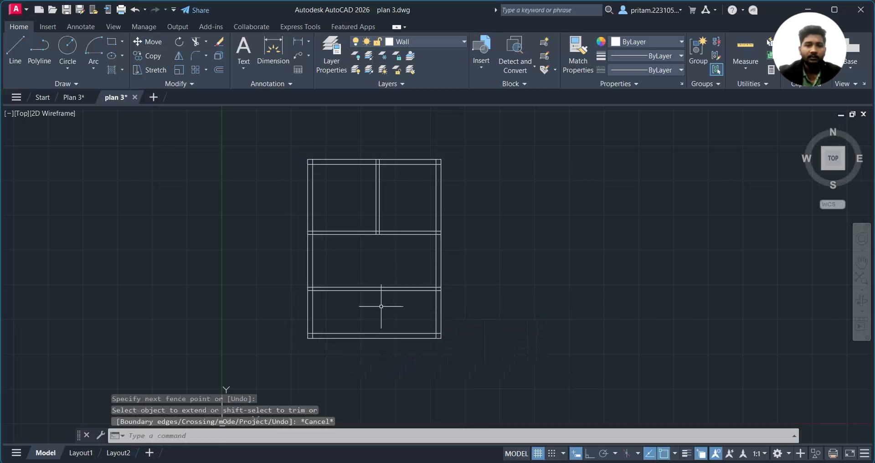
{"action": "middle_click_drag", "start_coordinate": [450, 307], "coordinate": [424, 317]}
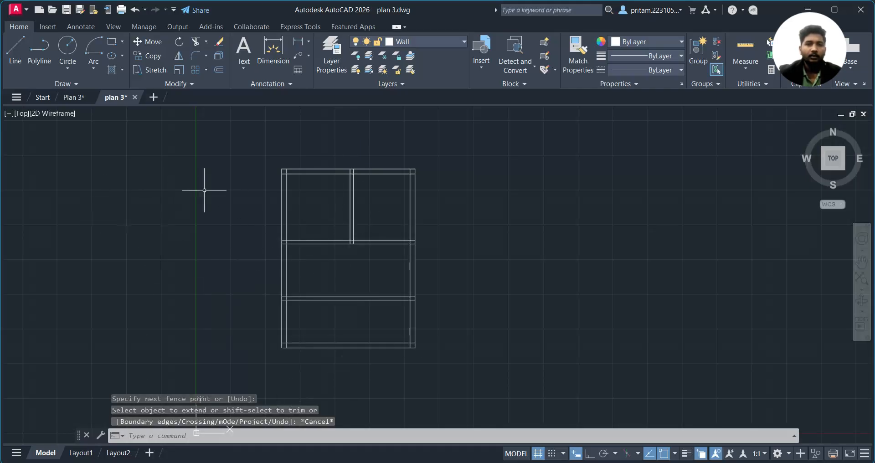
Check the kitchen's width in the Plan 3 reference, and offset the left exterior wall's inner line 6' to the right in plan 3
{"action": "left_click", "coordinate": [72, 97]}
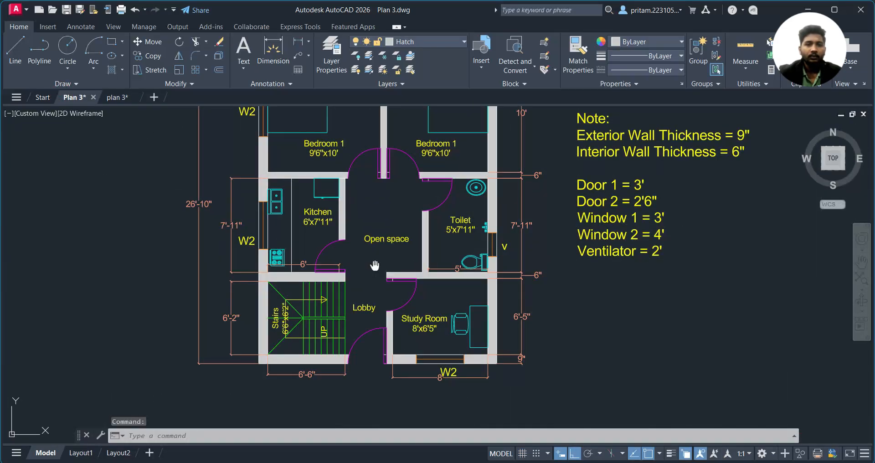
{"action": "middle_click_drag", "start_coordinate": [375, 266], "coordinate": [356, 266]}
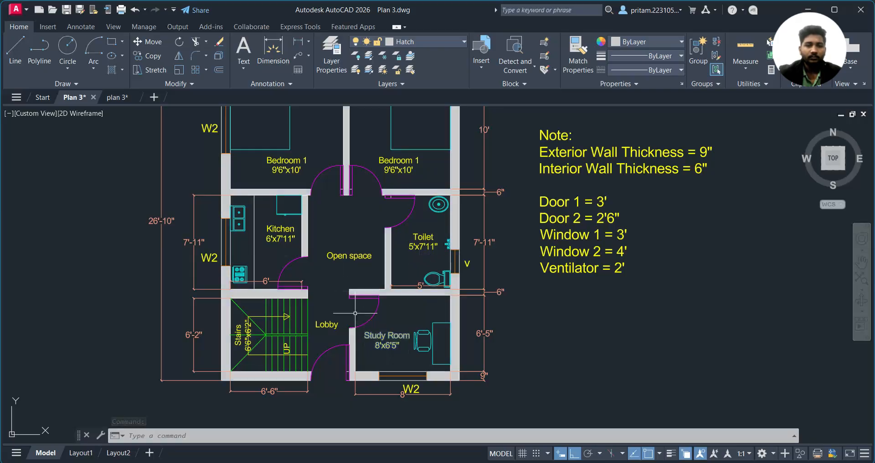
{"action": "middle_click_drag", "start_coordinate": [308, 220], "coordinate": [313, 307]}
{"action": "middle_click_drag", "start_coordinate": [271, 341], "coordinate": [297, 279]}
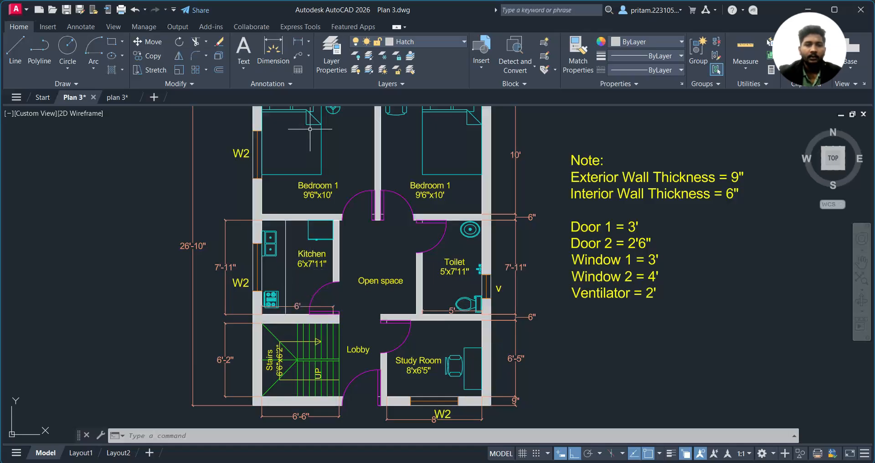
{"action": "left_click", "coordinate": [117, 97]}
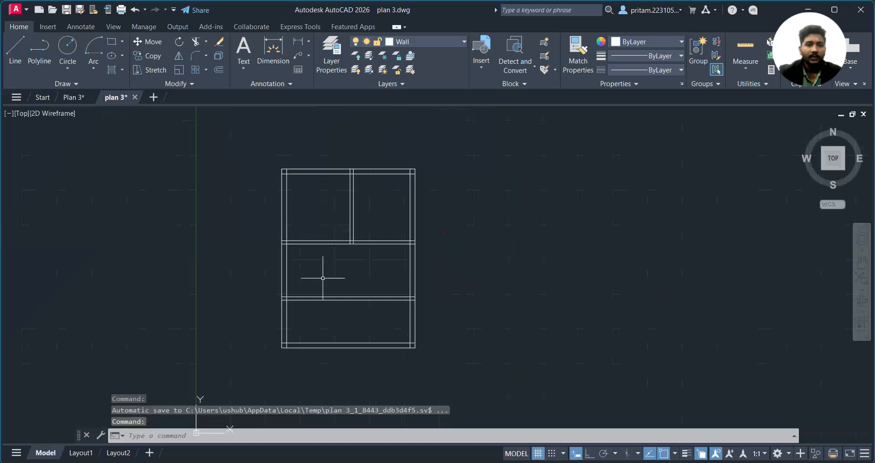
{"action": "type", "text": "o"}
{"action": "key", "text": "Return"}
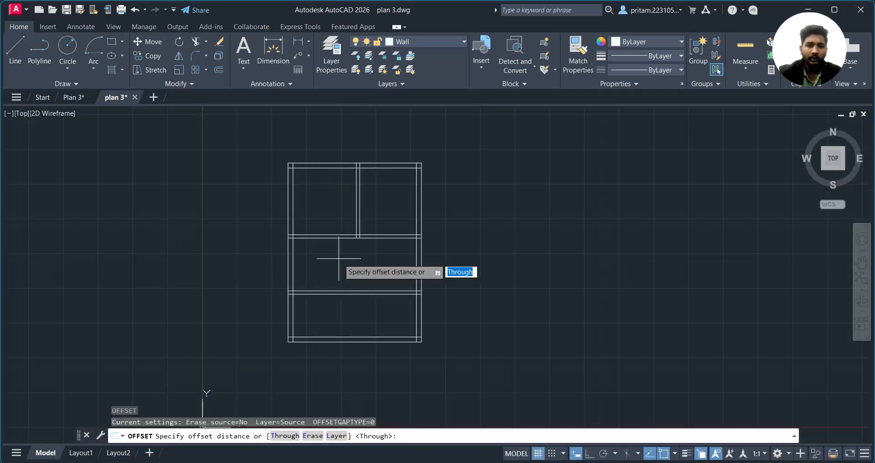
{"action": "key", "text": "Return"}
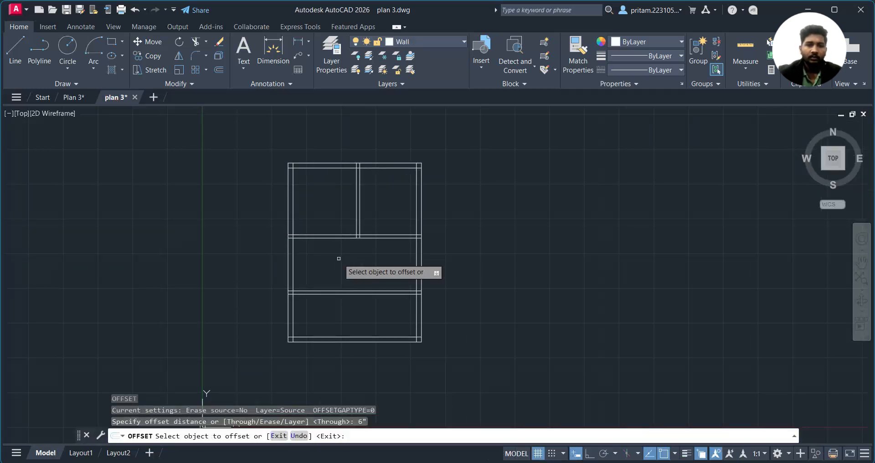
{"action": "left_click", "coordinate": [292, 259]}
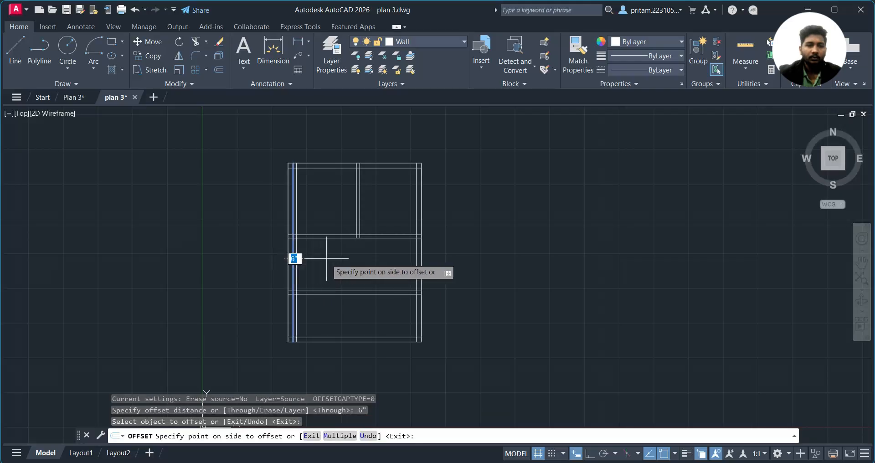
{"action": "type", "text": "6"}
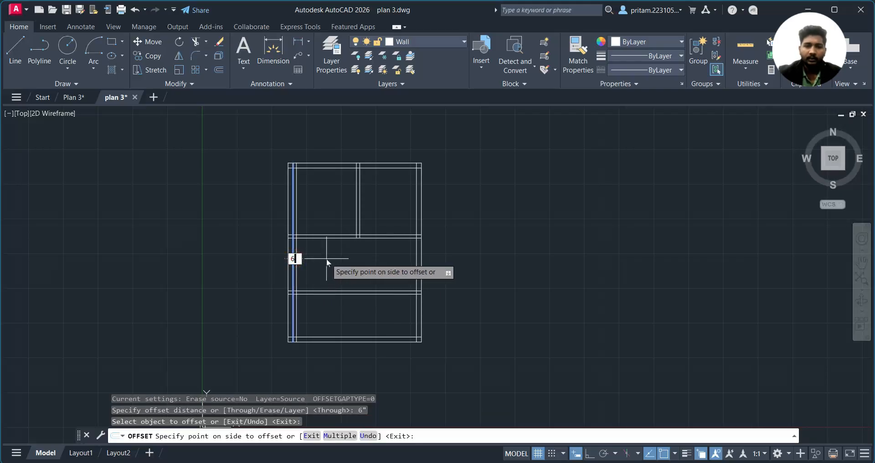
{"action": "type", "text": "'"}
{"action": "key", "text": "Return"}
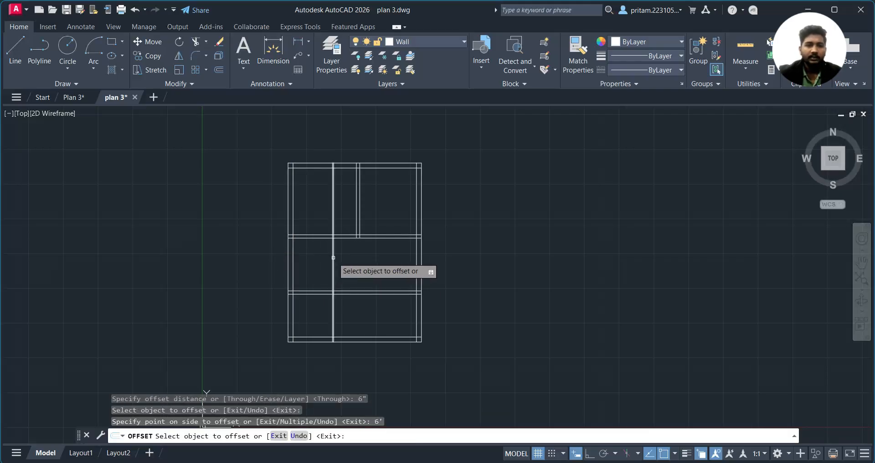
Offset the new vertical line 6" to the right to form the kitchen wall's second line
{"action": "left_click", "coordinate": [333, 258]}
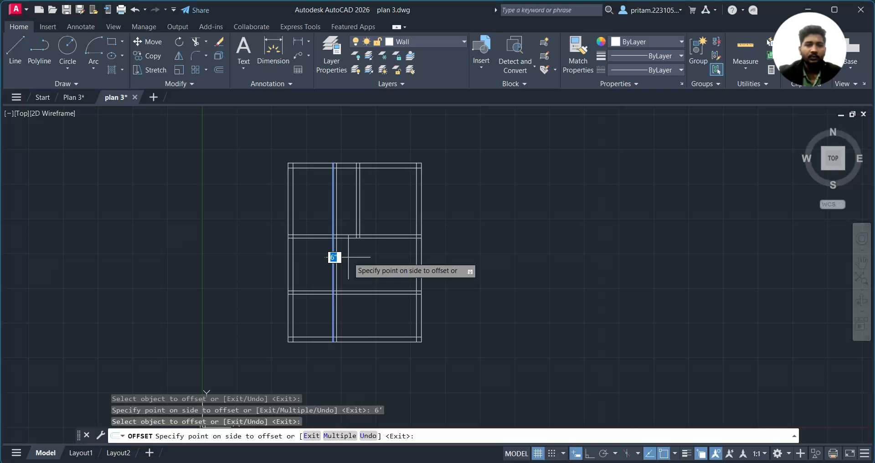
{"action": "left_click", "coordinate": [348, 257]}
{"action": "key", "text": "Escape"}
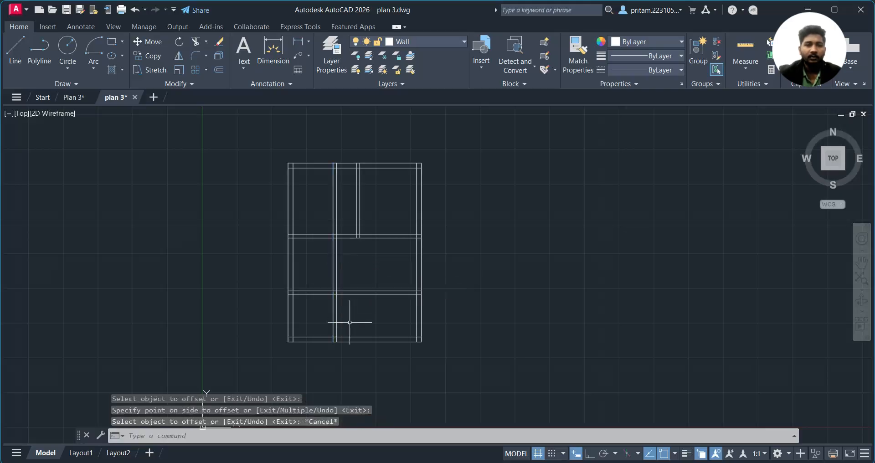
Trim the kitchen wall's two lines out of the lowest room and the bottom exterior wall
{"action": "scroll", "coordinate": [350, 323], "scroll_direction": "up", "scroll_amount": 4}
{"action": "type", "text": "t or"}
{"action": "key", "text": "Return"}
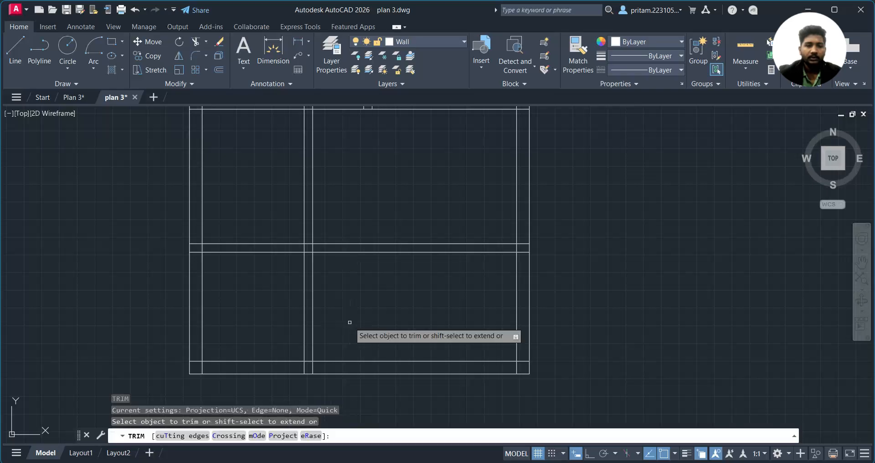
{"action": "left_click", "coordinate": [349, 311]}
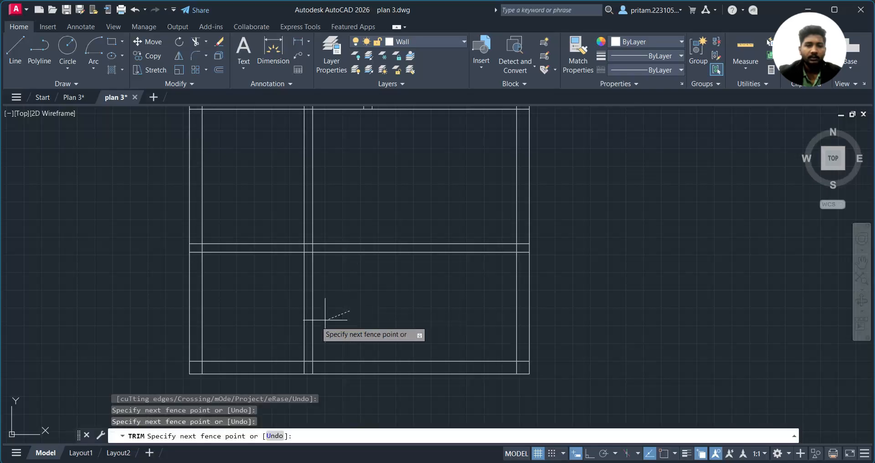
{"action": "left_click", "coordinate": [288, 305]}
{"action": "key", "text": "Return"}
{"action": "scroll", "coordinate": [319, 369], "scroll_direction": "up", "scroll_amount": 2}
{"action": "left_click", "coordinate": [318, 370]}
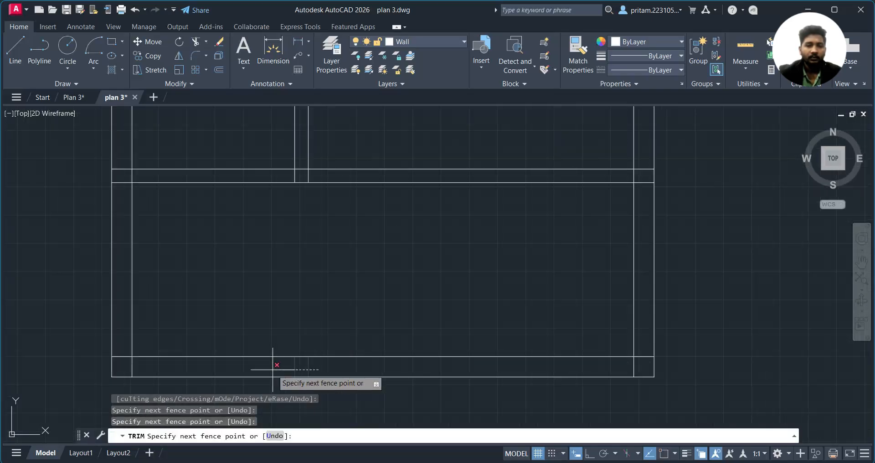
{"action": "left_click", "coordinate": [274, 367]}
{"action": "scroll", "coordinate": [321, 330], "scroll_direction": "down", "scroll_amount": 4}
Trim the kitchen wall's two lines above the kitchen, out of the left bedroom
{"action": "middle_click_drag", "start_coordinate": [320, 303], "coordinate": [334, 406]}
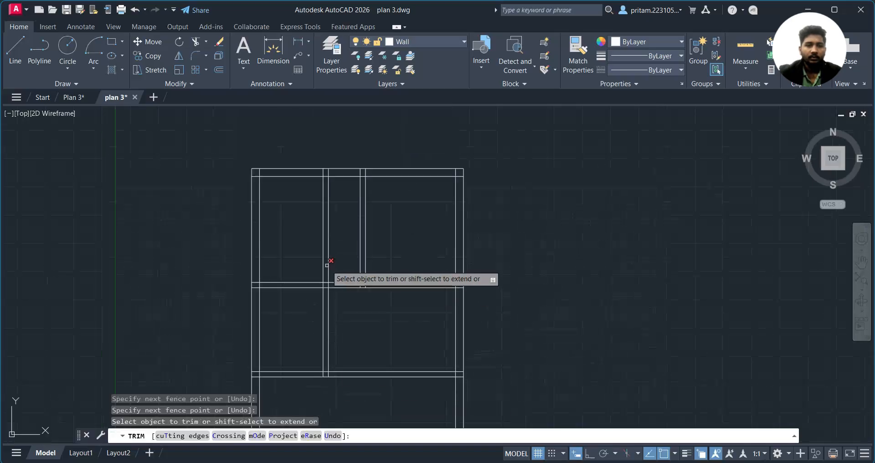
{"action": "scroll", "coordinate": [324, 281], "scroll_direction": "up", "scroll_amount": 2}
{"action": "left_click", "coordinate": [352, 261]}
{"action": "left_click", "coordinate": [314, 255]}
{"action": "scroll", "coordinate": [315, 254], "scroll_direction": "down", "scroll_amount": 3}
{"action": "scroll", "coordinate": [330, 193], "scroll_direction": "up", "scroll_amount": 1}
{"action": "scroll", "coordinate": [379, 266], "scroll_direction": "down", "scroll_amount": 1}
{"action": "middle_click_drag", "start_coordinate": [374, 312], "coordinate": [287, 259]}
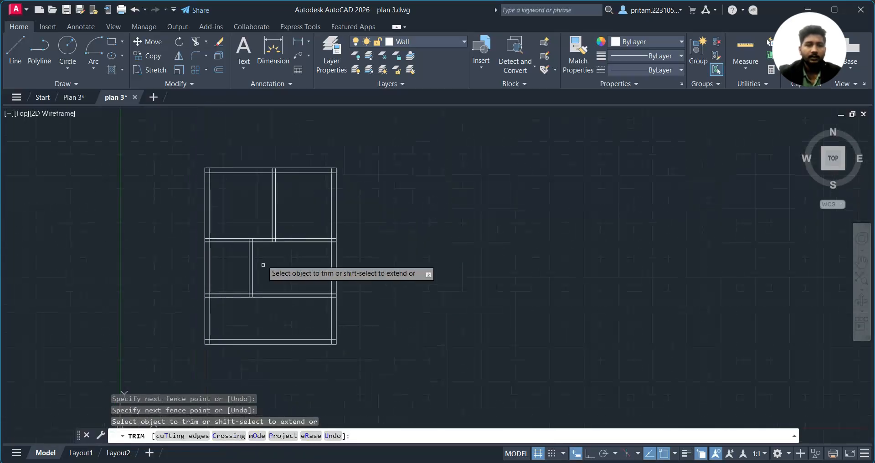
{"action": "scroll", "coordinate": [282, 262], "scroll_direction": "up", "scroll_amount": 1}
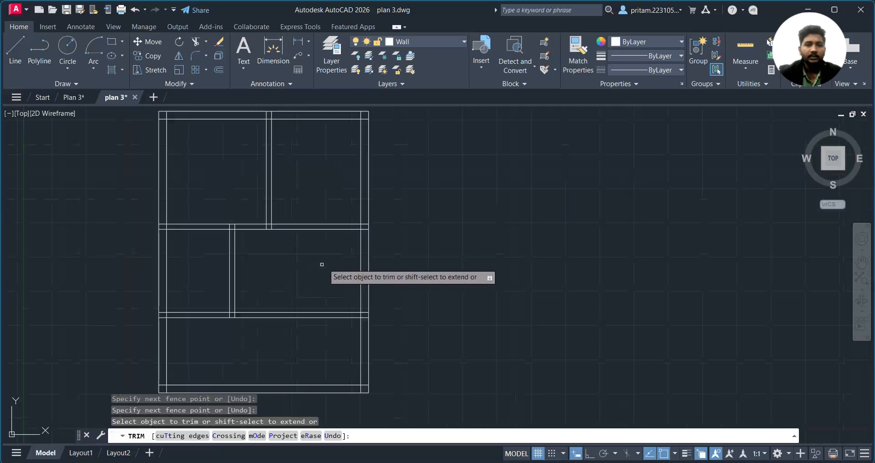
{"action": "key", "text": "Escape"}
Offset the right exterior wall's inner line 5' to the left for the toilet's width
{"action": "type", "text": "o"}
{"action": "key", "text": "Return"}
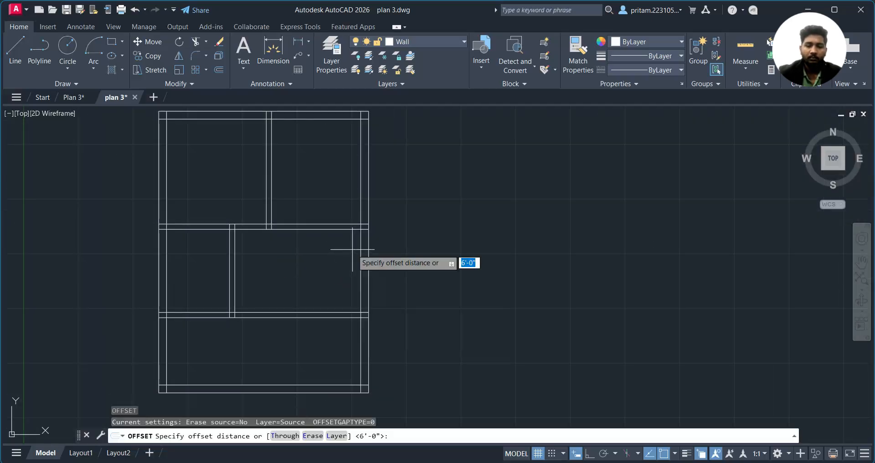
{"action": "type", "text": "5'"}
{"action": "key", "text": "Return"}
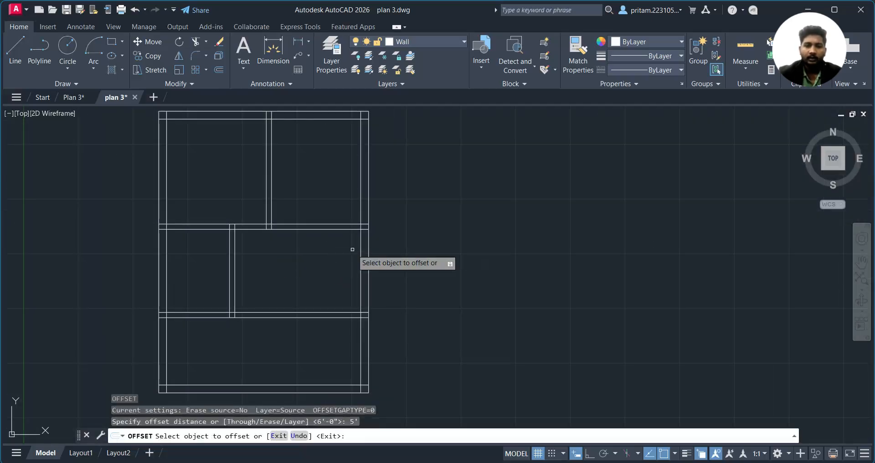
{"action": "left_click", "coordinate": [362, 254]}
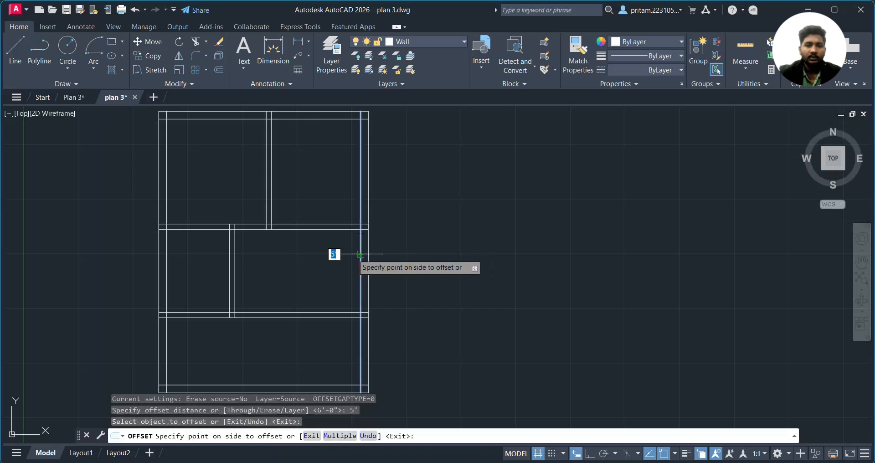
{"action": "left_click", "coordinate": [273, 254]}
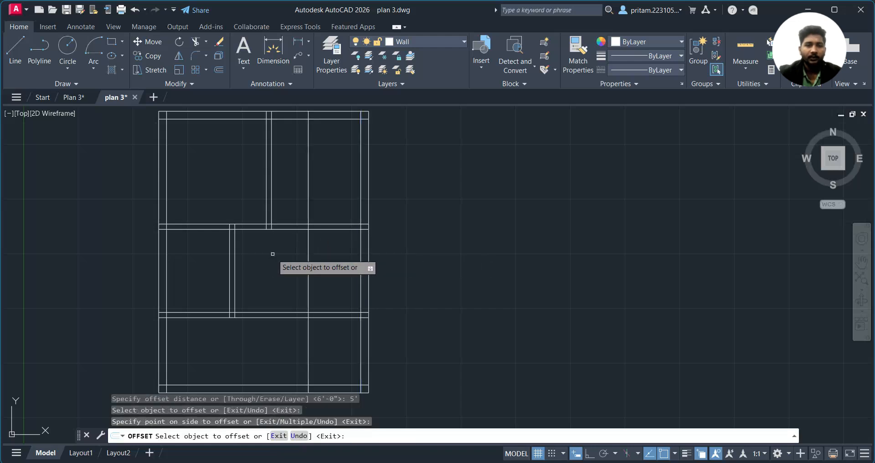
Offset the toilet's new vertical line 6" to the left to form its wall thickness
{"action": "left_click", "coordinate": [309, 254]}
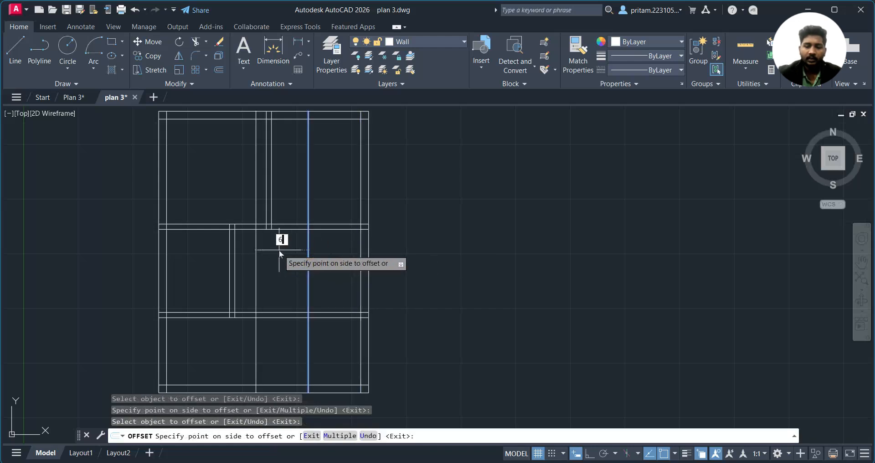
{"action": "left_click", "coordinate": [279, 252]}
{"action": "key", "text": "Escape"}
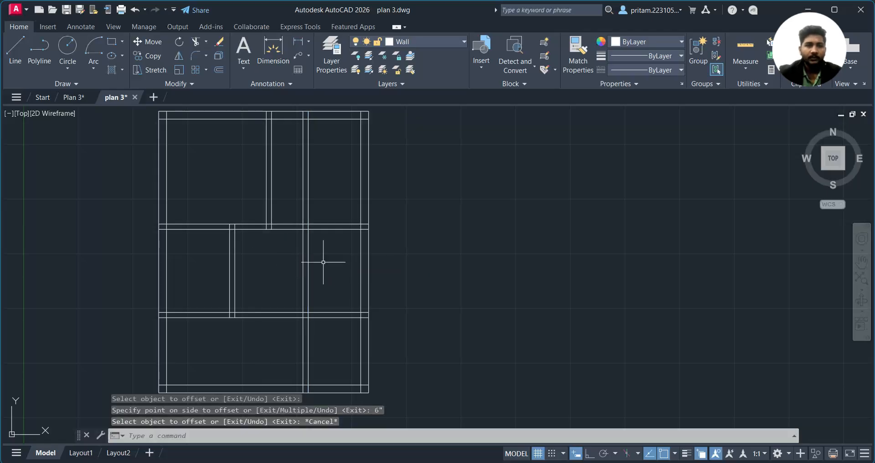
Trim the toilet wall's two lines out of the right bedroom
{"action": "key", "text": "Return"}
{"action": "left_click", "coordinate": [321, 211]}
{"action": "left_click", "coordinate": [295, 212]}
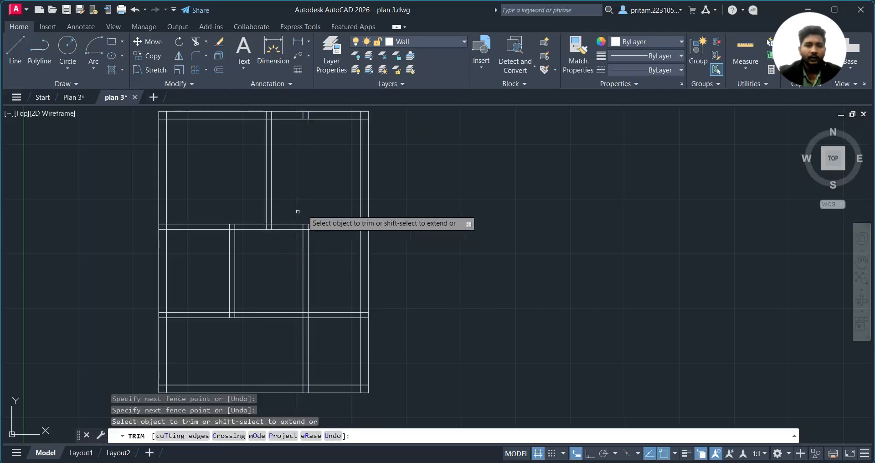
{"action": "key", "text": "Escape"}
{"action": "key", "text": "Return"}
Try to trim the toilet wall's leftover segments in the top exterior wall, and undo the attempts
{"action": "left_click", "coordinate": [315, 115]}
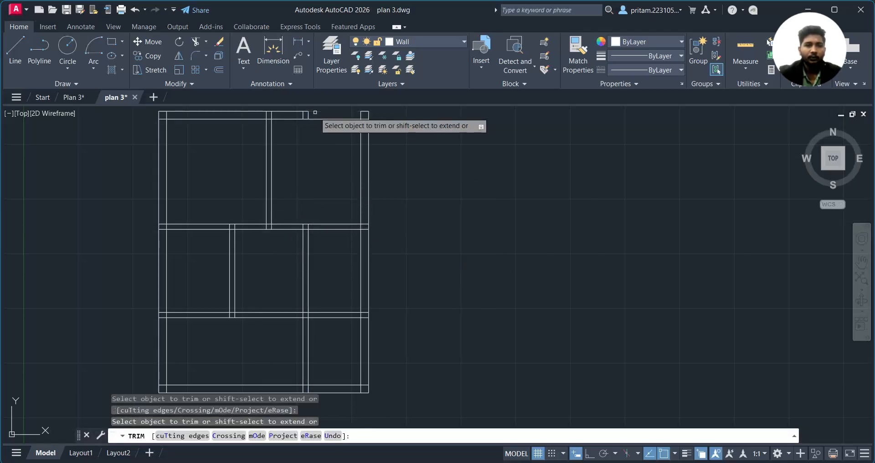
{"action": "key", "text": "ctrl+z"}
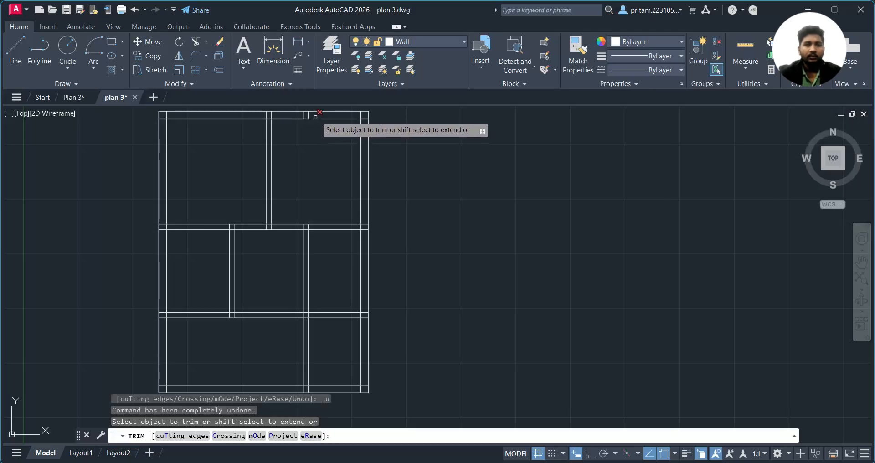
{"action": "left_click", "coordinate": [328, 115]}
{"action": "mouse_move", "coordinate": [330, 147]}
{"action": "middle_mouse_down"}
{"action": "mouse_move", "coordinate": [328, 176]}
{"action": "mouse_move", "coordinate": [341, 198]}
{"action": "middle_mouse_up"}
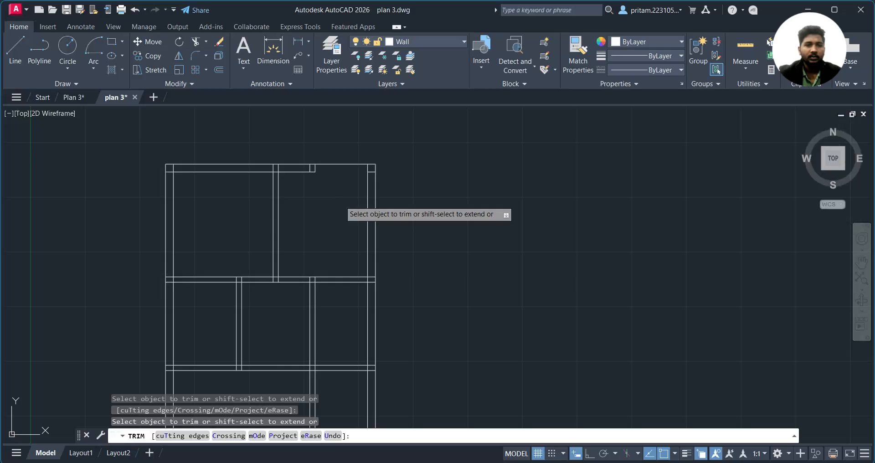
{"action": "key", "text": "ctrl+z"}
Trim the toilet wall's leftover lines out of the top exterior wall, the lowest room and the bottom exterior wall
{"action": "left_click", "coordinate": [308, 111]}
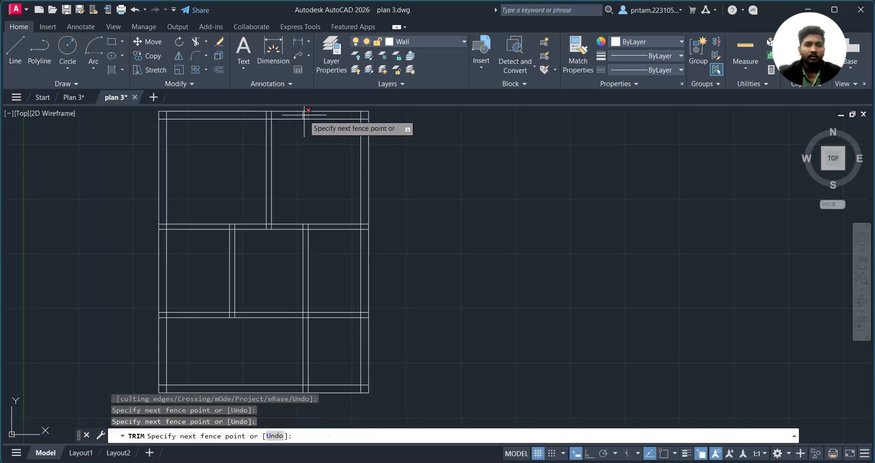
{"action": "key", "text": "Return"}
{"action": "middle_click_drag", "start_coordinate": [316, 260], "coordinate": [311, 206]}
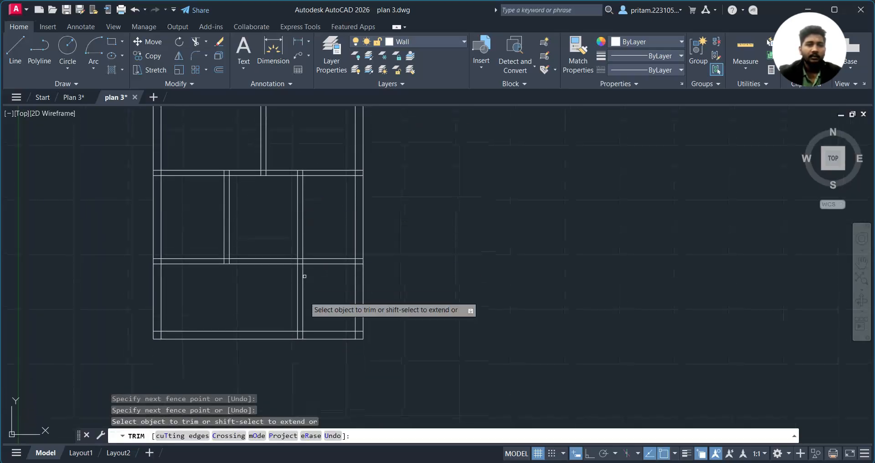
{"action": "left_click", "coordinate": [311, 294]}
{"action": "left_click", "coordinate": [269, 301]}
{"action": "key", "text": "Return"}
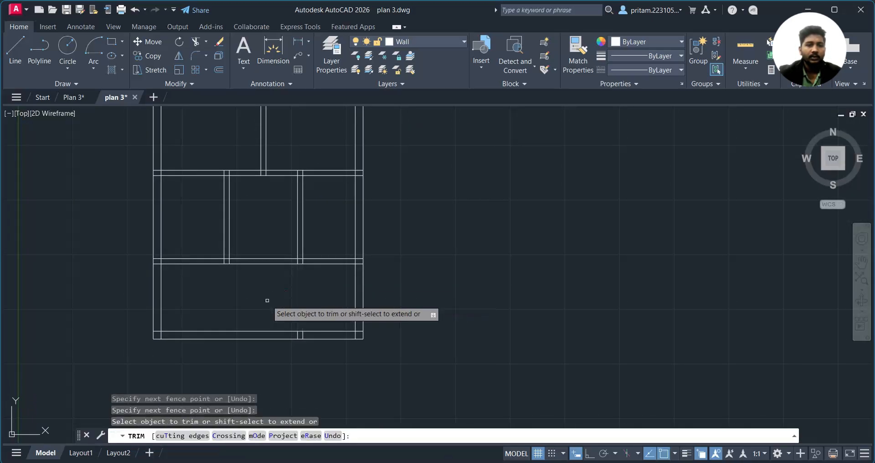
{"action": "scroll", "coordinate": [308, 333], "scroll_direction": "up", "scroll_amount": 2}
{"action": "left_click", "coordinate": [308, 333]}
{"action": "left_click", "coordinate": [279, 333]}
{"action": "key", "text": "Return"}
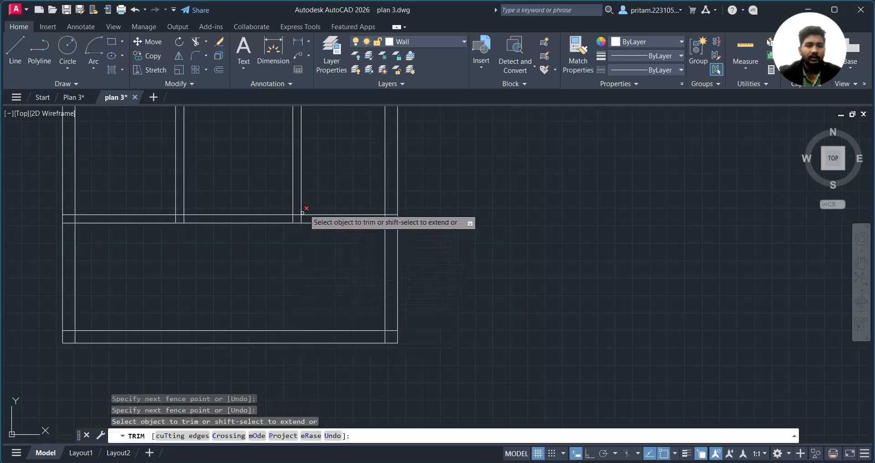
Trim the lower horizontal wall between the kitchen and toilet walls to open the passage to the lobby
{"action": "scroll", "coordinate": [268, 238], "scroll_direction": "down", "scroll_amount": 4}
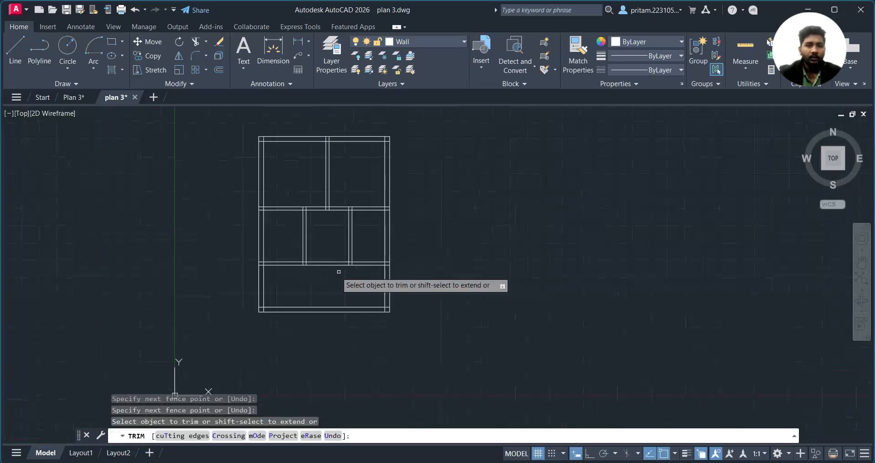
{"action": "left_click", "coordinate": [327, 249]}
{"action": "left_click", "coordinate": [320, 271]}
{"action": "key", "text": "Return"}
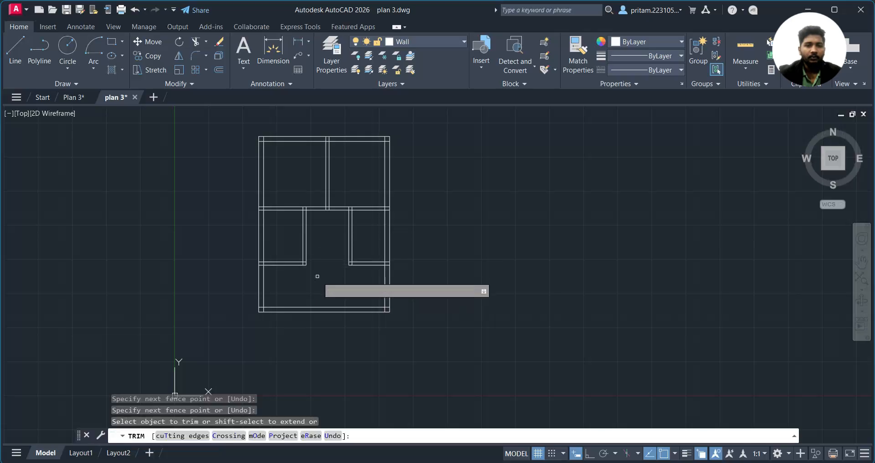
{"action": "scroll", "coordinate": [332, 270], "scroll_direction": "up", "scroll_amount": 4}
{"action": "key", "text": "Escape"}
{"action": "key", "text": "Escape"}
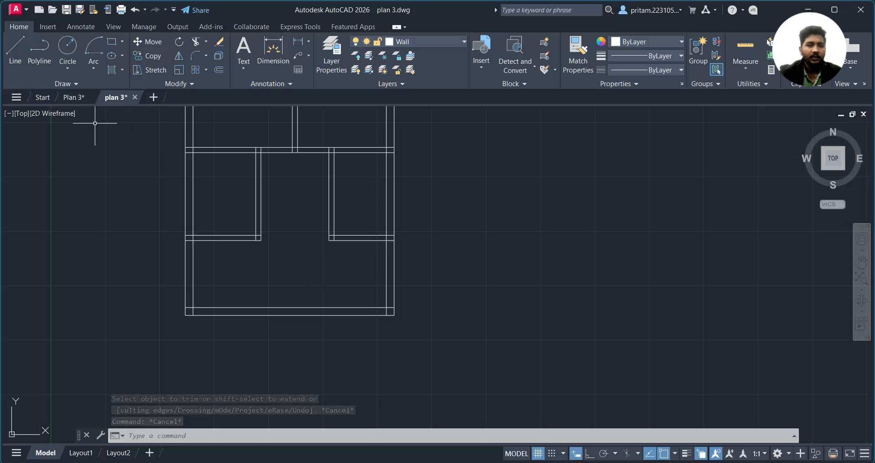
{"action": "scroll", "coordinate": [391, 233], "scroll_direction": "up", "scroll_amount": 3}
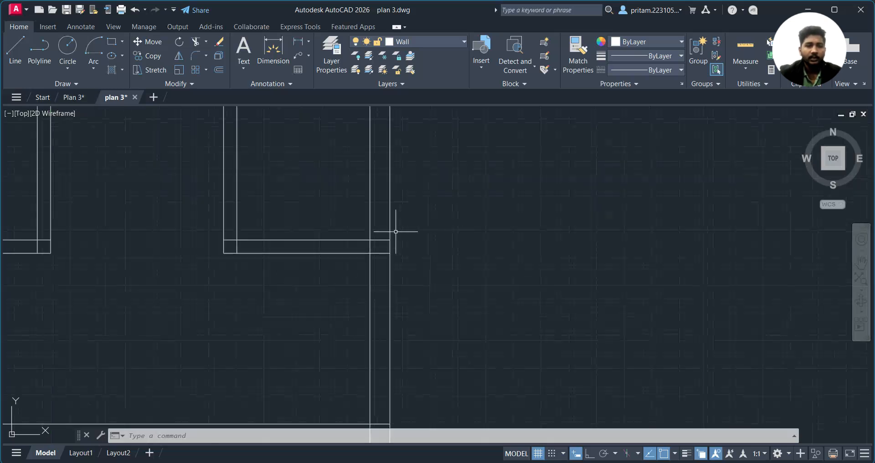
Trim the overlapping lines where the toilet's lower wall meets the right exterior wall
{"action": "type", "text": "t"}
{"action": "key", "text": "Return"}
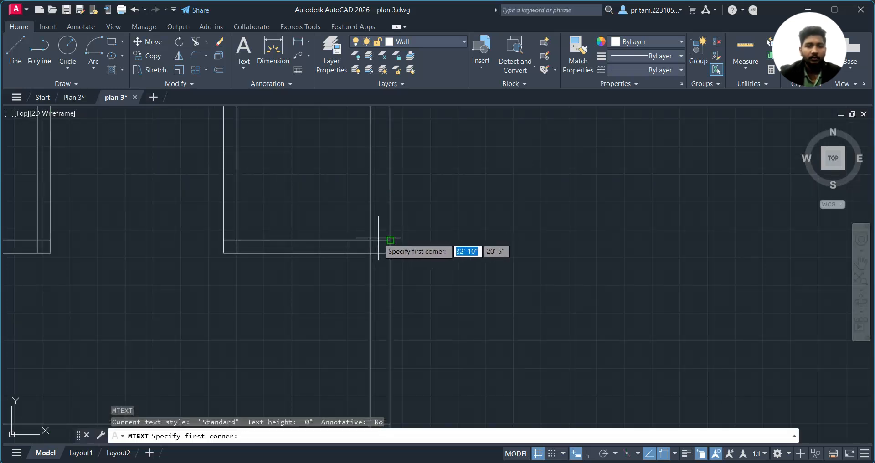
{"action": "key", "text": "Escape"}
{"action": "type", "text": "tr"}
{"action": "key", "text": "Return"}
{"action": "left_click_drag", "start_coordinate": [383, 238], "coordinate": [369, 255]}
{"action": "middle_click_drag", "start_coordinate": [297, 319], "coordinate": [307, 275]}
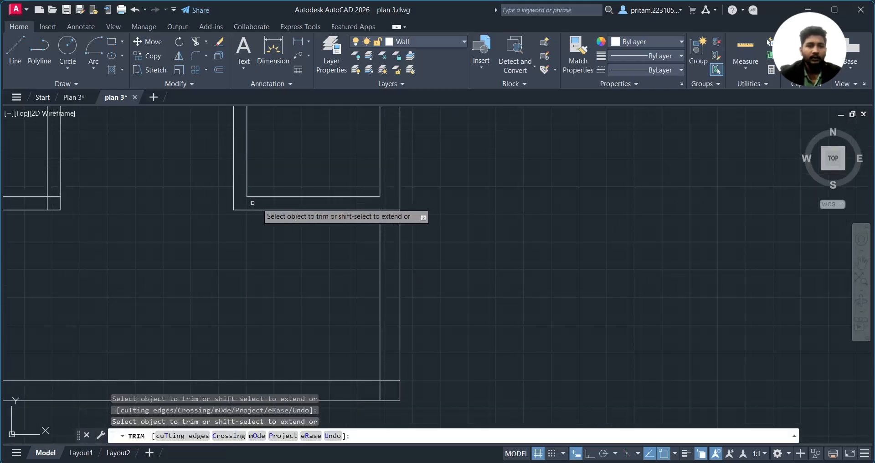
{"action": "scroll", "coordinate": [248, 202], "scroll_direction": "down", "scroll_amount": 3}
{"action": "scroll", "coordinate": [331, 201], "scroll_direction": "up", "scroll_amount": 3}
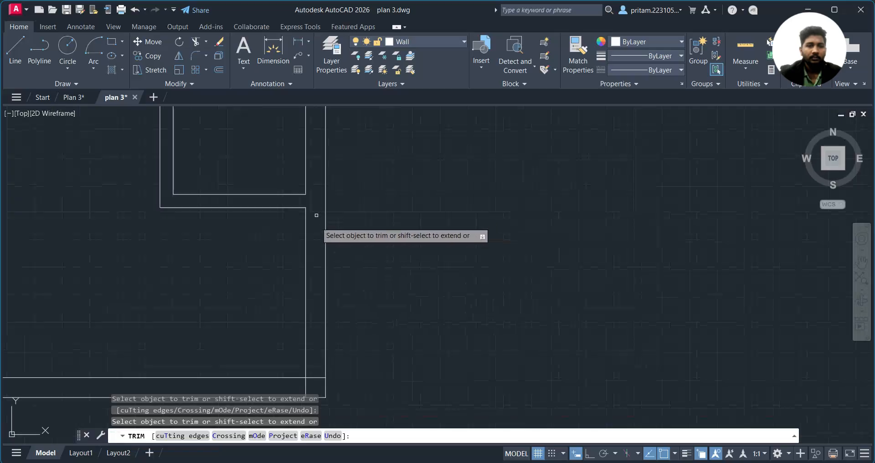
Trim the crossing inner wall lines at the lower-right corner of the exterior wall
{"action": "middle_click_drag", "start_coordinate": [324, 329], "coordinate": [365, 258]}
{"action": "left_click", "coordinate": [341, 315]}
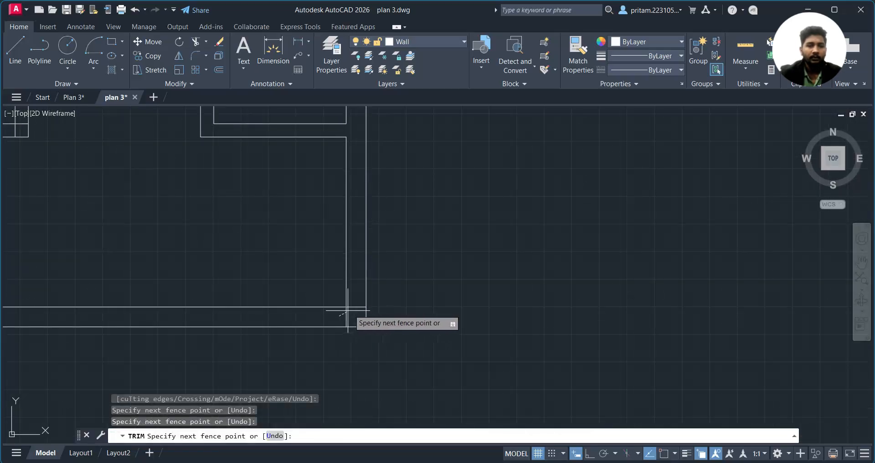
{"action": "key", "text": "Return"}
Trim the overlapping lines where the kitchen's side wall joins the horizontal wall below the bedrooms
{"action": "scroll", "coordinate": [226, 247], "scroll_direction": "down", "scroll_amount": 3}
{"action": "scroll", "coordinate": [349, 312], "scroll_direction": "down", "scroll_amount": 1}
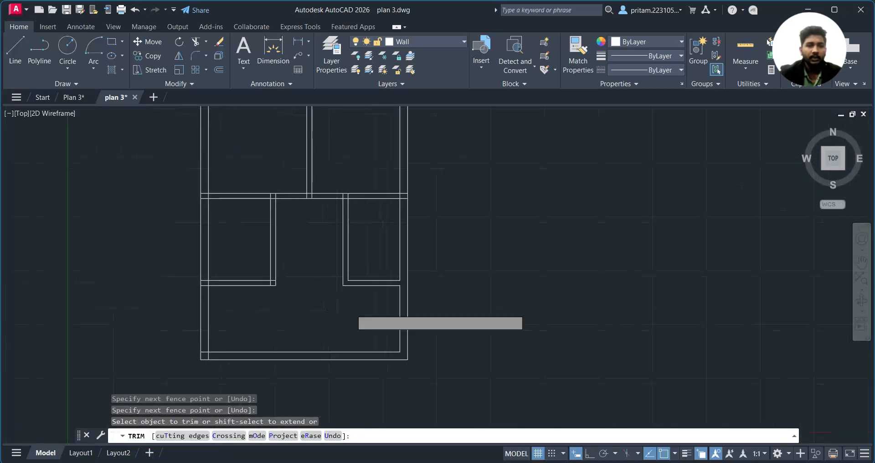
{"action": "middle_click_drag", "start_coordinate": [299, 206], "coordinate": [359, 318]}
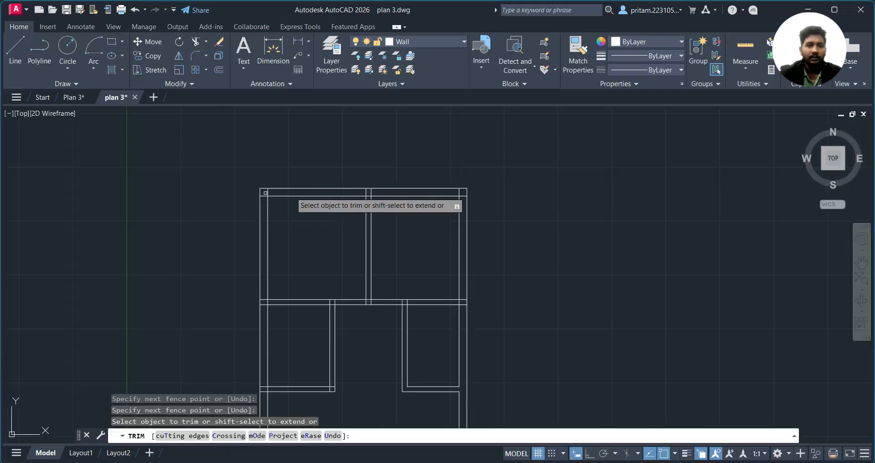
{"action": "scroll", "coordinate": [346, 313], "scroll_direction": "up", "scroll_amount": 4}
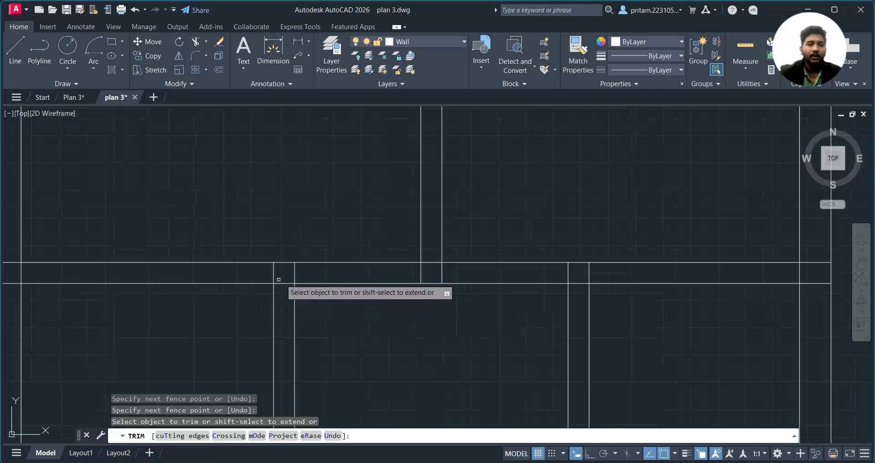
{"action": "left_click", "coordinate": [297, 268]}
{"action": "left_click", "coordinate": [262, 275]}
{"action": "key", "text": "Return"}
{"action": "left_click", "coordinate": [280, 281]}
{"action": "left_click", "coordinate": [280, 292]}
{"action": "key", "text": "Return"}
Trim the overlapping lines where the bedroom partition and the toilet's side wall join the horizontal wall below the bedrooms
{"action": "left_click", "coordinate": [468, 269]}
{"action": "left_click", "coordinate": [397, 270]}
{"action": "key", "text": "Return"}
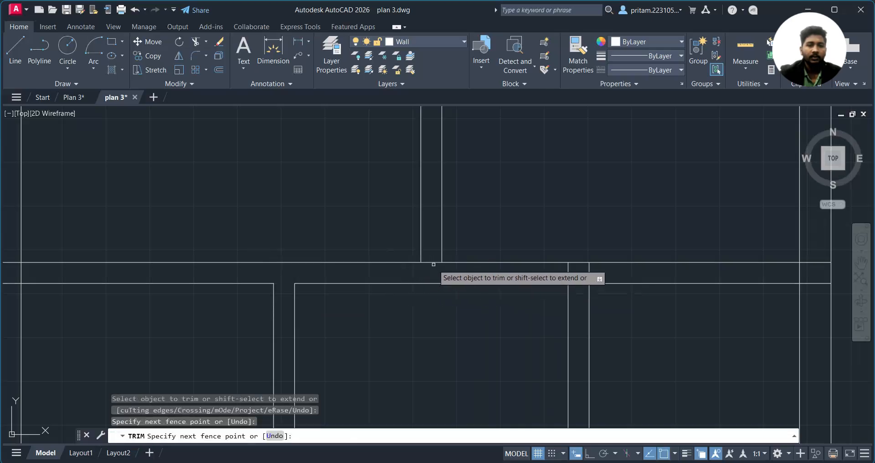
{"action": "left_click", "coordinate": [433, 263]}
{"action": "left_click", "coordinate": [579, 276]}
{"action": "left_click", "coordinate": [580, 291]}
{"action": "key", "text": "Return"}
Trim the overlapping lines where the horizontal wall below the bedrooms meets the right exterior wall
{"action": "scroll", "coordinate": [581, 290], "scroll_direction": "down", "scroll_amount": 2}
{"action": "middle_click_drag", "start_coordinate": [722, 279], "coordinate": [386, 281]}
{"action": "left_click", "coordinate": [420, 265]}
{"action": "left_click", "coordinate": [405, 297]}
{"action": "key", "text": "Return"}
Trim the crossing inner wall lines at the upper-right corner of the exterior wall
{"action": "scroll", "coordinate": [393, 210], "scroll_direction": "down", "scroll_amount": 3}
{"action": "scroll", "coordinate": [389, 226], "scroll_direction": "up", "scroll_amount": 6}
{"action": "left_click", "coordinate": [393, 244]}
{"action": "left_click", "coordinate": [397, 246]}
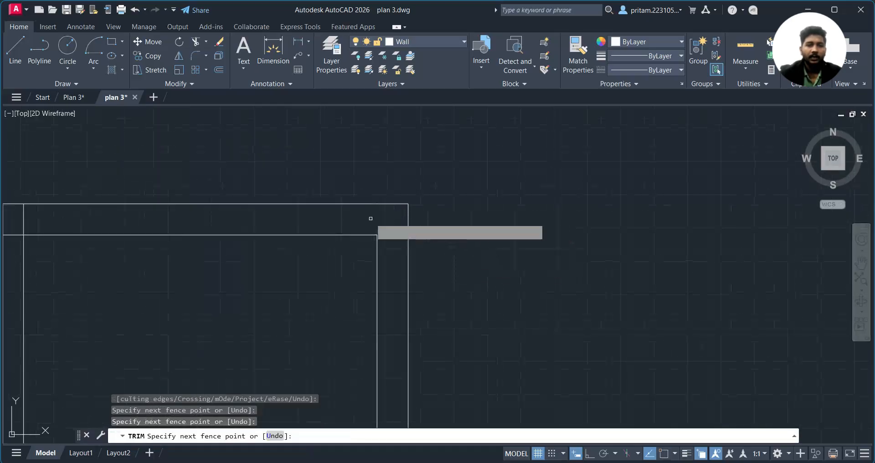
{"action": "key", "text": "Return"}
Trim the overlapping lines where the bedroom partition meets the top exterior wall
{"action": "scroll", "coordinate": [401, 216], "scroll_direction": "down", "scroll_amount": 3}
{"action": "middle_click_drag", "start_coordinate": [219, 221], "coordinate": [319, 223]}
{"action": "scroll", "coordinate": [538, 247], "scroll_direction": "up", "scroll_amount": 2}
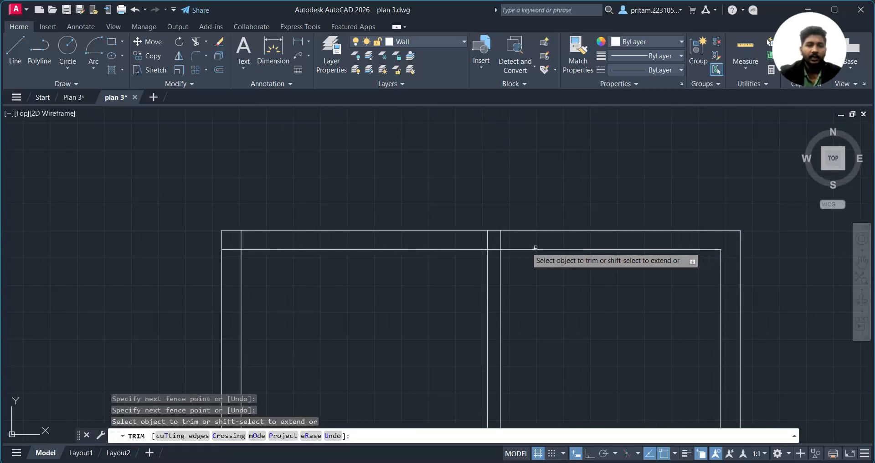
{"action": "left_click", "coordinate": [514, 241]}
{"action": "left_click", "coordinate": [474, 239]}
{"action": "key", "text": "Return"}
{"action": "left_click", "coordinate": [492, 250]}
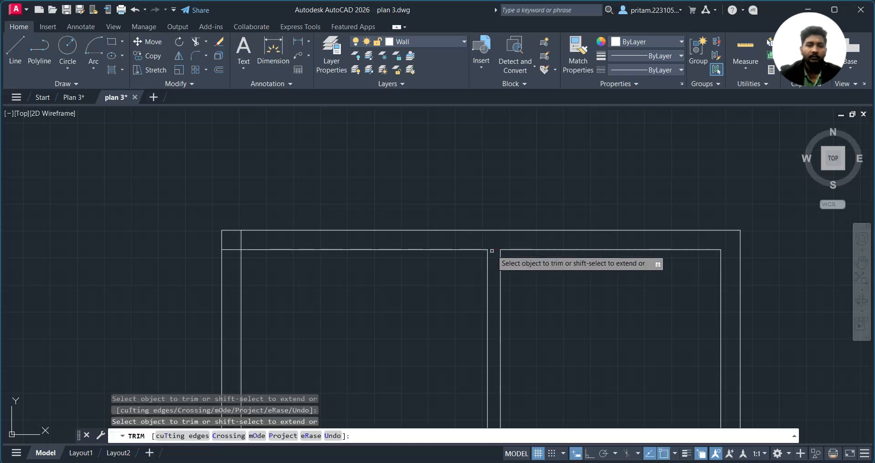
Trim the crossing inner wall lines at the upper-left corner of the exterior wall
{"action": "left_click", "coordinate": [250, 236]}
{"action": "left_click", "coordinate": [231, 255]}
{"action": "key", "text": "Return"}
Trim the overlapping lines where the horizontal wall below the bedrooms meets the left exterior wall
{"action": "scroll", "coordinate": [232, 260], "scroll_direction": "down", "scroll_amount": 2}
{"action": "scroll", "coordinate": [316, 244], "scroll_direction": "down", "scroll_amount": 1}
{"action": "scroll", "coordinate": [283, 293], "scroll_direction": "up", "scroll_amount": 3}
{"action": "scroll", "coordinate": [274, 220], "scroll_direction": "up", "scroll_amount": 1}
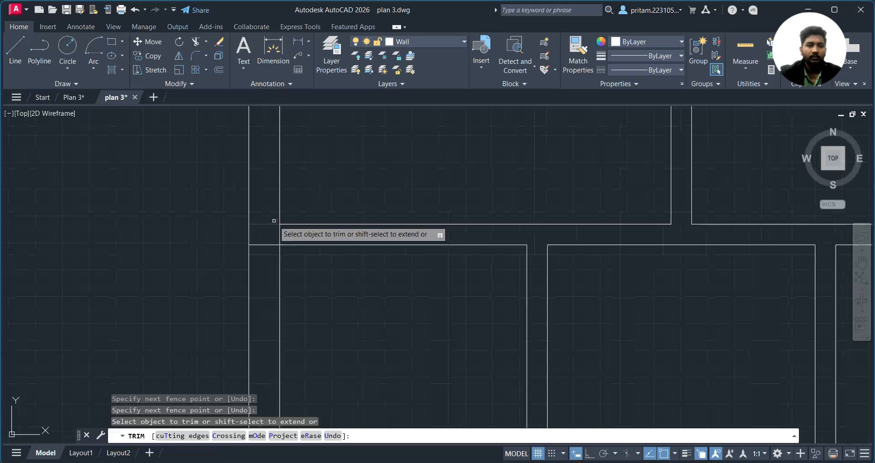
{"action": "left_click", "coordinate": [280, 237]}
{"action": "left_click", "coordinate": [272, 234]}
{"action": "key", "text": "Return"}
Trim the overlapping lines where the kitchen's lower wall meets the left exterior wall and the kitchen's side wall
{"action": "scroll", "coordinate": [326, 247], "scroll_direction": "down", "scroll_amount": 2}
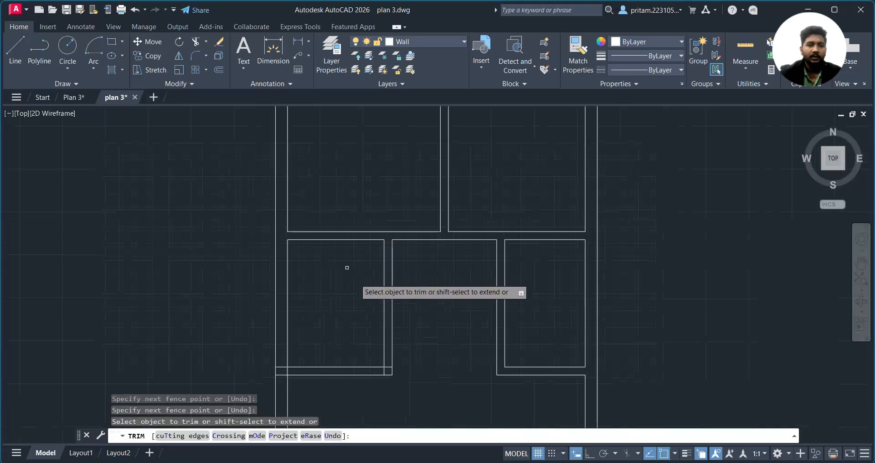
{"action": "scroll", "coordinate": [377, 266], "scroll_direction": "up", "scroll_amount": 4}
{"action": "left_click", "coordinate": [241, 248]}
{"action": "left_click", "coordinate": [252, 283]}
{"action": "key", "text": "Return"}
{"action": "left_click", "coordinate": [273, 263]}
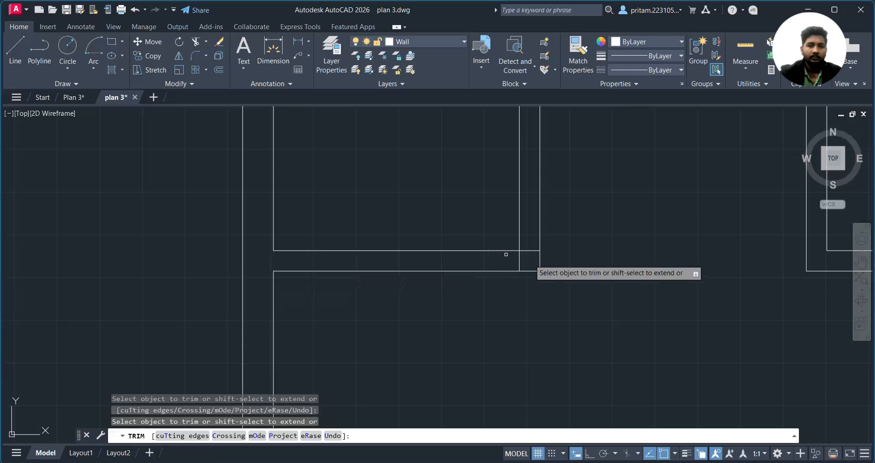
{"action": "left_click", "coordinate": [526, 249]}
{"action": "left_click", "coordinate": [518, 255]}
{"action": "key", "text": "Return"}
Trim the crossing inner wall lines at the lower-left corner of the exterior wall and end the Trim command
{"action": "scroll", "coordinate": [518, 256], "scroll_direction": "down", "scroll_amount": 2}
{"action": "scroll", "coordinate": [524, 301], "scroll_direction": "up", "scroll_amount": 4}
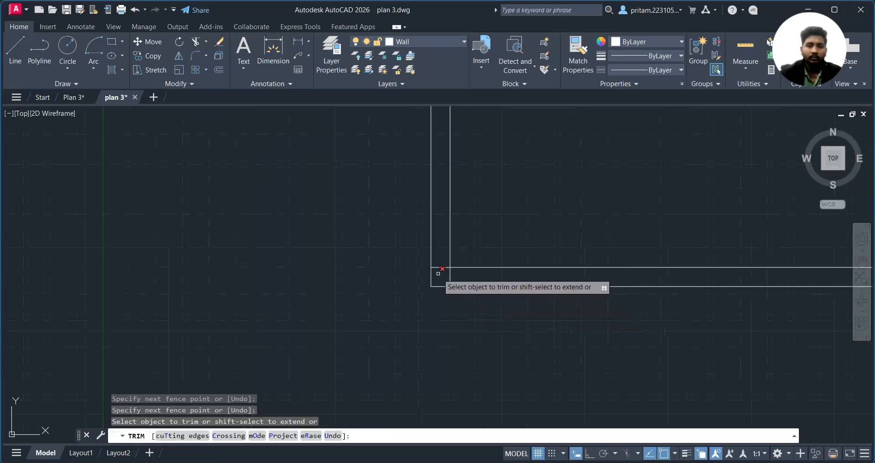
{"action": "left_click", "coordinate": [436, 267]}
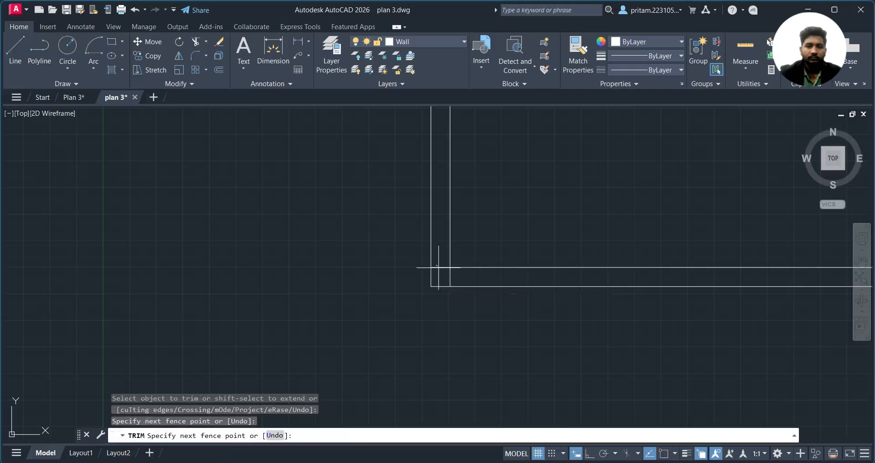
{"action": "left_click", "coordinate": [460, 280]}
{"action": "key", "text": "Return"}
{"action": "scroll", "coordinate": [460, 280], "scroll_direction": "down", "scroll_amount": 4}
{"action": "scroll", "coordinate": [356, 360], "scroll_direction": "down", "scroll_amount": 3}
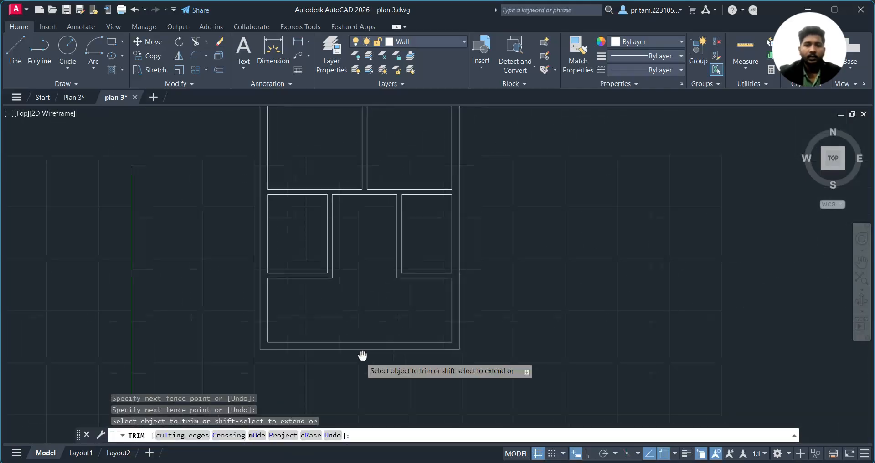
{"action": "key", "text": "Escape"}
{"action": "scroll", "coordinate": [342, 289], "scroll_direction": "down", "scroll_amount": 2}
{"action": "scroll", "coordinate": [348, 240], "scroll_direction": "up", "scroll_amount": 2}
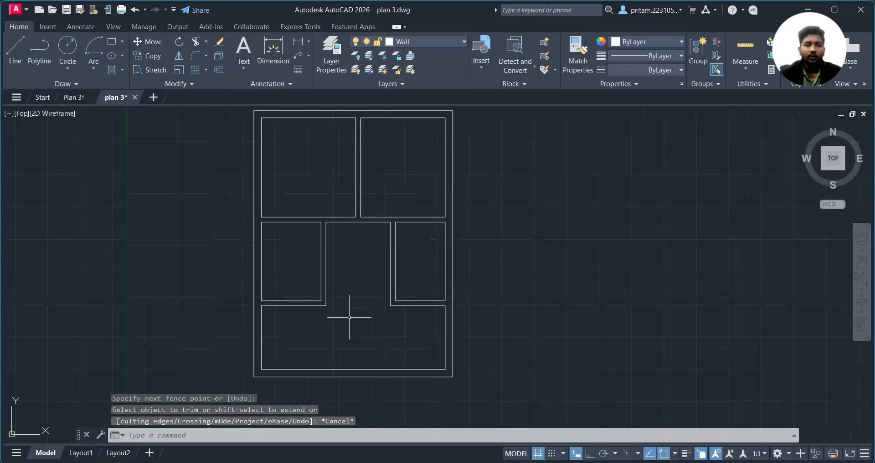
Check the lobby and study room dimensions in the reference Plan 3 drawing and return to the working plan
{"action": "left_click", "coordinate": [68, 97]}
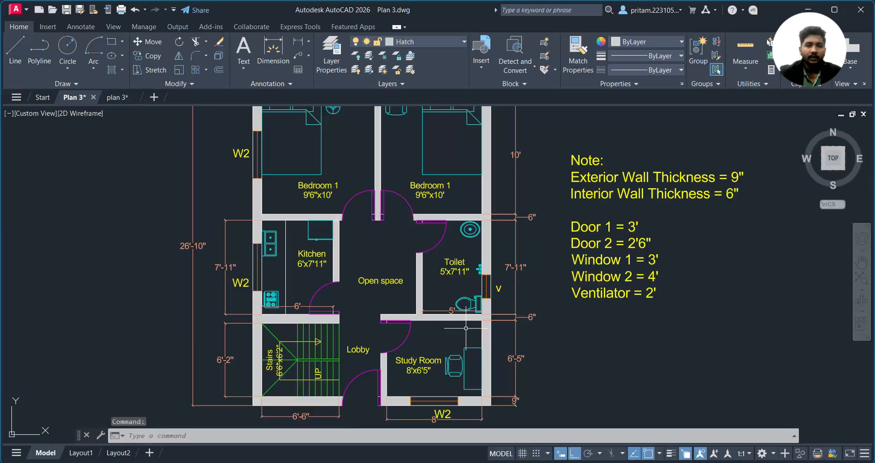
{"action": "scroll", "coordinate": [415, 249], "scroll_direction": "up", "scroll_amount": 1}
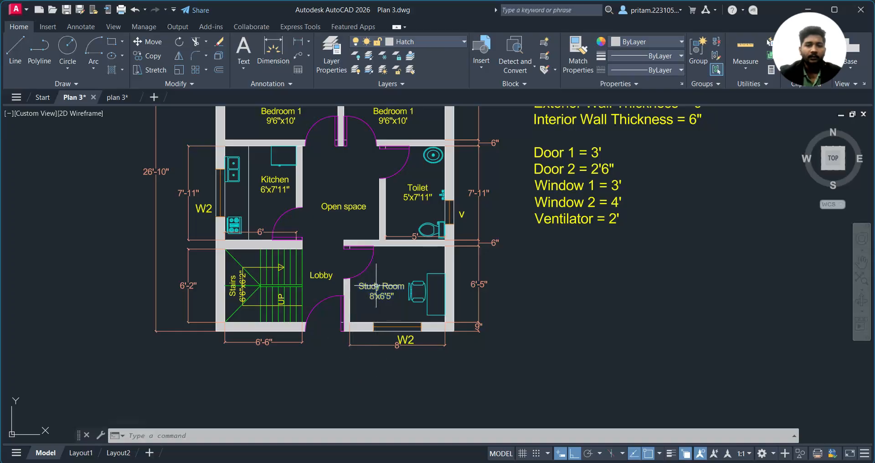
{"action": "left_click", "coordinate": [112, 97]}
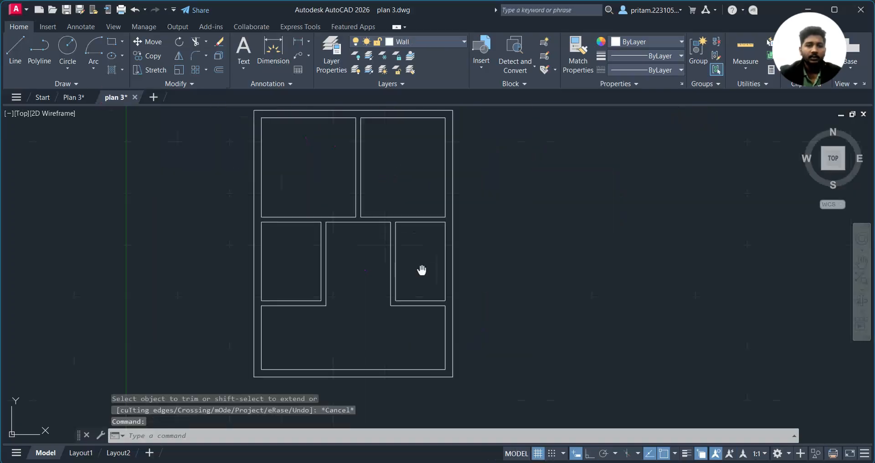
{"action": "key", "text": "Escape"}
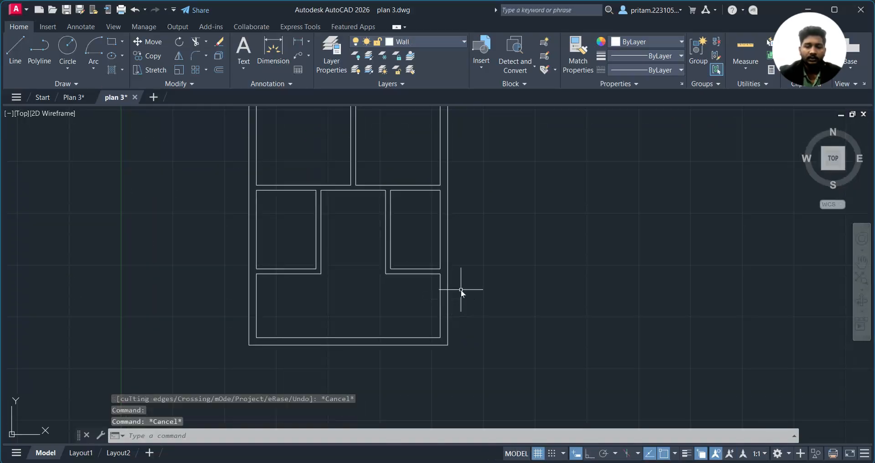
Offset the lowest room's right inner wall line 8' inward and that new line another 6" to form the study room wall
{"action": "type", "text": "o"}
{"action": "key", "text": "Return"}
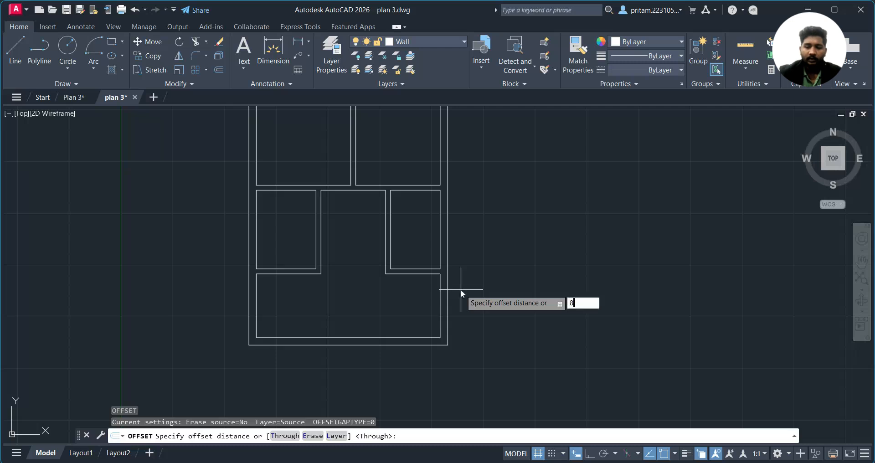
{"action": "key", "text": "Return"}
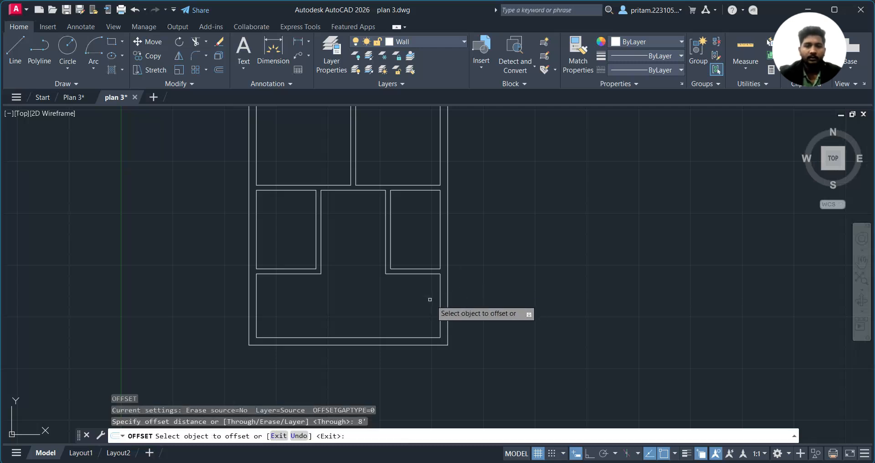
{"action": "left_click", "coordinate": [439, 297]}
{"action": "left_click", "coordinate": [358, 307]}
{"action": "left_click", "coordinate": [361, 306]}
{"action": "type", "text": "6\""}
{"action": "key", "text": "Return"}
{"action": "scroll", "coordinate": [363, 291], "scroll_direction": "up", "scroll_amount": 4}
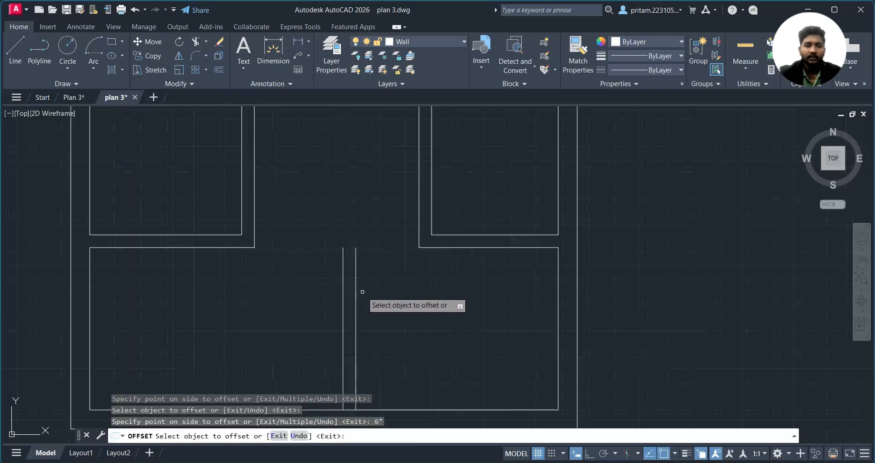
Extend the lower line of the toilet's bottom wall to the study room wall's outer line
{"action": "key", "text": "Escape"}
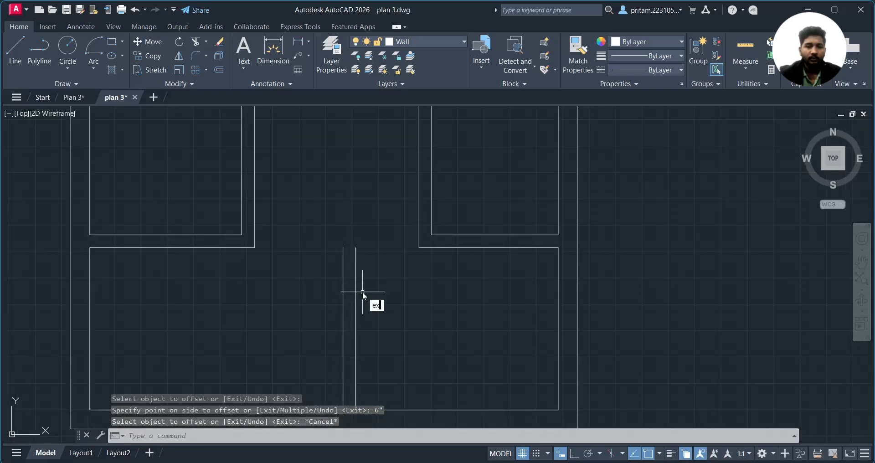
{"action": "key", "text": "Return"}
{"action": "left_click_drag", "start_coordinate": [441, 243], "coordinate": [431, 259]}
{"action": "left_click_drag", "start_coordinate": [387, 239], "coordinate": [378, 260]}
{"action": "key", "text": "Escape"}
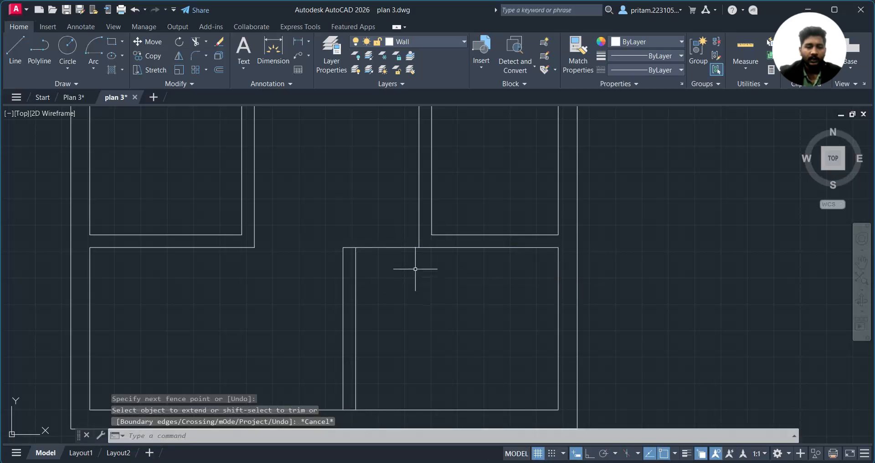
{"action": "key", "text": "Escape"}
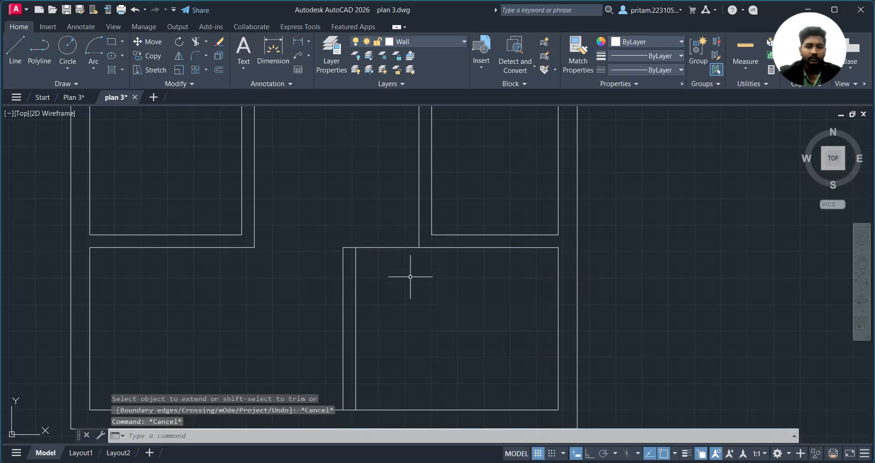
Try stretching the study room wall's outer line upward past the horizontal wall line, and undo it
{"action": "left_click", "coordinate": [344, 287]}
{"action": "left_click", "coordinate": [343, 247]}
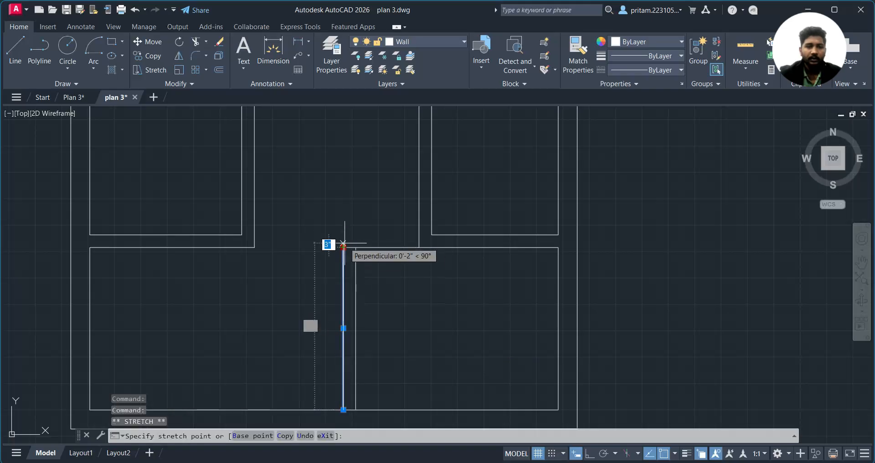
{"action": "left_click", "coordinate": [344, 201]}
{"action": "key", "text": "Escape"}
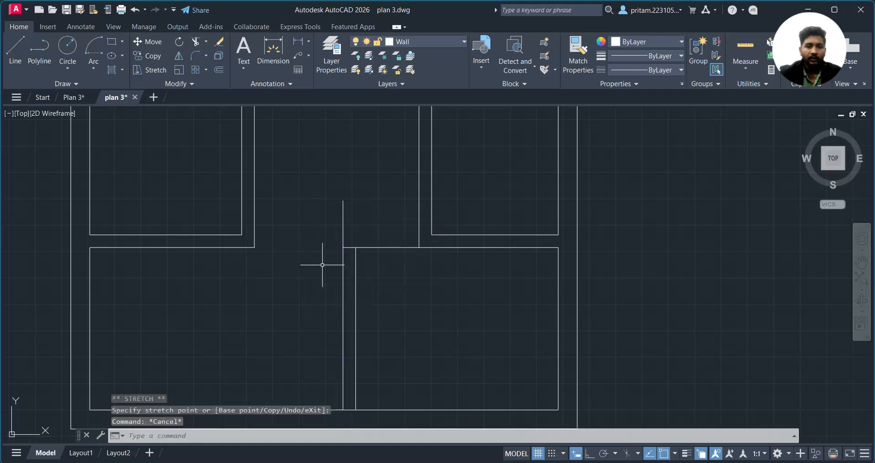
{"action": "key", "text": "ctrl+z"}
Turn Ortho on and stretch the study room wall's outer line straight up about 2' past the horizontal wall line
{"action": "left_click", "coordinate": [344, 259]}
{"action": "left_click", "coordinate": [326, 266]}
{"action": "left_click", "coordinate": [340, 254]}
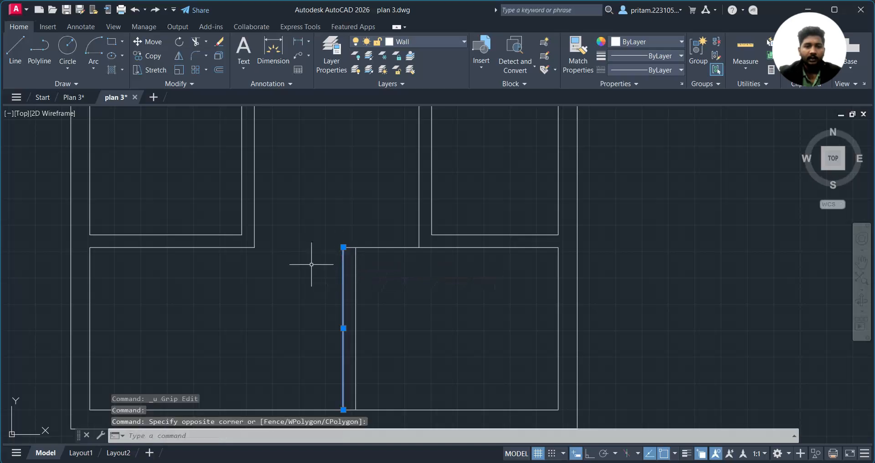
{"action": "left_click", "coordinate": [344, 248]}
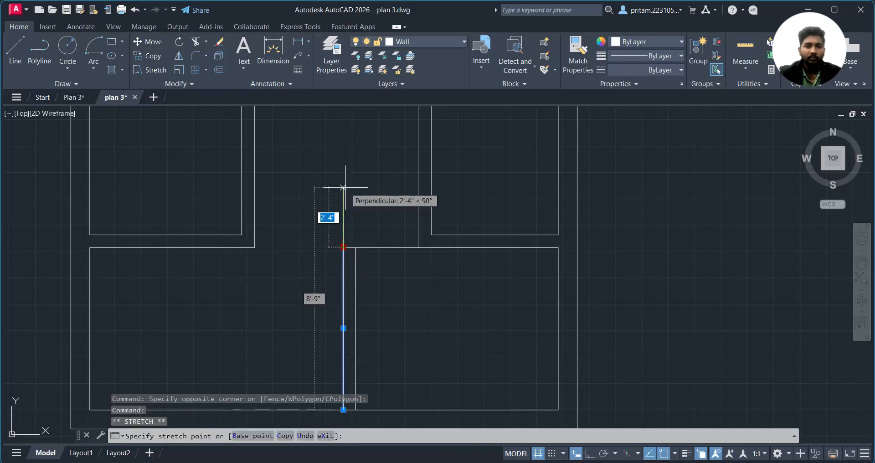
{"action": "left_click", "coordinate": [592, 454]}
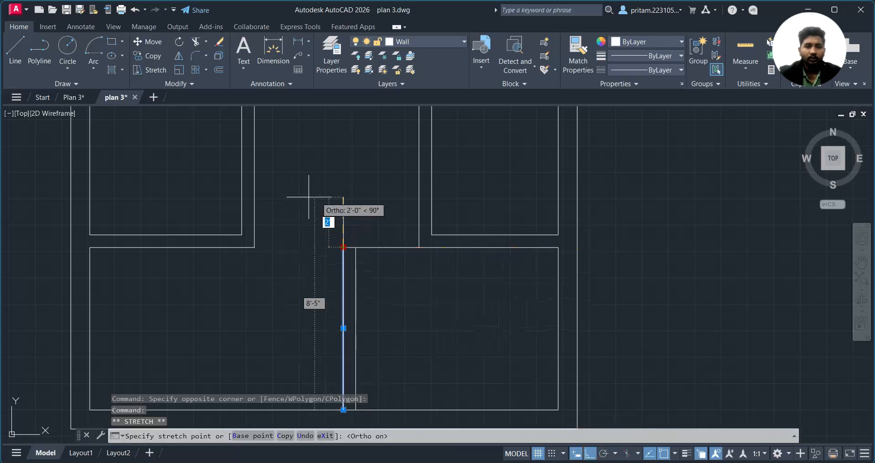
{"action": "left_click", "coordinate": [343, 202]}
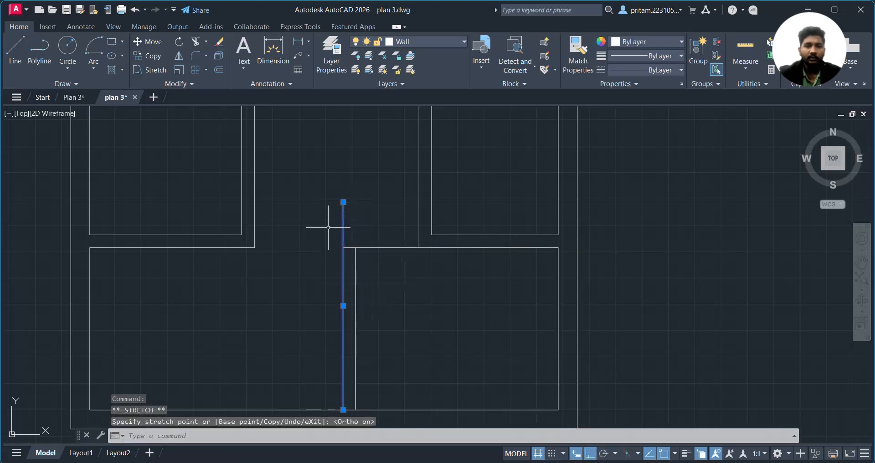
{"action": "key", "text": "Escape"}
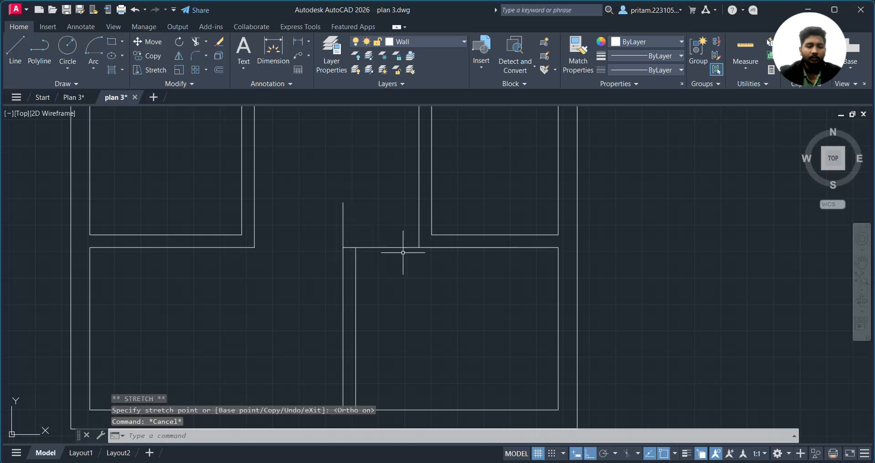
Extend the upper line of the toilet's bottom wall to the study room wall's outer line
{"action": "type", "text": "ex"}
{"action": "key", "text": "Return"}
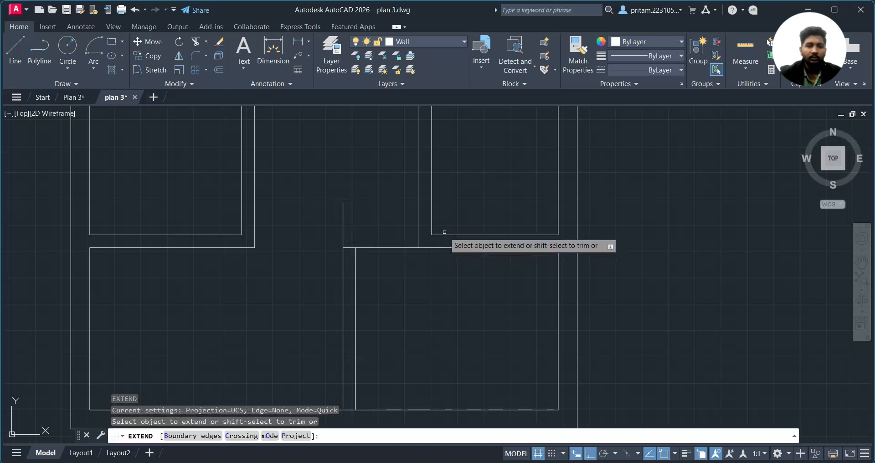
{"action": "left_click", "coordinate": [441, 235]}
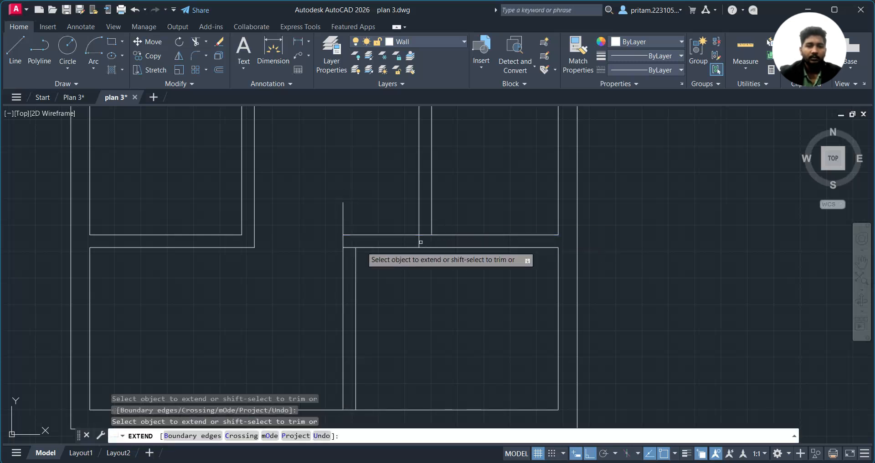
{"action": "key", "text": "Escape"}
Trim the overhanging lines at the study room wall's upper corner and the stub where the toilet's side wall crosses the horizontal wall
{"action": "type", "text": "tr"}
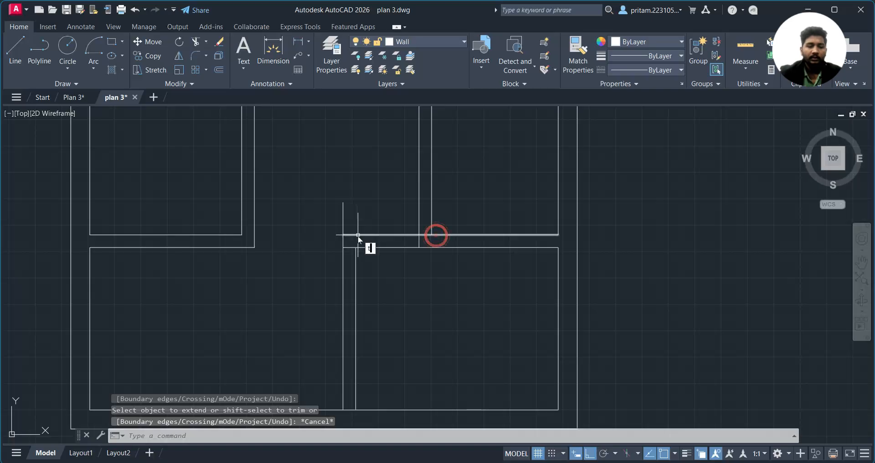
{"action": "key", "text": "Return"}
{"action": "mouse_move", "coordinate": [362, 229]}
{"action": "left_mouse_down"}
{"action": "mouse_move", "coordinate": [322, 228]}
{"action": "mouse_move", "coordinate": [350, 253]}
{"action": "left_mouse_up"}
{"action": "scroll", "coordinate": [405, 251], "scroll_direction": "down", "scroll_amount": 2}
{"action": "scroll", "coordinate": [388, 248], "scroll_direction": "up", "scroll_amount": 5}
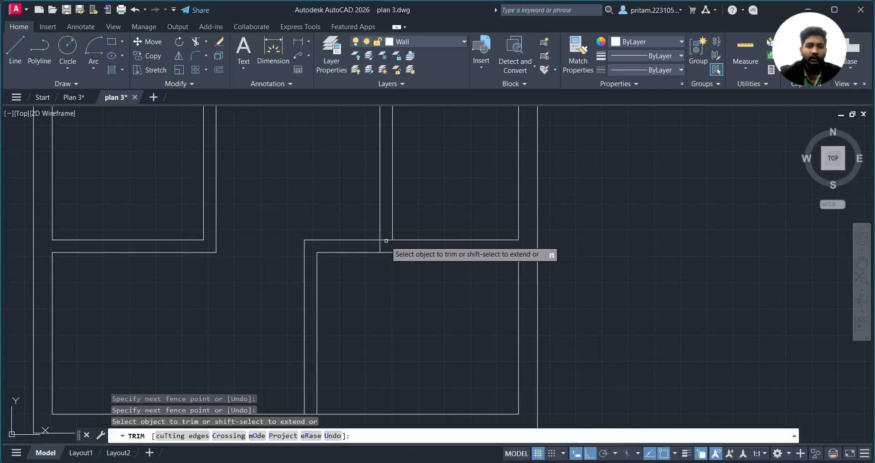
{"action": "left_click", "coordinate": [373, 247]}
{"action": "mouse_move", "coordinate": [373, 246]}
{"action": "left_mouse_down"}
{"action": "mouse_move", "coordinate": [364, 252]}
{"action": "mouse_move", "coordinate": [381, 248]}
{"action": "left_mouse_up"}
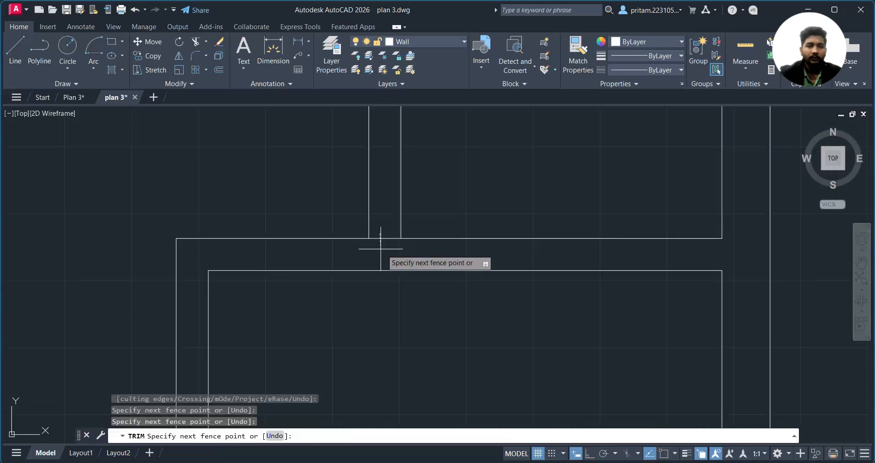
{"action": "scroll", "coordinate": [381, 248], "scroll_direction": "down", "scroll_amount": 4}
{"action": "key", "text": "Escape"}
{"action": "scroll", "coordinate": [341, 268], "scroll_direction": "up", "scroll_amount": 2}
{"action": "middle_click_drag", "start_coordinate": [340, 267], "coordinate": [406, 280]}
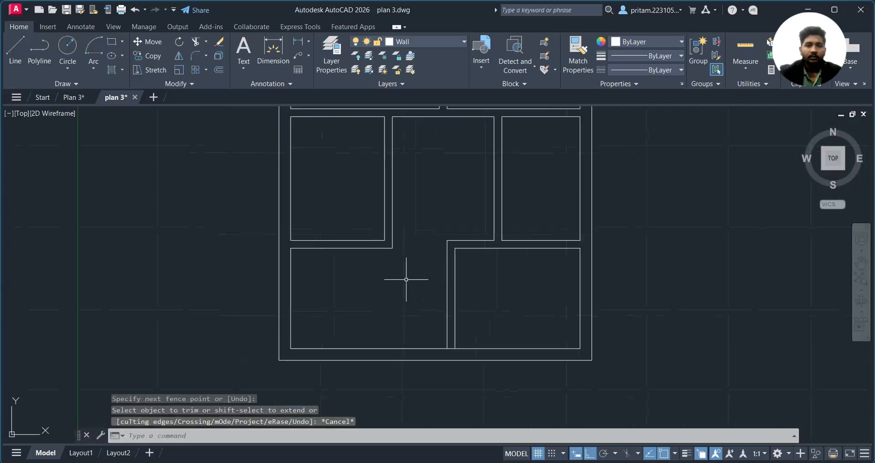
{"action": "middle_click_drag", "start_coordinate": [485, 267], "coordinate": [456, 280]}
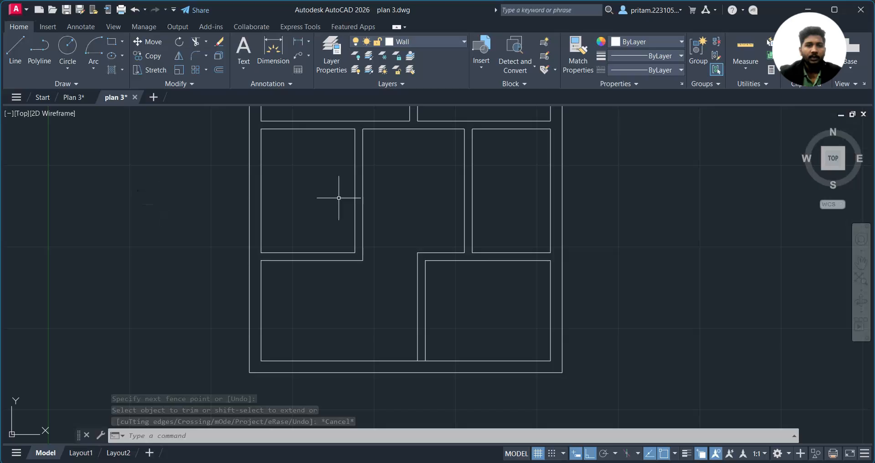
Switch to the reference plan to examine the wall between kitchen and stairs, and return to the working drawing
{"action": "left_click", "coordinate": [72, 97]}
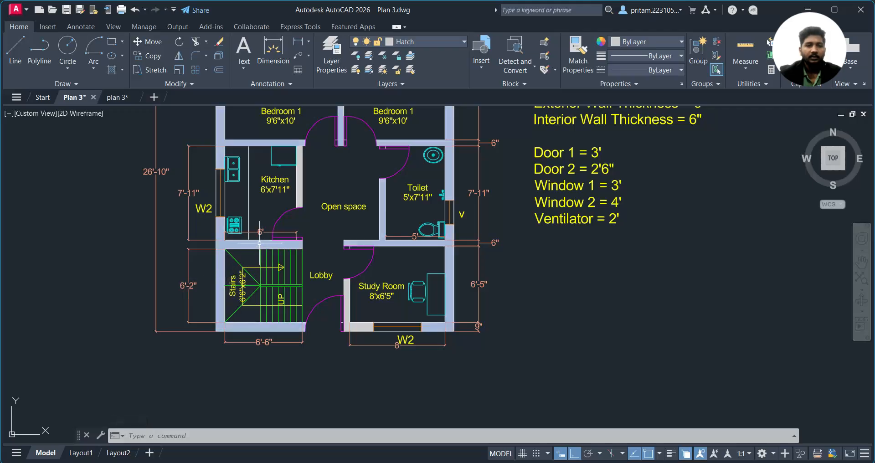
{"action": "scroll", "coordinate": [314, 262], "scroll_direction": "up", "scroll_amount": 3}
{"action": "scroll", "coordinate": [314, 262], "scroll_direction": "up", "scroll_amount": 2}
{"action": "scroll", "coordinate": [365, 260], "scroll_direction": "down", "scroll_amount": 4}
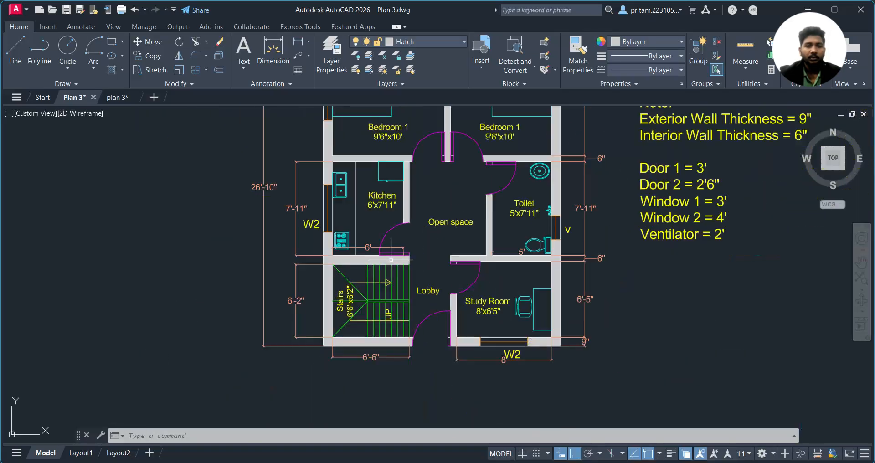
{"action": "scroll", "coordinate": [389, 260], "scroll_direction": "up", "scroll_amount": 3}
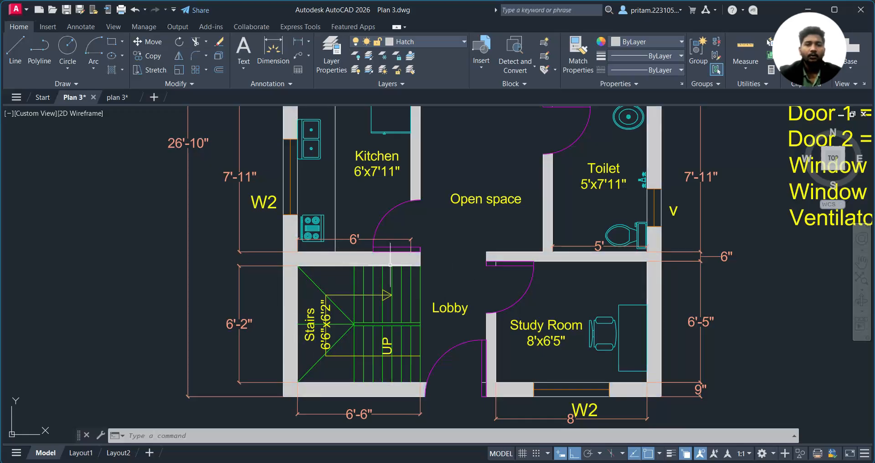
{"action": "left_click", "coordinate": [110, 98]}
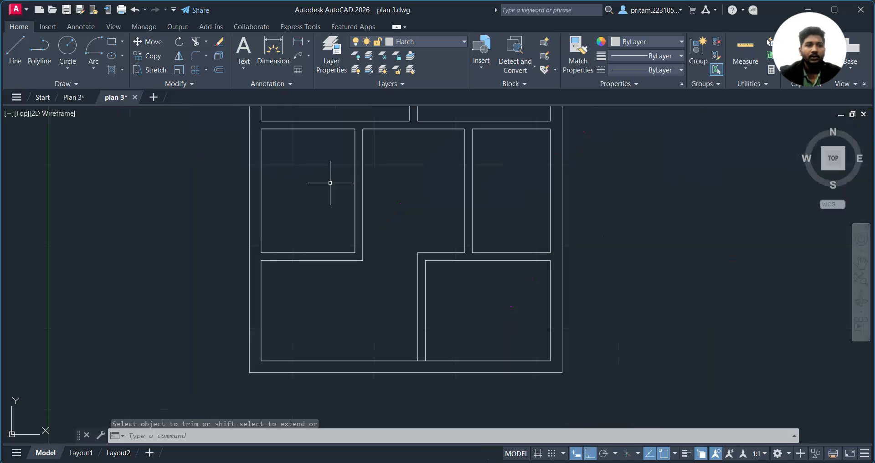
{"action": "scroll", "coordinate": [344, 275], "scroll_direction": "up", "scroll_amount": 2}
{"action": "scroll", "coordinate": [342, 277], "scroll_direction": "down", "scroll_amount": 4}
{"action": "scroll", "coordinate": [342, 277], "scroll_direction": "up", "scroll_amount": 2}
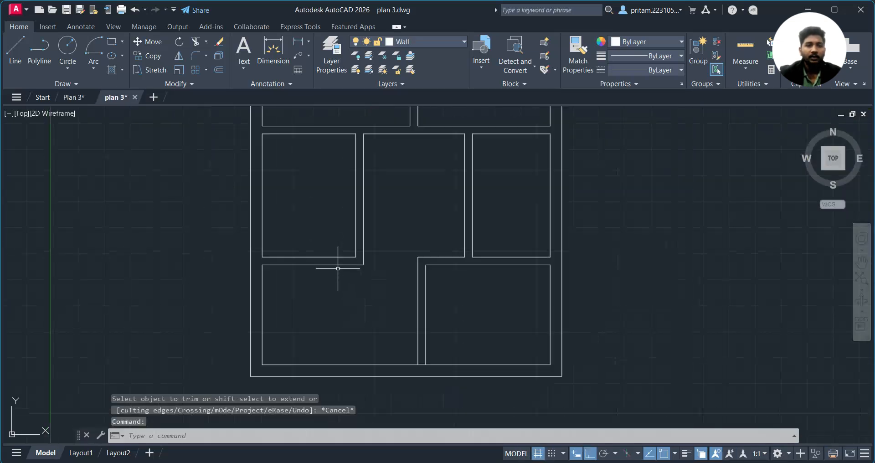
Delete the lower line of the kitchen's bottom wall and replace it with a 9" downward offset of the wall's upper line
{"action": "left_click", "coordinate": [317, 265]}
{"action": "left_click", "coordinate": [317, 272]}
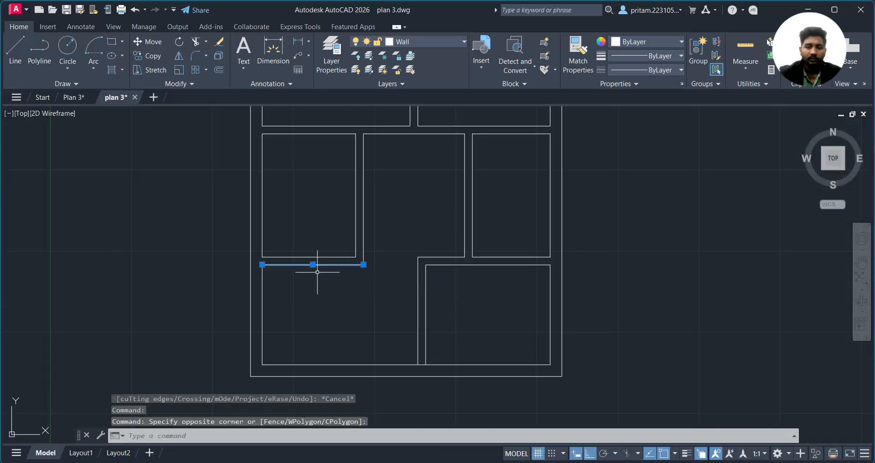
{"action": "key", "text": "Delete"}
{"action": "type", "text": "o"}
{"action": "key", "text": "Return"}
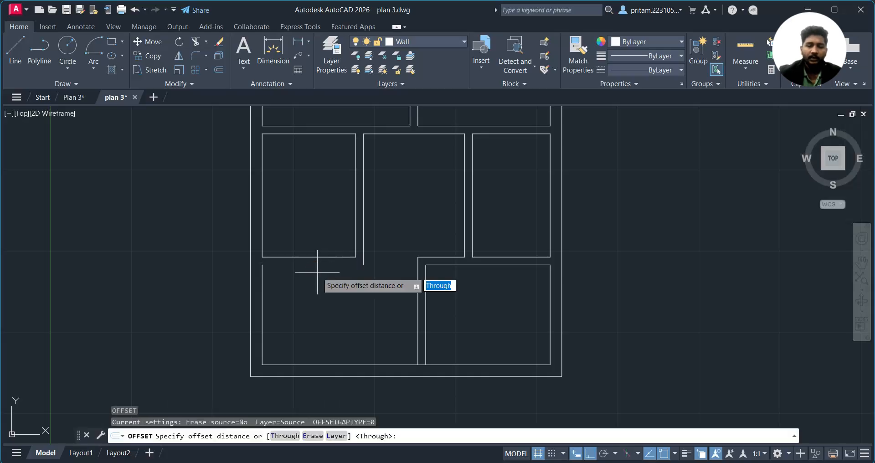
{"action": "type", "text": "9\""}
{"action": "key", "text": "Return"}
{"action": "left_click", "coordinate": [322, 257]}
{"action": "left_click", "coordinate": [322, 286]}
{"action": "scroll", "coordinate": [339, 278], "scroll_direction": "up", "scroll_amount": 4}
{"action": "scroll", "coordinate": [340, 278], "scroll_direction": "up", "scroll_amount": 2}
{"action": "key", "text": "Escape"}
Stretch the outer line of the kitchen's right wall straight down by about 1'-3"
{"action": "left_click", "coordinate": [463, 198]}
{"action": "left_click", "coordinate": [424, 226]}
{"action": "left_click", "coordinate": [432, 223]}
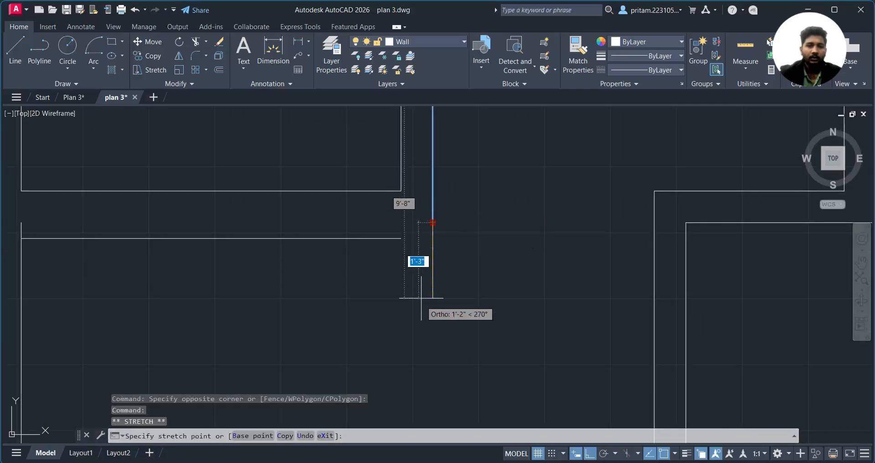
{"action": "left_click", "coordinate": [433, 300]}
{"action": "key", "text": "Escape"}
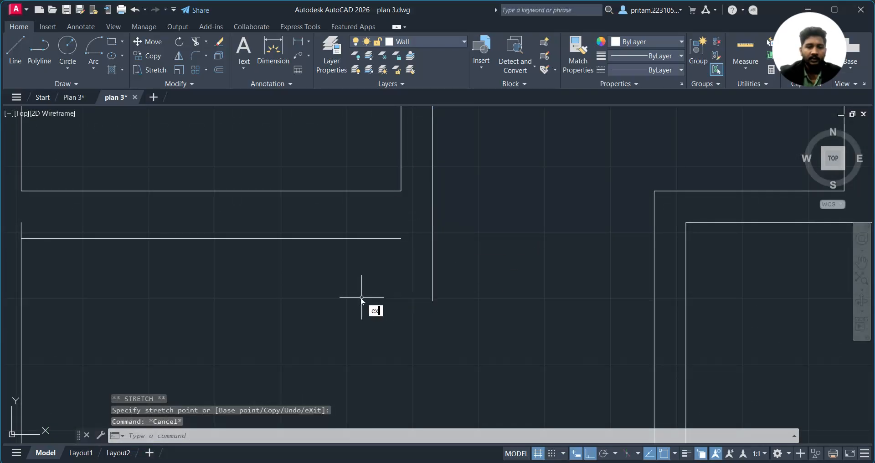
Extend the new 9" offset line to the outer line of the kitchen's right wall and trim the overhanging wall ends
{"action": "key", "text": "Return"}
{"action": "mouse_move", "coordinate": [362, 232]}
{"action": "left_mouse_down"}
{"action": "mouse_move", "coordinate": [378, 244]}
{"action": "mouse_move", "coordinate": [378, 275]}
{"action": "left_mouse_up"}
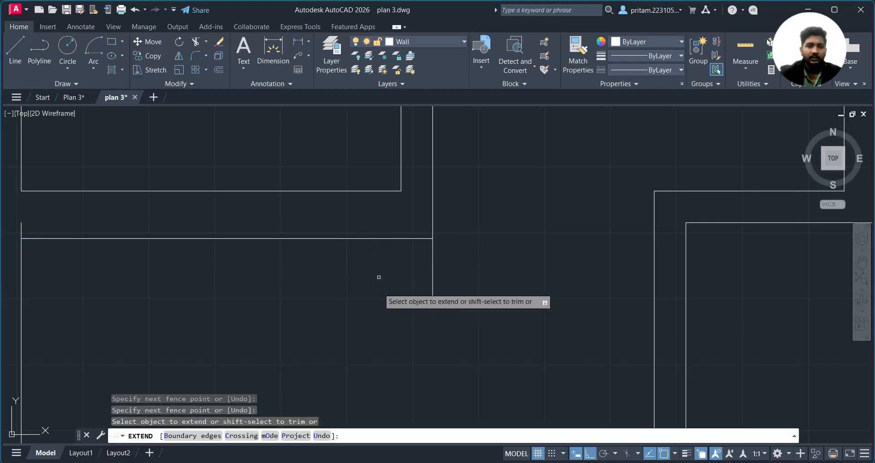
{"action": "key", "text": "Escape"}
{"action": "key", "text": "Return"}
{"action": "left_click_drag", "start_coordinate": [439, 285], "coordinate": [391, 294]}
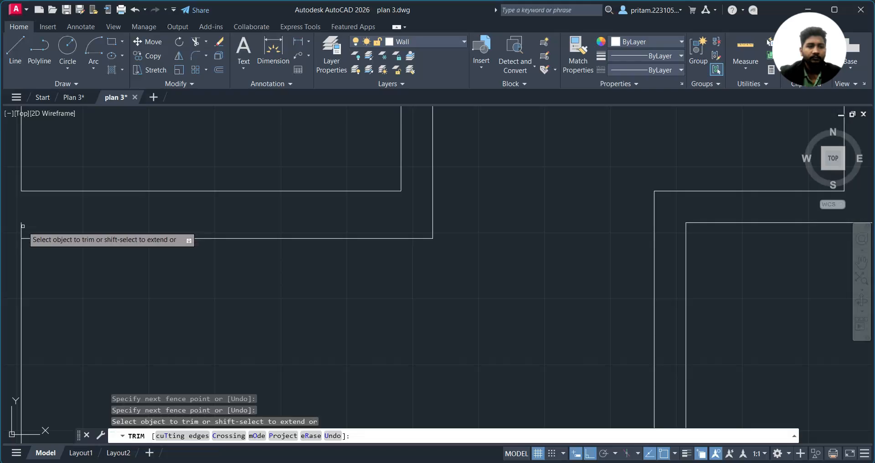
{"action": "scroll", "coordinate": [197, 224], "scroll_direction": "down", "scroll_amount": 3}
{"action": "key", "text": "Escape"}
{"action": "scroll", "coordinate": [203, 248], "scroll_direction": "up", "scroll_amount": 2}
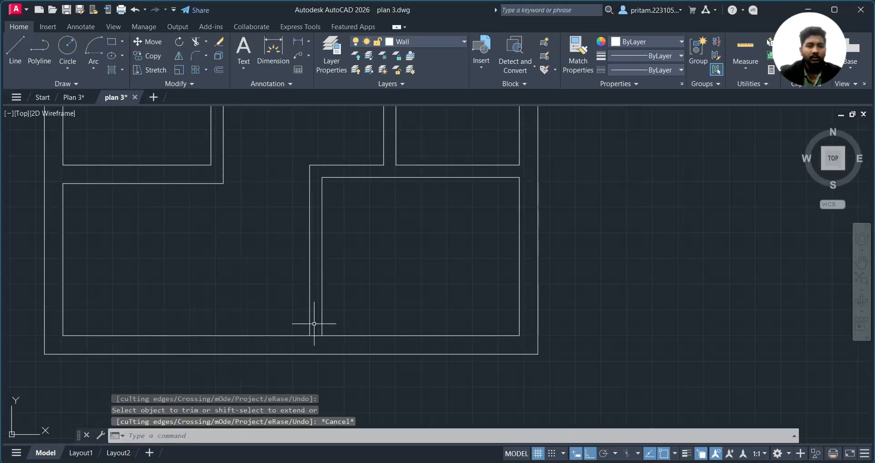
Extend both lines of the study room's left wall down to the outer line of the bottom exterior wall
{"action": "middle_click_drag", "start_coordinate": [327, 325], "coordinate": [252, 308]}
{"action": "type", "text": "tr"}
{"action": "key", "text": "Return"}
{"action": "key", "text": "Escape"}
{"action": "type", "text": "e"}
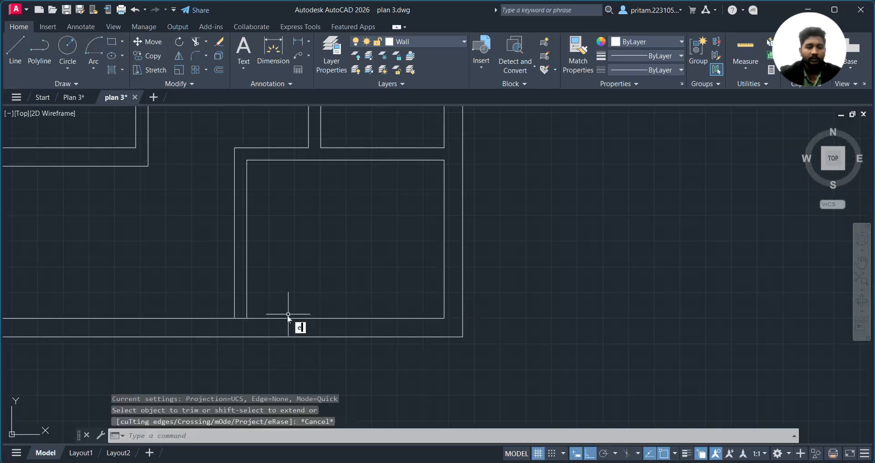
{"action": "type", "text": "x"}
{"action": "key", "text": "Return"}
{"action": "left_click_drag", "start_coordinate": [280, 298], "coordinate": [204, 304]}
{"action": "scroll", "coordinate": [276, 338], "scroll_direction": "down", "scroll_amount": 4}
{"action": "key", "text": "Escape"}
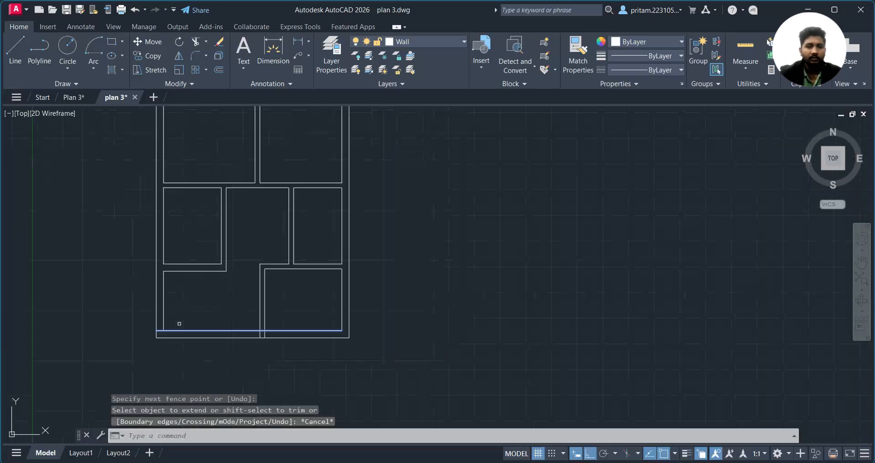
{"action": "middle_click_drag", "start_coordinate": [209, 288], "coordinate": [273, 286]}
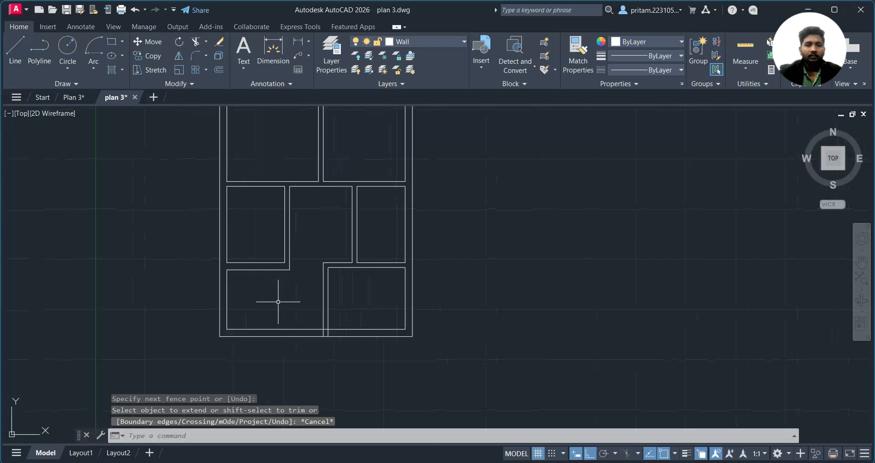
Extend both lines of the kitchen's right wall down to the outer line of the bottom exterior wall
{"action": "scroll", "coordinate": [278, 301], "scroll_direction": "up", "scroll_amount": 2}
{"action": "scroll", "coordinate": [301, 360], "scroll_direction": "up", "scroll_amount": 2}
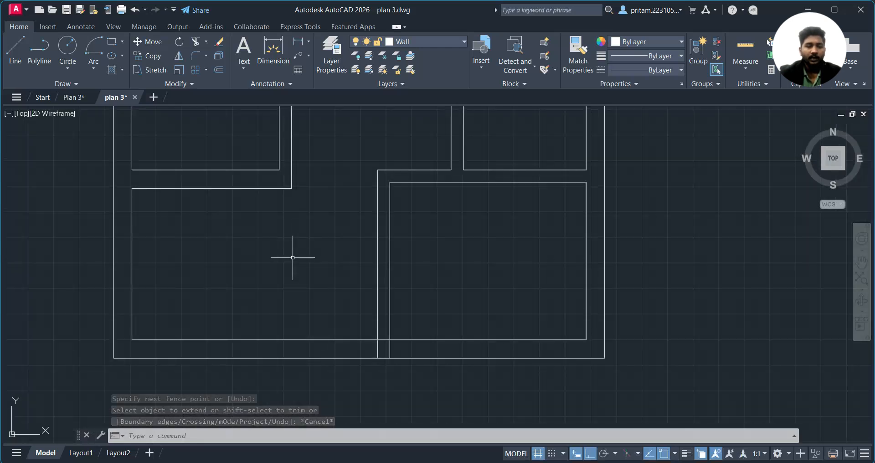
{"action": "key", "text": "space"}
{"action": "mouse_move", "coordinate": [302, 155]}
{"action": "left_mouse_down"}
{"action": "mouse_move", "coordinate": [227, 149]}
{"action": "mouse_move", "coordinate": [313, 154]}
{"action": "left_mouse_up"}
{"action": "left_click", "coordinate": [282, 184]}
{"action": "left_click_drag", "start_coordinate": [324, 266], "coordinate": [246, 294]}
{"action": "key", "text": "Escape"}
Trim the extended kitchen wall lines across the stairs area, keeping only the short pieces within the bottom exterior wall
{"action": "type", "text": "tr"}
{"action": "key", "text": "space"}
{"action": "mouse_move", "coordinate": [313, 273]}
{"action": "left_mouse_down"}
{"action": "mouse_move", "coordinate": [216, 291]}
{"action": "mouse_move", "coordinate": [268, 296]}
{"action": "left_mouse_up"}
{"action": "scroll", "coordinate": [269, 295], "scroll_direction": "down", "scroll_amount": 5}
{"action": "key", "text": "Escape"}
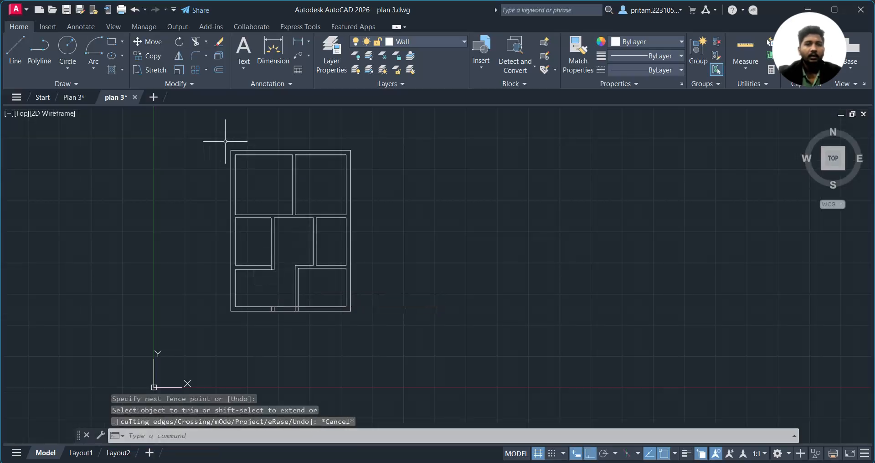
Check the room layout and the door and window notes in the reference plan, and return to the working drawing
{"action": "left_click", "coordinate": [74, 97]}
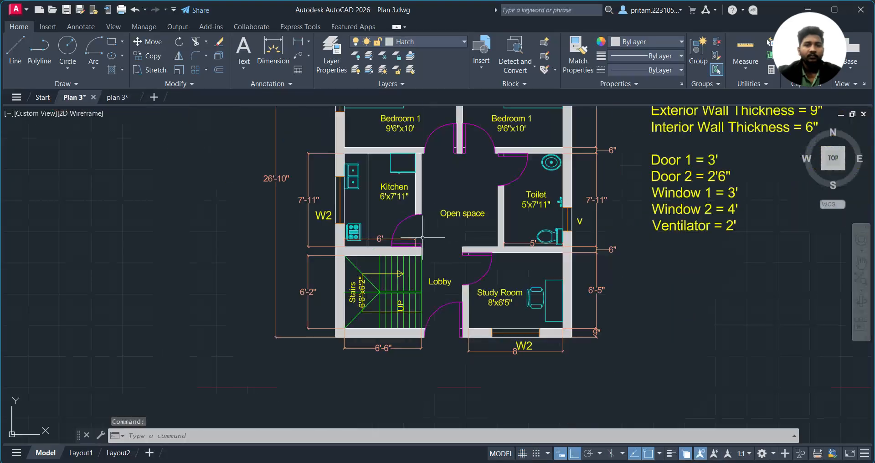
{"action": "mouse_move", "coordinate": [426, 272]}
{"action": "middle_mouse_down"}
{"action": "mouse_move", "coordinate": [219, 261]}
{"action": "mouse_move", "coordinate": [280, 311]}
{"action": "middle_mouse_up"}
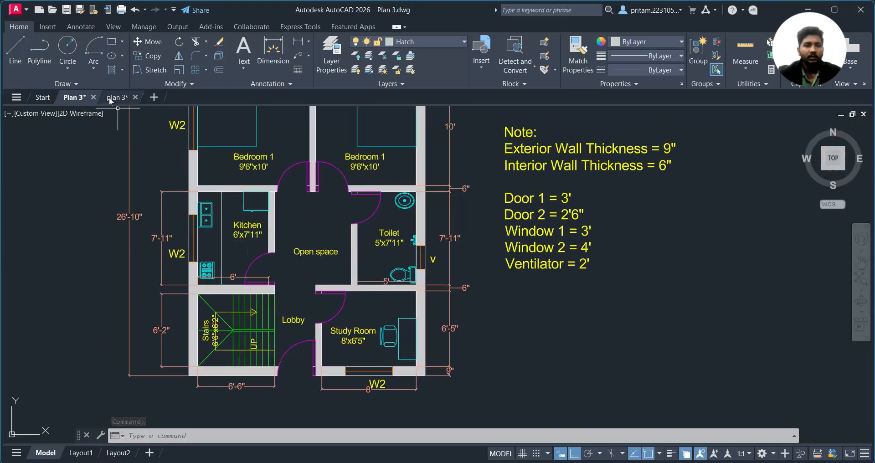
{"action": "mouse_move", "coordinate": [110, 98]}
{"action": "left_click", "coordinate": [38, 184]}
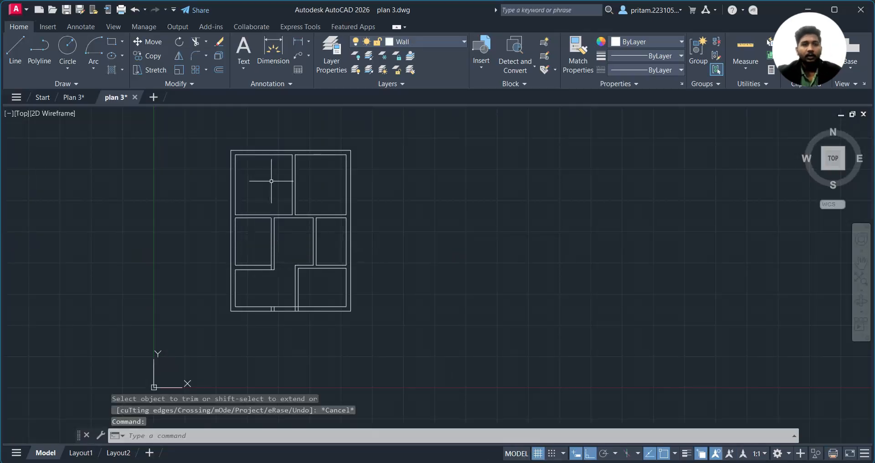
{"action": "middle_click_drag", "start_coordinate": [241, 246], "coordinate": [269, 246]}
{"action": "scroll", "coordinate": [270, 235], "scroll_direction": "up", "scroll_amount": 2}
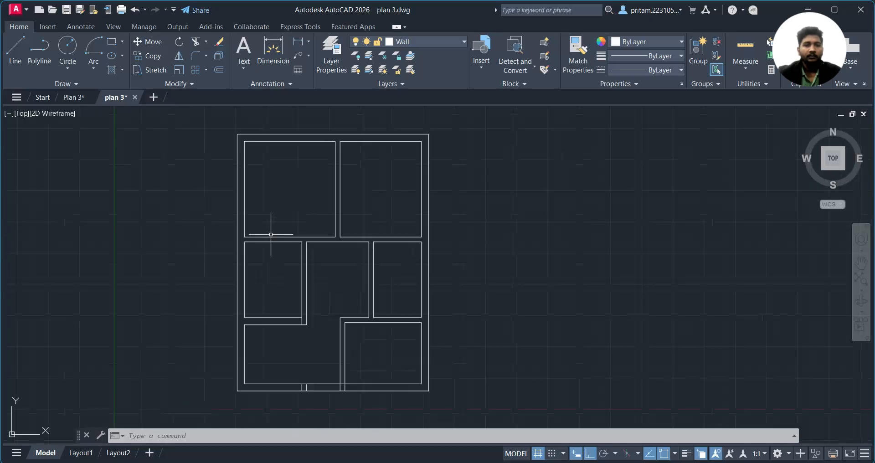
{"action": "scroll", "coordinate": [303, 248], "scroll_direction": "up", "scroll_amount": 4}
{"action": "scroll", "coordinate": [385, 256], "scroll_direction": "down", "scroll_amount": 2}
{"action": "scroll", "coordinate": [371, 246], "scroll_direction": "down", "scroll_amount": 2}
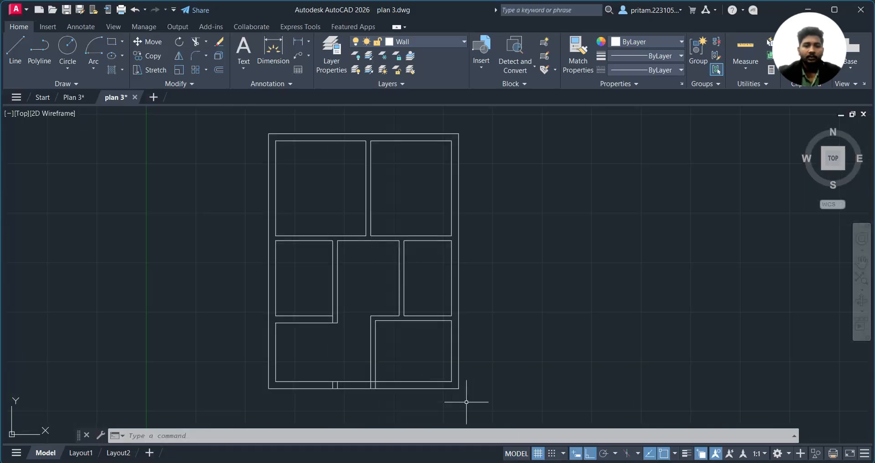
Switch to the Canva floor plan notes and review the units, limits and layer creation sections
{"action": "key", "text": "alt+Tab"}
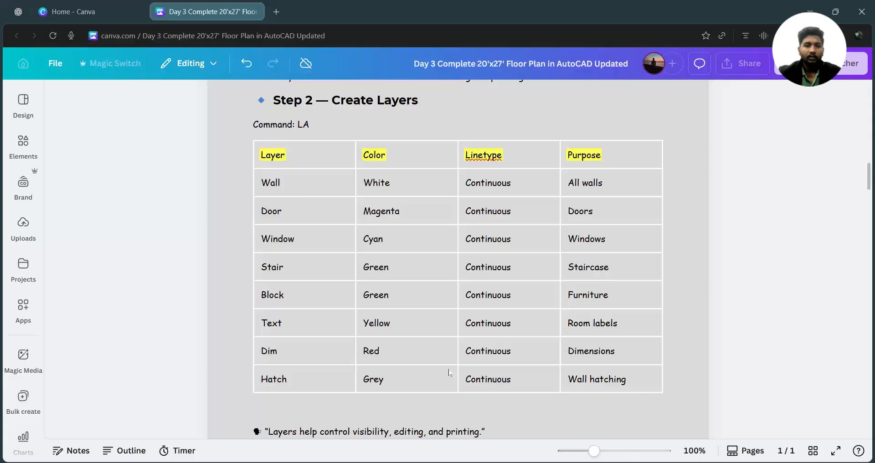
{"action": "scroll", "coordinate": [351, 288], "scroll_direction": "up", "scroll_amount": 6}
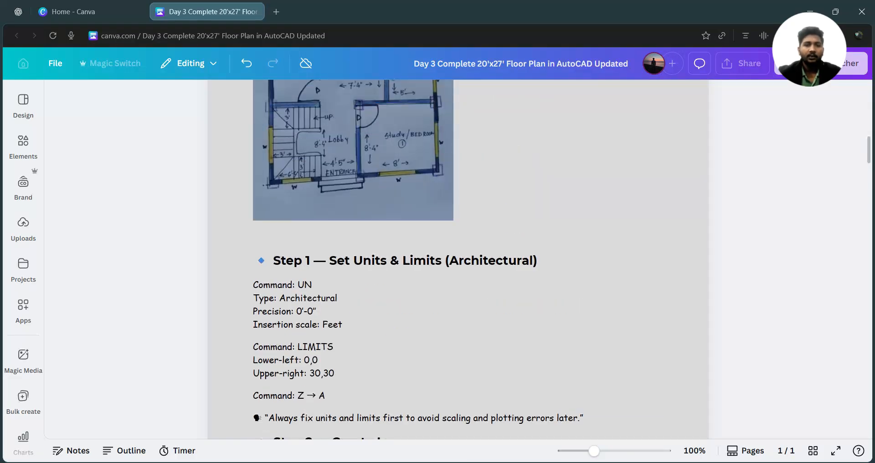
{"action": "scroll", "coordinate": [458, 260], "scroll_direction": "down", "scroll_amount": 4}
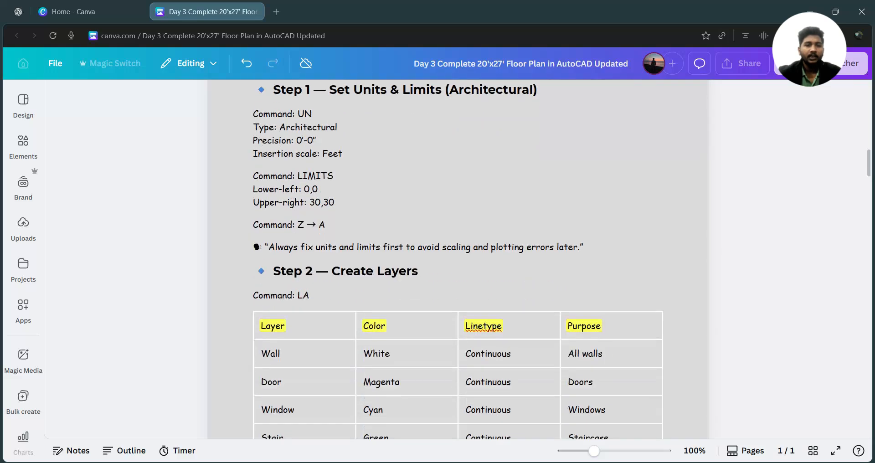
{"action": "scroll", "coordinate": [458, 259], "scroll_direction": "down", "scroll_amount": 7}
{"action": "scroll", "coordinate": [458, 260], "scroll_direction": "up", "scroll_amount": 2}
{"action": "scroll", "coordinate": [458, 260], "scroll_direction": "down", "scroll_amount": 5}
Switch back to AutoCAD and check the list of layers available in the drawing
{"action": "key", "text": "alt+Tab"}
{"action": "left_click", "coordinate": [414, 46]}
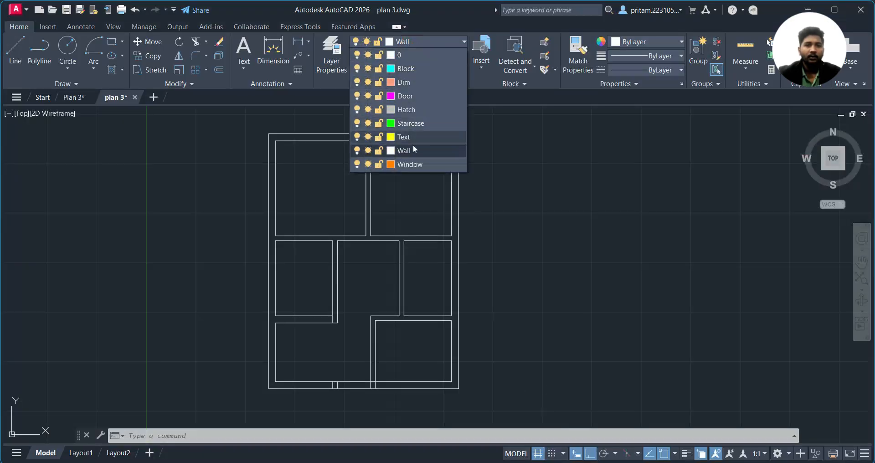
{"action": "left_click", "coordinate": [597, 182]}
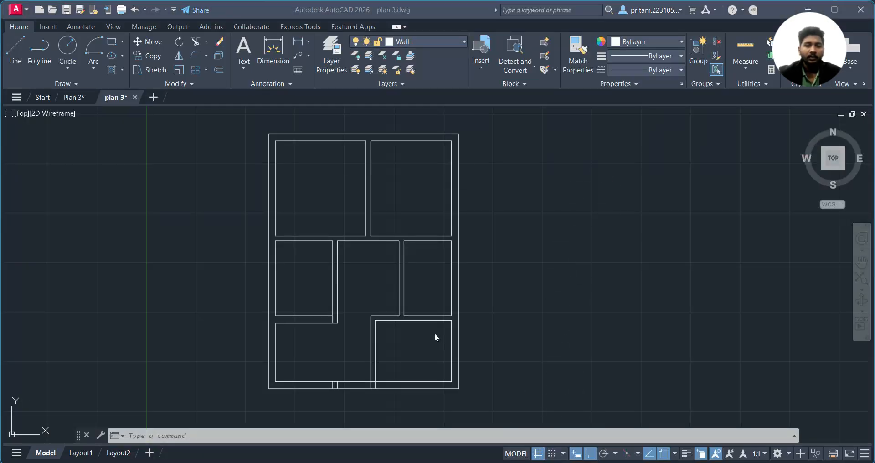
Switch to the Canva notes and read the room-by-room layout section with the room sizes
{"action": "key", "text": "alt+Tab"}
{"action": "scroll", "coordinate": [458, 260], "scroll_direction": "down", "scroll_amount": 1}
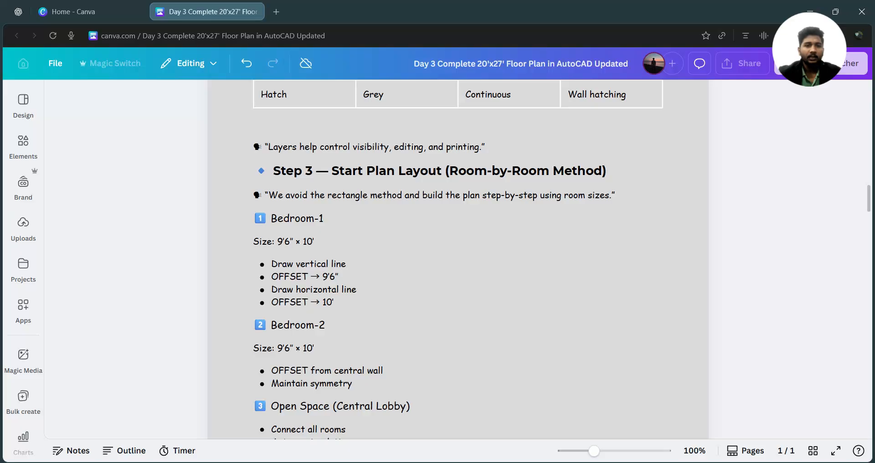
{"action": "scroll", "coordinate": [458, 260], "scroll_direction": "down", "scroll_amount": 1}
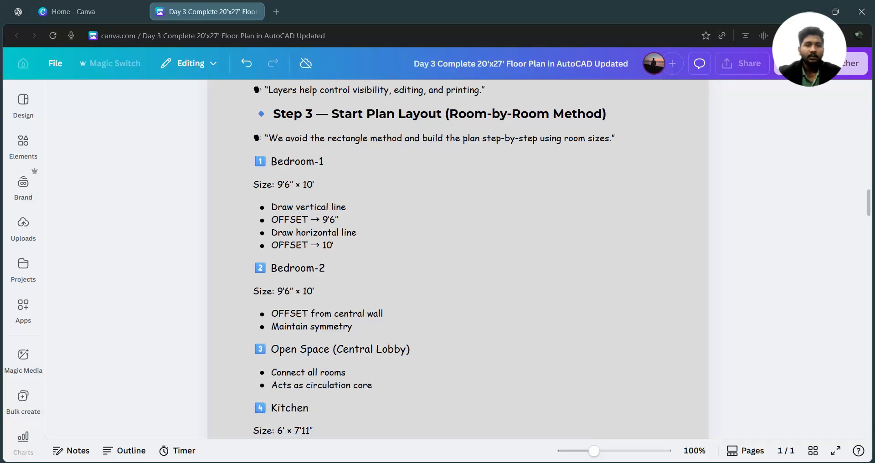
{"action": "scroll", "coordinate": [458, 260], "scroll_direction": "down", "scroll_amount": 2}
{"action": "scroll", "coordinate": [458, 260], "scroll_direction": "up", "scroll_amount": 1}
{"action": "scroll", "coordinate": [457, 260], "scroll_direction": "down", "scroll_amount": 3}
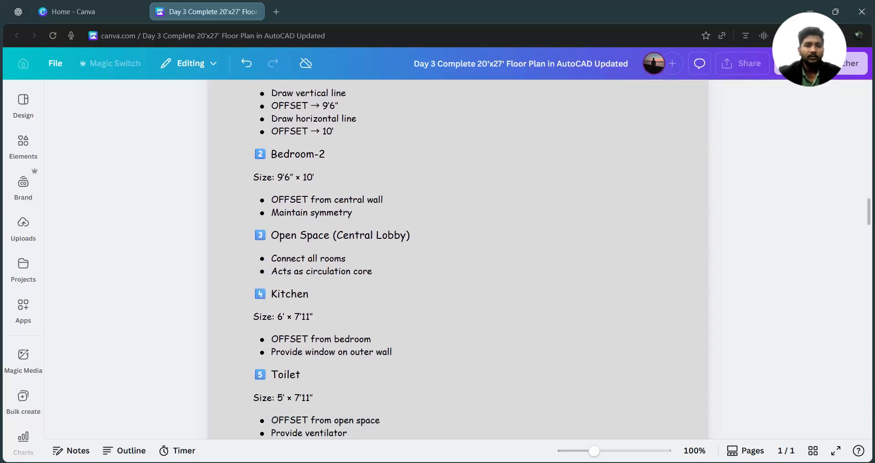
{"action": "scroll", "coordinate": [458, 259], "scroll_direction": "down", "scroll_amount": 2}
{"action": "scroll", "coordinate": [458, 260], "scroll_direction": "down", "scroll_amount": 4}
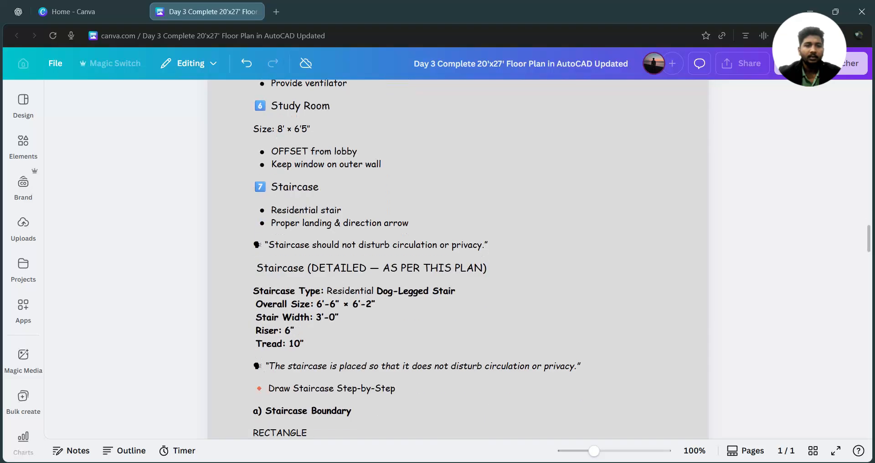
Read the detailed dog-legged staircase specification and its step-by-step drawing instructions in the notes
{"action": "scroll", "coordinate": [457, 260], "scroll_direction": "up", "scroll_amount": 3}
{"action": "scroll", "coordinate": [458, 260], "scroll_direction": "down", "scroll_amount": 2}
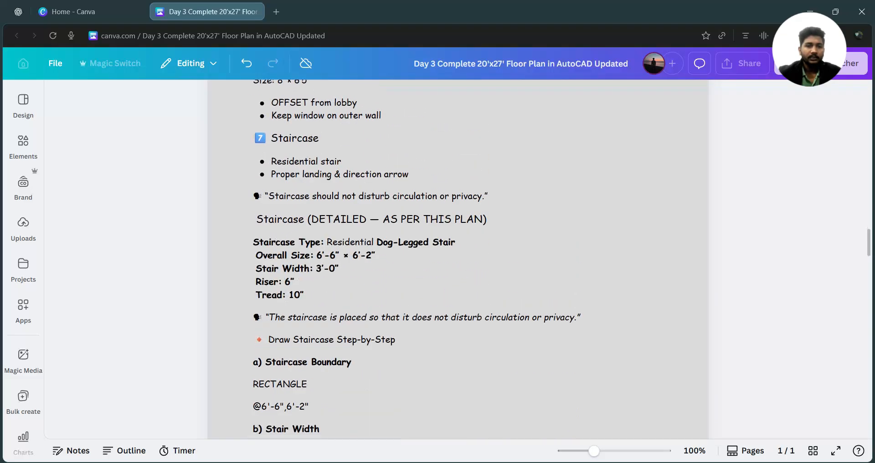
{"action": "scroll", "coordinate": [458, 260], "scroll_direction": "down", "scroll_amount": 1}
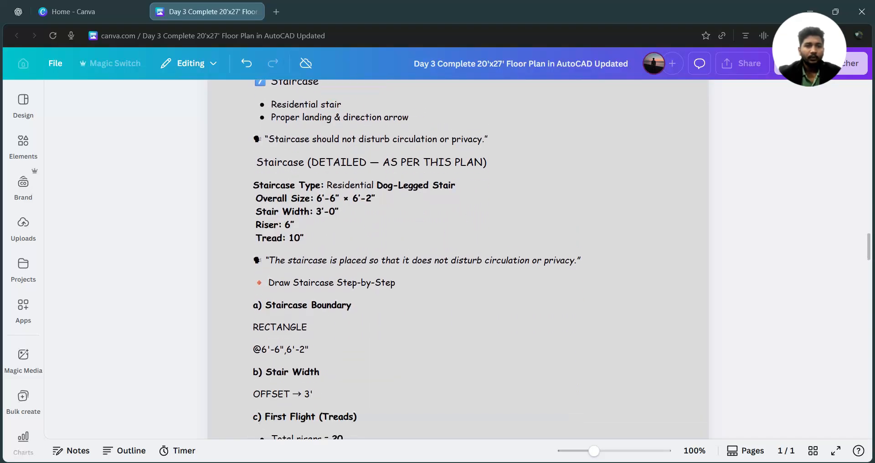
{"action": "scroll", "coordinate": [344, 250], "scroll_direction": "down", "scroll_amount": 13}
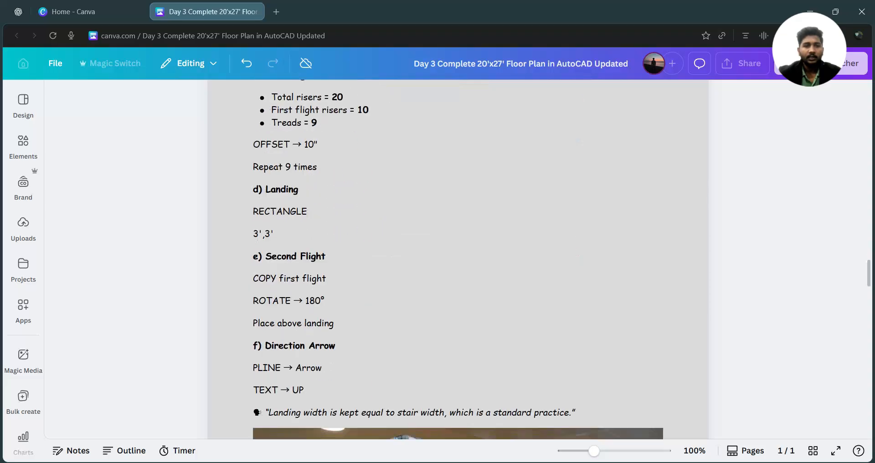
{"action": "scroll", "coordinate": [343, 250], "scroll_direction": "up", "scroll_amount": 15}
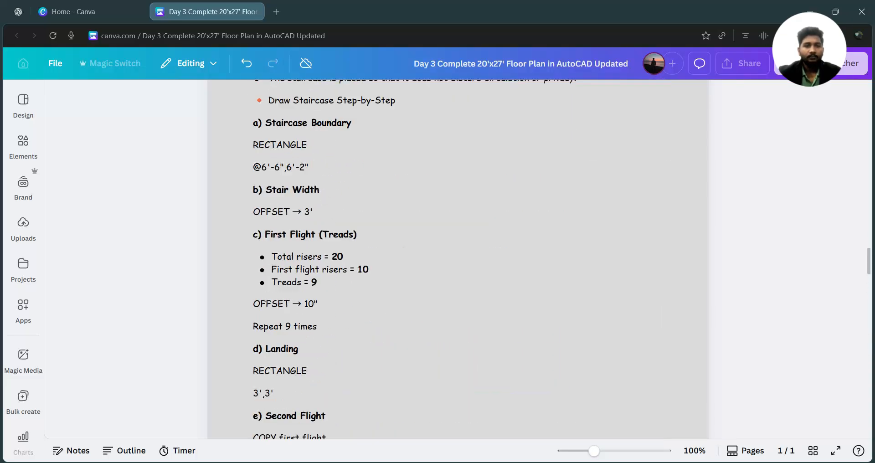
{"action": "scroll", "coordinate": [458, 259], "scroll_direction": "up", "scroll_amount": 1}
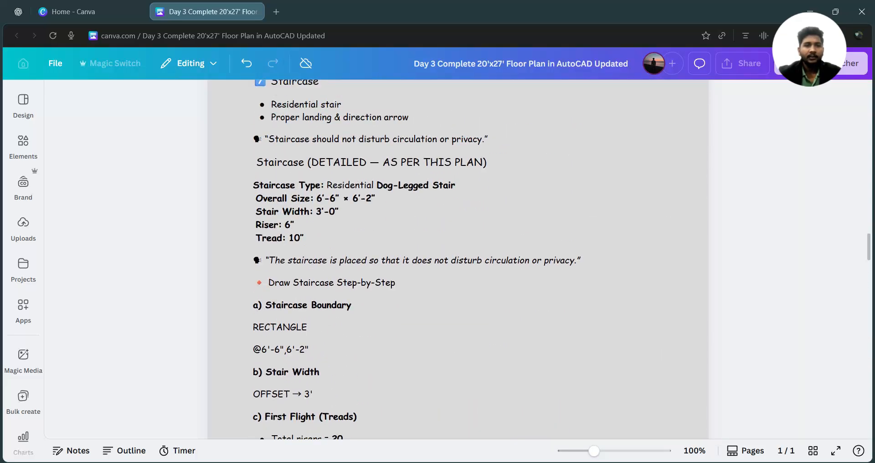
{"action": "scroll", "coordinate": [458, 260], "scroll_direction": "up", "scroll_amount": 1}
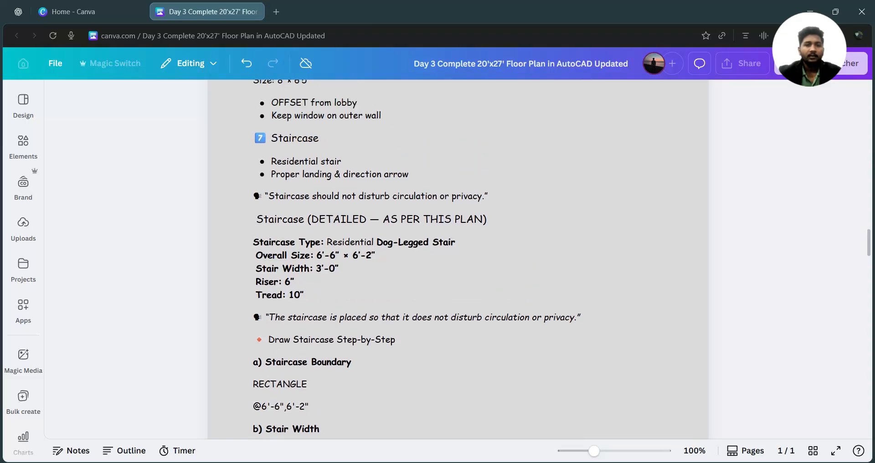
{"action": "scroll", "coordinate": [458, 260], "scroll_direction": "down", "scroll_amount": 2}
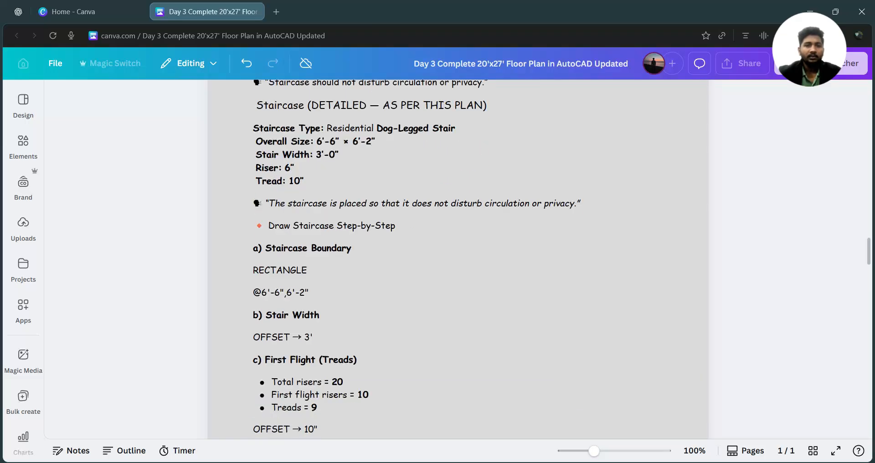
Examine the staircase photo and the dog-legged staircase calculation diagram, enlarging the page to 137%
{"action": "scroll", "coordinate": [391, 318], "scroll_direction": "down", "scroll_amount": 15}
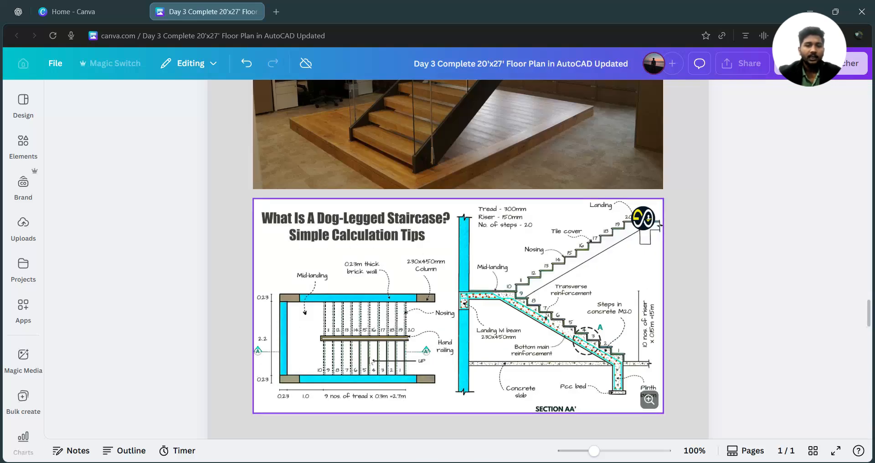
{"action": "scroll", "coordinate": [384, 365], "scroll_direction": "down", "scroll_amount": 1}
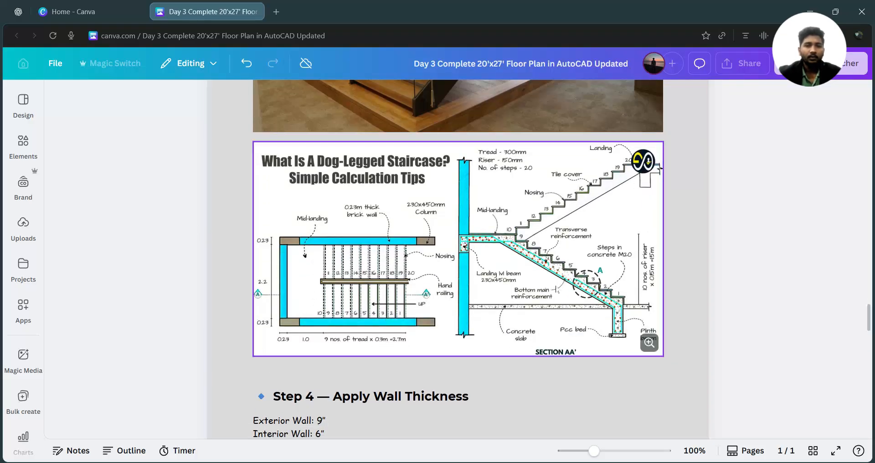
{"action": "scroll", "coordinate": [418, 342], "scroll_direction": "up", "scroll_amount": 5}
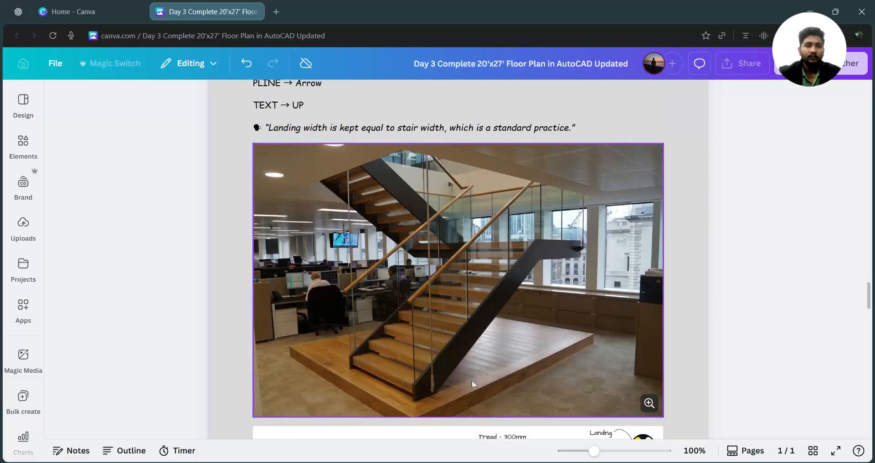
{"action": "scroll", "coordinate": [471, 385], "scroll_direction": "down", "scroll_amount": 1}
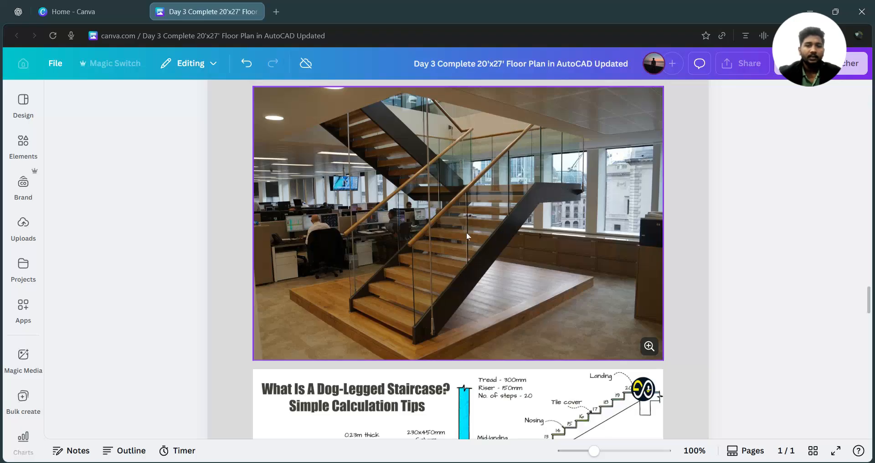
{"action": "scroll", "coordinate": [469, 271], "scroll_direction": "down", "scroll_amount": 3}
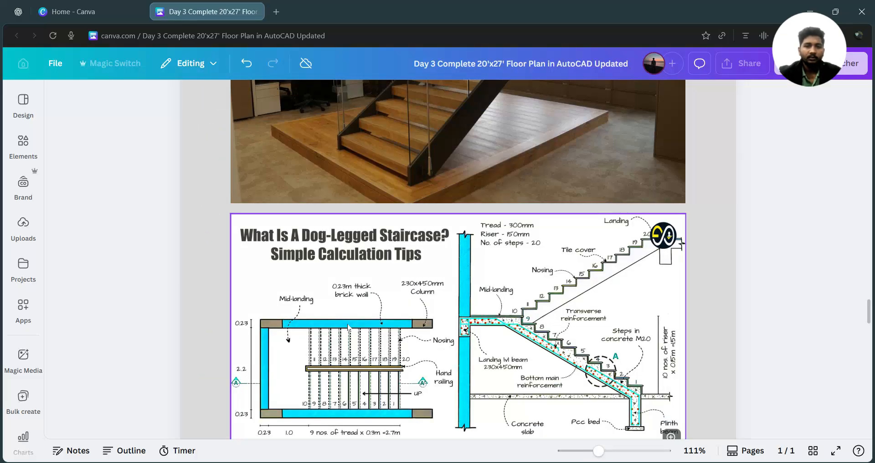
{"action": "scroll", "coordinate": [348, 327], "scroll_direction": "down", "scroll_amount": 3}
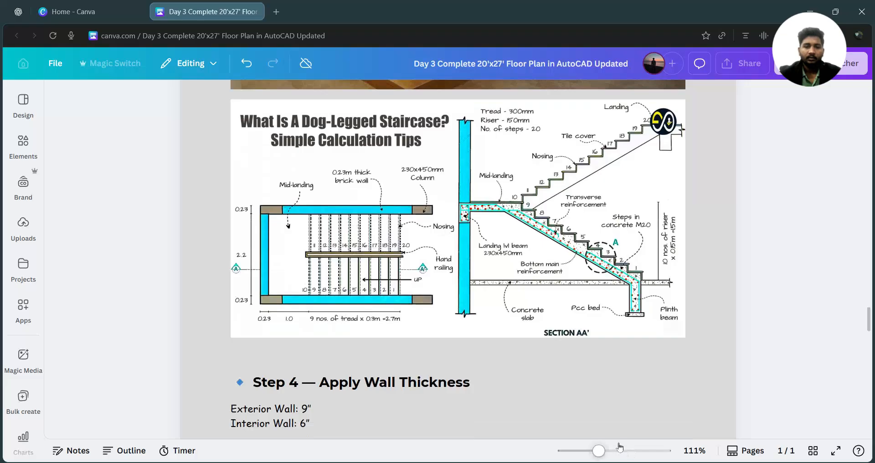
{"action": "left_click", "coordinate": [609, 452]}
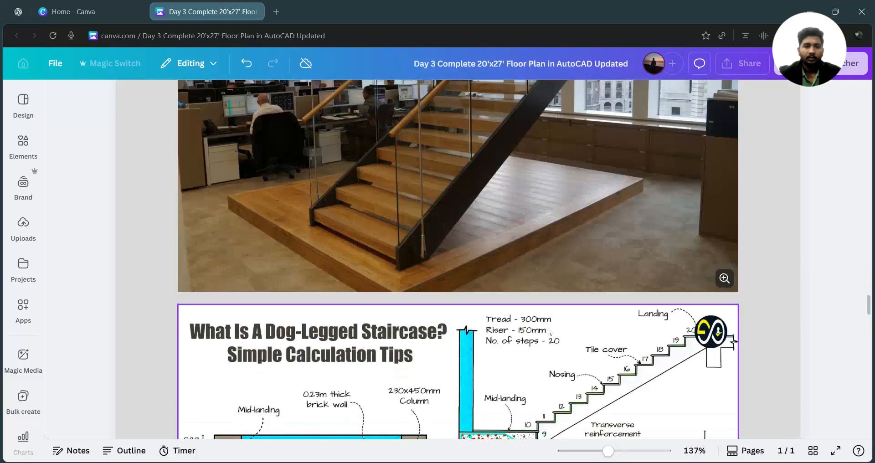
{"action": "scroll", "coordinate": [336, 313], "scroll_direction": "up", "scroll_amount": 2}
{"action": "scroll", "coordinate": [295, 218], "scroll_direction": "up", "scroll_amount": 2}
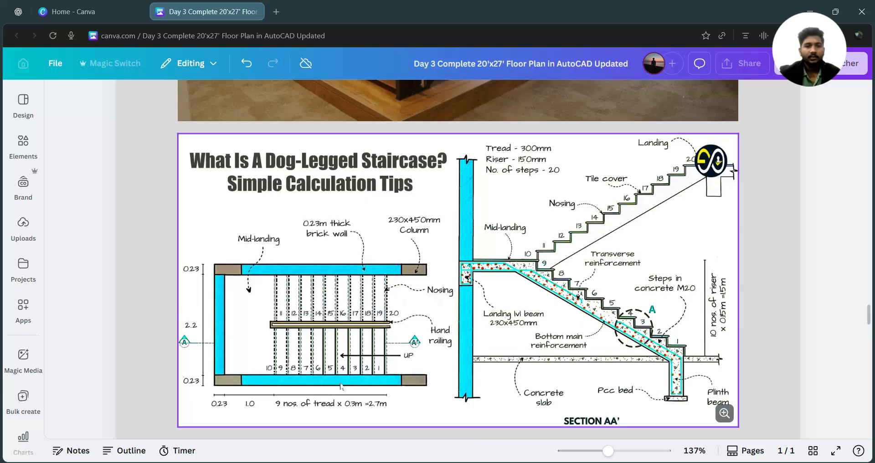
Switch to the finished Plan 3 drawing in AutoCAD and examine the staircase beside the lobby
{"action": "mouse_move", "coordinate": [611, 461]}
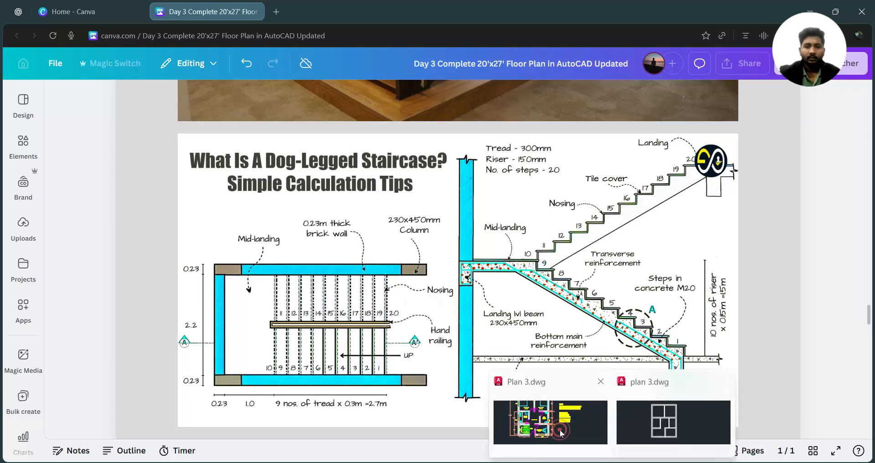
{"action": "left_click", "coordinate": [557, 424]}
{"action": "scroll", "coordinate": [242, 351], "scroll_direction": "up", "scroll_amount": 4}
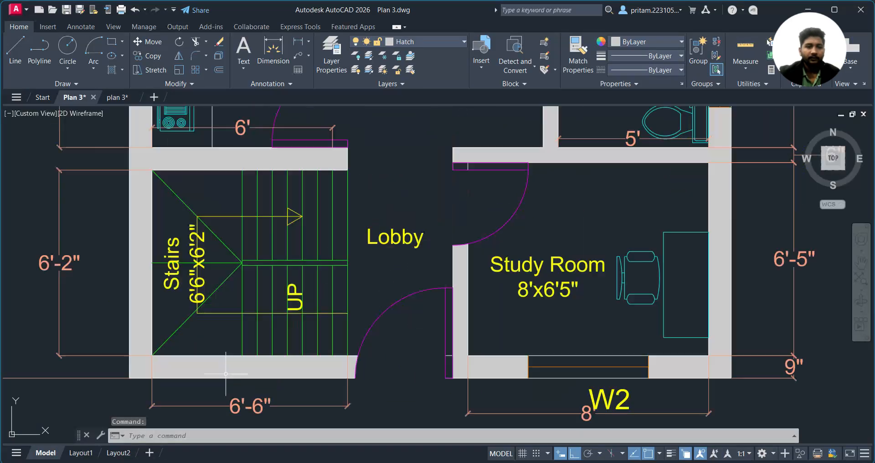
{"action": "mouse_move", "coordinate": [270, 311]}
{"action": "middle_mouse_down"}
{"action": "mouse_move", "coordinate": [352, 343]}
{"action": "mouse_move", "coordinate": [355, 331]}
{"action": "mouse_move", "coordinate": [388, 311]}
{"action": "middle_mouse_up"}
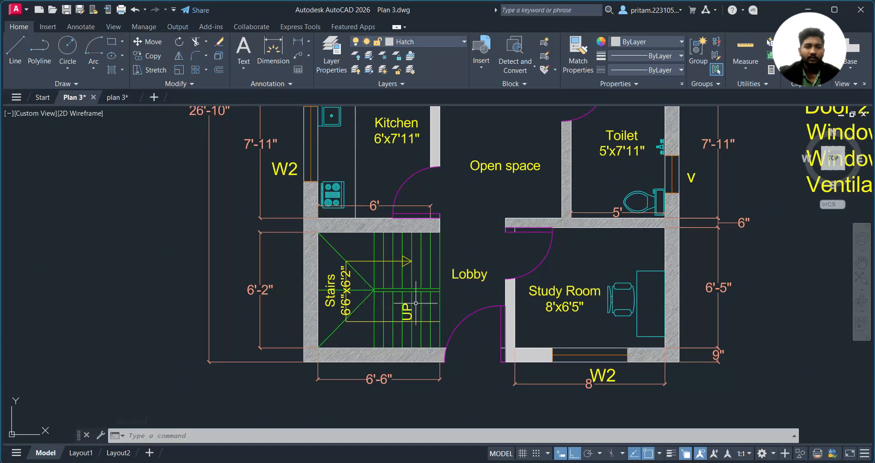
{"action": "scroll", "coordinate": [415, 303], "scroll_direction": "up", "scroll_amount": 2}
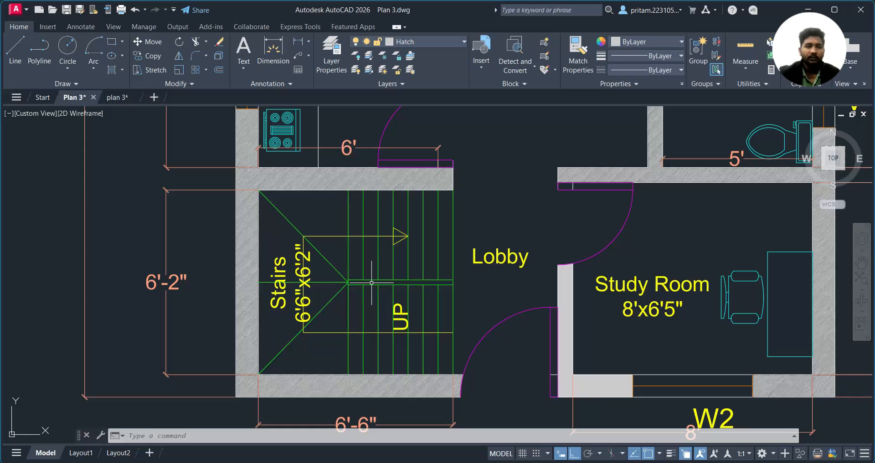
Return to the unfinished plan 3 drawing containing only walls and make Staircase the current layer
{"action": "left_click", "coordinate": [115, 99]}
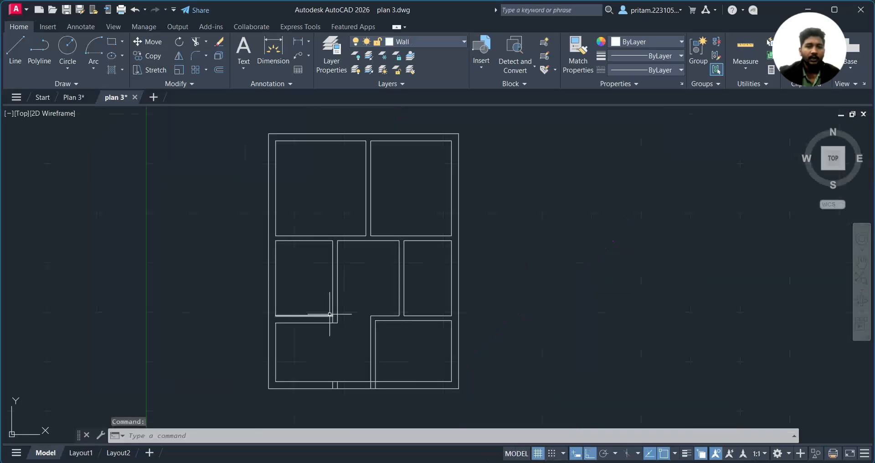
{"action": "left_click", "coordinate": [425, 42]}
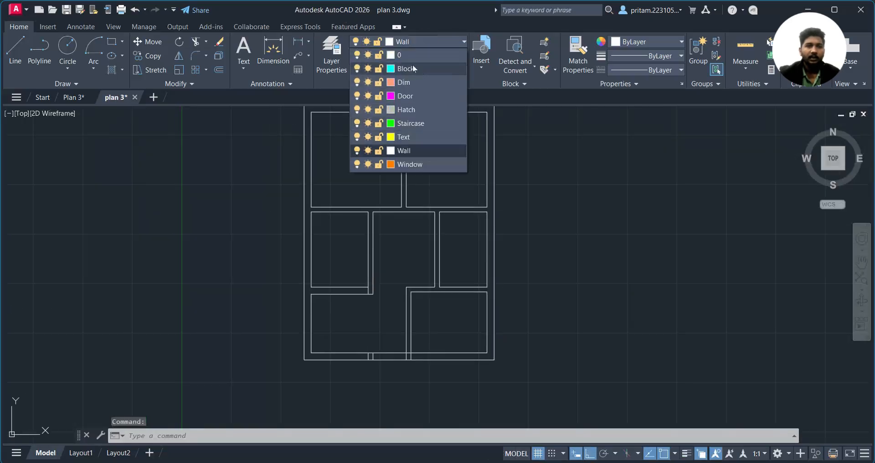
{"action": "left_click", "coordinate": [410, 123]}
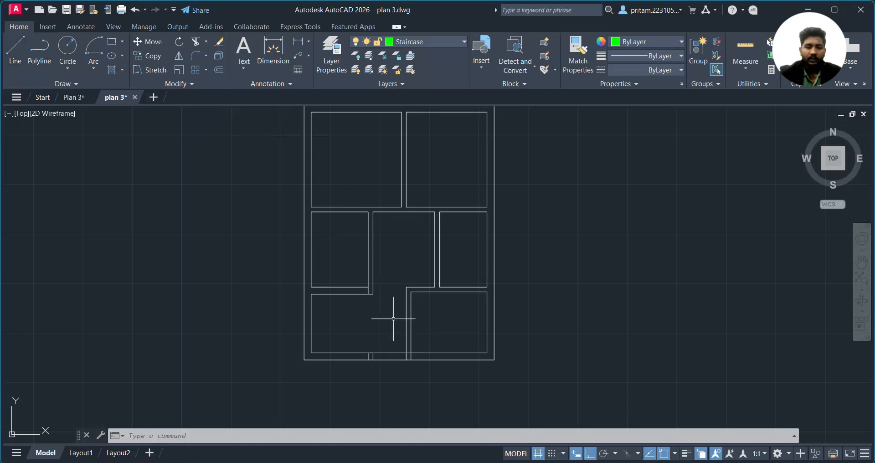
{"action": "type", "text": "o"}
{"action": "key", "text": "Return"}
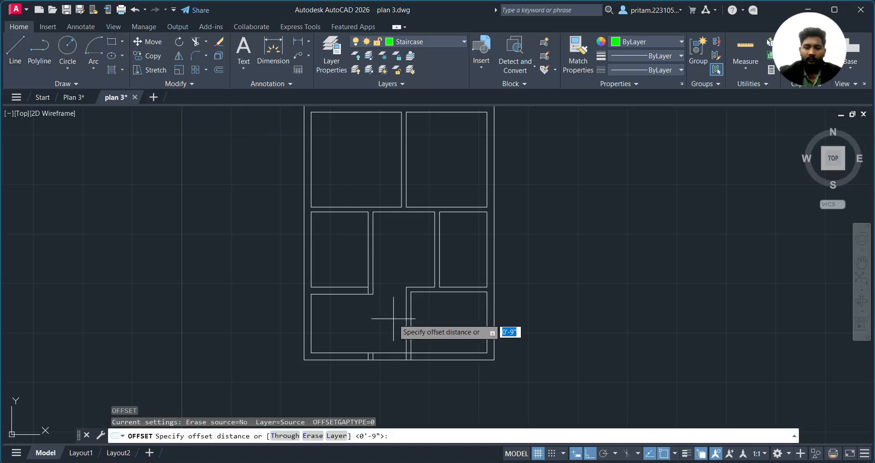
{"action": "type", "text": "3'"}
{"action": "key", "text": "Return"}
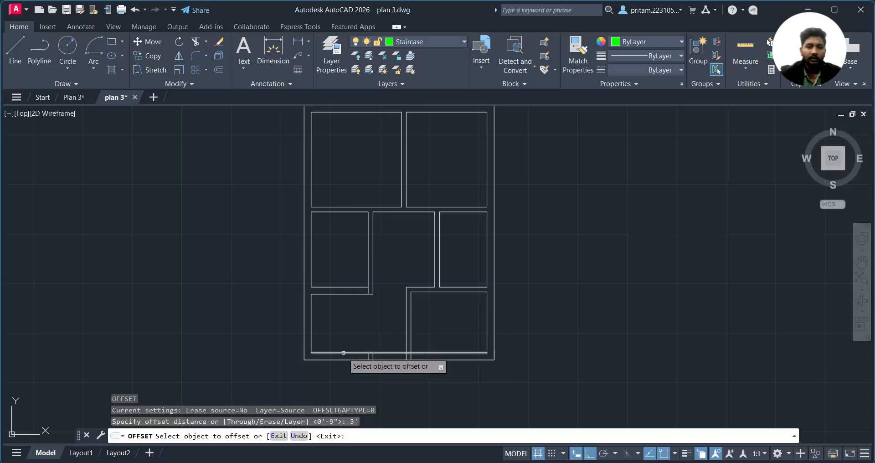
{"action": "scroll", "coordinate": [357, 349], "scroll_direction": "up", "scroll_amount": 4}
{"action": "key", "text": "Escape"}
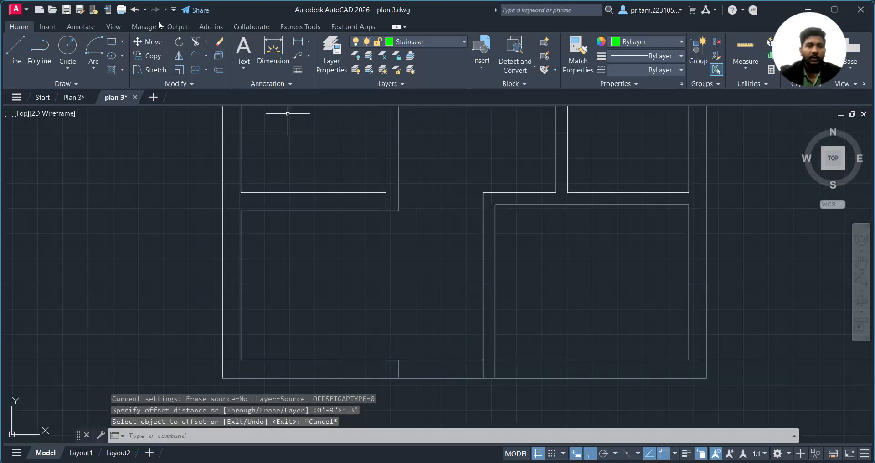
Draw a 6'-6" line along the inner edge of the stair room's upper wall
{"action": "left_click", "coordinate": [15, 53]}
{"action": "left_click", "coordinate": [241, 211]}
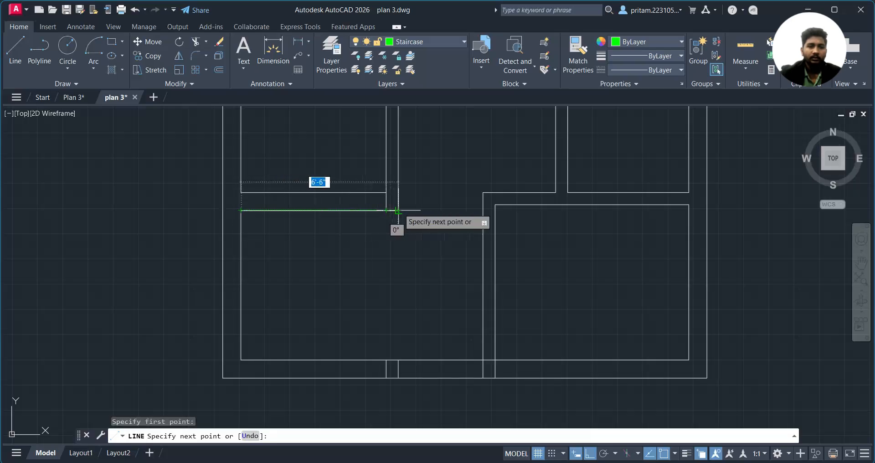
{"action": "left_click", "coordinate": [398, 210]}
{"action": "key", "text": "Escape"}
Offset the new upper wall line 3' down into the stair room
{"action": "type", "text": "o"}
{"action": "key", "text": "space"}
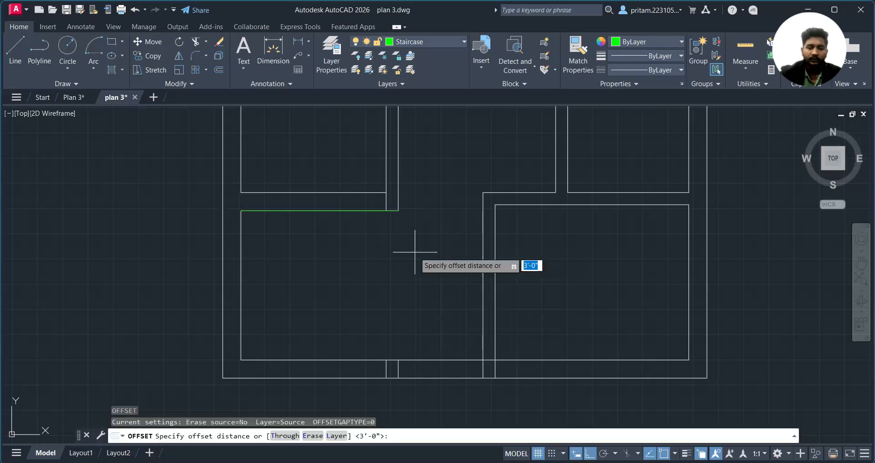
{"action": "key", "text": "Return"}
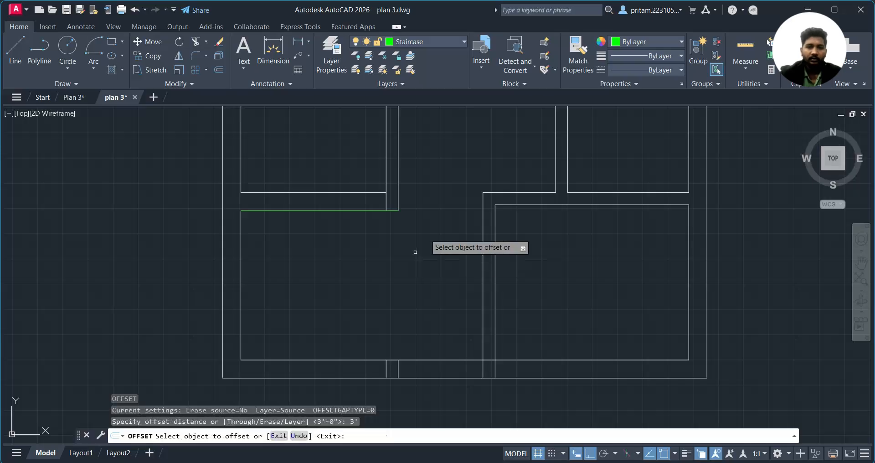
{"action": "left_click", "coordinate": [377, 208]}
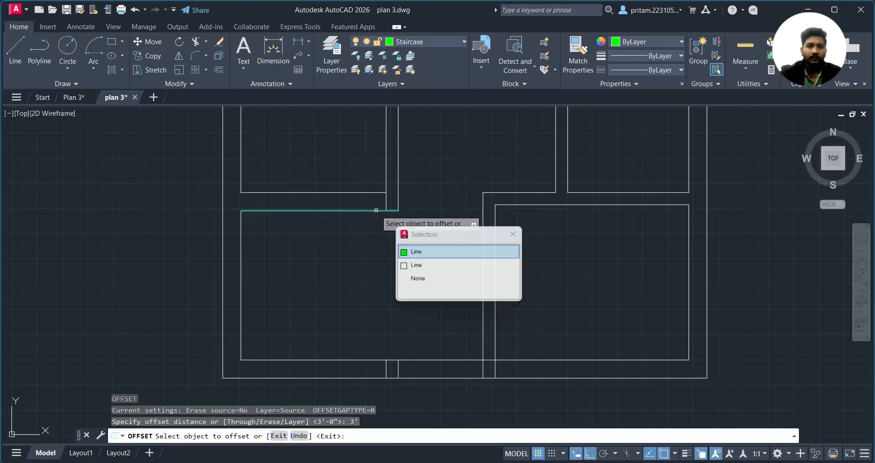
{"action": "left_click", "coordinate": [430, 255]}
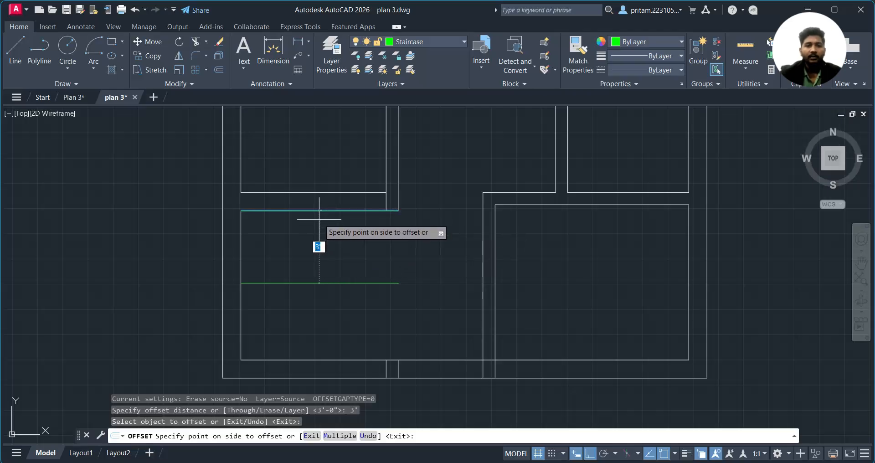
{"action": "left_click", "coordinate": [325, 231]}
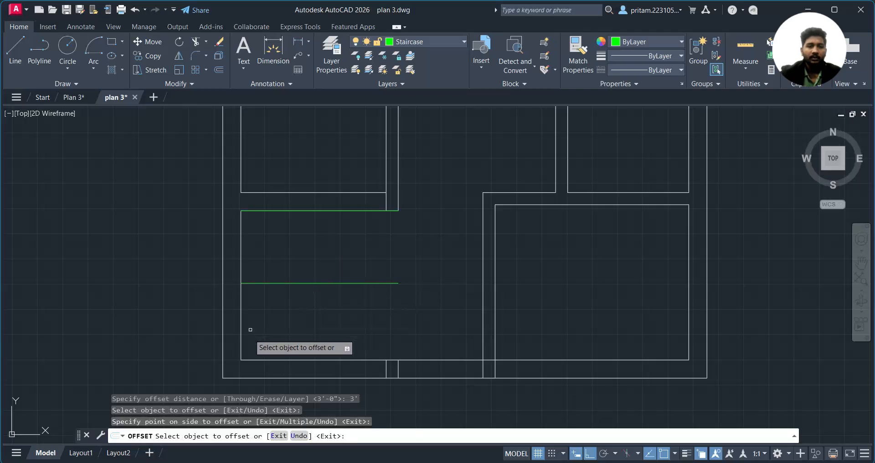
Offset the stair room's left wall line and lower wall line 3' inward
{"action": "left_click", "coordinate": [242, 266]}
{"action": "left_click", "coordinate": [279, 261]}
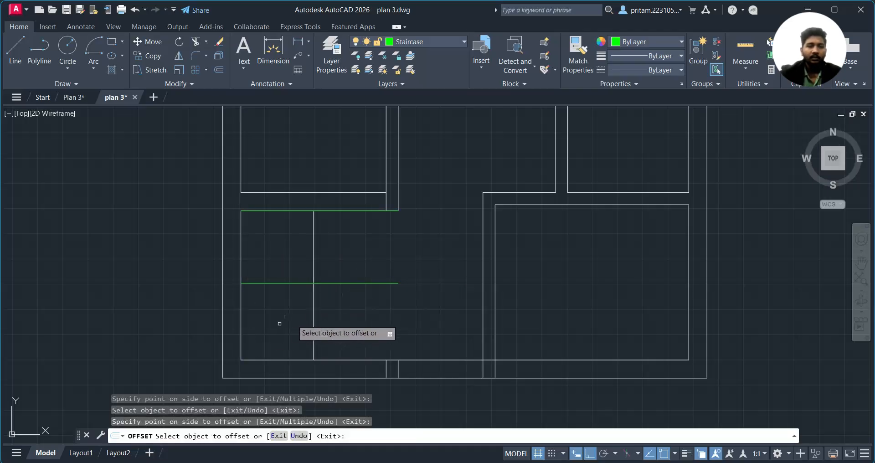
{"action": "left_click", "coordinate": [276, 359]}
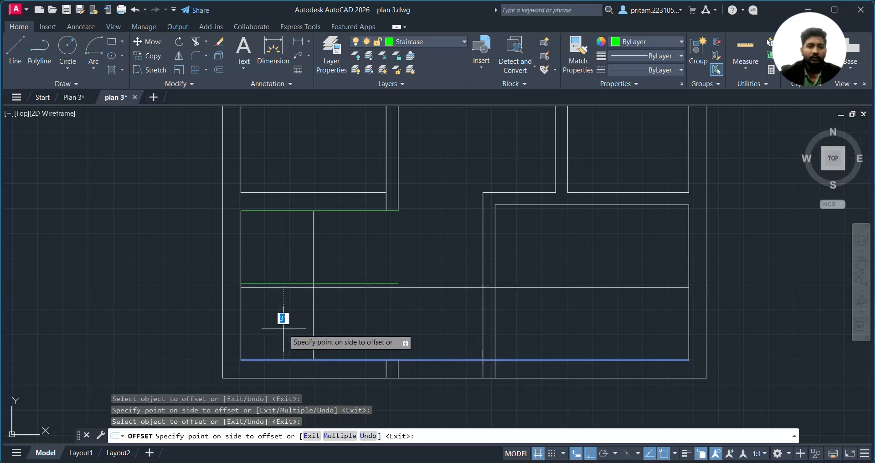
{"action": "left_click", "coordinate": [283, 328]}
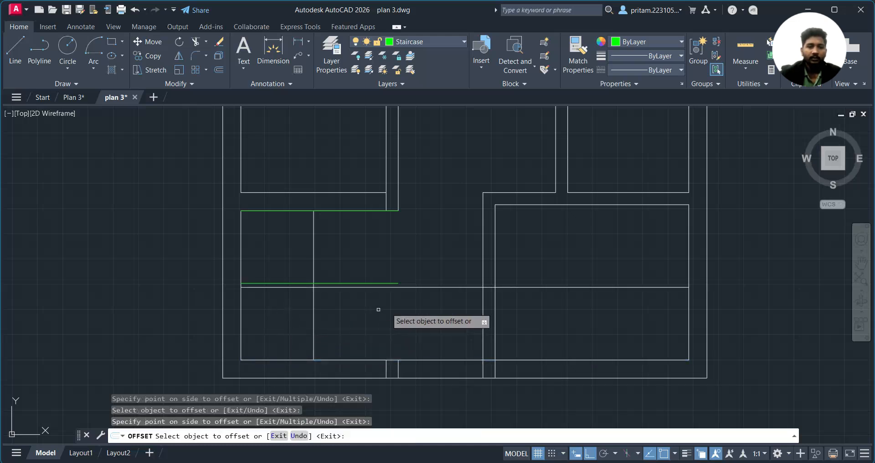
{"action": "key", "text": "Escape"}
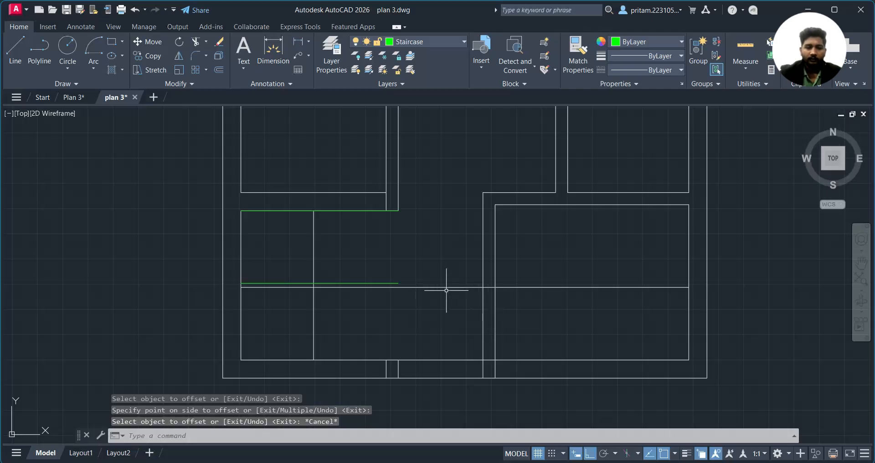
Trim the two horizontal offset lines beyond the vertical landing line, across the lobby and the study room
{"action": "type", "text": "tr"}
{"action": "key", "text": "Return"}
{"action": "left_click_drag", "start_coordinate": [454, 277], "coordinate": [418, 301]}
{"action": "left_click_drag", "start_coordinate": [582, 269], "coordinate": [555, 298]}
{"action": "left_click_drag", "start_coordinate": [361, 269], "coordinate": [335, 295]}
{"action": "scroll", "coordinate": [257, 279], "scroll_direction": "up", "scroll_amount": 4}
{"action": "scroll", "coordinate": [273, 282], "scroll_direction": "down", "scroll_amount": 2}
{"action": "scroll", "coordinate": [319, 288], "scroll_direction": "down", "scroll_amount": 2}
{"action": "scroll", "coordinate": [309, 288], "scroll_direction": "up", "scroll_amount": 2}
{"action": "scroll", "coordinate": [309, 288], "scroll_direction": "down", "scroll_amount": 4}
{"action": "scroll", "coordinate": [308, 288], "scroll_direction": "up", "scroll_amount": 3}
{"action": "scroll", "coordinate": [309, 288], "scroll_direction": "down", "scroll_amount": 2}
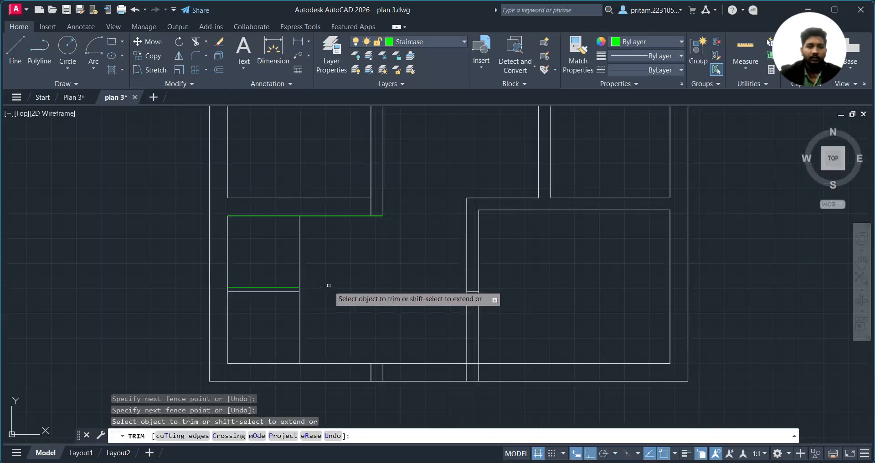
{"action": "scroll", "coordinate": [379, 285], "scroll_direction": "up", "scroll_amount": 2}
{"action": "middle_click_drag", "start_coordinate": [363, 282], "coordinate": [493, 255]}
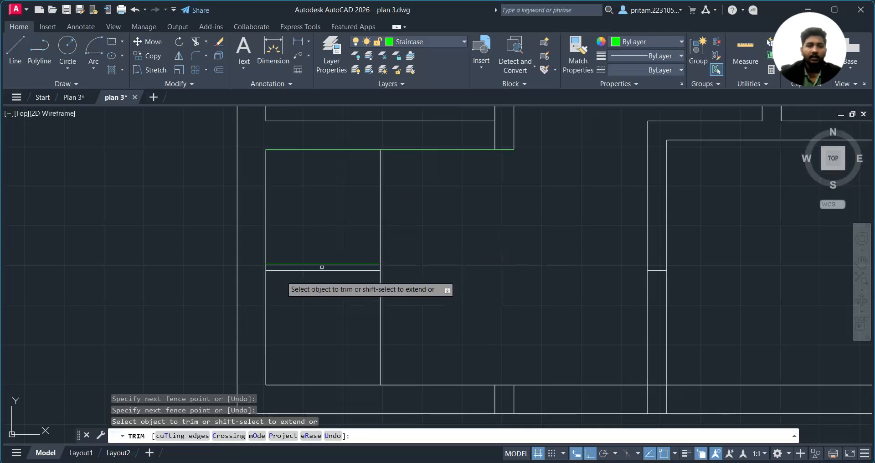
{"action": "middle_click_drag", "start_coordinate": [409, 270], "coordinate": [337, 275]}
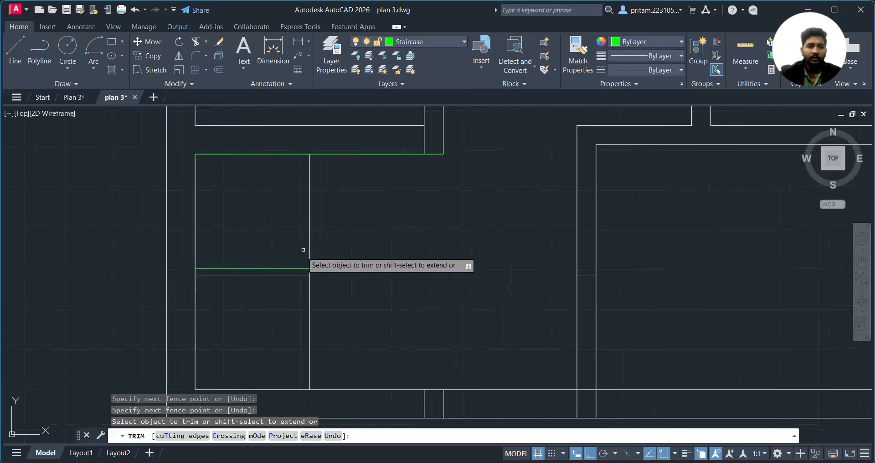
{"action": "key", "text": "Escape"}
Move the vertical landing line and the two horizontal middle lines to the Staircase layer
{"action": "left_click", "coordinate": [347, 237]}
{"action": "left_click", "coordinate": [261, 312]}
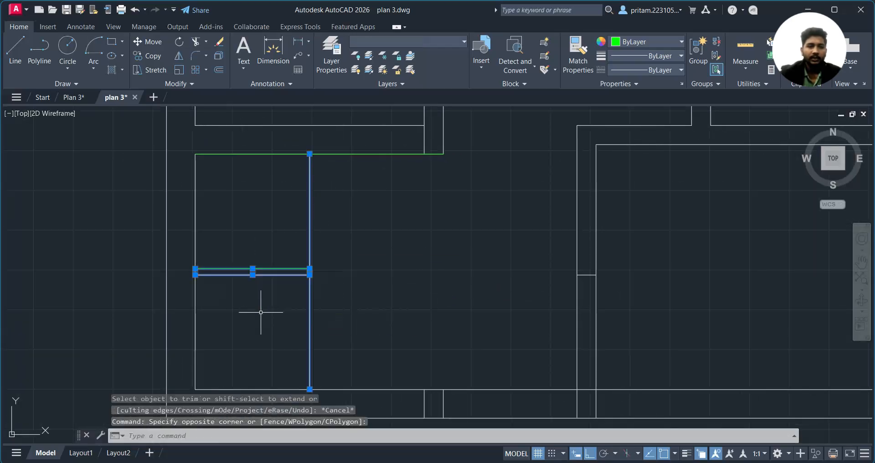
{"action": "left_click", "coordinate": [447, 45]}
{"action": "left_click", "coordinate": [403, 123]}
{"action": "key", "text": "Escape"}
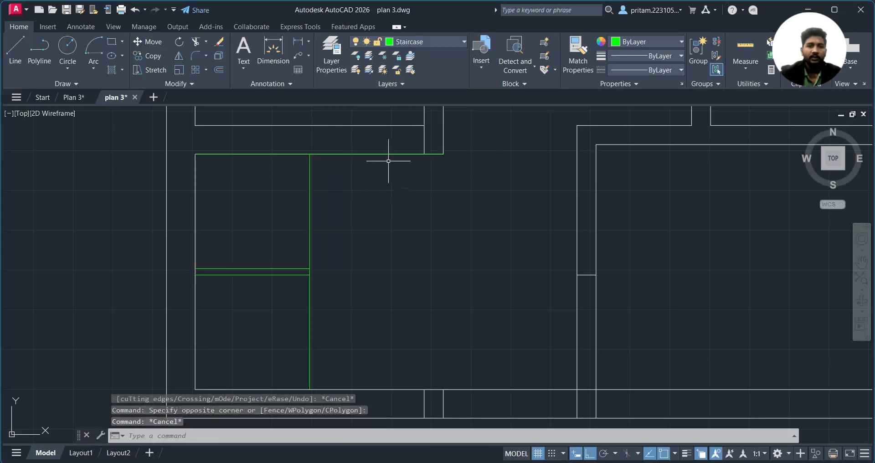
Delete the duplicate green line lying over the stair room's upper wall edge
{"action": "left_click", "coordinate": [399, 149]}
{"action": "key", "text": "Escape"}
{"action": "left_click", "coordinate": [399, 154]}
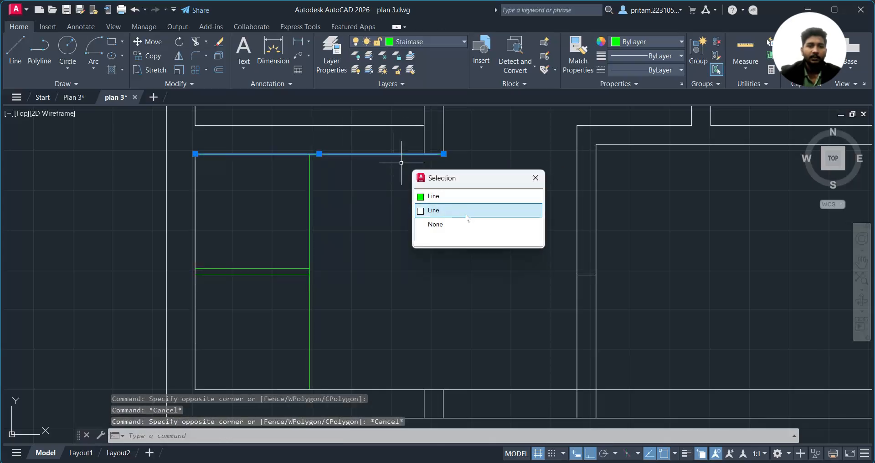
{"action": "left_click", "coordinate": [458, 196]}
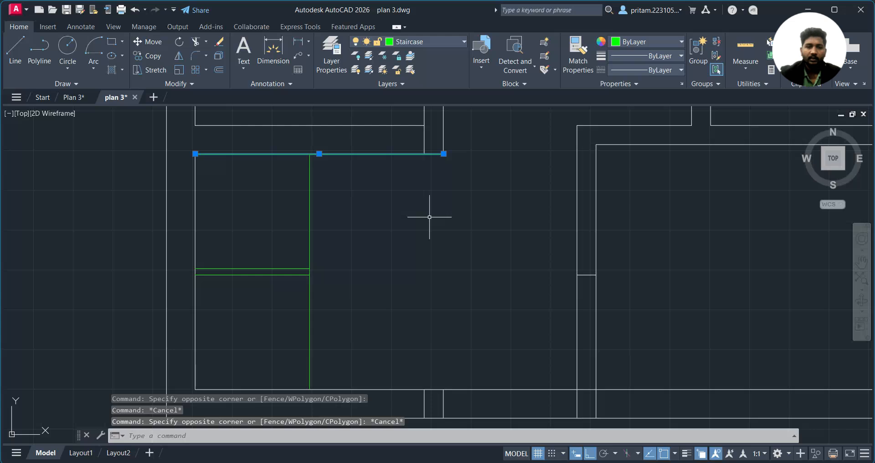
{"action": "key", "text": "Delete"}
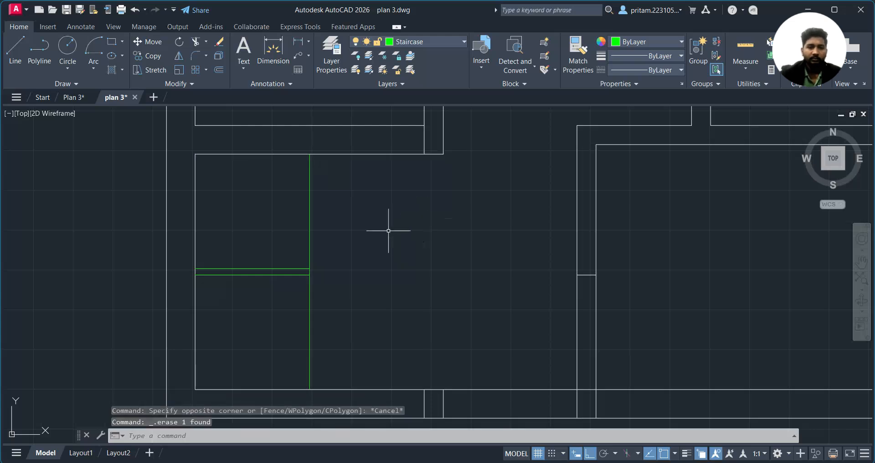
{"action": "key", "text": "Escape"}
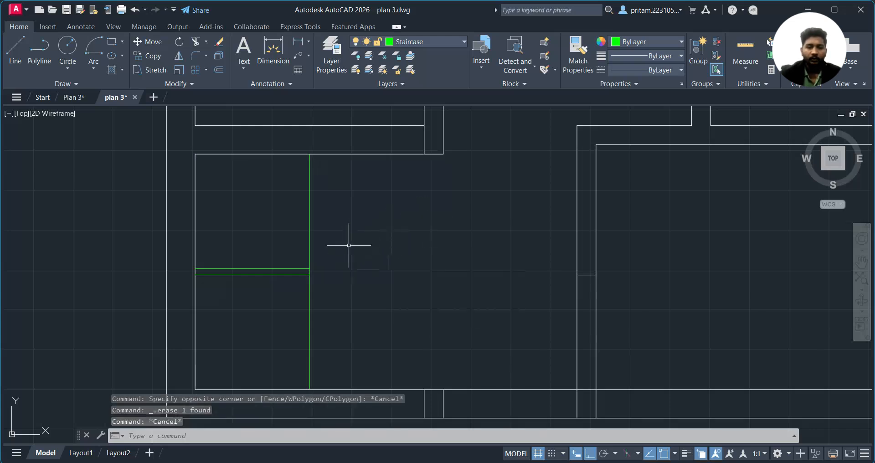
{"action": "type", "text": "o"}
{"action": "key", "text": "Return"}
{"action": "key", "text": "Escape"}
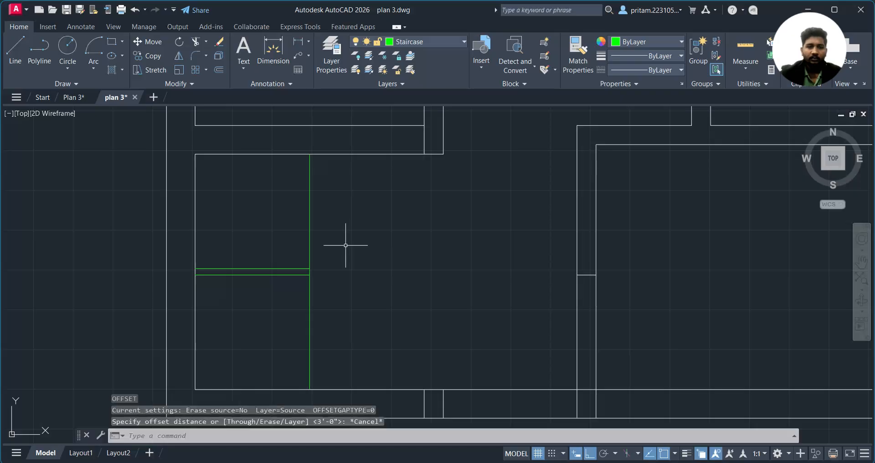
Extend the two horizontal middle lines from the landing across the lobby to the study room wall
{"action": "key", "text": "Return"}
{"action": "left_click", "coordinate": [288, 254]}
{"action": "left_click", "coordinate": [249, 313]}
{"action": "key", "text": "Escape"}
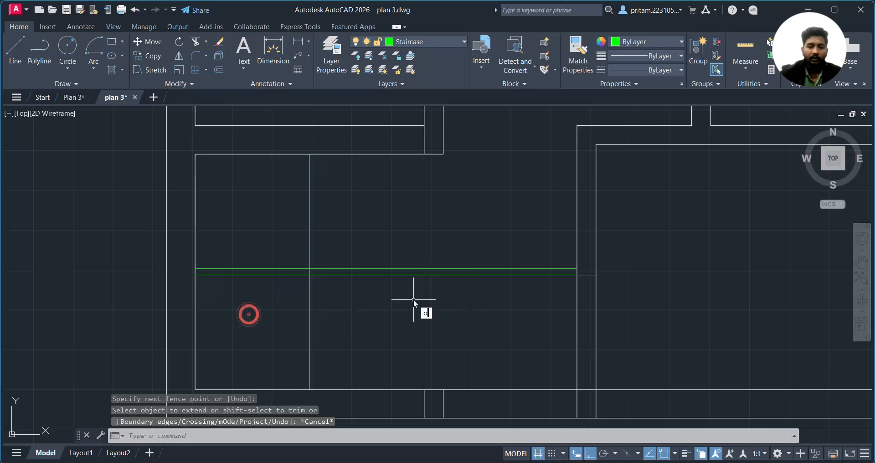
Switch to the finished Plan 3 drawing and measure the spacing between neighbouring stair tread lines
{"action": "type", "text": "o"}
{"action": "key", "text": "Return"}
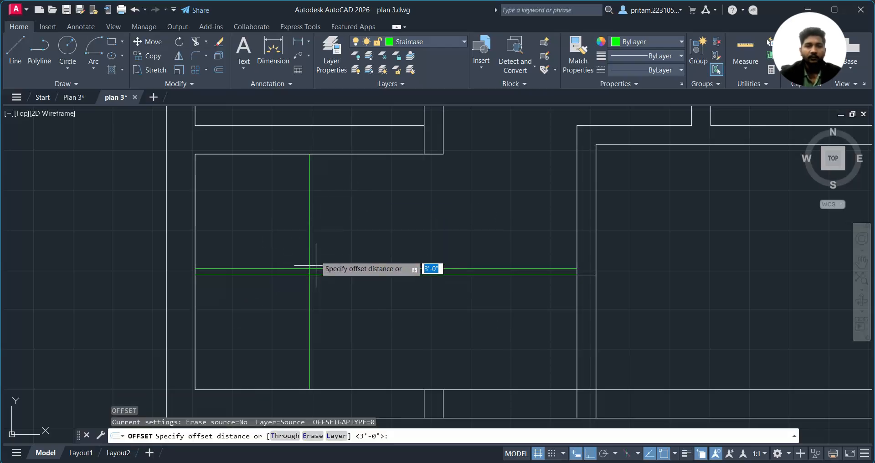
{"action": "left_click", "coordinate": [73, 97]}
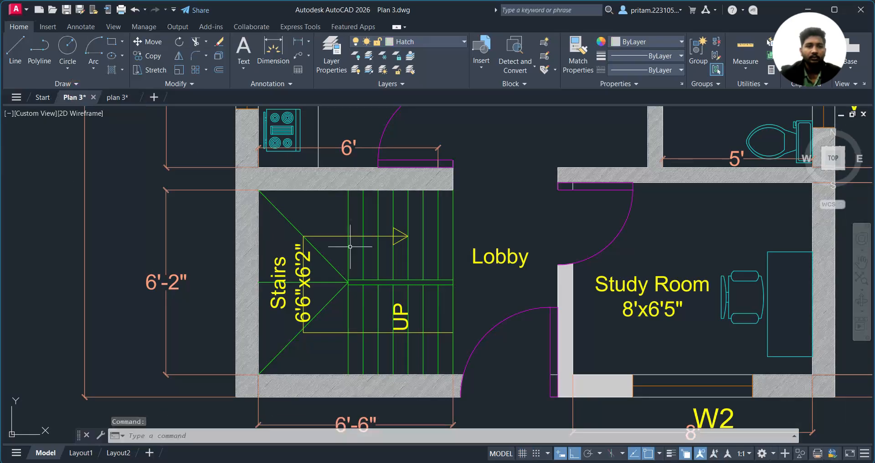
{"action": "scroll", "coordinate": [322, 234], "scroll_direction": "up", "scroll_amount": 3}
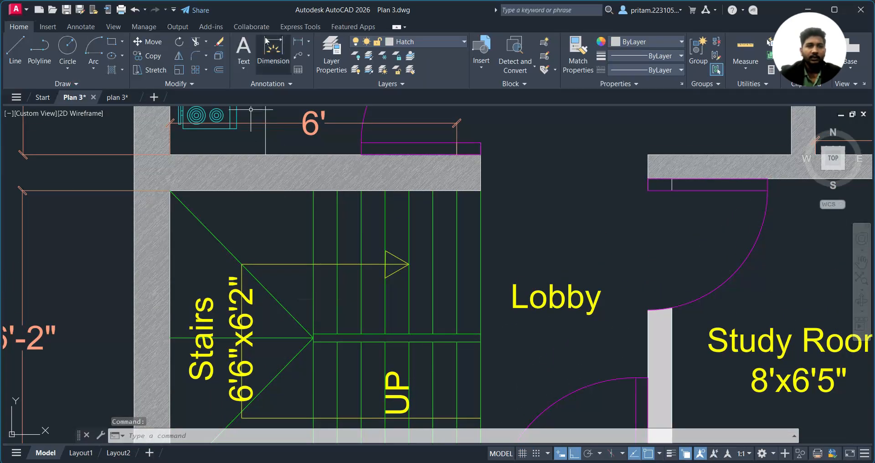
{"action": "left_click", "coordinate": [272, 48]}
{"action": "left_click", "coordinate": [312, 191]}
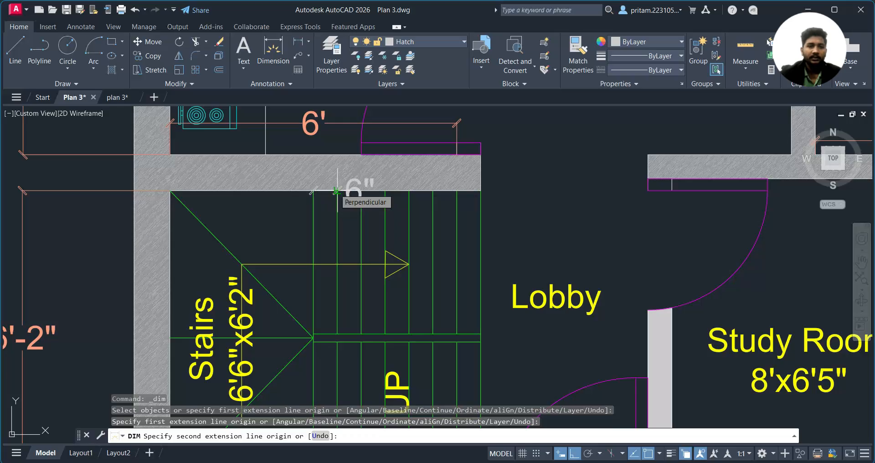
{"action": "key", "text": "Escape"}
{"action": "scroll", "coordinate": [407, 204], "scroll_direction": "down", "scroll_amount": 4}
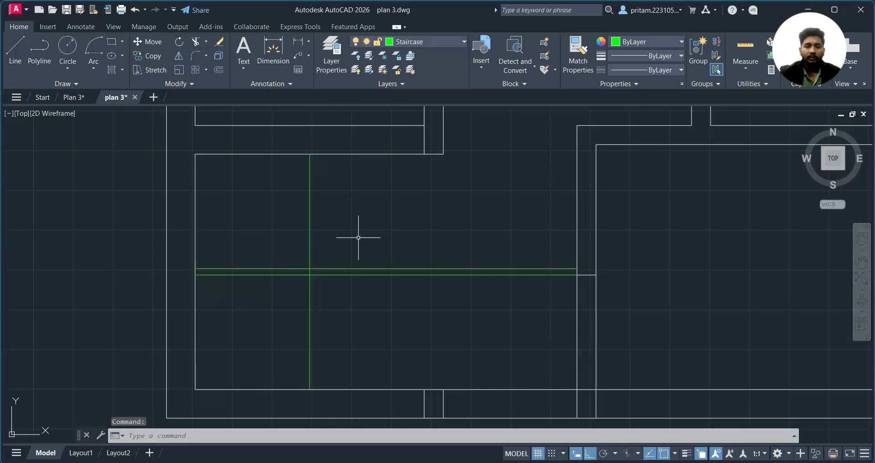
Offset the vertical landing line successively by 6" toward the lobby to make seven more tread lines
{"action": "key", "text": "Escape"}
{"action": "type", "text": "o"}
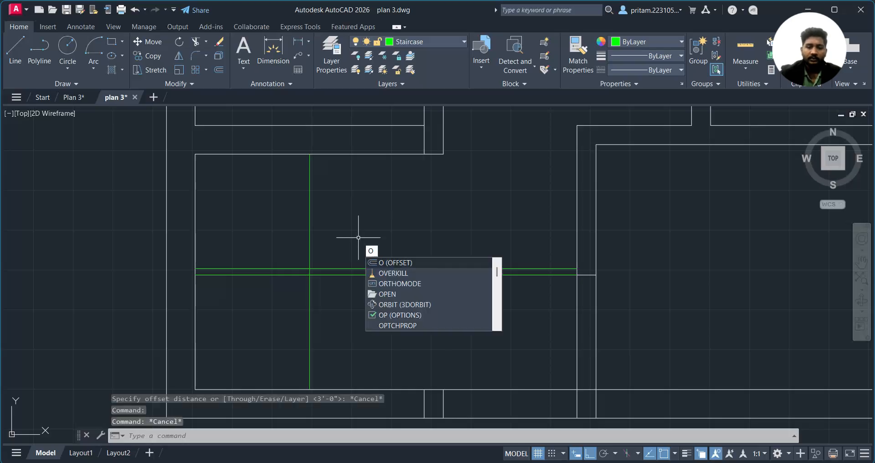
{"action": "key", "text": "Return"}
{"action": "type", "text": "6\""}
{"action": "key", "text": "Return"}
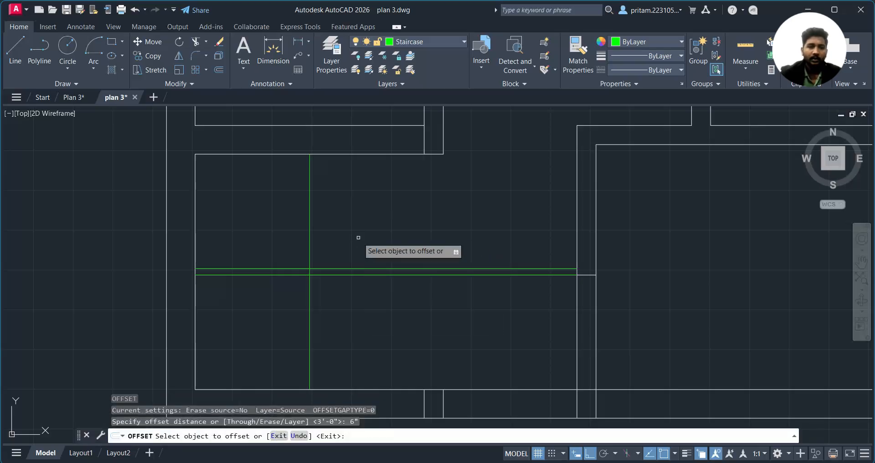
{"action": "left_click", "coordinate": [310, 232]}
{"action": "left_click", "coordinate": [326, 231]}
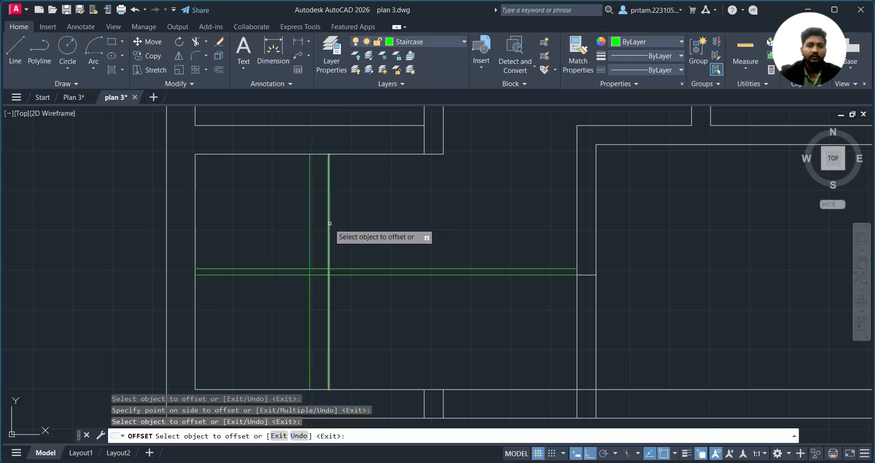
{"action": "left_click", "coordinate": [330, 223]}
{"action": "left_click", "coordinate": [341, 215]}
{"action": "left_click", "coordinate": [347, 220]}
{"action": "left_click", "coordinate": [364, 216]}
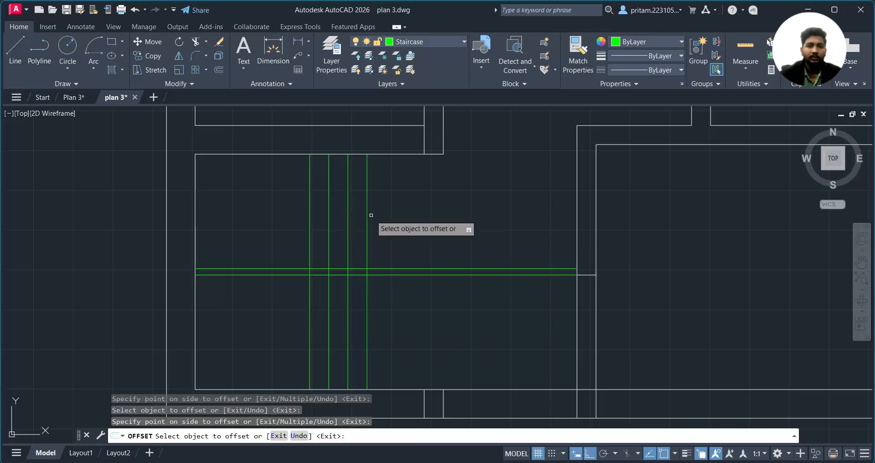
{"action": "left_click", "coordinate": [366, 226]}
{"action": "left_click", "coordinate": [399, 219]}
{"action": "left_click", "coordinate": [387, 215]}
{"action": "left_click", "coordinate": [401, 212]}
{"action": "left_click", "coordinate": [404, 211]}
{"action": "left_click", "coordinate": [406, 210]}
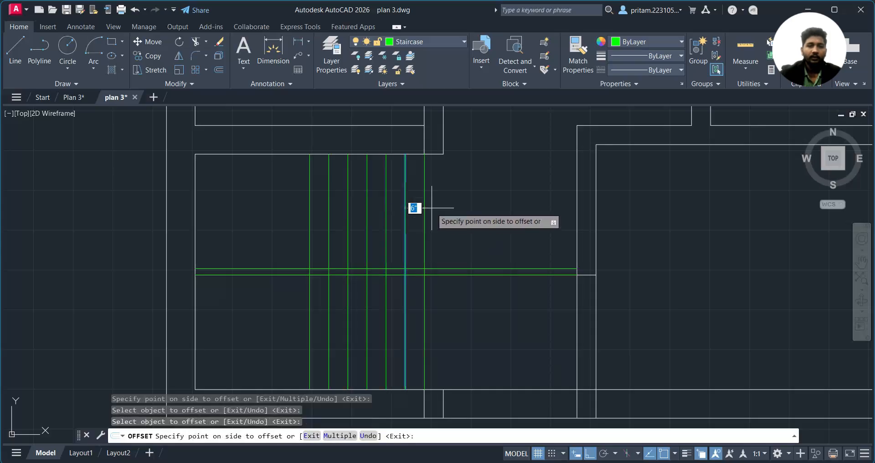
{"action": "left_click", "coordinate": [417, 208]}
{"action": "left_click", "coordinate": [424, 207]}
{"action": "left_click", "coordinate": [431, 208]}
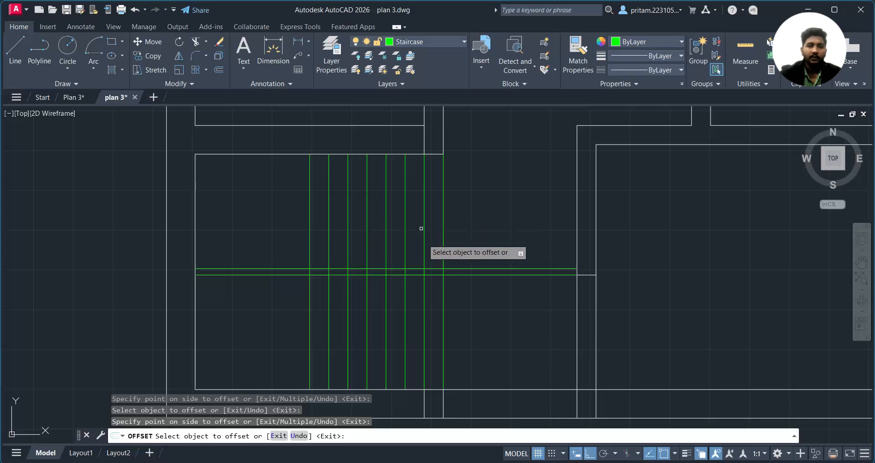
{"action": "key", "text": "Escape"}
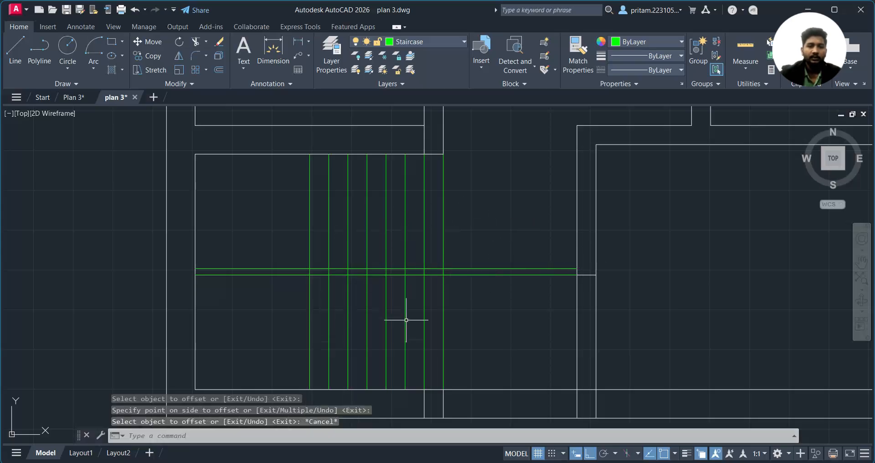
Trim the two horizontal middle lines beyond the last tread line on the lobby side
{"action": "type", "text": "tr"}
{"action": "key", "text": "Return"}
{"action": "mouse_move", "coordinate": [503, 246]}
{"action": "left_mouse_down"}
{"action": "mouse_move", "coordinate": [481, 313]}
{"action": "mouse_move", "coordinate": [487, 254]}
{"action": "left_mouse_up"}
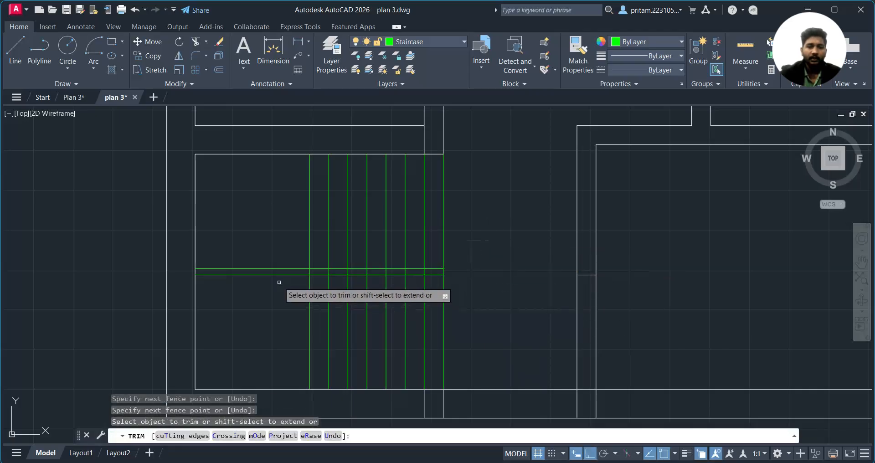
{"action": "key", "text": "Escape"}
{"action": "scroll", "coordinate": [279, 282], "scroll_direction": "up", "scroll_amount": 2}
{"action": "middle_click_drag", "start_coordinate": [279, 282], "coordinate": [377, 283]}
{"action": "scroll", "coordinate": [378, 281], "scroll_direction": "down", "scroll_amount": 2}
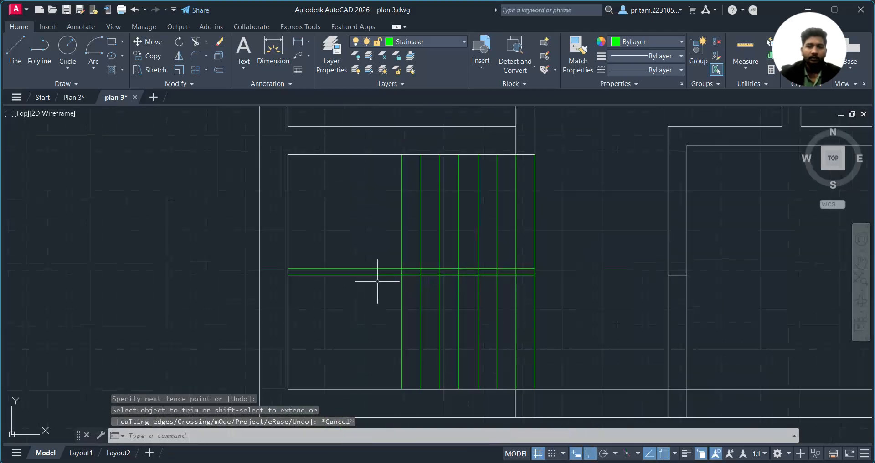
Trim the two horizontal middle lines between the staircase's outer wall and the first tread line on the landing side
{"action": "key", "text": "Return"}
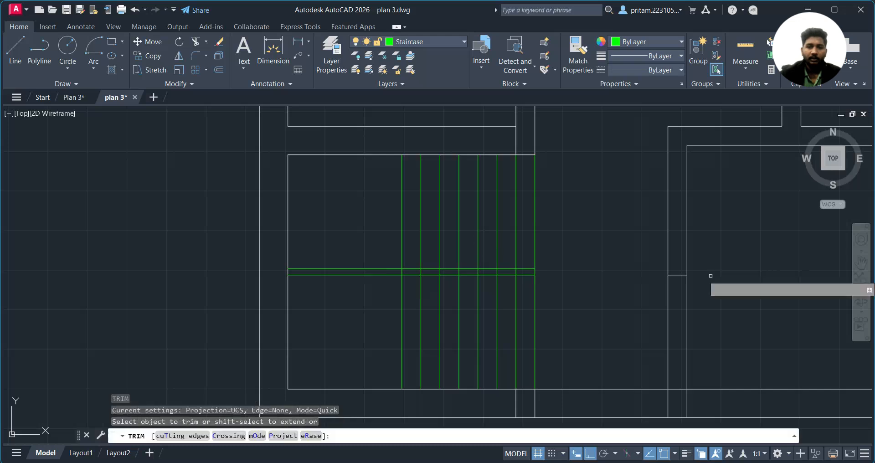
{"action": "left_click", "coordinate": [678, 274]}
{"action": "scroll", "coordinate": [675, 278], "scroll_direction": "down", "scroll_amount": 5}
{"action": "scroll", "coordinate": [606, 282], "scroll_direction": "up", "scroll_amount": 5}
{"action": "left_click", "coordinate": [543, 261]}
{"action": "left_click", "coordinate": [525, 305]}
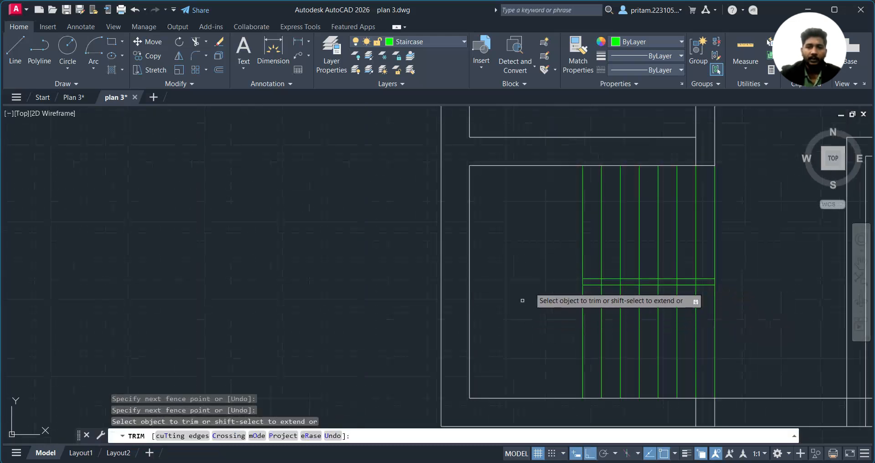
{"action": "scroll", "coordinate": [530, 286], "scroll_direction": "up", "scroll_amount": 1}
{"action": "key", "text": "Escape"}
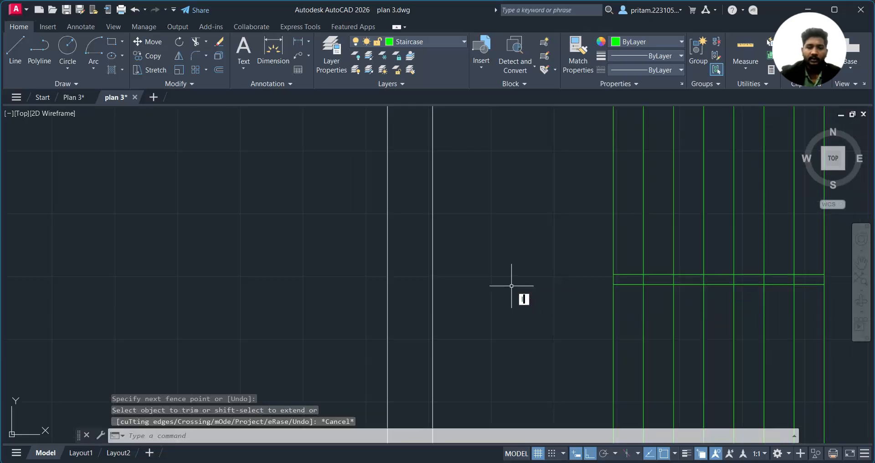
Draw a horizontal line from the midpoint between the two railing lines at the first tread across the landing to the outer wall
{"action": "type", "text": "l"}
{"action": "key", "text": "Return"}
{"action": "left_click", "coordinate": [614, 279]}
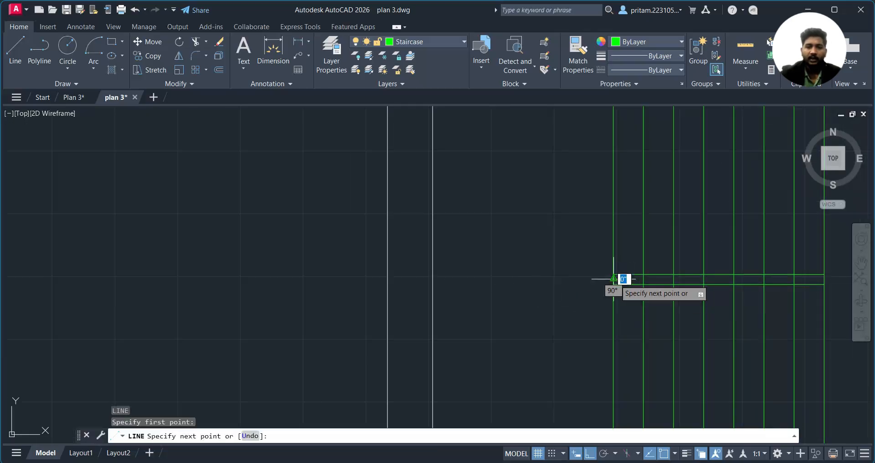
{"action": "left_click", "coordinate": [433, 279]}
{"action": "key", "text": "Escape"}
{"action": "scroll", "coordinate": [573, 319], "scroll_direction": "down", "scroll_amount": 4}
{"action": "middle_click_drag", "start_coordinate": [621, 293], "coordinate": [519, 279]}
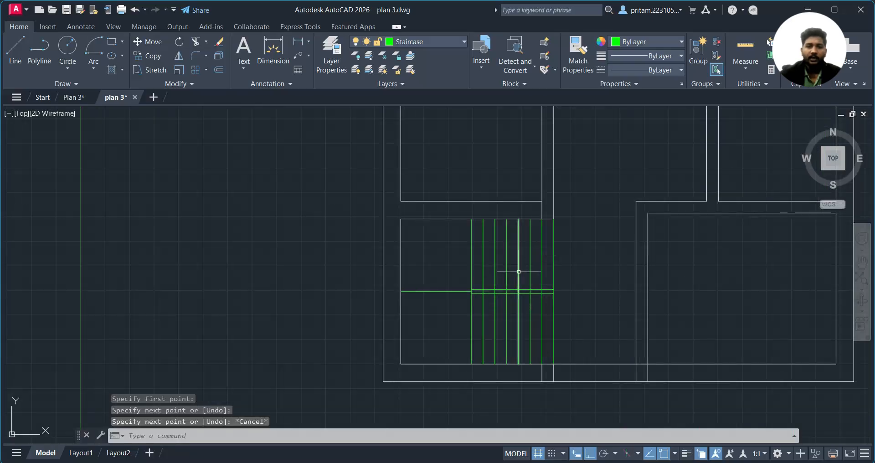
{"action": "key", "text": "Escape"}
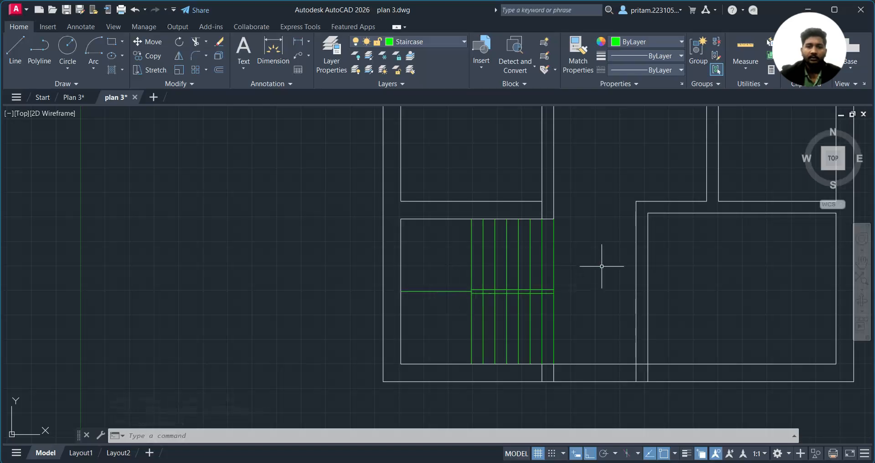
Check the diagonal landing lines in the finished Plan 3 drawing and return to the working plan
{"action": "middle_click_drag", "start_coordinate": [600, 264], "coordinate": [523, 291]}
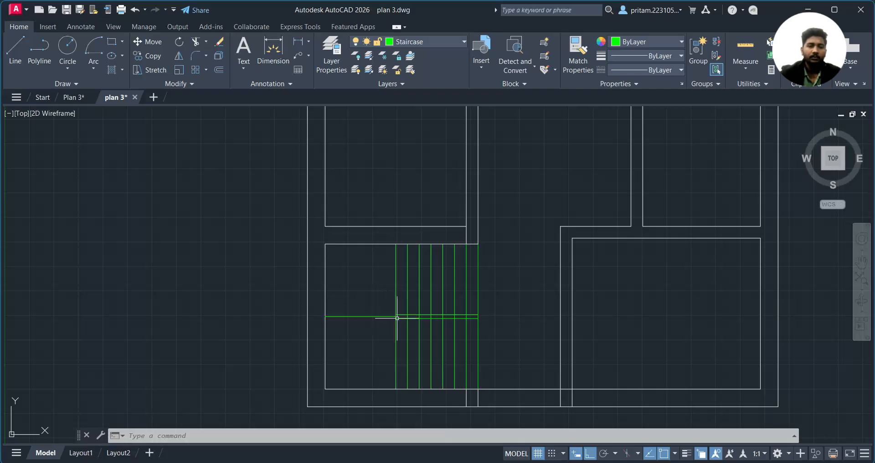
{"action": "type", "text": "l"}
{"action": "key", "text": "Return"}
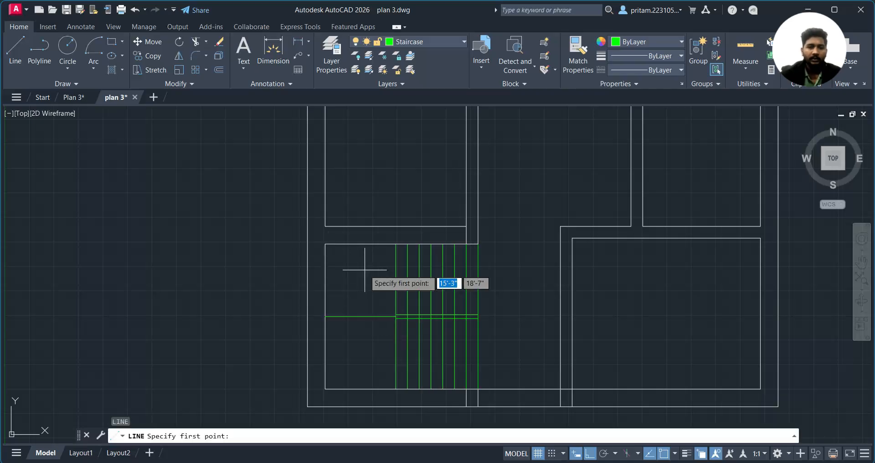
{"action": "left_click", "coordinate": [74, 97]}
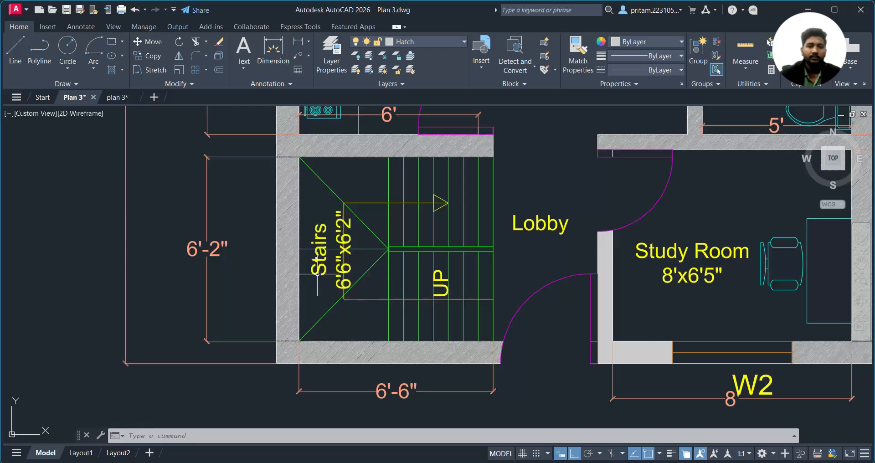
{"action": "left_click", "coordinate": [119, 97]}
{"action": "middle_click_drag", "start_coordinate": [425, 307], "coordinate": [382, 233]}
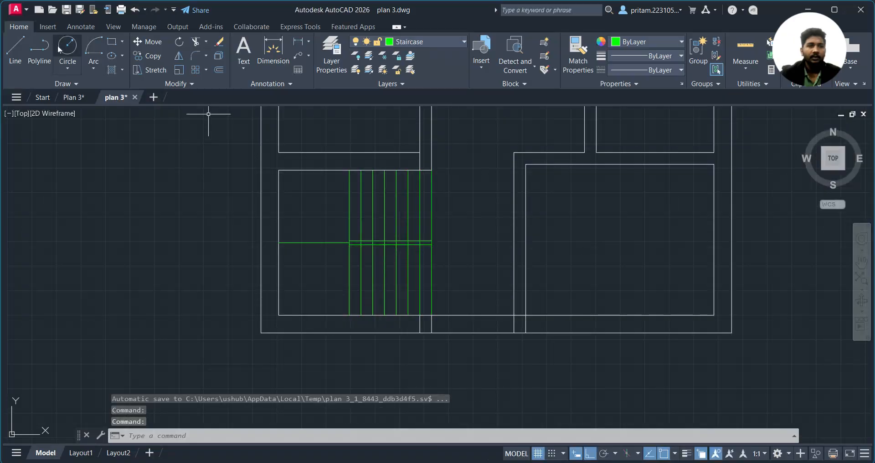
Draw a diagonal line from the railing's landing-side midpoint to the landing's lower outer corner
{"action": "left_click", "coordinate": [15, 47]}
{"action": "scroll", "coordinate": [301, 263], "scroll_direction": "up", "scroll_amount": 2}
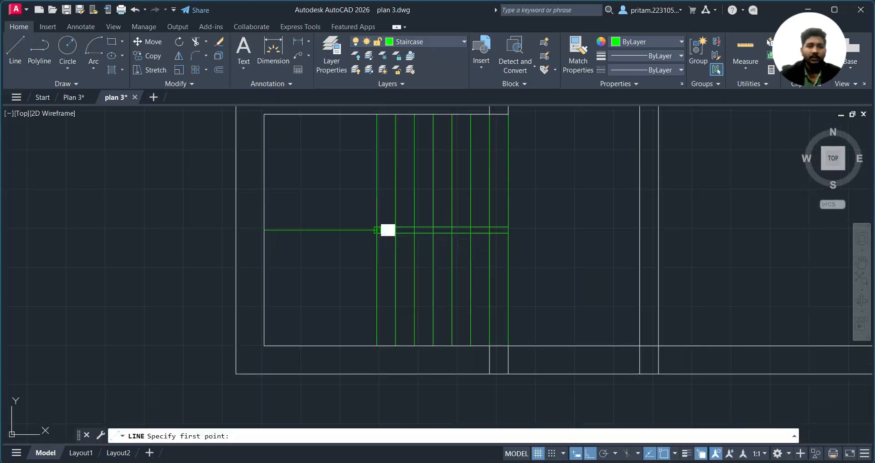
{"action": "left_click", "coordinate": [377, 231]}
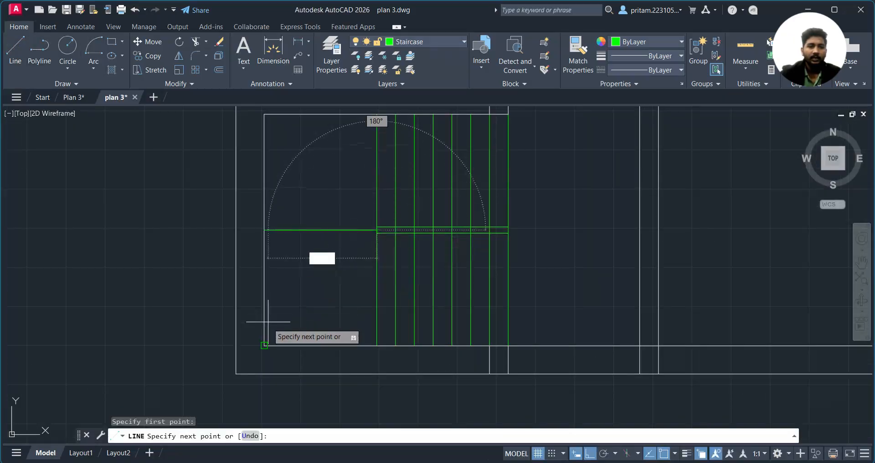
{"action": "left_click", "coordinate": [265, 345]}
{"action": "key", "text": "Escape"}
Draw a matching diagonal line from the railing's landing-side midpoint to the landing's upper outer corner
{"action": "key", "text": "Return"}
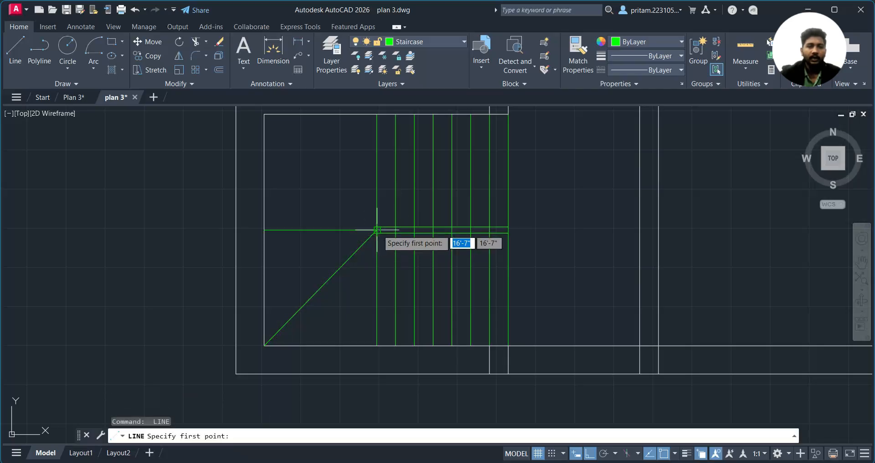
{"action": "left_click", "coordinate": [376, 230]}
{"action": "key", "text": "Escape"}
{"action": "scroll", "coordinate": [387, 244], "scroll_direction": "down", "scroll_amount": 2}
{"action": "scroll", "coordinate": [409, 242], "scroll_direction": "up", "scroll_amount": 4}
{"action": "scroll", "coordinate": [349, 240], "scroll_direction": "down", "scroll_amount": 4}
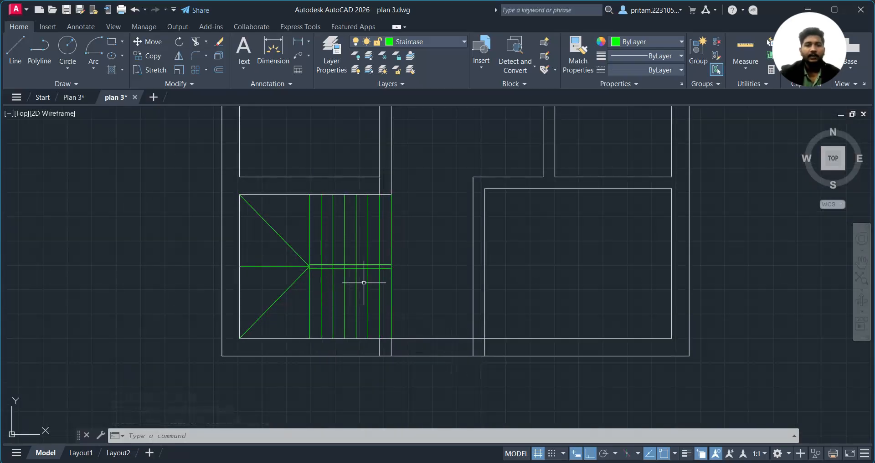
Switch to the Canva notes and examine the dog-legged staircase plan and section diagram
{"action": "key", "text": "alt+Tab"}
{"action": "scroll", "coordinate": [373, 284], "scroll_direction": "down", "scroll_amount": 1}
{"action": "scroll", "coordinate": [373, 284], "scroll_direction": "up", "scroll_amount": 3}
{"action": "scroll", "coordinate": [373, 284], "scroll_direction": "down", "scroll_amount": 2}
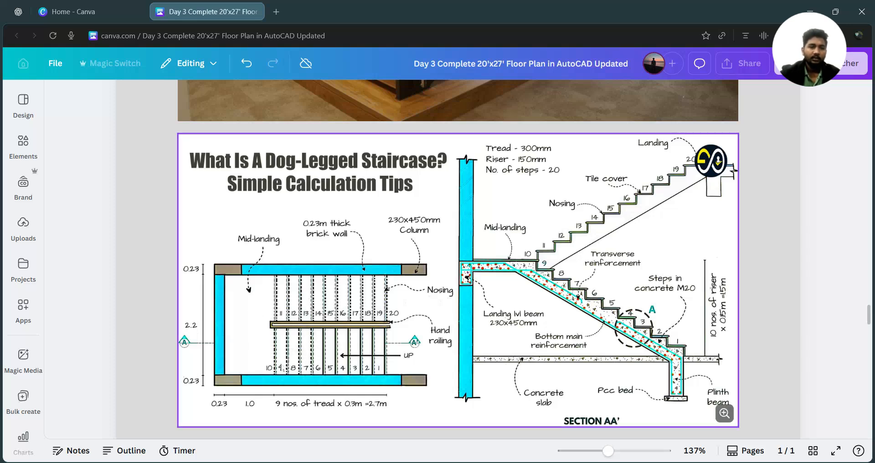
{"action": "scroll", "coordinate": [390, 382], "scroll_direction": "up", "scroll_amount": 1}
{"action": "scroll", "coordinate": [314, 302], "scroll_direction": "down", "scroll_amount": 2}
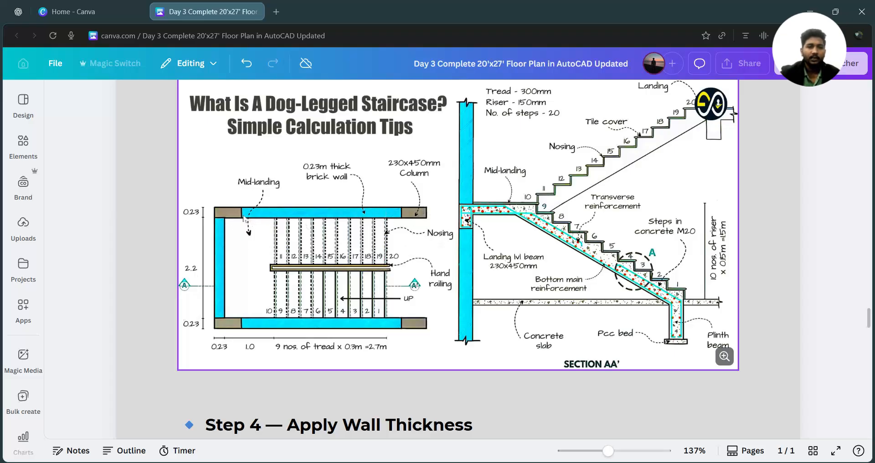
Go back to the detailed staircase specification and review the overall size, stair width, riser and tread values
{"action": "scroll", "coordinate": [297, 295], "scroll_direction": "up", "scroll_amount": 15}
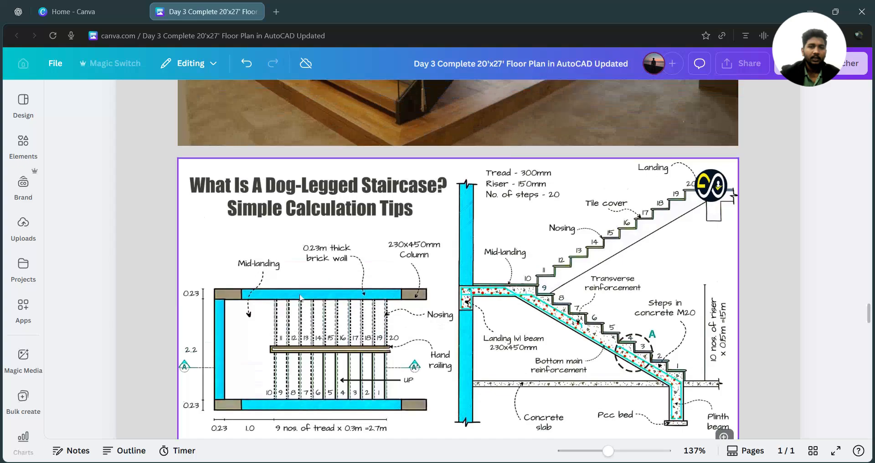
{"action": "scroll", "coordinate": [300, 298], "scroll_direction": "up", "scroll_amount": 15}
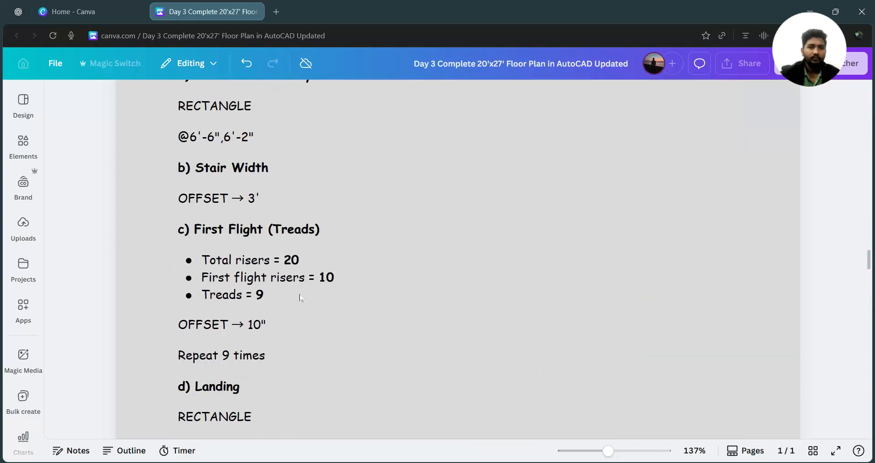
{"action": "scroll", "coordinate": [301, 299], "scroll_direction": "down", "scroll_amount": 5}
{"action": "scroll", "coordinate": [300, 299], "scroll_direction": "up", "scroll_amount": 3}
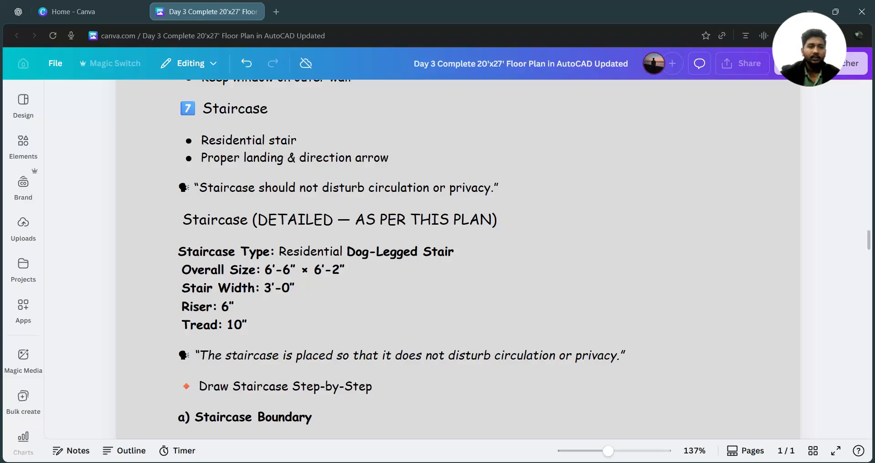
{"action": "left_click_drag", "start_coordinate": [264, 269], "coordinate": [345, 269]}
{"action": "scroll", "coordinate": [345, 269], "scroll_direction": "down", "scroll_amount": 2}
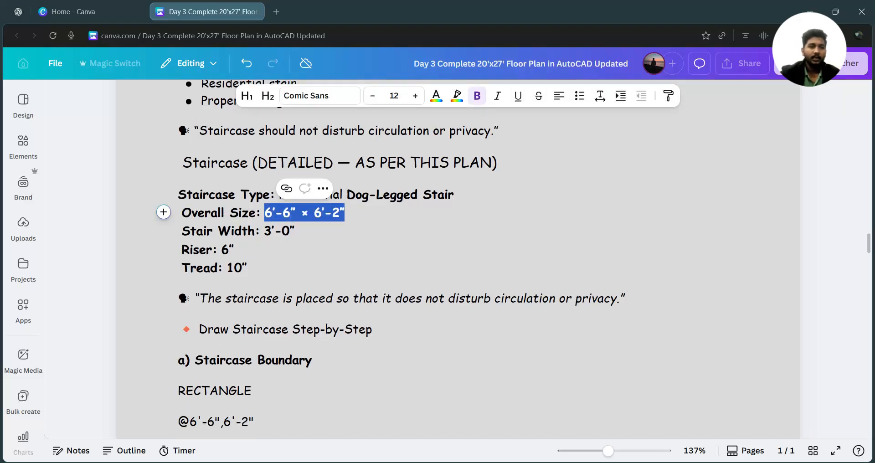
{"action": "scroll", "coordinate": [392, 253], "scroll_direction": "down", "scroll_amount": 2}
{"action": "left_click_drag", "start_coordinate": [264, 173], "coordinate": [295, 174]}
{"action": "left_click_drag", "start_coordinate": [222, 192], "coordinate": [234, 193]}
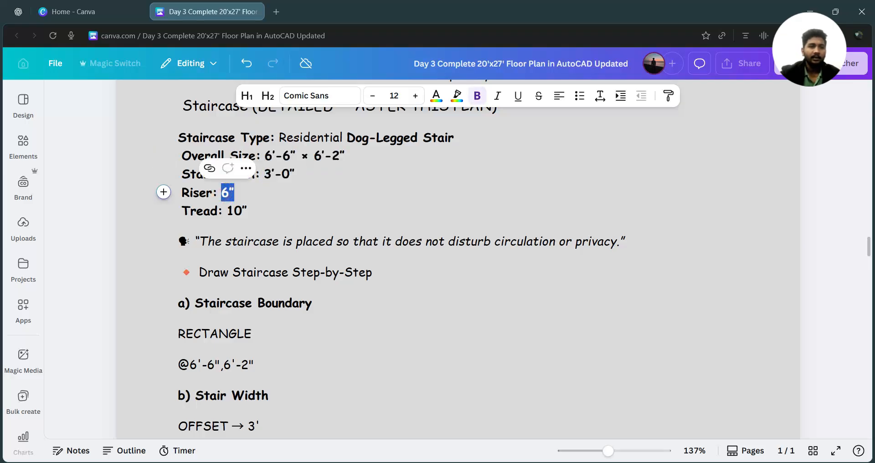
{"action": "left_click", "coordinate": [244, 211]}
{"action": "scroll", "coordinate": [244, 211], "scroll_direction": "down", "scroll_amount": 1}
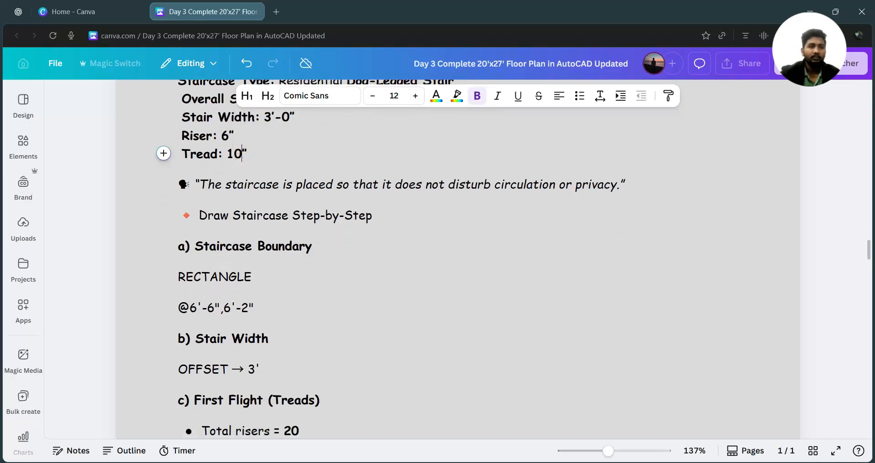
{"action": "scroll", "coordinate": [244, 211], "scroll_direction": "up", "scroll_amount": 2}
{"action": "left_click_drag", "start_coordinate": [227, 269], "coordinate": [247, 269]}
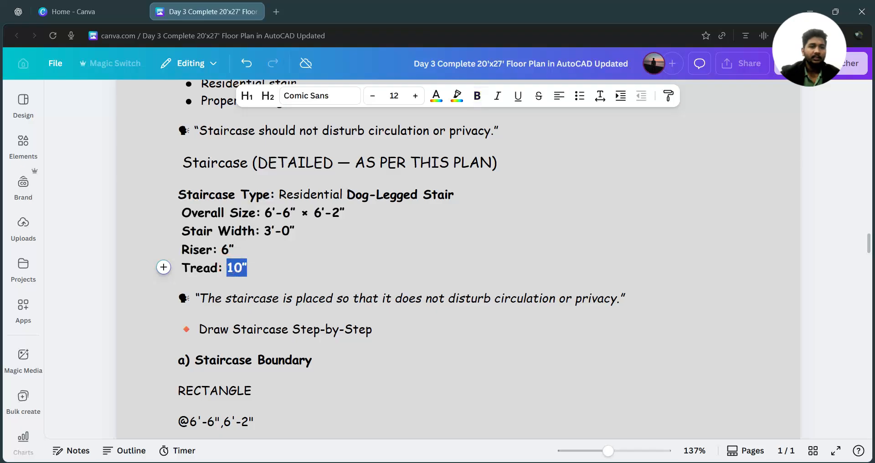
{"action": "left_click", "coordinate": [245, 268]}
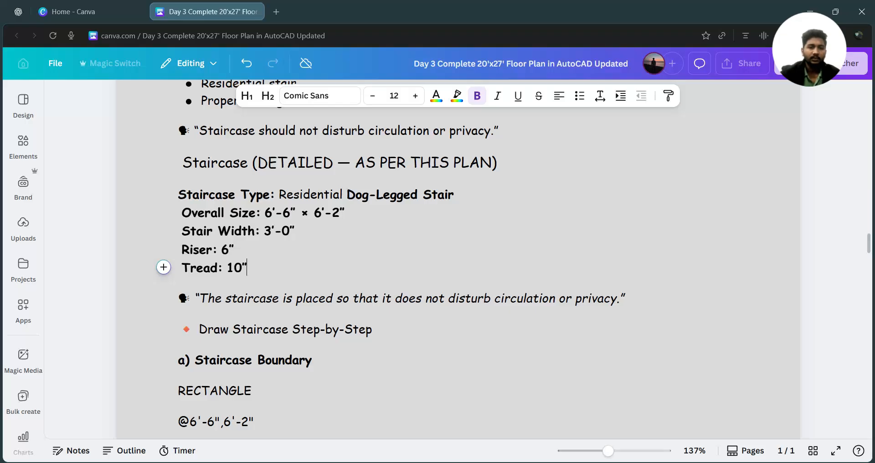
Enlarge the notes to 198% and examine the first-flight instructions and the photo of the dog-legged staircase
{"action": "scroll", "coordinate": [234, 300], "scroll_direction": "down", "scroll_amount": 20}
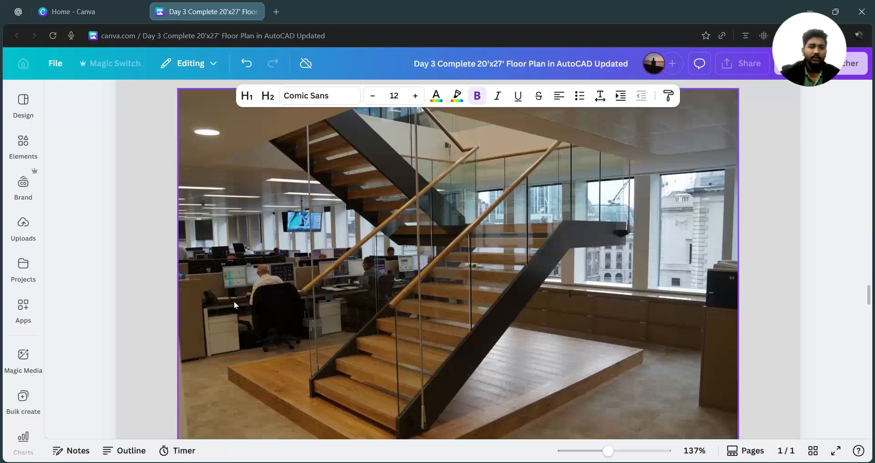
{"action": "scroll", "coordinate": [369, 279], "scroll_direction": "down", "scroll_amount": 4}
{"action": "scroll", "coordinate": [522, 293], "scroll_direction": "up", "scroll_amount": 3}
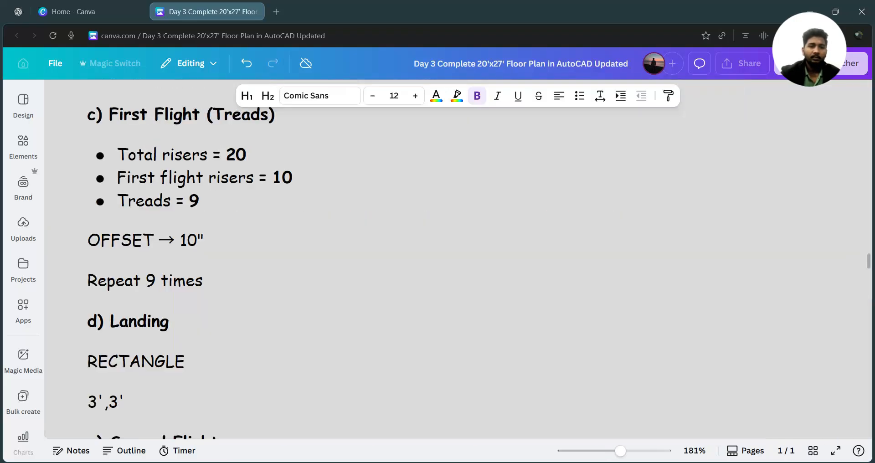
{"action": "scroll", "coordinate": [410, 259], "scroll_direction": "up", "scroll_amount": 2, "text": "ctrl"}
{"action": "scroll", "coordinate": [411, 259], "scroll_direction": "down", "scroll_amount": 6}
{"action": "scroll", "coordinate": [357, 354], "scroll_direction": "down", "scroll_amount": 15}
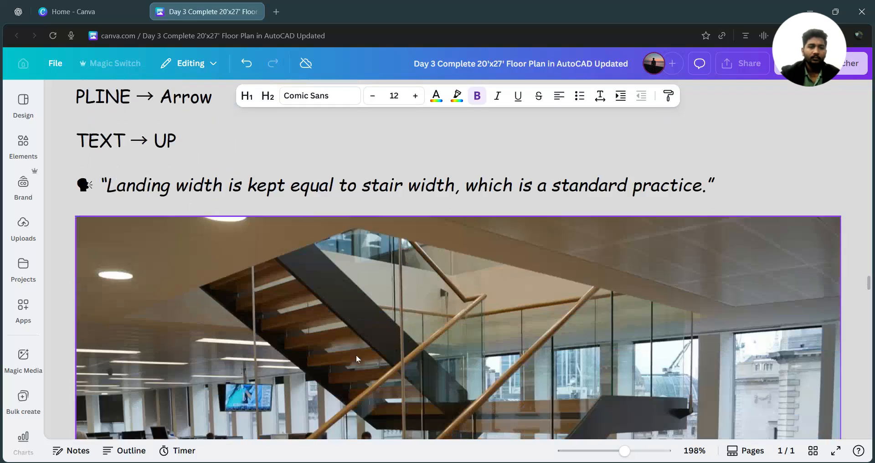
{"action": "scroll", "coordinate": [357, 354], "scroll_direction": "up", "scroll_amount": 2}
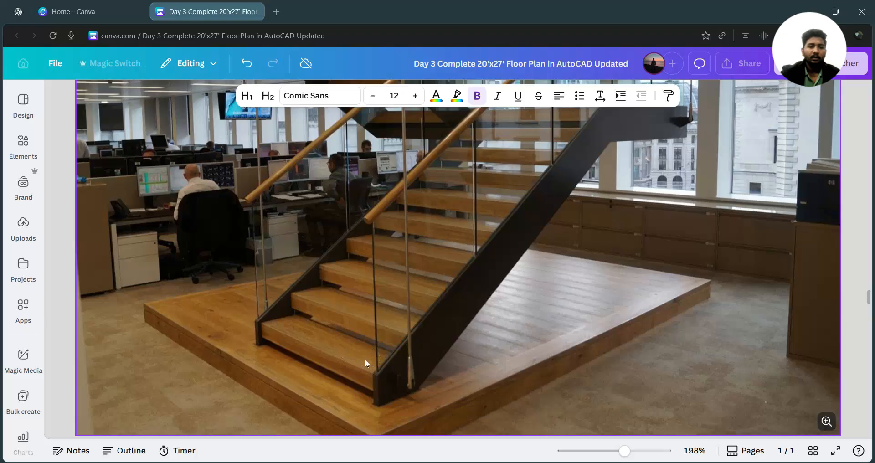
{"action": "scroll", "coordinate": [367, 360], "scroll_direction": "up", "scroll_amount": 2}
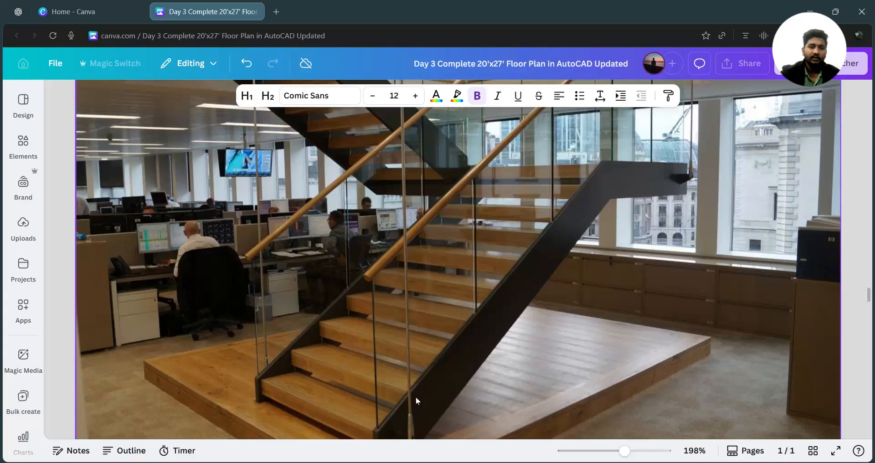
{"action": "scroll", "coordinate": [412, 386], "scroll_direction": "up", "scroll_amount": 4}
Return to the staircase calculation diagram, examine its plan and section AA', and reduce the page zoom to 113%
{"action": "scroll", "coordinate": [412, 385], "scroll_direction": "down", "scroll_amount": 10}
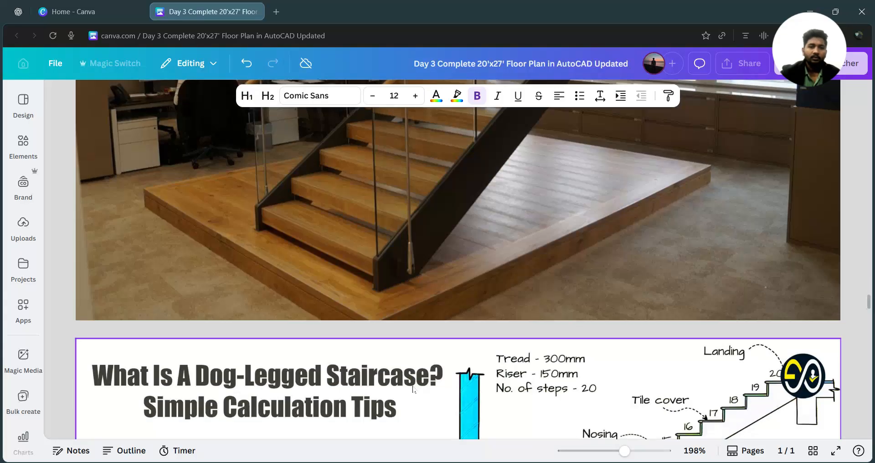
{"action": "scroll", "coordinate": [413, 390], "scroll_direction": "down", "scroll_amount": 4}
{"action": "scroll", "coordinate": [413, 390], "scroll_direction": "up", "scroll_amount": 4}
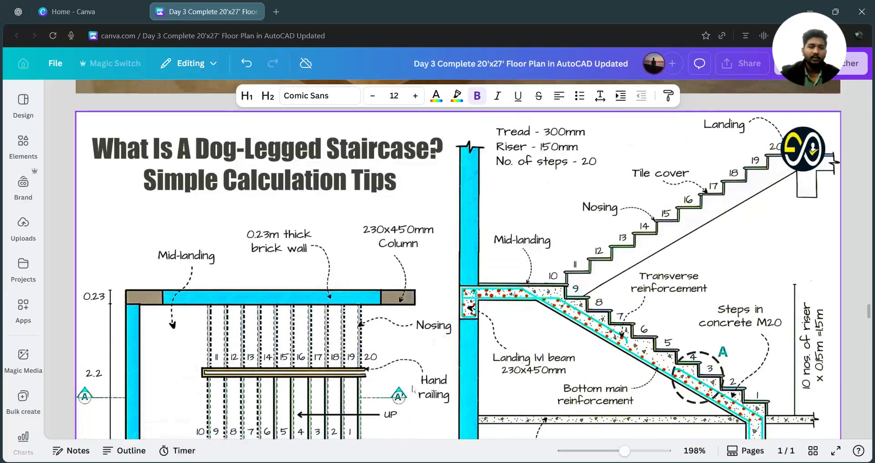
{"action": "left_click_drag", "start_coordinate": [625, 451], "coordinate": [611, 451]}
{"action": "scroll", "coordinate": [611, 451], "scroll_direction": "up", "scroll_amount": 10}
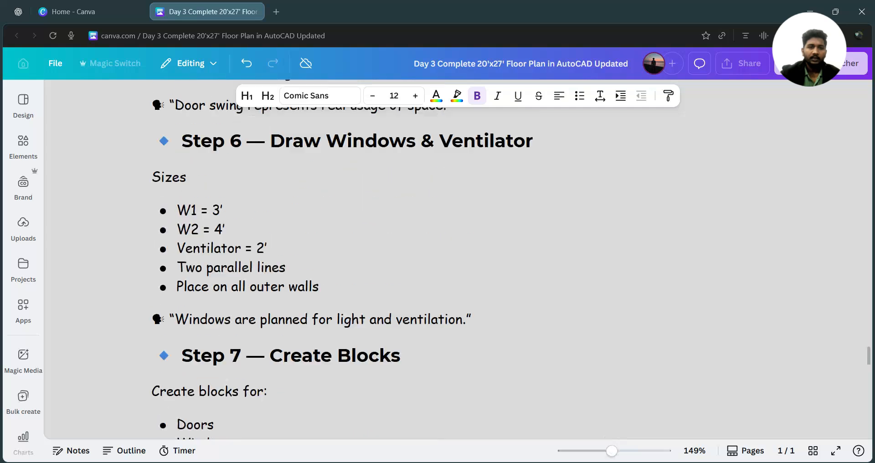
{"action": "scroll", "coordinate": [449, 351], "scroll_direction": "up", "scroll_amount": 10}
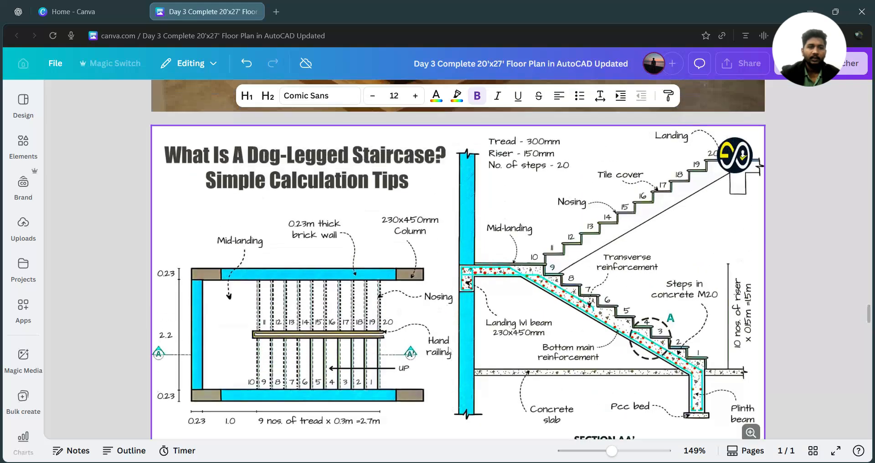
{"action": "left_click", "coordinate": [718, 340]}
{"action": "scroll", "coordinate": [799, 303], "scroll_direction": "down", "scroll_amount": 1}
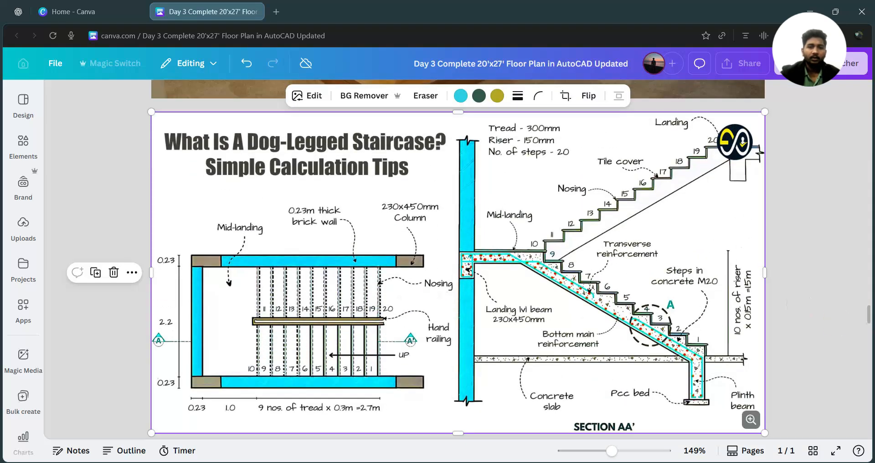
{"action": "left_click_drag", "start_coordinate": [611, 451], "coordinate": [599, 450]}
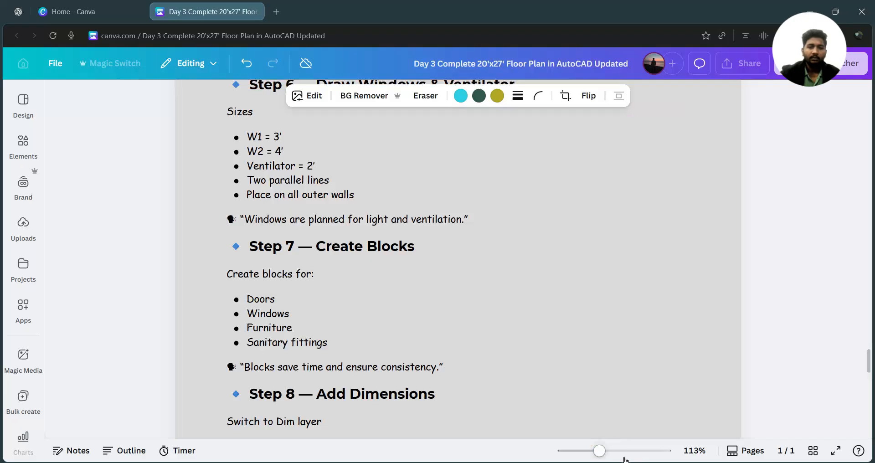
Go back to the dog-legged staircase calculation diagram, set the page zoom to 110%, and review its plan and section
{"action": "scroll", "coordinate": [496, 316], "scroll_direction": "up", "scroll_amount": 10}
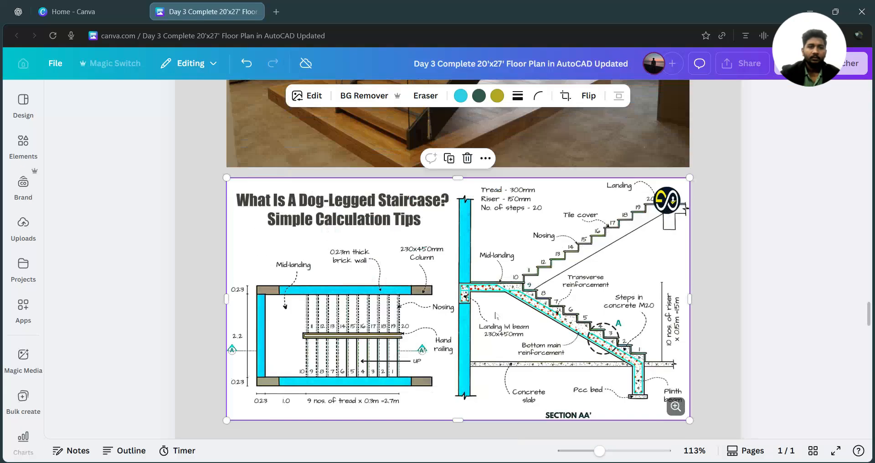
{"action": "left_click", "coordinate": [775, 275]}
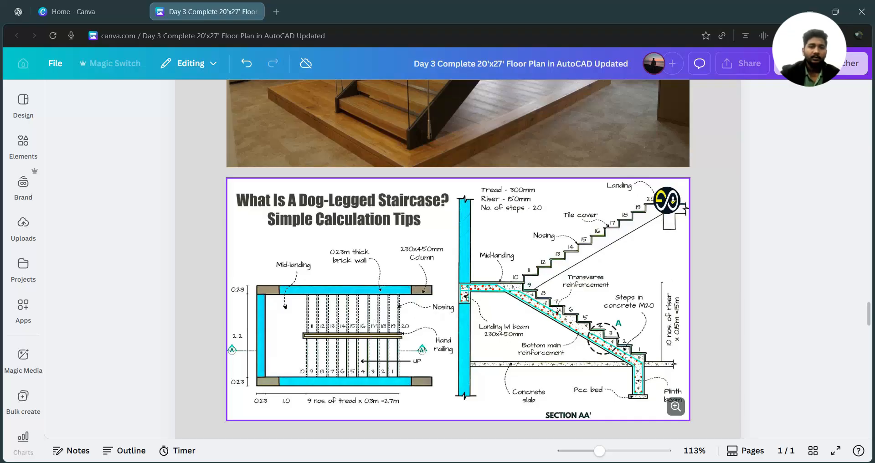
{"action": "left_click", "coordinate": [612, 452]}
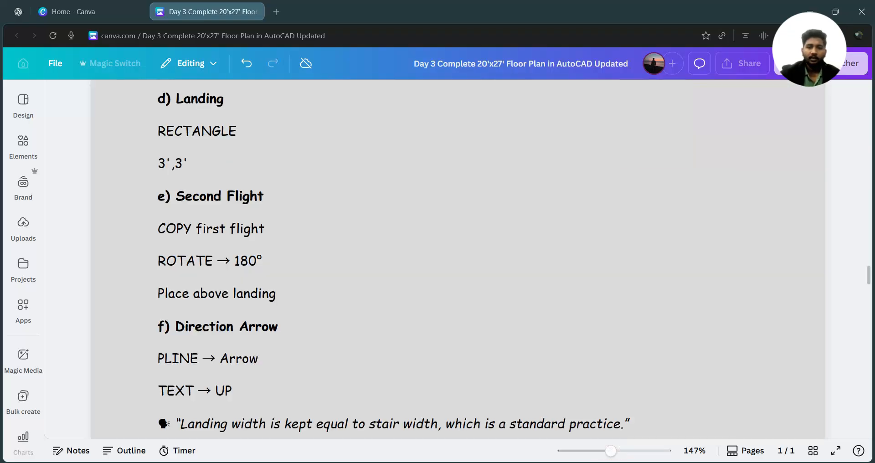
{"action": "left_click_drag", "start_coordinate": [612, 453], "coordinate": [589, 451]}
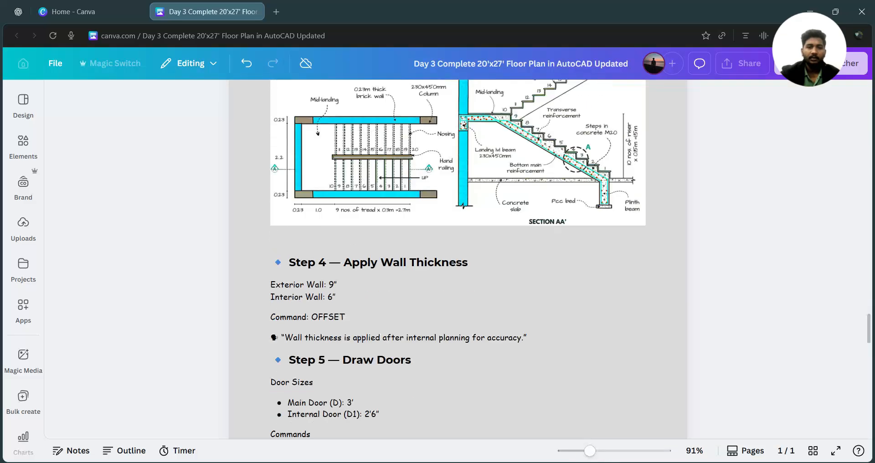
{"action": "left_click", "coordinate": [597, 451]}
{"action": "scroll", "coordinate": [577, 351], "scroll_direction": "up", "scroll_amount": 1}
{"action": "scroll", "coordinate": [578, 347], "scroll_direction": "down", "scroll_amount": 8}
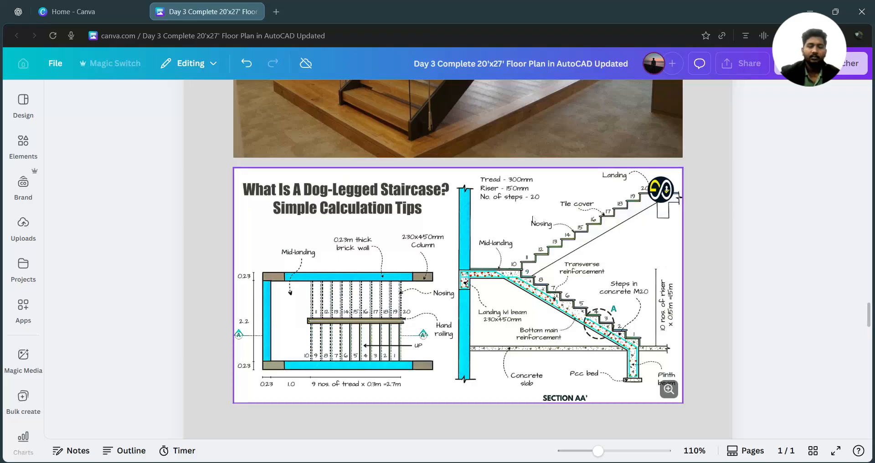
{"action": "left_click", "coordinate": [765, 186]}
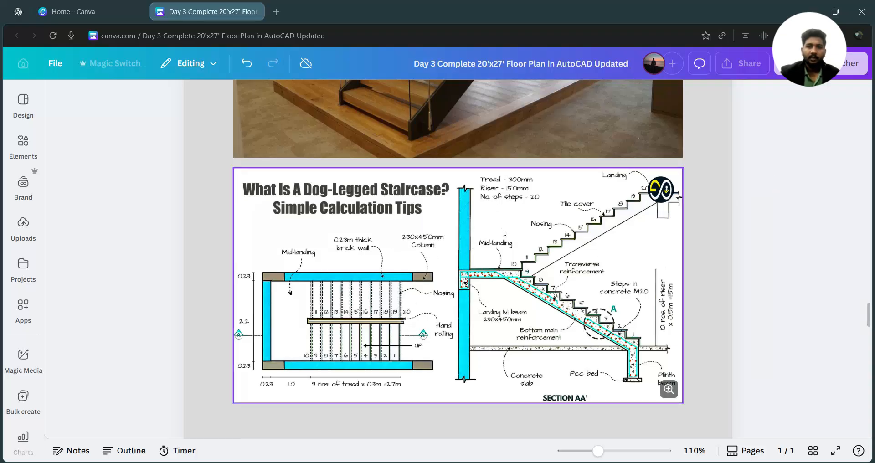
Add the text "to calculate no" on the empty line below the staircase calculation diagram
{"action": "scroll", "coordinate": [507, 224], "scroll_direction": "down", "scroll_amount": 1}
{"action": "scroll", "coordinate": [506, 225], "scroll_direction": "up", "scroll_amount": 1}
{"action": "scroll", "coordinate": [425, 301], "scroll_direction": "down", "scroll_amount": 1}
{"action": "left_click", "coordinate": [309, 364]}
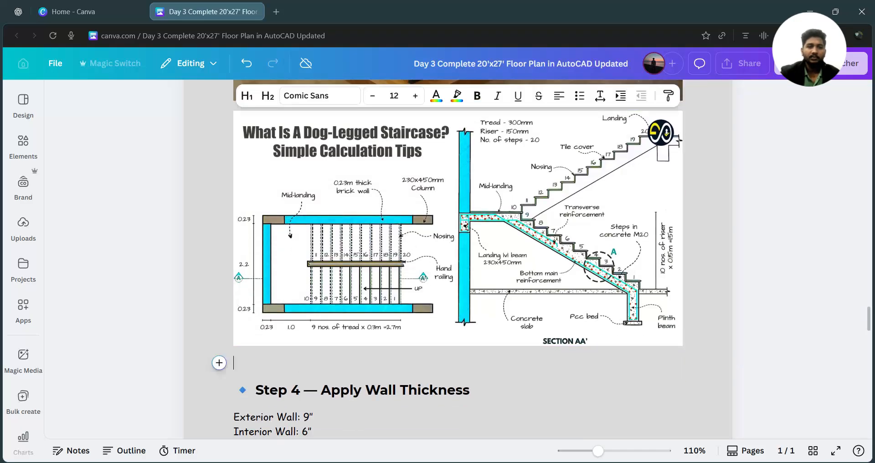
{"action": "type", "text": "to calv"}
{"action": "key", "text": "BackSpace"}
{"action": "type", "text": "culate"}
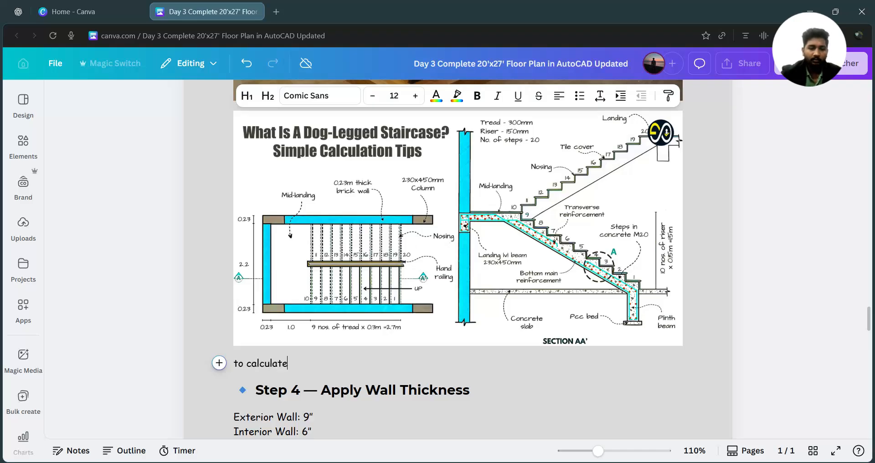
{"action": "type", "text": " no"}
Return to the "to calculate no" line below the staircase diagram, select its text, and clear the selection
{"action": "scroll", "coordinate": [437, 274], "scroll_direction": "down", "scroll_amount": 10}
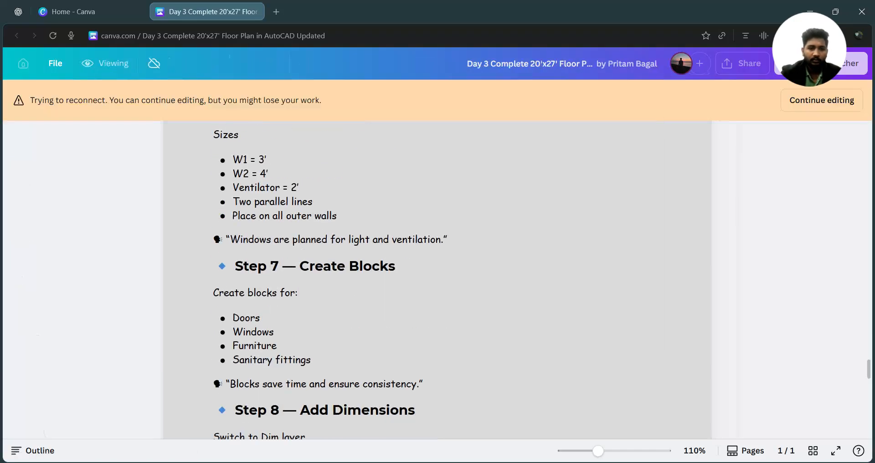
{"action": "scroll", "coordinate": [438, 274], "scroll_direction": "up", "scroll_amount": 9}
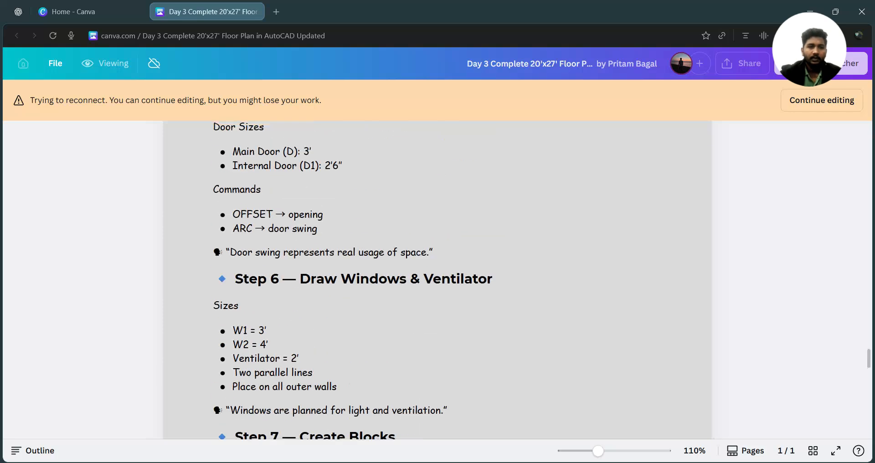
{"action": "scroll", "coordinate": [308, 316], "scroll_direction": "up", "scroll_amount": 2}
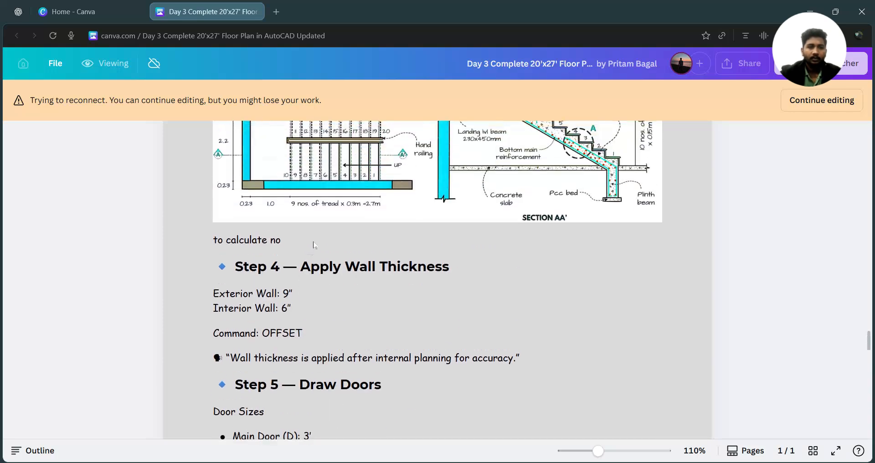
{"action": "left_click", "coordinate": [282, 238]}
{"action": "key", "text": "shift+Left"}
{"action": "key", "text": "shift+Left"}
{"action": "key", "text": "shift+Left"}
{"action": "key", "text": "shift+Left"}
{"action": "key", "text": "shift+Left"}
{"action": "key", "text": "shift+Left"}
{"action": "key", "text": "shift+Left"}
{"action": "key", "text": "shift+Left"}
{"action": "key", "text": "shift+Left"}
{"action": "key", "text": "shift+Left"}
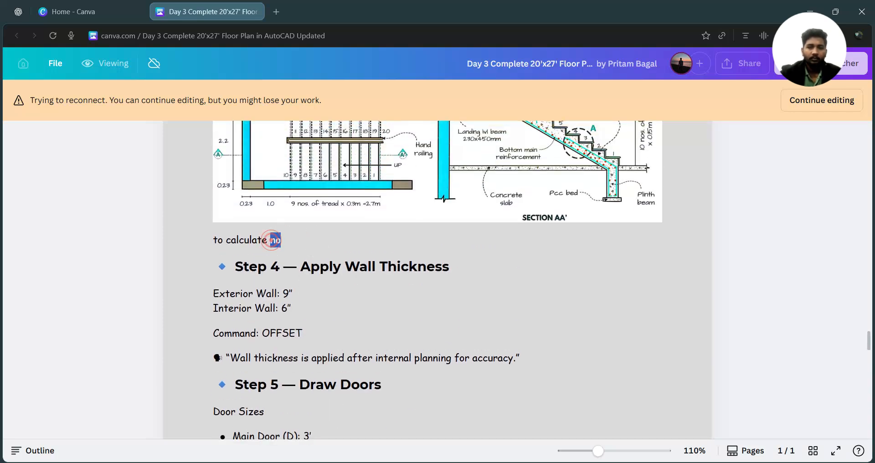
{"action": "key", "text": "shift+Left"}
{"action": "key", "text": "shift+Left"}
{"action": "key", "text": "shift+Left"}
{"action": "key", "text": "shift+Left"}
{"action": "key", "text": "shift+Left"}
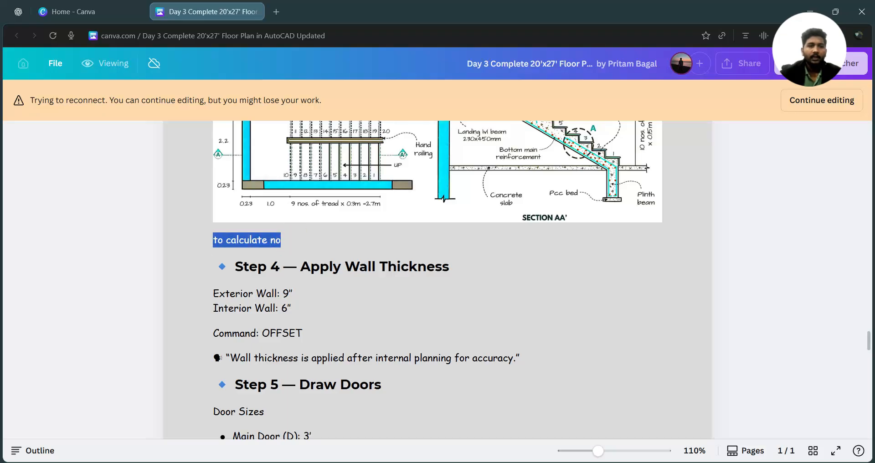
{"action": "scroll", "coordinate": [725, 263], "scroll_direction": "up", "scroll_amount": 5}
{"action": "scroll", "coordinate": [726, 263], "scroll_direction": "down", "scroll_amount": 2}
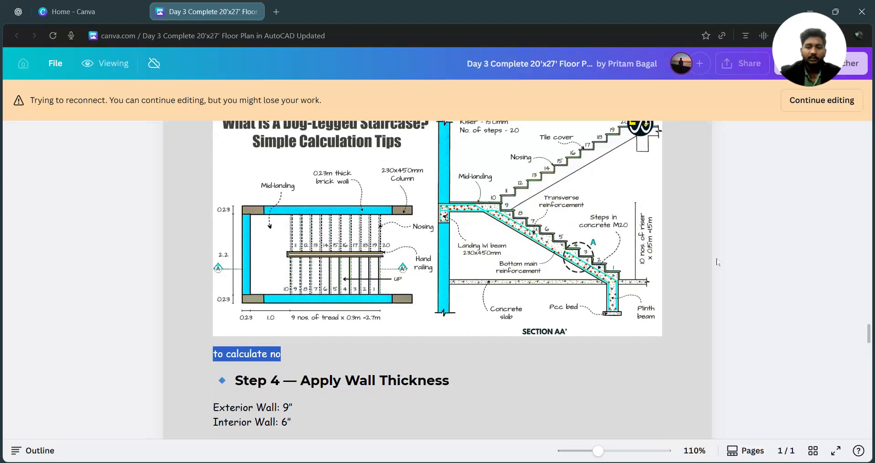
{"action": "scroll", "coordinate": [617, 259], "scroll_direction": "up", "scroll_amount": 1}
{"action": "left_click", "coordinate": [723, 235]}
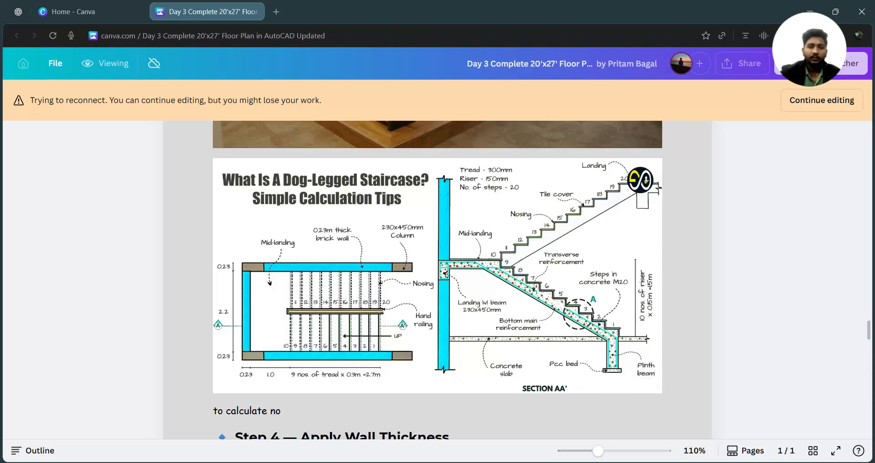
{"action": "key", "text": "XF86Calculator"}
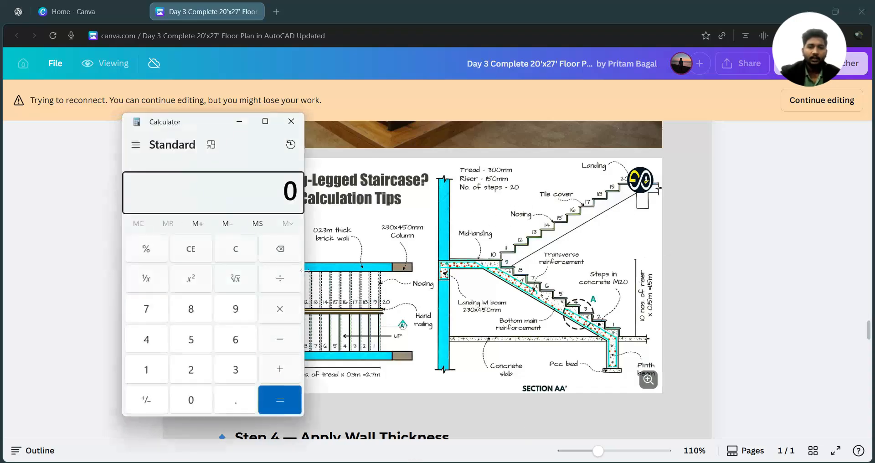
{"action": "left_click", "coordinate": [233, 369]}
{"action": "double_click", "coordinate": [191, 401]}
{"action": "left_click", "coordinate": [191, 401]}
{"action": "left_click", "coordinate": [291, 121]}
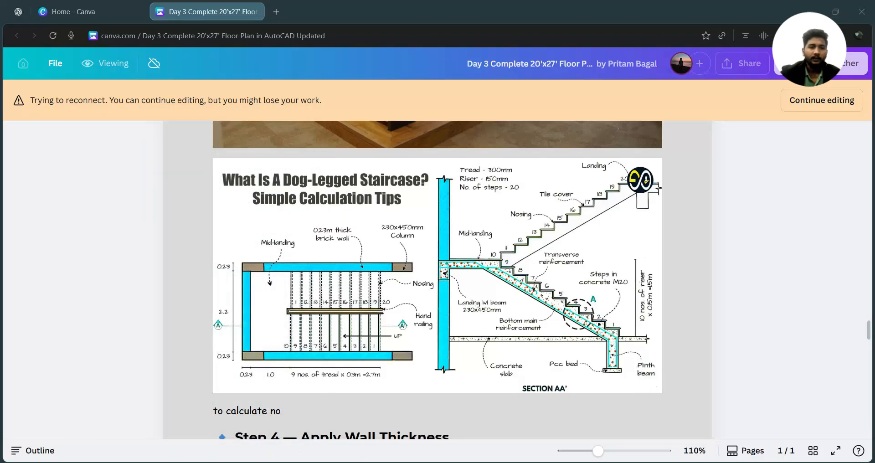
Open the Calculator over the notes and enter 10
{"action": "key", "text": "XF86Calculator"}
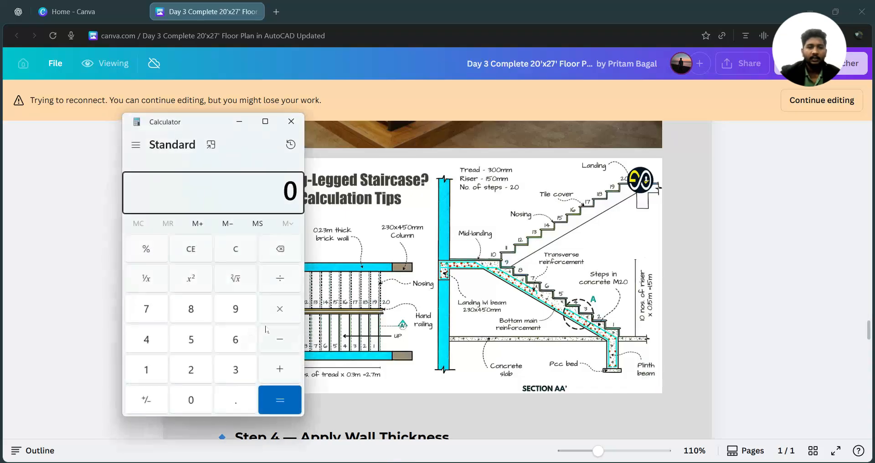
{"action": "left_click", "coordinate": [157, 371]}
{"action": "left_click", "coordinate": [191, 400]}
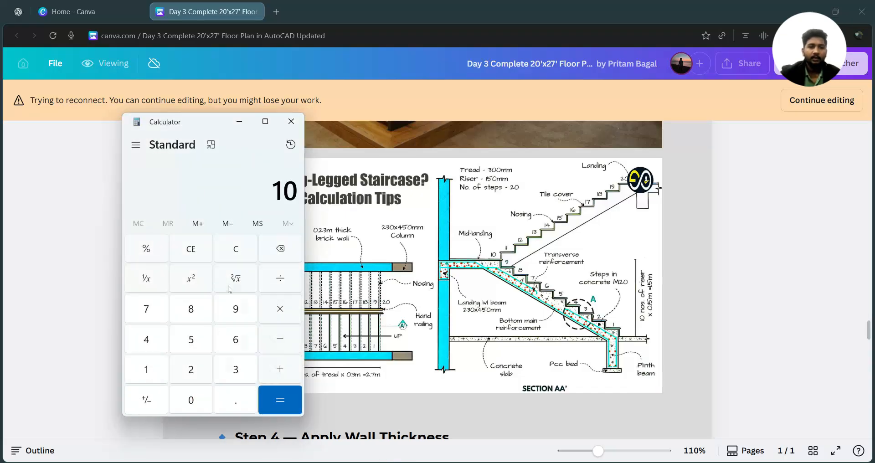
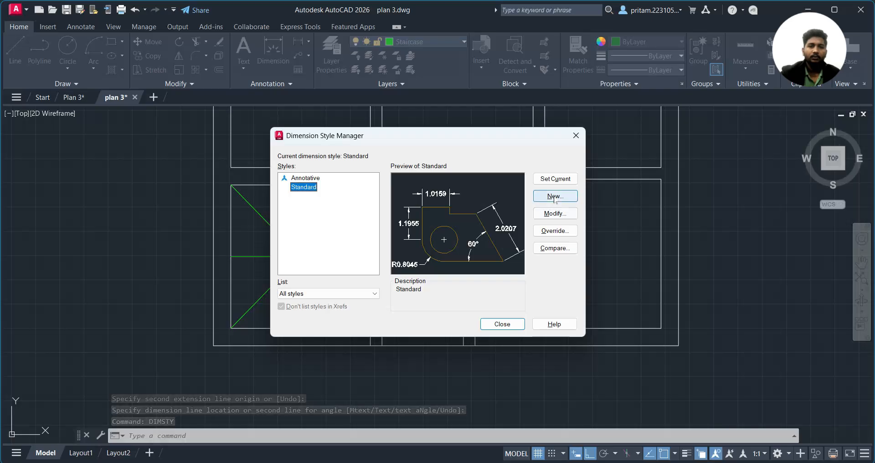
Create a new dimension style named 01 in AutoCAD, based on Standard and used for all dimensions
{"action": "left_click", "coordinate": [389, 196]}
{"action": "left_click_drag", "start_coordinate": [389, 196], "coordinate": [266, 206]}
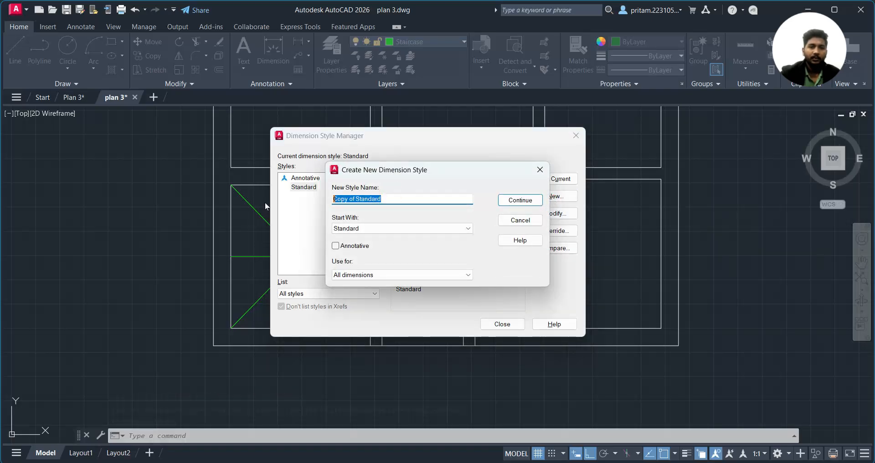
{"action": "type", "text": "01"}
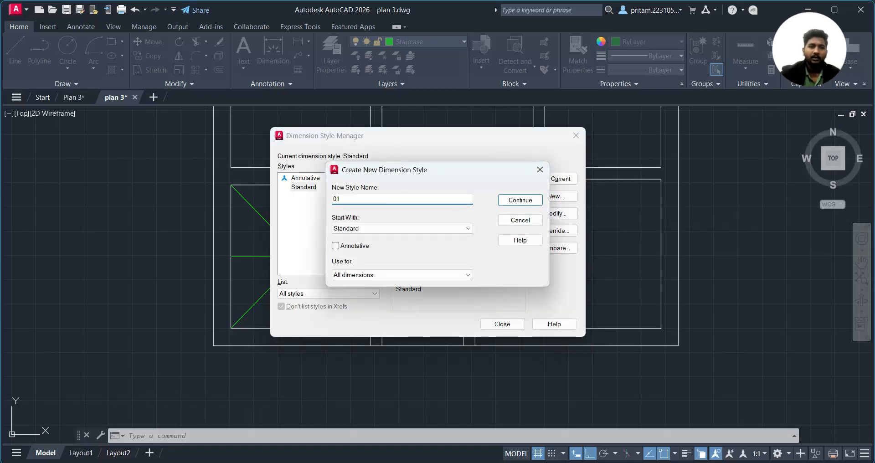
{"action": "left_click", "coordinate": [519, 200]}
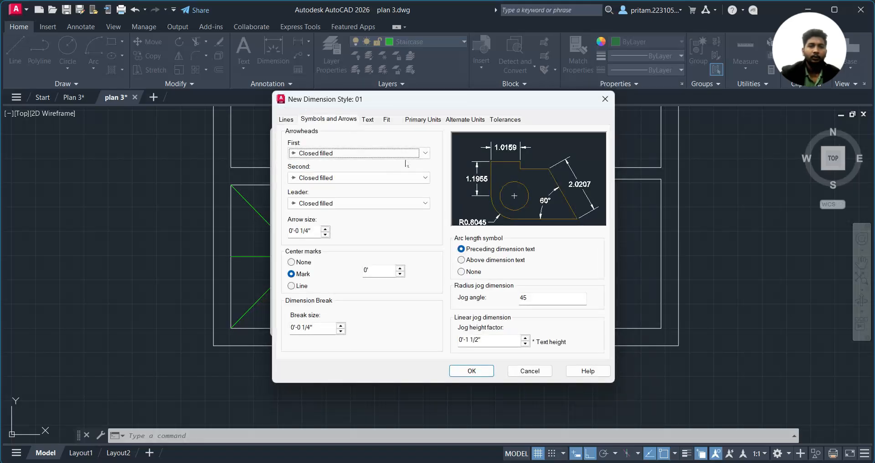
Set the first and second arrowheads of dimension style 01 to Architectural tick
{"action": "left_click", "coordinate": [350, 152]}
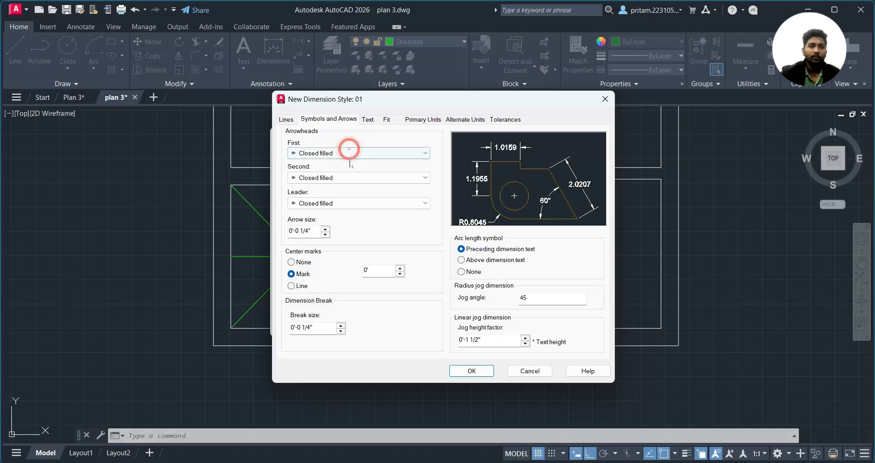
{"action": "left_click", "coordinate": [323, 202]}
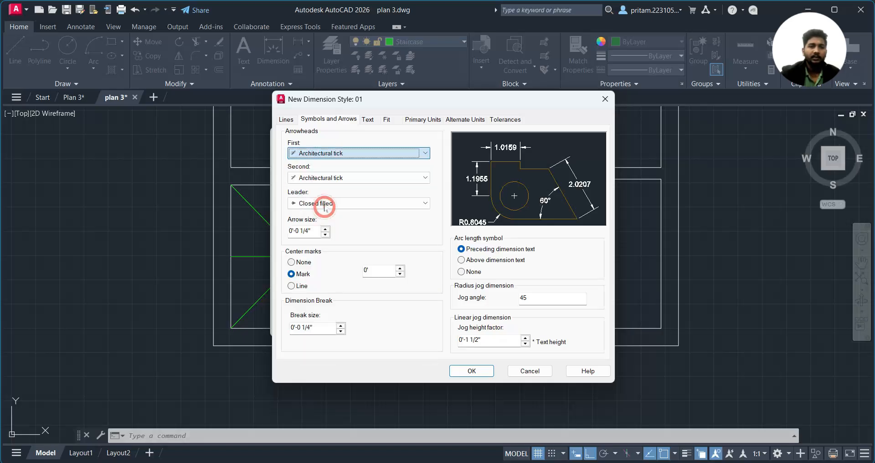
{"action": "left_click", "coordinate": [326, 177]}
{"action": "left_click", "coordinate": [354, 177]}
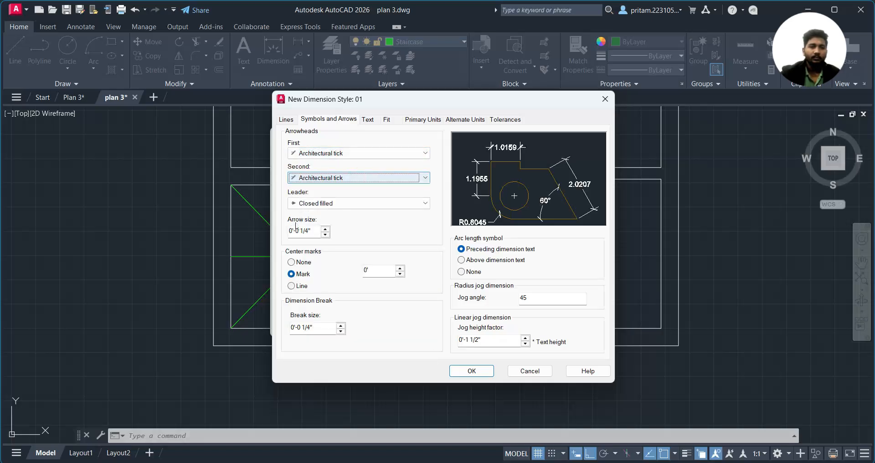
Set the dimension style's arrow size to 4" and its text height to 8"
{"action": "left_click_drag", "start_coordinate": [313, 231], "coordinate": [256, 233]}
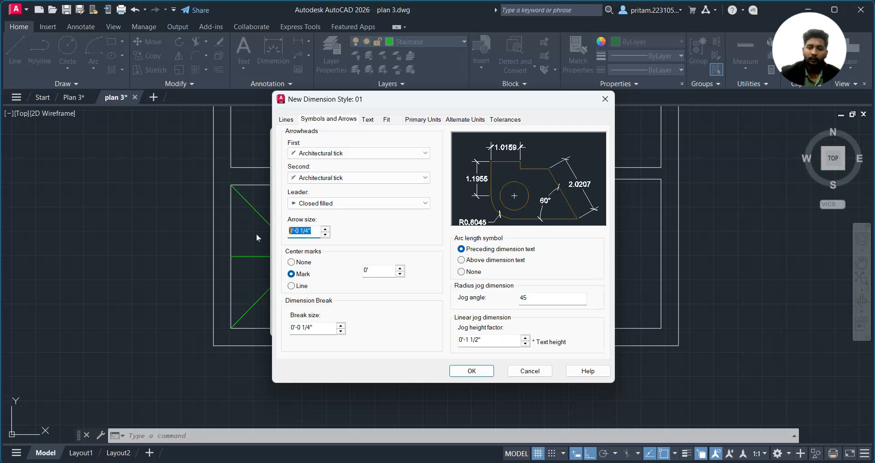
{"action": "type", "text": "4"}
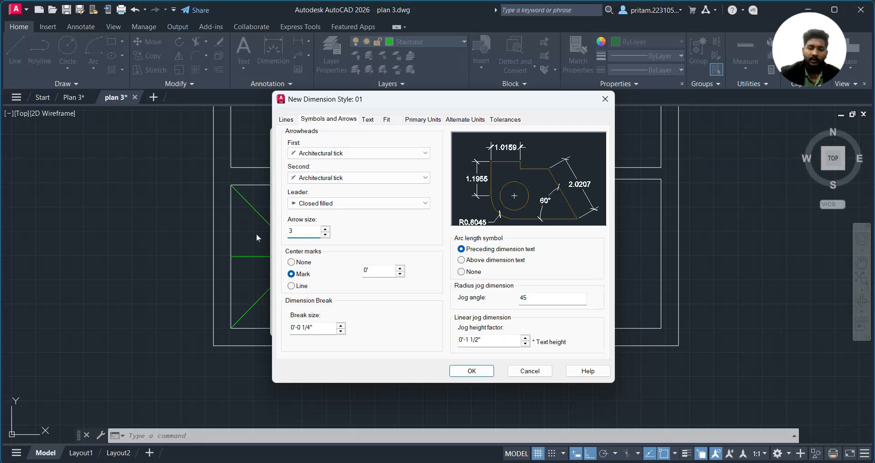
{"action": "type", "text": "'"}
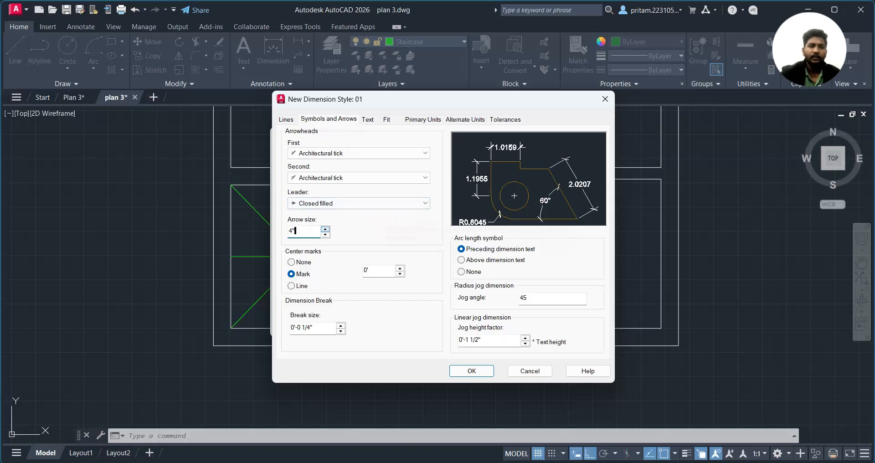
{"action": "left_click", "coordinate": [370, 121]}
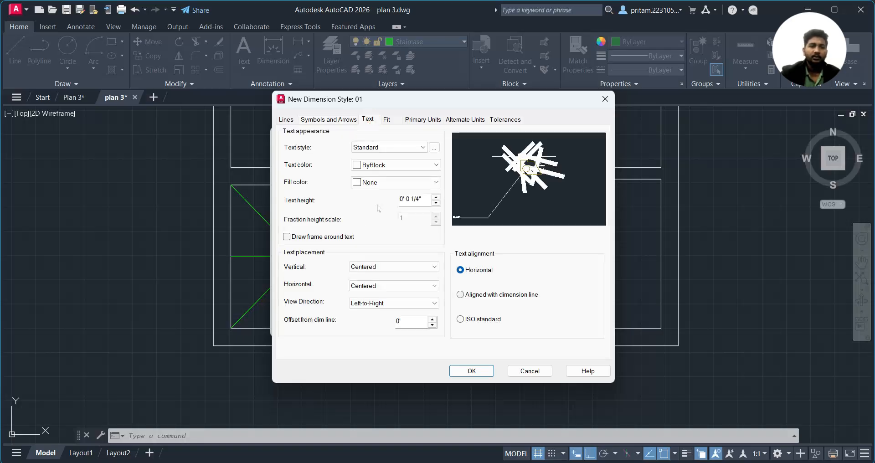
{"action": "left_click_drag", "start_coordinate": [400, 198], "coordinate": [429, 199]}
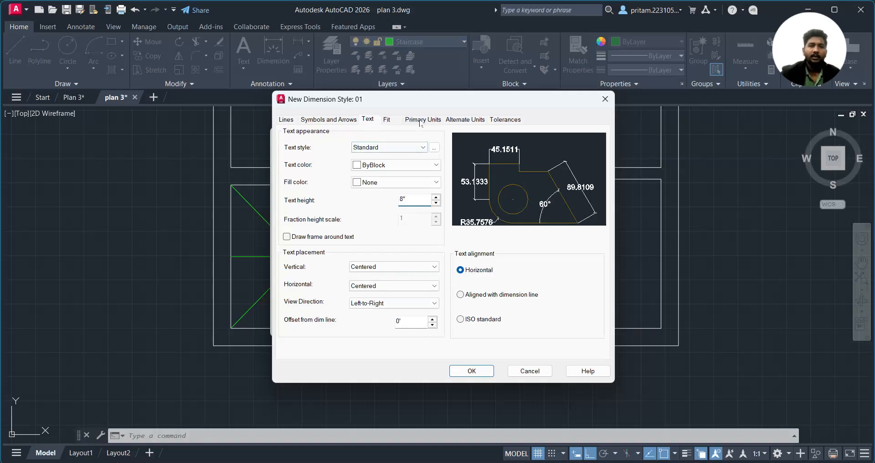
Set dimension style 01's linear unit format to Architectural with a precision of 0'-0"
{"action": "left_click", "coordinate": [387, 120]}
{"action": "left_click", "coordinate": [419, 119]}
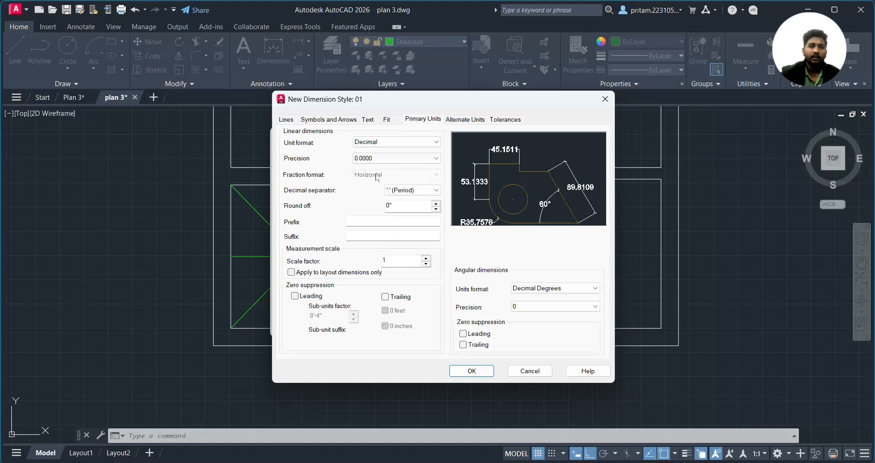
{"action": "left_click", "coordinate": [386, 119]}
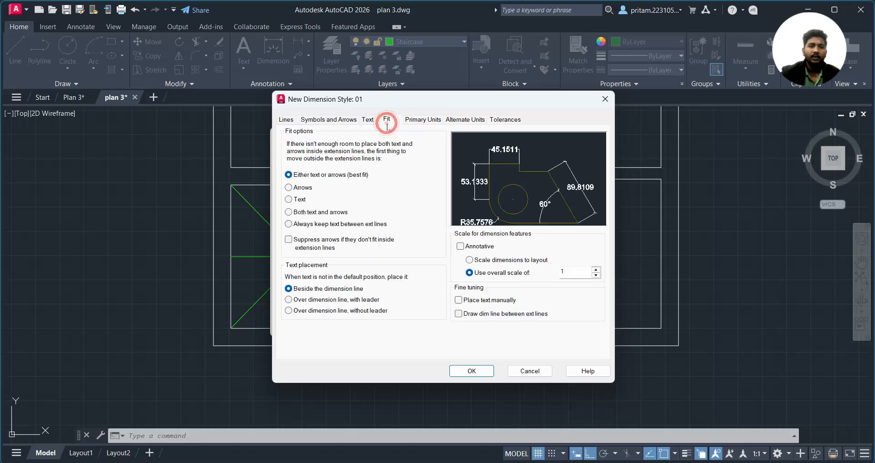
{"action": "left_click", "coordinate": [424, 119]}
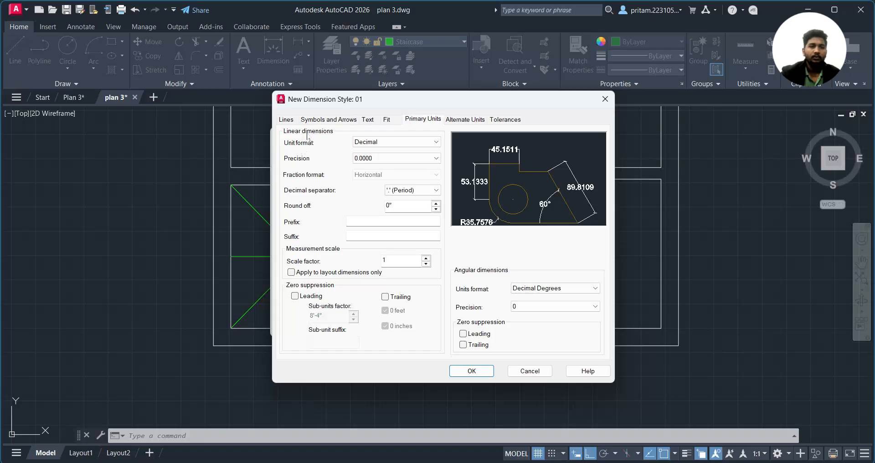
{"action": "left_click", "coordinate": [385, 142]}
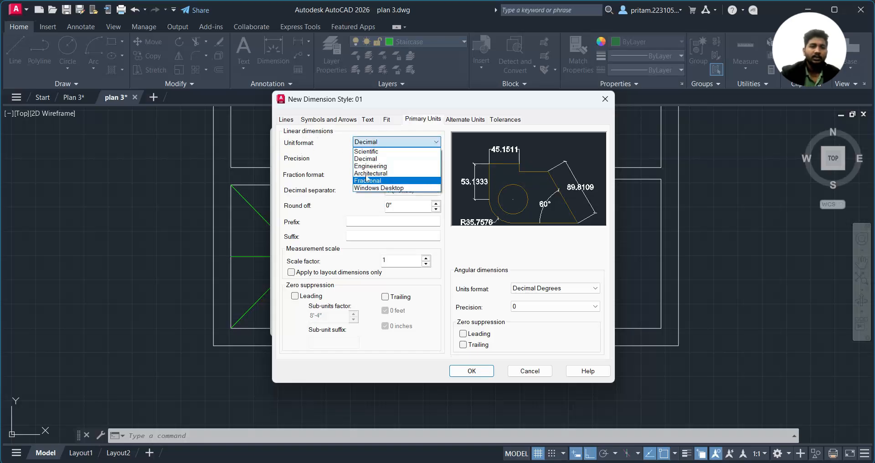
{"action": "left_click", "coordinate": [381, 173]}
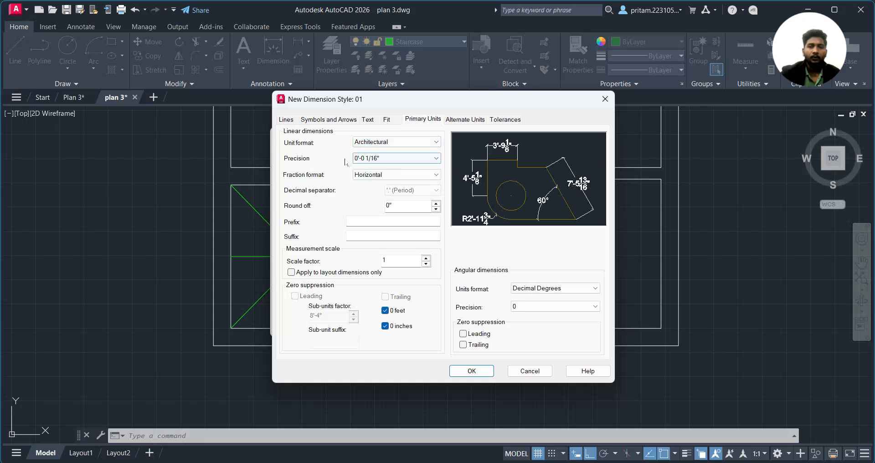
{"action": "left_click", "coordinate": [370, 142]}
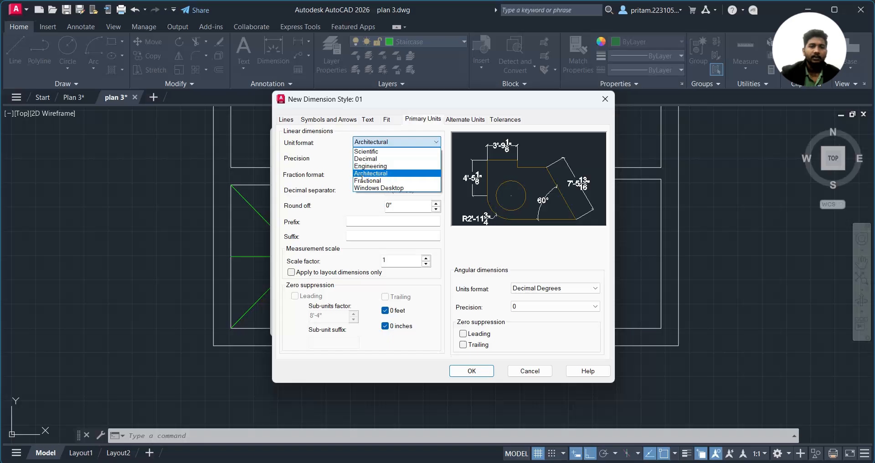
{"action": "left_click", "coordinate": [367, 174]}
{"action": "left_click", "coordinate": [389, 158]}
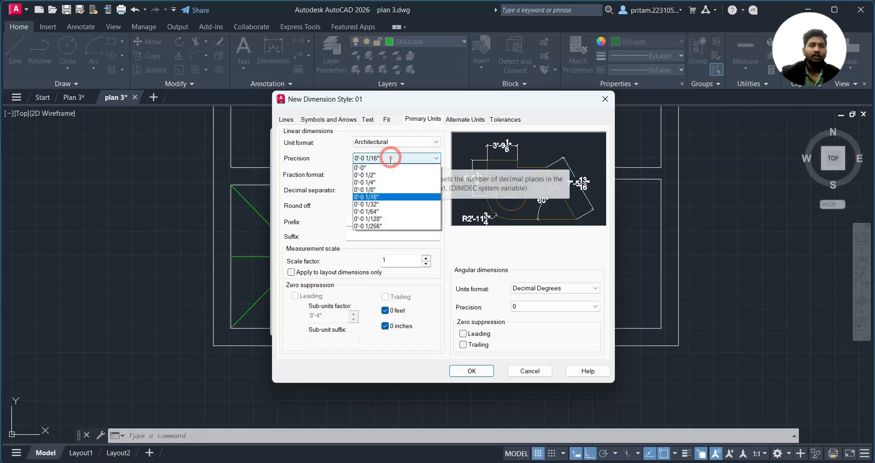
{"action": "left_click", "coordinate": [377, 168]}
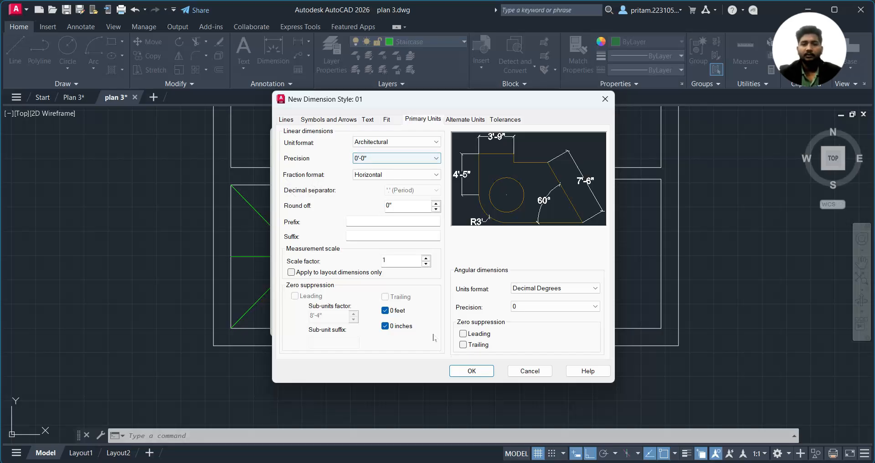
Save dimension style 01, make it the current style and close the style manager
{"action": "left_click", "coordinate": [462, 374]}
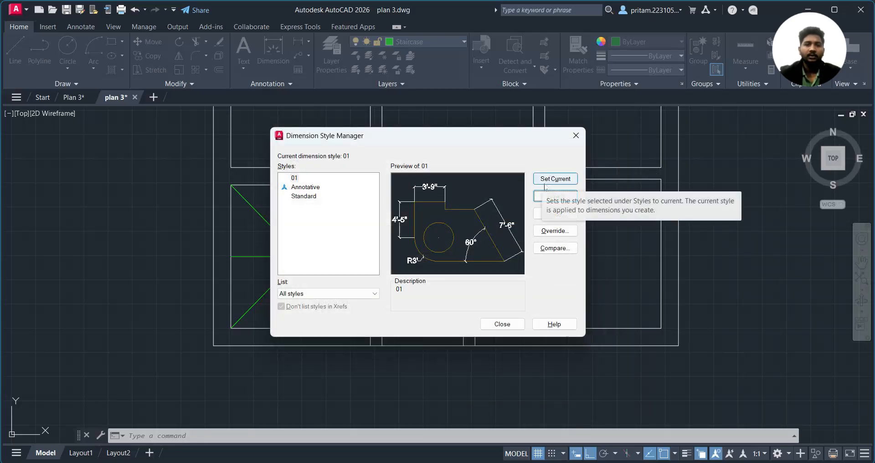
{"action": "left_click", "coordinate": [547, 180]}
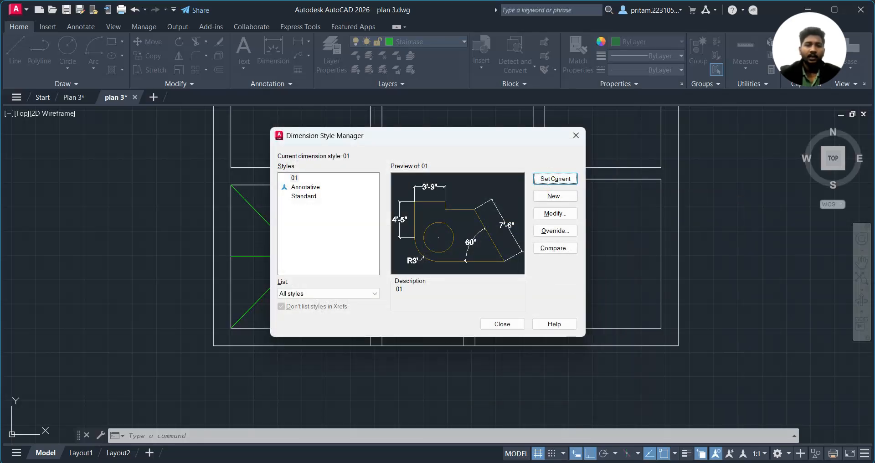
{"action": "left_click", "coordinate": [503, 327]}
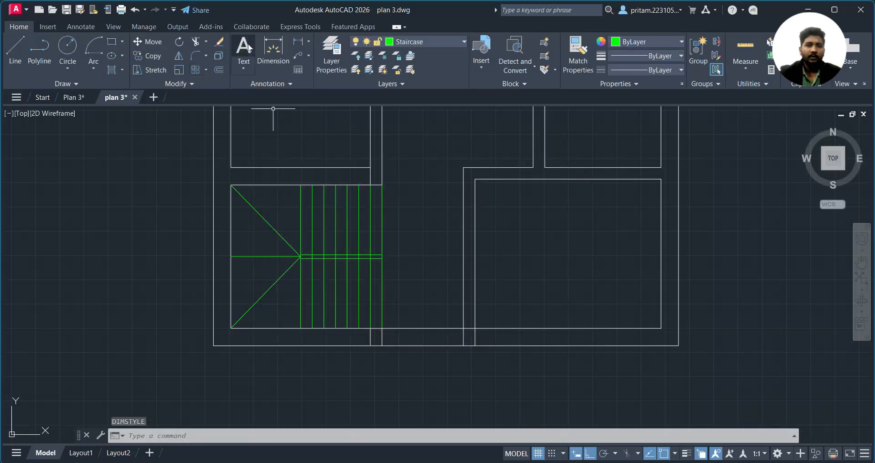
Check the width at the wall above the staircase and the spacing of two adjacent riser lines with dimension previews
{"action": "left_click", "coordinate": [260, 45]}
{"action": "left_click", "coordinate": [231, 167]}
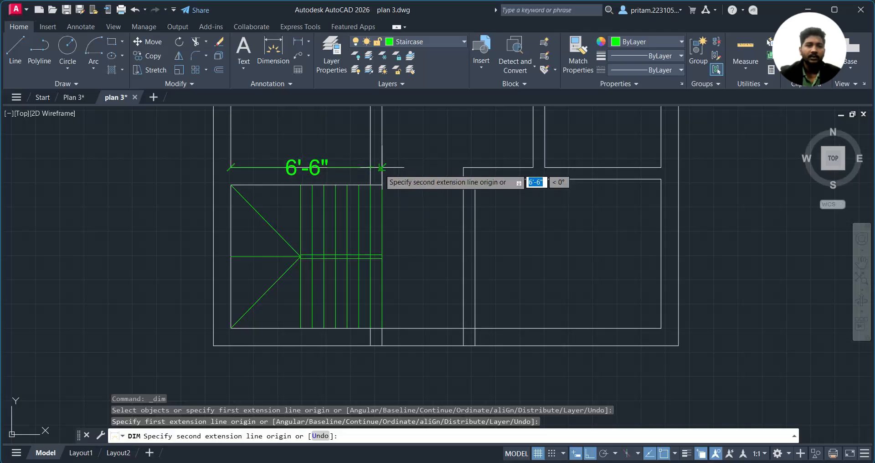
{"action": "key", "text": "Escape"}
{"action": "scroll", "coordinate": [342, 191], "scroll_direction": "up", "scroll_amount": 2}
{"action": "scroll", "coordinate": [340, 186], "scroll_direction": "up", "scroll_amount": 2}
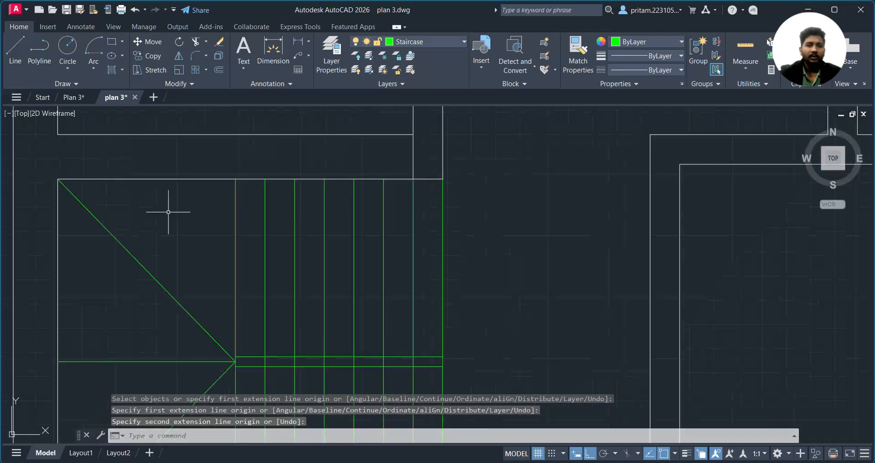
{"action": "key", "text": "Return"}
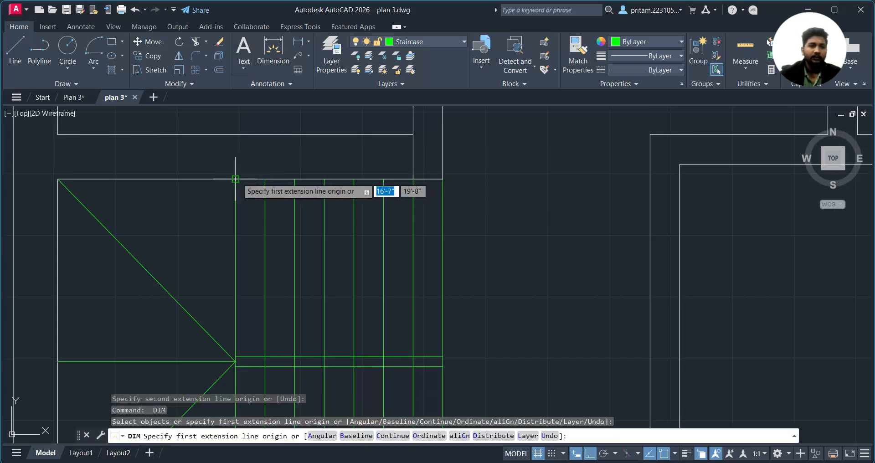
{"action": "left_click", "coordinate": [235, 180]}
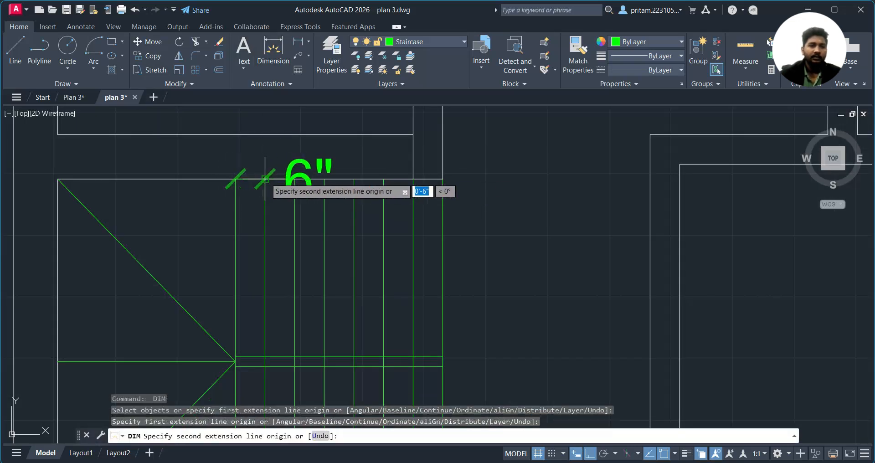
{"action": "key", "text": "Escape"}
{"action": "scroll", "coordinate": [267, 190], "scroll_direction": "down", "scroll_amount": 4}
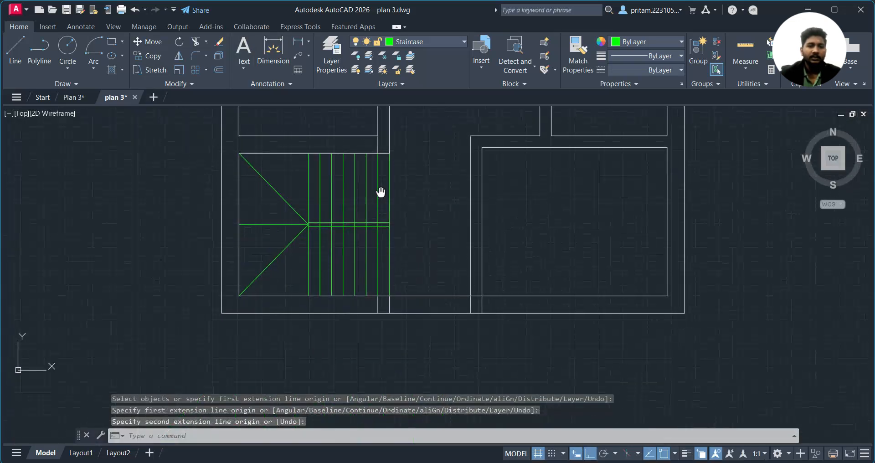
Trim all the riser lines between the two parallel centre lines that separate the upper and lower stair flights
{"action": "scroll", "coordinate": [474, 258], "scroll_direction": "up", "scroll_amount": 2}
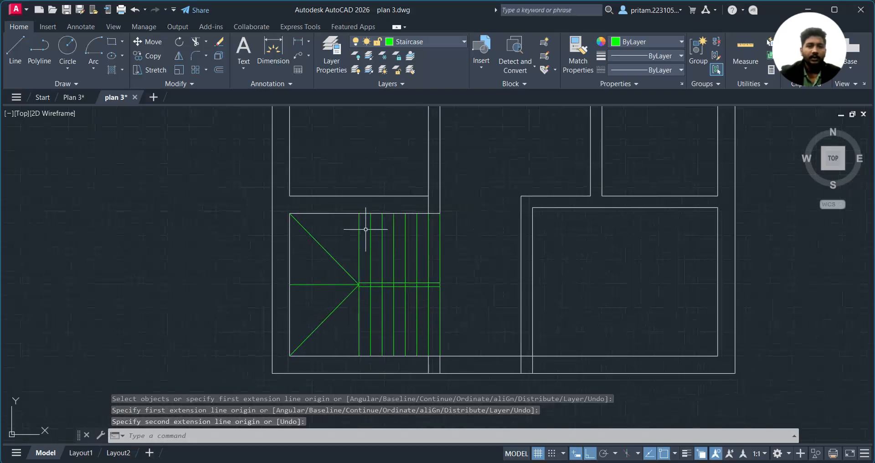
{"action": "scroll", "coordinate": [442, 298], "scroll_direction": "up", "scroll_amount": 1}
{"action": "scroll", "coordinate": [454, 242], "scroll_direction": "up", "scroll_amount": 4}
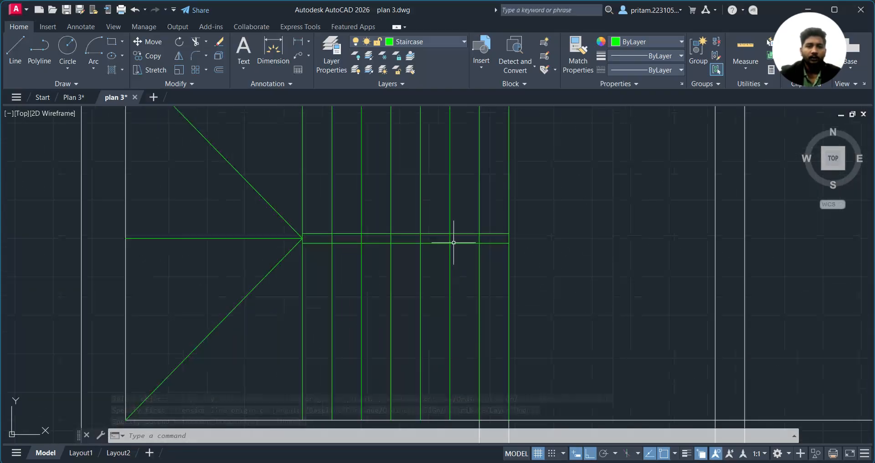
{"action": "scroll", "coordinate": [457, 242], "scroll_direction": "down", "scroll_amount": 4}
{"action": "type", "text": "tr"}
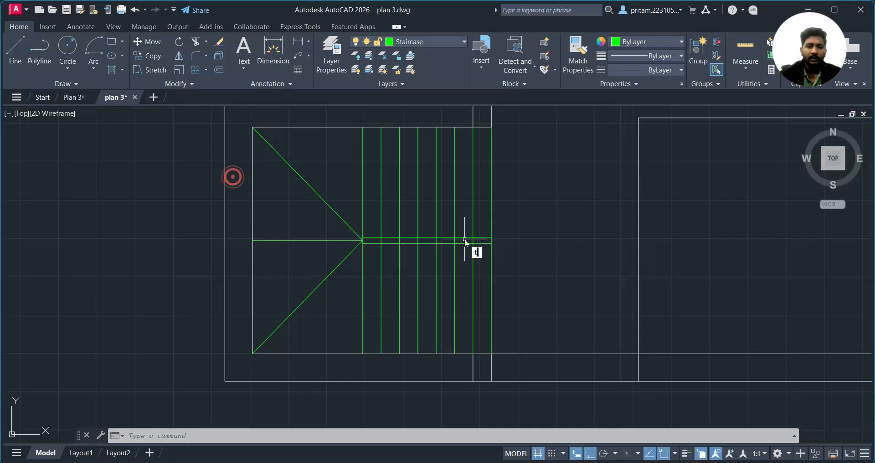
{"action": "key", "text": "Return"}
{"action": "scroll", "coordinate": [477, 237], "scroll_direction": "up", "scroll_amount": 4}
{"action": "left_click_drag", "start_coordinate": [523, 244], "coordinate": [239, 246]}
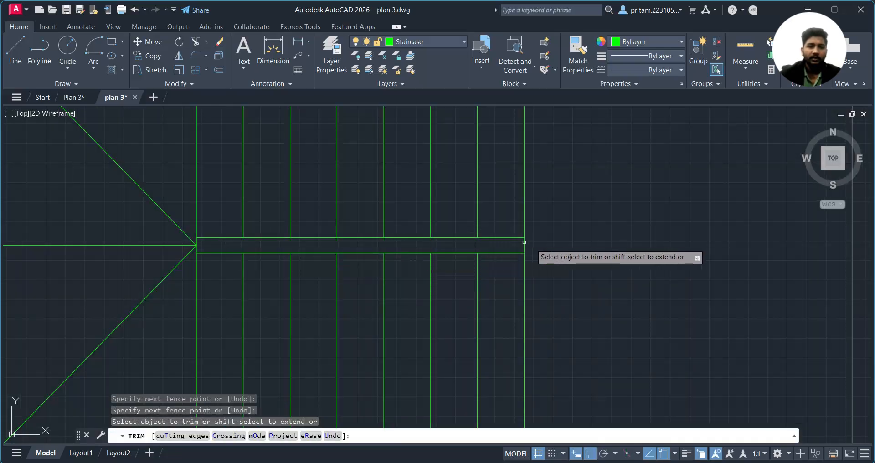
{"action": "left_click_drag", "start_coordinate": [506, 244], "coordinate": [557, 244]}
{"action": "scroll", "coordinate": [557, 245], "scroll_direction": "down", "scroll_amount": 2}
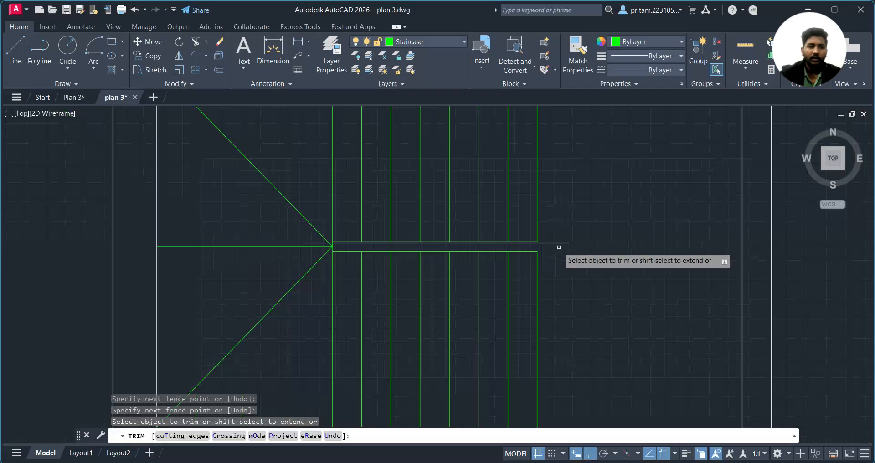
{"action": "middle_click_drag", "start_coordinate": [567, 247], "coordinate": [487, 224]}
{"action": "scroll", "coordinate": [486, 225], "scroll_direction": "down", "scroll_amount": 2}
{"action": "key", "text": "Escape"}
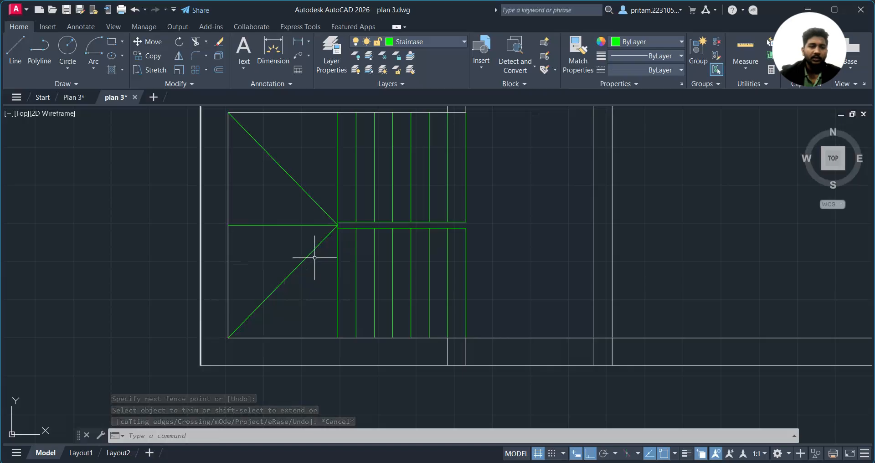
Offset the upper flight's outermost riser line twice by 6" towards the open passage
{"action": "scroll", "coordinate": [472, 203], "scroll_direction": "down", "scroll_amount": 5}
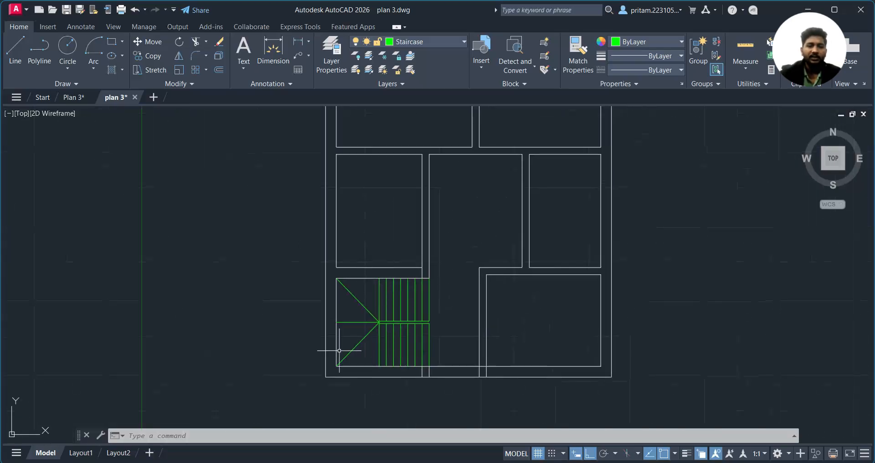
{"action": "scroll", "coordinate": [391, 307], "scroll_direction": "up", "scroll_amount": 3}
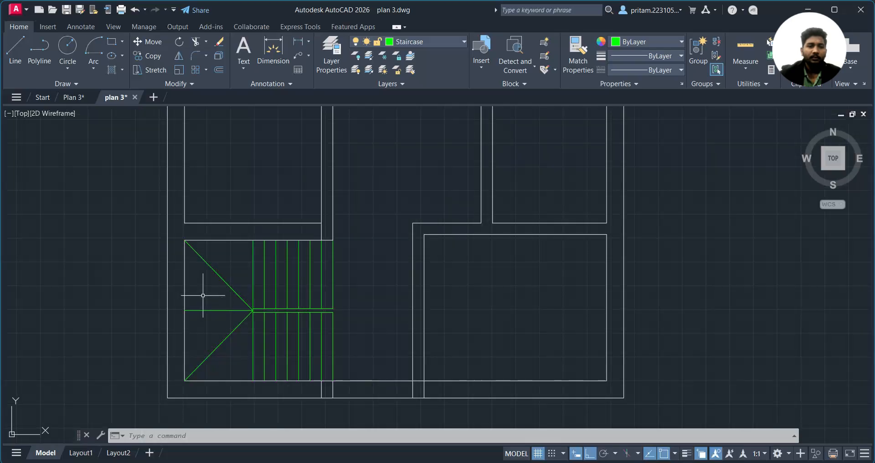
{"action": "scroll", "coordinate": [241, 290], "scroll_direction": "up", "scroll_amount": 2}
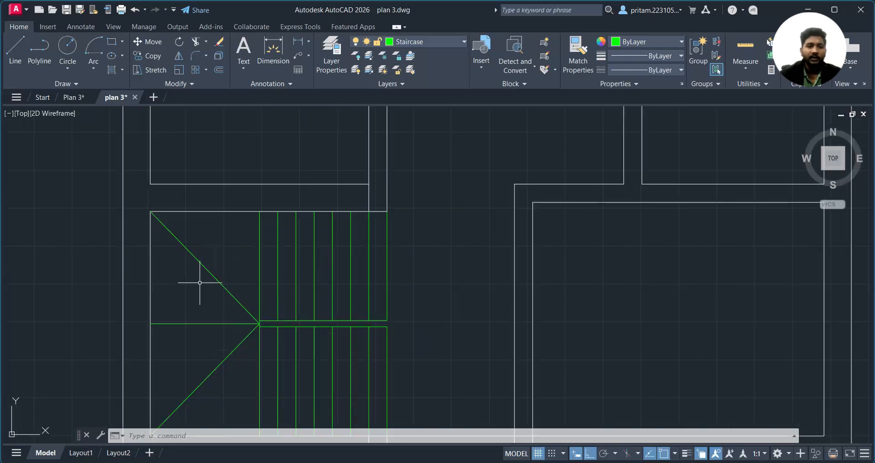
{"action": "middle_click_drag", "start_coordinate": [264, 260], "coordinate": [246, 223]}
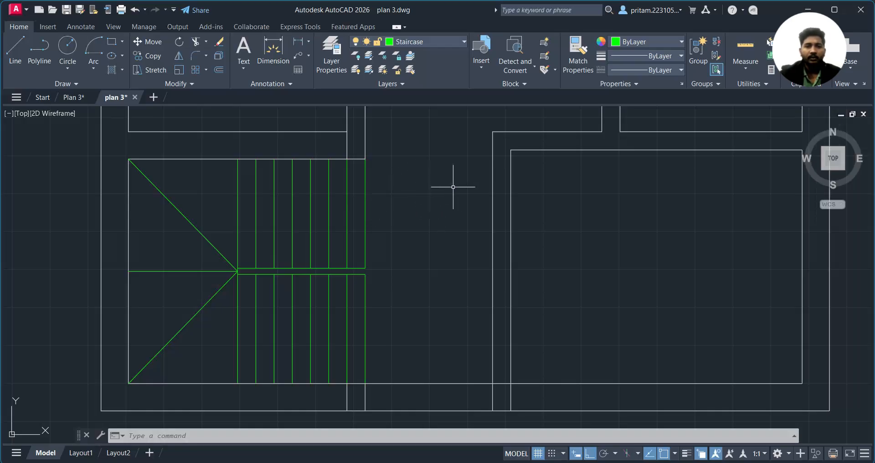
{"action": "type", "text": "o"}
{"action": "key", "text": "Return"}
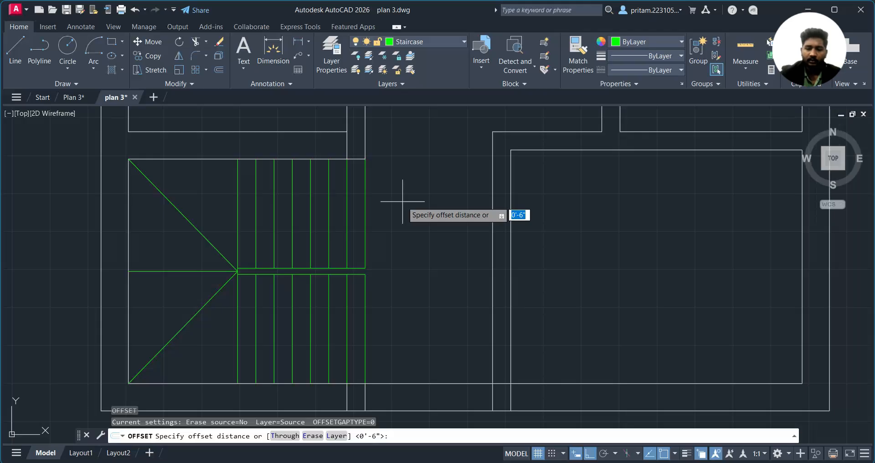
{"action": "type", "text": "6"}
{"action": "key", "text": "Return"}
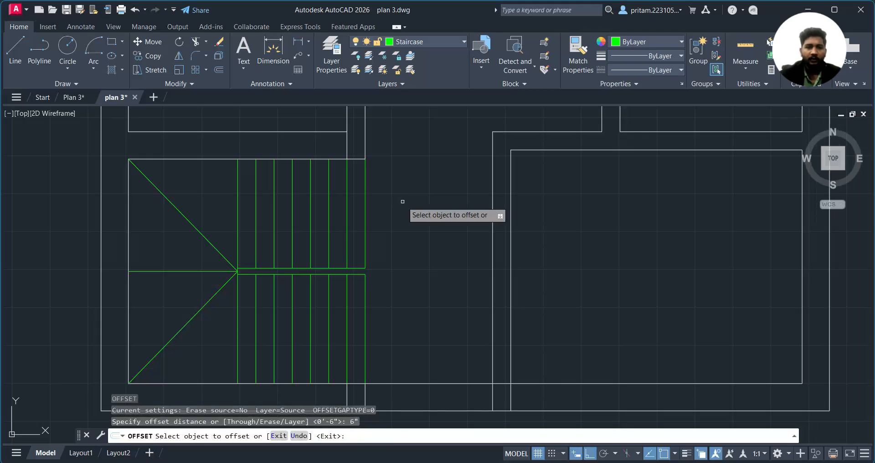
{"action": "scroll", "coordinate": [374, 196], "scroll_direction": "down", "scroll_amount": 4}
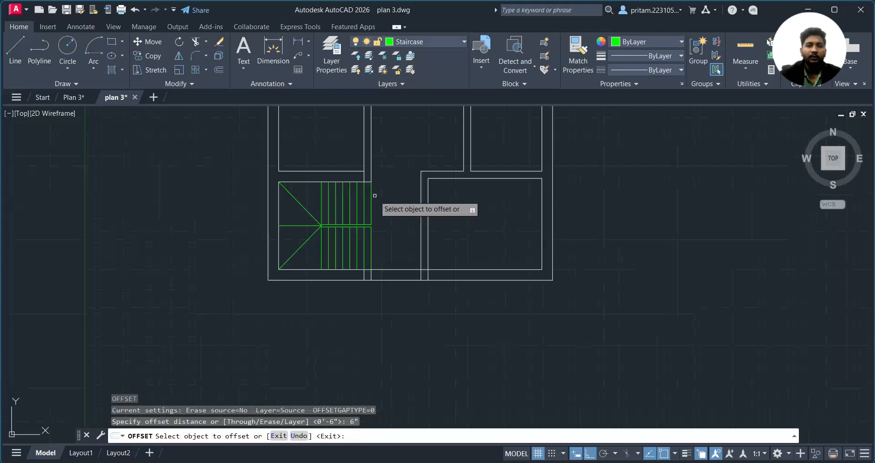
{"action": "scroll", "coordinate": [374, 195], "scroll_direction": "up", "scroll_amount": 5}
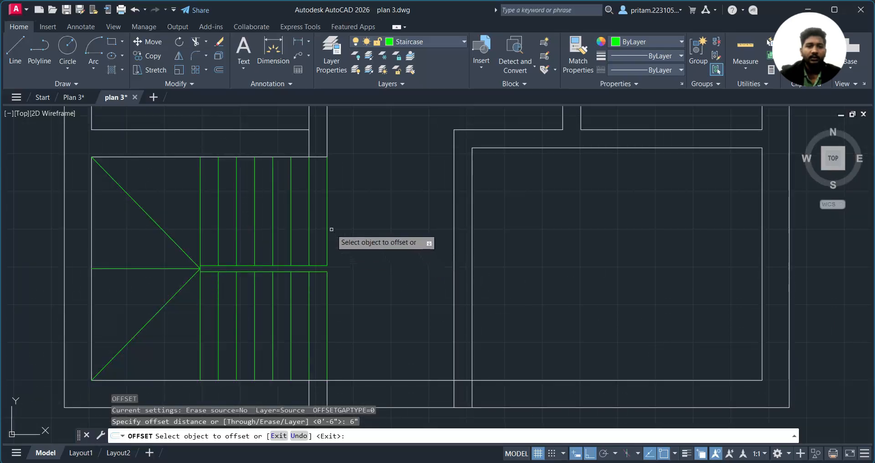
{"action": "left_click", "coordinate": [325, 229]}
{"action": "left_click", "coordinate": [327, 231]}
{"action": "left_click", "coordinate": [365, 222]}
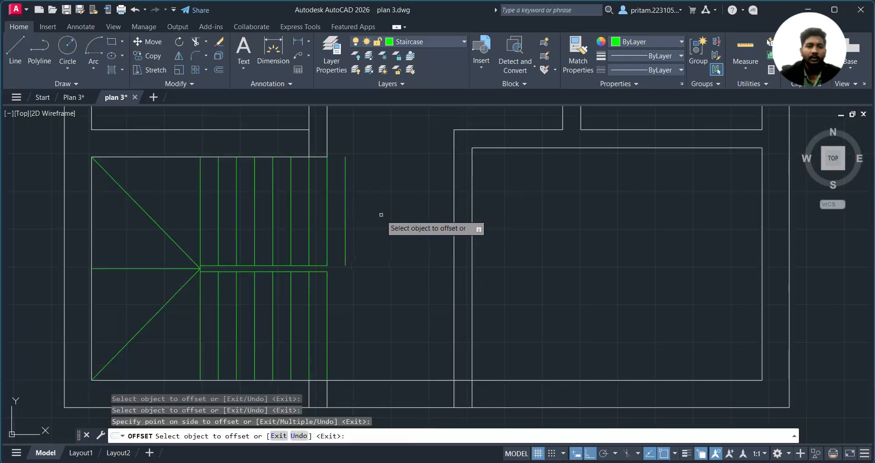
{"action": "left_click", "coordinate": [346, 216]}
{"action": "left_click", "coordinate": [391, 205]}
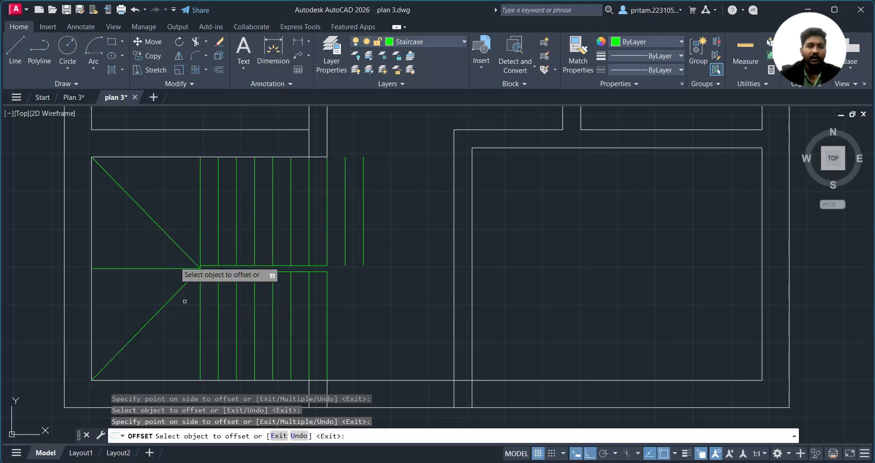
Remove the two extra offset riser lines beyond the end of the upper flight with Trim
{"action": "key", "text": "Escape"}
{"action": "scroll", "coordinate": [188, 230], "scroll_direction": "down", "scroll_amount": 5}
{"action": "scroll", "coordinate": [349, 348], "scroll_direction": "up", "scroll_amount": 3}
{"action": "type", "text": "tr"}
{"action": "key", "text": "Return"}
{"action": "left_click_drag", "start_coordinate": [364, 297], "coordinate": [325, 296]}
{"action": "key", "text": "Escape"}
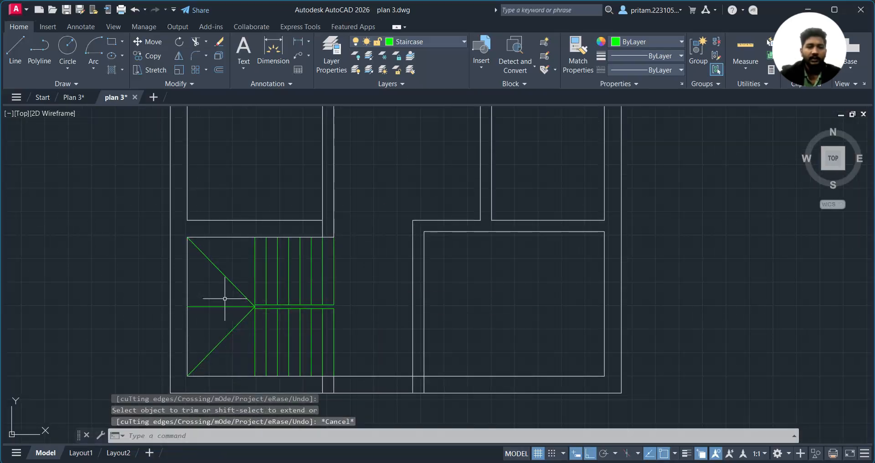
Trim the leftover piece of the inner wall line between the room above and the staircase's upper edge
{"action": "scroll", "coordinate": [284, 307], "scroll_direction": "down", "scroll_amount": 3}
{"action": "scroll", "coordinate": [313, 302], "scroll_direction": "up", "scroll_amount": 3}
{"action": "middle_click_drag", "start_coordinate": [347, 297], "coordinate": [357, 322]}
{"action": "scroll", "coordinate": [346, 296], "scroll_direction": "down", "scroll_amount": 2}
{"action": "scroll", "coordinate": [350, 322], "scroll_direction": "up", "scroll_amount": 3}
{"action": "scroll", "coordinate": [346, 325], "scroll_direction": "up", "scroll_amount": 2}
{"action": "right_click", "coordinate": [346, 293]}
{"action": "left_click", "coordinate": [304, 289]}
{"action": "scroll", "coordinate": [319, 301], "scroll_direction": "down", "scroll_amount": 4}
{"action": "scroll", "coordinate": [346, 324], "scroll_direction": "up", "scroll_amount": 3}
{"action": "key", "text": "Escape"}
{"action": "scroll", "coordinate": [371, 329], "scroll_direction": "down", "scroll_amount": 3}
{"action": "scroll", "coordinate": [370, 328], "scroll_direction": "up", "scroll_amount": 3}
{"action": "scroll", "coordinate": [410, 293], "scroll_direction": "down", "scroll_amount": 1}
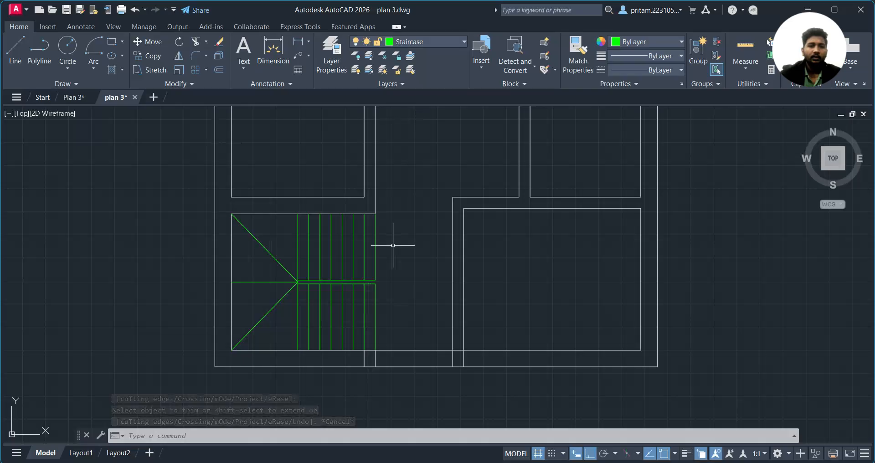
{"action": "scroll", "coordinate": [402, 283], "scroll_direction": "down", "scroll_amount": 6}
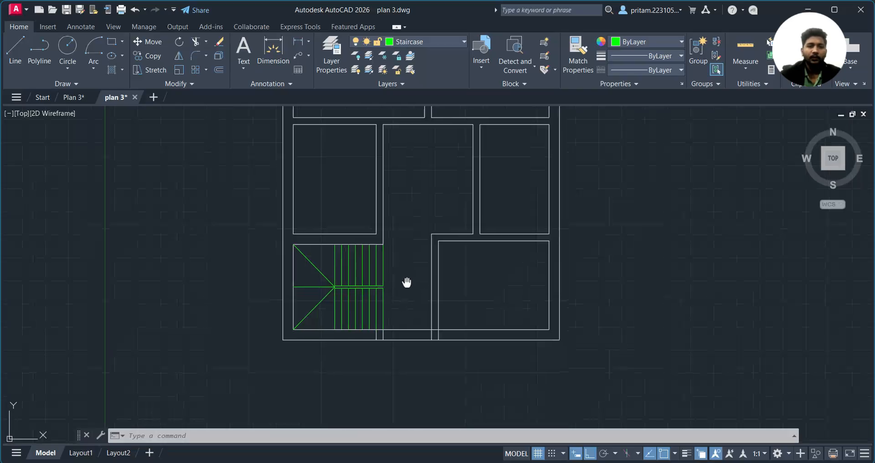
Check the door sizes in the reference drawing Plan 3, then make Door the current layer in the working plan 3 drawing
{"action": "scroll", "coordinate": [429, 273], "scroll_direction": "up", "scroll_amount": 2}
{"action": "middle_click_drag", "start_coordinate": [514, 245], "coordinate": [394, 262]}
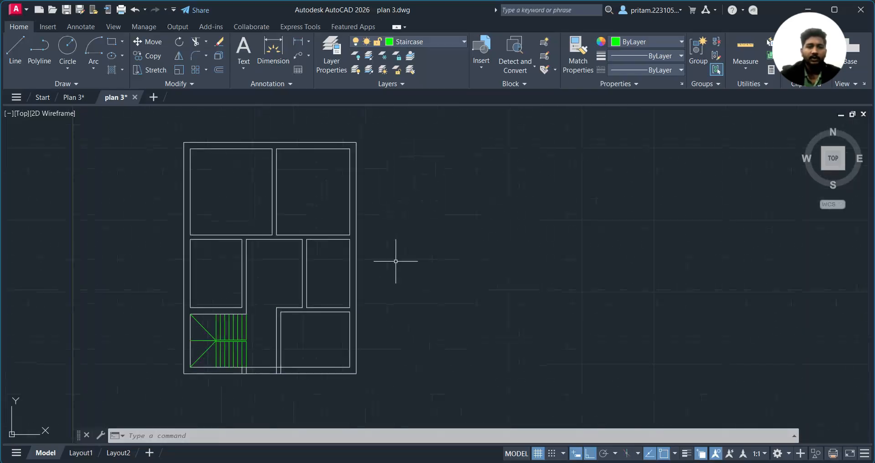
{"action": "left_click", "coordinate": [74, 97]}
{"action": "scroll", "coordinate": [433, 241], "scroll_direction": "down", "scroll_amount": 3}
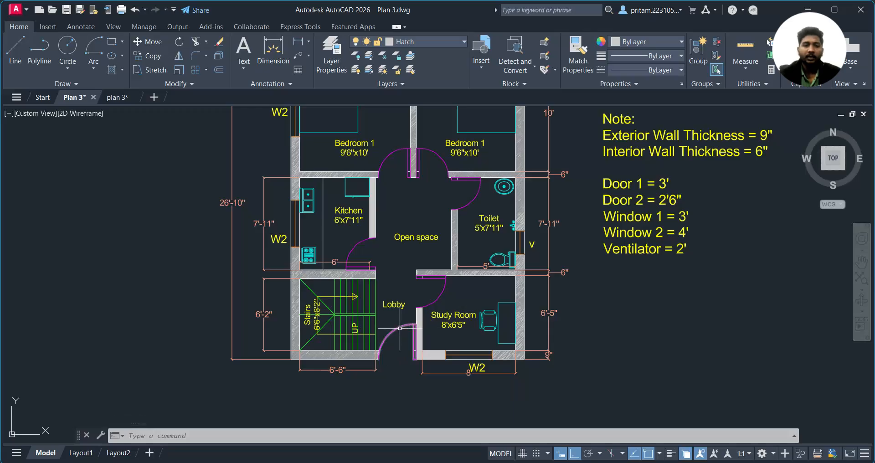
{"action": "scroll", "coordinate": [440, 301], "scroll_direction": "down", "scroll_amount": 2}
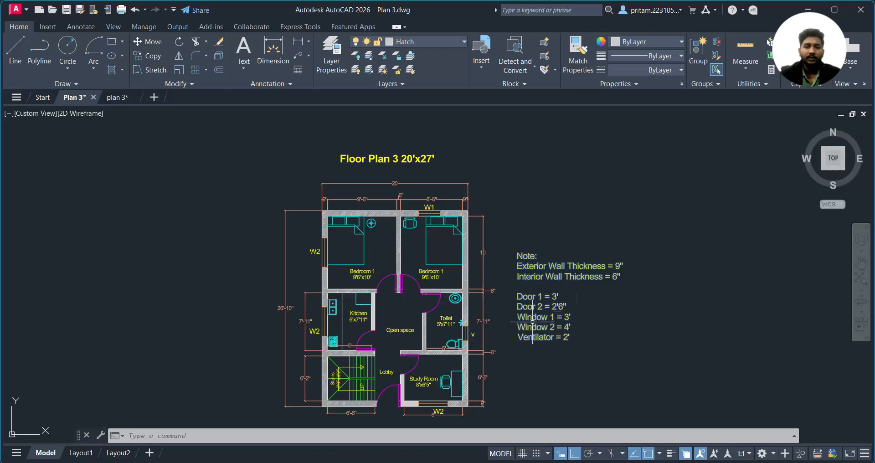
{"action": "left_click", "coordinate": [112, 97]}
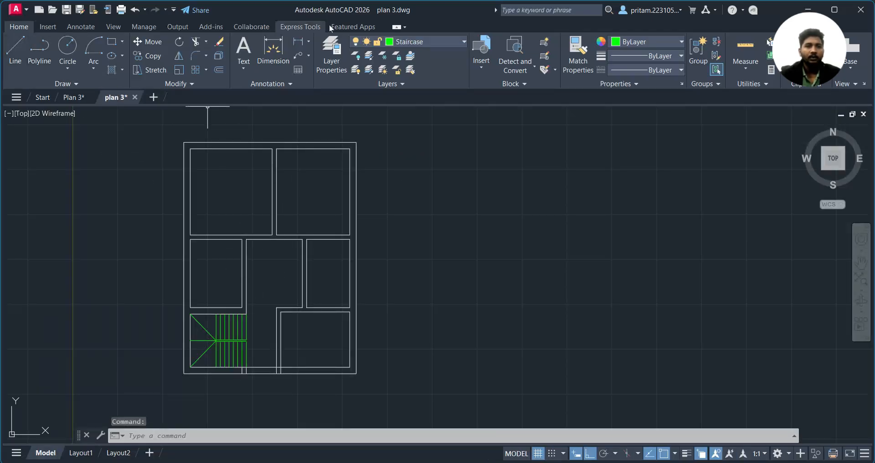
{"action": "left_click", "coordinate": [405, 43]}
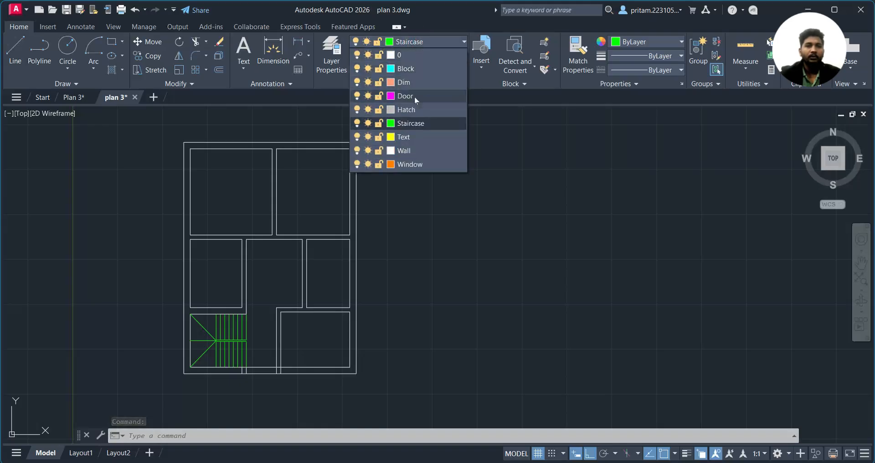
{"action": "left_click", "coordinate": [414, 97]}
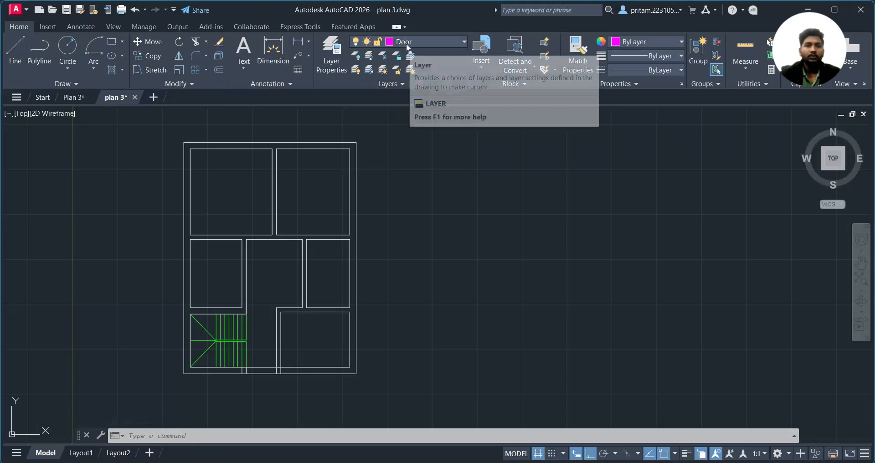
Draw a rectangular door leaf 1" wide and 2'-6" high in the empty space to the right of the floor plan
{"action": "left_click", "coordinate": [111, 42]}
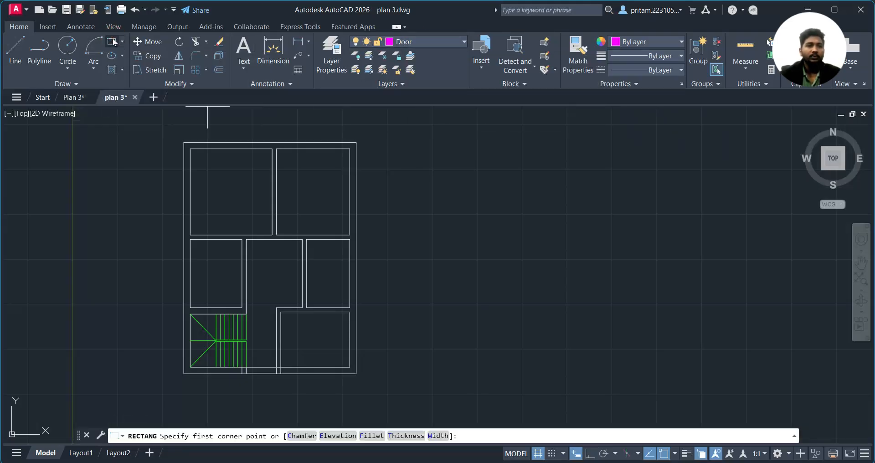
{"action": "left_click", "coordinate": [505, 323]}
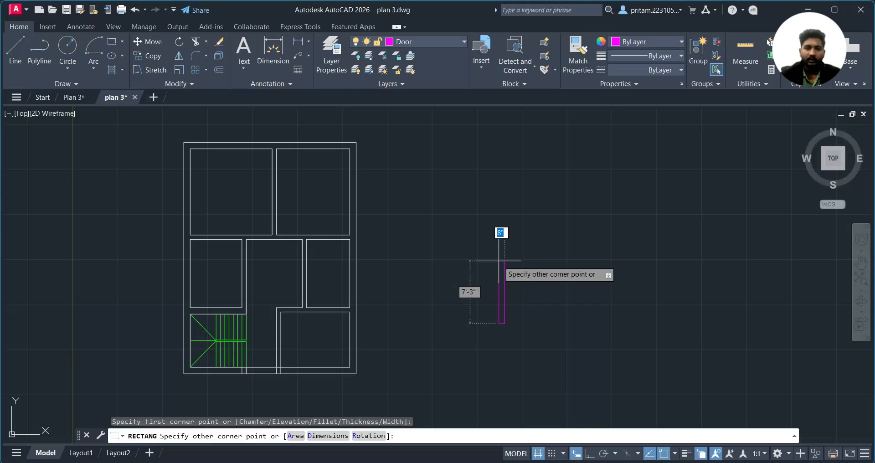
{"action": "type", "text": "1"}
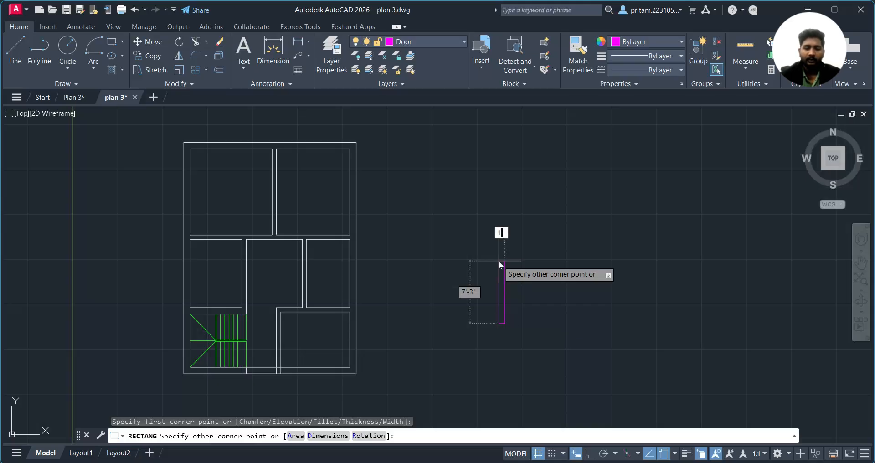
{"action": "key", "text": "Tab"}
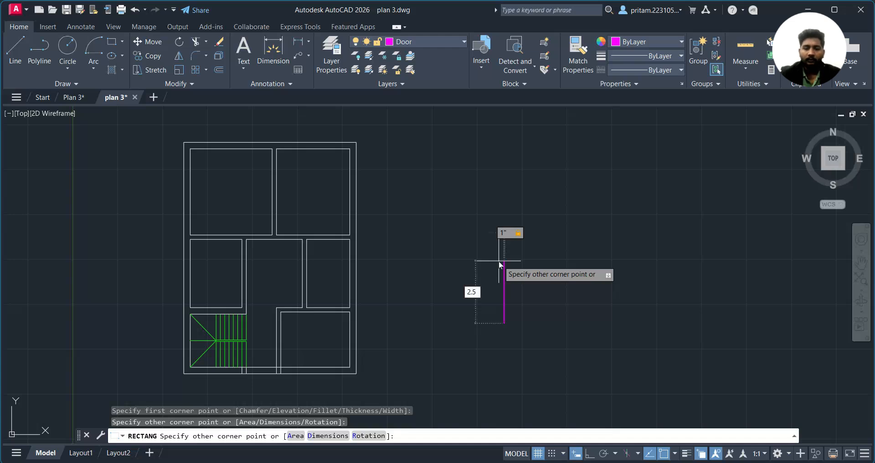
{"action": "key", "text": "Tab"}
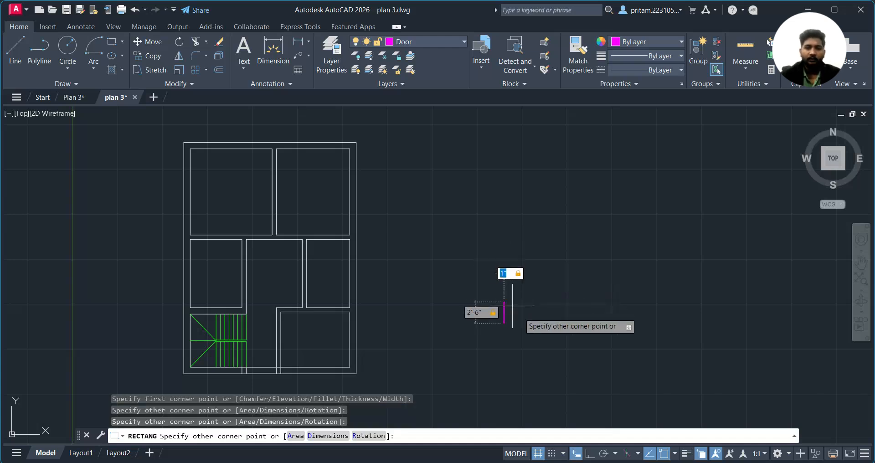
{"action": "scroll", "coordinate": [508, 309], "scroll_direction": "up", "scroll_amount": 5}
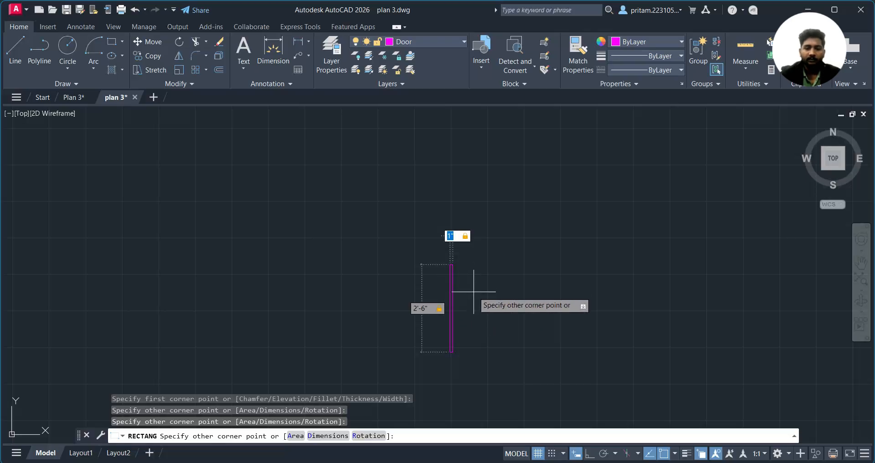
{"action": "key", "text": "Return"}
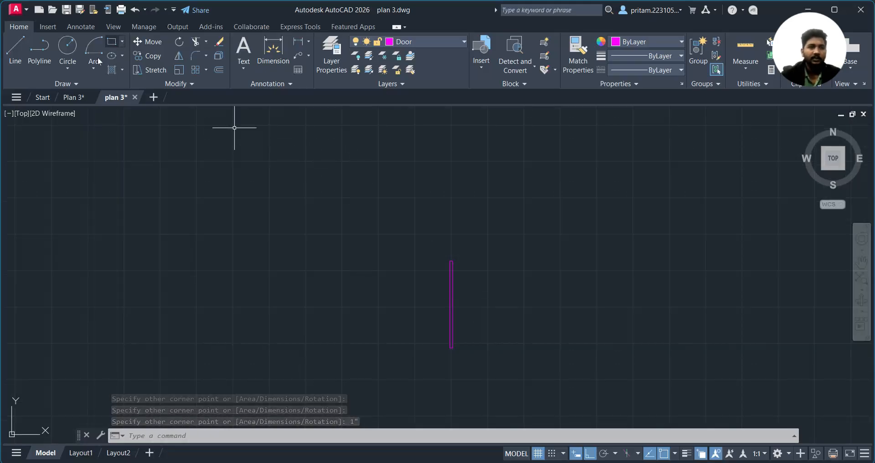
Add a quarter-circle swing with a Center, Start, End arc from the 2'-6" leaf's lower-left corner, starting at its upper-left corner and opening left
{"action": "left_click", "coordinate": [93, 71]}
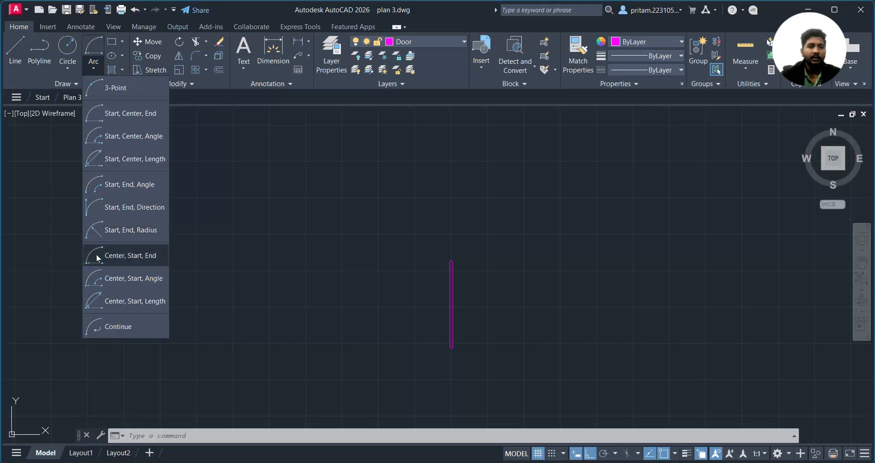
{"action": "left_click", "coordinate": [118, 258]}
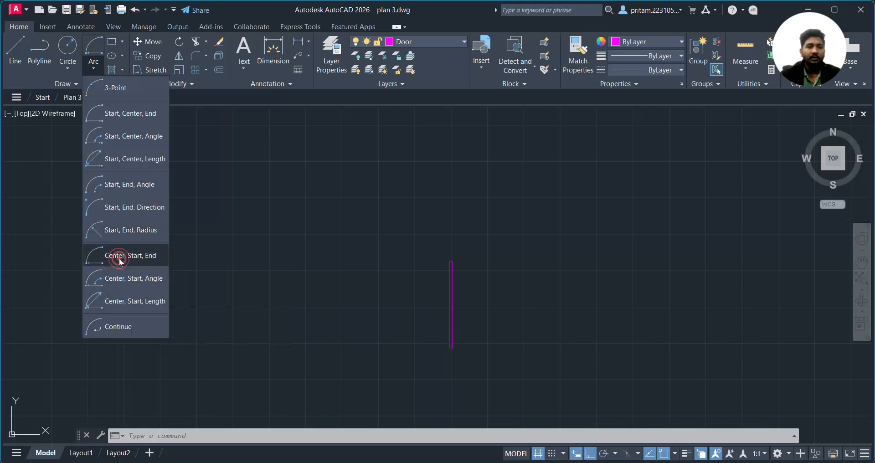
{"action": "left_click", "coordinate": [451, 347]}
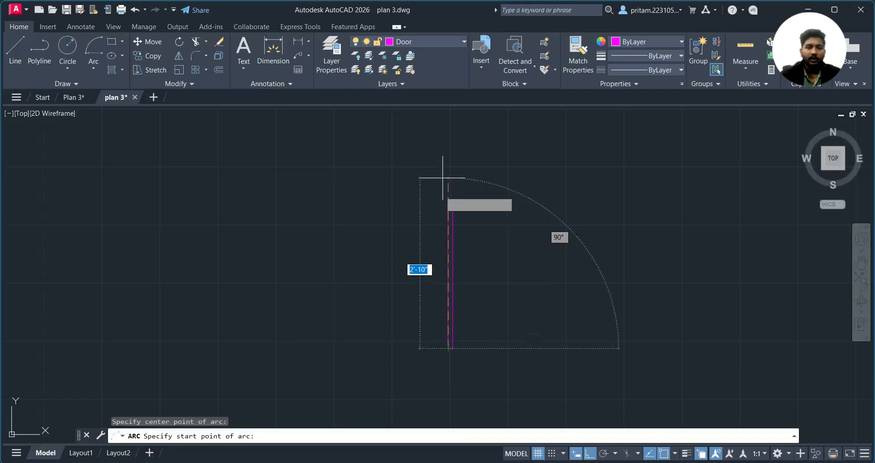
{"action": "left_click", "coordinate": [448, 210]}
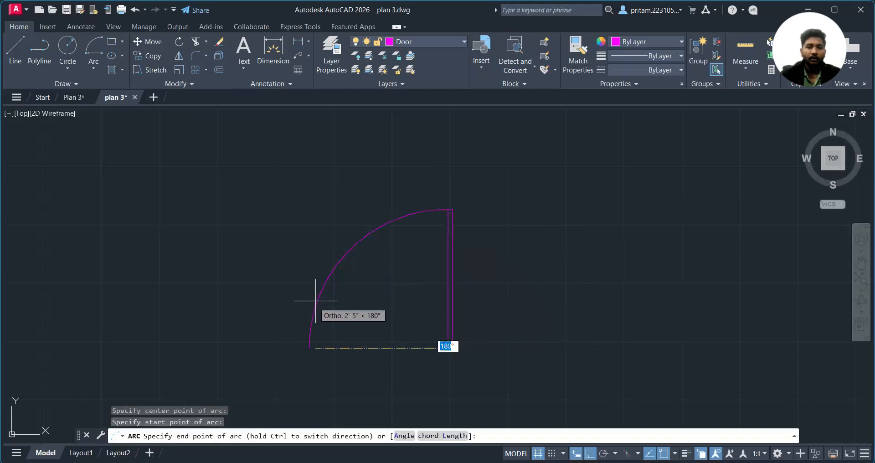
{"action": "left_click", "coordinate": [306, 314]}
{"action": "scroll", "coordinate": [461, 332], "scroll_direction": "down", "scroll_amount": 6}
{"action": "scroll", "coordinate": [467, 326], "scroll_direction": "up", "scroll_amount": 4}
{"action": "key", "text": "Escape"}
{"action": "scroll", "coordinate": [470, 262], "scroll_direction": "down", "scroll_amount": 4}
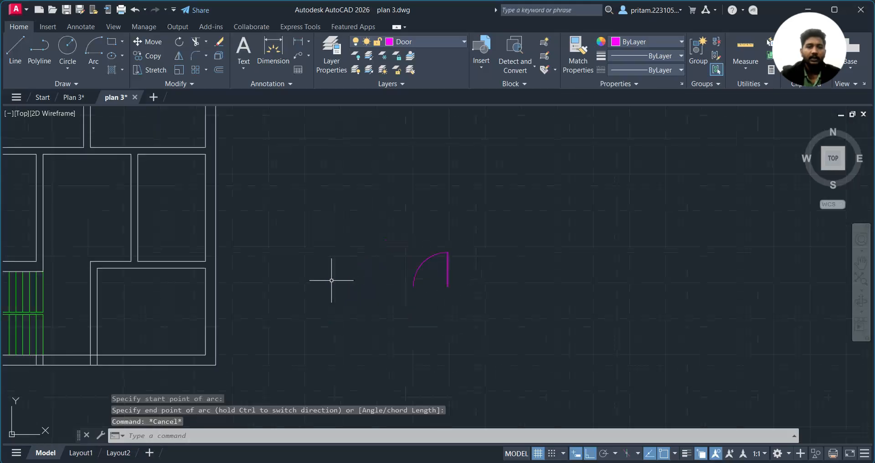
{"action": "scroll", "coordinate": [210, 260], "scroll_direction": "down", "scroll_amount": 2}
{"action": "scroll", "coordinate": [201, 254], "scroll_direction": "up", "scroll_amount": 2}
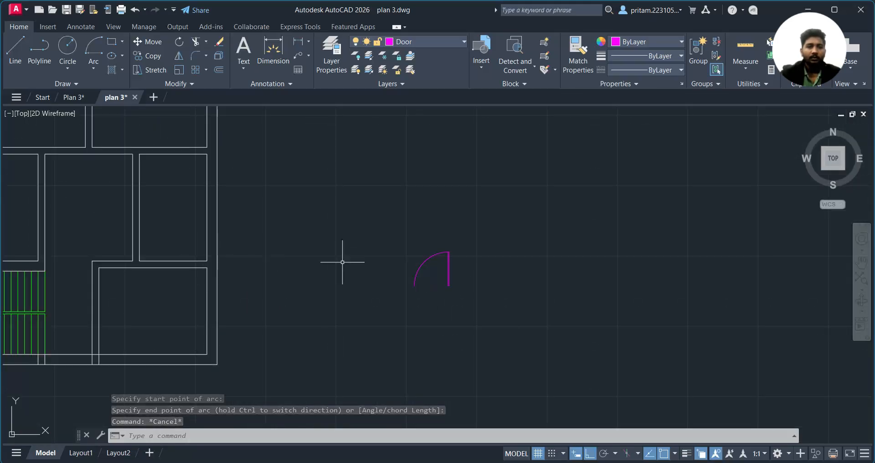
{"action": "left_click", "coordinate": [465, 241]}
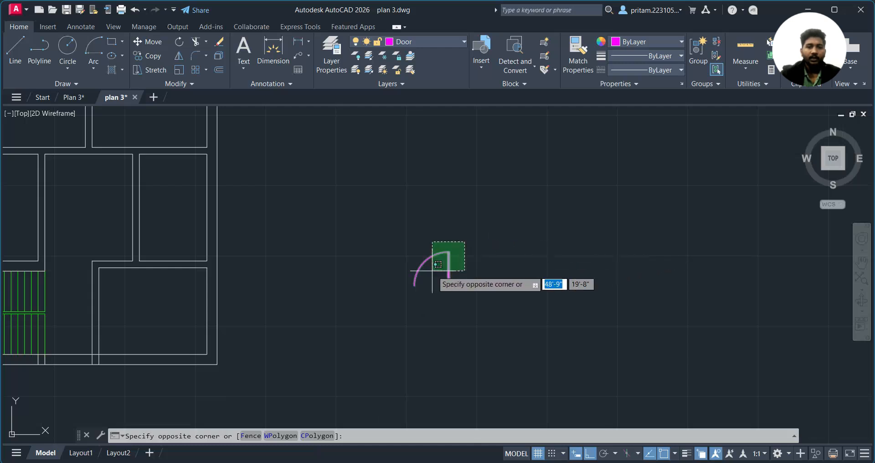
{"action": "key", "text": "Escape"}
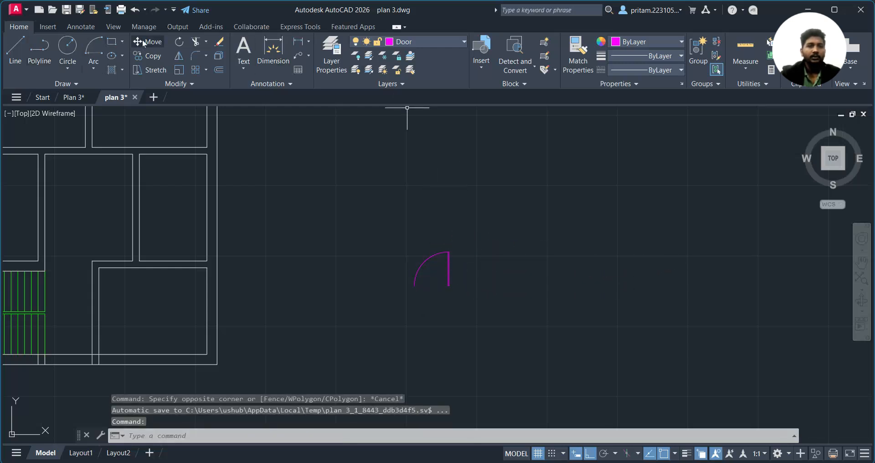
Draw a second door leaf rectangle, 1" wide and 3' high, to the right of the first door
{"action": "left_click", "coordinate": [111, 43]}
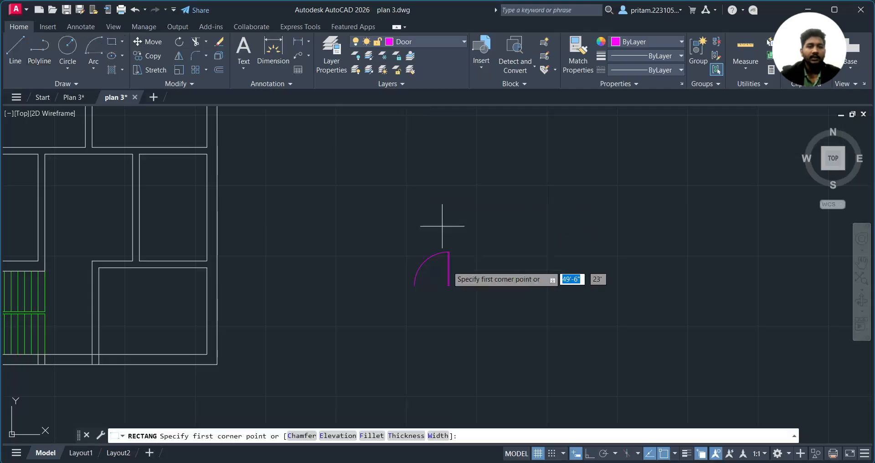
{"action": "left_click", "coordinate": [558, 303]}
{"action": "type", "text": "1"}
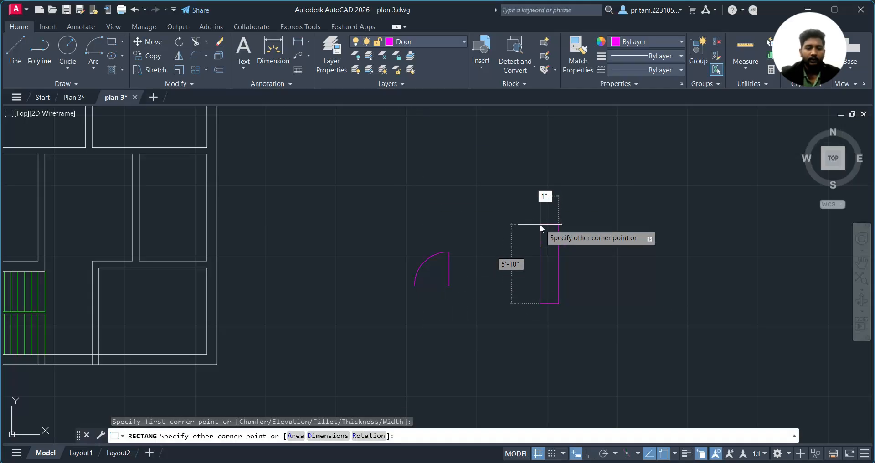
{"action": "key", "text": "Tab"}
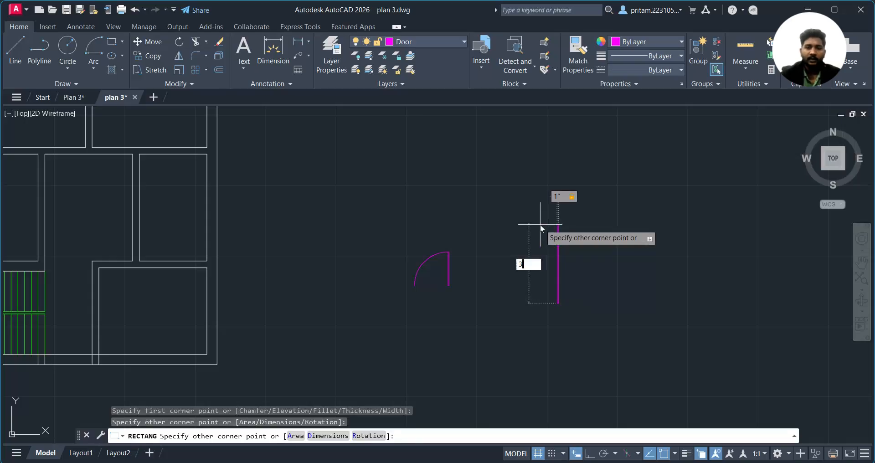
{"action": "type", "text": "3'"}
{"action": "key", "text": "Tab"}
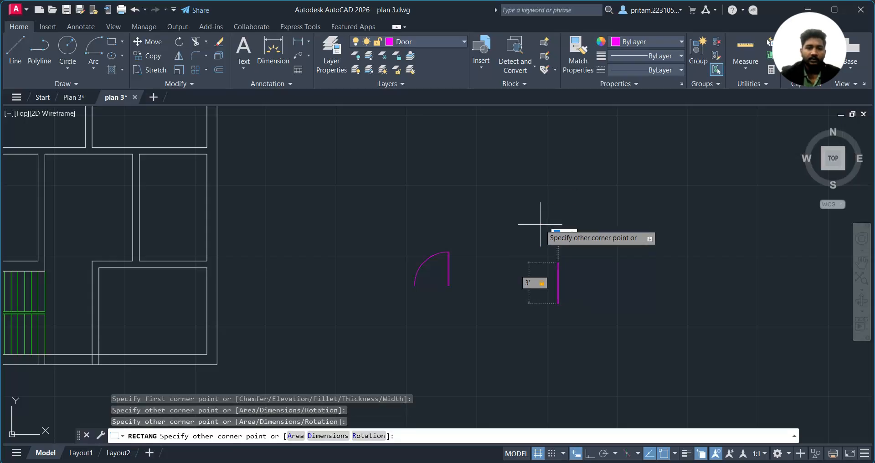
{"action": "key", "text": "Return"}
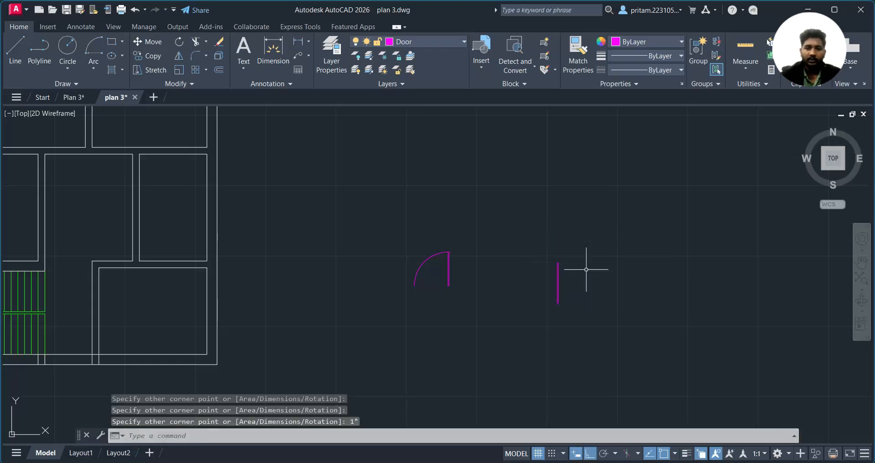
Add a quarter-circle swing to the 3' leaf with a Center, Start, End arc centred on its lower-left corner and opening left
{"action": "scroll", "coordinate": [587, 270], "scroll_direction": "up", "scroll_amount": 4}
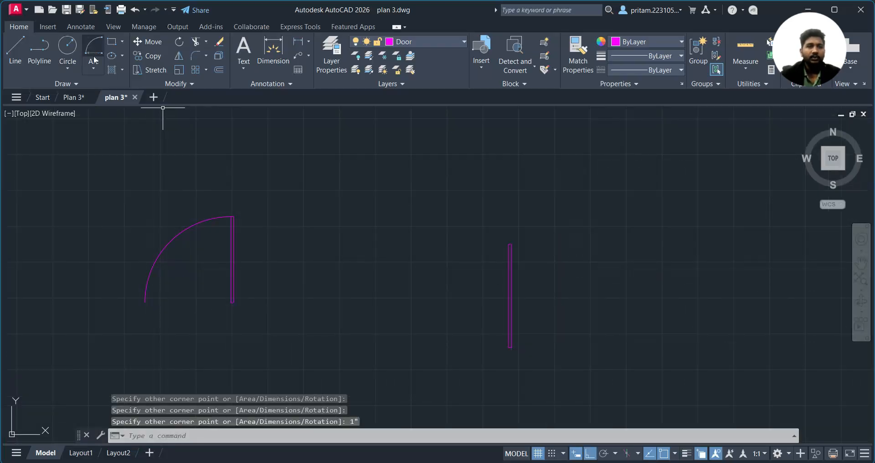
{"action": "left_click", "coordinate": [92, 68]}
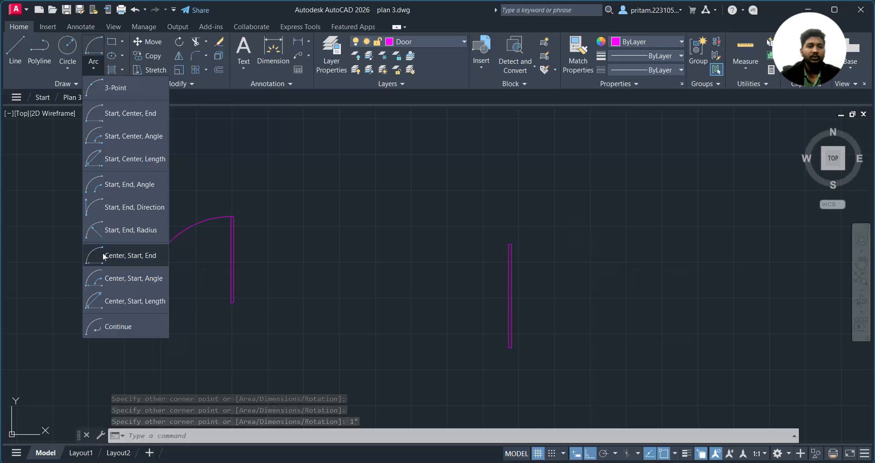
{"action": "left_click", "coordinate": [138, 255]}
{"action": "scroll", "coordinate": [508, 350], "scroll_direction": "up", "scroll_amount": 2}
{"action": "left_click", "coordinate": [507, 347]}
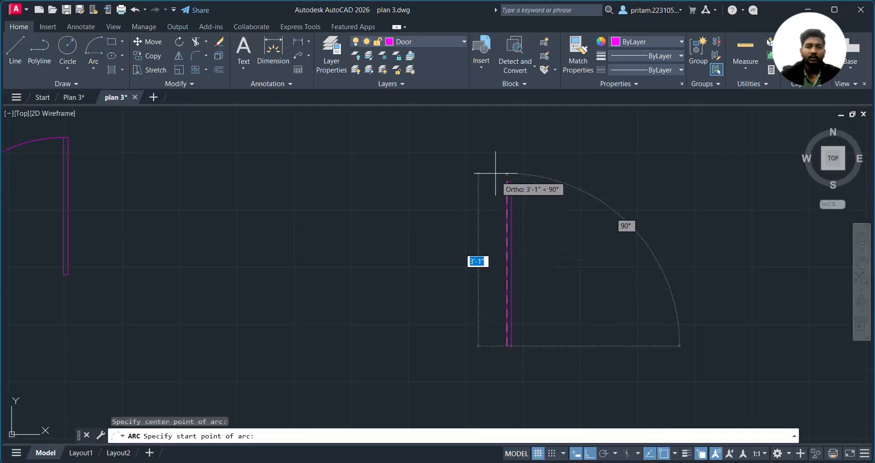
{"action": "left_click", "coordinate": [508, 182]}
{"action": "left_click", "coordinate": [336, 319]}
{"action": "scroll", "coordinate": [512, 335], "scroll_direction": "down", "scroll_amount": 3}
{"action": "key", "text": "Escape"}
{"action": "scroll", "coordinate": [430, 293], "scroll_direction": "down", "scroll_amount": 4}
{"action": "scroll", "coordinate": [432, 308], "scroll_direction": "up", "scroll_amount": 2}
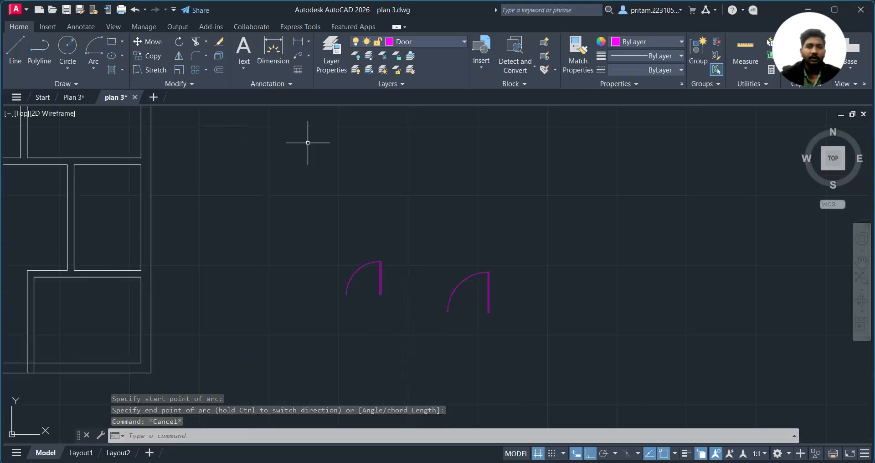
{"action": "scroll", "coordinate": [403, 269], "scroll_direction": "down", "scroll_amount": 3}
{"action": "scroll", "coordinate": [349, 266], "scroll_direction": "up", "scroll_amount": 4}
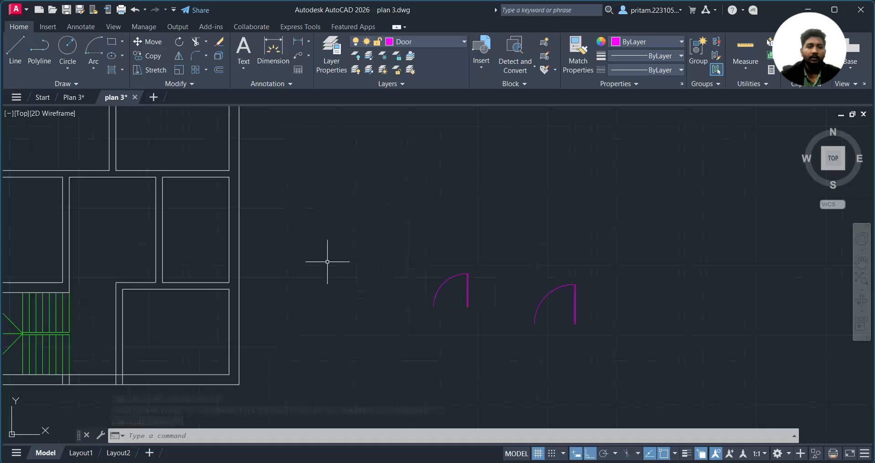
{"action": "scroll", "coordinate": [593, 306], "scroll_direction": "up", "scroll_amount": 4}
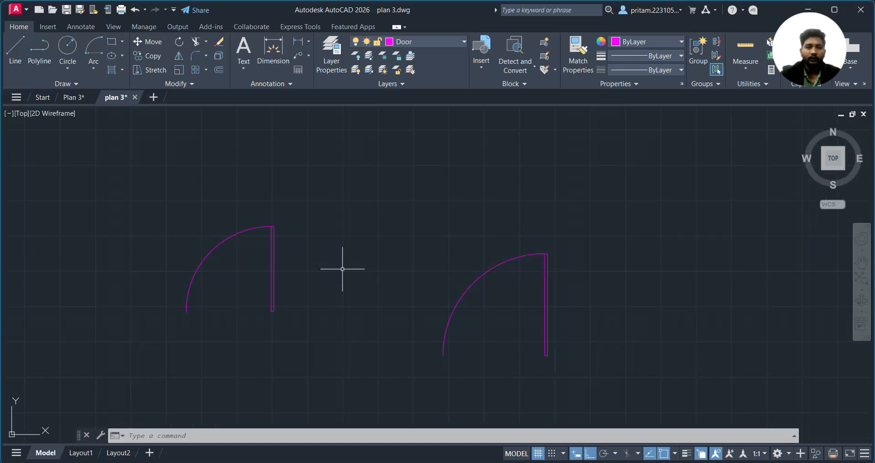
{"action": "scroll", "coordinate": [300, 254], "scroll_direction": "down", "scroll_amount": 3}
{"action": "scroll", "coordinate": [296, 255], "scroll_direction": "up", "scroll_amount": 5}
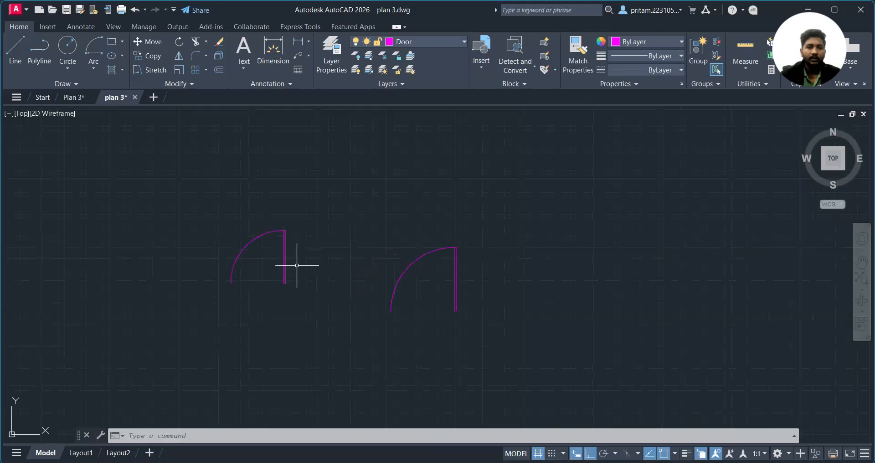
{"action": "scroll", "coordinate": [296, 265], "scroll_direction": "down", "scroll_amount": 2}
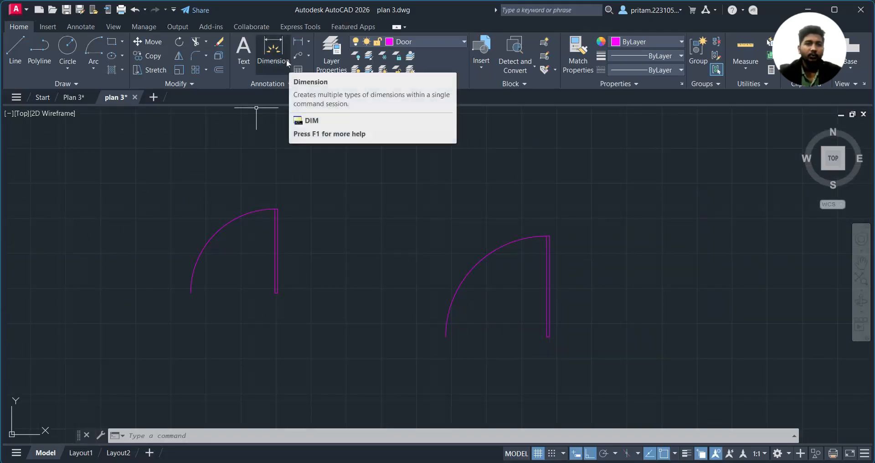
{"action": "scroll", "coordinate": [322, 181], "scroll_direction": "down", "scroll_amount": 2}
{"action": "scroll", "coordinate": [233, 177], "scroll_direction": "down", "scroll_amount": 4}
{"action": "middle_click_drag", "start_coordinate": [205, 161], "coordinate": [461, 264]}
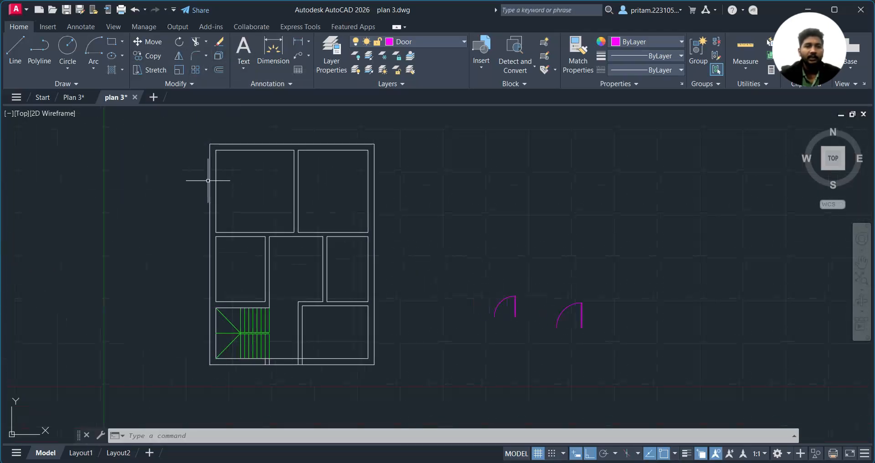
{"action": "scroll", "coordinate": [528, 308], "scroll_direction": "up", "scroll_amount": 2}
{"action": "left_click", "coordinate": [520, 268]}
{"action": "left_click", "coordinate": [463, 345]}
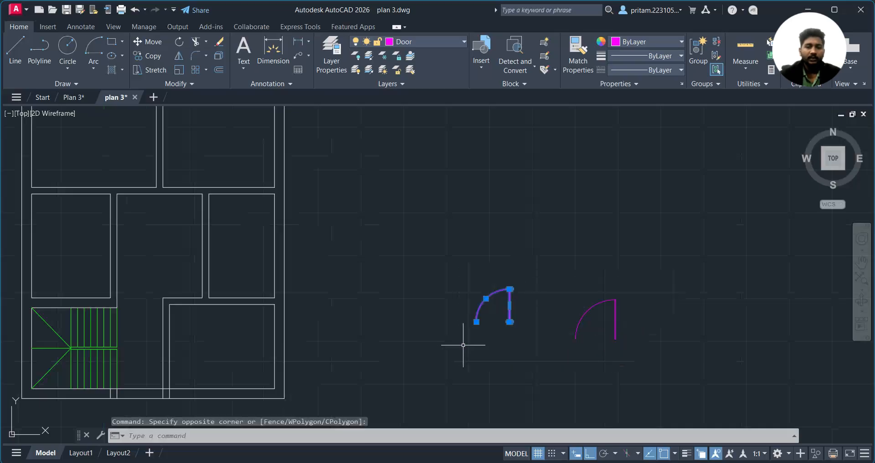
{"action": "type", "text": "M"}
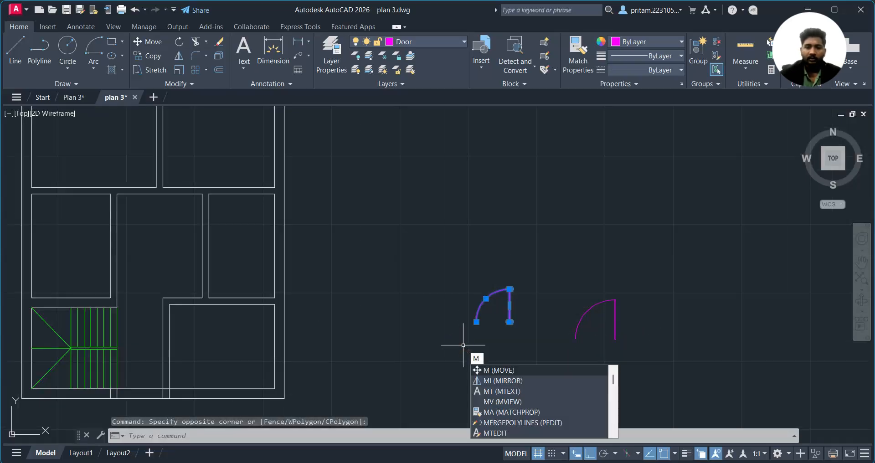
{"action": "key", "text": "Return"}
{"action": "scroll", "coordinate": [528, 332], "scroll_direction": "up", "scroll_amount": 4}
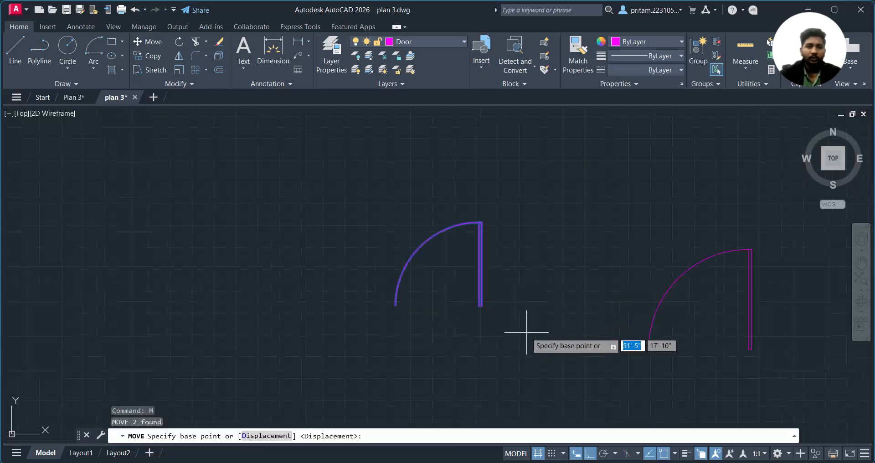
{"action": "scroll", "coordinate": [527, 332], "scroll_direction": "up", "scroll_amount": 2}
{"action": "left_click", "coordinate": [454, 290]}
{"action": "scroll", "coordinate": [306, 323], "scroll_direction": "down", "scroll_amount": 4}
{"action": "scroll", "coordinate": [354, 311], "scroll_direction": "up", "scroll_amount": 4}
{"action": "key", "text": "Escape"}
Start a block definition named Door 1 for the 2'-6" door, with its base point at the leaf's lower-right corner
{"action": "left_click", "coordinate": [433, 127]}
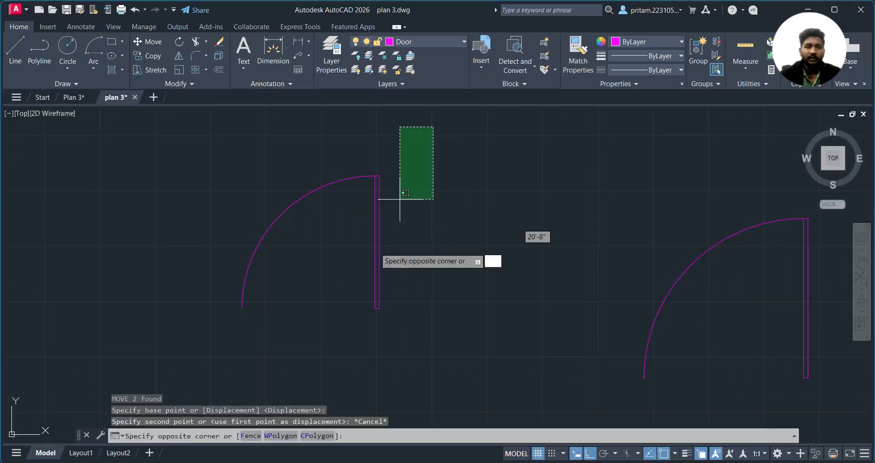
{"action": "left_click", "coordinate": [235, 360]}
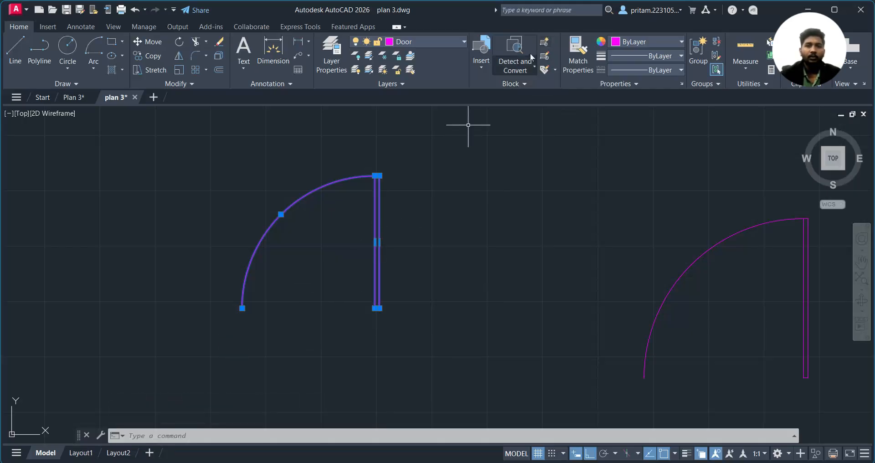
{"action": "left_click", "coordinate": [546, 43]}
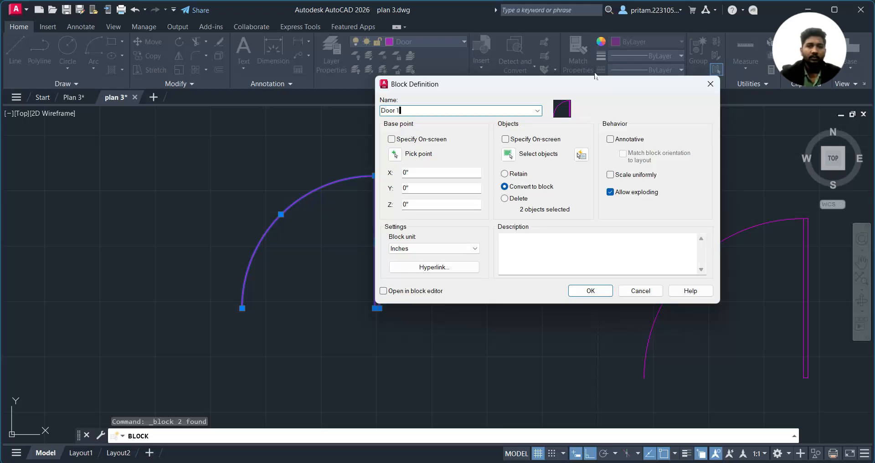
{"action": "left_click", "coordinate": [394, 155]}
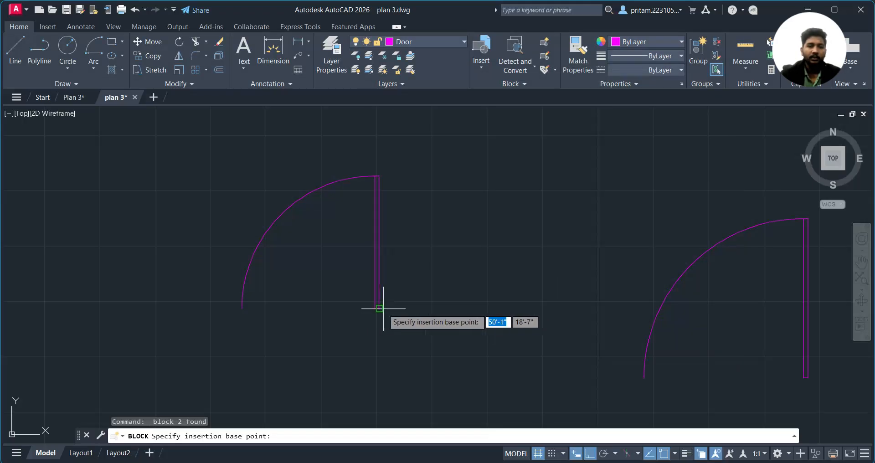
{"action": "left_click", "coordinate": [377, 308]}
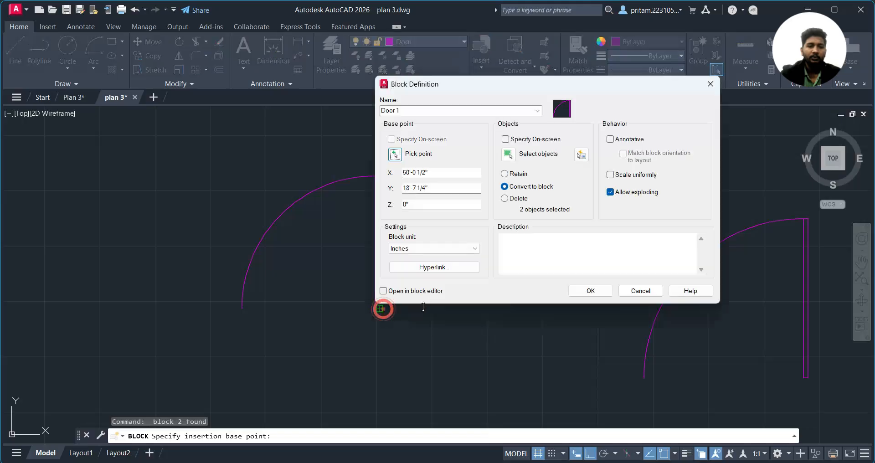
Reselect the 2'-6" leaf and its swing arc as the block objects and create the Door 1 block with Convert to block
{"action": "left_click", "coordinate": [510, 158]}
{"action": "left_click", "coordinate": [430, 146]}
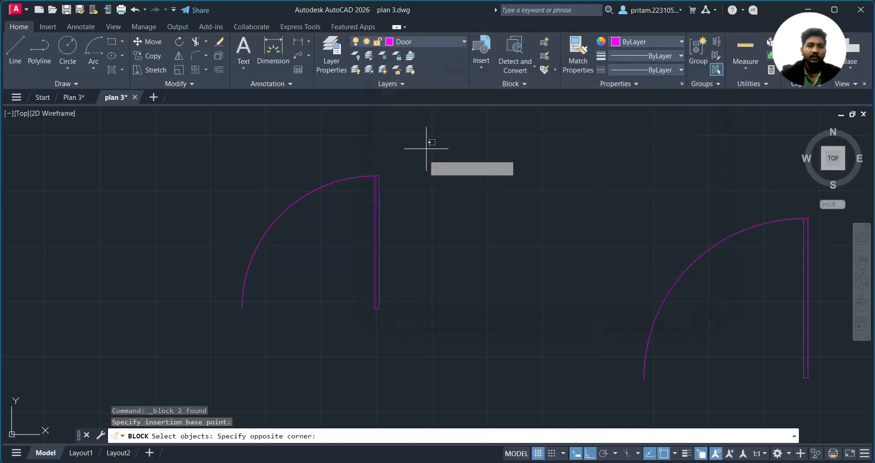
{"action": "left_click", "coordinate": [160, 370]}
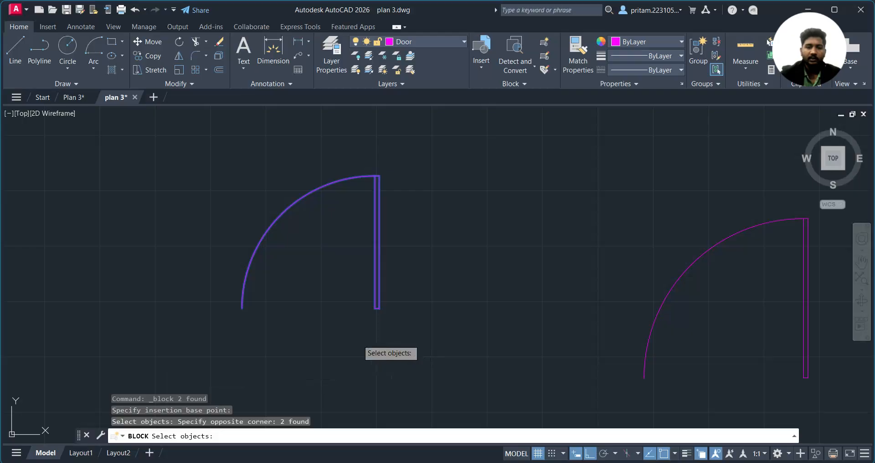
{"action": "key", "text": "Return"}
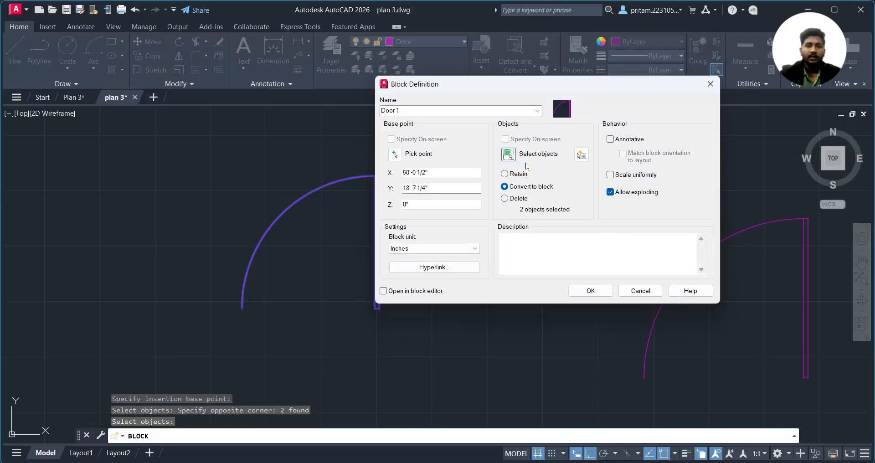
{"action": "left_click", "coordinate": [588, 291]}
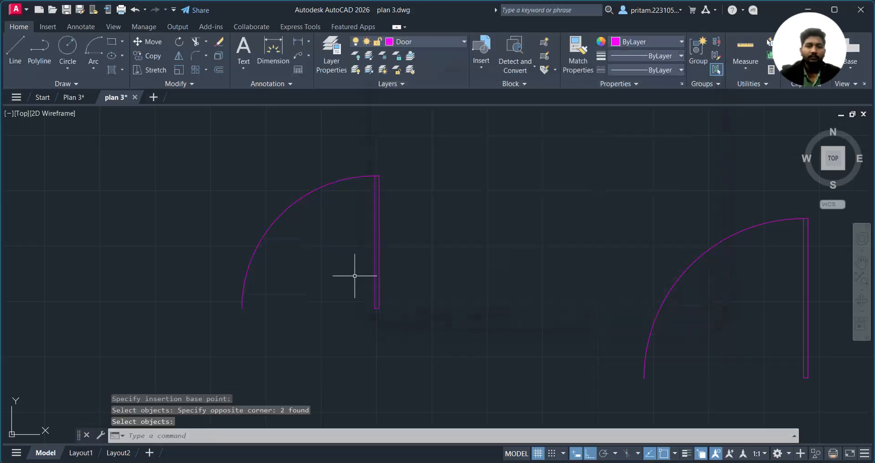
{"action": "left_click", "coordinate": [373, 278]}
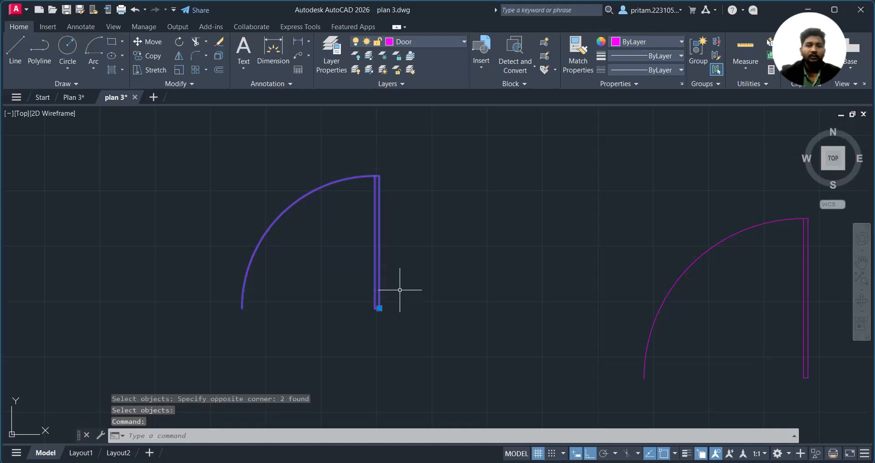
Start a block definition named Door 2, with its base point at the lower-right corner of the 3' leaf
{"action": "scroll", "coordinate": [397, 292], "scroll_direction": "down", "scroll_amount": 5}
{"action": "scroll", "coordinate": [401, 291], "scroll_direction": "up", "scroll_amount": 5}
{"action": "middle_click_drag", "start_coordinate": [479, 278], "coordinate": [309, 255]}
{"action": "key", "text": "Escape"}
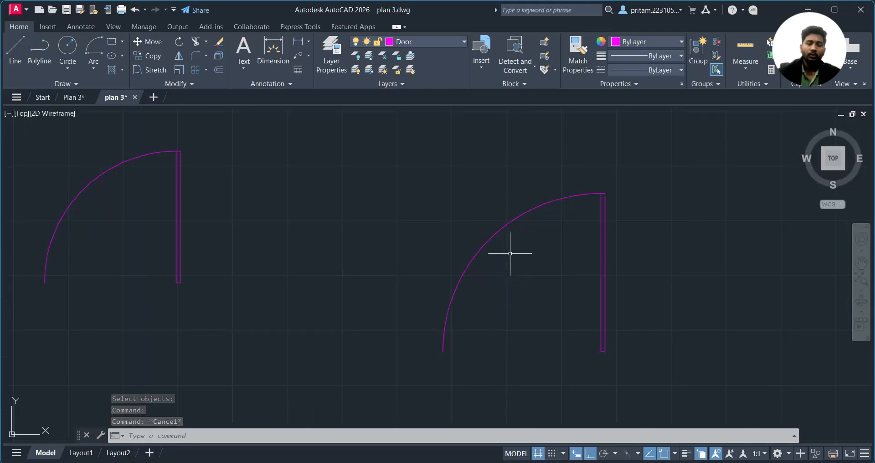
{"action": "left_click", "coordinate": [544, 53]}
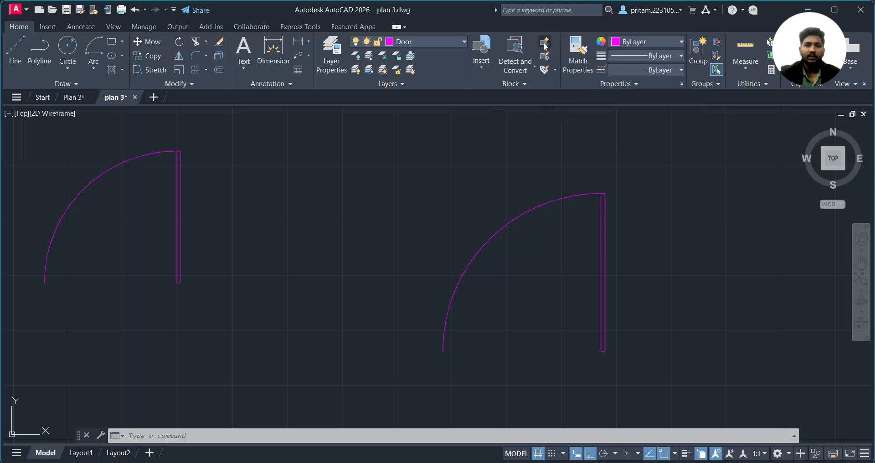
{"action": "left_click_drag", "start_coordinate": [426, 84], "coordinate": [273, 51]}
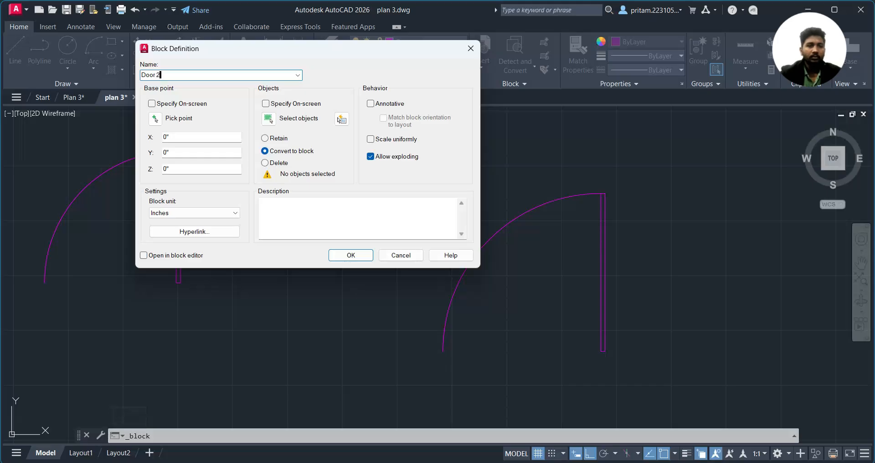
{"action": "left_click", "coordinate": [156, 120]}
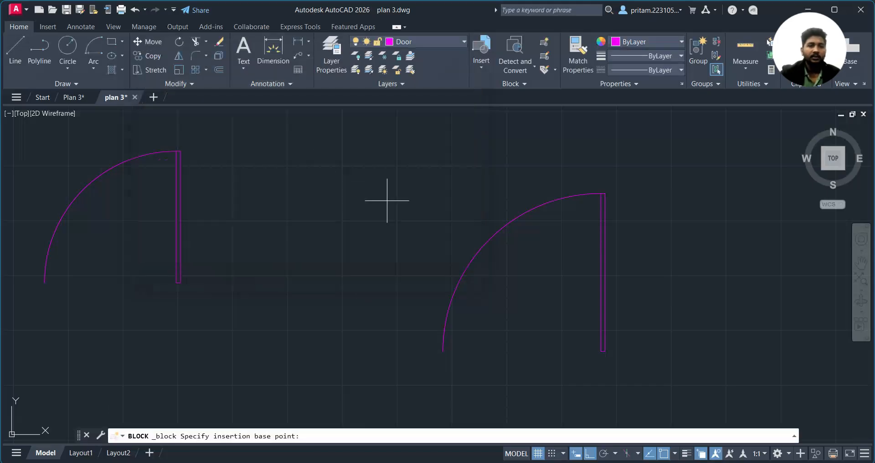
{"action": "scroll", "coordinate": [616, 346], "scroll_direction": "up", "scroll_amount": 2}
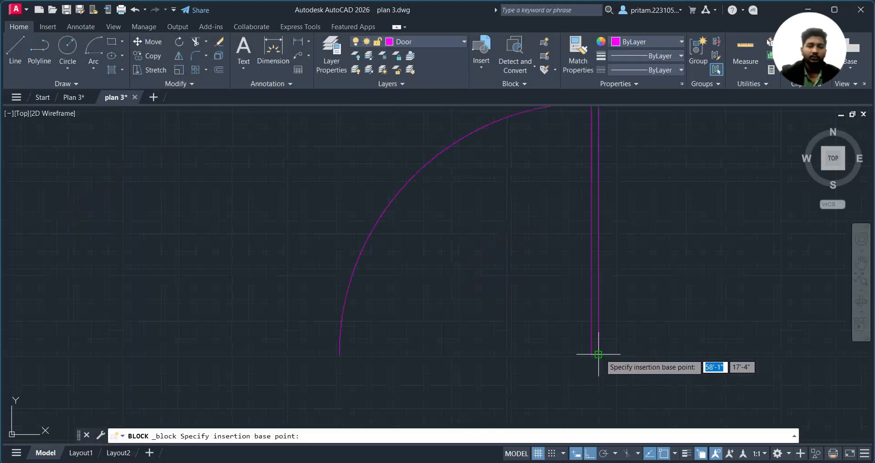
{"action": "left_click", "coordinate": [599, 354]}
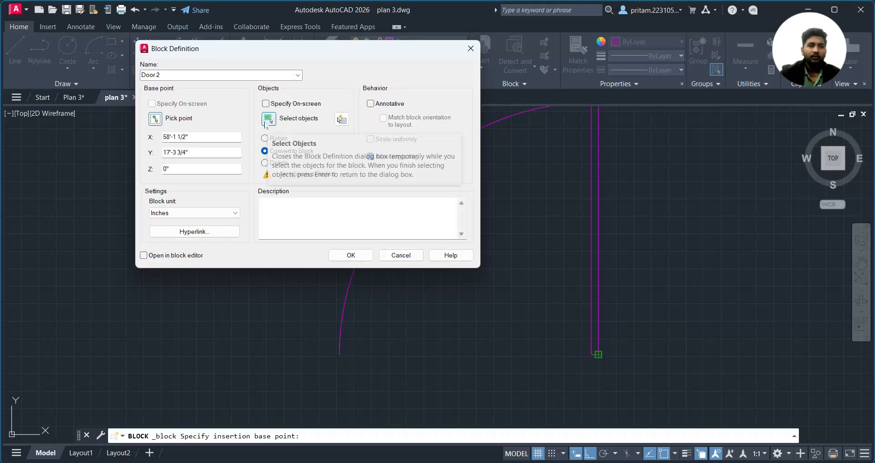
Select the 3' leaf and its swing arc as the block objects and create the Door 2 block with Convert to block
{"action": "left_click", "coordinate": [268, 120]}
{"action": "scroll", "coordinate": [592, 197], "scroll_direction": "down", "scroll_amount": 2}
{"action": "left_click", "coordinate": [631, 125]}
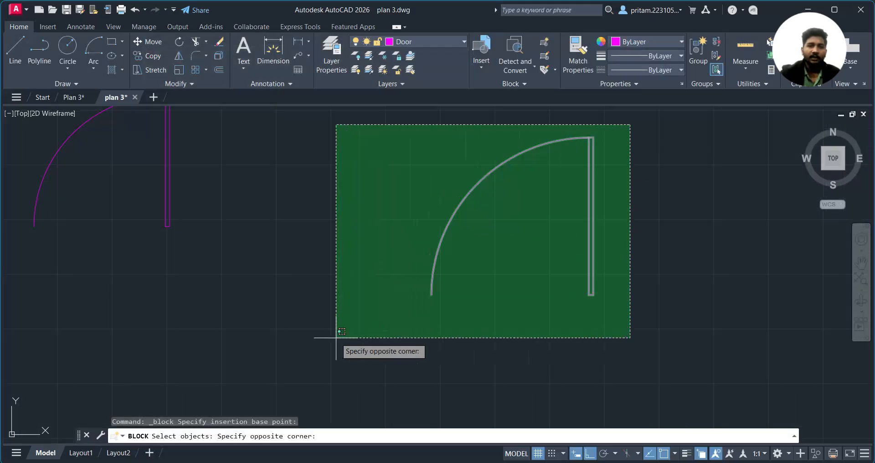
{"action": "left_click", "coordinate": [336, 338]}
{"action": "key", "text": "Return"}
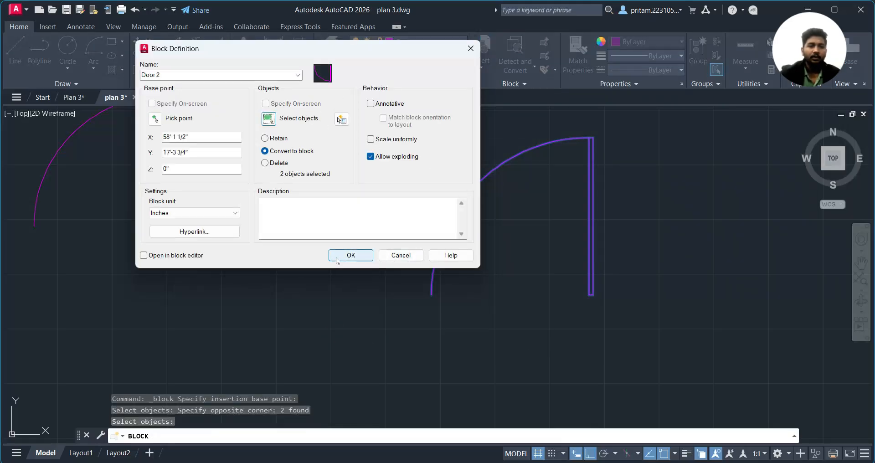
{"action": "left_click", "coordinate": [350, 256]}
{"action": "scroll", "coordinate": [514, 229], "scroll_direction": "down", "scroll_amount": 4}
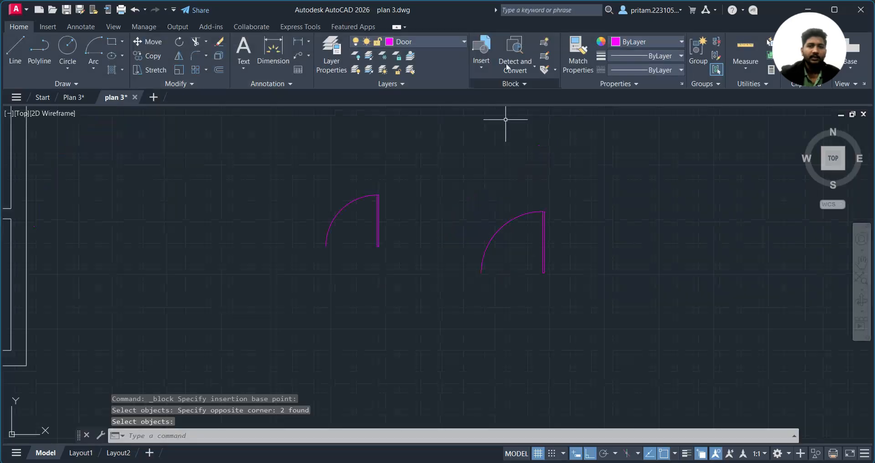
{"action": "left_click", "coordinate": [483, 64]}
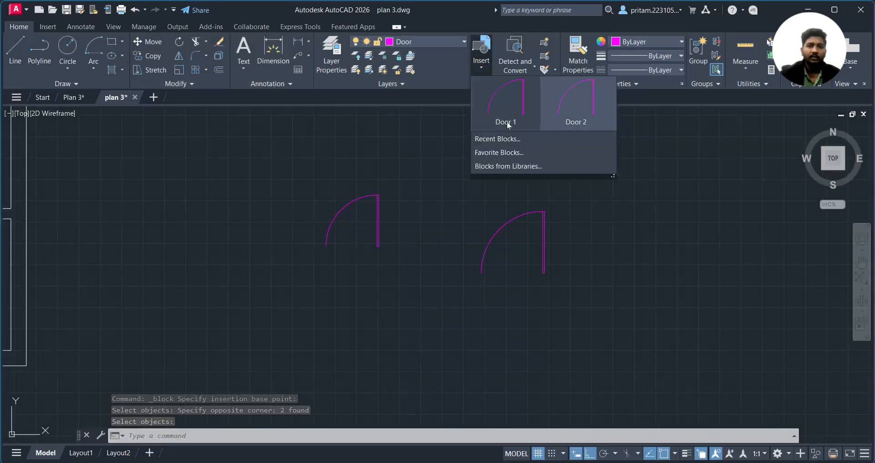
{"action": "left_click", "coordinate": [467, 218]}
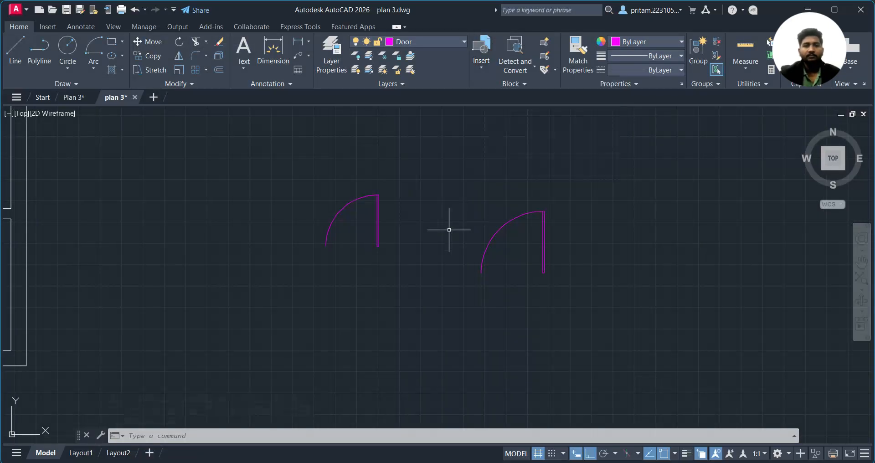
Start copying the Door 1 block, using the leaf's lower-right corner as the base point
{"action": "scroll", "coordinate": [386, 201], "scroll_direction": "down", "scroll_amount": 3}
{"action": "middle_click_drag", "start_coordinate": [392, 244], "coordinate": [443, 242]}
{"action": "left_click", "coordinate": [503, 205]}
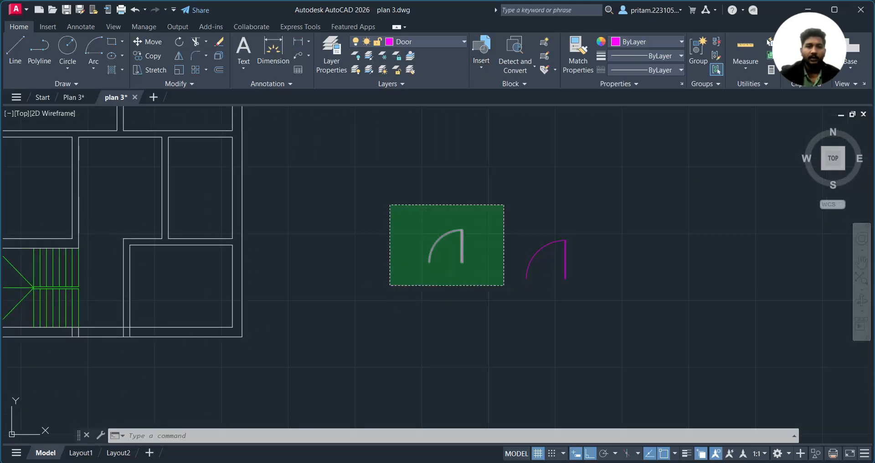
{"action": "left_click", "coordinate": [389, 286]}
{"action": "middle_click_drag", "start_coordinate": [120, 160], "coordinate": [136, 176]}
{"action": "scroll", "coordinate": [573, 301], "scroll_direction": "up", "scroll_amount": 5}
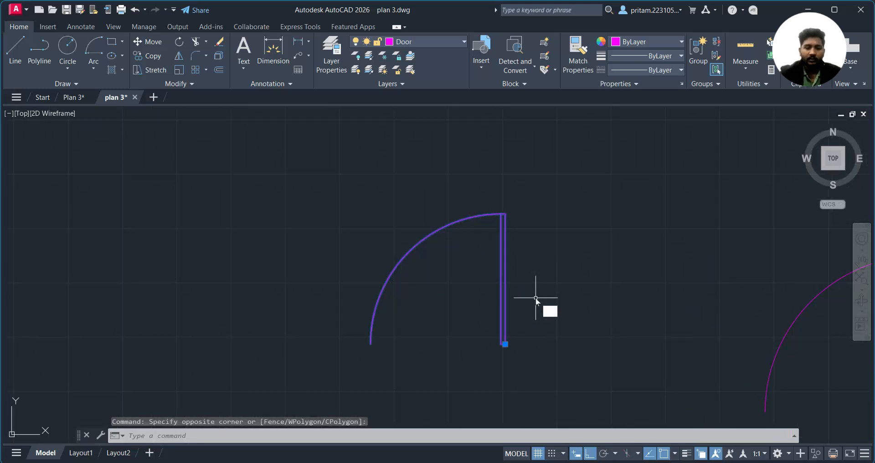
{"action": "key", "text": "Return"}
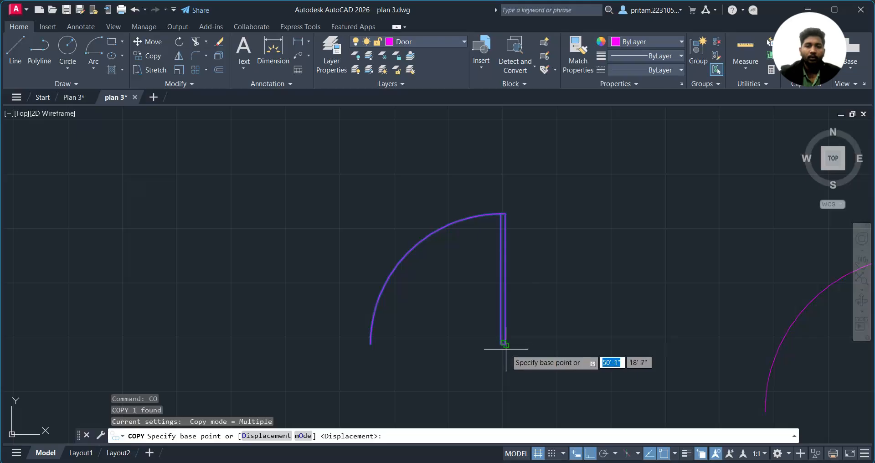
{"action": "scroll", "coordinate": [505, 347], "scroll_direction": "up", "scroll_amount": 5}
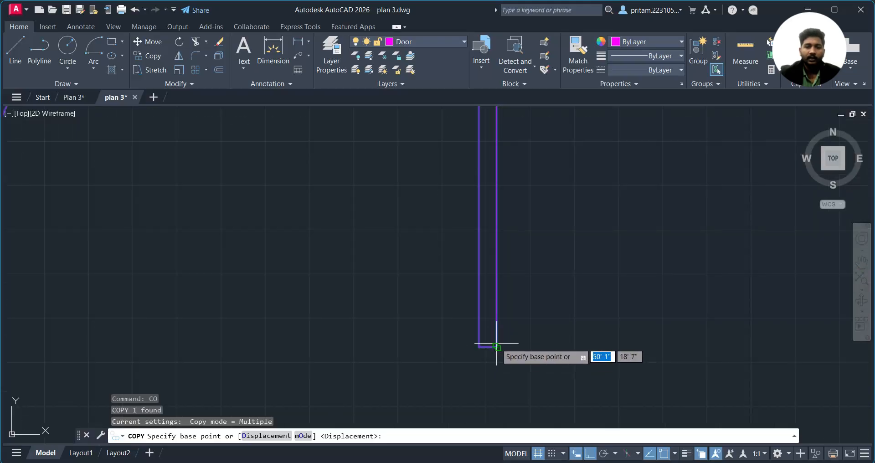
{"action": "left_click", "coordinate": [496, 347]}
Try to place the Door 1 copy at the lower-right corner of the upper-left room with Ortho on
{"action": "scroll", "coordinate": [579, 344], "scroll_direction": "down", "scroll_amount": 6}
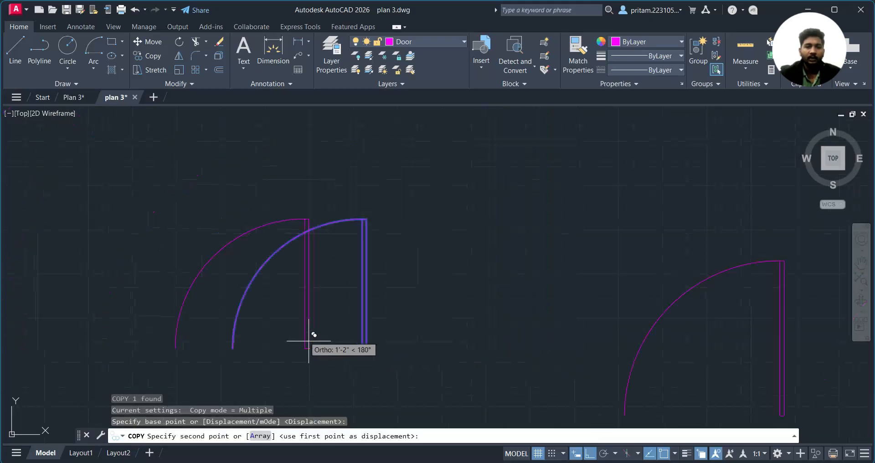
{"action": "scroll", "coordinate": [222, 285], "scroll_direction": "down", "scroll_amount": 1}
{"action": "middle_click_drag", "start_coordinate": [223, 285], "coordinate": [857, 408]}
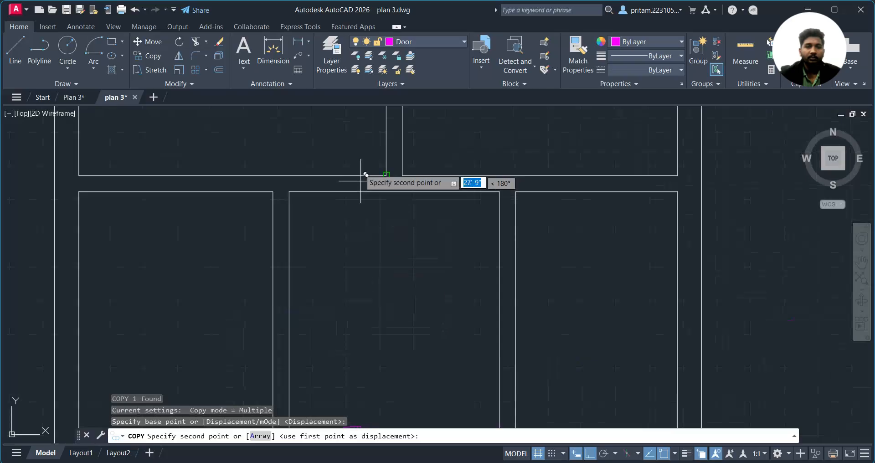
{"action": "left_click", "coordinate": [386, 175]}
{"action": "scroll", "coordinate": [411, 201], "scroll_direction": "down", "scroll_amount": 3}
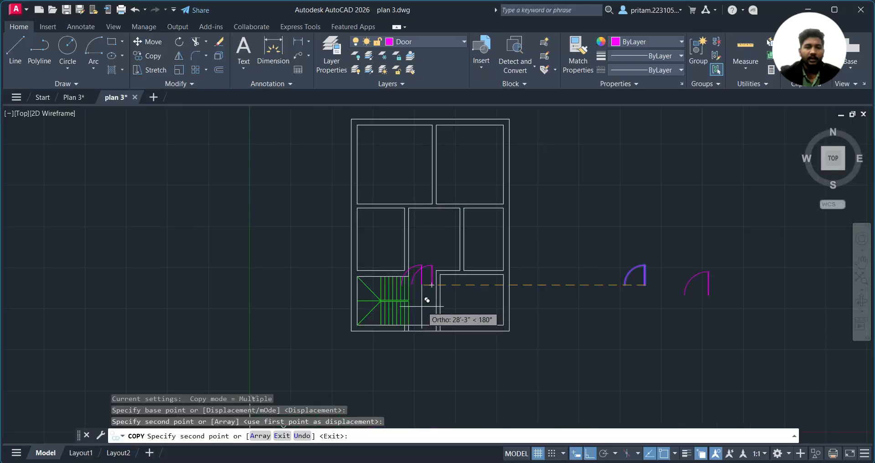
{"action": "key", "text": "ctrl+z"}
With Ortho off, place two Door 1 copies where the extended faces of the upper rooms' partition meet the lower face of the horizontal wall
{"action": "scroll", "coordinate": [495, 287], "scroll_direction": "down", "scroll_amount": 3}
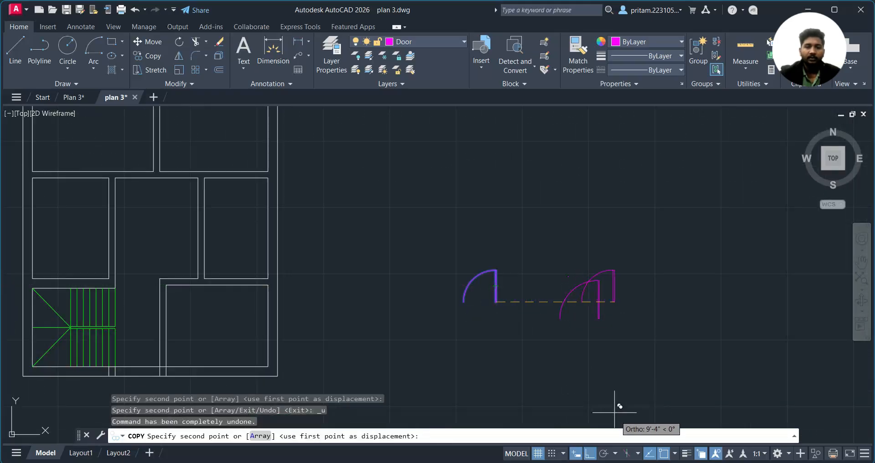
{"action": "scroll", "coordinate": [384, 274], "scroll_direction": "down", "scroll_amount": 3}
{"action": "middle_click_drag", "start_coordinate": [343, 248], "coordinate": [537, 251]}
{"action": "scroll", "coordinate": [508, 239], "scroll_direction": "up", "scroll_amount": 5}
{"action": "scroll", "coordinate": [521, 250], "scroll_direction": "up", "scroll_amount": 2}
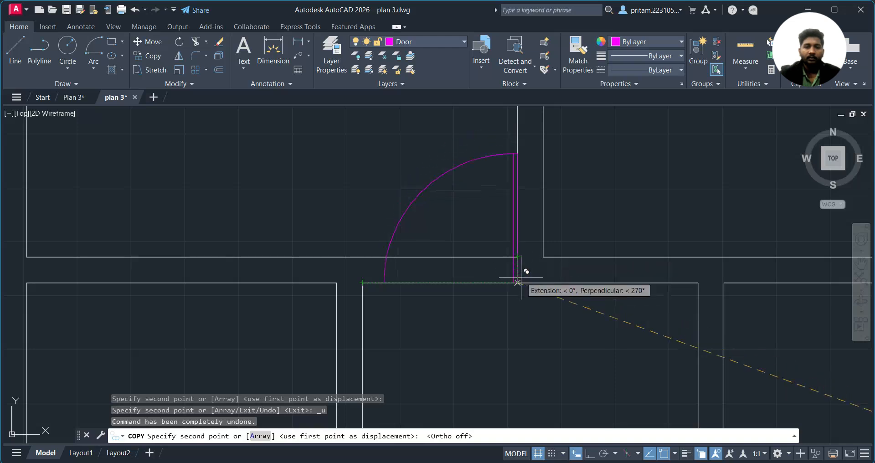
{"action": "left_click", "coordinate": [518, 283]}
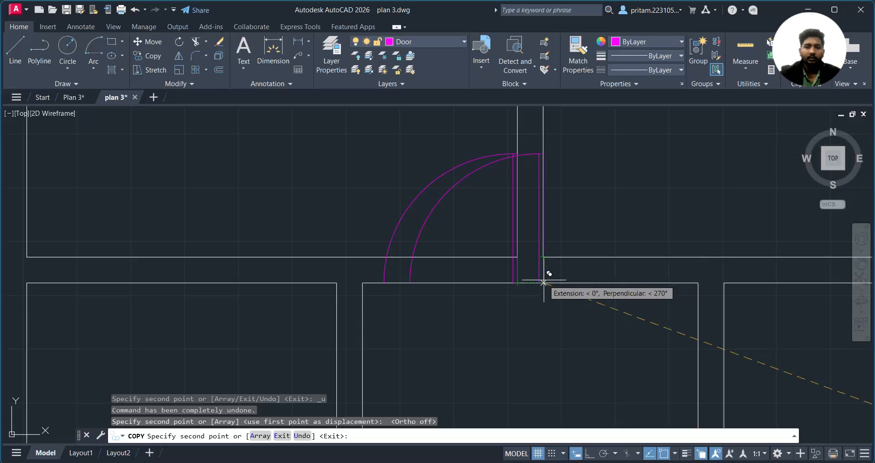
{"action": "key", "text": "Escape"}
{"action": "key", "text": "Escape"}
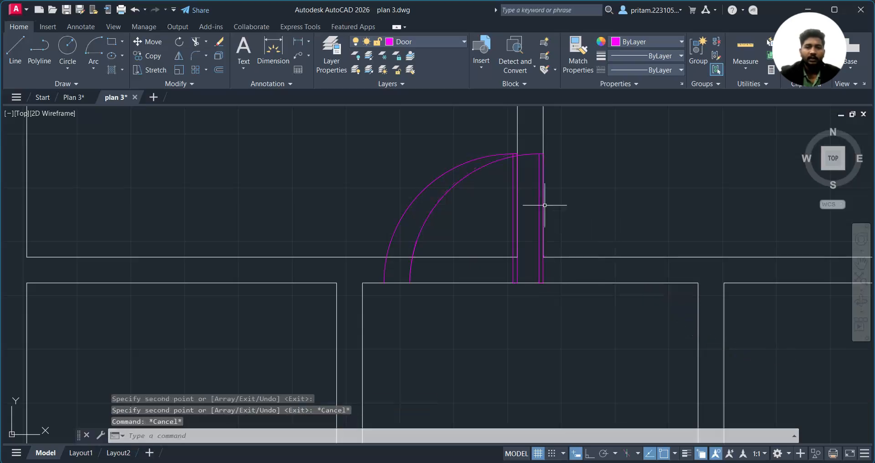
Mirror the right-hand Door 1 copy about a vertical line through its leaf's lower-right corner, erasing the source object
{"action": "left_click", "coordinate": [530, 142]}
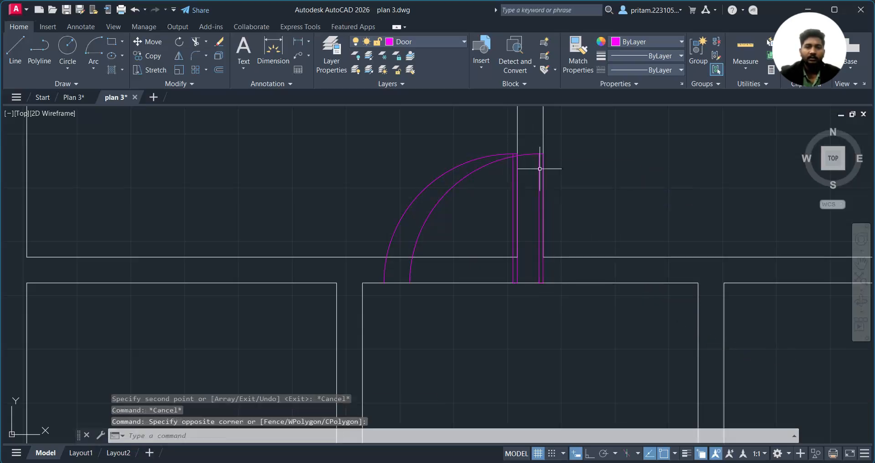
{"action": "left_click", "coordinate": [544, 154]}
{"action": "left_click", "coordinate": [606, 199]}
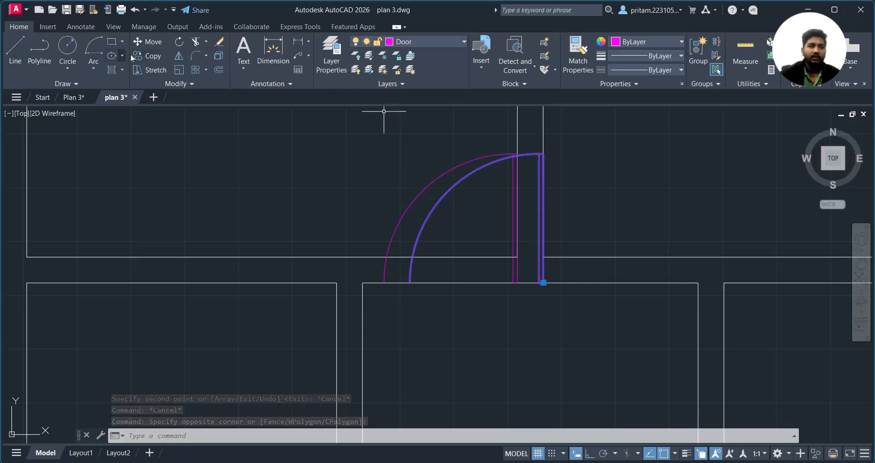
{"action": "left_click", "coordinate": [180, 57]}
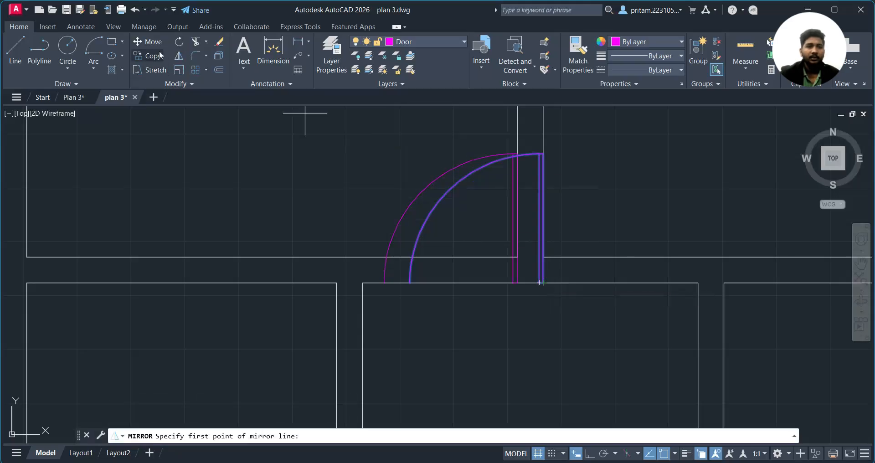
{"action": "scroll", "coordinate": [547, 276], "scroll_direction": "up", "scroll_amount": 2}
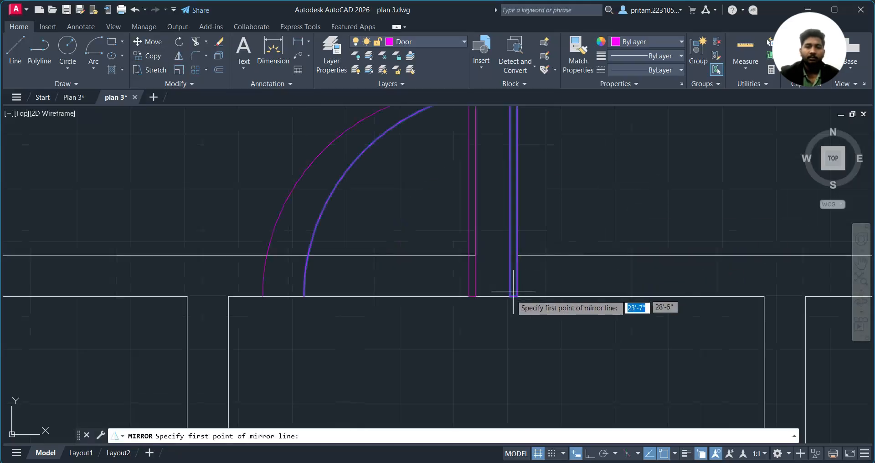
{"action": "left_click", "coordinate": [521, 296]}
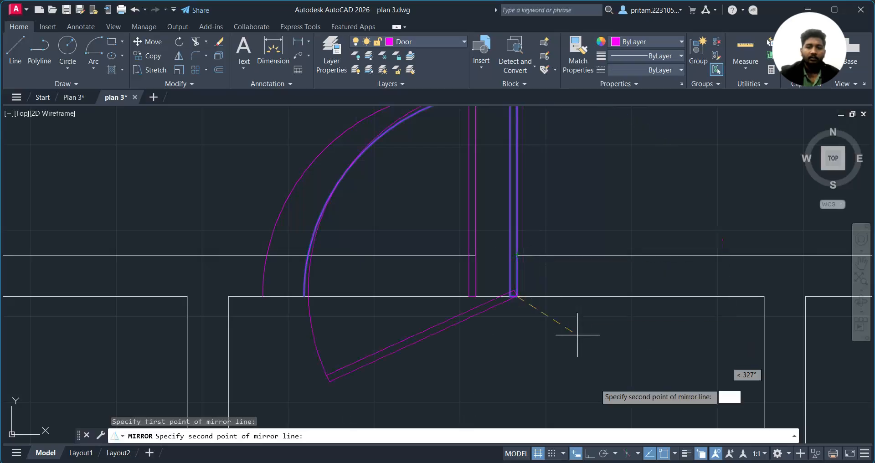
{"action": "left_click", "coordinate": [500, 184]}
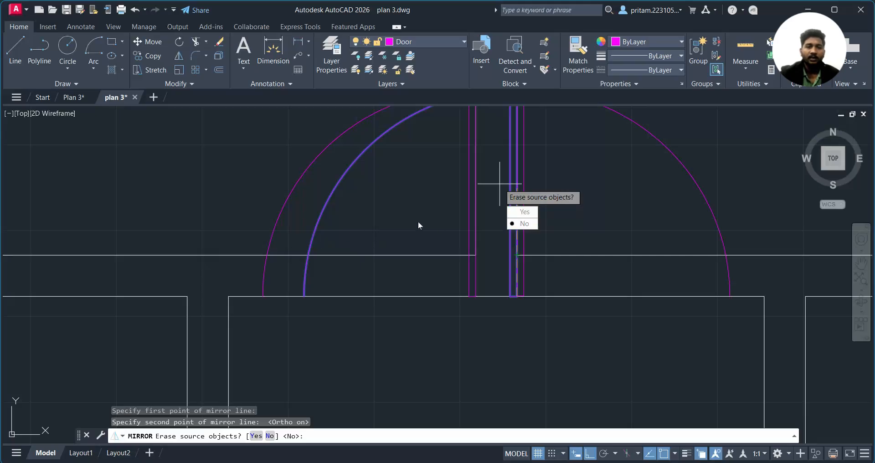
{"action": "left_click", "coordinate": [522, 212]}
{"action": "scroll", "coordinate": [500, 182], "scroll_direction": "down", "scroll_amount": 4}
{"action": "scroll", "coordinate": [463, 215], "scroll_direction": "up", "scroll_amount": 2}
{"action": "scroll", "coordinate": [415, 303], "scroll_direction": "up", "scroll_amount": 2}
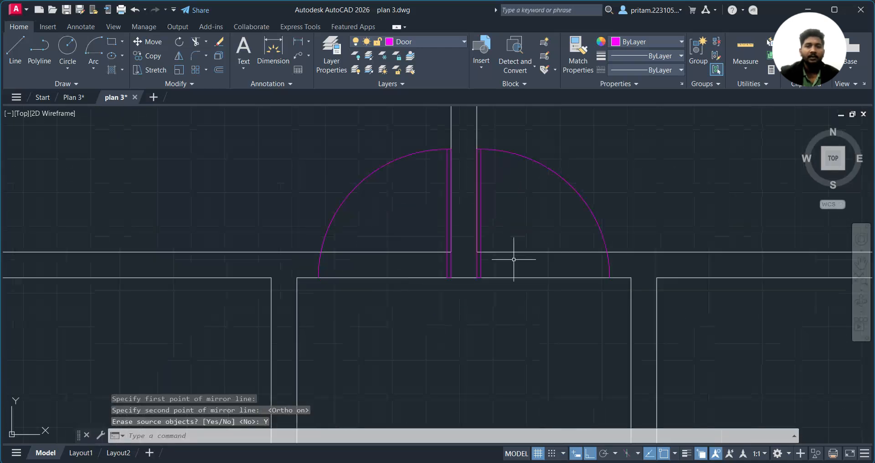
Move the 3' door by its leaf's lower-right corner to where the entrance passage's right wall face meets the outer face of the bottom wall
{"action": "scroll", "coordinate": [512, 248], "scroll_direction": "down", "scroll_amount": 3}
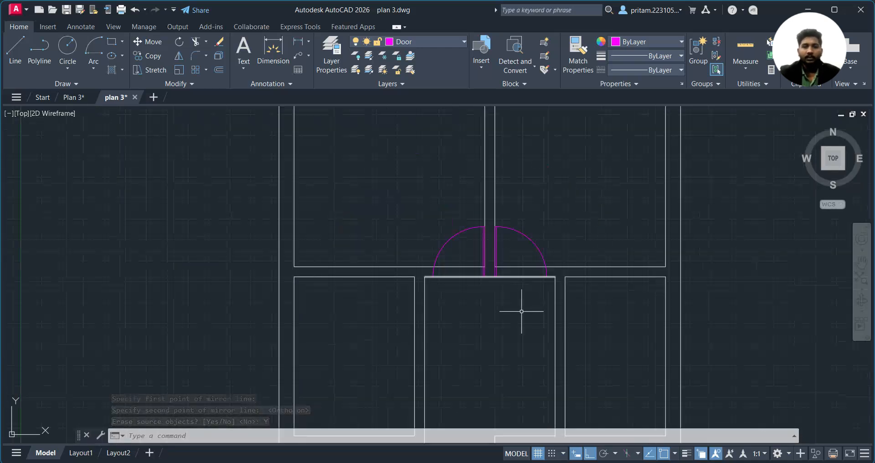
{"action": "middle_click_drag", "start_coordinate": [518, 309], "coordinate": [381, 145]}
{"action": "middle_click_drag", "start_coordinate": [389, 303], "coordinate": [444, 297]}
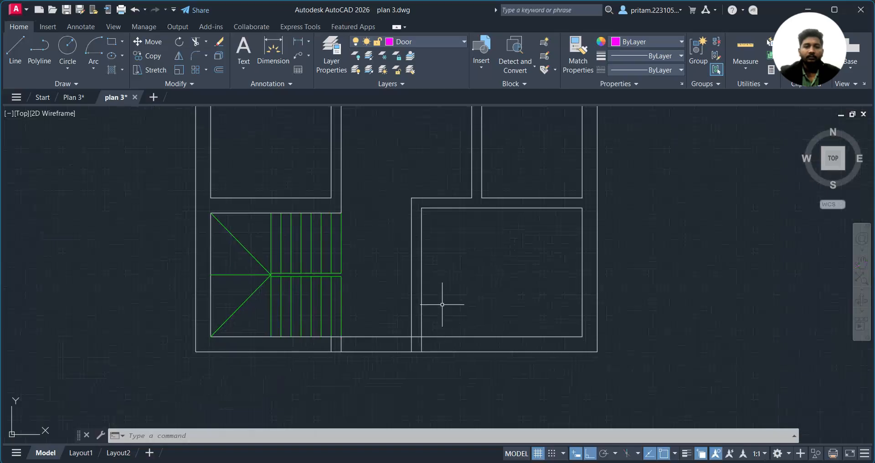
{"action": "scroll", "coordinate": [442, 305], "scroll_direction": "down", "scroll_amount": 4}
{"action": "middle_click_drag", "start_coordinate": [654, 303], "coordinate": [488, 278]}
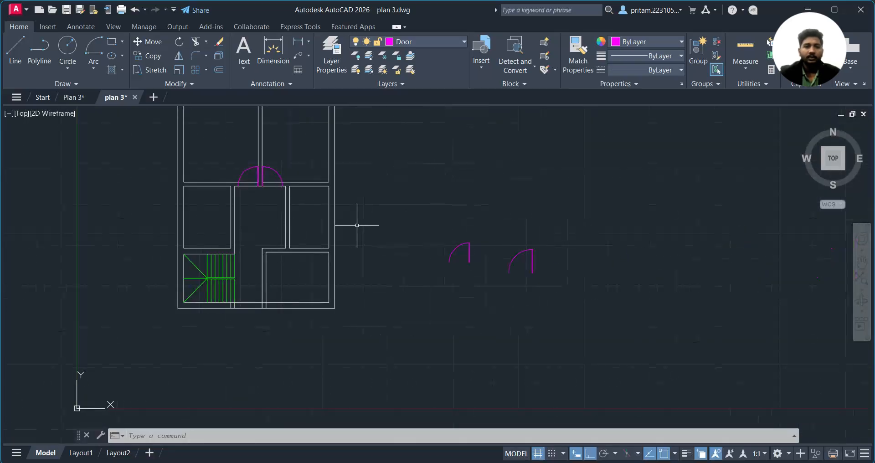
{"action": "scroll", "coordinate": [565, 245], "scroll_direction": "up", "scroll_amount": 2}
{"action": "left_click", "coordinate": [442, 299]}
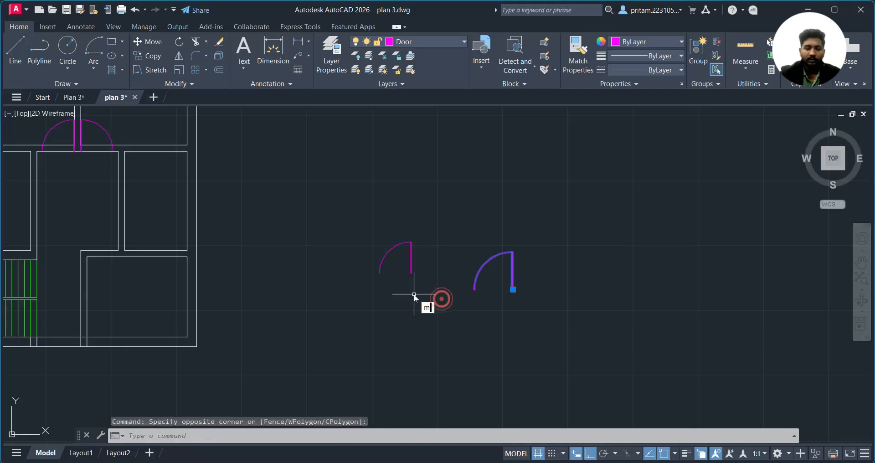
{"action": "key", "text": "Return"}
{"action": "scroll", "coordinate": [563, 302], "scroll_direction": "up", "scroll_amount": 6}
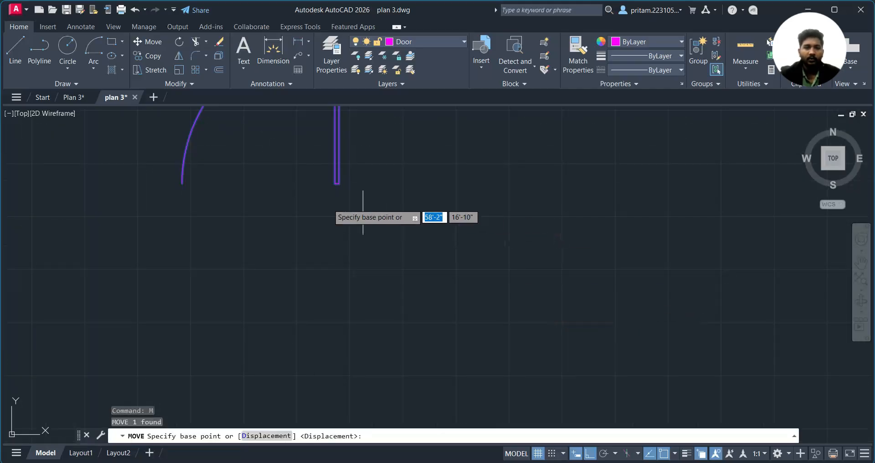
{"action": "left_click", "coordinate": [340, 183]}
{"action": "scroll", "coordinate": [283, 228], "scroll_direction": "down", "scroll_amount": 5}
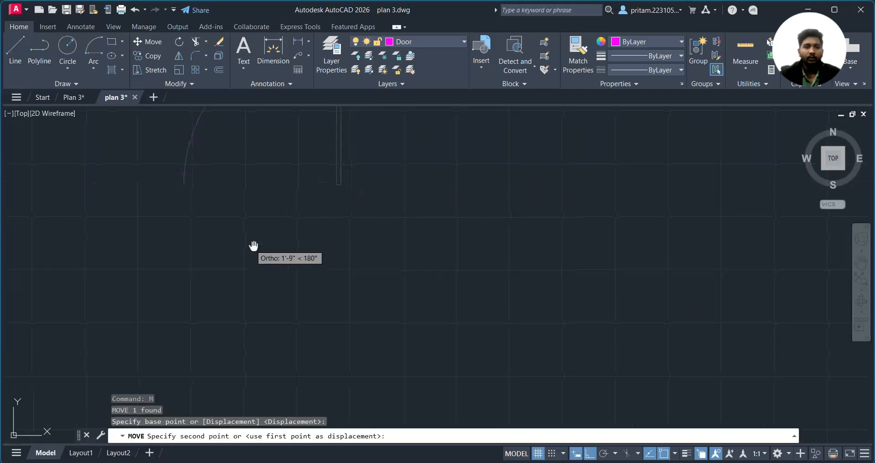
{"action": "middle_click_drag", "start_coordinate": [138, 360], "coordinate": [578, 295]}
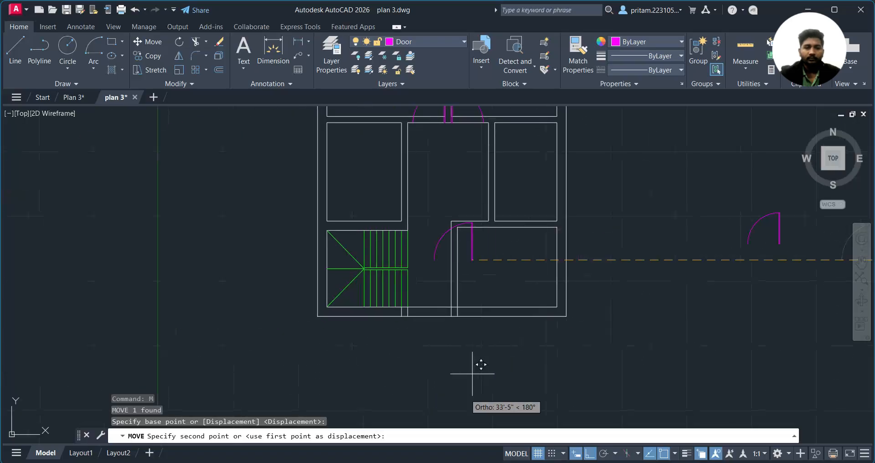
{"action": "scroll", "coordinate": [442, 310], "scroll_direction": "up", "scroll_amount": 5}
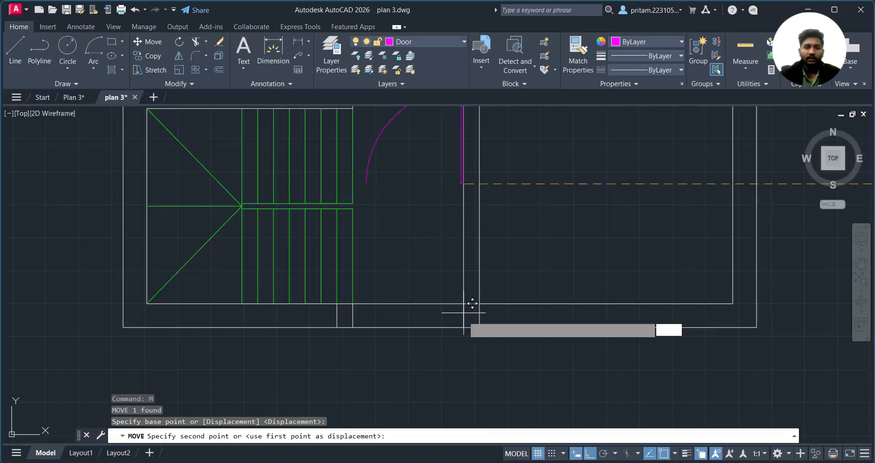
{"action": "left_click", "coordinate": [464, 327]}
{"action": "scroll", "coordinate": [368, 346], "scroll_direction": "down", "scroll_amount": 4}
{"action": "scroll", "coordinate": [390, 324], "scroll_direction": "up", "scroll_amount": 4}
{"action": "scroll", "coordinate": [385, 323], "scroll_direction": "down", "scroll_amount": 4}
{"action": "scroll", "coordinate": [377, 326], "scroll_direction": "up", "scroll_amount": 4}
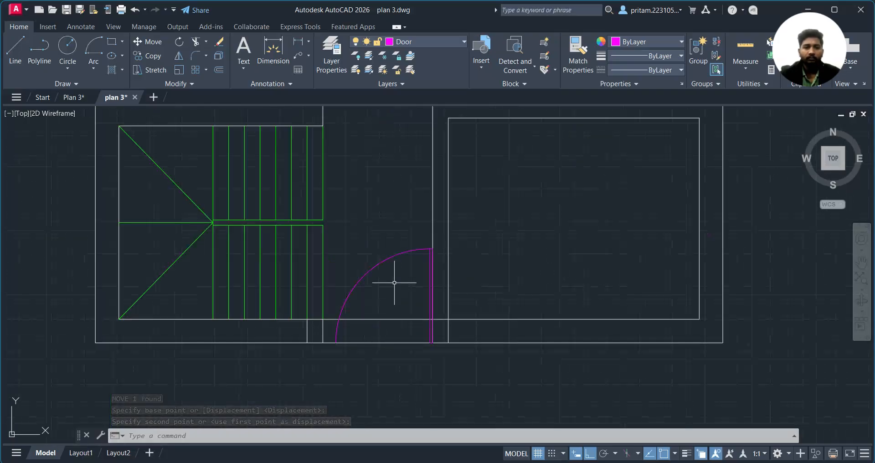
Extend the lower face of the horizontal wall below the upper rooms across the gap above the middle-right room's partition
{"action": "middle_click_drag", "start_coordinate": [395, 283], "coordinate": [365, 379]}
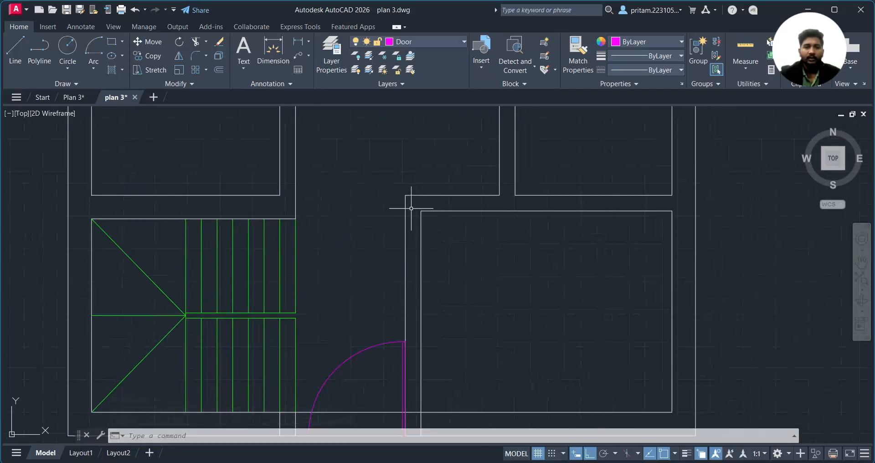
{"action": "middle_click_drag", "start_coordinate": [446, 281], "coordinate": [458, 421]}
{"action": "mouse_move", "coordinate": [464, 168]}
{"action": "middle_mouse_down"}
{"action": "mouse_move", "coordinate": [434, 313]}
{"action": "mouse_move", "coordinate": [411, 246]}
{"action": "middle_mouse_up"}
{"action": "scroll", "coordinate": [376, 288], "scroll_direction": "up", "scroll_amount": 3}
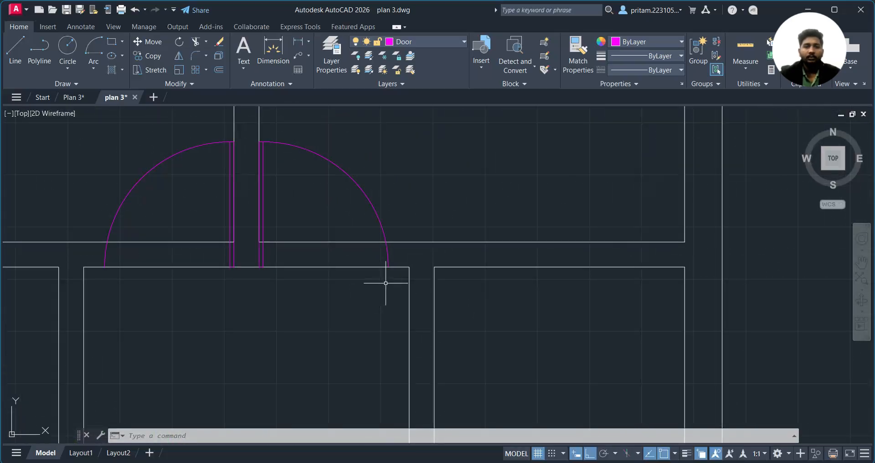
{"action": "key", "text": "Escape"}
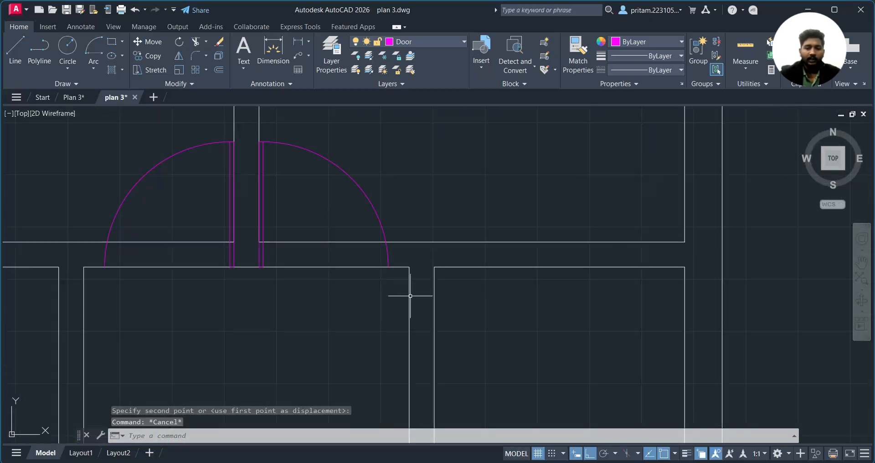
{"action": "type", "text": "l"}
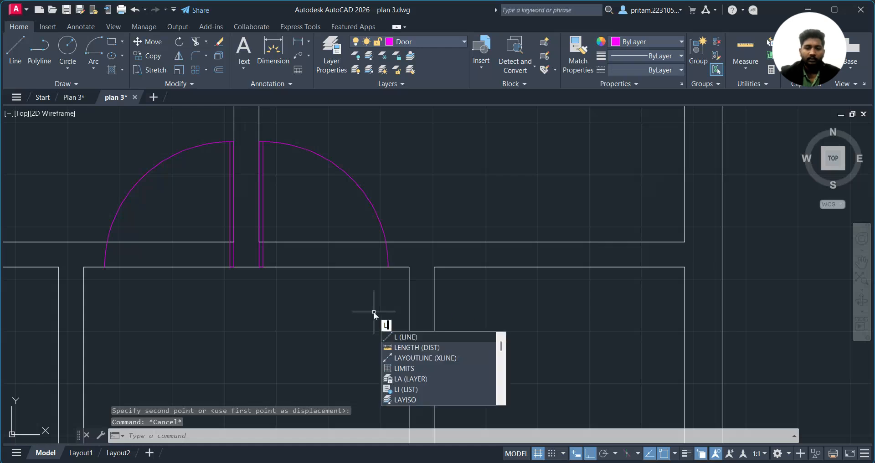
{"action": "key", "text": "Escape"}
{"action": "type", "text": "ex"}
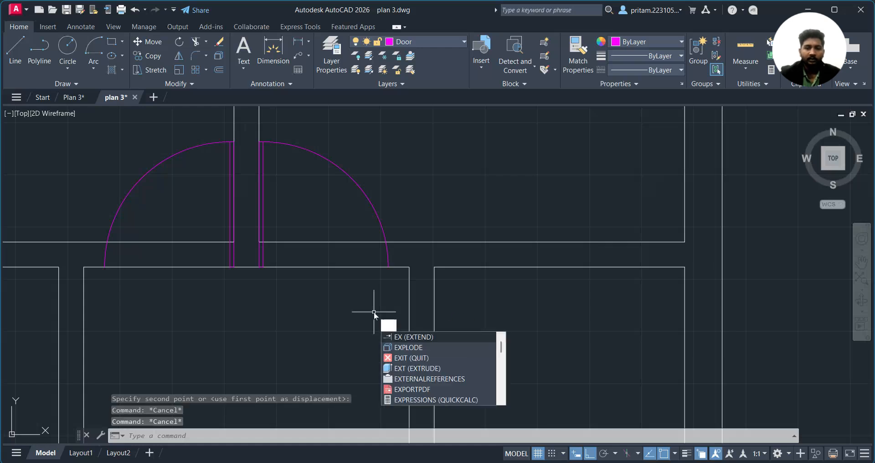
{"action": "key", "text": "Return"}
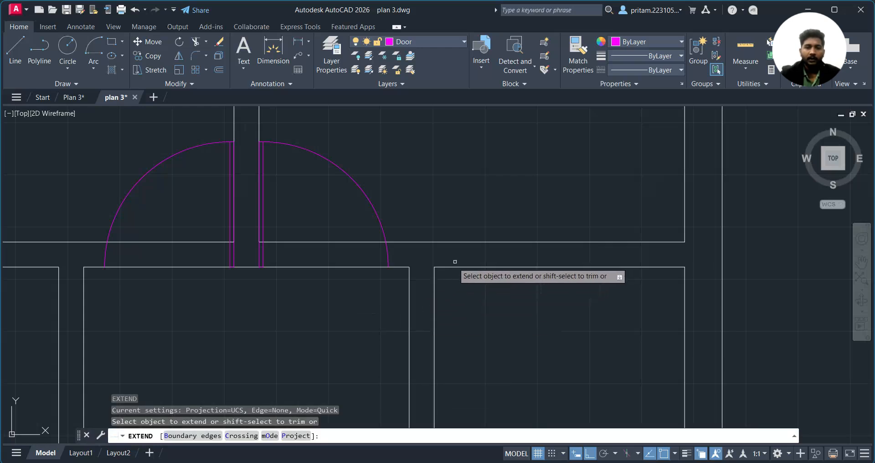
{"action": "left_click", "coordinate": [428, 269]}
Extend the lower-right room's upper wall line left to the passage-side face of its left wall
{"action": "middle_click_drag", "start_coordinate": [458, 326], "coordinate": [496, 186]}
{"action": "scroll", "coordinate": [489, 208], "scroll_direction": "down", "scroll_amount": 1}
{"action": "scroll", "coordinate": [414, 318], "scroll_direction": "down", "scroll_amount": 1}
{"action": "middle_click_drag", "start_coordinate": [402, 313], "coordinate": [439, 202]}
{"action": "scroll", "coordinate": [392, 400], "scroll_direction": "up", "scroll_amount": 2}
{"action": "scroll", "coordinate": [413, 387], "scroll_direction": "down", "scroll_amount": 2}
{"action": "mouse_move", "coordinate": [487, 301]}
{"action": "middle_mouse_down"}
{"action": "mouse_move", "coordinate": [485, 309]}
{"action": "mouse_move", "coordinate": [515, 288]}
{"action": "mouse_move", "coordinate": [484, 278]}
{"action": "mouse_move", "coordinate": [407, 440]}
{"action": "middle_mouse_up"}
{"action": "middle_click_drag", "start_coordinate": [424, 330], "coordinate": [442, 255]}
{"action": "left_click", "coordinate": [434, 337]}
{"action": "key", "text": "Escape"}
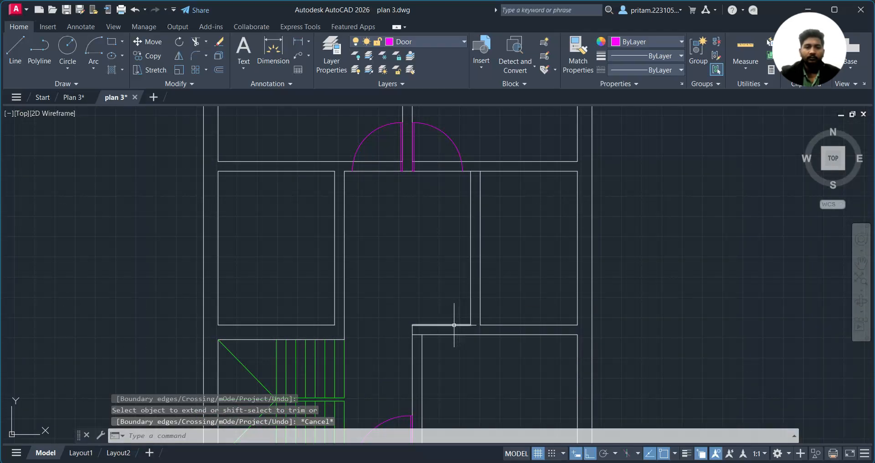
With Ortho off, copy the mirrored door into the middle-right room, close to its left wall
{"action": "scroll", "coordinate": [454, 325], "scroll_direction": "up", "scroll_amount": 2}
{"action": "middle_click_drag", "start_coordinate": [482, 284], "coordinate": [424, 351]}
{"action": "scroll", "coordinate": [293, 215], "scroll_direction": "down", "scroll_amount": 4}
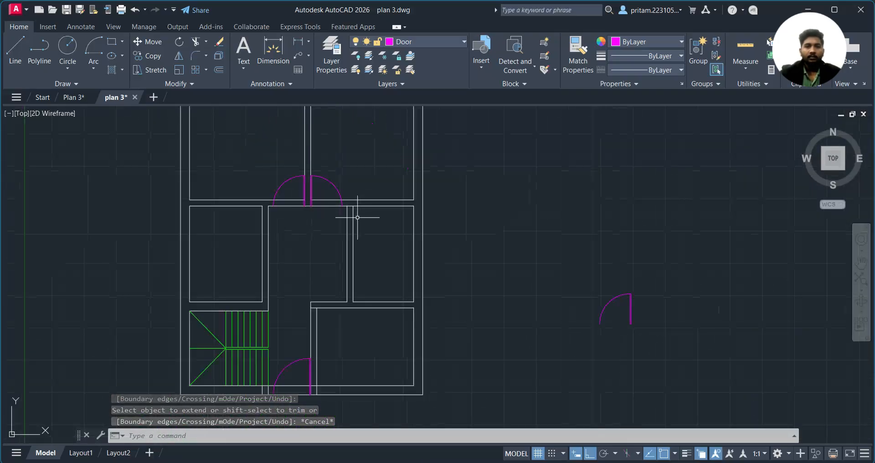
{"action": "scroll", "coordinate": [309, 161], "scroll_direction": "up", "scroll_amount": 4}
{"action": "left_click", "coordinate": [376, 197]}
{"action": "left_click", "coordinate": [351, 231]}
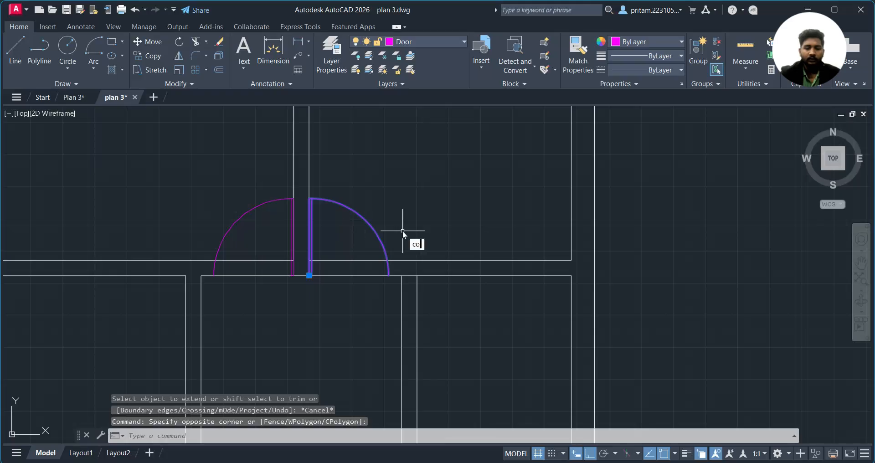
{"action": "key", "text": "Return"}
{"action": "left_click", "coordinate": [359, 231]}
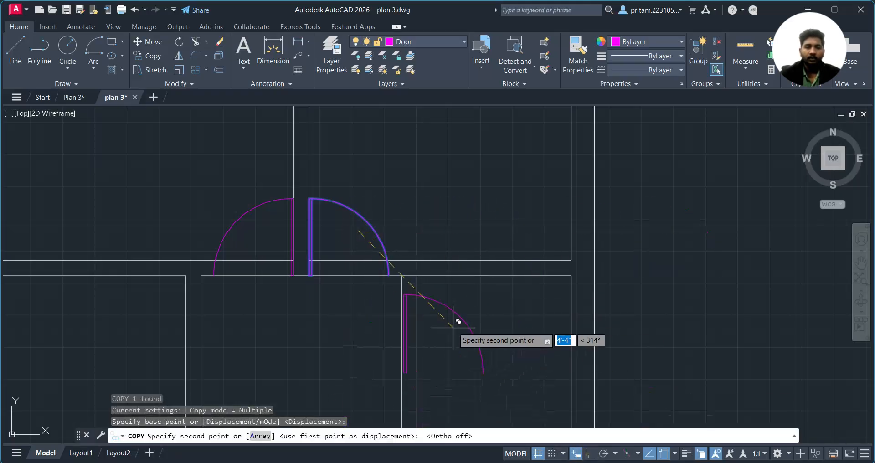
{"action": "left_click", "coordinate": [472, 316]}
{"action": "key", "text": "Escape"}
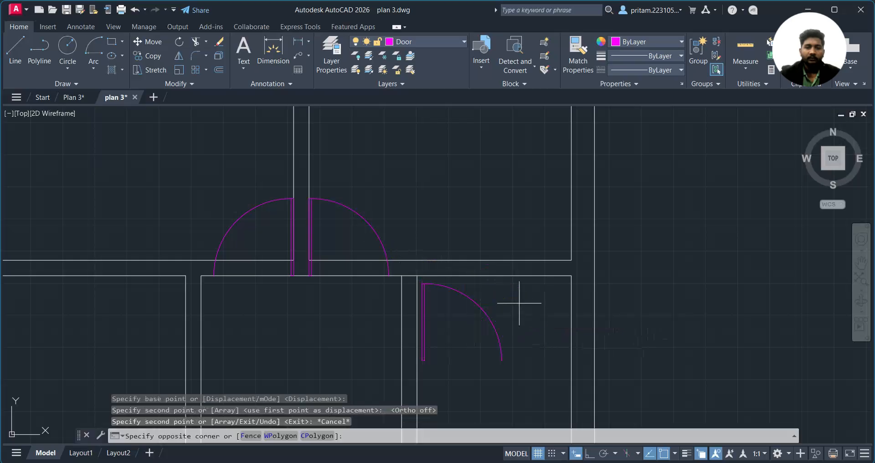
Rotate the door copy in the middle-right room 90° clockwise about its leaf's lower-left corner with Ortho on
{"action": "left_click", "coordinate": [513, 299]}
{"action": "left_click", "coordinate": [478, 342]}
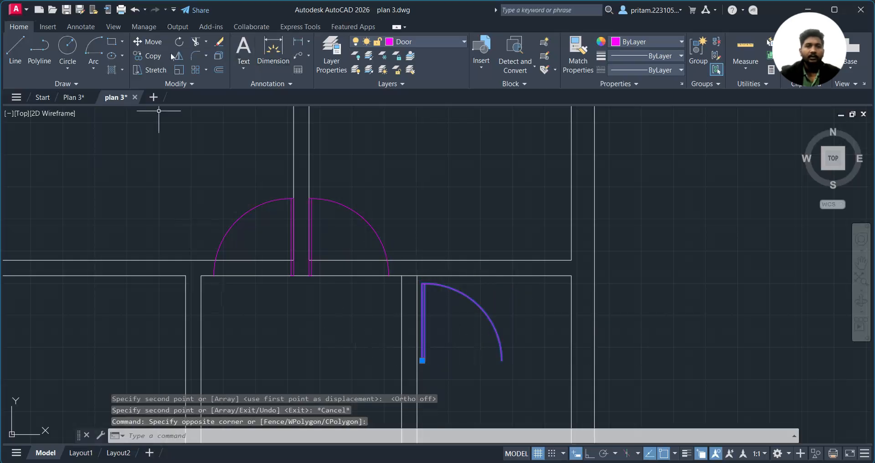
{"action": "left_click", "coordinate": [179, 42]}
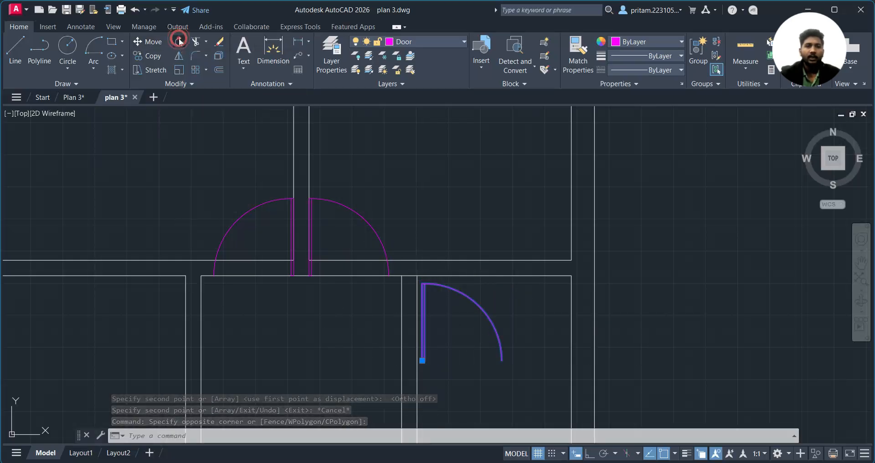
{"action": "scroll", "coordinate": [421, 360], "scroll_direction": "up", "scroll_amount": 2}
{"action": "left_click", "coordinate": [419, 361]}
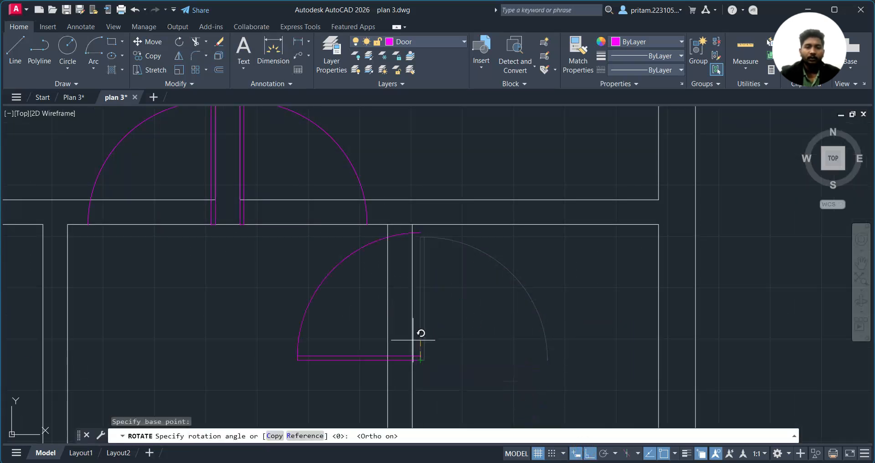
{"action": "left_click", "coordinate": [425, 382]}
{"action": "middle_click_drag", "start_coordinate": [440, 375], "coordinate": [428, 222]}
{"action": "scroll", "coordinate": [442, 235], "scroll_direction": "down", "scroll_amount": 4}
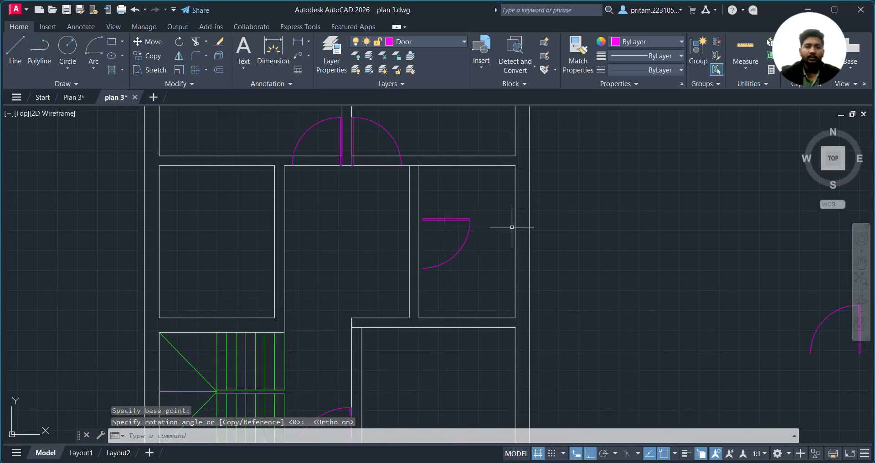
{"action": "scroll", "coordinate": [534, 242], "scroll_direction": "down", "scroll_amount": 2}
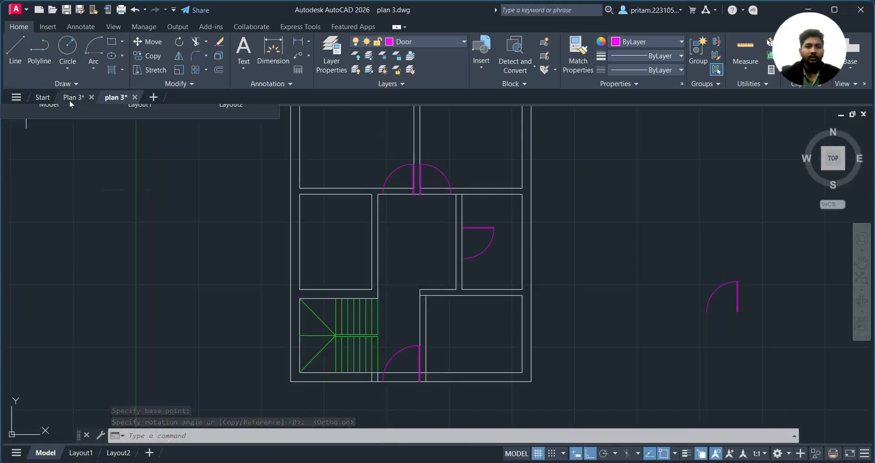
Check the toilet door's position in the reference Plan 3 drawing's model preview
{"action": "mouse_move", "coordinate": [69, 100]}
{"action": "mouse_move", "coordinate": [50, 167]}
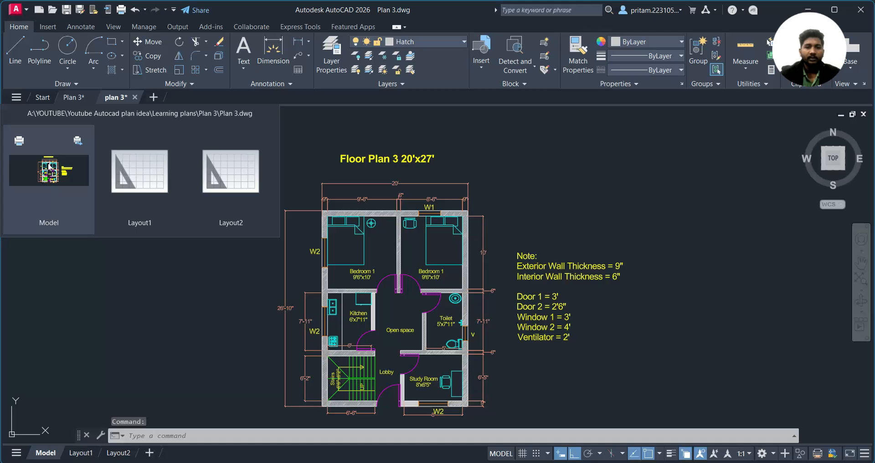
{"action": "scroll", "coordinate": [495, 194], "scroll_direction": "up", "scroll_amount": 4}
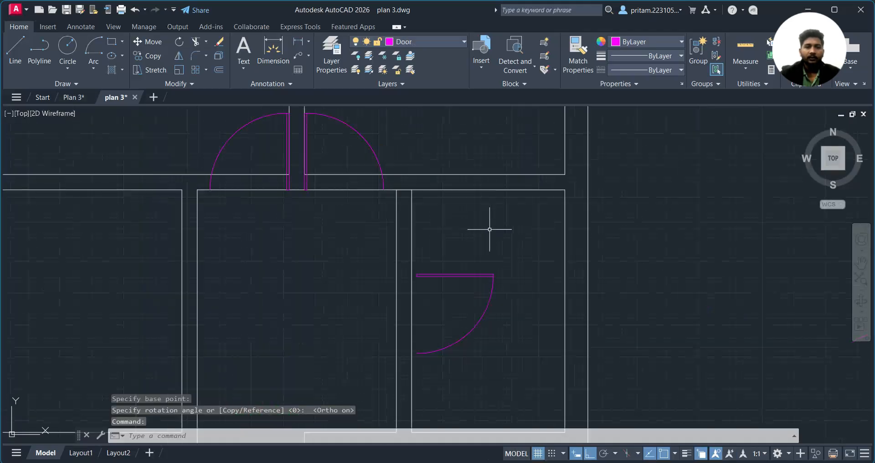
{"action": "left_click_drag", "start_coordinate": [490, 229], "coordinate": [419, 289]}
{"action": "scroll", "coordinate": [445, 278], "scroll_direction": "up", "scroll_amount": 2}
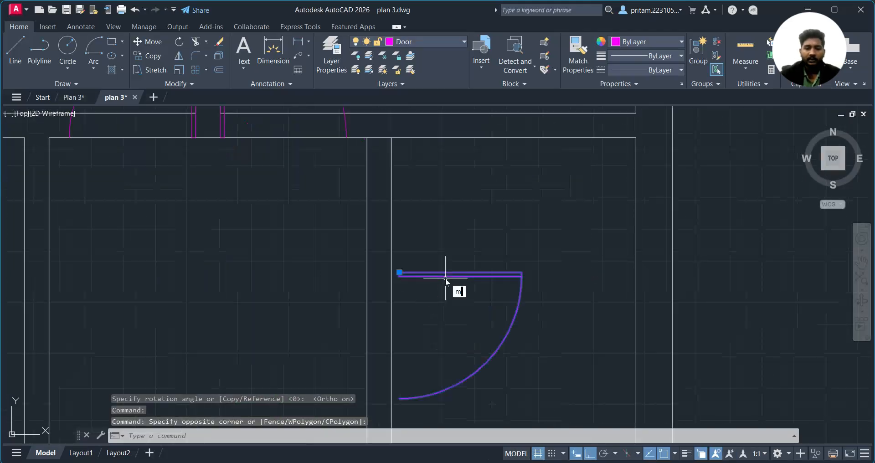
{"action": "key", "text": "Return"}
{"action": "key", "text": "Return"}
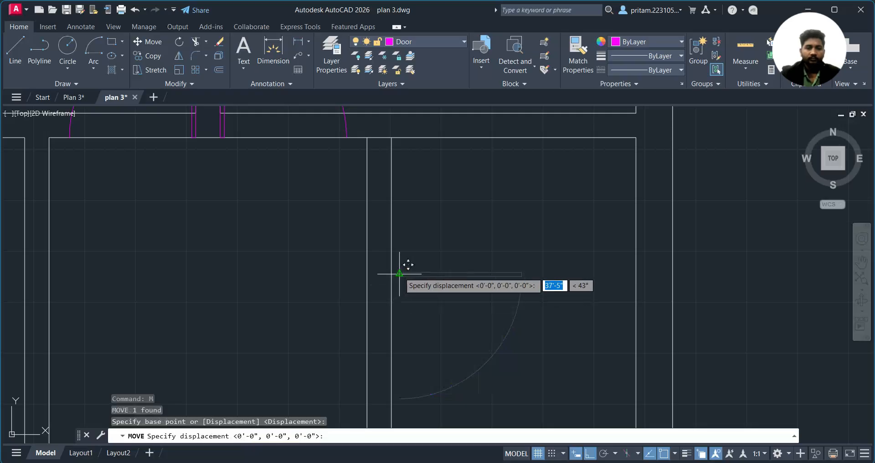
{"action": "key", "text": "Escape"}
{"action": "key", "text": "ctrl+z"}
Move the middle-right room's door by its leaf's upper-left corner to the upper end of the left wall's passage-side face
{"action": "left_click", "coordinate": [512, 270]}
{"action": "left_click", "coordinate": [444, 287]}
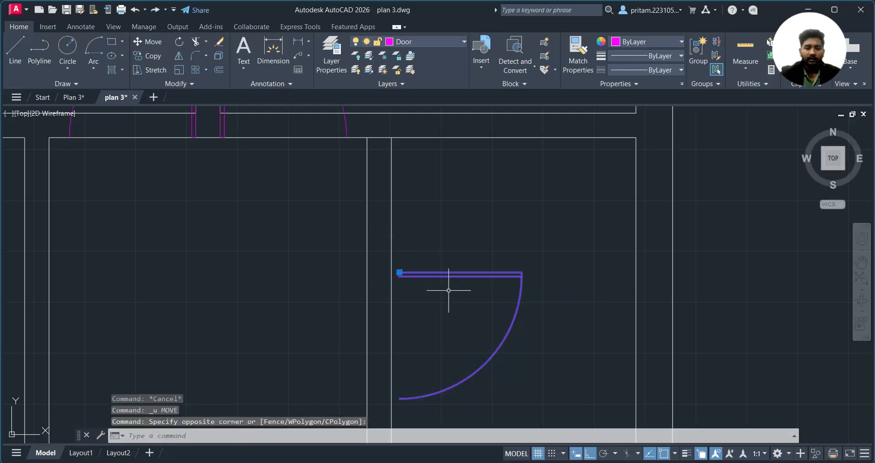
{"action": "type", "text": "m"}
{"action": "key", "text": "Return"}
{"action": "scroll", "coordinate": [410, 264], "scroll_direction": "up", "scroll_amount": 4}
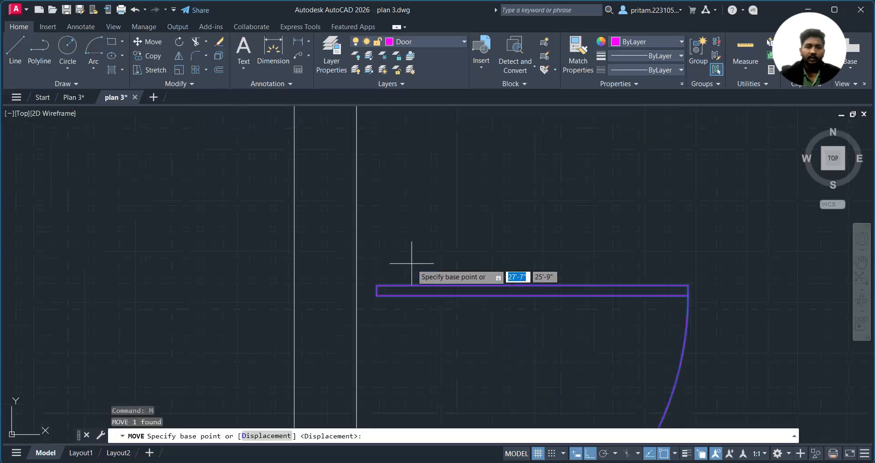
{"action": "left_click", "coordinate": [375, 285]}
{"action": "middle_click_drag", "start_coordinate": [333, 228], "coordinate": [539, 242]}
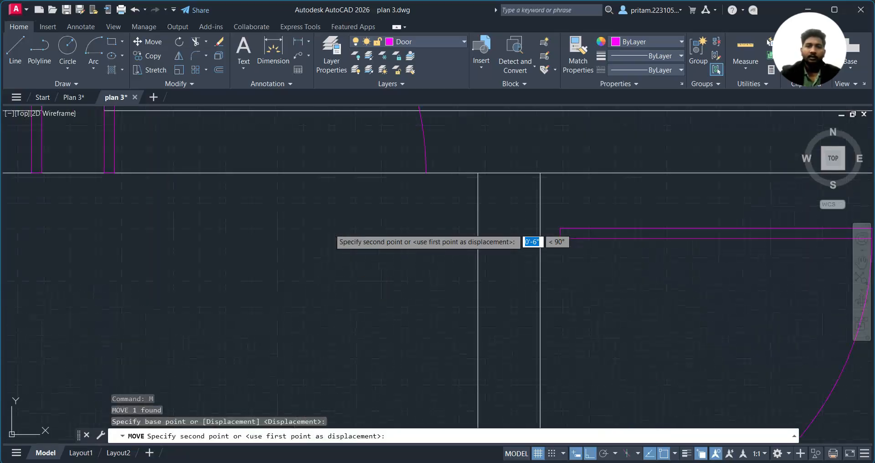
{"action": "left_click", "coordinate": [480, 172]}
{"action": "scroll", "coordinate": [542, 267], "scroll_direction": "down", "scroll_amount": 5}
{"action": "scroll", "coordinate": [565, 278], "scroll_direction": "up", "scroll_amount": 2}
{"action": "scroll", "coordinate": [582, 285], "scroll_direction": "down", "scroll_amount": 4}
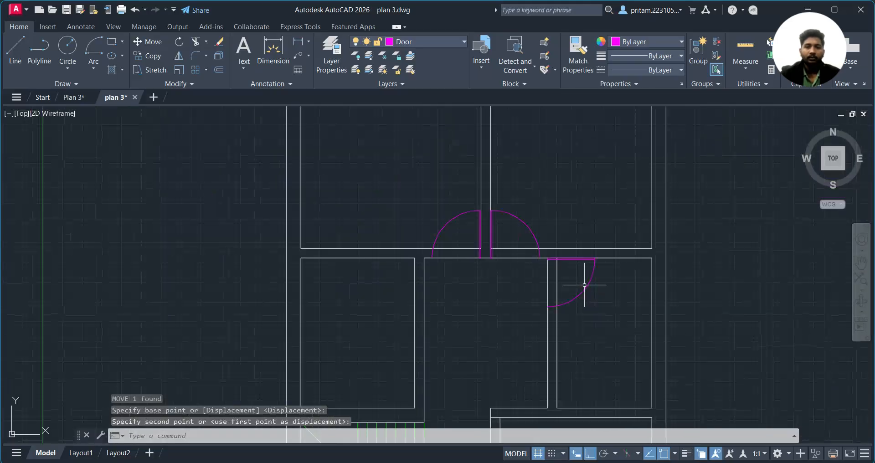
Copy the middle-right room's door by its hinge corner to the passage-side upper corner of the lower-right room's left wall
{"action": "scroll", "coordinate": [457, 341], "scroll_direction": "up", "scroll_amount": 2}
{"action": "middle_click_drag", "start_coordinate": [456, 341], "coordinate": [500, 252]}
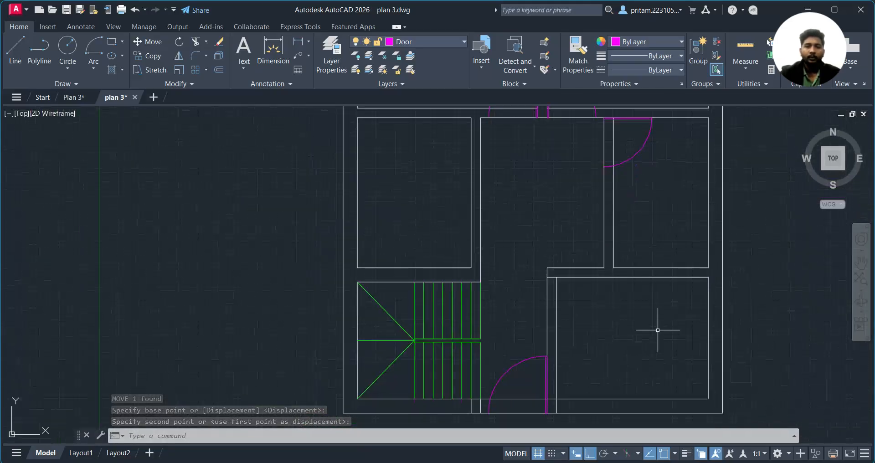
{"action": "middle_click_drag", "start_coordinate": [635, 322], "coordinate": [525, 385]}
{"action": "left_click", "coordinate": [559, 241]}
{"action": "left_click", "coordinate": [524, 218]}
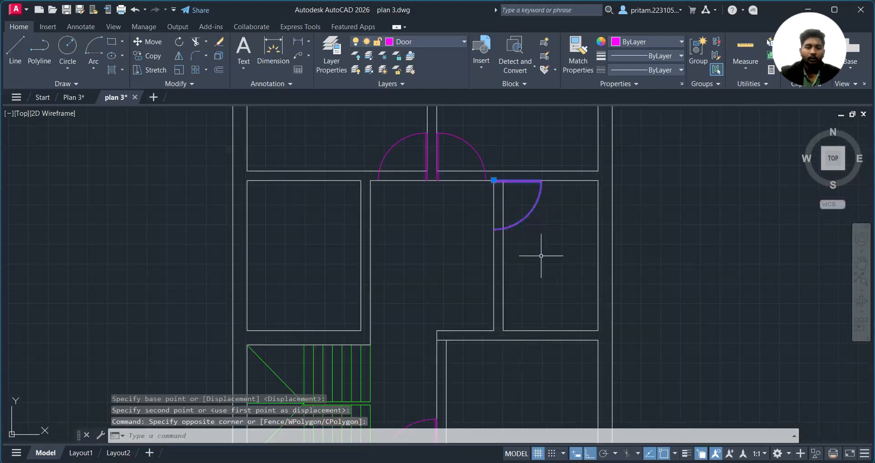
{"action": "type", "text": "co"}
{"action": "key", "text": "Return"}
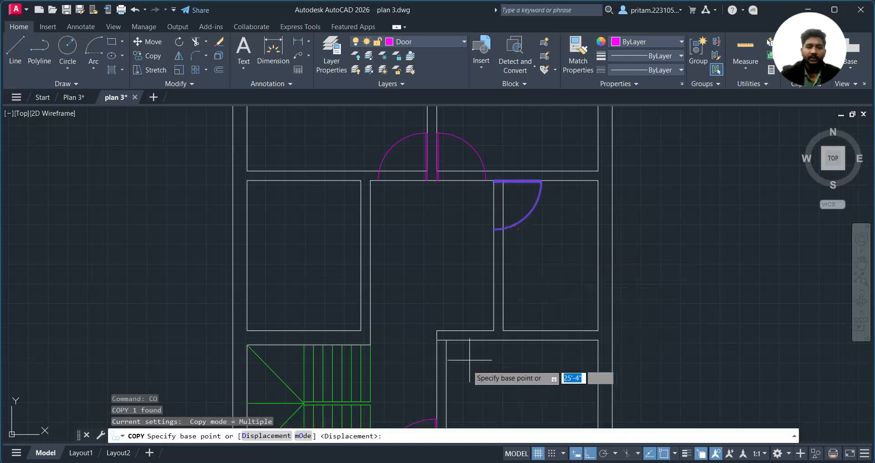
{"action": "scroll", "coordinate": [477, 183], "scroll_direction": "up", "scroll_amount": 6}
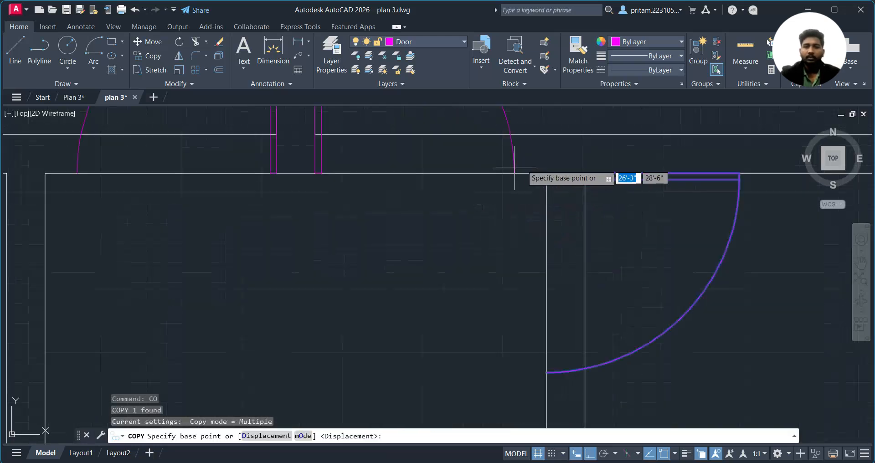
{"action": "left_click", "coordinate": [546, 174]}
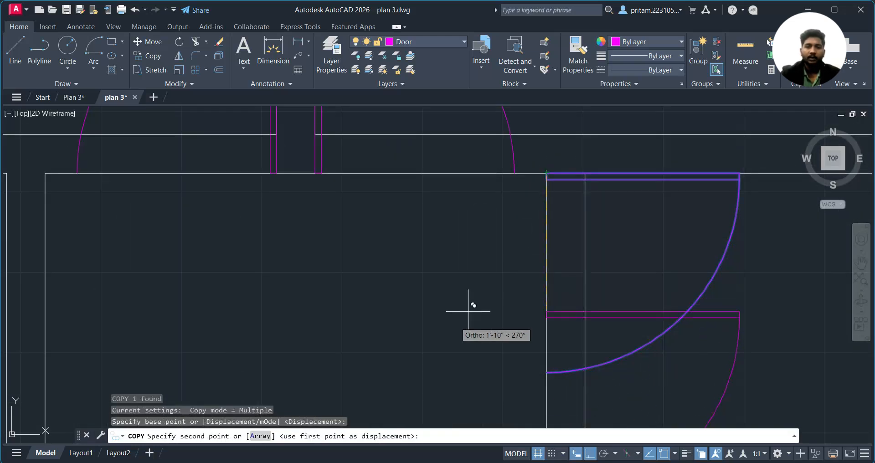
{"action": "middle_click_drag", "start_coordinate": [338, 381], "coordinate": [405, 132]}
{"action": "scroll", "coordinate": [405, 132], "scroll_direction": "down", "scroll_amount": 3}
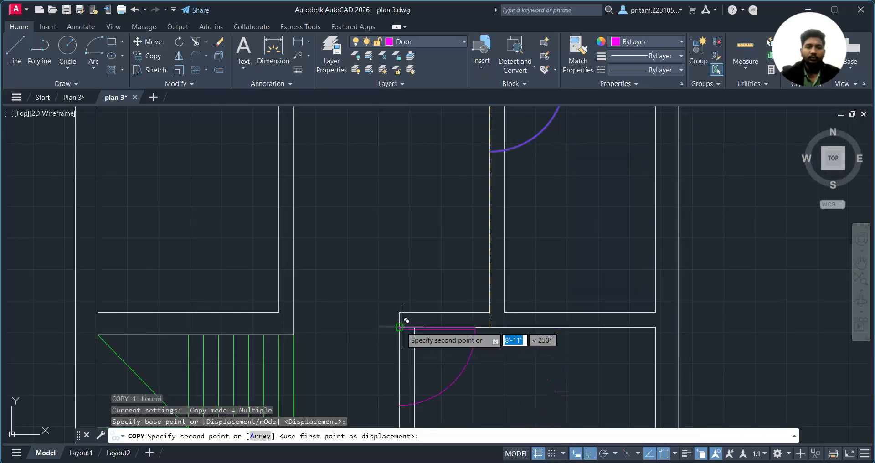
{"action": "left_click", "coordinate": [401, 326]}
{"action": "key", "text": "Escape"}
{"action": "scroll", "coordinate": [406, 343], "scroll_direction": "down", "scroll_amount": 5}
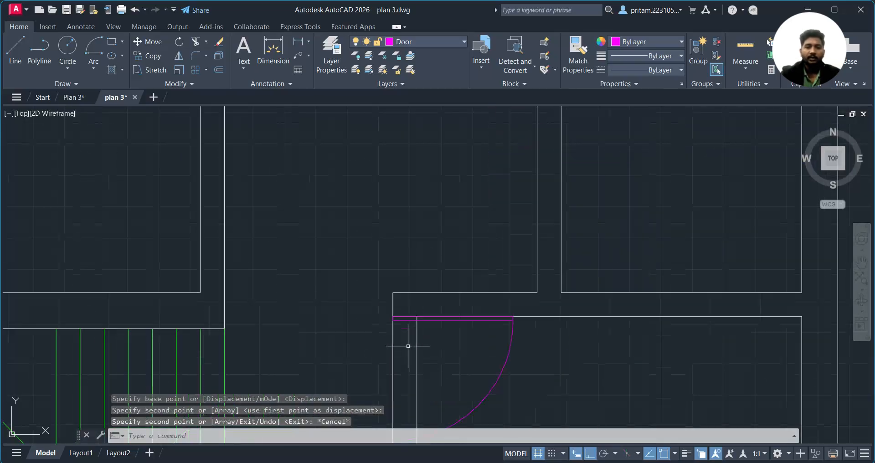
Extend the middle-left room's lower wall line right to the passage-side face of its right wall
{"action": "middle_click_drag", "start_coordinate": [357, 357], "coordinate": [478, 357]}
{"action": "scroll", "coordinate": [491, 316], "scroll_direction": "up", "scroll_amount": 4}
{"action": "middle_click_drag", "start_coordinate": [480, 297], "coordinate": [474, 360]}
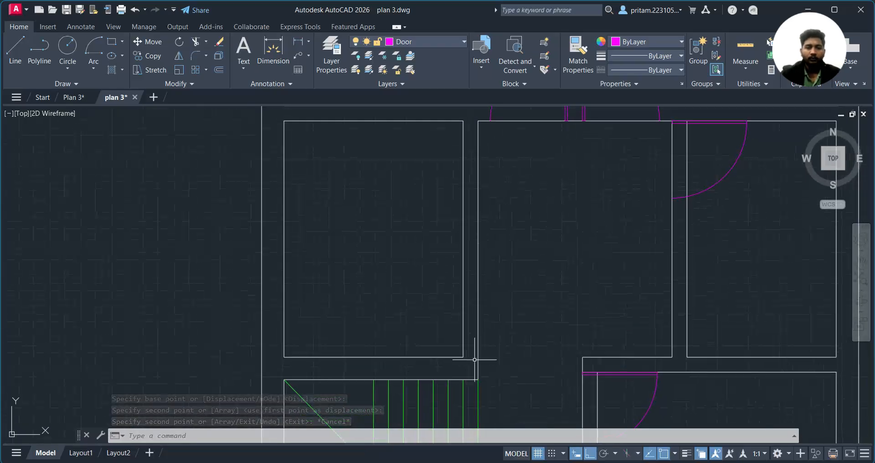
{"action": "type", "text": "ex"}
{"action": "key", "text": "Return"}
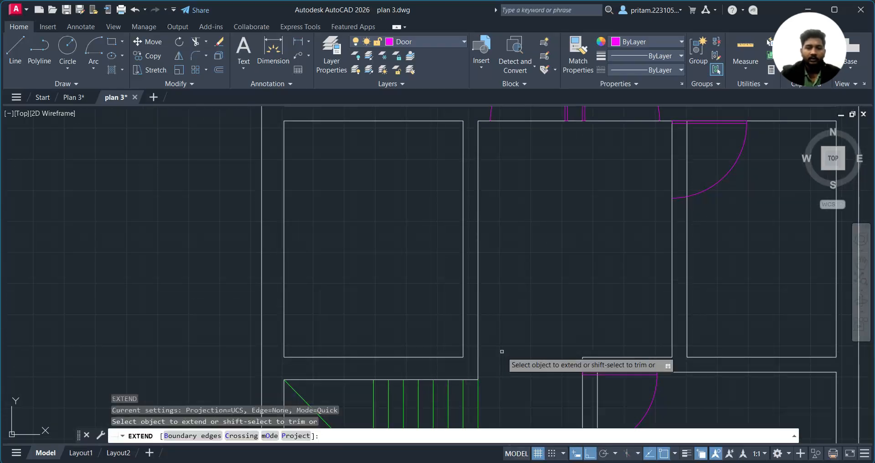
{"action": "left_click", "coordinate": [435, 348]}
{"action": "key", "text": "Escape"}
With Ortho off, copy the lower-right room's door into the middle-left room
{"action": "scroll", "coordinate": [615, 371], "scroll_direction": "down", "scroll_amount": 2}
{"action": "middle_click_drag", "start_coordinate": [615, 371], "coordinate": [377, 340]}
{"action": "left_click", "coordinate": [413, 376]}
{"action": "left_click", "coordinate": [359, 391]}
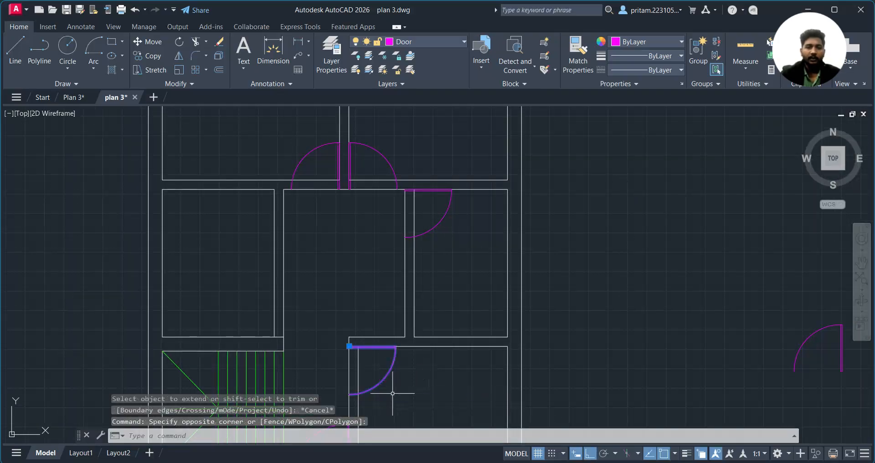
{"action": "type", "text": "co"}
{"action": "key", "text": "Return"}
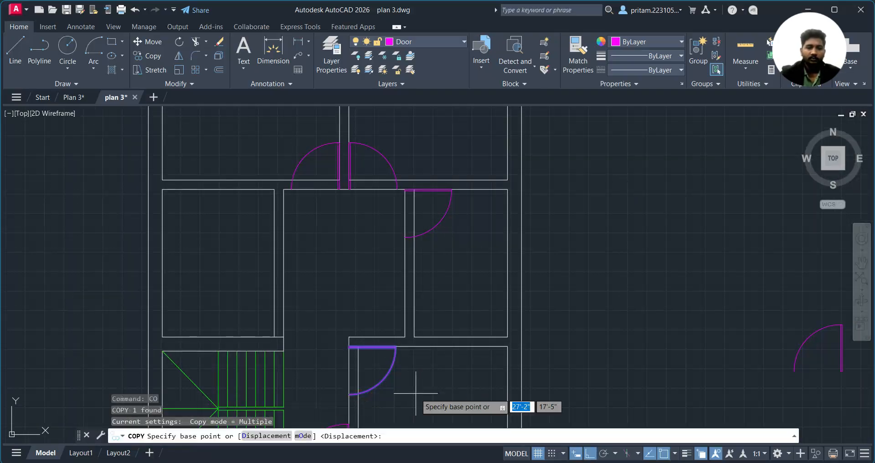
{"action": "left_click", "coordinate": [392, 366]}
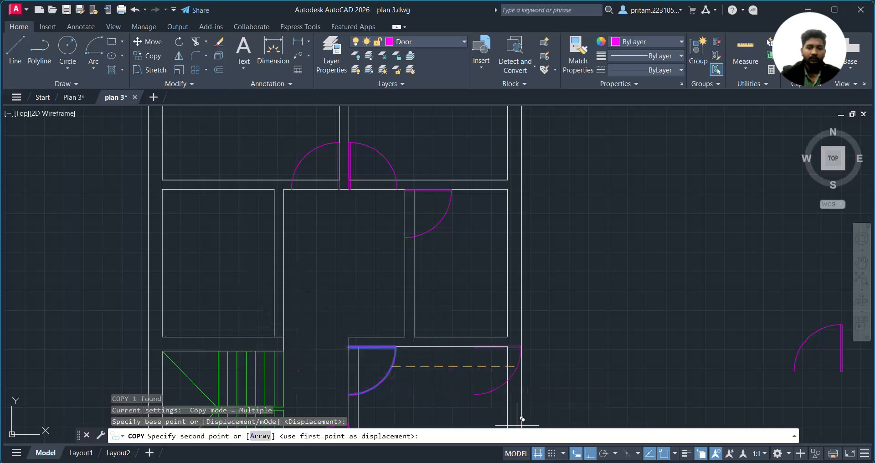
{"action": "left_click", "coordinate": [249, 304]}
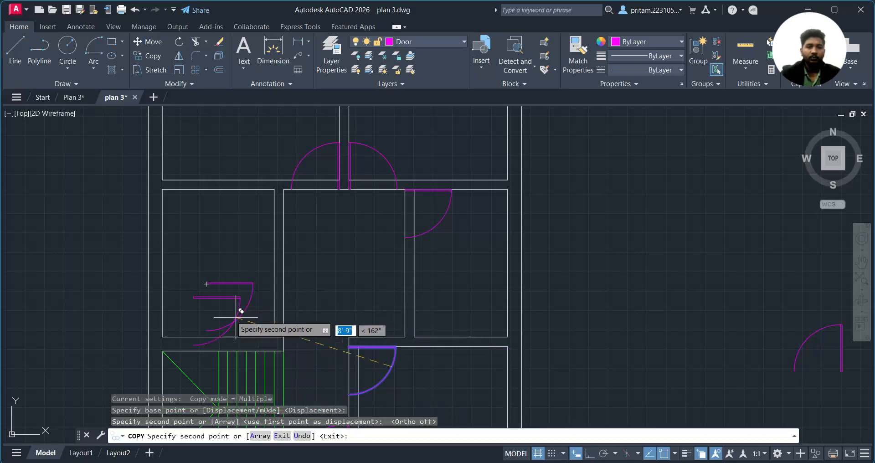
{"action": "key", "text": "Escape"}
{"action": "left_click", "coordinate": [236, 278]}
{"action": "left_click", "coordinate": [219, 297]}
{"action": "scroll", "coordinate": [219, 298], "scroll_direction": "up", "scroll_amount": 5}
{"action": "middle_click_drag", "start_coordinate": [220, 298], "coordinate": [228, 200]}
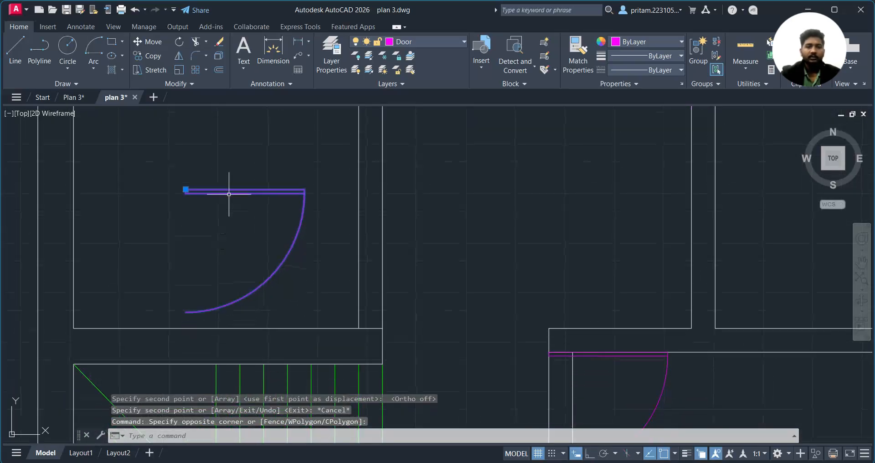
{"action": "key", "text": "Return"}
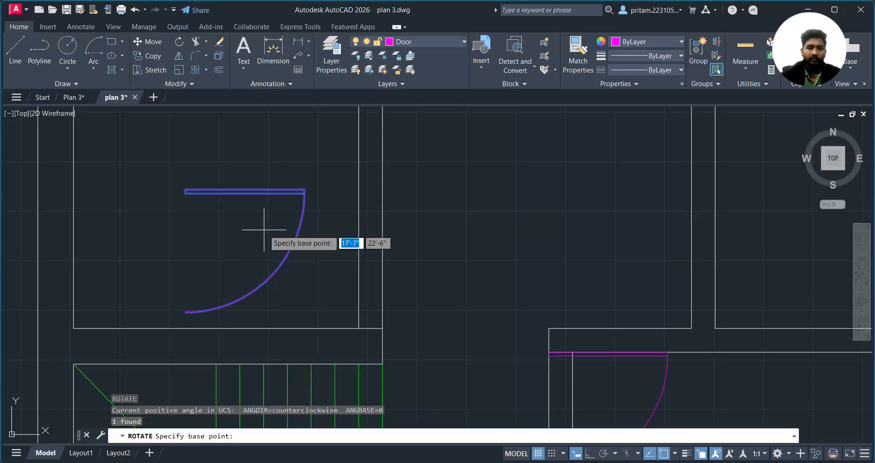
{"action": "left_click", "coordinate": [186, 188]}
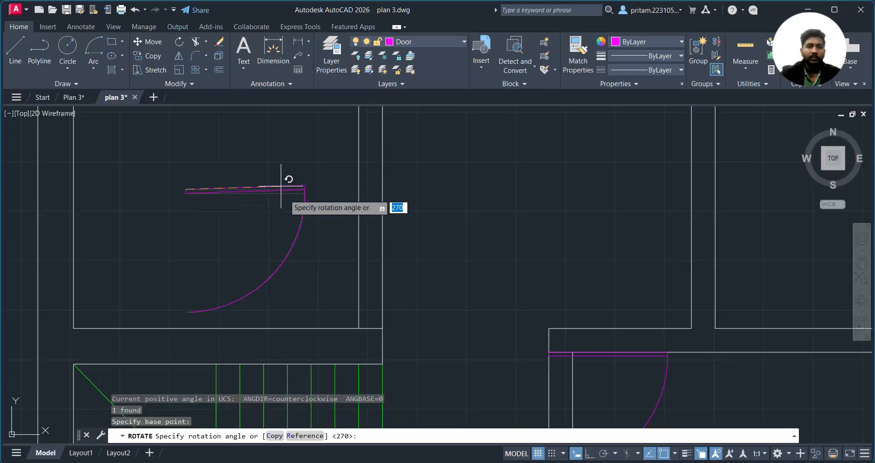
{"action": "key", "text": "Escape"}
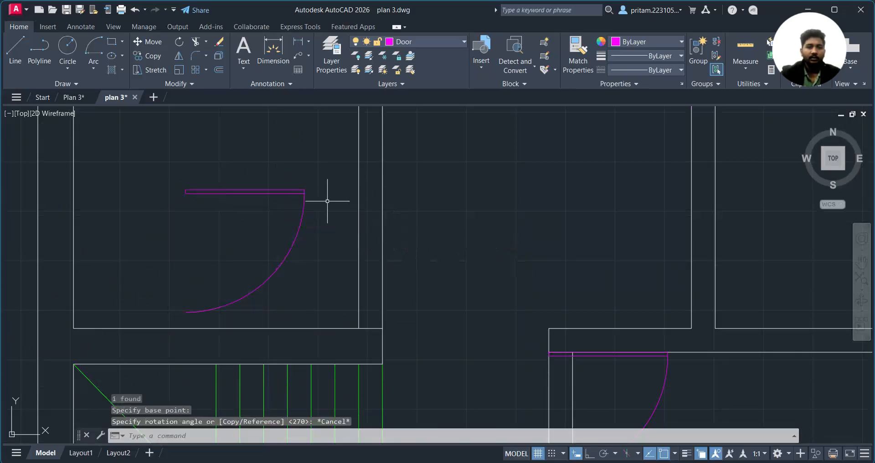
Turn Ortho on while trying to mirror the middle-left room's door about a vertical line left of it
{"action": "left_click_drag", "start_coordinate": [332, 201], "coordinate": [251, 262]}
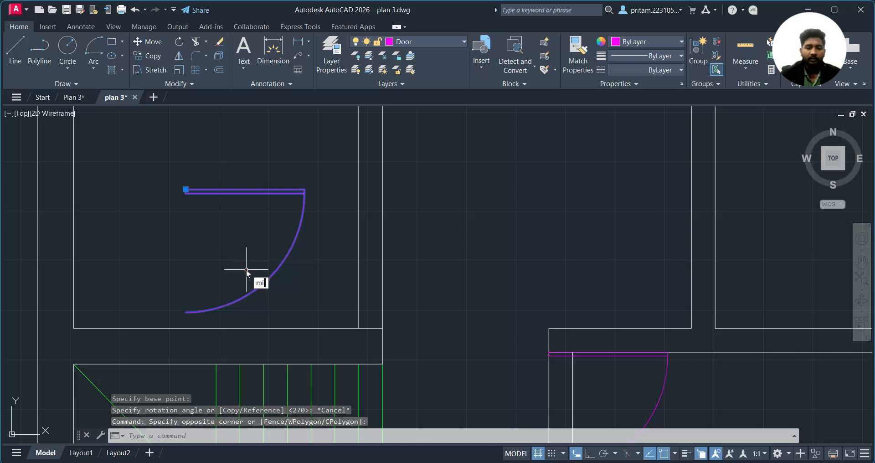
{"action": "type", "text": "mi"}
{"action": "key", "text": "Return"}
{"action": "left_click", "coordinate": [152, 178]}
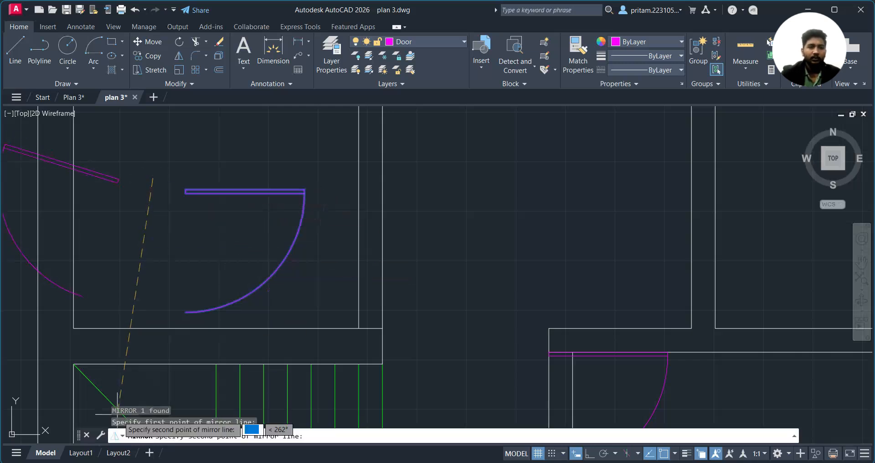
{"action": "left_click", "coordinate": [590, 454]}
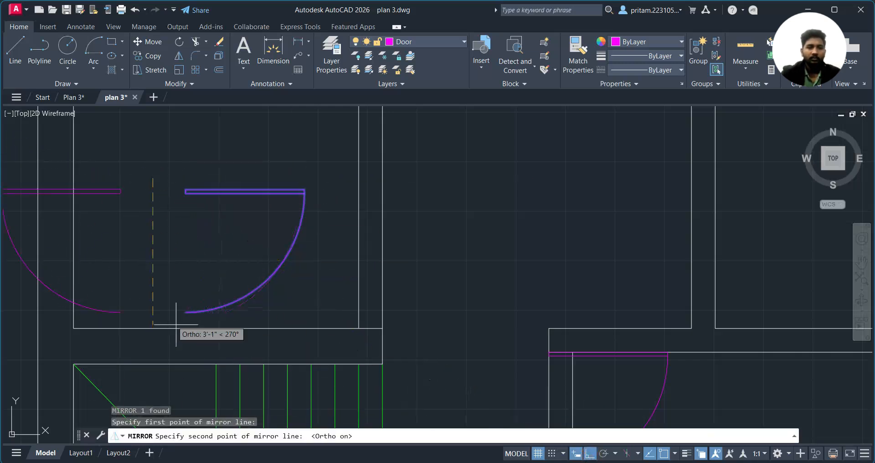
{"action": "left_click", "coordinate": [153, 308]}
{"action": "key", "text": "Escape"}
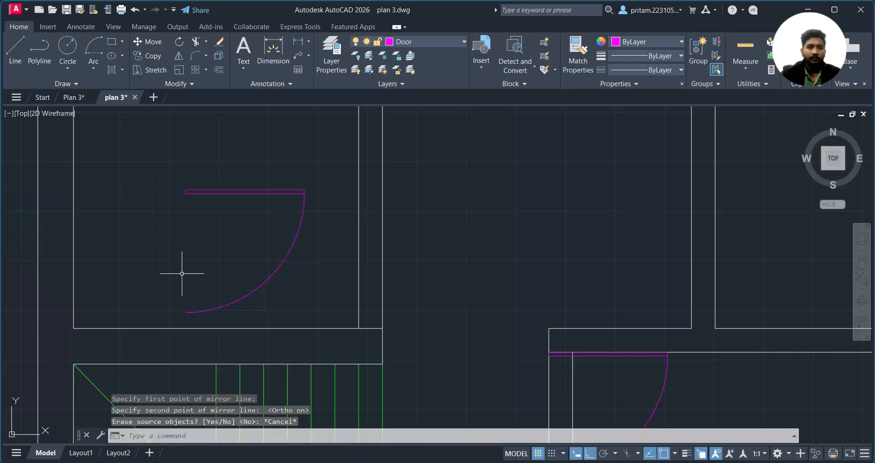
Mirror the middle-left room's door about a vertical line just left of its leaf, keeping the source door
{"action": "left_click", "coordinate": [308, 165]}
{"action": "left_click", "coordinate": [200, 258]}
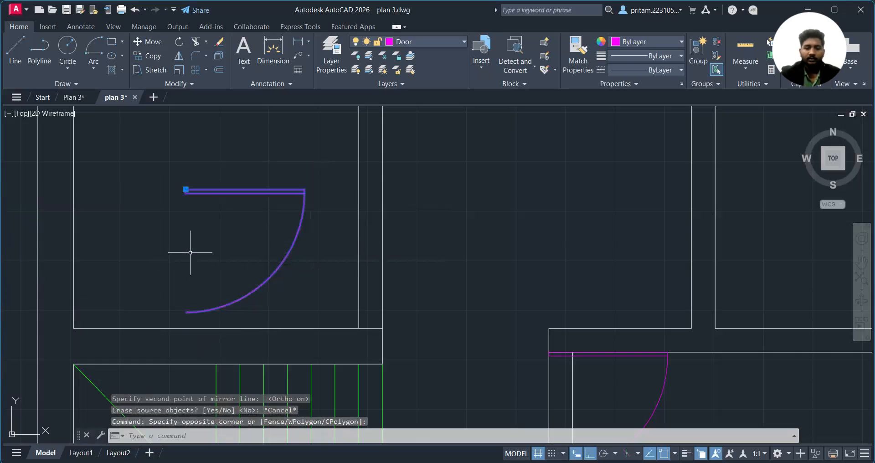
{"action": "type", "text": "mi"}
{"action": "key", "text": "Return"}
{"action": "left_click", "coordinate": [183, 190]}
{"action": "left_click", "coordinate": [186, 320]}
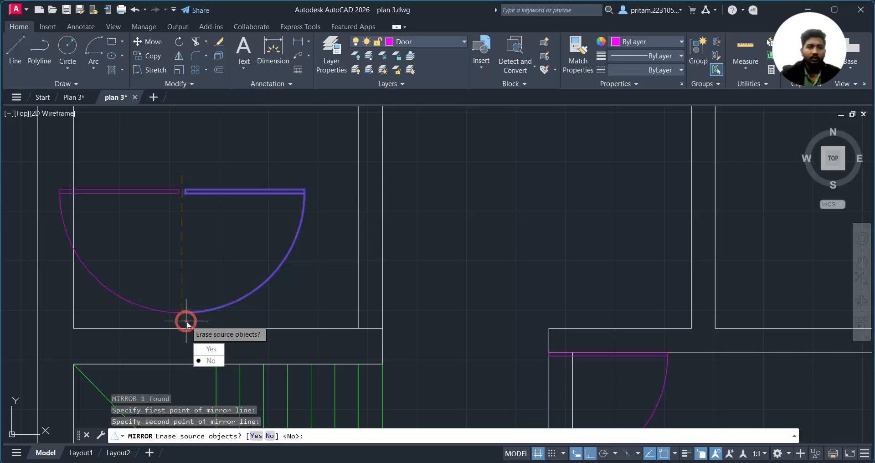
{"action": "left_click", "coordinate": [211, 361]}
Mirror the left-hand door copy about a horizontal line just above its leaf, keeping the source door
{"action": "left_click", "coordinate": [140, 163]}
{"action": "left_click", "coordinate": [127, 234]}
{"action": "middle_click_drag", "start_coordinate": [146, 242], "coordinate": [353, 316]}
{"action": "type", "text": "mi"}
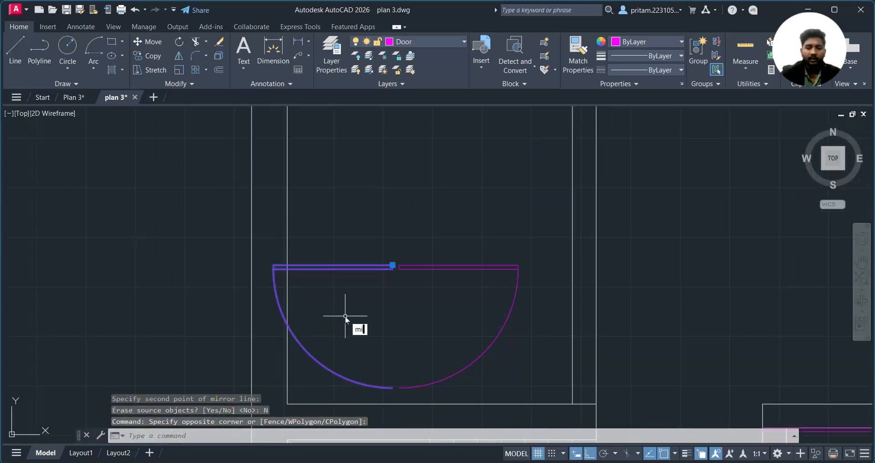
{"action": "key", "text": "Return"}
{"action": "left_click", "coordinate": [394, 247]}
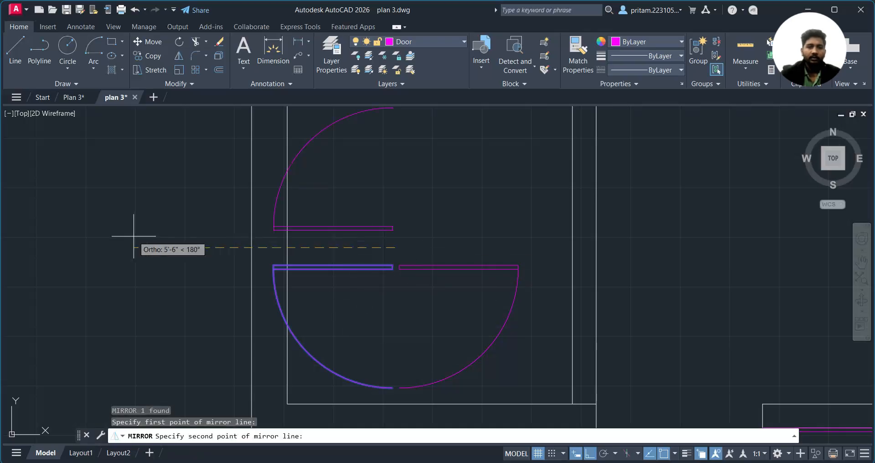
{"action": "left_click", "coordinate": [134, 236]}
{"action": "left_click", "coordinate": [164, 279]}
Delete the two lower door copies in the middle-left room, leaving only the upward-swinging one
{"action": "left_click", "coordinate": [461, 255]}
{"action": "left_click", "coordinate": [330, 302]}
{"action": "key", "text": "Delete"}
{"action": "scroll", "coordinate": [330, 302], "scroll_direction": "up", "scroll_amount": 2}
{"action": "right_click", "coordinate": [330, 302]}
{"action": "left_click", "coordinate": [570, 273]}
Move the middle-left room's door by its leaf's lower-right corner to the room's bottom-right corner, on the outer line of the right wall
{"action": "left_click", "coordinate": [418, 154]}
{"action": "left_click", "coordinate": [372, 226]}
{"action": "scroll", "coordinate": [393, 221], "scroll_direction": "down", "scroll_amount": 4}
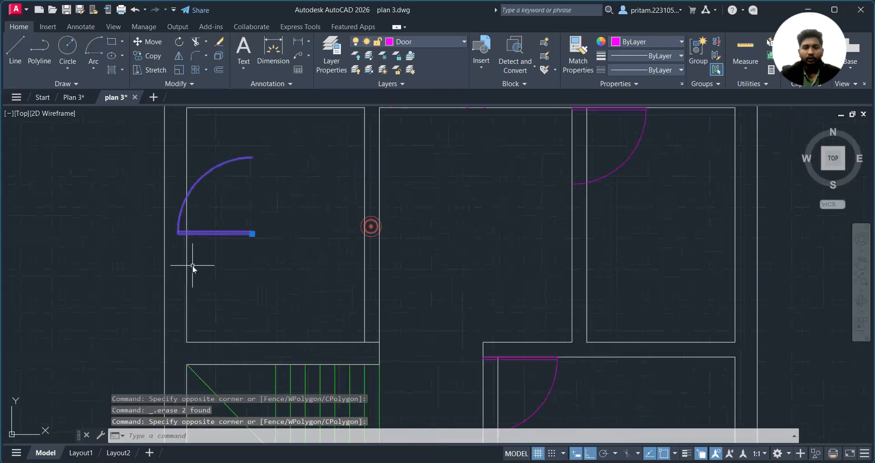
{"action": "type", "text": "m"}
{"action": "key", "text": "Return"}
{"action": "scroll", "coordinate": [251, 237], "scroll_direction": "up", "scroll_amount": 5}
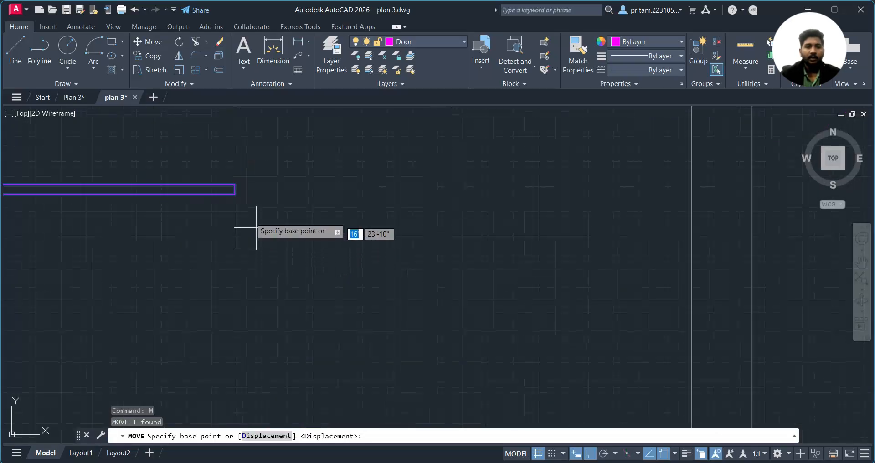
{"action": "left_click", "coordinate": [235, 195]}
{"action": "scroll", "coordinate": [488, 316], "scroll_direction": "down", "scroll_amount": 4}
{"action": "middle_click_drag", "start_coordinate": [489, 317], "coordinate": [192, 190]}
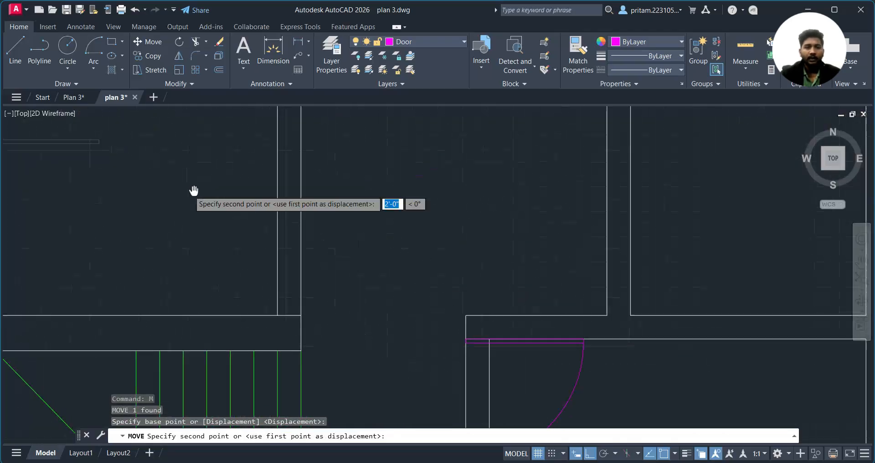
{"action": "left_click", "coordinate": [296, 313]}
{"action": "scroll", "coordinate": [319, 319], "scroll_direction": "down", "scroll_amount": 3}
{"action": "scroll", "coordinate": [308, 321], "scroll_direction": "down", "scroll_amount": 2}
{"action": "scroll", "coordinate": [314, 315], "scroll_direction": "up", "scroll_amount": 2}
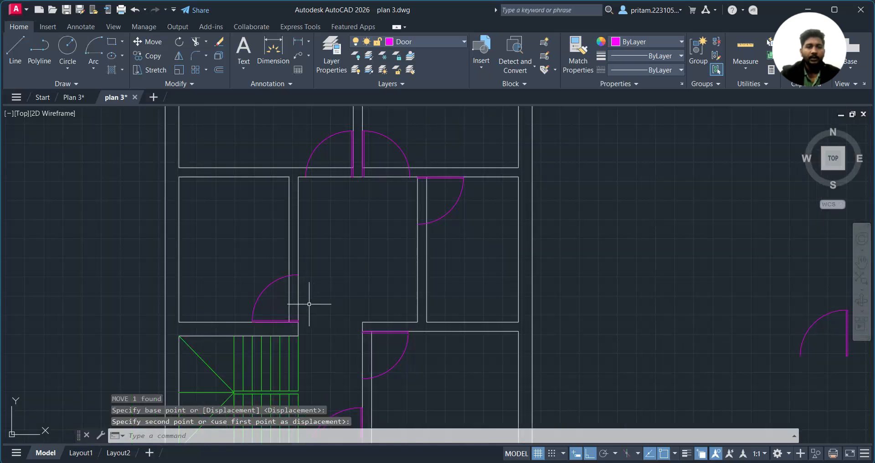
Trim the wall lines across the middle-left room's door opening
{"action": "scroll", "coordinate": [349, 291], "scroll_direction": "down", "scroll_amount": 2}
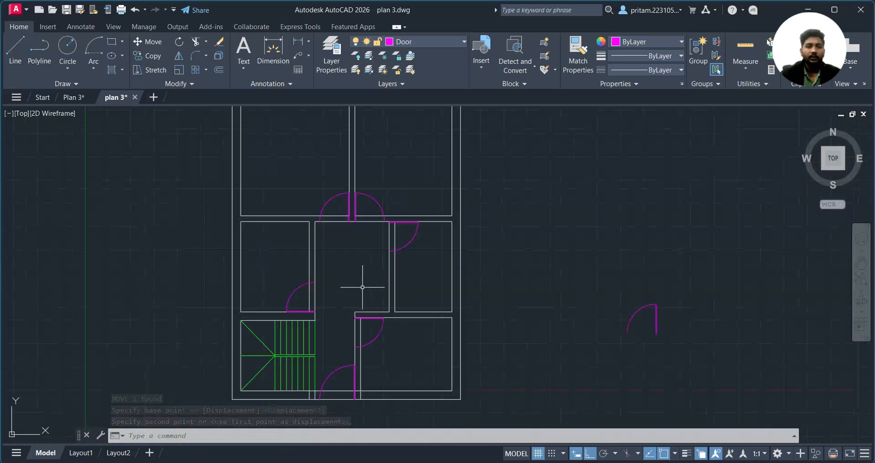
{"action": "scroll", "coordinate": [328, 405], "scroll_direction": "up", "scroll_amount": 2}
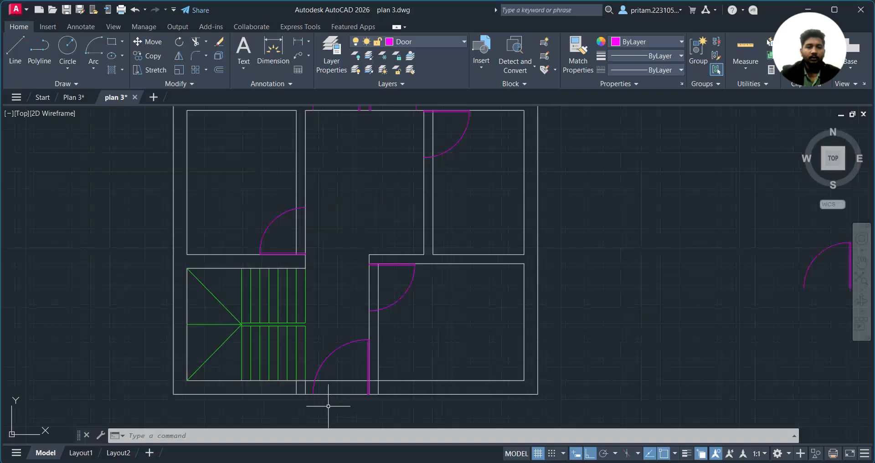
{"action": "middle_click_drag", "start_coordinate": [328, 405], "coordinate": [297, 319]}
{"action": "mouse_move", "coordinate": [322, 273]}
{"action": "middle_mouse_down"}
{"action": "mouse_move", "coordinate": [418, 306]}
{"action": "mouse_move", "coordinate": [435, 274]}
{"action": "middle_mouse_up"}
{"action": "scroll", "coordinate": [435, 273], "scroll_direction": "down", "scroll_amount": 2}
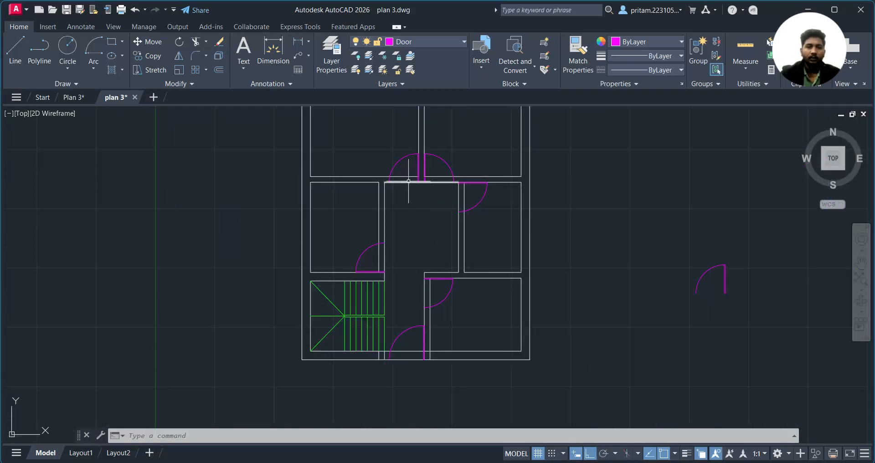
{"action": "key", "text": "Escape"}
{"action": "key", "text": "Escape"}
{"action": "type", "text": "Tr"}
{"action": "key", "text": "Return"}
{"action": "scroll", "coordinate": [408, 262], "scroll_direction": "up", "scroll_amount": 2}
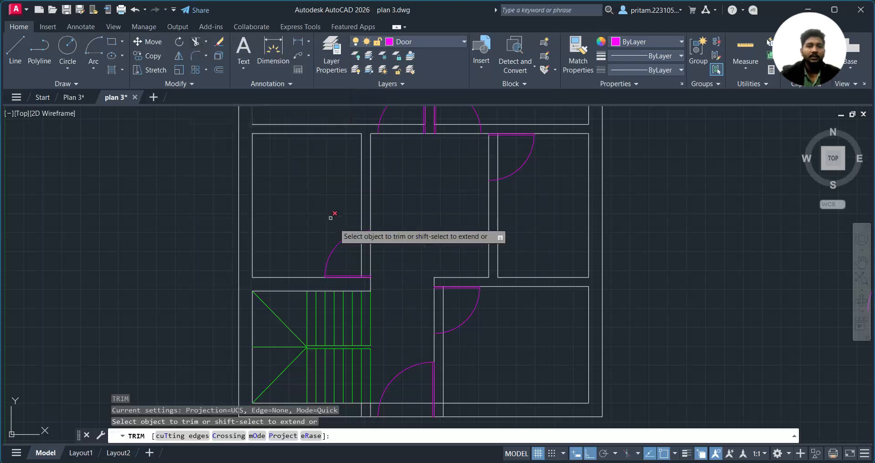
{"action": "scroll", "coordinate": [355, 244], "scroll_direction": "up", "scroll_amount": 1}
{"action": "left_click_drag", "start_coordinate": [406, 248], "coordinate": [354, 260]}
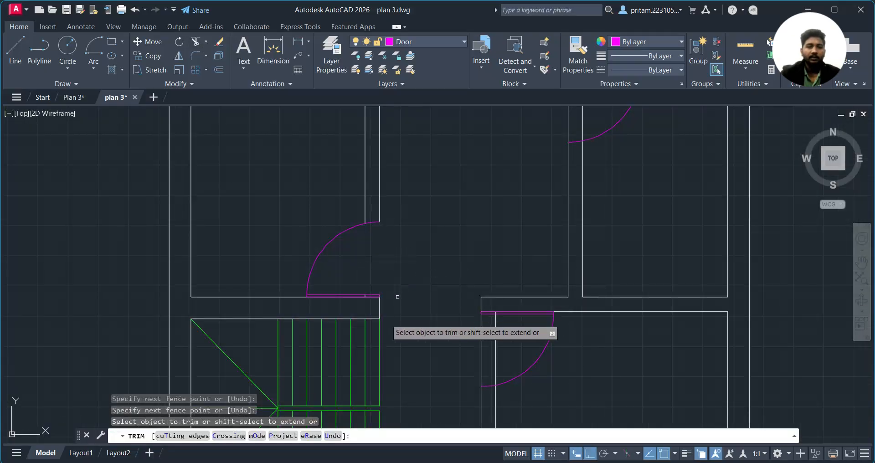
{"action": "scroll", "coordinate": [383, 315], "scroll_direction": "up", "scroll_amount": 4}
{"action": "scroll", "coordinate": [307, 207], "scroll_direction": "down", "scroll_amount": 4}
Trim the wall lines across the bottom-right room's door opening and the entrance door opening
{"action": "left_click_drag", "start_coordinate": [453, 274], "coordinate": [410, 284]}
{"action": "middle_click_drag", "start_coordinate": [436, 267], "coordinate": [398, 316]}
{"action": "scroll", "coordinate": [398, 316], "scroll_direction": "down", "scroll_amount": 2}
{"action": "middle_click_drag", "start_coordinate": [370, 354], "coordinate": [367, 212]}
{"action": "left_click_drag", "start_coordinate": [356, 256], "coordinate": [344, 315]}
{"action": "scroll", "coordinate": [344, 303], "scroll_direction": "down", "scroll_amount": 2}
{"action": "scroll", "coordinate": [358, 230], "scroll_direction": "up", "scroll_amount": 6}
Trim the wall lines across the door openings of the middle-right room and the two top rooms
{"action": "left_click", "coordinate": [430, 276]}
{"action": "left_click_drag", "start_coordinate": [431, 276], "coordinate": [381, 281]}
{"action": "left_click_drag", "start_coordinate": [363, 216], "coordinate": [353, 235]}
{"action": "left_click_drag", "start_coordinate": [342, 270], "coordinate": [342, 230]}
{"action": "left_click_drag", "start_coordinate": [289, 201], "coordinate": [278, 238]}
{"action": "left_click_drag", "start_coordinate": [282, 259], "coordinate": [282, 211]}
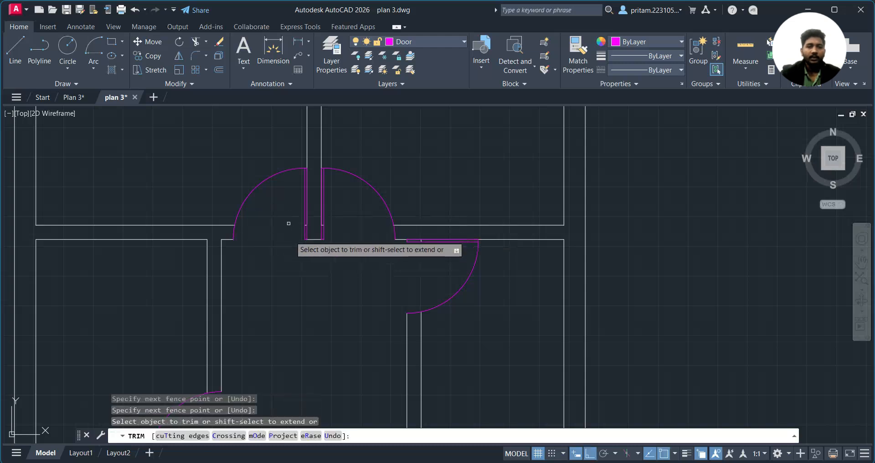
{"action": "scroll", "coordinate": [284, 215], "scroll_direction": "down", "scroll_amount": 3}
{"action": "key", "text": "Escape"}
Examine the window positions and the door, window and ventilator sizes in the finished reference drawing Plan 3
{"action": "middle_click_drag", "start_coordinate": [284, 296], "coordinate": [294, 226]}
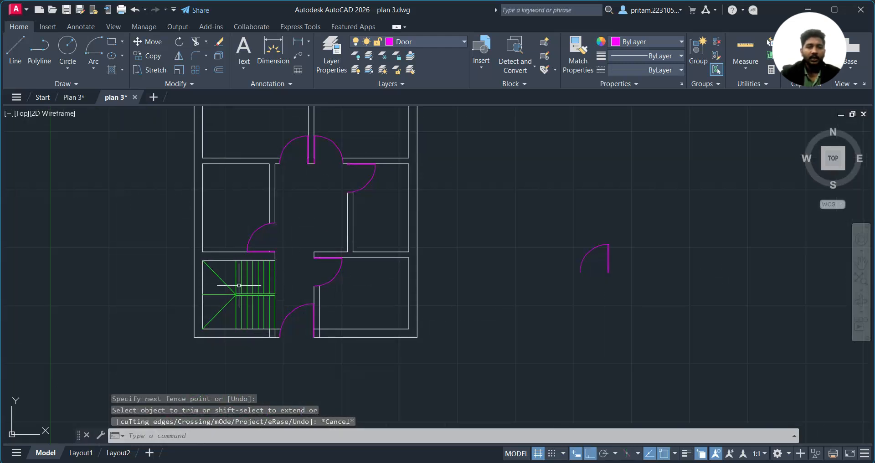
{"action": "mouse_move", "coordinate": [188, 218]}
{"action": "middle_mouse_down"}
{"action": "mouse_move", "coordinate": [244, 268]}
{"action": "mouse_move", "coordinate": [240, 250]}
{"action": "mouse_move", "coordinate": [242, 263]}
{"action": "middle_mouse_up"}
{"action": "left_click", "coordinate": [74, 97]}
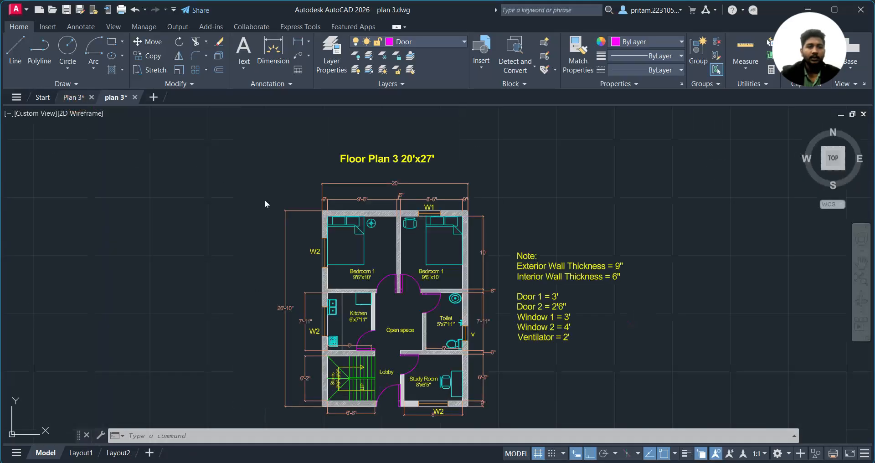
{"action": "scroll", "coordinate": [328, 333], "scroll_direction": "up", "scroll_amount": 1}
{"action": "middle_click_drag", "start_coordinate": [328, 331], "coordinate": [236, 296]}
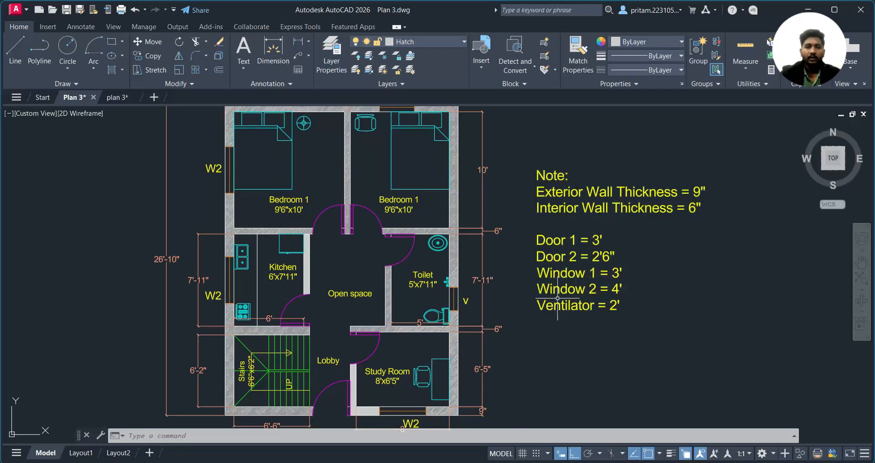
{"action": "middle_click_drag", "start_coordinate": [336, 242], "coordinate": [337, 280]}
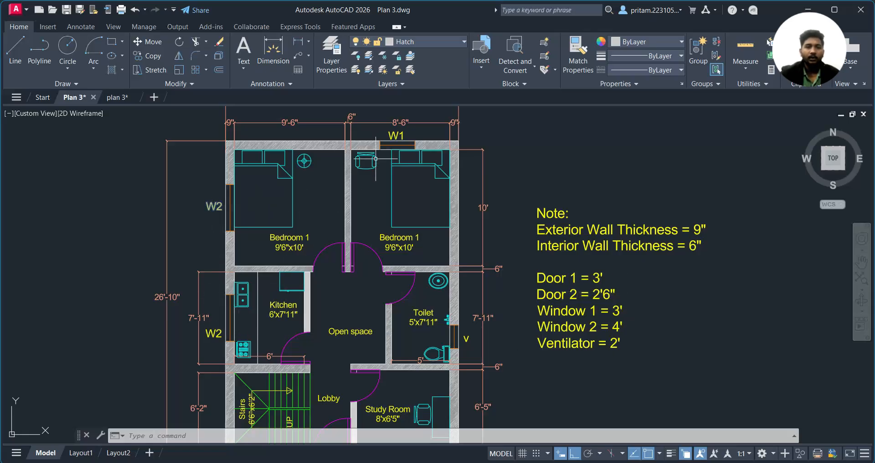
{"action": "scroll", "coordinate": [376, 158], "scroll_direction": "down", "scroll_amount": 2}
{"action": "scroll", "coordinate": [420, 378], "scroll_direction": "up", "scroll_amount": 2}
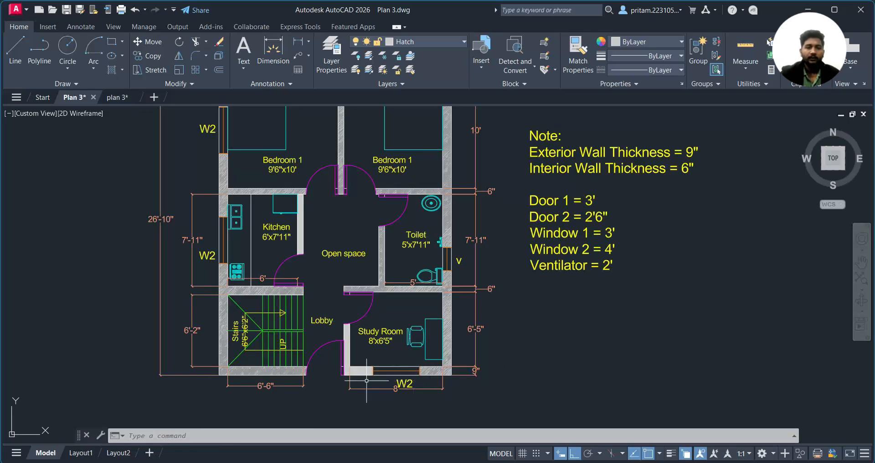
In the working drawing, shorten the bottom-right room's inner bottom wall line to end at the room's left wall
{"action": "left_click", "coordinate": [118, 99]}
{"action": "middle_click_drag", "start_coordinate": [480, 333], "coordinate": [414, 232]}
{"action": "scroll", "coordinate": [353, 305], "scroll_direction": "up", "scroll_amount": 4}
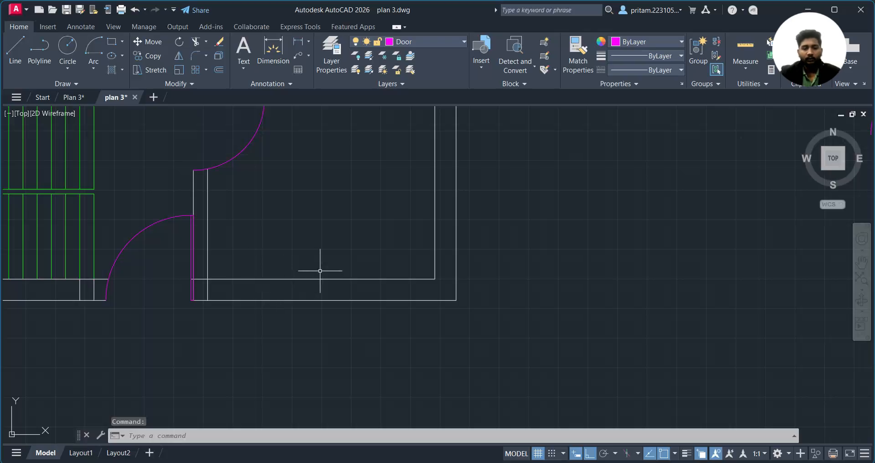
{"action": "left_click", "coordinate": [196, 278]}
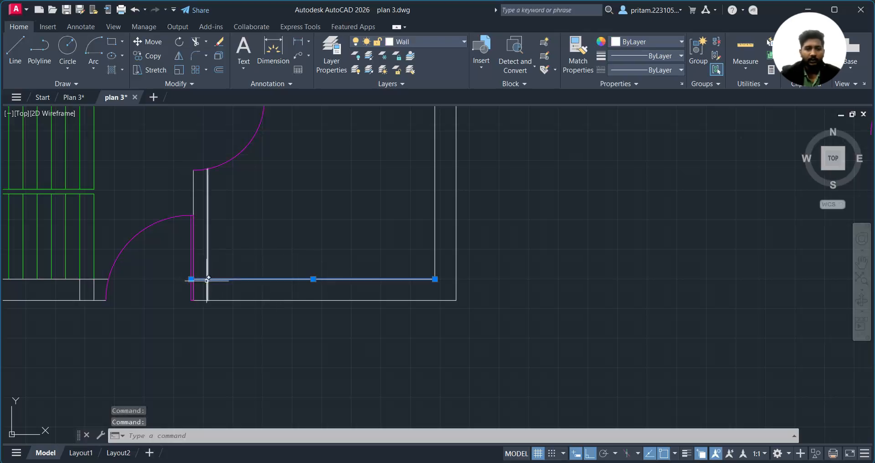
{"action": "left_click", "coordinate": [191, 279]}
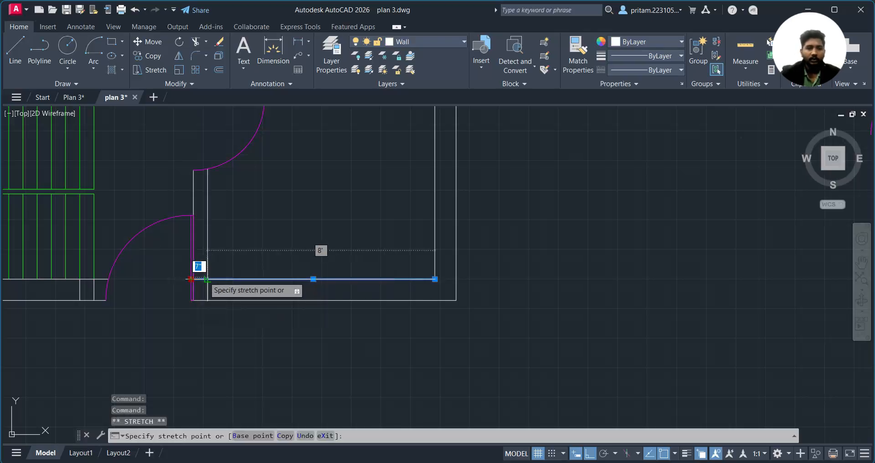
{"action": "key", "text": "Escape"}
{"action": "key", "text": "Escape"}
{"action": "scroll", "coordinate": [304, 274], "scroll_direction": "up", "scroll_amount": 2}
{"action": "scroll", "coordinate": [340, 273], "scroll_direction": "down", "scroll_amount": 2}
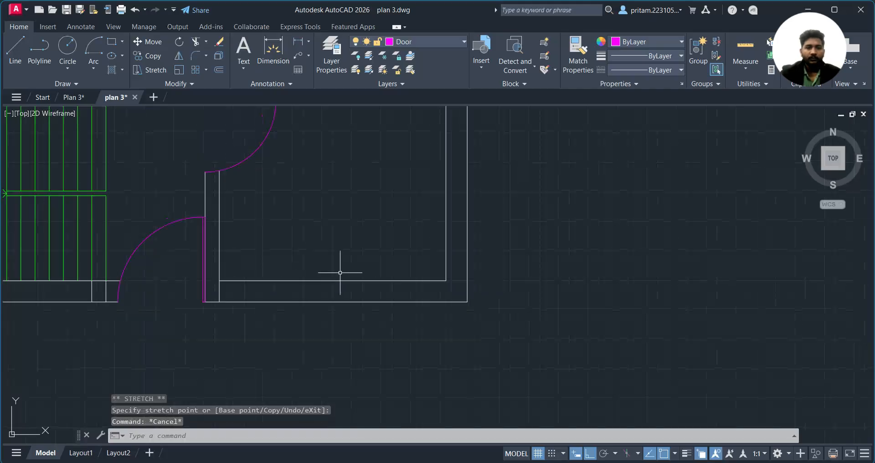
Trim the vertical wall stubs crossing the bottom exterior wall on both sides of the entrance door
{"action": "type", "text": "tr"}
{"action": "key", "text": "Return"}
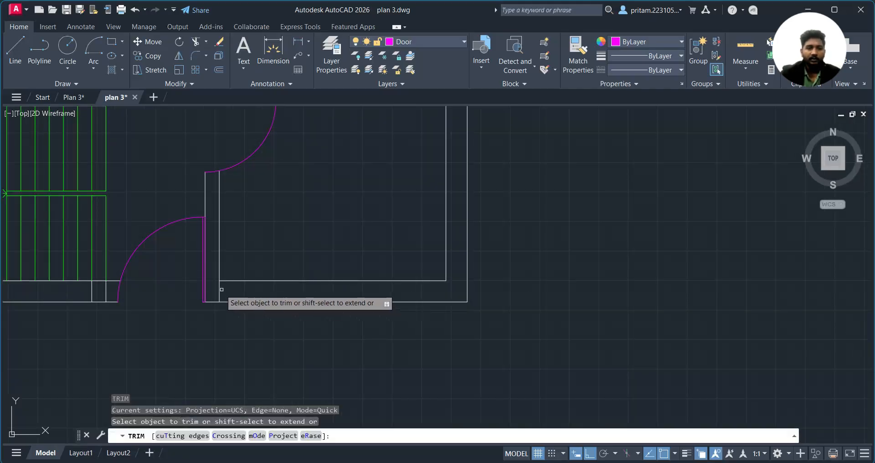
{"action": "scroll", "coordinate": [125, 292], "scroll_direction": "up", "scroll_amount": 3}
{"action": "middle_click_drag", "start_coordinate": [125, 292], "coordinate": [334, 313]}
{"action": "left_click_drag", "start_coordinate": [326, 318], "coordinate": [248, 315]}
{"action": "scroll", "coordinate": [248, 315], "scroll_direction": "down", "scroll_amount": 5}
{"action": "key", "text": "Escape"}
{"action": "middle_click_drag", "start_coordinate": [297, 248], "coordinate": [244, 332]}
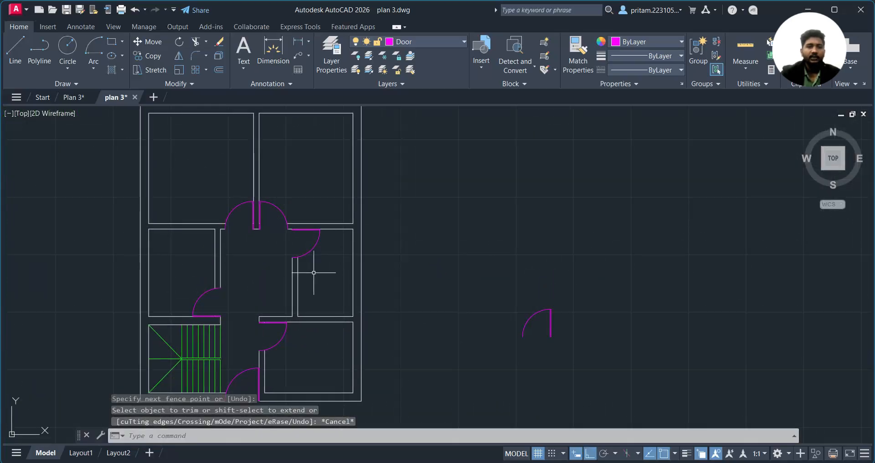
Review the status bar customization options, toggling 2D Object Snap off and on, and check the list of object snap modes
{"action": "scroll", "coordinate": [347, 314], "scroll_direction": "up", "scroll_amount": 3}
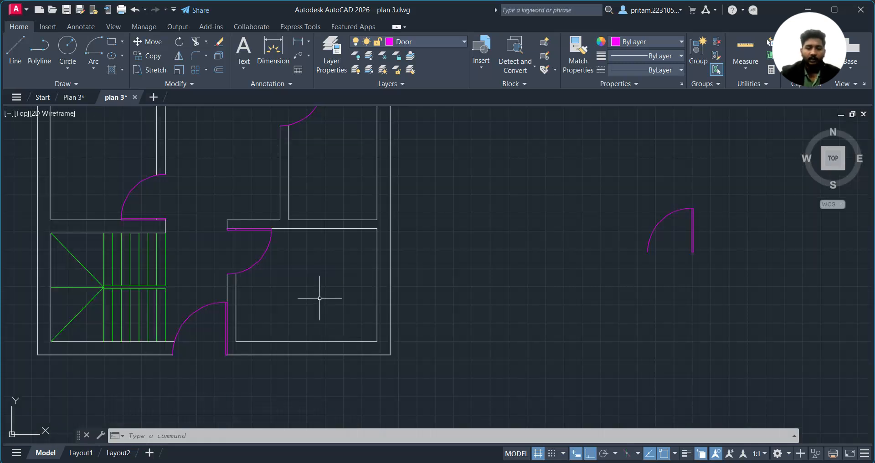
{"action": "key", "text": "Return"}
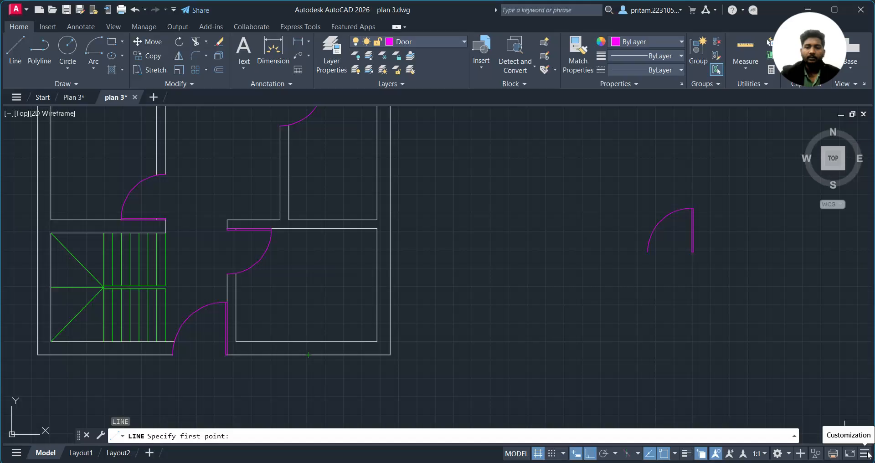
{"action": "left_click", "coordinate": [867, 454]}
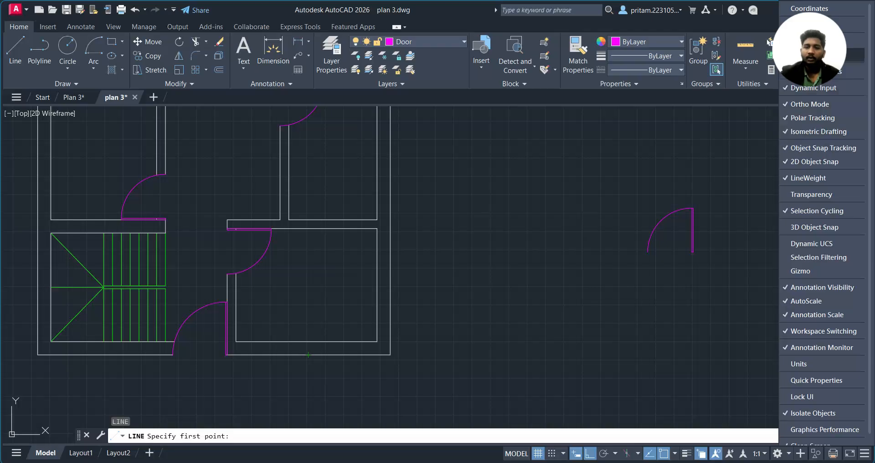
{"action": "left_click", "coordinate": [809, 55]}
{"action": "left_click", "coordinate": [809, 55]}
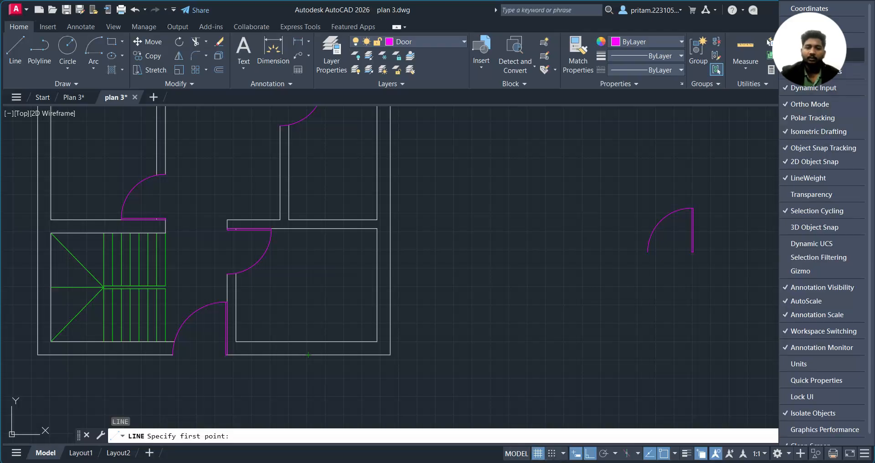
{"action": "left_click", "coordinate": [800, 164]}
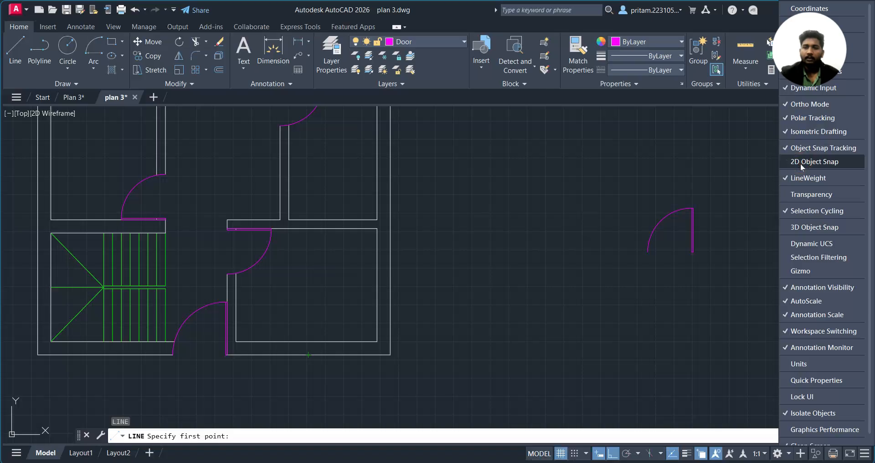
{"action": "left_click", "coordinate": [800, 163]}
{"action": "left_click", "coordinate": [807, 163]}
{"action": "left_click", "coordinate": [807, 163]}
{"action": "left_click", "coordinate": [708, 342]}
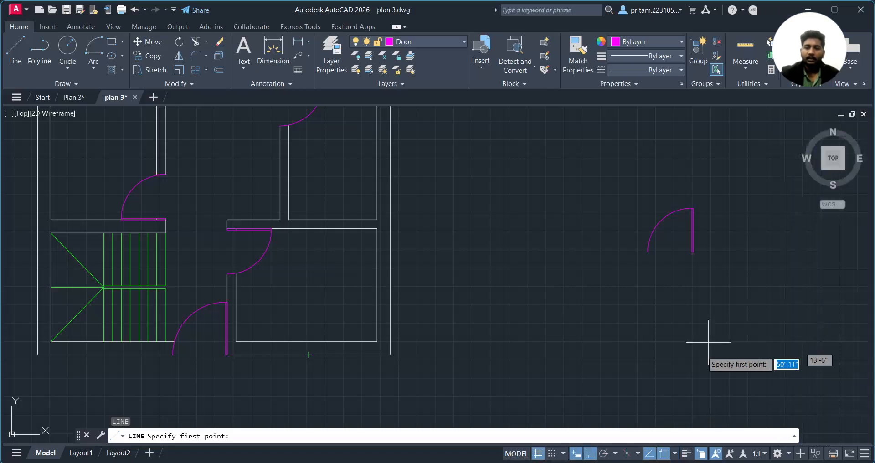
{"action": "left_click", "coordinate": [676, 454]}
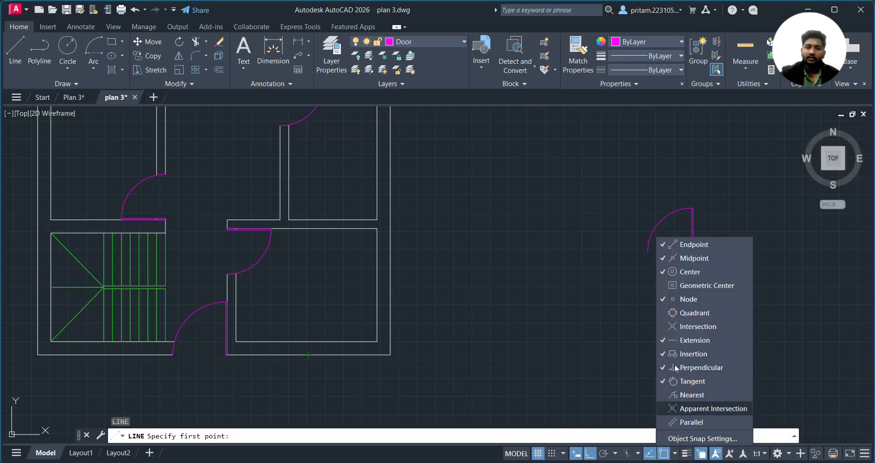
{"action": "left_click", "coordinate": [590, 379]}
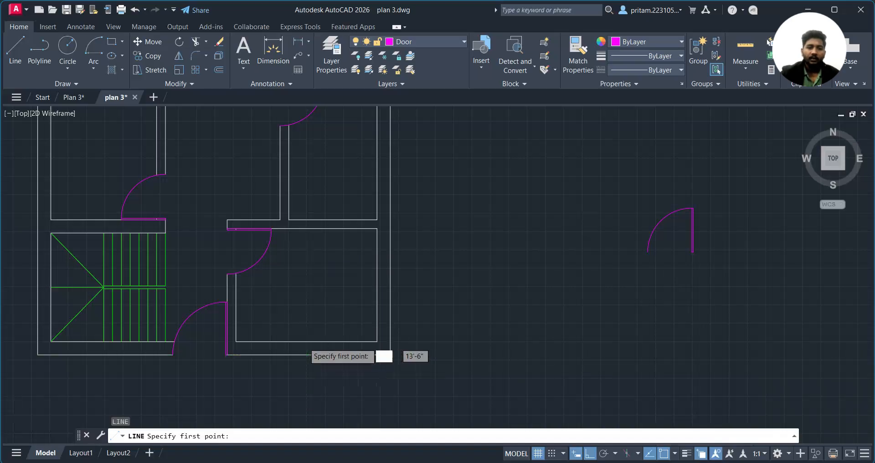
Make Window the current layer and draw a vertical line across the bottom exterior wall from the midpoint of the bottom-right room's inner wall line
{"action": "scroll", "coordinate": [385, 185], "scroll_direction": "up", "scroll_amount": 2}
{"action": "scroll", "coordinate": [385, 342], "scroll_direction": "down", "scroll_amount": 5}
{"action": "scroll", "coordinate": [385, 345], "scroll_direction": "up", "scroll_amount": 1}
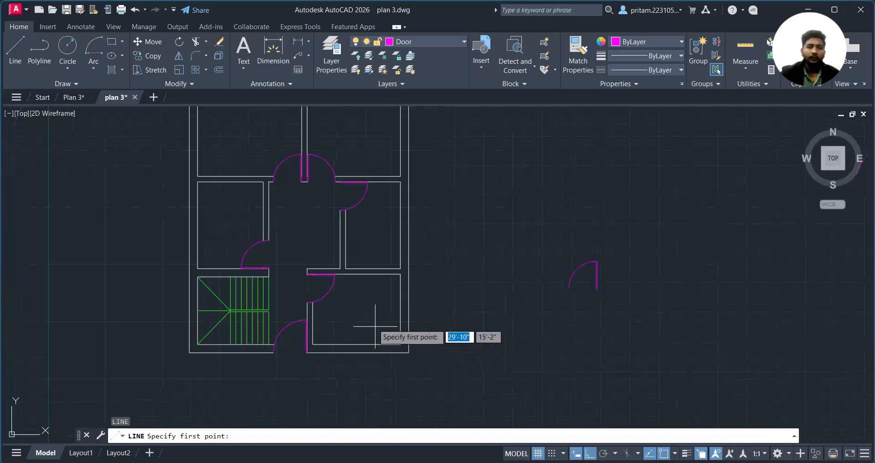
{"action": "left_click", "coordinate": [440, 43]}
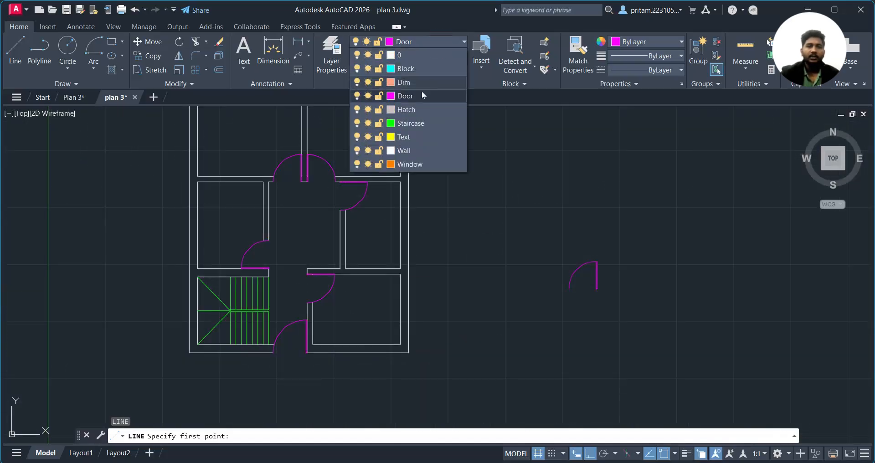
{"action": "left_click", "coordinate": [410, 164]}
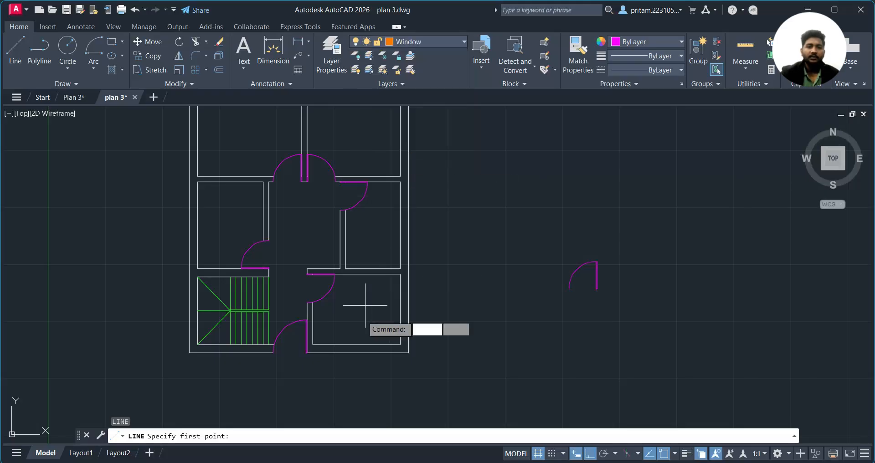
{"action": "scroll", "coordinate": [360, 406], "scroll_direction": "up", "scroll_amount": 4}
{"action": "left_click", "coordinate": [357, 252]}
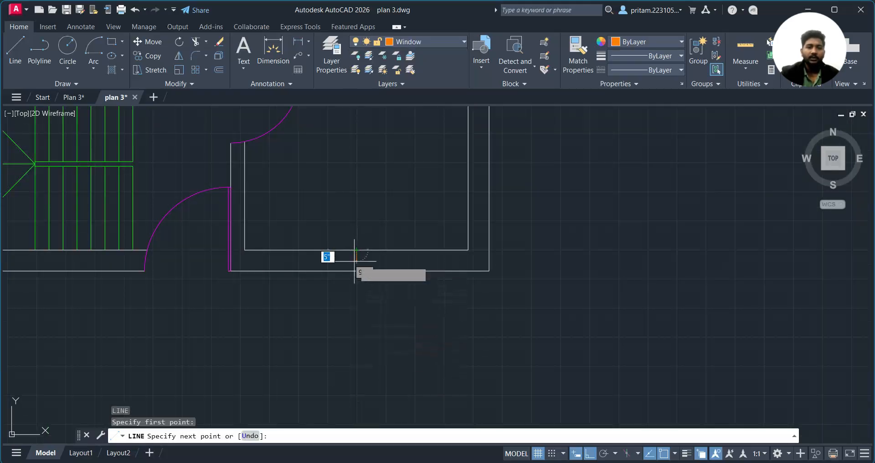
{"action": "key", "text": "Escape"}
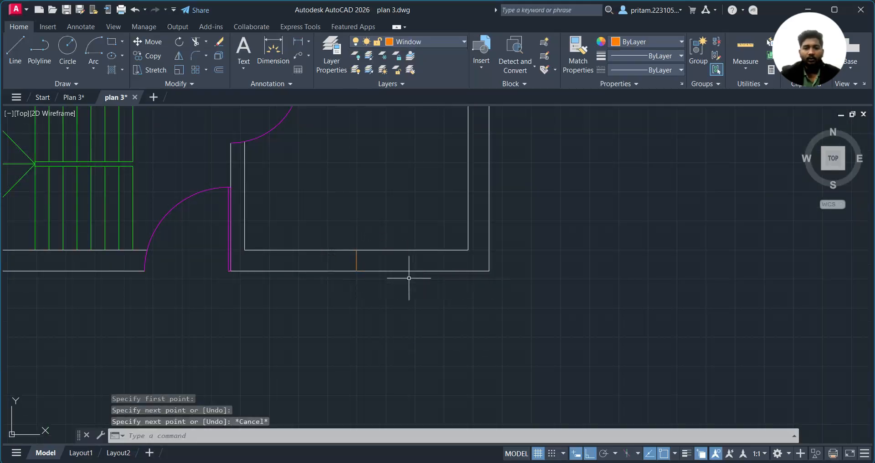
Offset the window line in the bottom exterior wall by 2' to both sides
{"action": "type", "text": "o"}
{"action": "key", "text": "Return"}
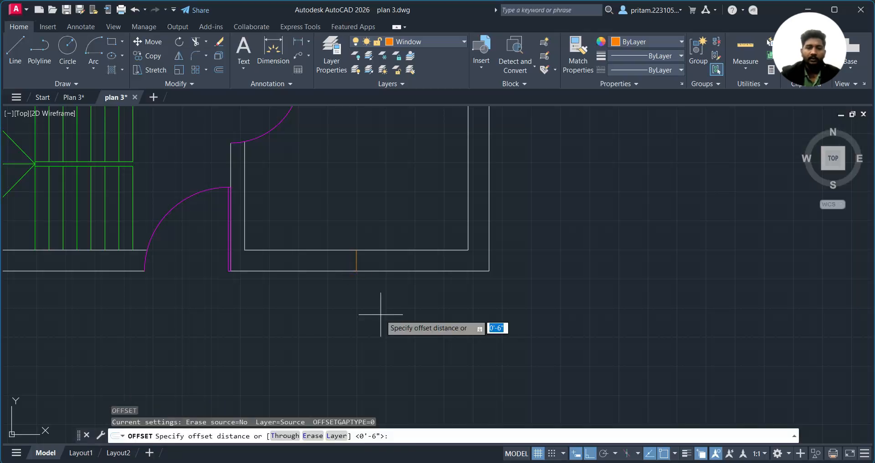
{"action": "type", "text": "2'"}
{"action": "key", "text": "Return"}
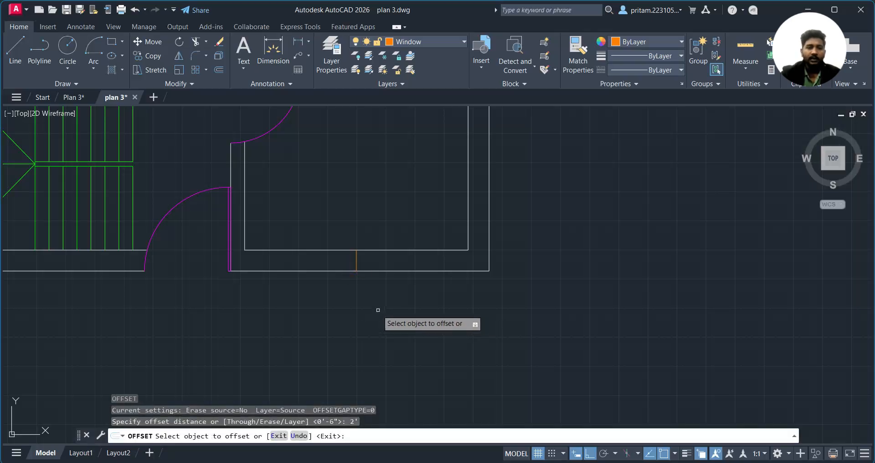
{"action": "left_click", "coordinate": [356, 260]}
{"action": "left_click", "coordinate": [376, 259]}
{"action": "left_click", "coordinate": [356, 261]}
{"action": "left_click", "coordinate": [304, 268]}
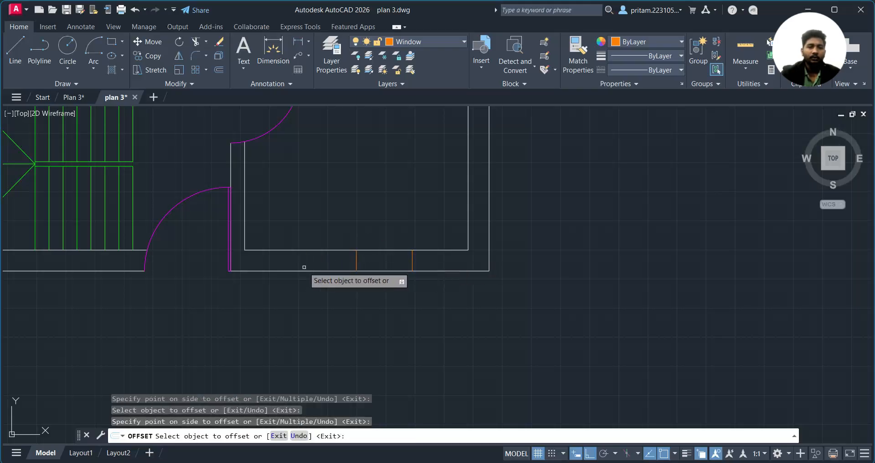
{"action": "left_click", "coordinate": [357, 264]}
{"action": "left_click", "coordinate": [309, 256]}
{"action": "middle_click_drag", "start_coordinate": [341, 301], "coordinate": [334, 321]}
{"action": "key", "text": "Escape"}
Draw a horizontal line between the midpoints of the two outer lines of the bottom wall window and erase its middle vertical line
{"action": "type", "text": "l"}
{"action": "key", "text": "Return"}
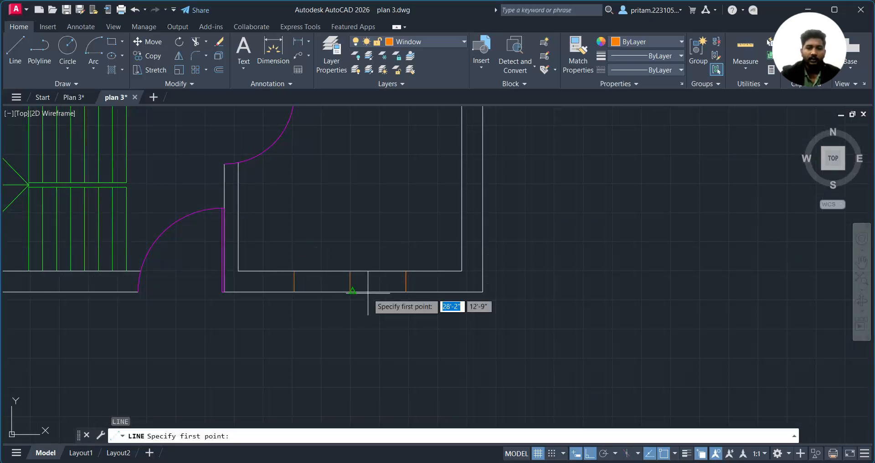
{"action": "scroll", "coordinate": [368, 293], "scroll_direction": "up", "scroll_amount": 2}
{"action": "left_click", "coordinate": [249, 275]}
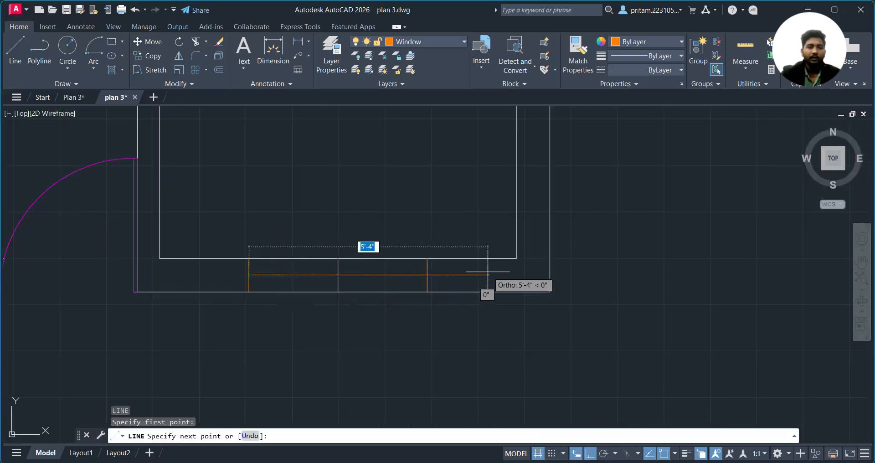
{"action": "left_click", "coordinate": [427, 276]}
{"action": "key", "text": "Escape"}
{"action": "left_click_drag", "start_coordinate": [342, 266], "coordinate": [323, 265]}
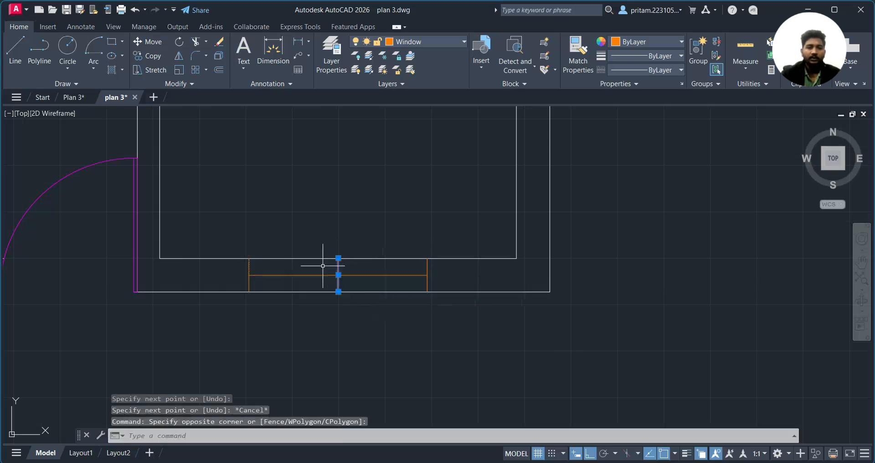
{"action": "key", "text": "Delete"}
Draw a horizontal line across the left exterior wall from the midpoint of the inner wall line in the room above the staircase
{"action": "scroll", "coordinate": [328, 268], "scroll_direction": "down", "scroll_amount": 4}
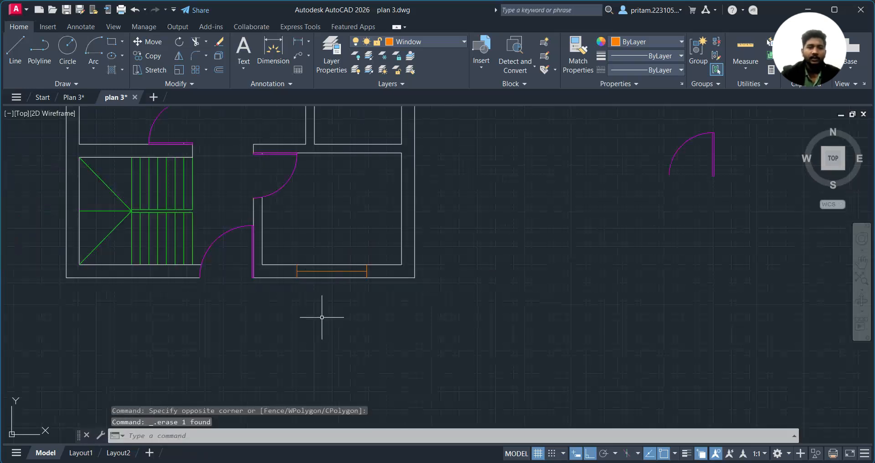
{"action": "scroll", "coordinate": [330, 293], "scroll_direction": "down", "scroll_amount": 2}
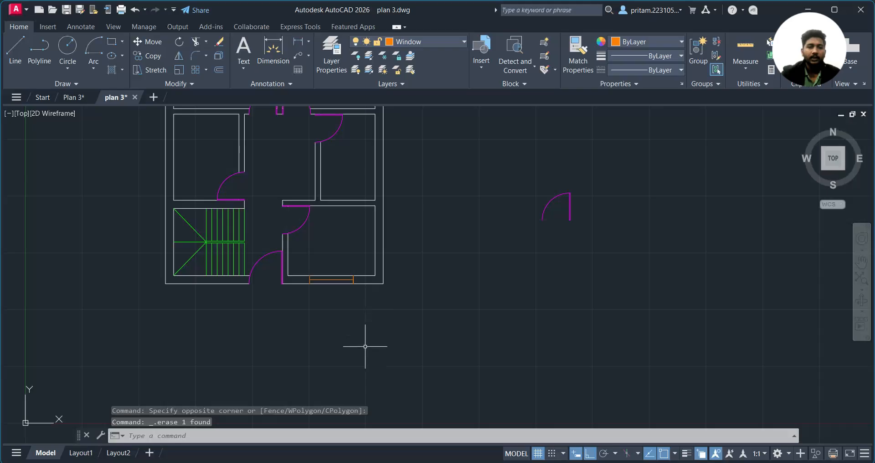
{"action": "scroll", "coordinate": [352, 274], "scroll_direction": "up", "scroll_amount": 4}
{"action": "middle_click_drag", "start_coordinate": [349, 280], "coordinate": [359, 382]}
{"action": "scroll", "coordinate": [357, 381], "scroll_direction": "down", "scroll_amount": 4}
{"action": "middle_click_drag", "start_coordinate": [333, 311], "coordinate": [356, 439]}
{"action": "middle_click_drag", "start_coordinate": [232, 275], "coordinate": [363, 183]}
{"action": "scroll", "coordinate": [347, 266], "scroll_direction": "up", "scroll_amount": 5}
{"action": "middle_click_drag", "start_coordinate": [348, 267], "coordinate": [343, 168]}
{"action": "scroll", "coordinate": [344, 195], "scroll_direction": "down", "scroll_amount": 4}
{"action": "scroll", "coordinate": [348, 198], "scroll_direction": "up", "scroll_amount": 2}
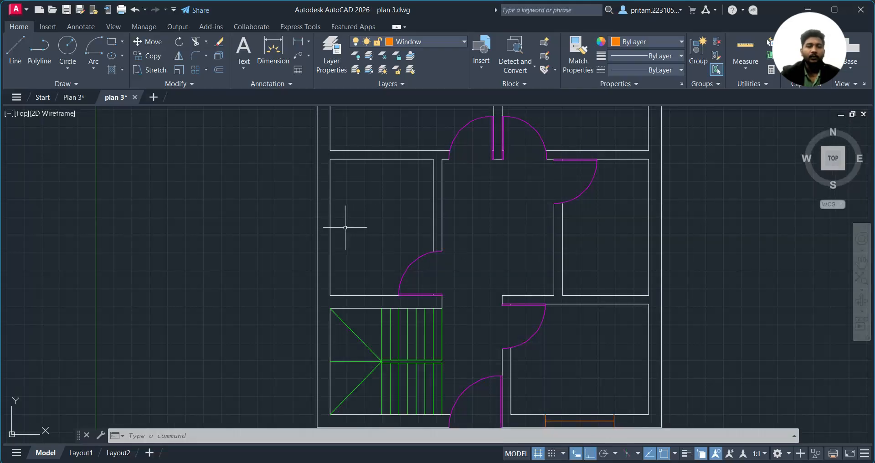
{"action": "type", "text": "l"}
{"action": "key", "text": "Return"}
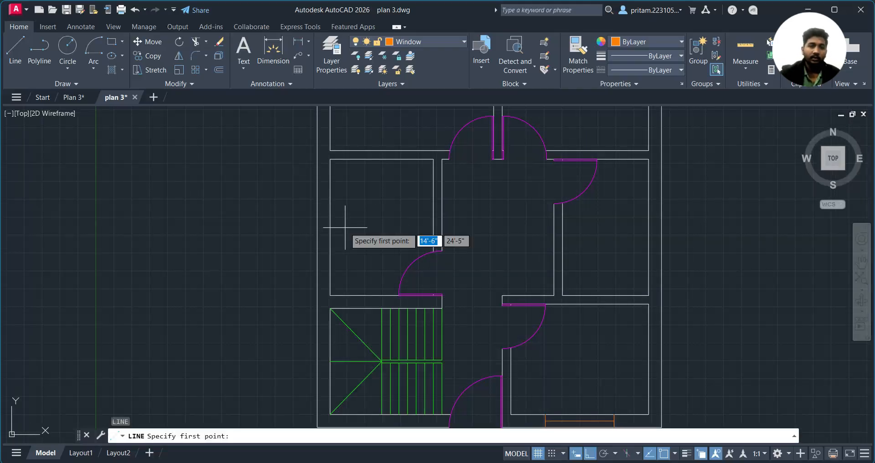
{"action": "left_click", "coordinate": [343, 225]}
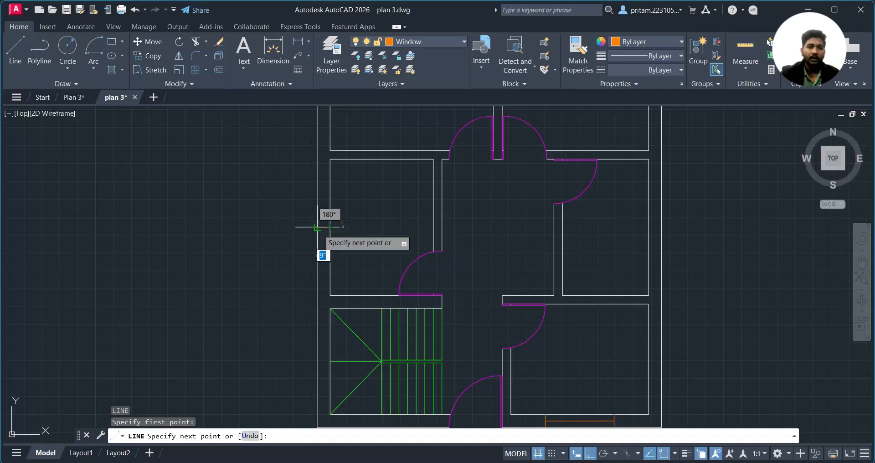
{"action": "left_click", "coordinate": [317, 227]}
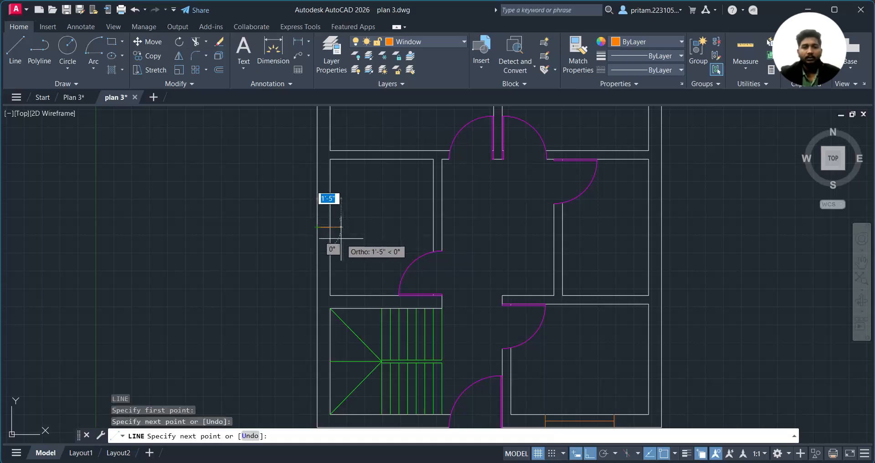
{"action": "key", "text": "Escape"}
Offset the window line in the left wall of the room above the staircase by 2' upward and downward
{"action": "scroll", "coordinate": [320, 219], "scroll_direction": "up", "scroll_amount": 2}
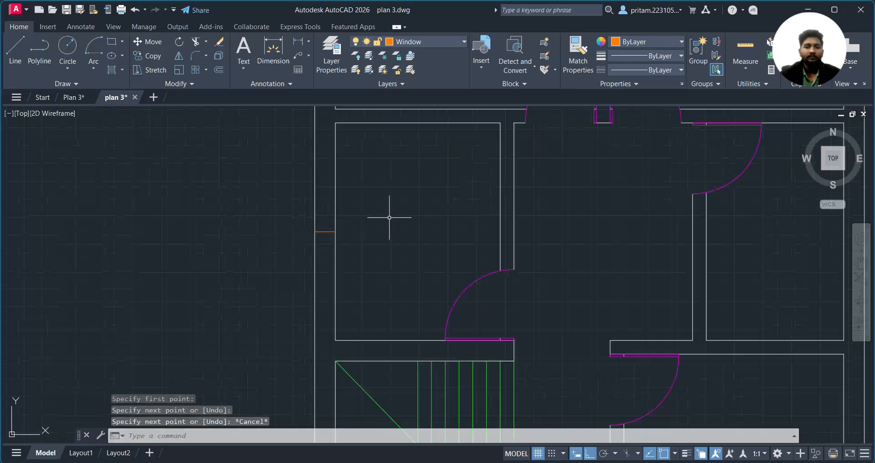
{"action": "type", "text": "o"}
{"action": "key", "text": "Return"}
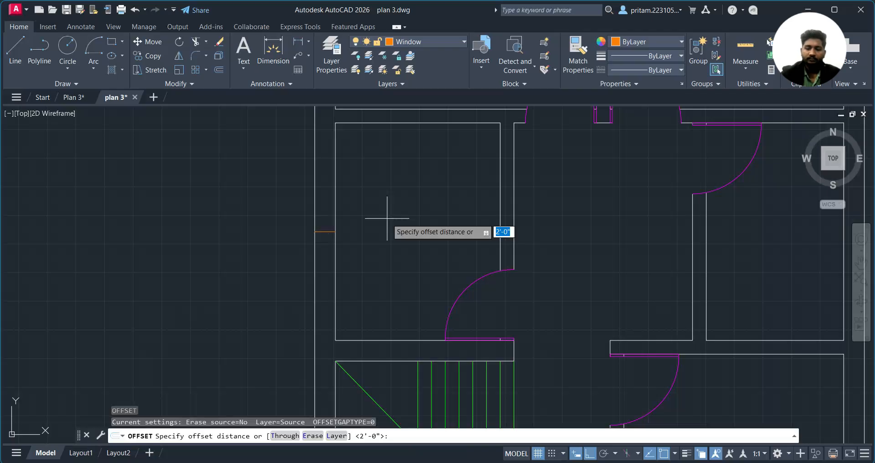
{"action": "type", "text": "2'"}
{"action": "key", "text": "Return"}
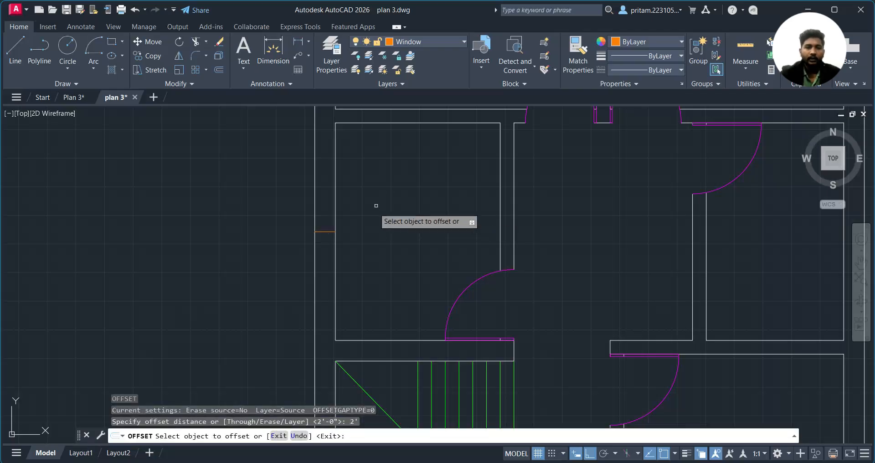
{"action": "left_click", "coordinate": [321, 231]}
{"action": "left_click", "coordinate": [329, 203]}
{"action": "left_click", "coordinate": [325, 231]}
{"action": "left_click", "coordinate": [340, 249]}
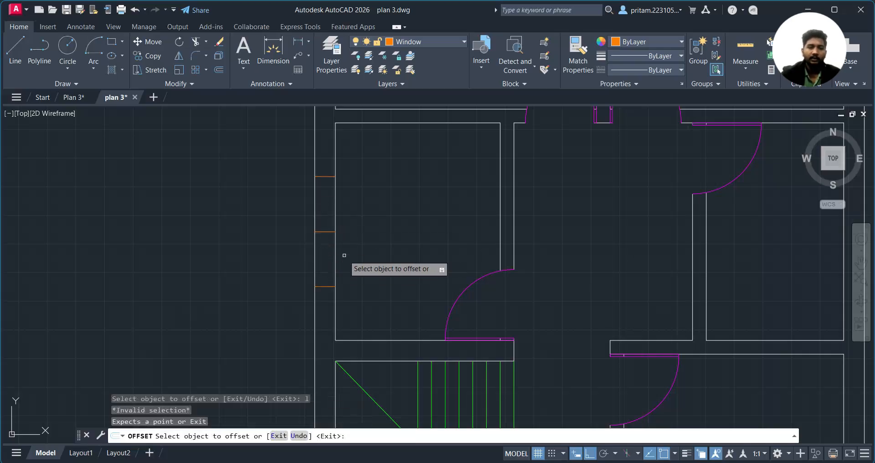
{"action": "key", "text": "Escape"}
{"action": "key", "text": "Escape"}
{"action": "key", "text": "Escape"}
Join the midpoints of the outer window lines beside the room above the staircase with a vertical line and erase the middle crossing line
{"action": "type", "text": "l"}
{"action": "key", "text": "Return"}
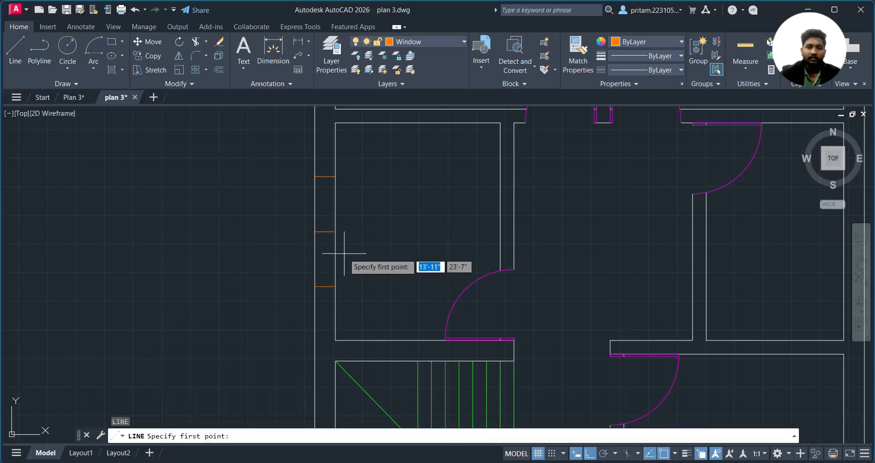
{"action": "left_click", "coordinate": [325, 176]}
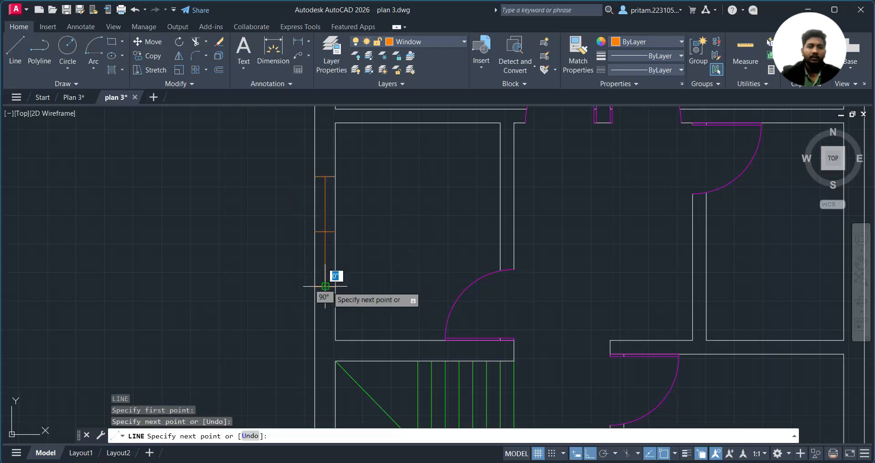
{"action": "key", "text": "Escape"}
{"action": "scroll", "coordinate": [312, 219], "scroll_direction": "up", "scroll_amount": 5}
{"action": "left_click", "coordinate": [335, 235]}
{"action": "left_click", "coordinate": [330, 271]}
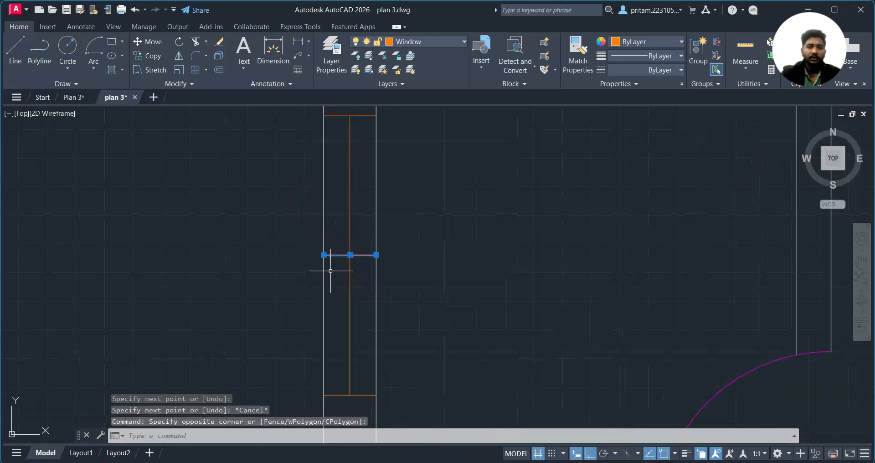
{"action": "key", "text": "Delete"}
Draw a horizontal line across the left exterior wall from the midpoint of the top-left room's inner wall line
{"action": "scroll", "coordinate": [308, 267], "scroll_direction": "down", "scroll_amount": 4}
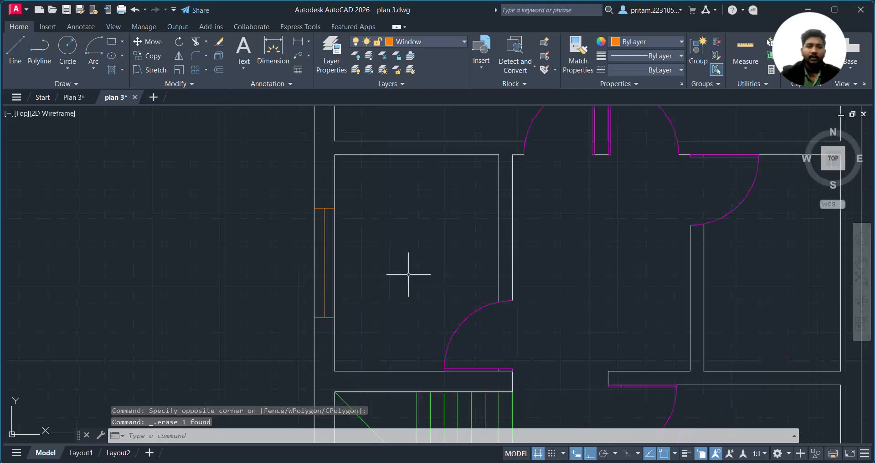
{"action": "scroll", "coordinate": [408, 275], "scroll_direction": "down", "scroll_amount": 3}
{"action": "middle_click_drag", "start_coordinate": [405, 275], "coordinate": [290, 358]}
{"action": "scroll", "coordinate": [284, 292], "scroll_direction": "up", "scroll_amount": 2}
{"action": "mouse_move", "coordinate": [284, 292]}
{"action": "middle_mouse_down"}
{"action": "mouse_move", "coordinate": [340, 250]}
{"action": "mouse_move", "coordinate": [395, 263]}
{"action": "middle_mouse_up"}
{"action": "scroll", "coordinate": [324, 248], "scroll_direction": "up", "scroll_amount": 2}
{"action": "key", "text": "Return"}
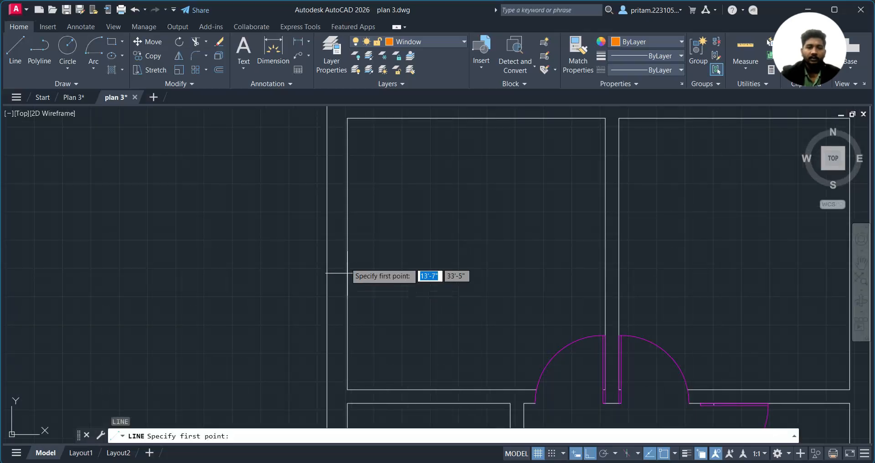
{"action": "left_click", "coordinate": [348, 253]}
{"action": "left_click", "coordinate": [327, 254]}
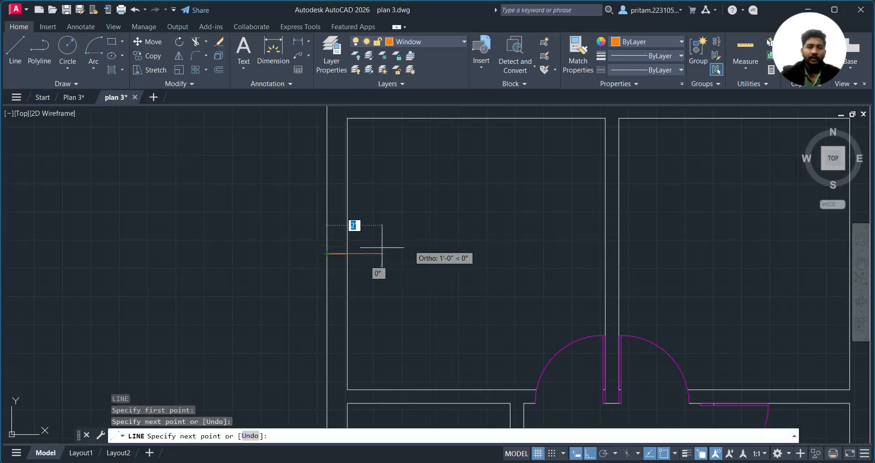
{"action": "key", "text": "Escape"}
Offset the window line in the top-left room's left wall by 2' downward and upward
{"action": "key", "text": "Return"}
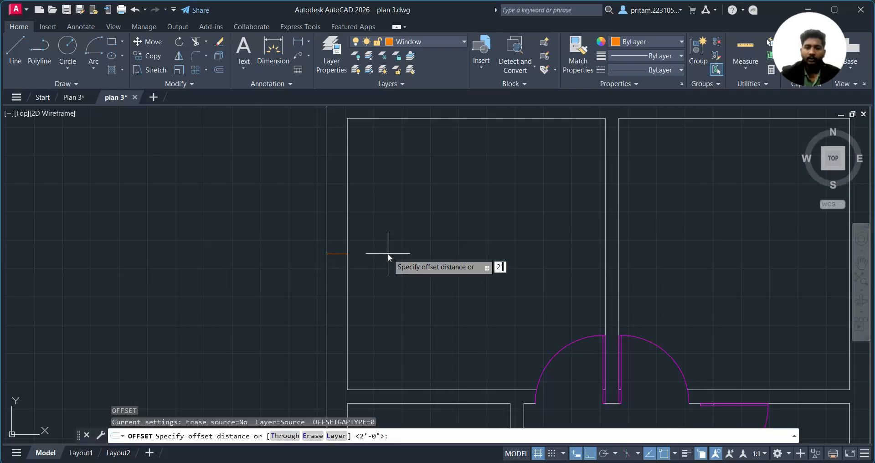
{"action": "type", "text": "2"}
{"action": "key", "text": "Return"}
{"action": "left_click", "coordinate": [335, 254]}
{"action": "left_click", "coordinate": [336, 279]}
{"action": "left_click", "coordinate": [343, 254]}
{"action": "left_click", "coordinate": [336, 206]}
{"action": "key", "text": "Escape"}
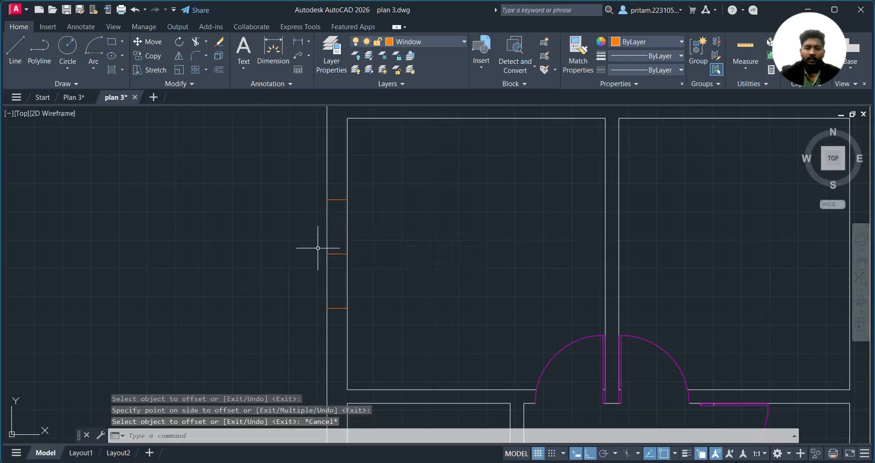
Draw a vertical line between the midpoints of the outer window lines in the top-left room's left wall
{"action": "type", "text": "l"}
{"action": "key", "text": "Return"}
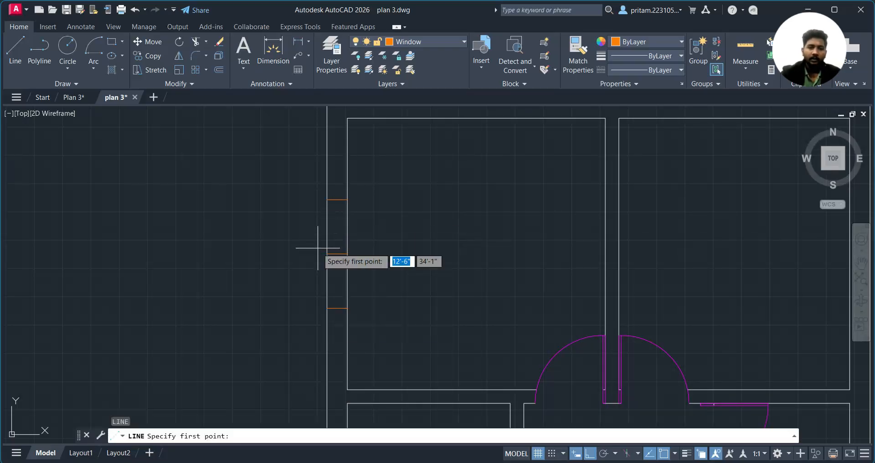
{"action": "left_click", "coordinate": [337, 199]}
{"action": "left_click", "coordinate": [338, 308]}
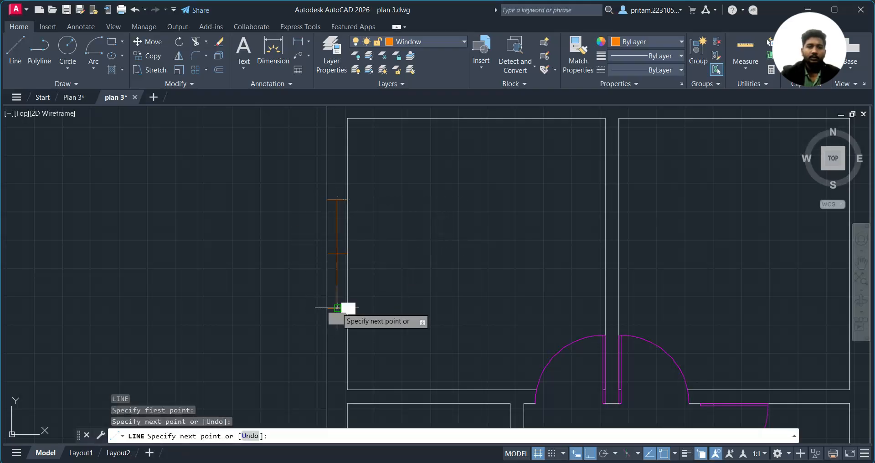
Finish the window's centre line and delete the middle cross line of the window in the upper-left room's outer wall
{"action": "key", "text": "Escape"}
{"action": "scroll", "coordinate": [350, 254], "scroll_direction": "up", "scroll_amount": 4}
{"action": "left_click", "coordinate": [327, 245]}
{"action": "left_click", "coordinate": [321, 282]}
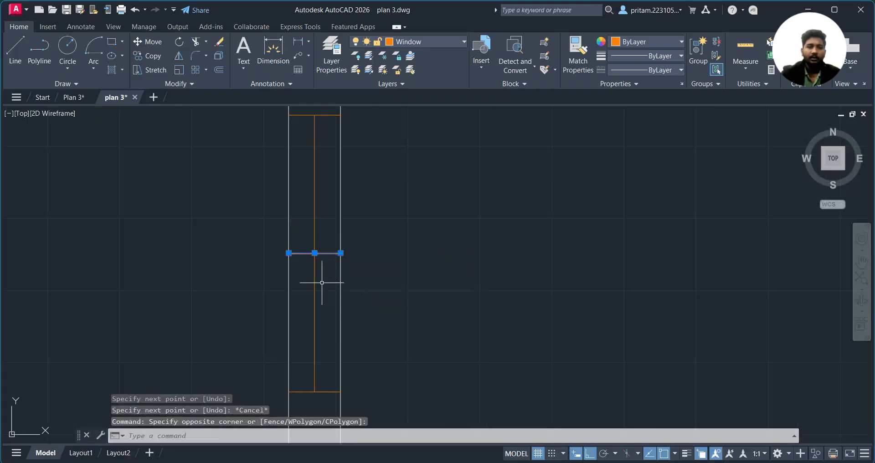
{"action": "key", "text": "Delete"}
{"action": "scroll", "coordinate": [319, 284], "scroll_direction": "down", "scroll_amount": 3}
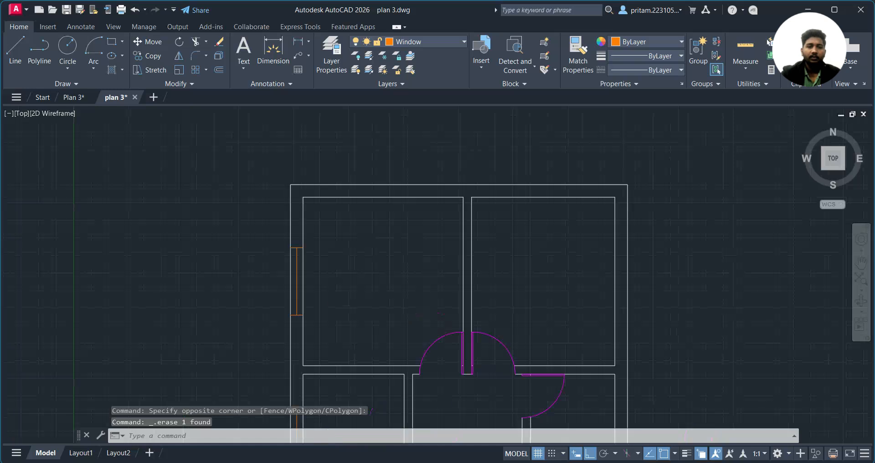
Draw a line across the top exterior wall's thickness at the midpoint of the upper-right room's inner wall edge
{"action": "middle_click_drag", "start_coordinate": [393, 220], "coordinate": [189, 321]}
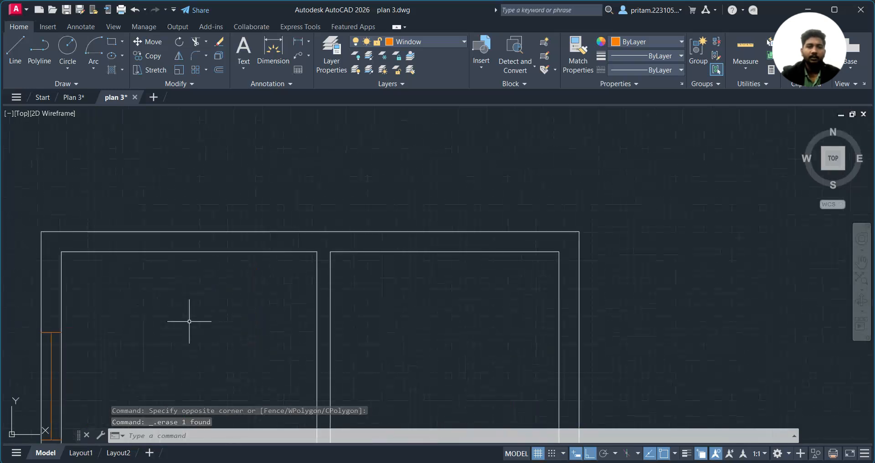
{"action": "type", "text": "l"}
{"action": "key", "text": "Return"}
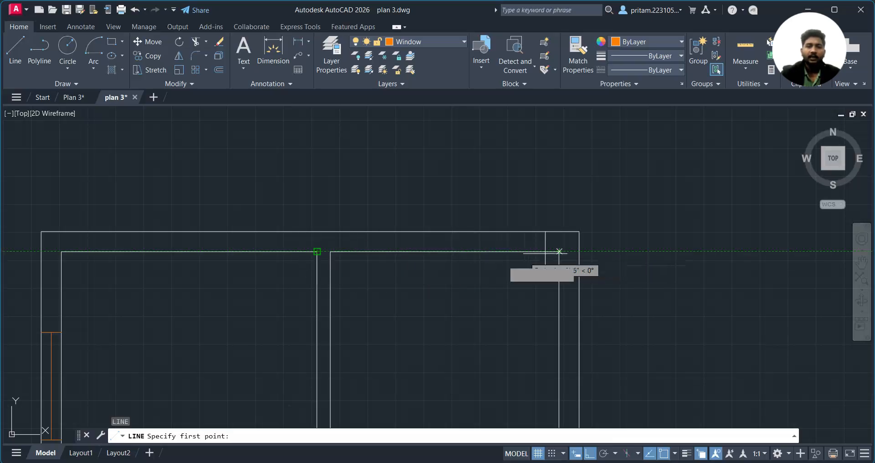
{"action": "scroll", "coordinate": [412, 282], "scroll_direction": "down", "scroll_amount": 4}
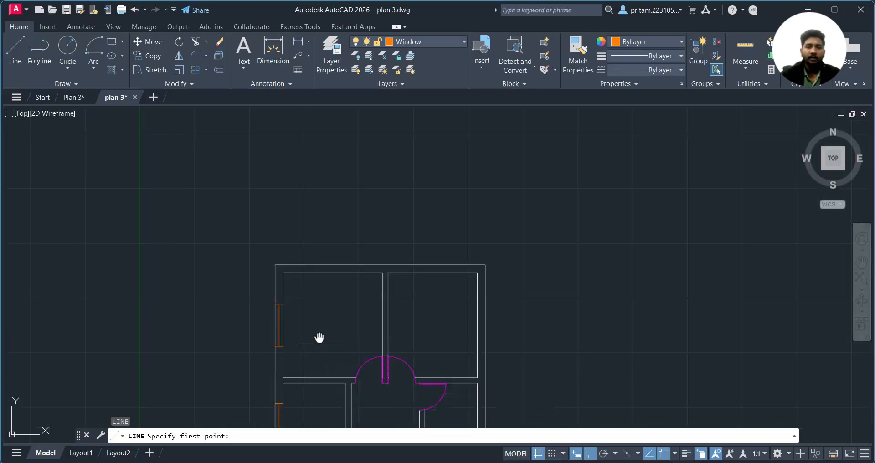
{"action": "middle_click_drag", "start_coordinate": [334, 404], "coordinate": [331, 294]}
{"action": "scroll", "coordinate": [440, 236], "scroll_direction": "up", "scroll_amount": 5}
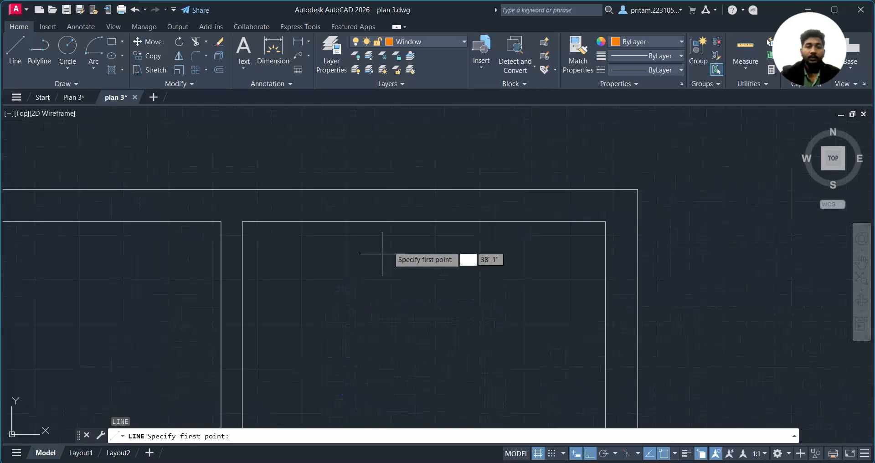
{"action": "left_click", "coordinate": [424, 221]}
{"action": "left_click", "coordinate": [424, 189]}
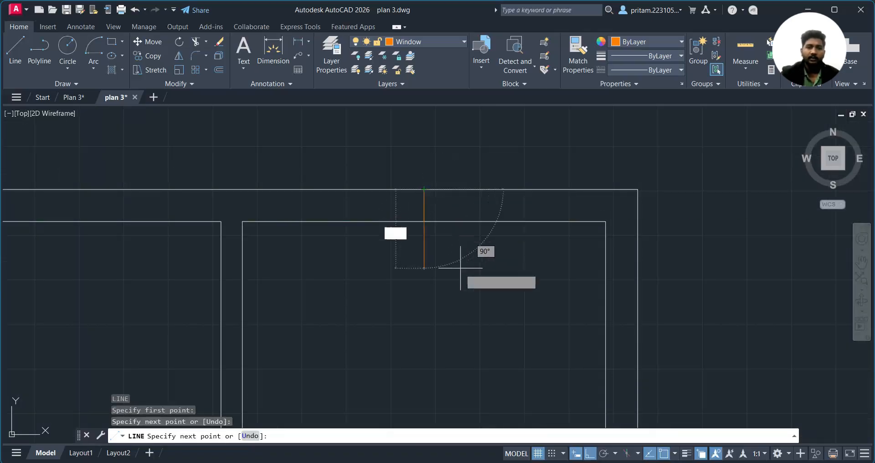
{"action": "key", "text": "Escape"}
Offset the cross line in the top wall by 1.5' to both sides
{"action": "type", "text": "o"}
{"action": "key", "text": "Return"}
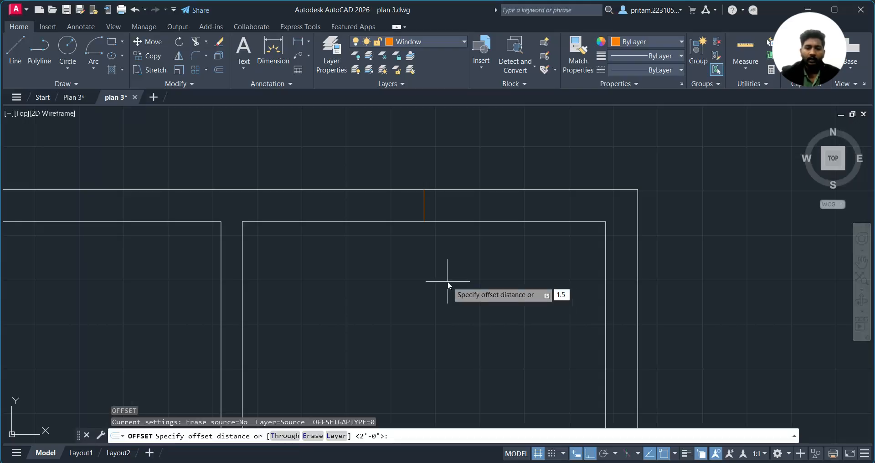
{"action": "key", "text": "Return"}
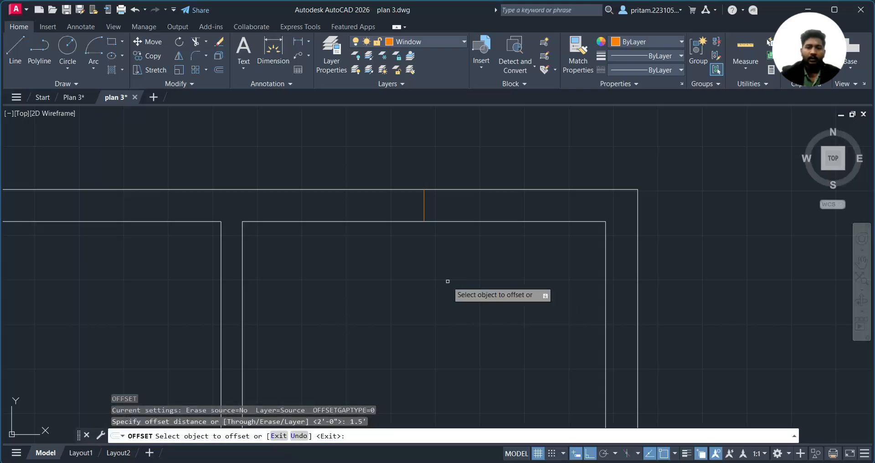
{"action": "left_click", "coordinate": [423, 207]}
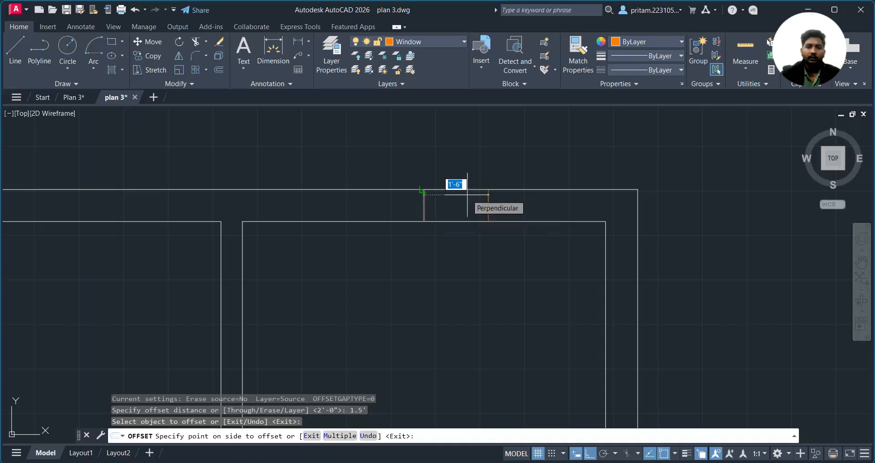
{"action": "left_click", "coordinate": [467, 195]}
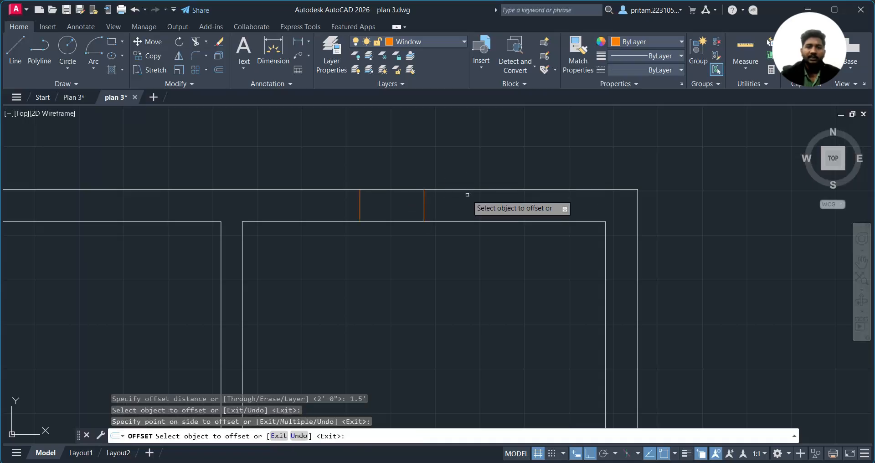
{"action": "left_click", "coordinate": [423, 204]}
{"action": "left_click", "coordinate": [424, 204]}
{"action": "left_click", "coordinate": [424, 204]}
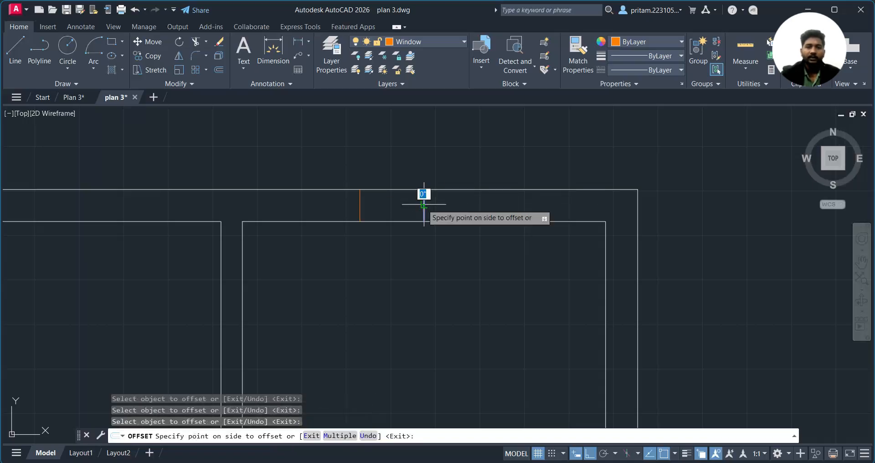
{"action": "left_click", "coordinate": [467, 202]}
{"action": "key", "text": "Escape"}
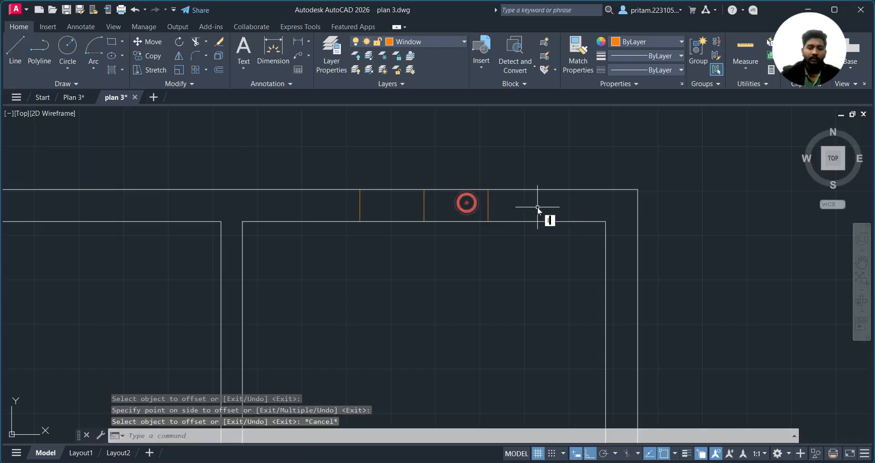
Draw the top-wall window's centre line between the midpoints of its two outer cross lines
{"action": "type", "text": "l"}
{"action": "key", "text": "Return"}
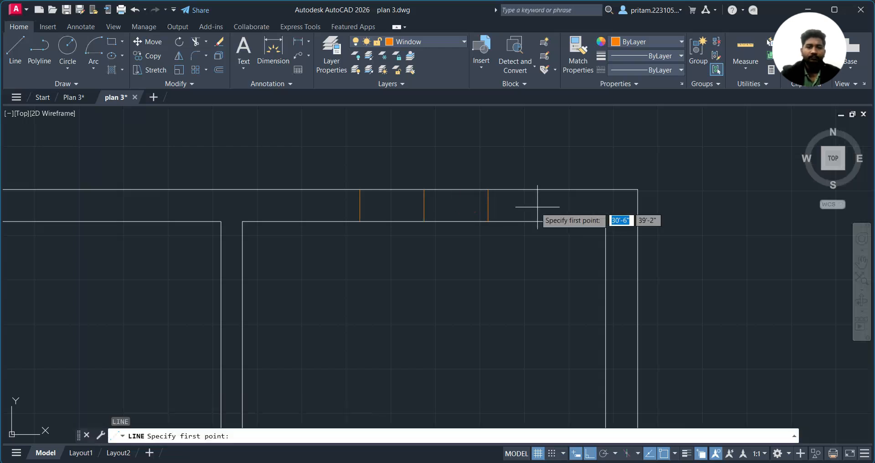
{"action": "left_click", "coordinate": [360, 204]}
{"action": "left_click", "coordinate": [487, 204]}
{"action": "key", "text": "Escape"}
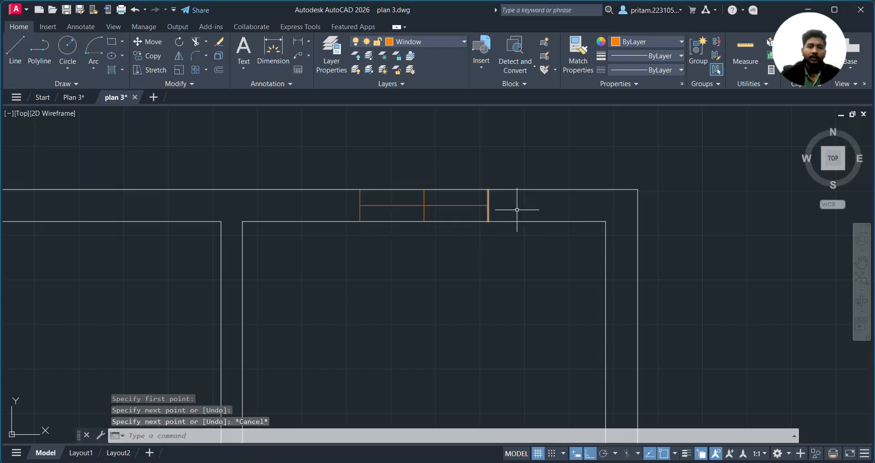
Delete the middle cross line of the window in the top wall
{"action": "left_click", "coordinate": [427, 213]}
{"action": "left_click", "coordinate": [391, 213]}
{"action": "key", "text": "Delete"}
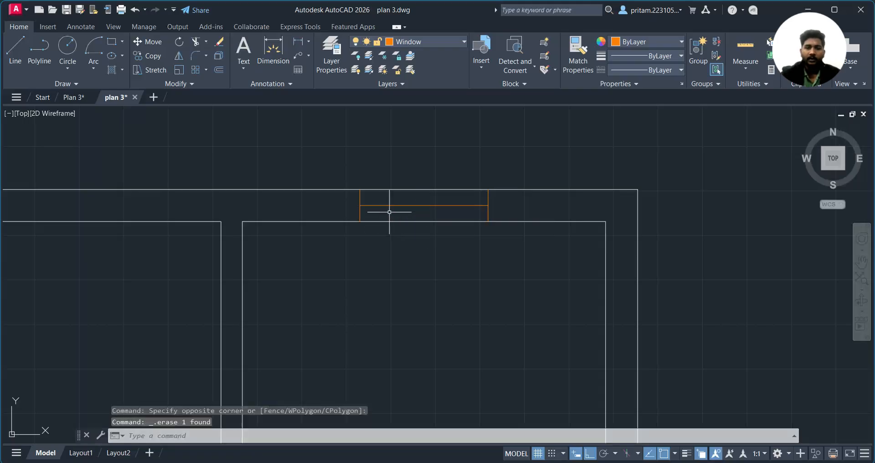
Draw a line across the right exterior wall of the small middle room, about 2'-1" above the room's lower inside corner
{"action": "scroll", "coordinate": [388, 212], "scroll_direction": "down", "scroll_amount": 8}
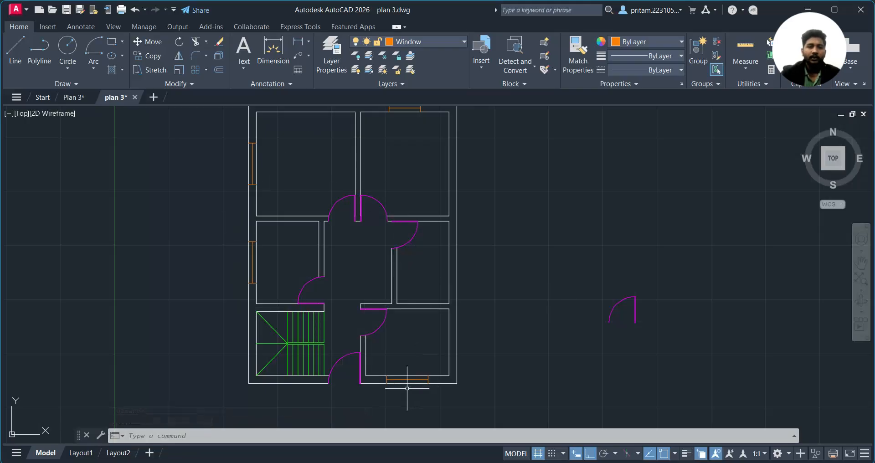
{"action": "middle_click_drag", "start_coordinate": [352, 128], "coordinate": [289, 188]}
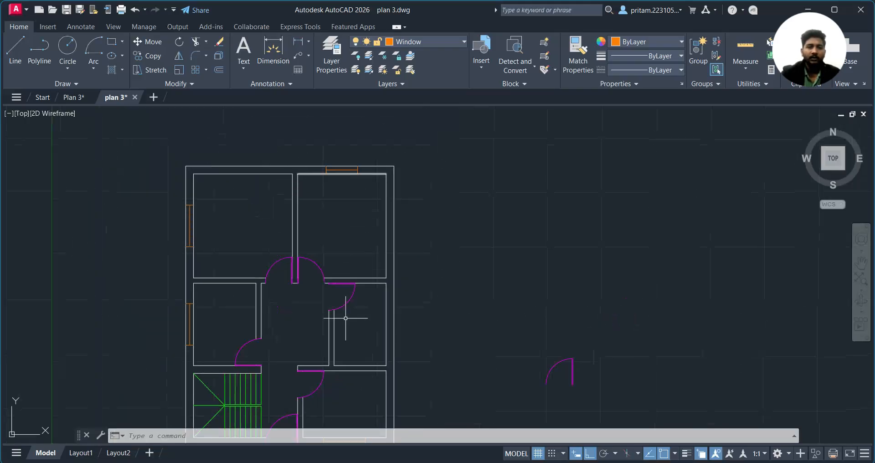
{"action": "scroll", "coordinate": [348, 304], "scroll_direction": "up", "scroll_amount": 5}
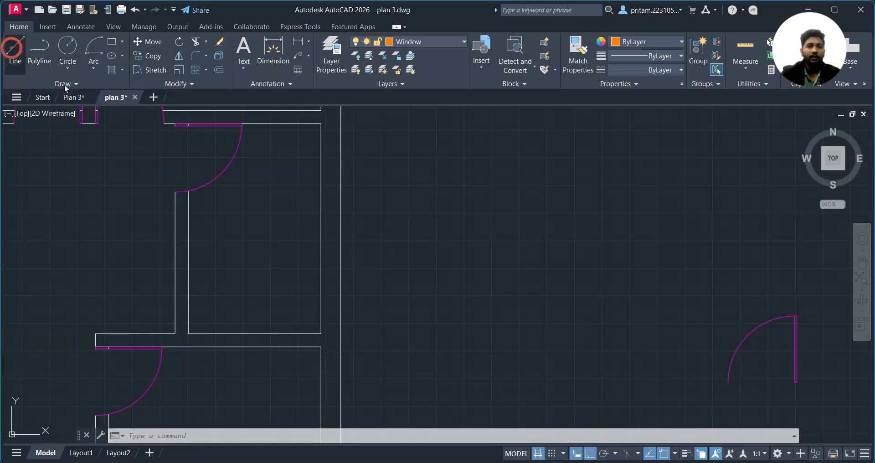
{"action": "left_click", "coordinate": [12, 47]}
{"action": "scroll", "coordinate": [290, 313], "scroll_direction": "up", "scroll_amount": 2}
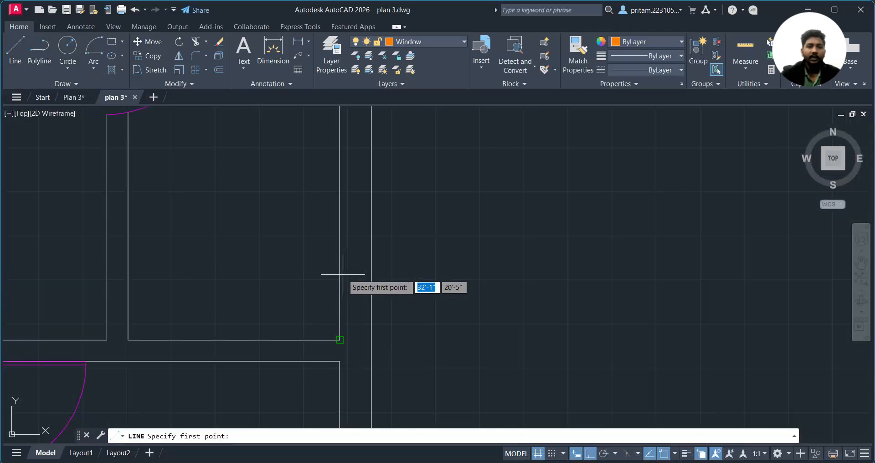
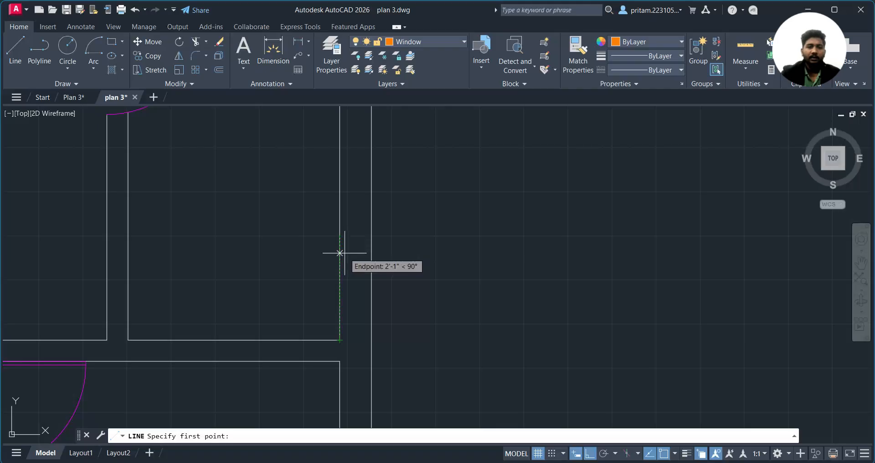
{"action": "left_click", "coordinate": [340, 253]}
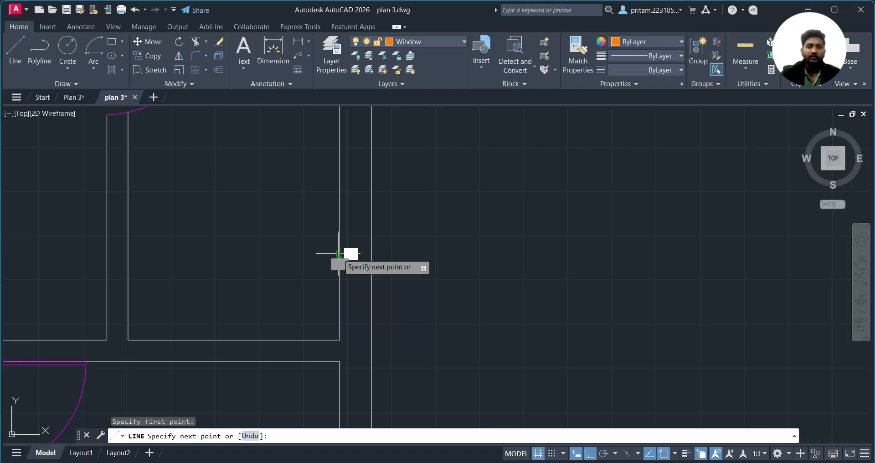
{"action": "left_click", "coordinate": [371, 254]}
{"action": "key", "text": "Escape"}
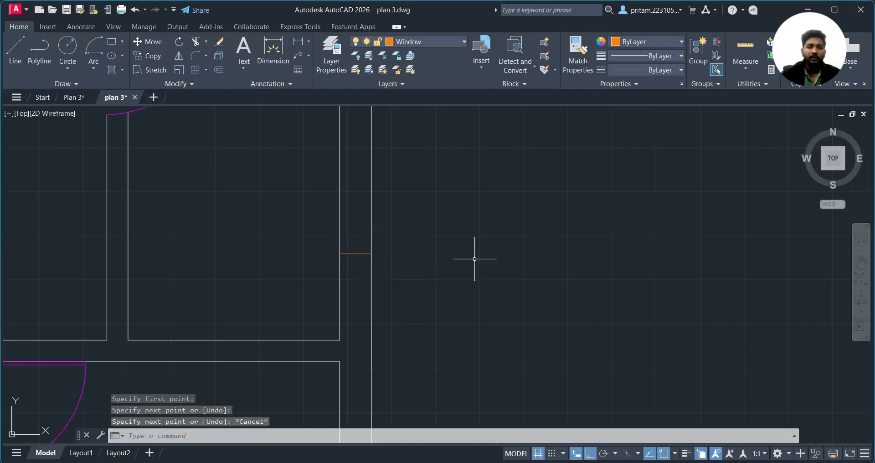
Offset the cross line in the right exterior wall by 1' upward and downward
{"action": "key", "text": "Return"}
{"action": "type", "text": "1'"}
{"action": "key", "text": "Return"}
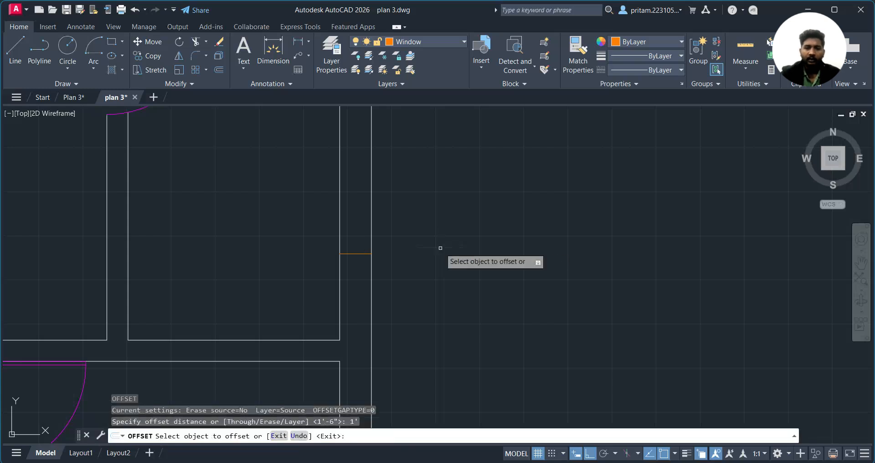
{"action": "left_click", "coordinate": [361, 254]}
{"action": "left_click", "coordinate": [351, 250]}
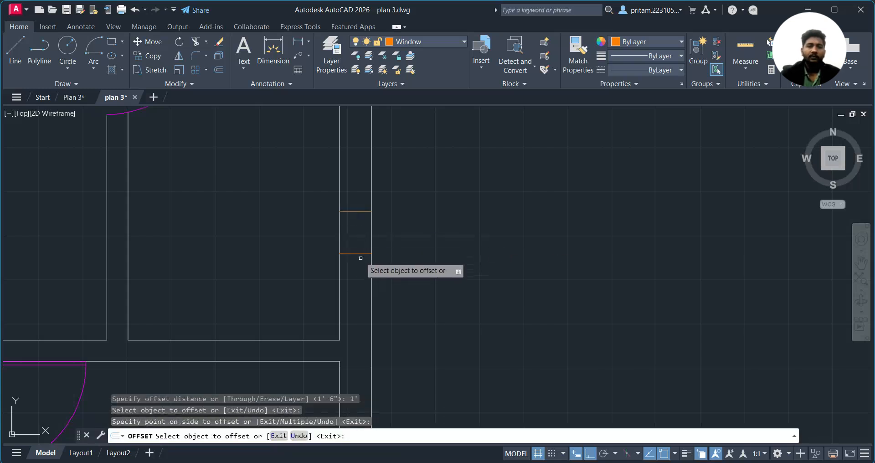
{"action": "left_click", "coordinate": [359, 254]}
{"action": "left_click", "coordinate": [358, 304]}
{"action": "key", "text": "Escape"}
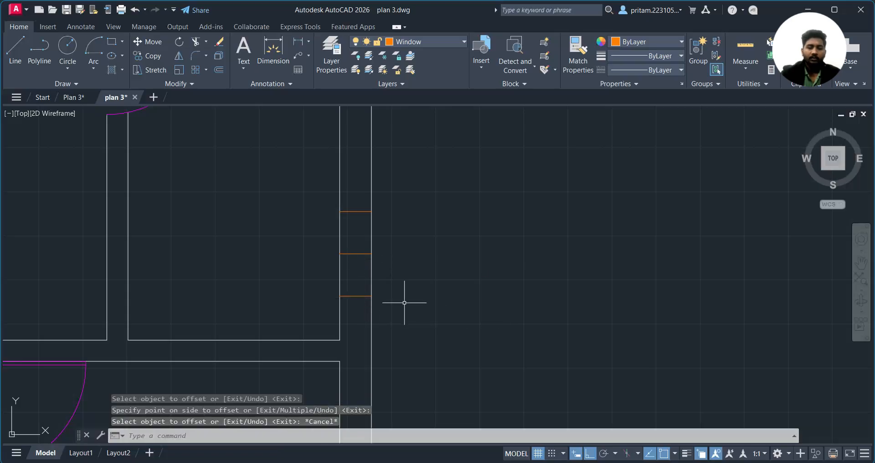
Draw the ventilator's centre line between the midpoints of the upper and lower cross lines in the right wall
{"action": "type", "text": "l"}
{"action": "key", "text": "Return"}
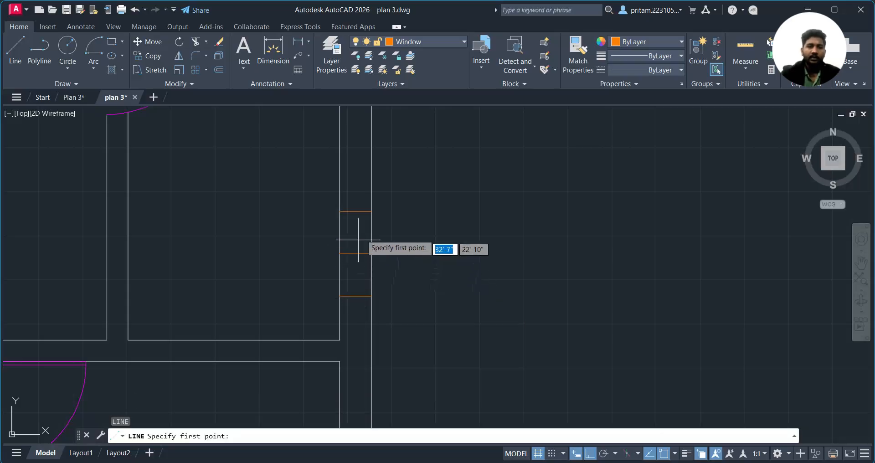
{"action": "left_click", "coordinate": [355, 211]}
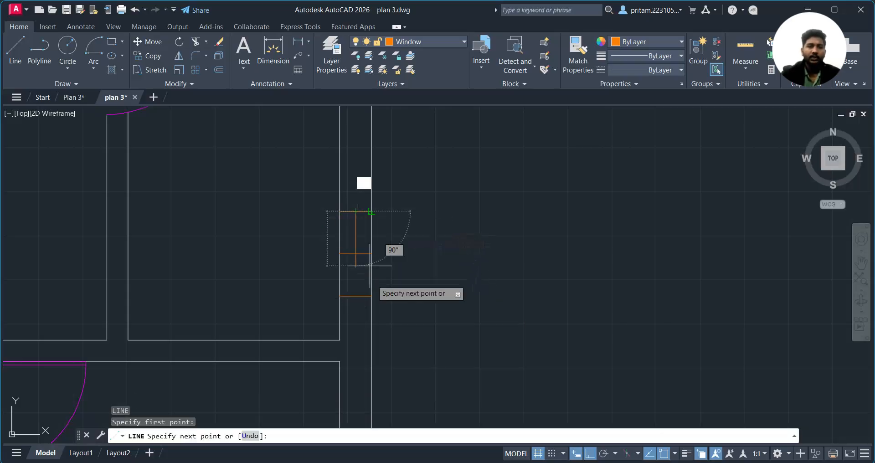
{"action": "left_click", "coordinate": [355, 295]}
{"action": "key", "text": "Escape"}
{"action": "scroll", "coordinate": [361, 266], "scroll_direction": "up", "scroll_amount": 3}
{"action": "key", "text": "Escape"}
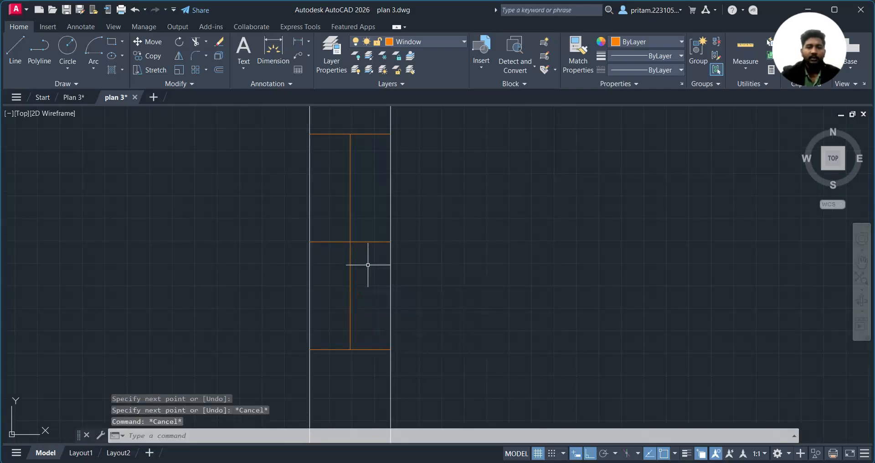
Delete the middle cross line of the ventilator in the right wall
{"action": "left_click", "coordinate": [371, 227]}
{"action": "left_click", "coordinate": [370, 271]}
{"action": "key", "text": "Delete"}
Delete the spare door symbol lying outside the floor plan
{"action": "scroll", "coordinate": [368, 273], "scroll_direction": "down", "scroll_amount": 5}
{"action": "middle_click_drag", "start_coordinate": [305, 226], "coordinate": [374, 228]}
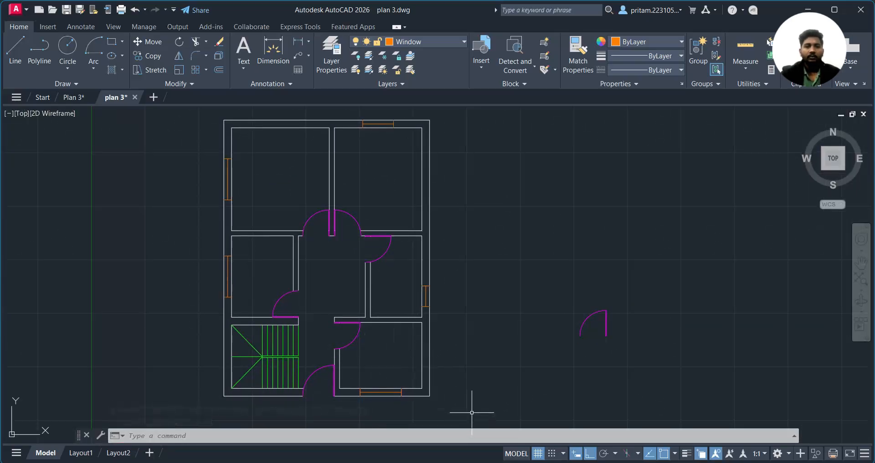
{"action": "left_click", "coordinate": [676, 294]}
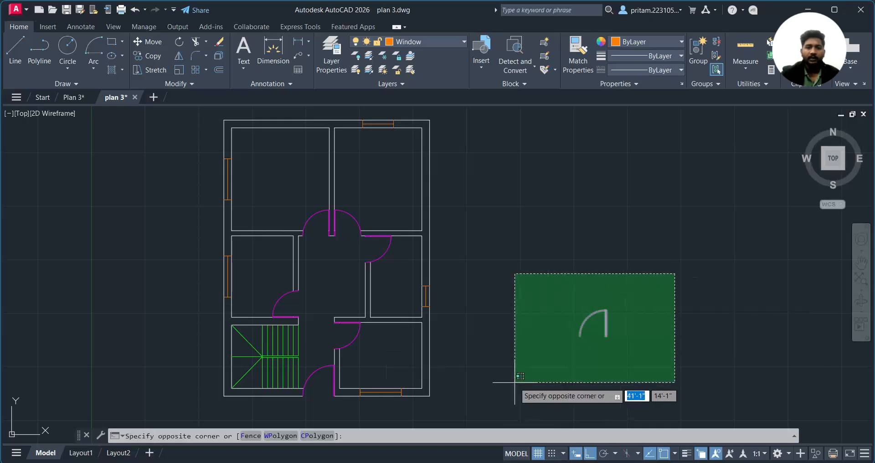
{"action": "left_click", "coordinate": [515, 382]}
{"action": "key", "text": "Delete"}
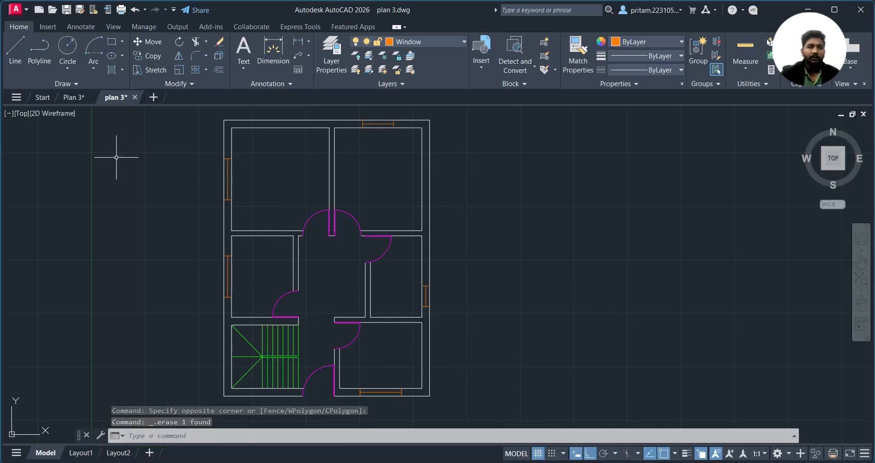
Switch to the finished Plan 3 reference drawing and examine its room layout, labels, furniture and opening sizes
{"action": "key", "text": "ctrl+Tab"}
{"action": "scroll", "coordinate": [512, 155], "scroll_direction": "down", "scroll_amount": 2}
{"action": "middle_click_drag", "start_coordinate": [510, 184], "coordinate": [515, 235]}
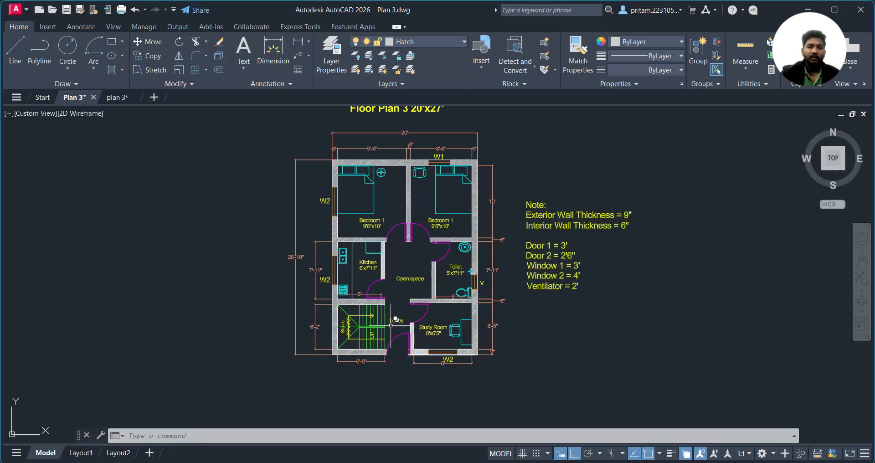
{"action": "scroll", "coordinate": [365, 333], "scroll_direction": "up", "scroll_amount": 2}
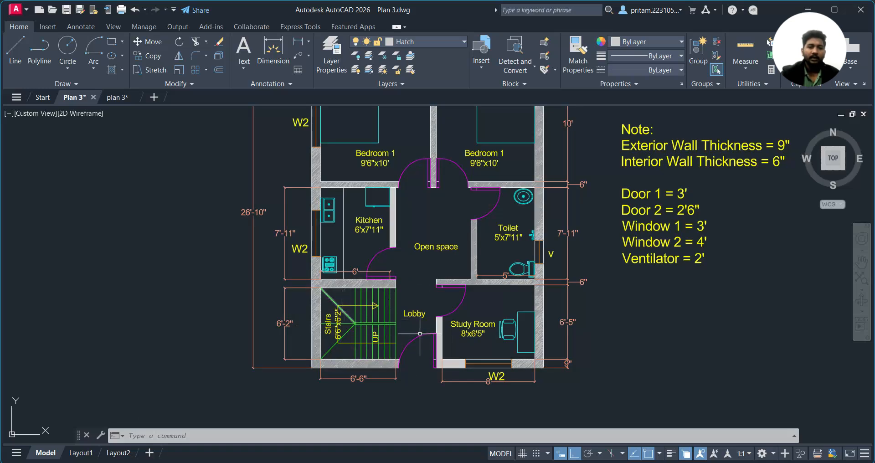
{"action": "middle_click_drag", "start_coordinate": [410, 330], "coordinate": [396, 371]}
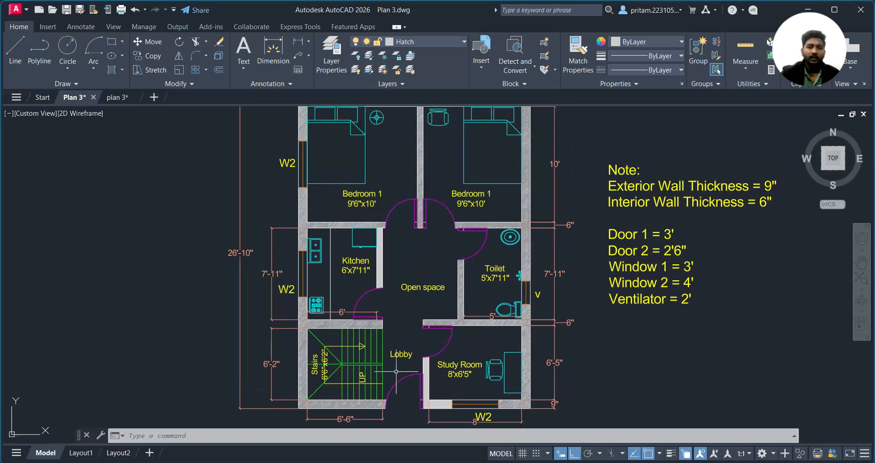
Review the finished reference plan as a whole, and return to the working plan 3 drawing to compare its walls and openings
{"action": "scroll", "coordinate": [395, 370], "scroll_direction": "down", "scroll_amount": 2}
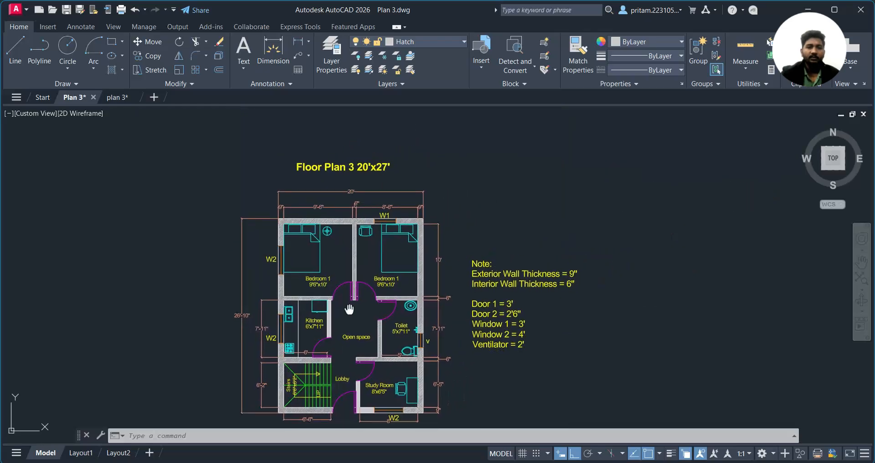
{"action": "middle_click_drag", "start_coordinate": [350, 304], "coordinate": [366, 263]}
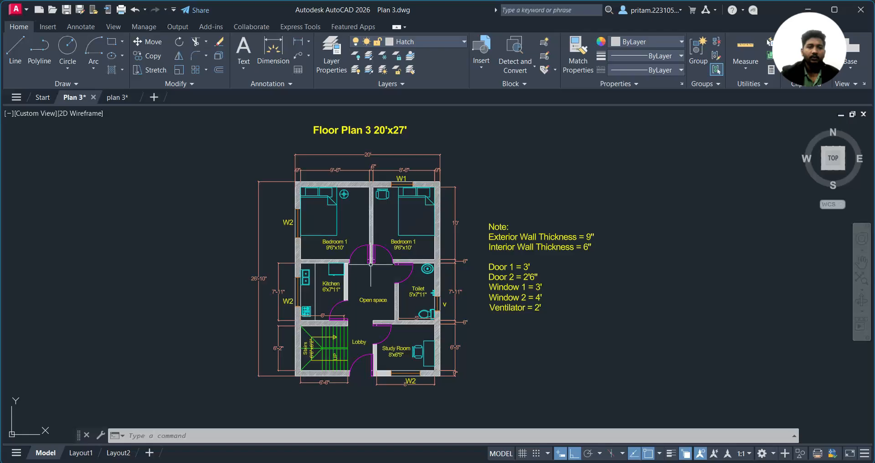
{"action": "left_click", "coordinate": [112, 98]}
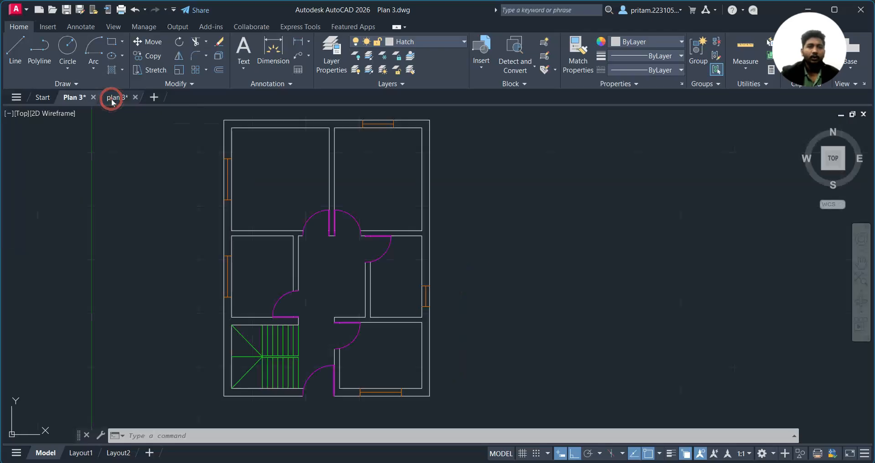
{"action": "middle_click_drag", "start_coordinate": [330, 284], "coordinate": [316, 253]}
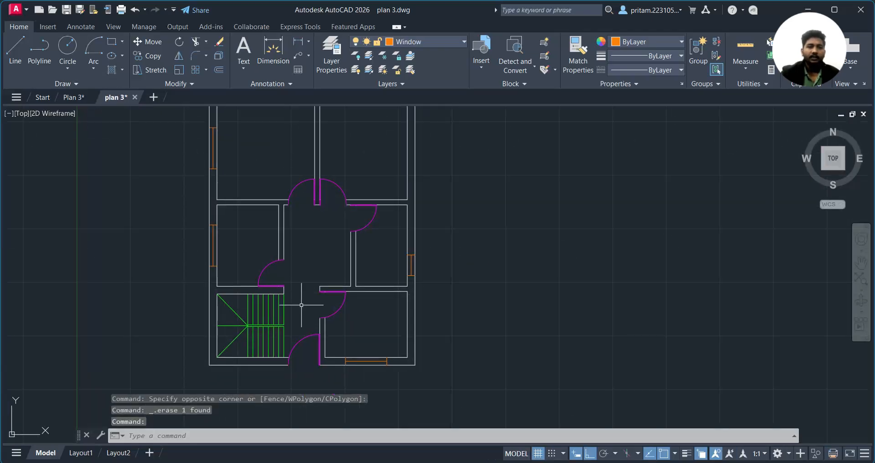
{"action": "middle_click_drag", "start_coordinate": [364, 309], "coordinate": [386, 364]}
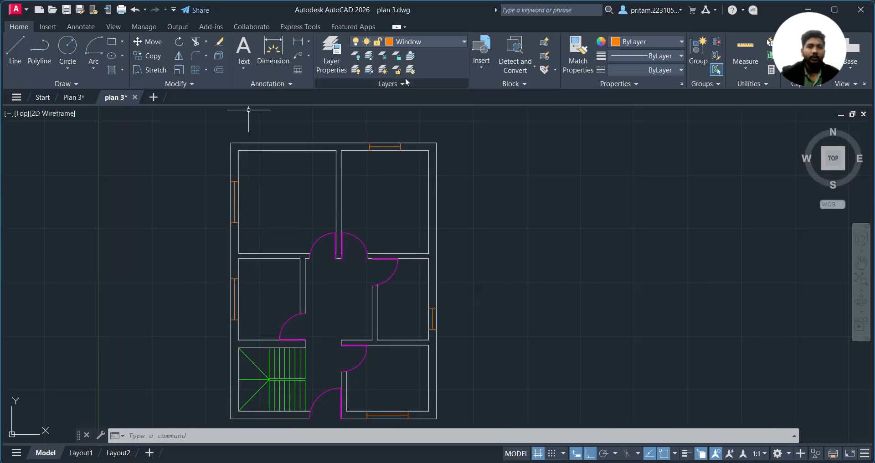
Switch to the floor plan lesson notes in Canva and read the instructions for openings, blocks, dimensions, text and notes
{"action": "key", "text": "alt+Tab"}
{"action": "scroll", "coordinate": [360, 303], "scroll_direction": "down", "scroll_amount": 5}
{"action": "scroll", "coordinate": [437, 280], "scroll_direction": "down", "scroll_amount": 1}
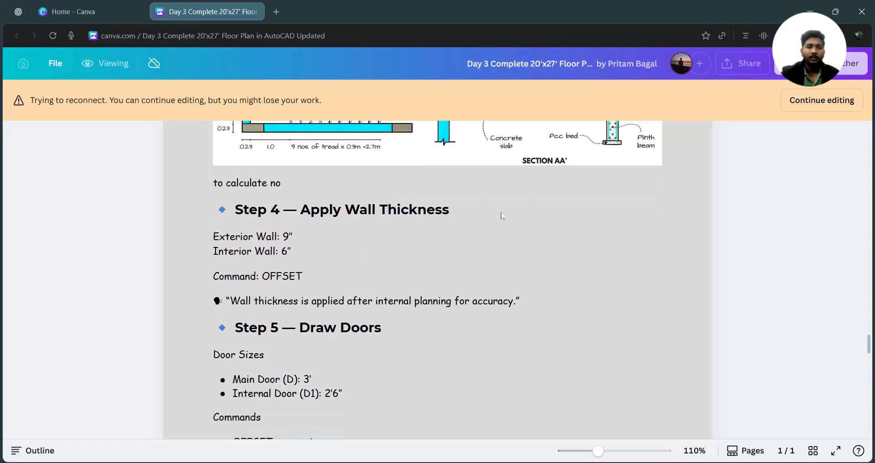
{"action": "scroll", "coordinate": [399, 264], "scroll_direction": "down", "scroll_amount": 2}
{"action": "scroll", "coordinate": [397, 235], "scroll_direction": "down", "scroll_amount": 5}
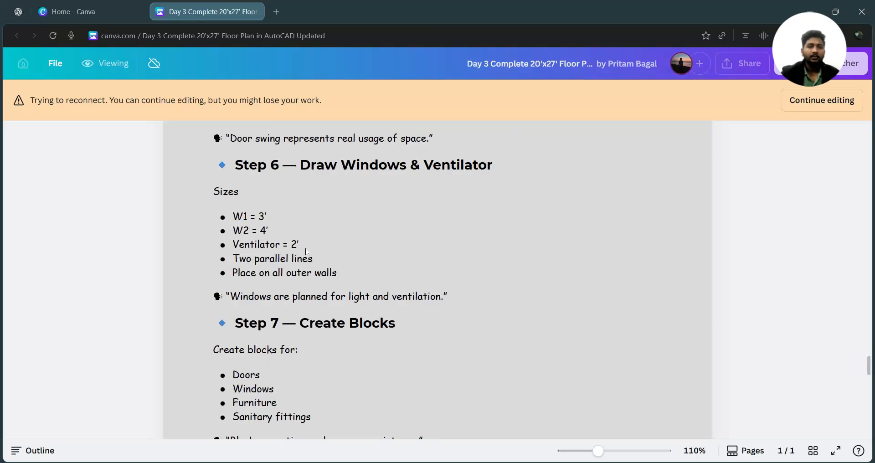
{"action": "scroll", "coordinate": [307, 254], "scroll_direction": "down", "scroll_amount": 4}
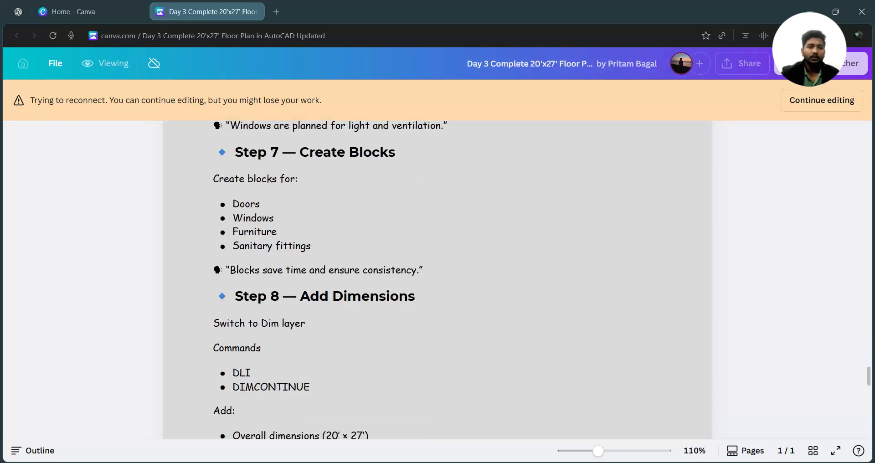
{"action": "scroll", "coordinate": [259, 201], "scroll_direction": "down", "scroll_amount": 3}
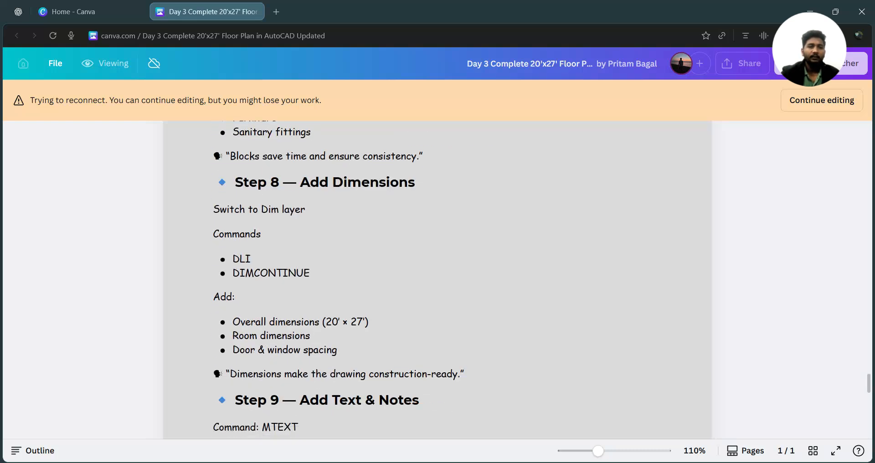
{"action": "scroll", "coordinate": [438, 280], "scroll_direction": "up", "scroll_amount": 5}
{"action": "scroll", "coordinate": [296, 254], "scroll_direction": "down", "scroll_amount": 7}
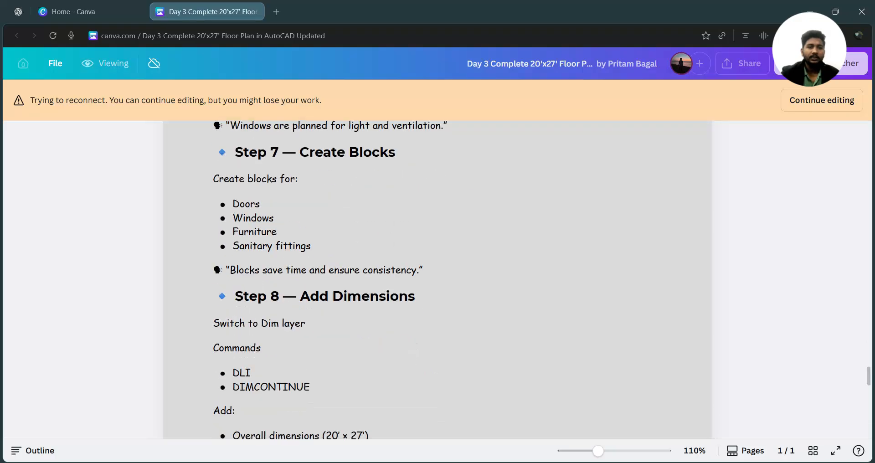
{"action": "scroll", "coordinate": [296, 253], "scroll_direction": "up", "scroll_amount": 3}
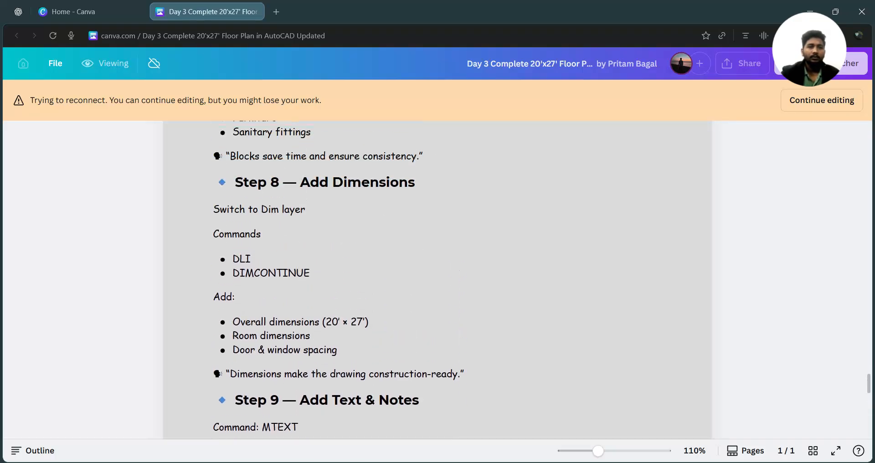
{"action": "scroll", "coordinate": [364, 201], "scroll_direction": "down", "scroll_amount": 4}
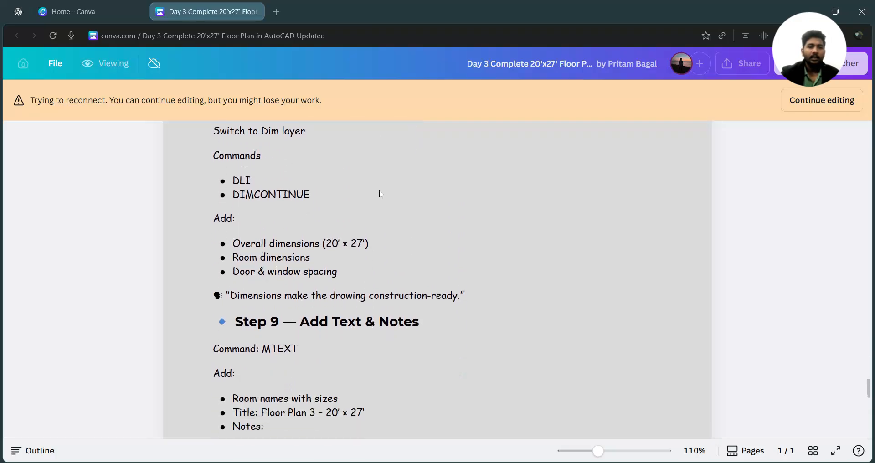
{"action": "scroll", "coordinate": [367, 236], "scroll_direction": "down", "scroll_amount": 9}
{"action": "scroll", "coordinate": [367, 236], "scroll_direction": "up", "scroll_amount": 14}
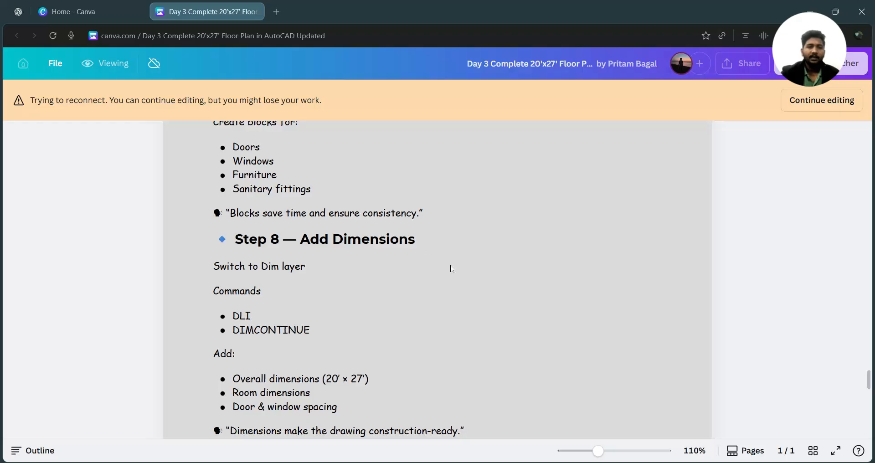
{"action": "scroll", "coordinate": [536, 344], "scroll_direction": "down", "scroll_amount": 2}
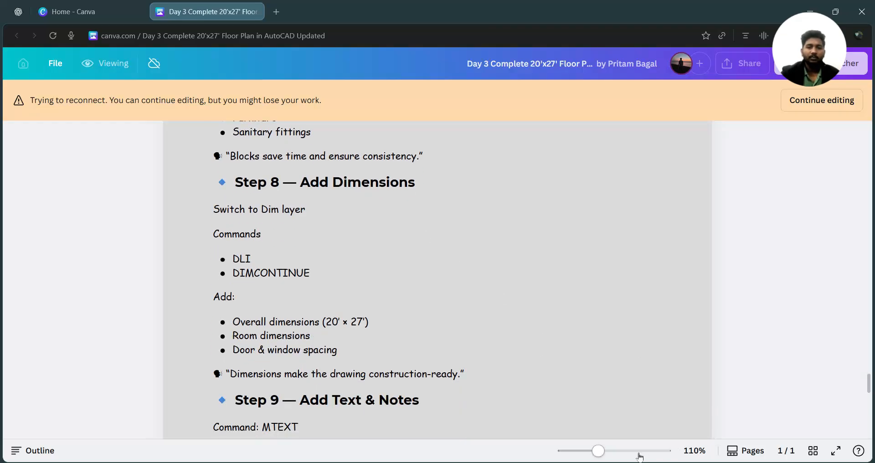
Switch back to AutoCAD and review the text and primary unit settings of dimension style 01
{"action": "key", "text": "alt+Tab"}
{"action": "middle_click_drag", "start_coordinate": [480, 269], "coordinate": [541, 252]}
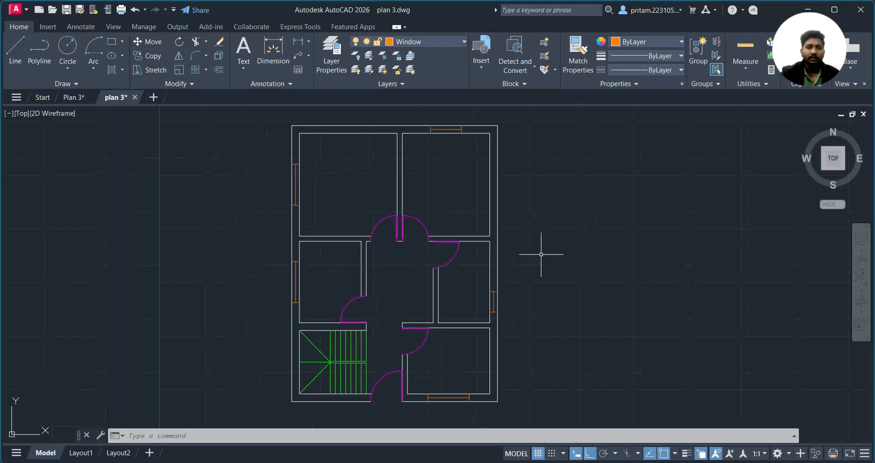
{"action": "type", "text": "di"}
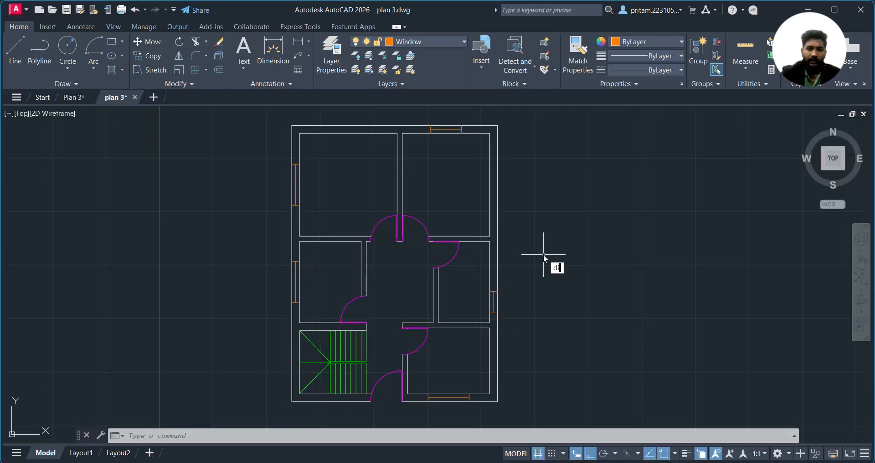
{"action": "type", "text": "msty"}
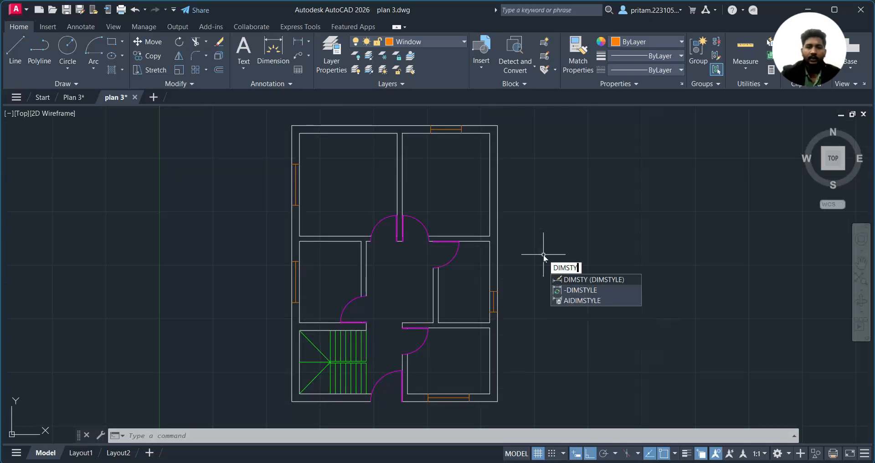
{"action": "key", "text": "Return"}
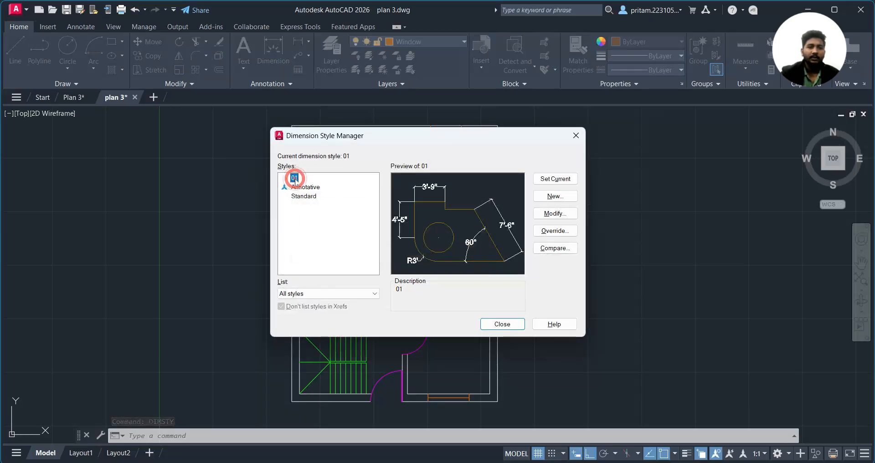
{"action": "left_click", "coordinate": [547, 217]}
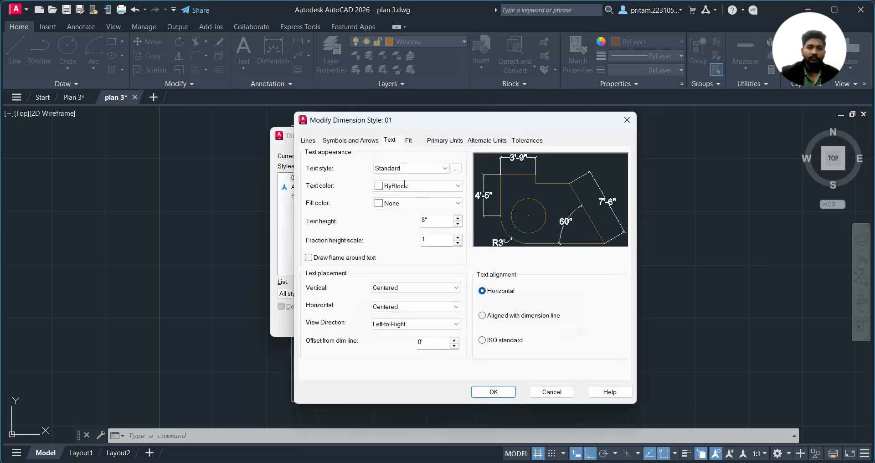
{"action": "left_click", "coordinate": [409, 141]}
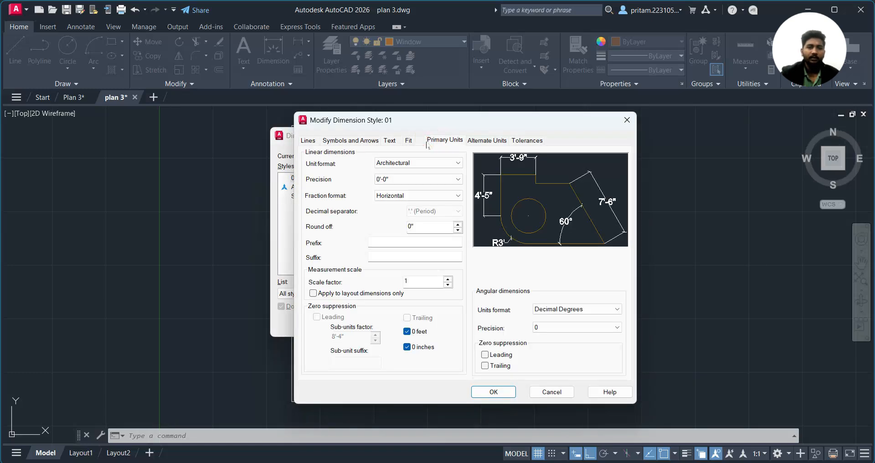
{"action": "left_click", "coordinate": [494, 393]}
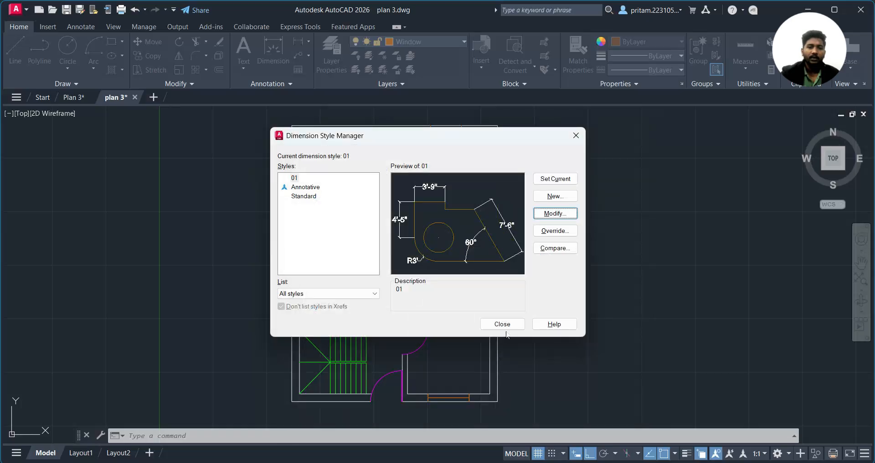
{"action": "left_click", "coordinate": [501, 323]}
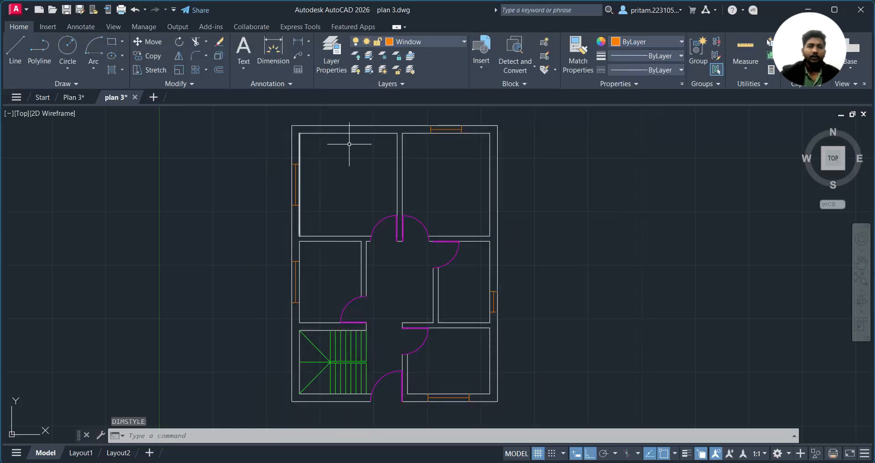
Make the Dim layer current and add a linear dimension for the left exterior wall's thickness above the plan's upper-left corner
{"action": "left_click", "coordinate": [409, 44]}
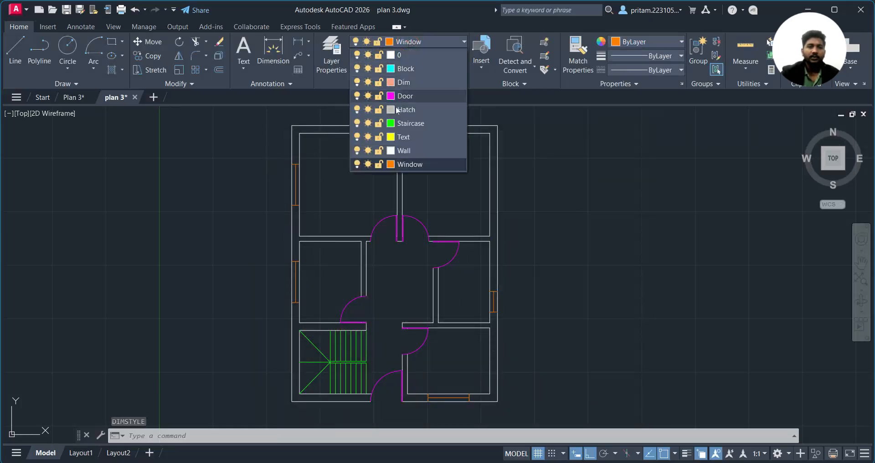
{"action": "left_click", "coordinate": [406, 83]}
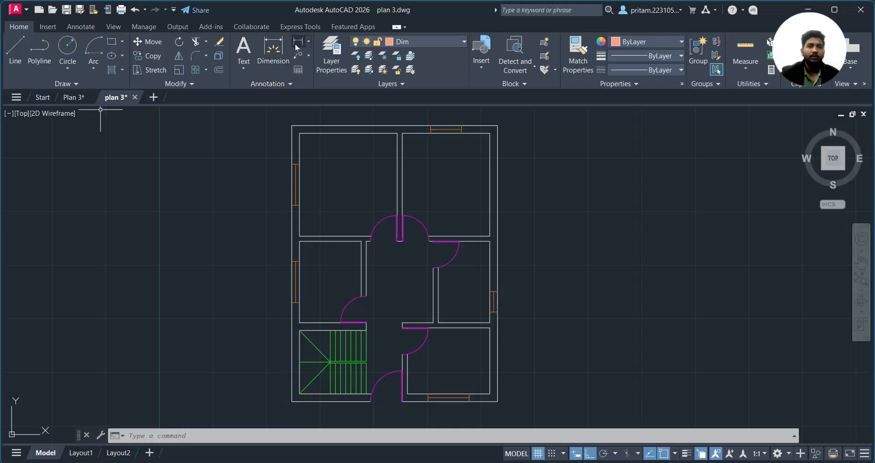
{"action": "left_click", "coordinate": [308, 41]}
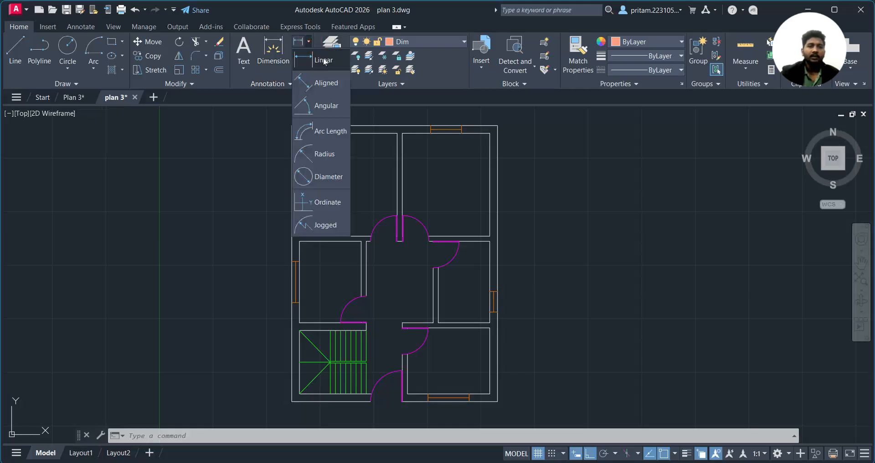
{"action": "left_click", "coordinate": [317, 62]}
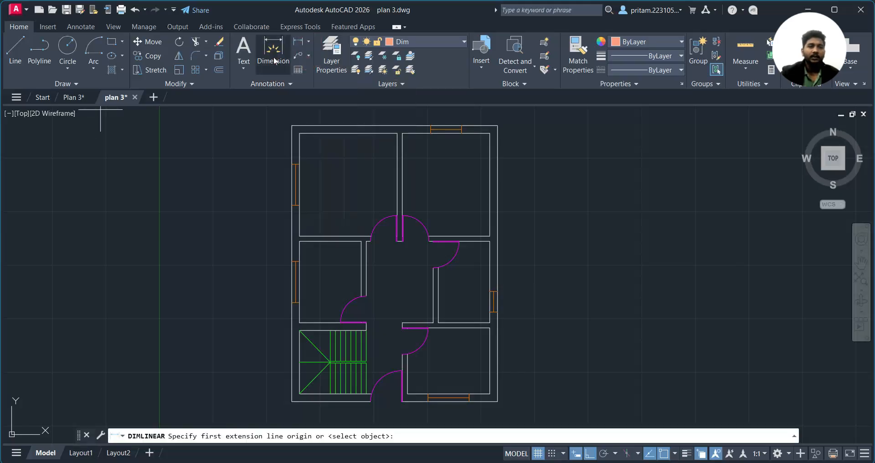
{"action": "middle_click_drag", "start_coordinate": [340, 130], "coordinate": [336, 223]}
{"action": "scroll", "coordinate": [325, 224], "scroll_direction": "up", "scroll_amount": 4}
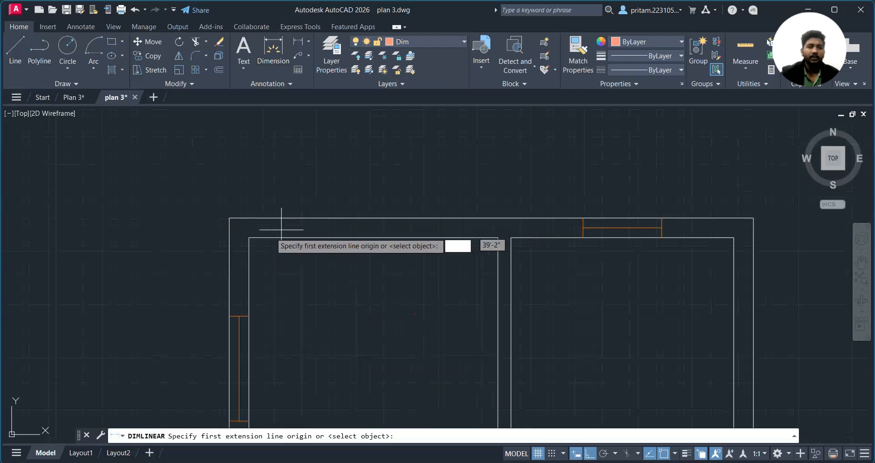
{"action": "left_click", "coordinate": [249, 219]}
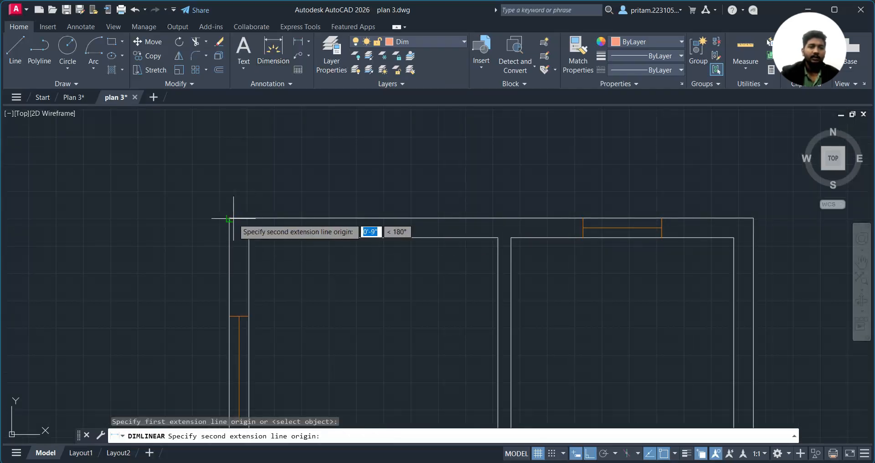
{"action": "left_click", "coordinate": [233, 219]}
{"action": "left_click", "coordinate": [297, 175]}
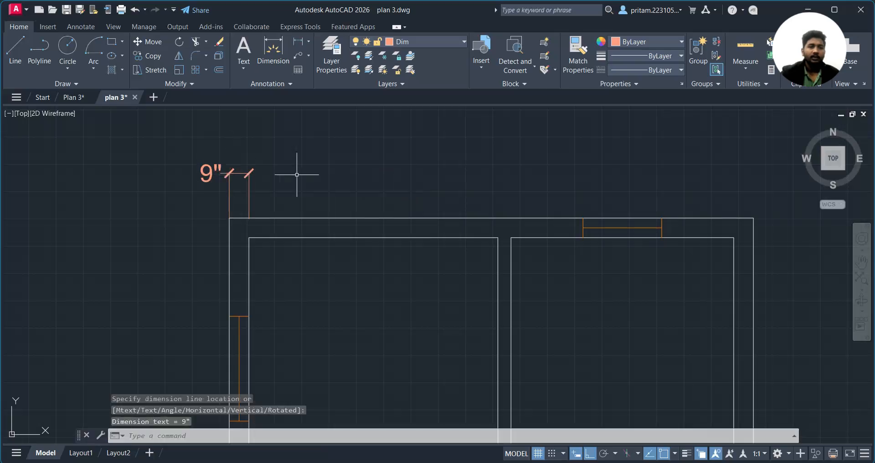
{"action": "key", "text": "Escape"}
{"action": "scroll", "coordinate": [286, 180], "scroll_direction": "down", "scroll_amount": 4}
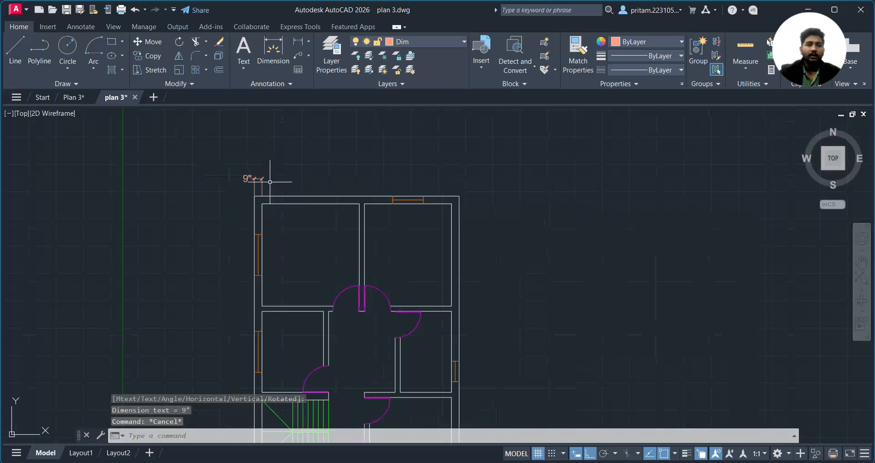
{"action": "scroll", "coordinate": [275, 188], "scroll_direction": "up", "scroll_amount": 4}
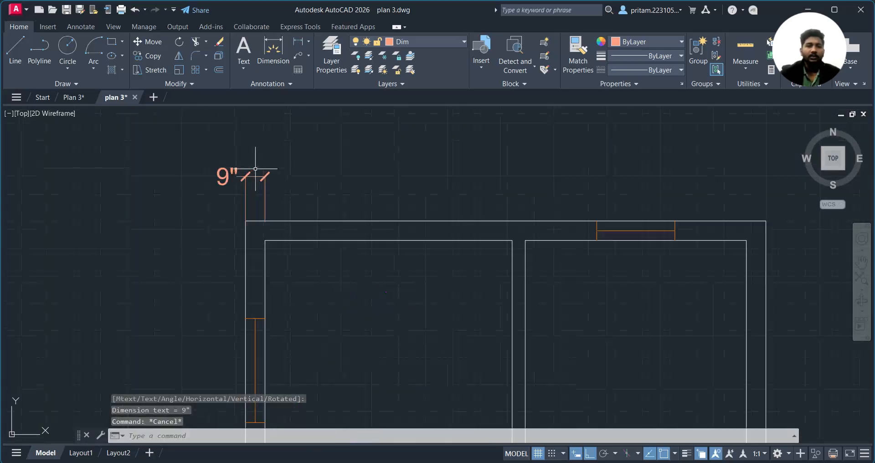
{"action": "left_click", "coordinate": [273, 48]}
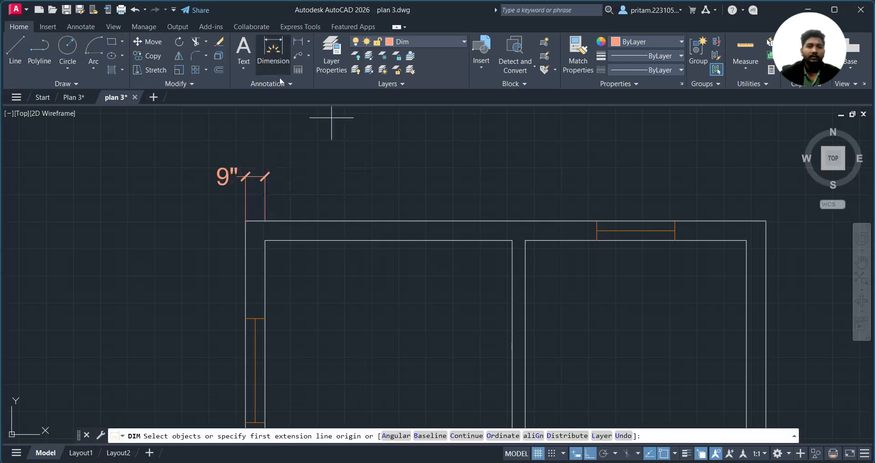
{"action": "left_click", "coordinate": [264, 241]}
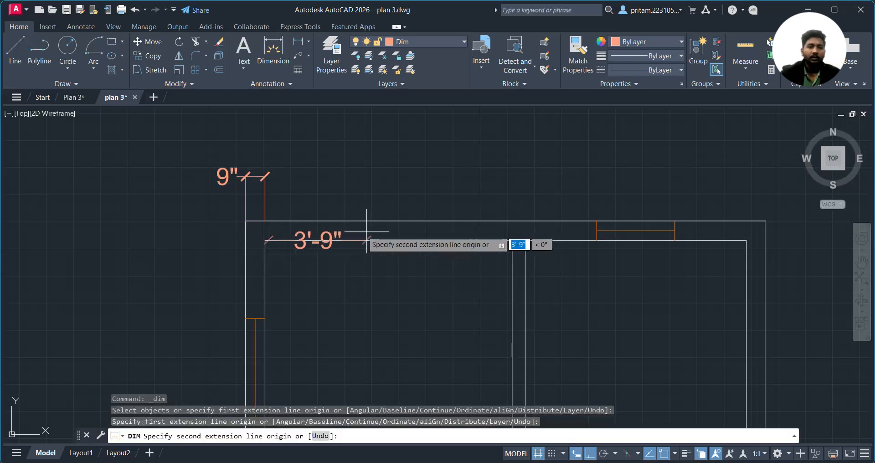
{"action": "key", "text": "Escape"}
Add a linear dimension for the upper-left room's inner width, in line with the left exterior wall's thickness dimension
{"action": "key", "text": "space"}
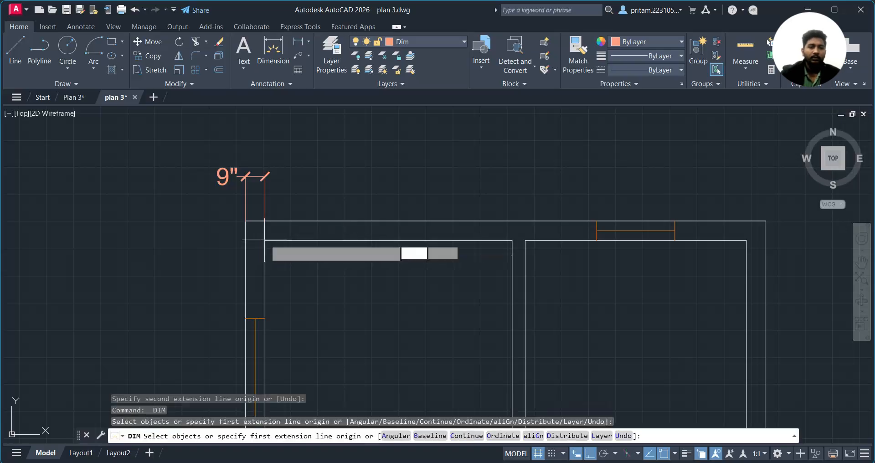
{"action": "left_click", "coordinate": [264, 240]}
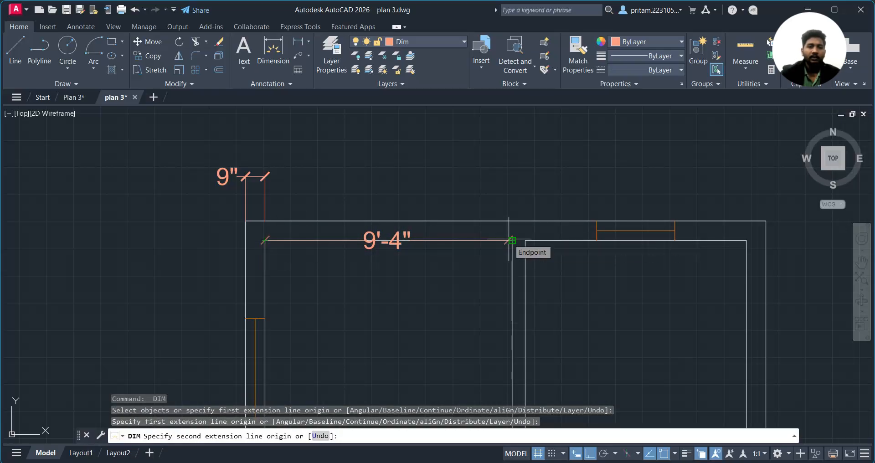
{"action": "left_click", "coordinate": [513, 241]}
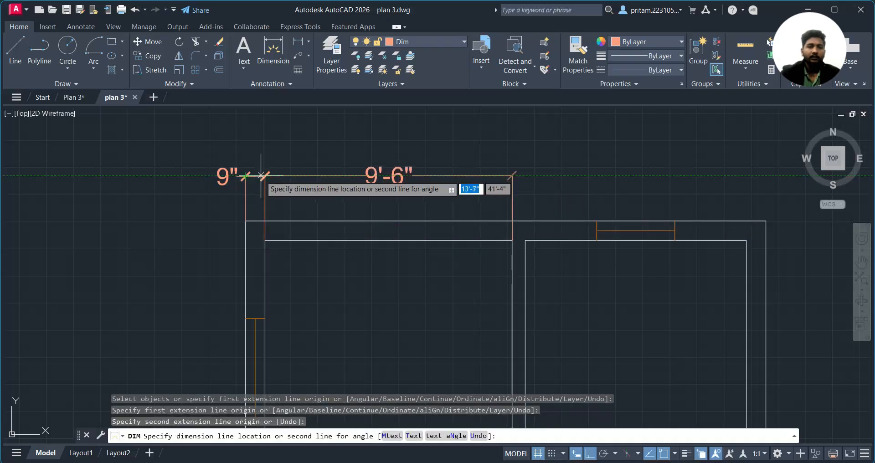
{"action": "left_click", "coordinate": [261, 175]}
{"action": "key", "text": "Return"}
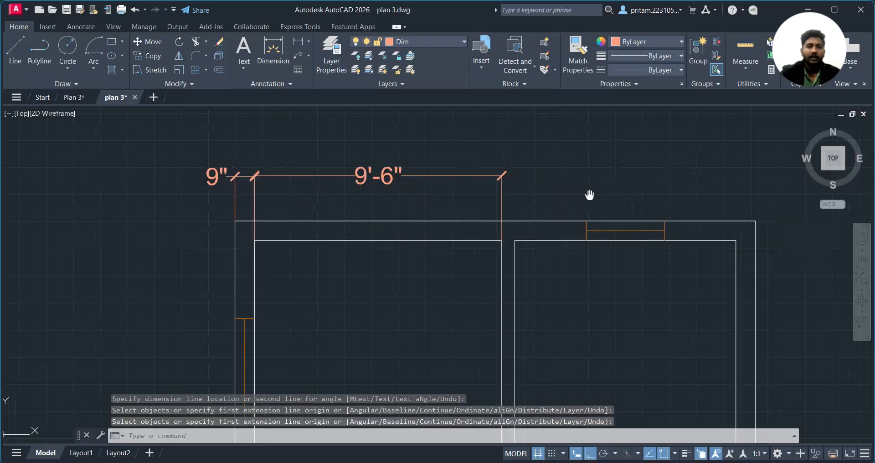
{"action": "middle_click_drag", "start_coordinate": [570, 199], "coordinate": [346, 205]}
{"action": "middle_click_drag", "start_coordinate": [143, 199], "coordinate": [299, 208]}
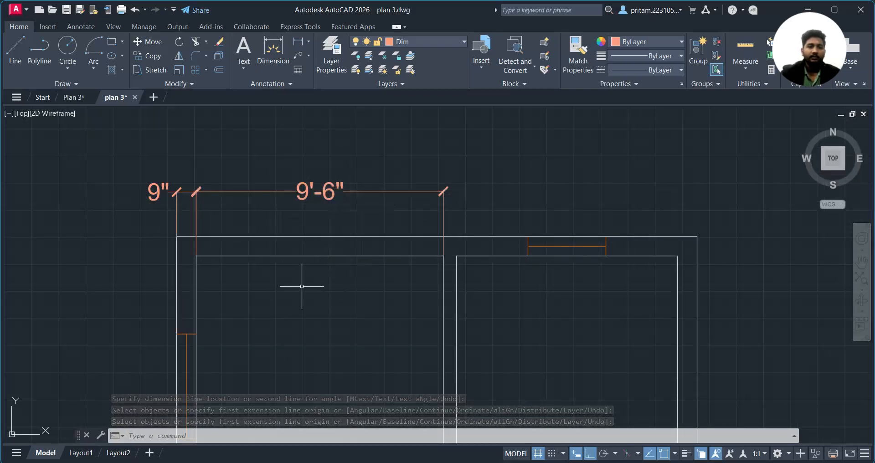
{"action": "scroll", "coordinate": [305, 315], "scroll_direction": "down", "scroll_amount": 4}
{"action": "scroll", "coordinate": [335, 281], "scroll_direction": "up", "scroll_amount": 4}
{"action": "left_click", "coordinate": [342, 231]}
{"action": "left_click", "coordinate": [293, 270]}
{"action": "mouse_move", "coordinate": [324, 255]}
{"action": "middle_mouse_down"}
{"action": "mouse_move", "coordinate": [197, 230]}
{"action": "mouse_move", "coordinate": [340, 246]}
{"action": "middle_mouse_up"}
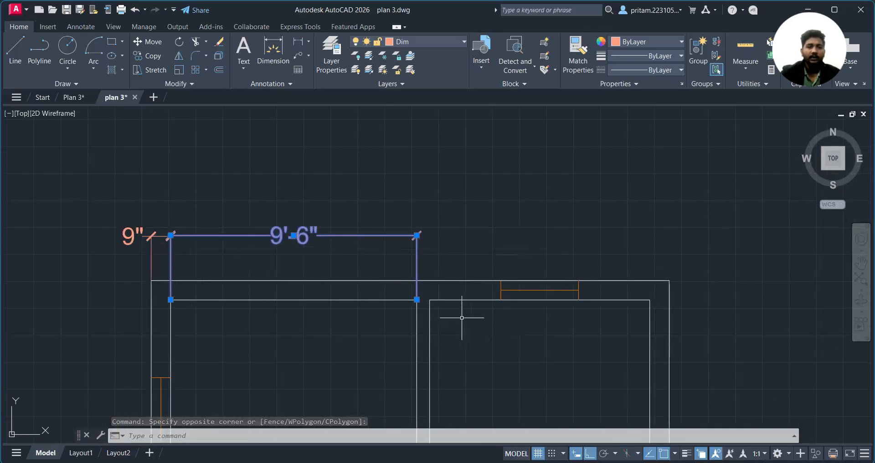
{"action": "key", "text": "Escape"}
Dimension the thickness of the partition between the two upper rooms, in line with the existing dimensions above the plan
{"action": "left_click", "coordinate": [273, 47]}
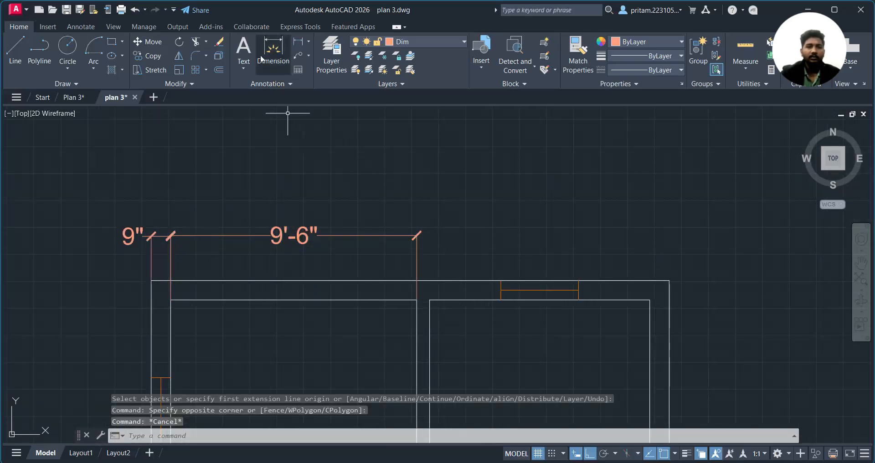
{"action": "left_click", "coordinate": [416, 299]}
{"action": "left_click", "coordinate": [430, 300]}
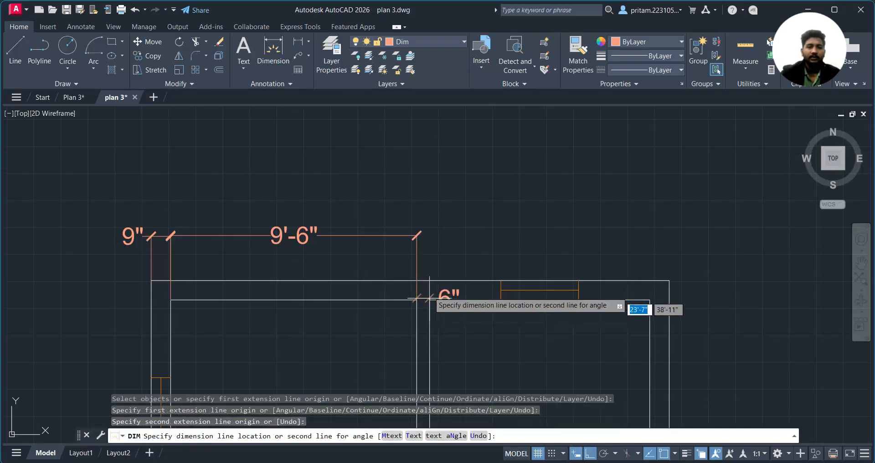
{"action": "left_click", "coordinate": [428, 234]}
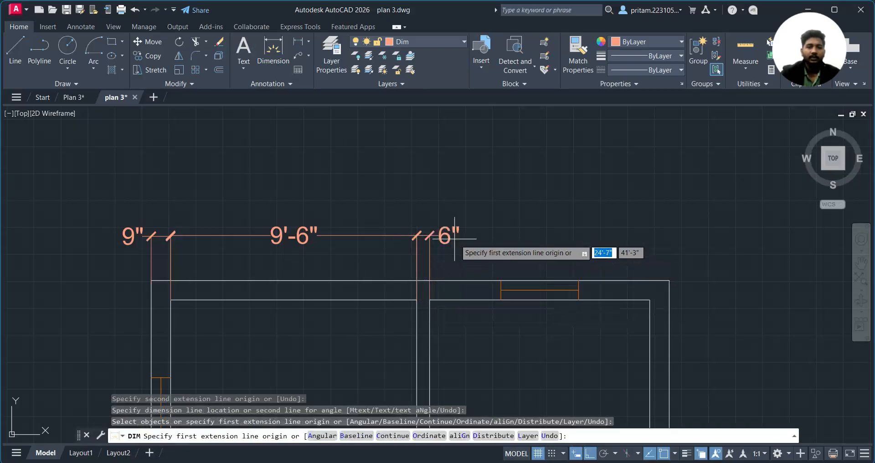
Dimension the upper-right room's inner width and the right exterior wall's thickness on the same dimension line above the plan
{"action": "left_click", "coordinate": [430, 299]}
{"action": "left_click", "coordinate": [650, 300]}
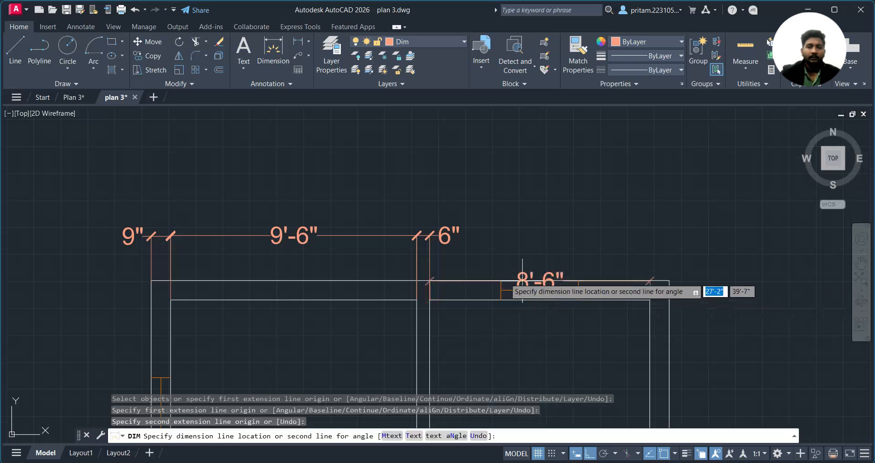
{"action": "left_click", "coordinate": [430, 235]}
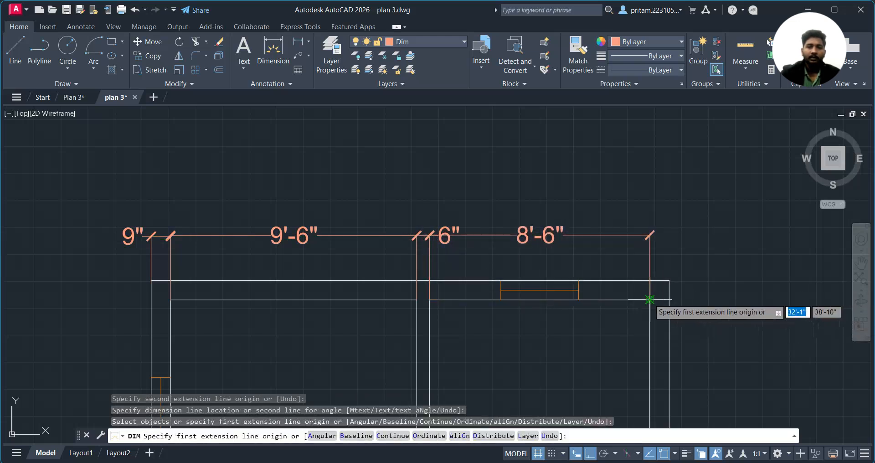
{"action": "left_click", "coordinate": [650, 299]}
{"action": "left_click", "coordinate": [669, 299]}
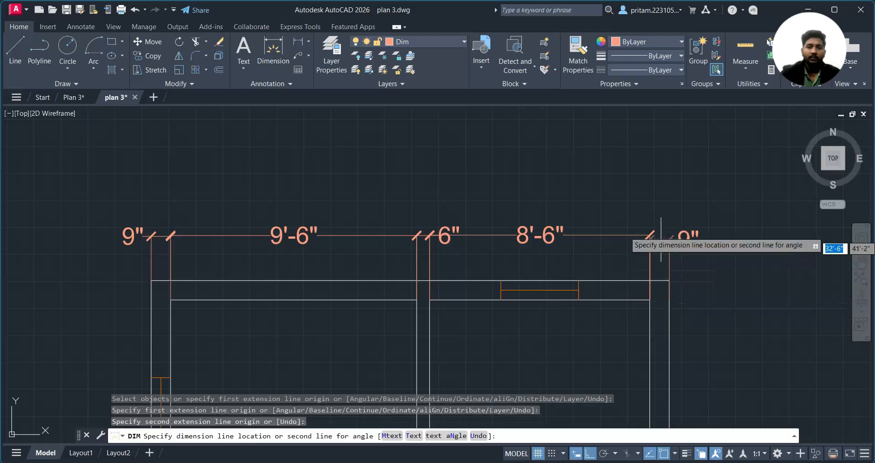
{"action": "left_click", "coordinate": [650, 236]}
{"action": "key", "text": "Escape"}
Add a vertical linear dimension for the upper-right room's inner depth, placed outside the right exterior wall
{"action": "scroll", "coordinate": [595, 319], "scroll_direction": "down", "scroll_amount": 2}
{"action": "middle_click_drag", "start_coordinate": [589, 303], "coordinate": [517, 205]}
{"action": "scroll", "coordinate": [462, 248], "scroll_direction": "down", "scroll_amount": 5}
{"action": "middle_click_drag", "start_coordinate": [420, 258], "coordinate": [385, 215]}
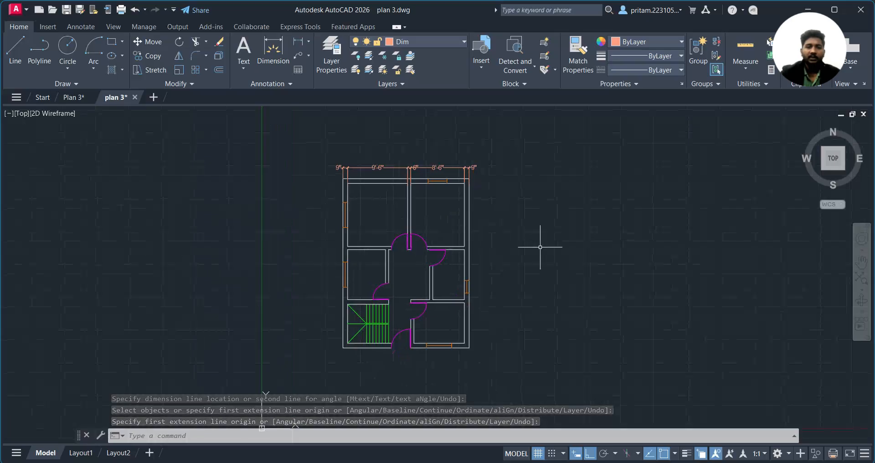
{"action": "scroll", "coordinate": [524, 205], "scroll_direction": "up", "scroll_amount": 3}
{"action": "middle_click_drag", "start_coordinate": [410, 169], "coordinate": [506, 303]}
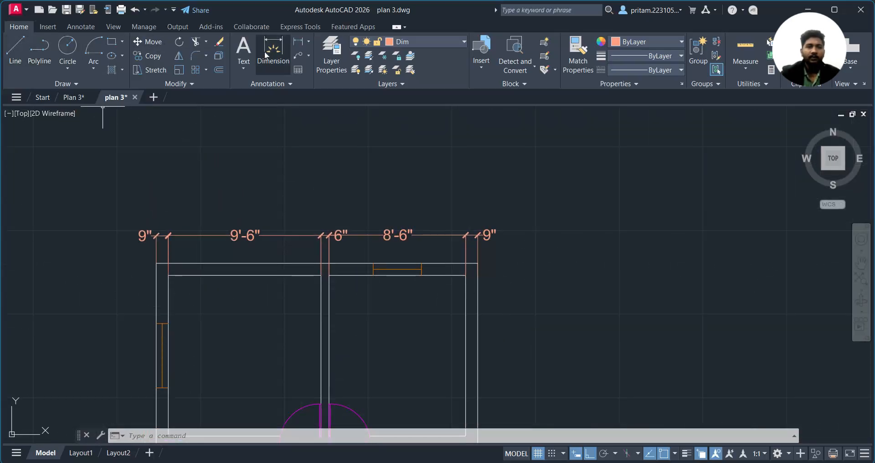
{"action": "left_click", "coordinate": [266, 54]}
{"action": "key", "text": "Return"}
{"action": "left_click", "coordinate": [478, 263]}
{"action": "middle_click_drag", "start_coordinate": [484, 351], "coordinate": [469, 166]}
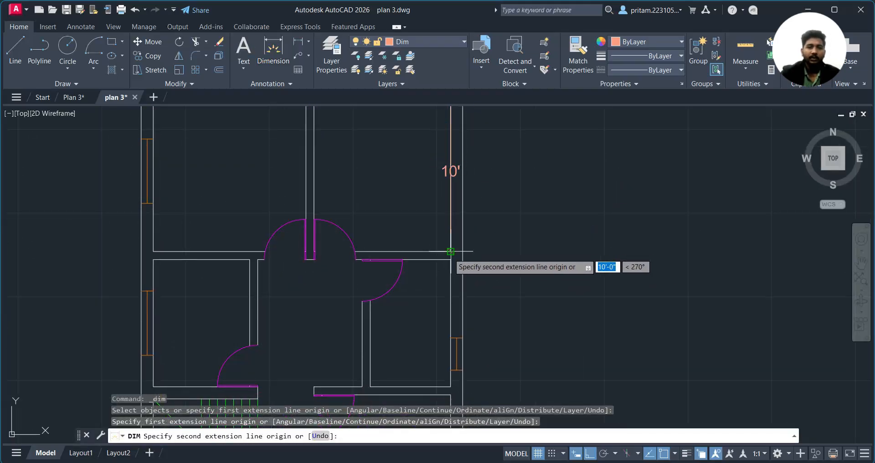
{"action": "left_click", "coordinate": [451, 251]}
{"action": "left_click", "coordinate": [503, 251]}
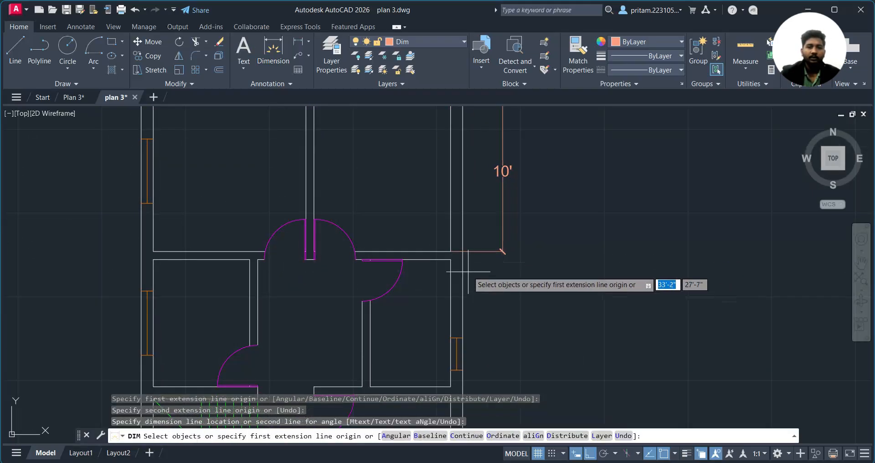
Use Continue Dimension from the upper-right room's depth dimension to dimension the thickness of the wall below that room
{"action": "key", "text": "Return"}
{"action": "left_click", "coordinate": [502, 251]}
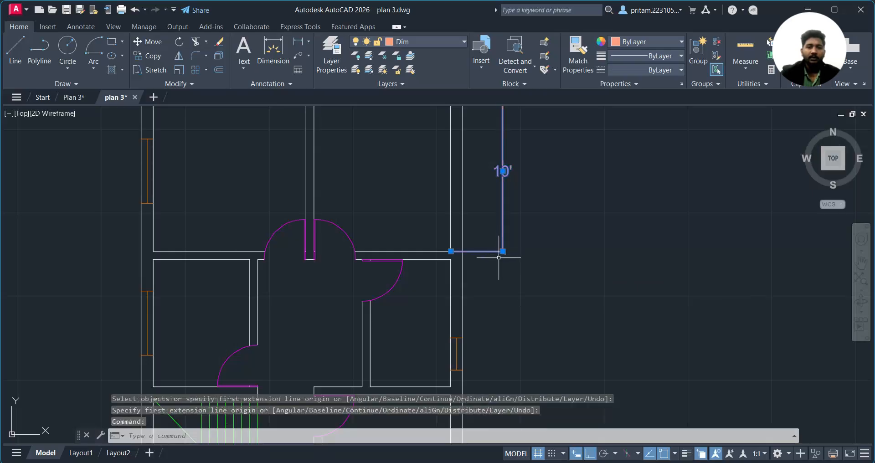
{"action": "mouse_move", "coordinate": [503, 214]}
{"action": "middle_mouse_down"}
{"action": "mouse_move", "coordinate": [484, 291]}
{"action": "mouse_move", "coordinate": [500, 316]}
{"action": "middle_mouse_up"}
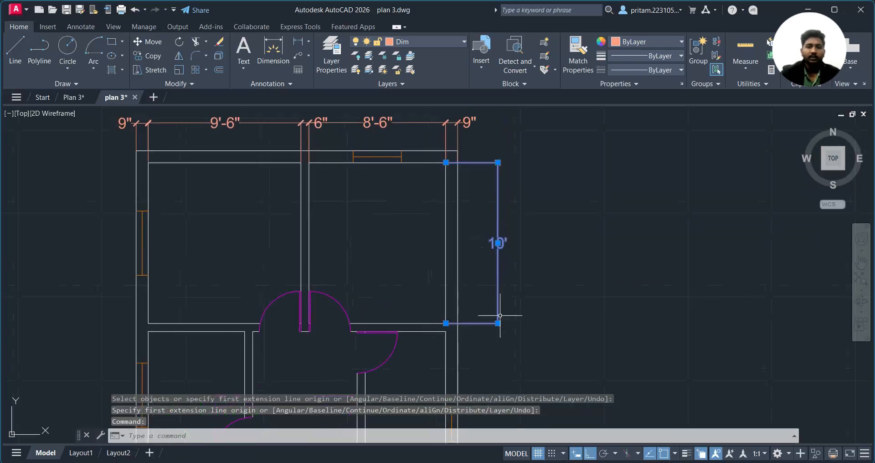
{"action": "mouse_move", "coordinate": [498, 324]}
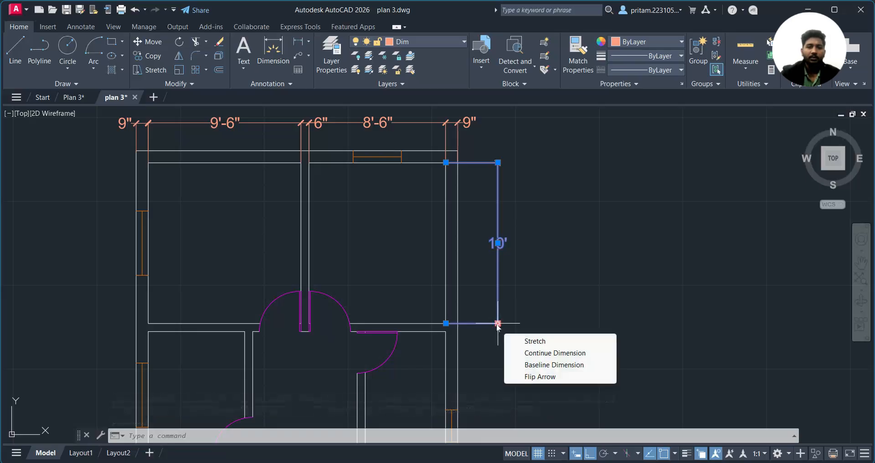
{"action": "left_click", "coordinate": [543, 354]}
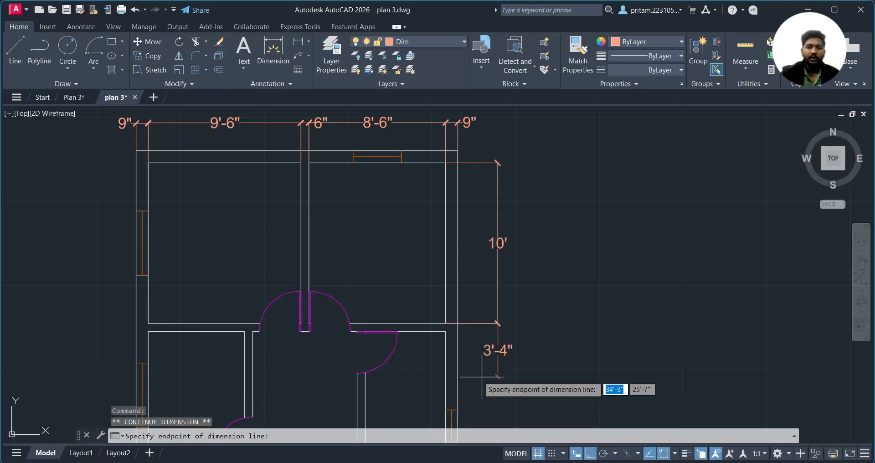
{"action": "left_click", "coordinate": [446, 332]}
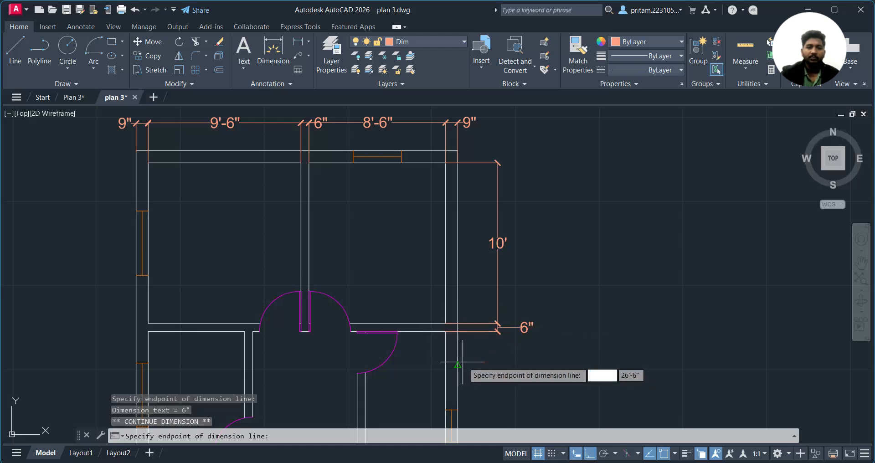
Continue the vertical chain through the middle-right room, the next partition and the lower-right room to the bottom exterior wall's outer face
{"action": "middle_click_drag", "start_coordinate": [408, 360], "coordinate": [475, 156]}
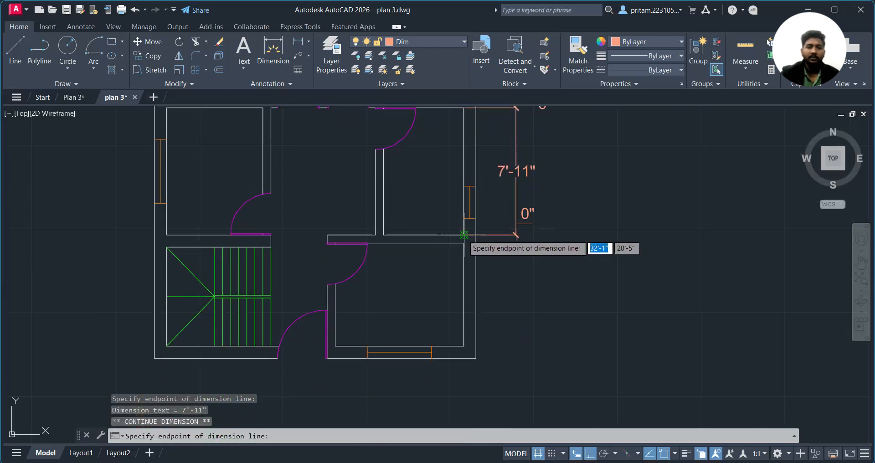
{"action": "left_click", "coordinate": [469, 345]}
{"action": "left_click", "coordinate": [474, 358]}
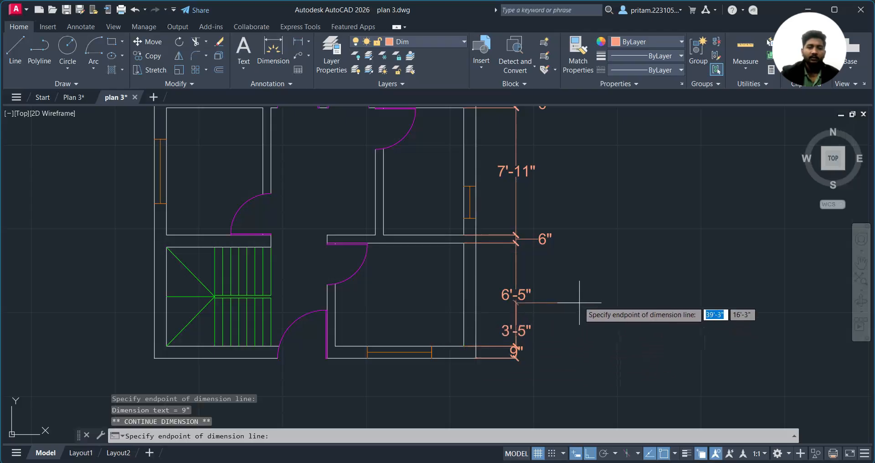
{"action": "key", "text": "Escape"}
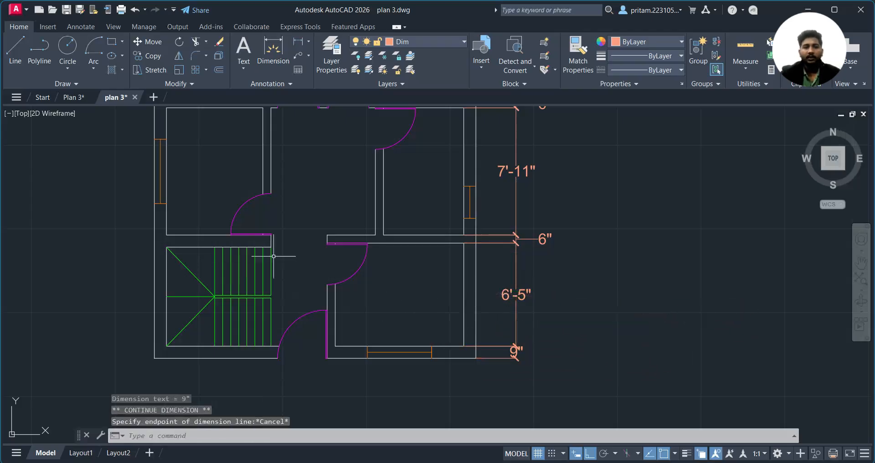
{"action": "scroll", "coordinate": [283, 262], "scroll_direction": "down", "scroll_amount": 4}
{"action": "middle_click_drag", "start_coordinate": [367, 150], "coordinate": [399, 185]}
{"action": "key", "text": "Escape"}
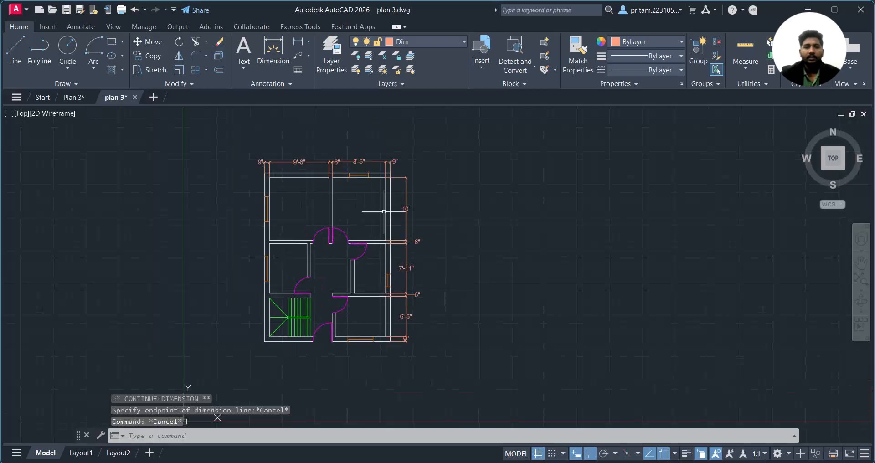
Examine the stair area, the bottom wall and the overall plan for parts that still need dimensions
{"action": "scroll", "coordinate": [291, 301], "scroll_direction": "up", "scroll_amount": 4}
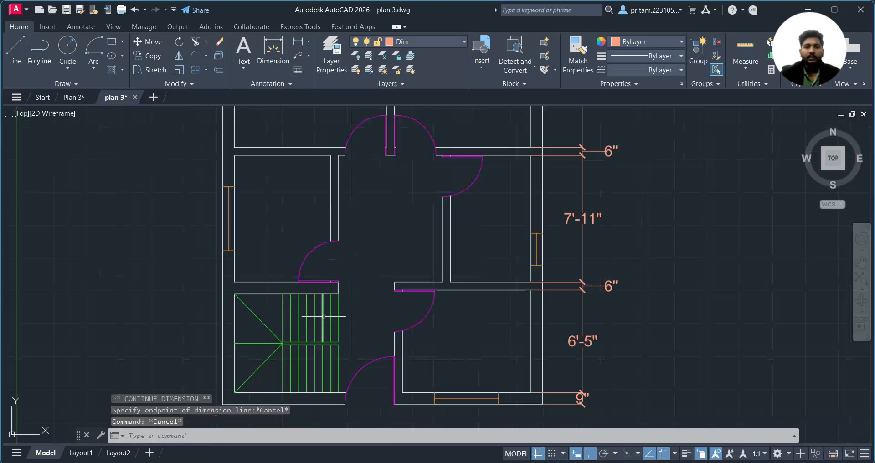
{"action": "scroll", "coordinate": [400, 280], "scroll_direction": "down", "scroll_amount": 1}
{"action": "scroll", "coordinate": [274, 248], "scroll_direction": "up", "scroll_amount": 2}
{"action": "scroll", "coordinate": [318, 267], "scroll_direction": "down", "scroll_amount": 4}
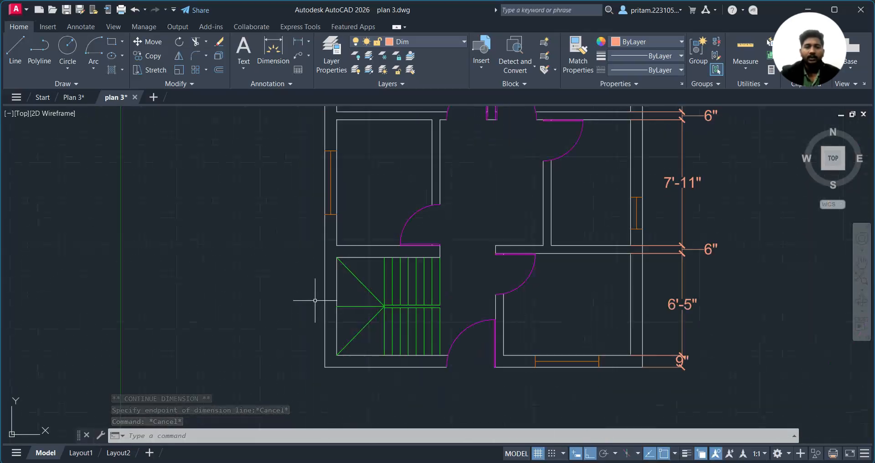
{"action": "middle_click_drag", "start_coordinate": [315, 300], "coordinate": [329, 283]}
{"action": "middle_click_drag", "start_coordinate": [414, 205], "coordinate": [395, 291]}
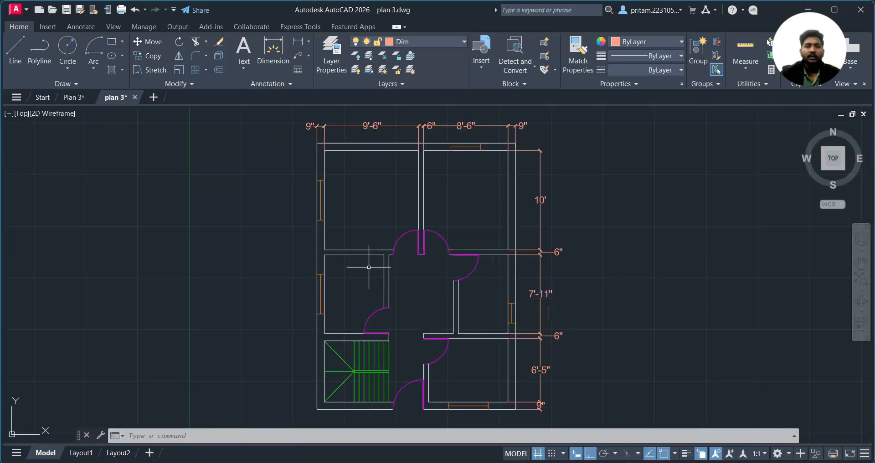
{"action": "middle_click_drag", "start_coordinate": [402, 315], "coordinate": [451, 281]}
{"action": "scroll", "coordinate": [404, 291], "scroll_direction": "up", "scroll_amount": 2}
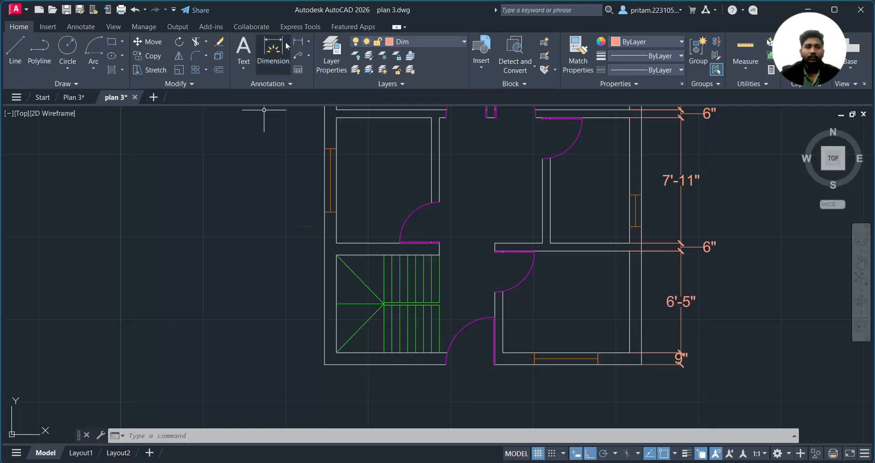
Add a linear dimension for the staircase's width below the bottom exterior wall, and select that dimension
{"action": "left_click", "coordinate": [273, 49]}
{"action": "middle_click_drag", "start_coordinate": [377, 387], "coordinate": [373, 311]}
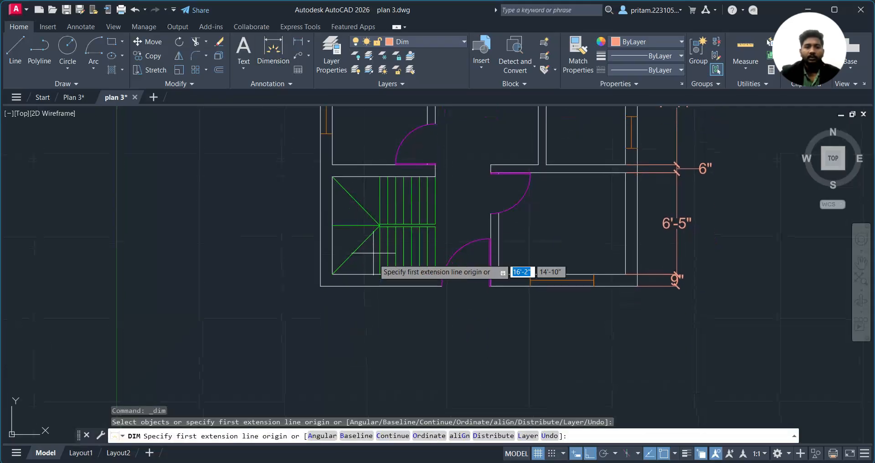
{"action": "left_click", "coordinate": [332, 274]}
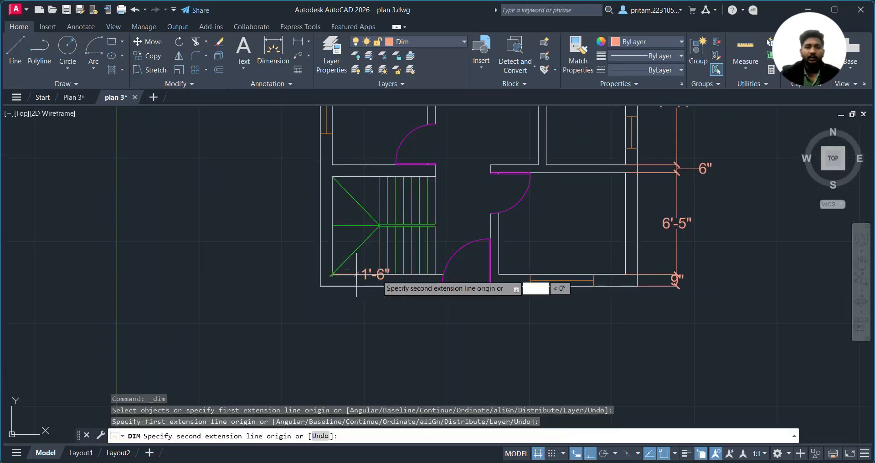
{"action": "left_click", "coordinate": [435, 274]}
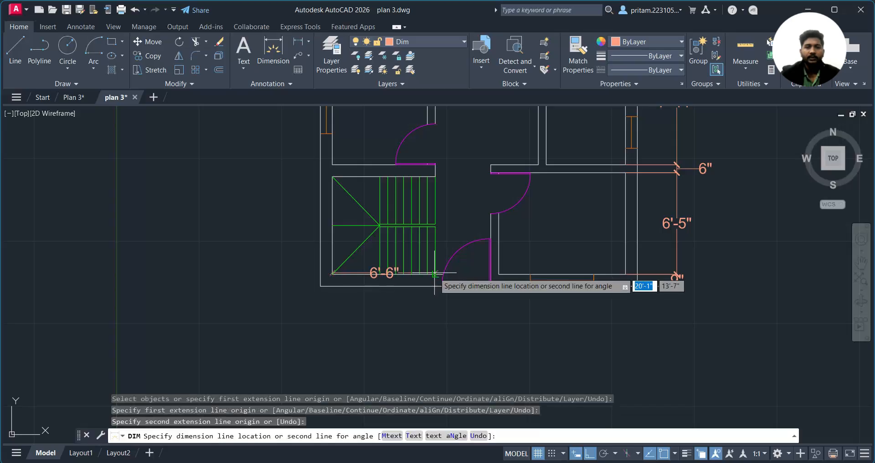
{"action": "left_click", "coordinate": [437, 314]}
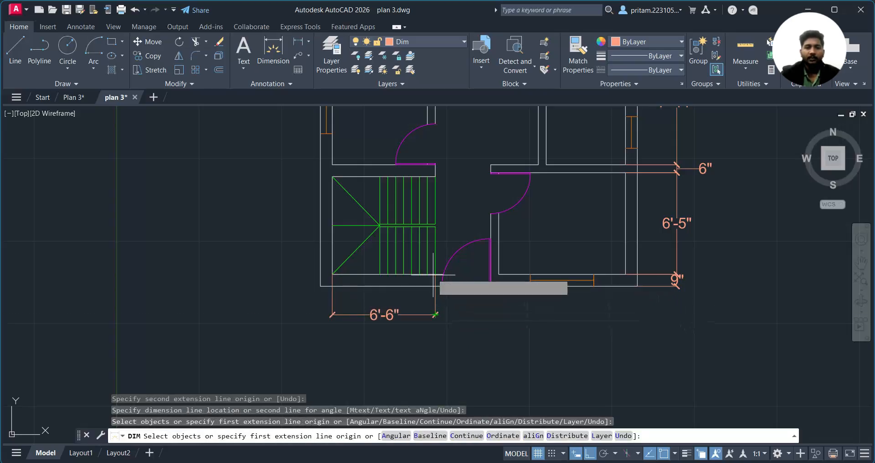
{"action": "key", "text": "Return"}
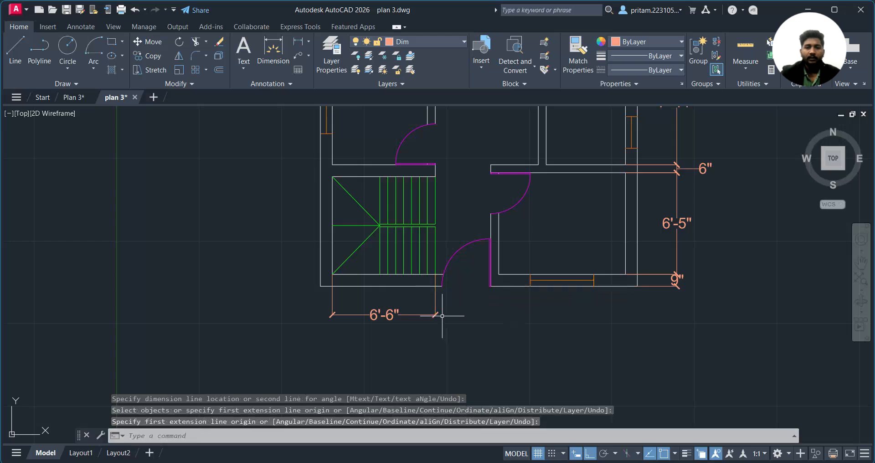
{"action": "left_click", "coordinate": [433, 303]}
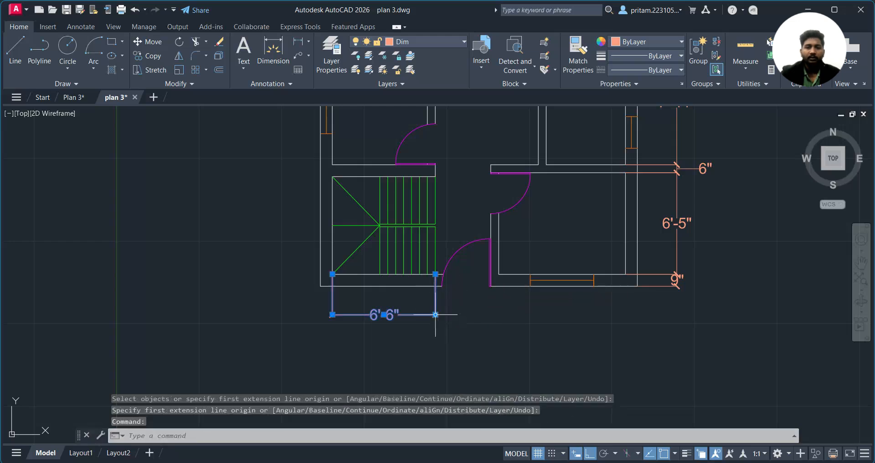
Use Continue Dimension from the staircase's width dimension to dimension the entrance opening and the thickness of the partition beside it
{"action": "mouse_move", "coordinate": [436, 315]}
{"action": "left_click", "coordinate": [466, 345]}
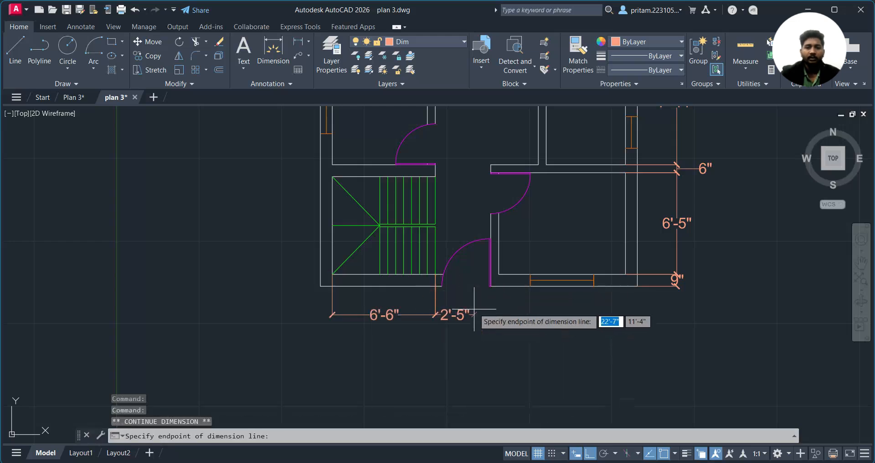
{"action": "scroll", "coordinate": [480, 283], "scroll_direction": "up", "scroll_amount": 5}
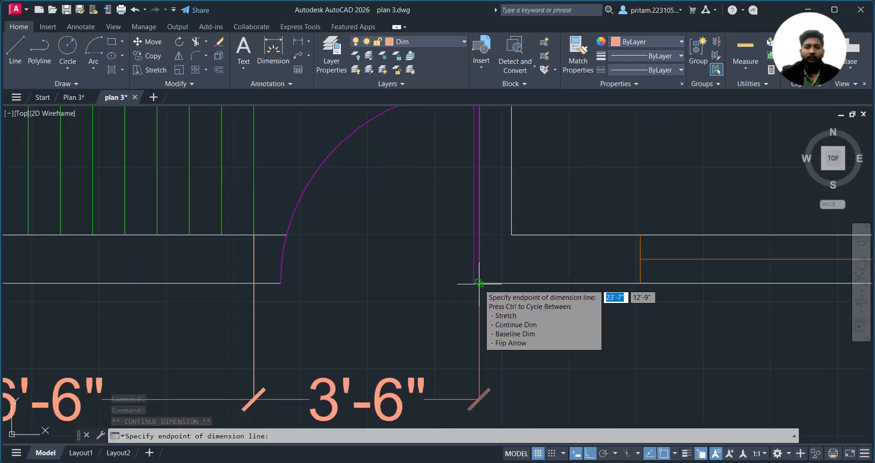
{"action": "left_click", "coordinate": [480, 283]}
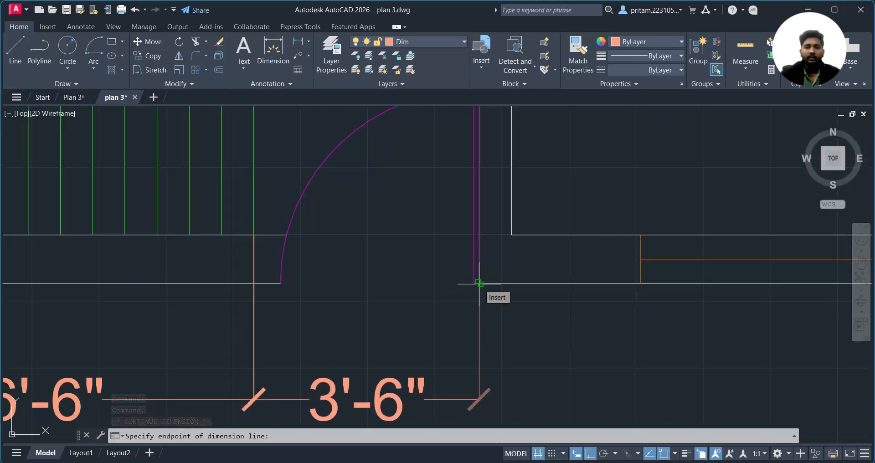
{"action": "left_click", "coordinate": [512, 235]}
Continue the bottom dimension chain across the lower-right room's width to the inner face of the exterior wall
{"action": "scroll", "coordinate": [558, 296], "scroll_direction": "down", "scroll_amount": 4}
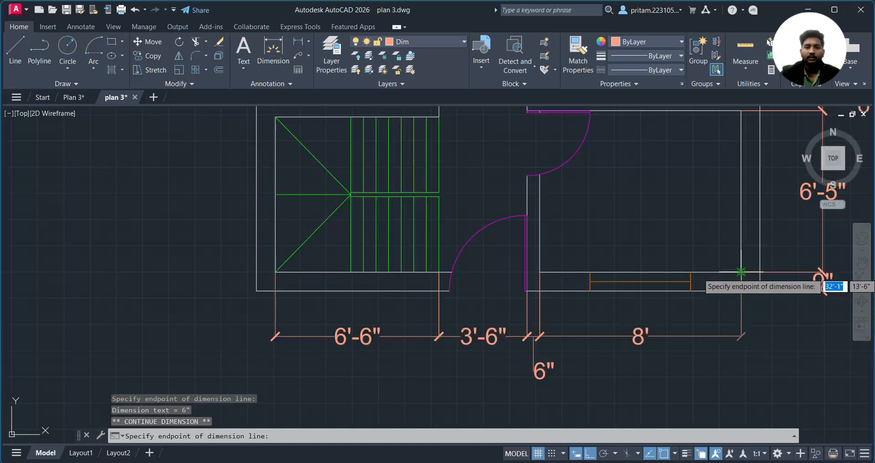
{"action": "left_click", "coordinate": [741, 272]}
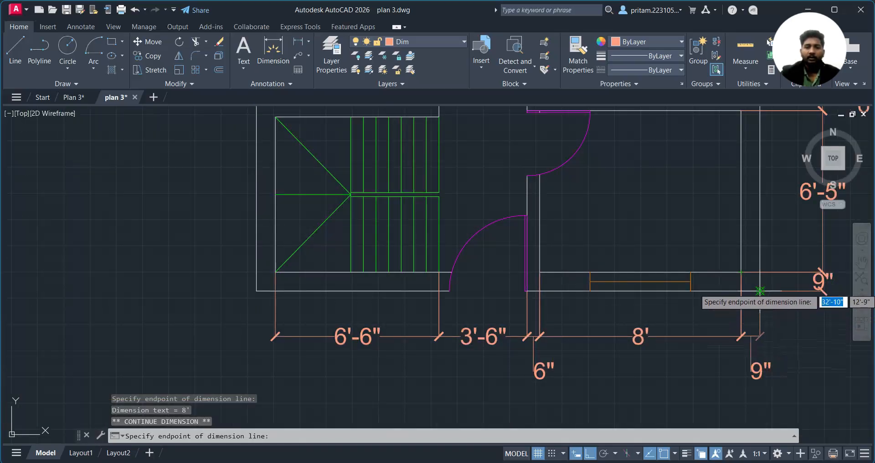
{"action": "key", "text": "Escape"}
Add a vertical linear dimension for the staircase's depth outside the plan's left exterior wall
{"action": "left_click", "coordinate": [276, 321]}
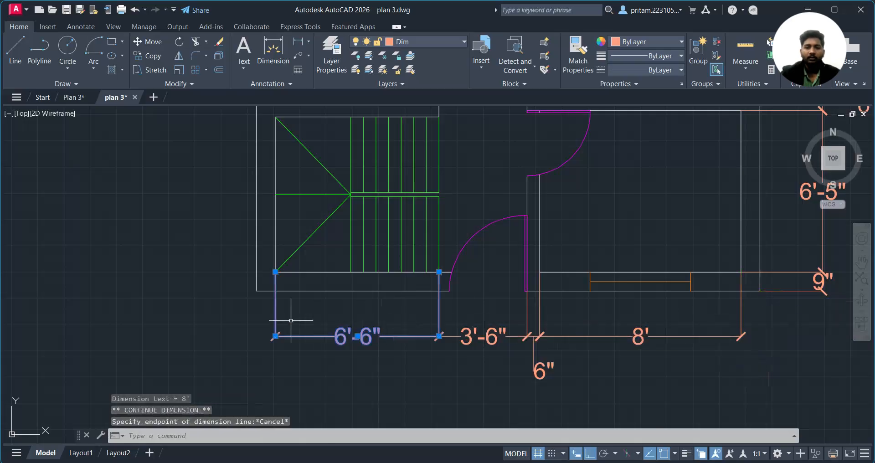
{"action": "scroll", "coordinate": [233, 310], "scroll_direction": "down", "scroll_amount": 2}
{"action": "mouse_move", "coordinate": [234, 311]}
{"action": "middle_mouse_down"}
{"action": "mouse_move", "coordinate": [250, 336]}
{"action": "mouse_move", "coordinate": [383, 347]}
{"action": "middle_mouse_up"}
{"action": "scroll", "coordinate": [384, 318], "scroll_direction": "up", "scroll_amount": 2}
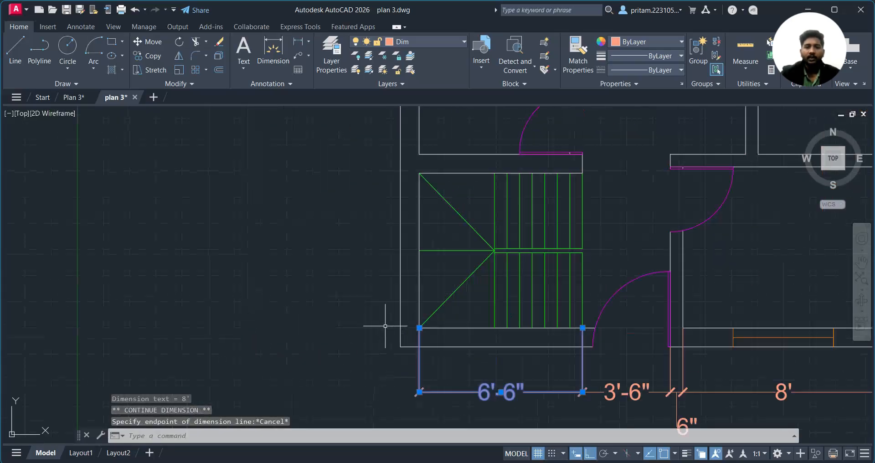
{"action": "middle_click_drag", "start_coordinate": [385, 318], "coordinate": [500, 341]}
{"action": "left_click", "coordinate": [273, 49]}
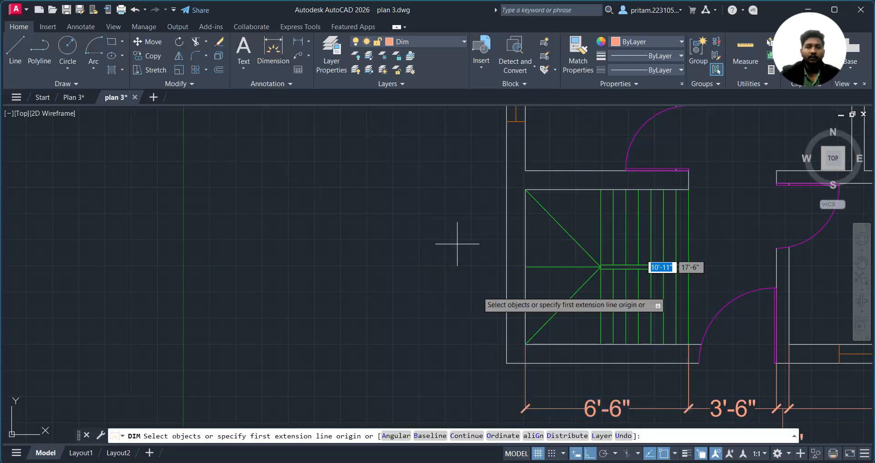
{"action": "left_click", "coordinate": [526, 344]}
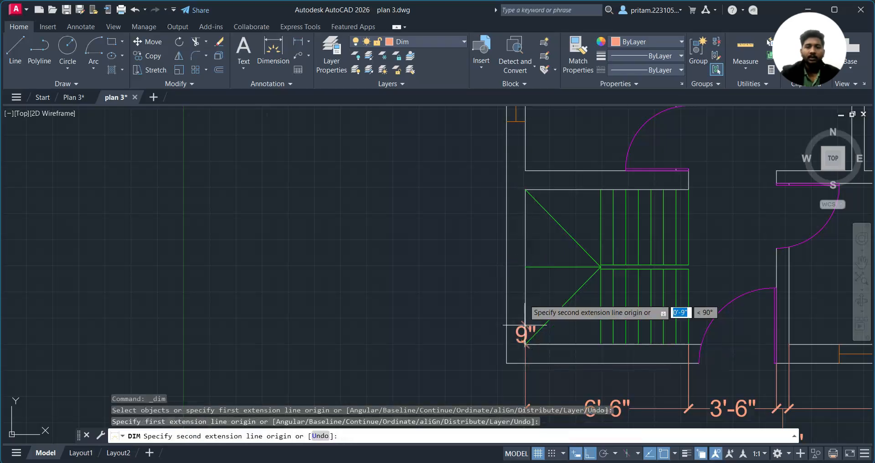
{"action": "left_click", "coordinate": [525, 189]}
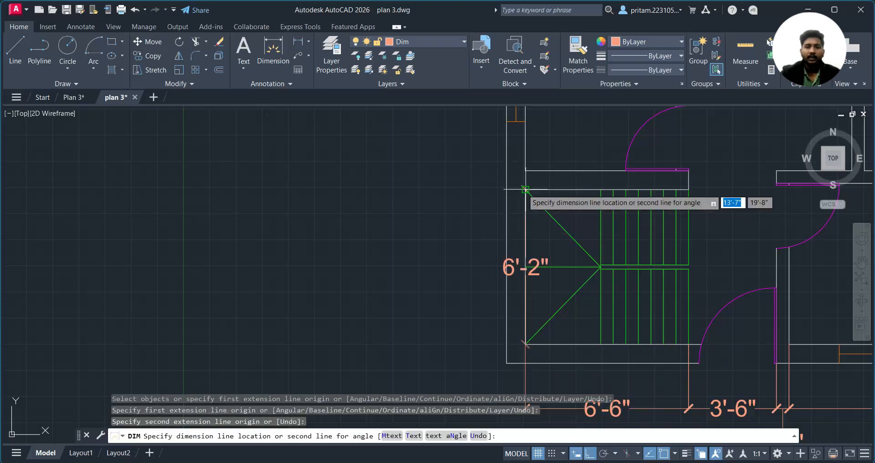
{"action": "left_click", "coordinate": [440, 269]}
{"action": "key", "text": "Return"}
Dimension the middle-left room's depth outside the left exterior wall, aligned with the staircase's depth dimension
{"action": "scroll", "coordinate": [469, 276], "scroll_direction": "down", "scroll_amount": 3}
{"action": "scroll", "coordinate": [479, 259], "scroll_direction": "up", "scroll_amount": 3}
{"action": "middle_click_drag", "start_coordinate": [479, 250], "coordinate": [474, 263]}
{"action": "scroll", "coordinate": [475, 263], "scroll_direction": "down", "scroll_amount": 3}
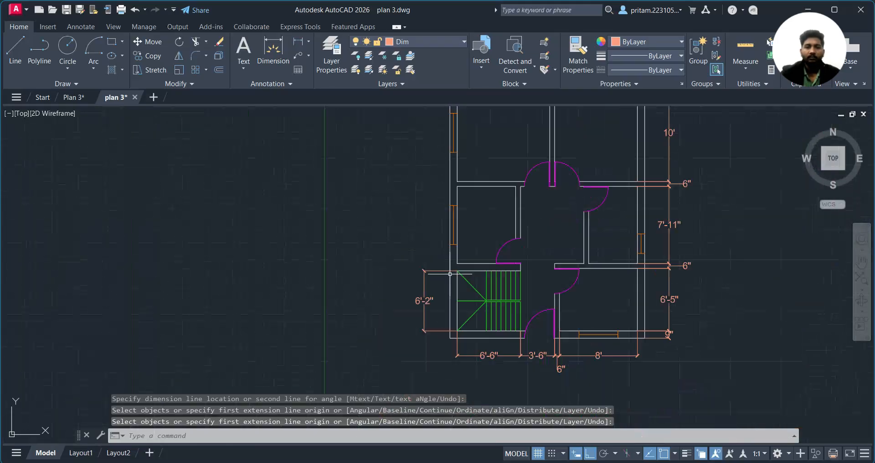
{"action": "scroll", "coordinate": [474, 237], "scroll_direction": "up", "scroll_amount": 2}
{"action": "scroll", "coordinate": [469, 237], "scroll_direction": "up", "scroll_amount": 2}
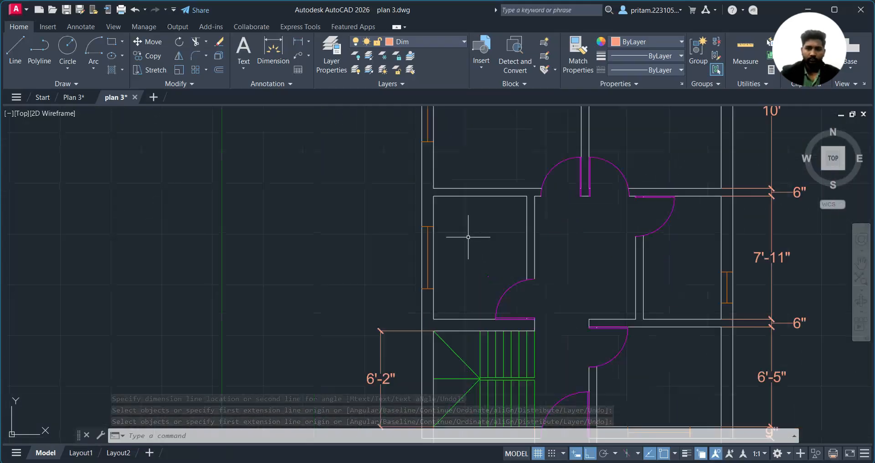
{"action": "key", "text": "Return"}
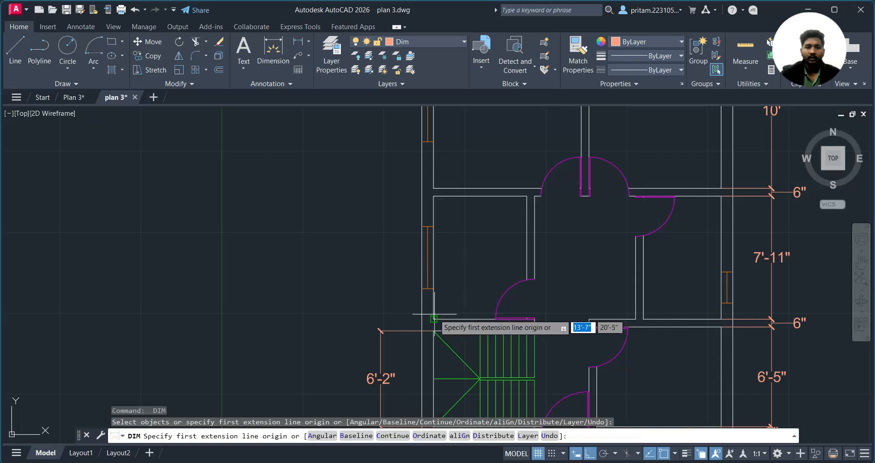
{"action": "left_click", "coordinate": [433, 319]}
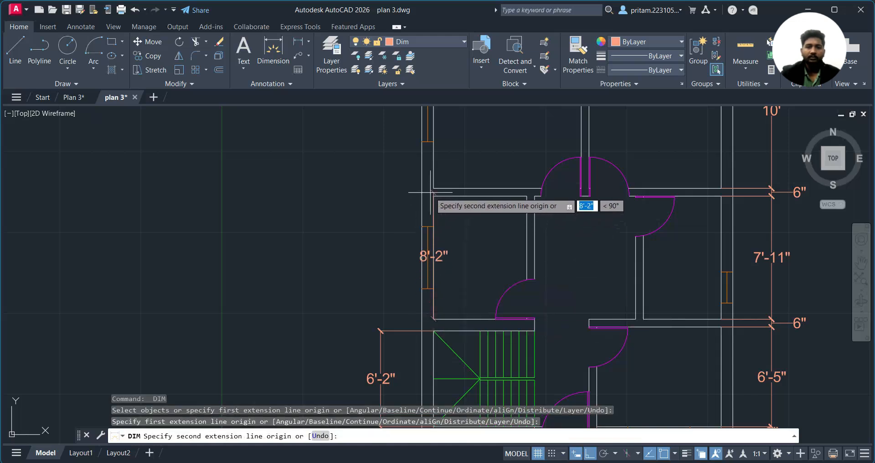
{"action": "left_click", "coordinate": [422, 193]}
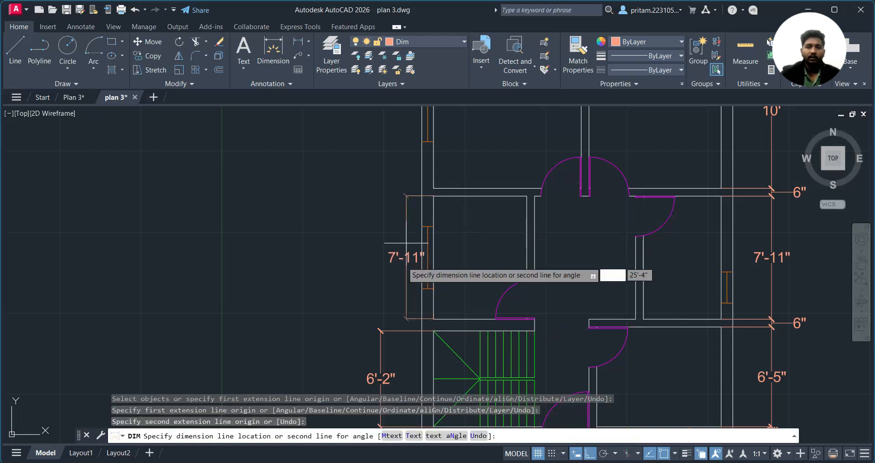
{"action": "left_click", "coordinate": [381, 345]}
{"action": "key", "text": "Escape"}
Delete the middle-left room's depth dimension outside the left exterior wall
{"action": "middle_click_drag", "start_coordinate": [387, 254], "coordinate": [343, 282]}
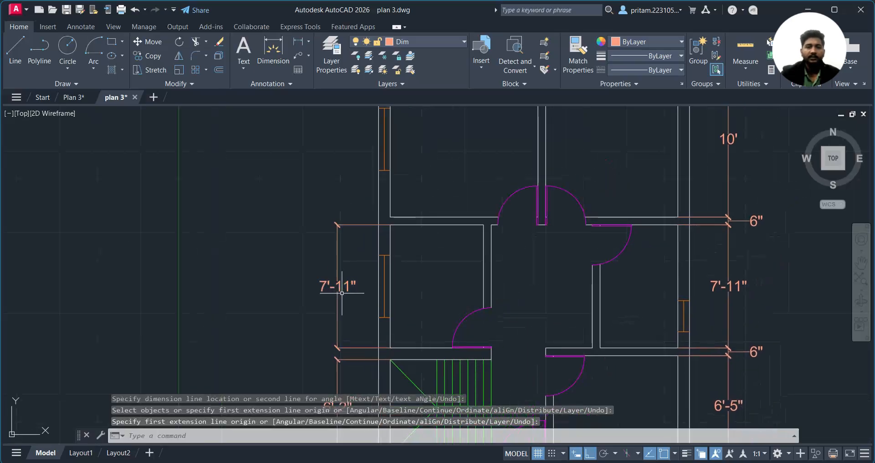
{"action": "scroll", "coordinate": [389, 295], "scroll_direction": "down", "scroll_amount": 2}
{"action": "scroll", "coordinate": [595, 282], "scroll_direction": "up", "scroll_amount": 2}
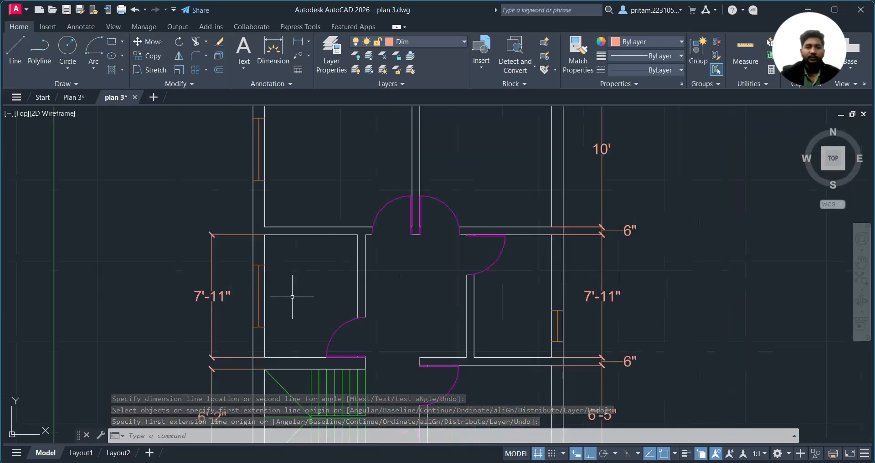
{"action": "left_click", "coordinate": [232, 272]}
{"action": "left_click", "coordinate": [192, 308]}
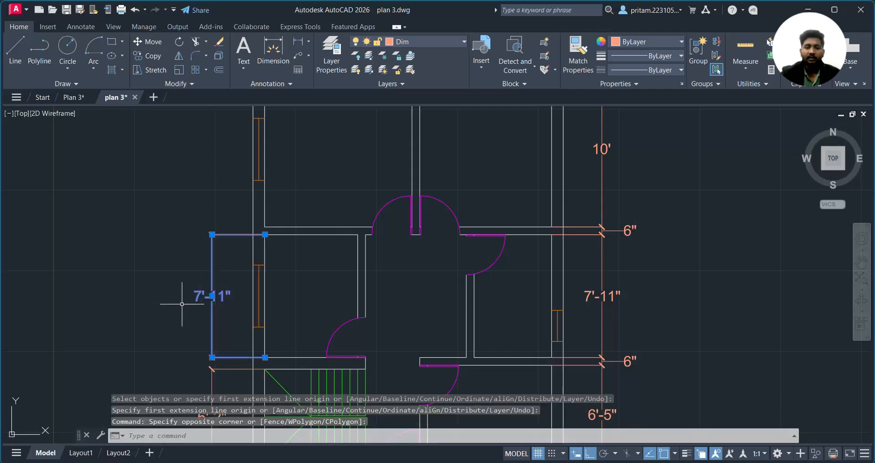
{"action": "key", "text": "Delete"}
Add a horizontal linear dimension for the middle-left room's width, placed inside the room just below its upper wall
{"action": "scroll", "coordinate": [184, 301], "scroll_direction": "down", "scroll_amount": 2}
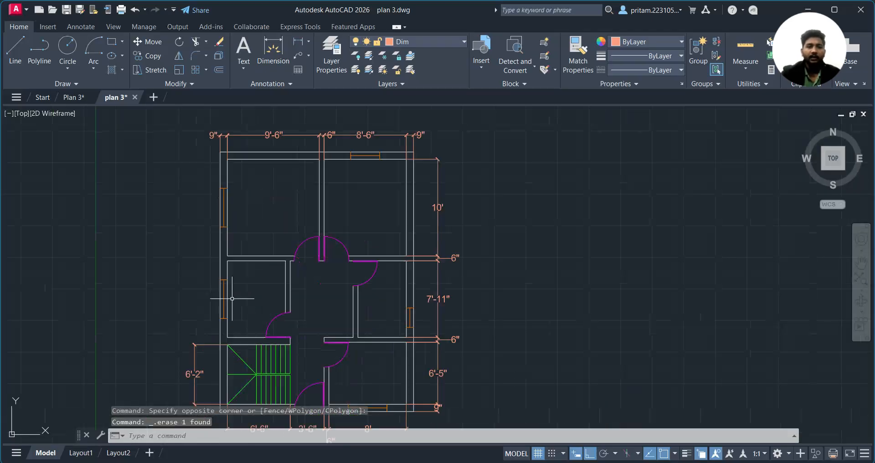
{"action": "scroll", "coordinate": [268, 355], "scroll_direction": "up", "scroll_amount": 2}
{"action": "middle_click_drag", "start_coordinate": [260, 327], "coordinate": [318, 327]}
{"action": "scroll", "coordinate": [304, 314], "scroll_direction": "up", "scroll_amount": 2}
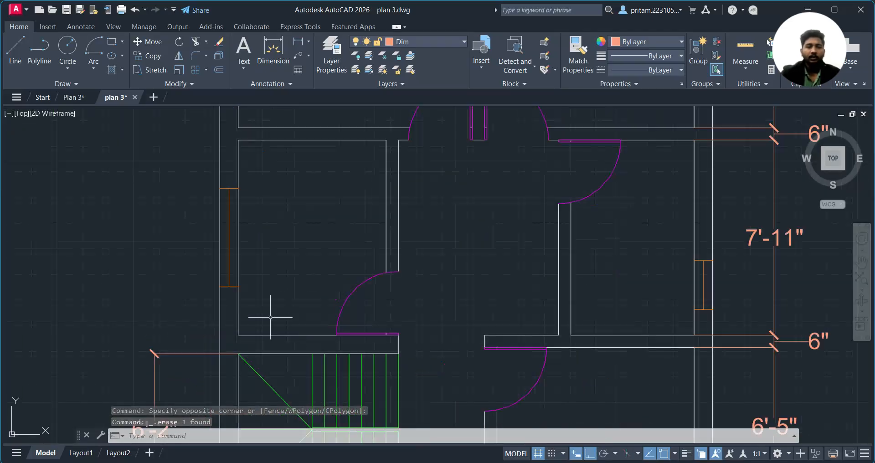
{"action": "key", "text": "Delete"}
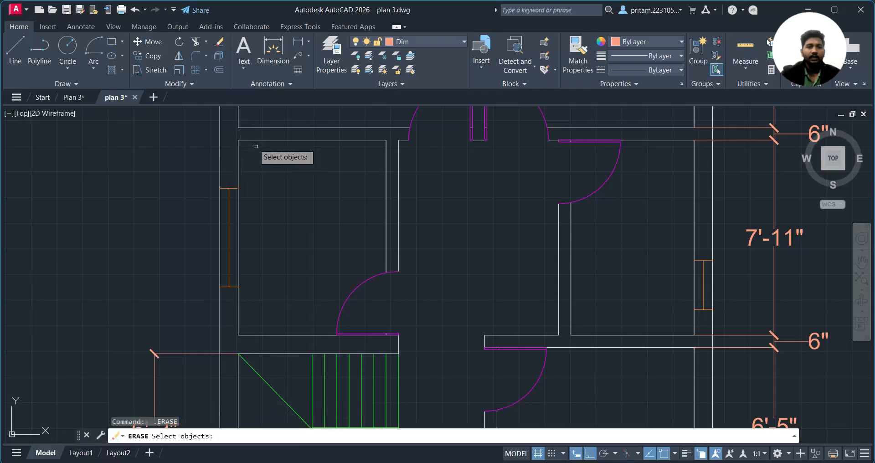
{"action": "key", "text": "Escape"}
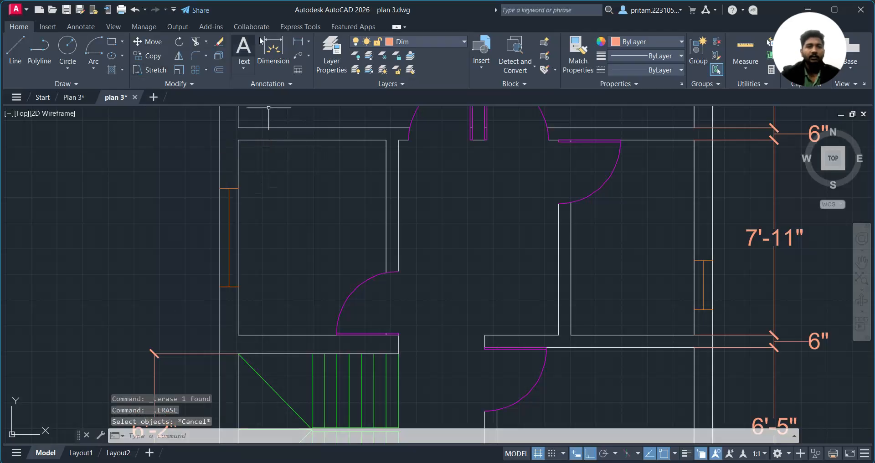
{"action": "left_click", "coordinate": [273, 51]}
{"action": "left_click", "coordinate": [238, 140]}
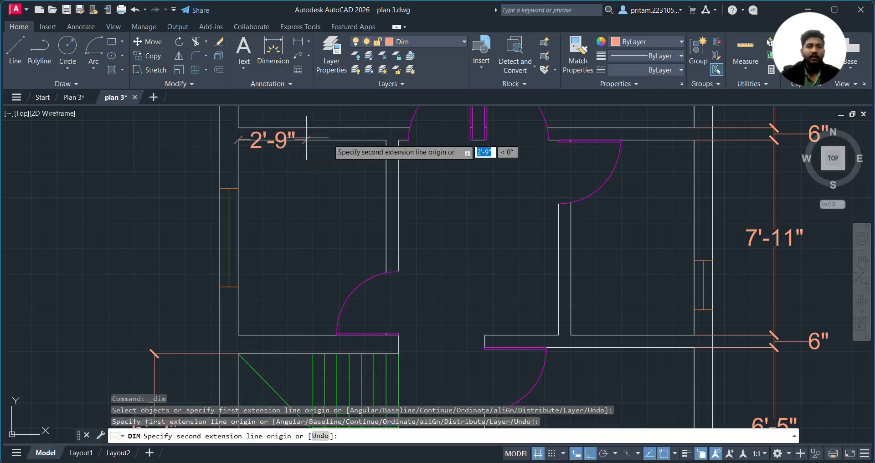
{"action": "left_click", "coordinate": [386, 140]}
{"action": "left_click", "coordinate": [388, 168]}
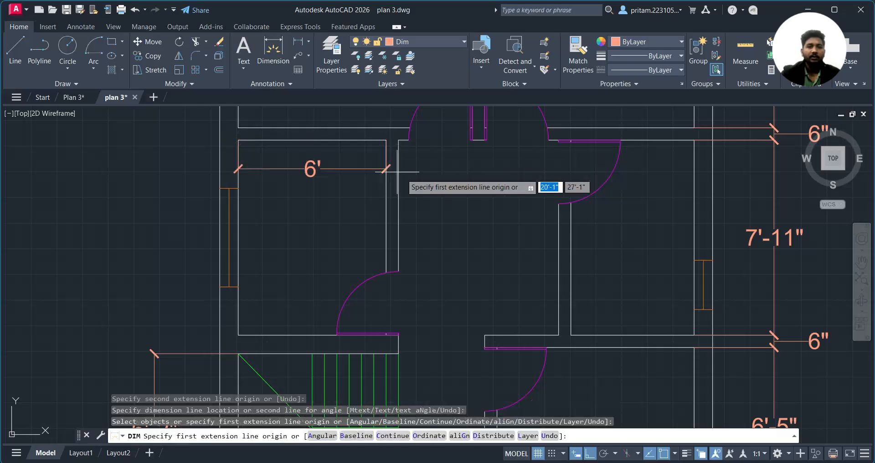
{"action": "key", "text": "Return"}
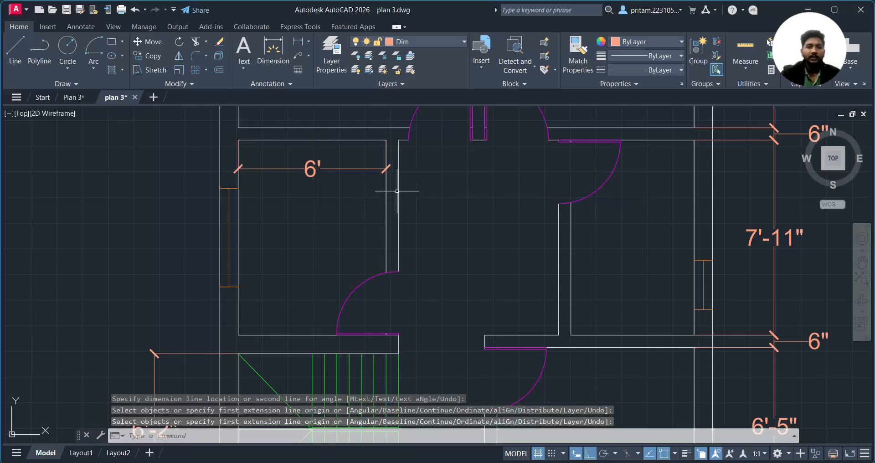
Add a horizontal linear dimension for the middle-right room's width, placed inside the room just above its lower wall
{"action": "key", "text": "Return"}
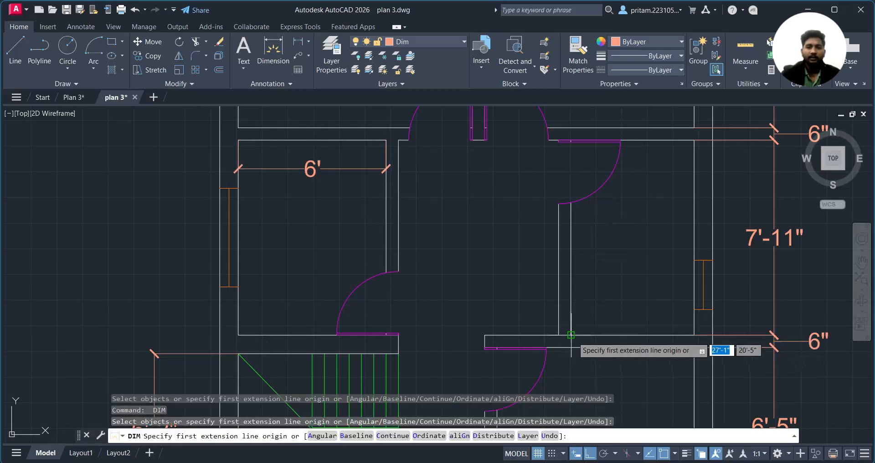
{"action": "left_click", "coordinate": [571, 336]}
{"action": "left_click", "coordinate": [695, 335]}
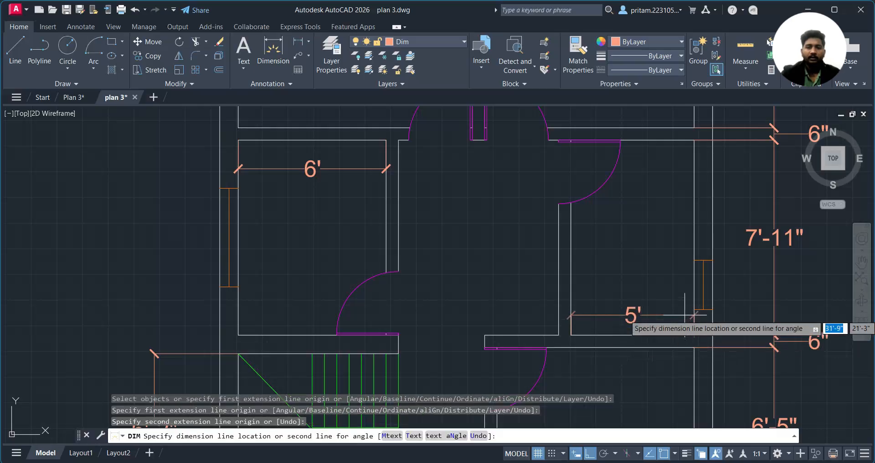
{"action": "left_click", "coordinate": [679, 311]}
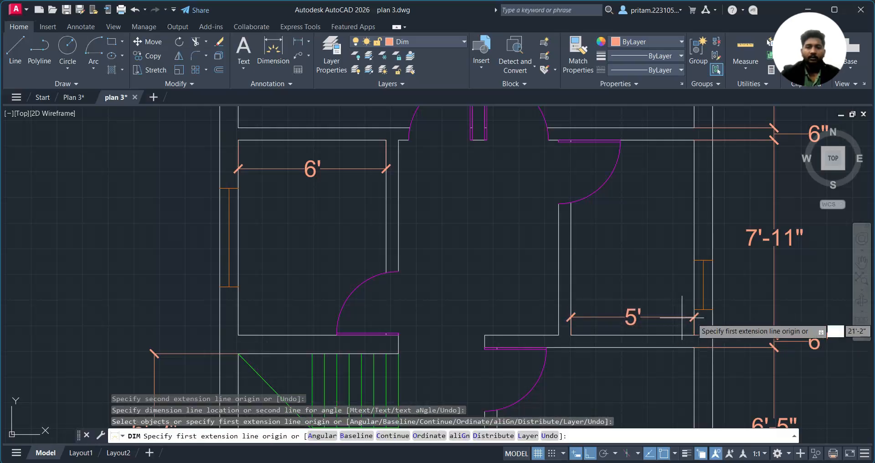
{"action": "key", "text": "Escape"}
Examine the dimensioned plan, including the middle rooms and all outer sides, for missing dimensions
{"action": "scroll", "coordinate": [551, 352], "scroll_direction": "down", "scroll_amount": 4}
{"action": "middle_click_drag", "start_coordinate": [551, 353], "coordinate": [412, 246]}
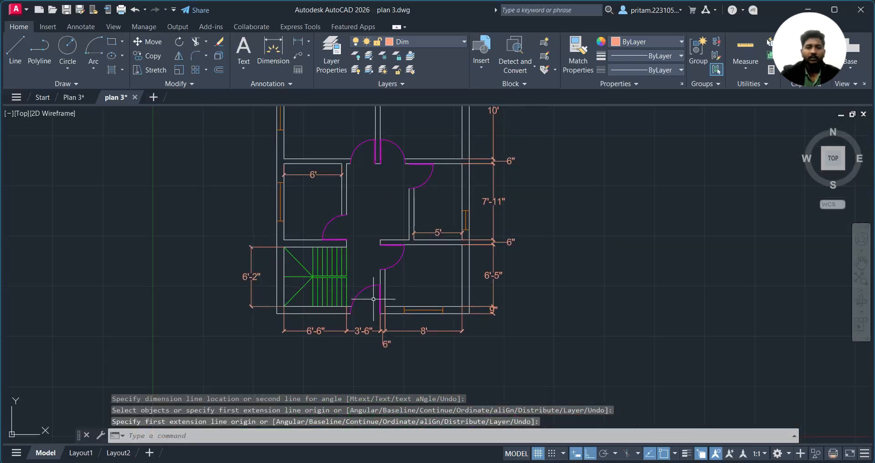
{"action": "middle_click_drag", "start_coordinate": [296, 320], "coordinate": [385, 350]}
{"action": "middle_click_drag", "start_coordinate": [399, 283], "coordinate": [397, 336]}
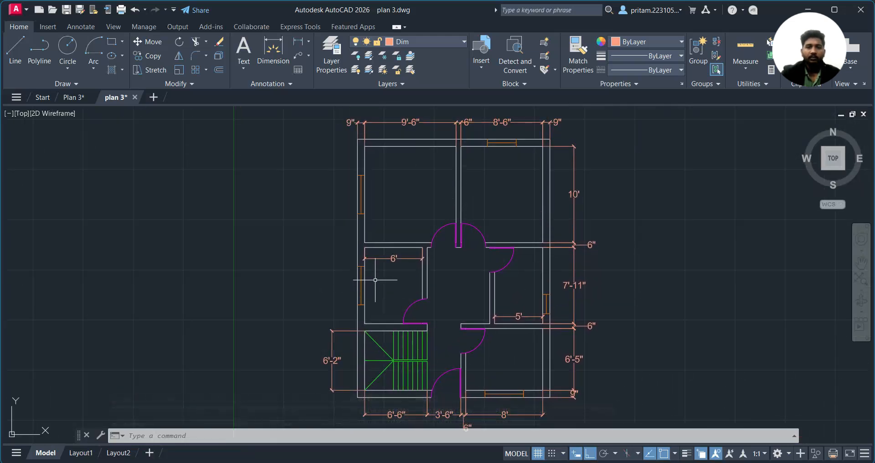
{"action": "scroll", "coordinate": [375, 280], "scroll_direction": "up", "scroll_amount": 2}
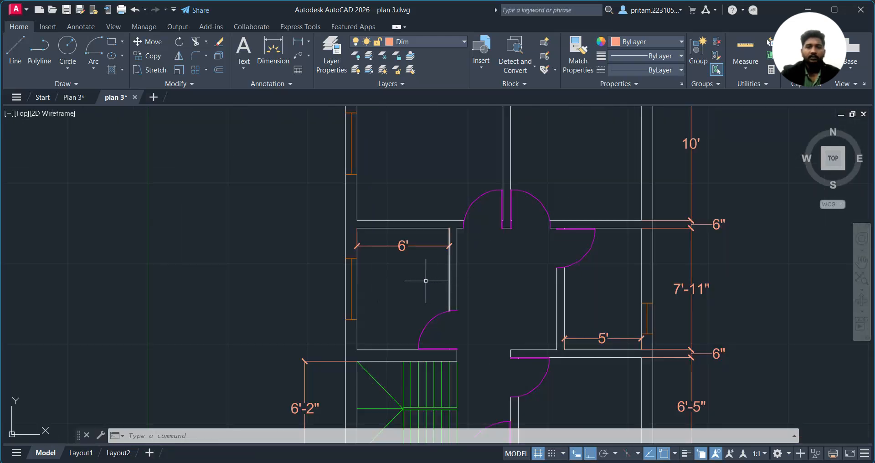
{"action": "scroll", "coordinate": [386, 314], "scroll_direction": "down", "scroll_amount": 4}
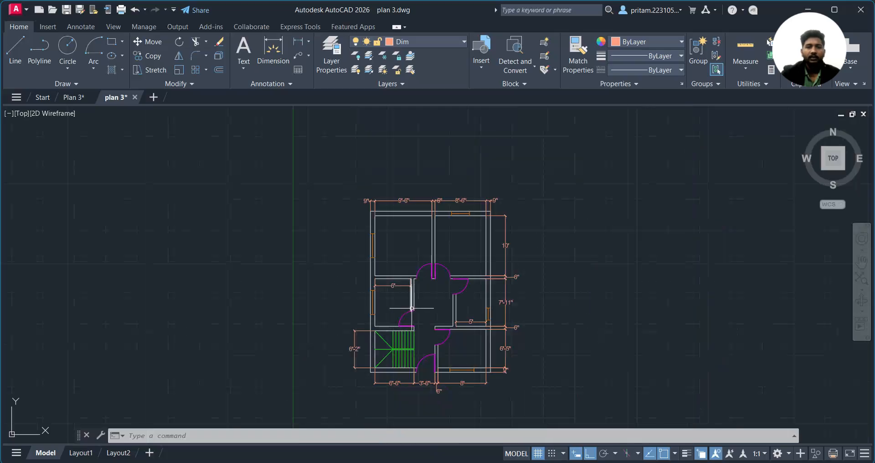
{"action": "scroll", "coordinate": [399, 310], "scroll_direction": "up", "scroll_amount": 2}
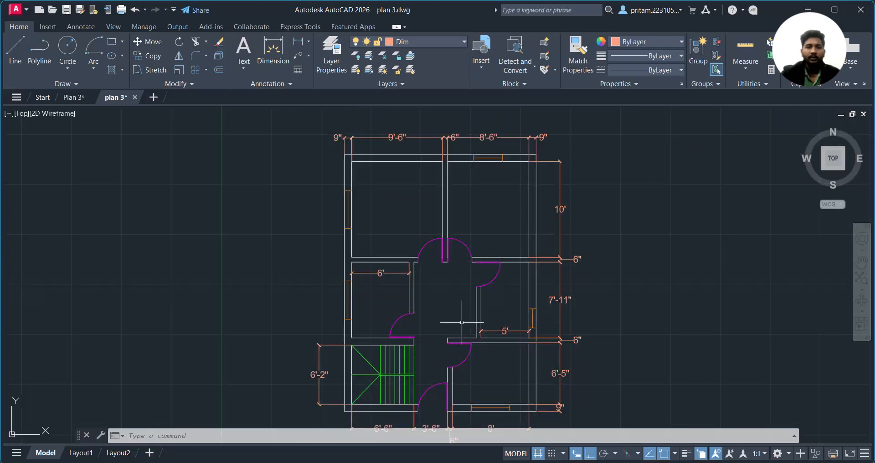
{"action": "middle_click_drag", "start_coordinate": [452, 309], "coordinate": [414, 295]}
{"action": "key", "text": "Escape"}
{"action": "key", "text": "Escape"}
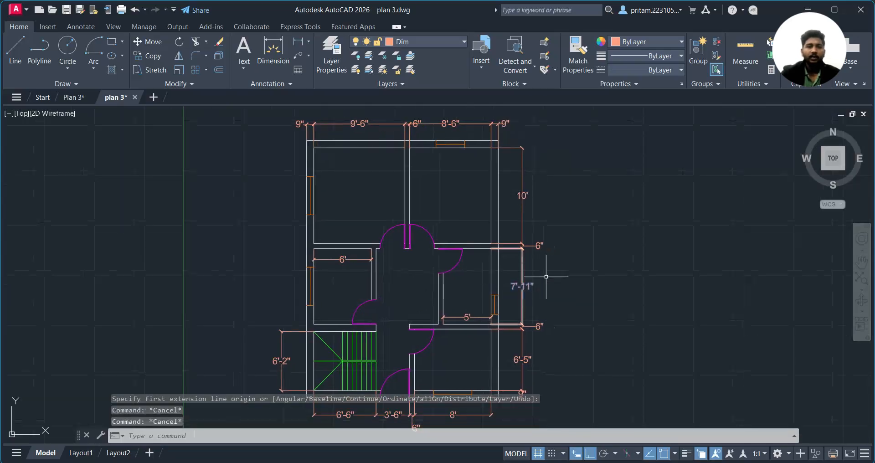
{"action": "left_click", "coordinate": [430, 42]}
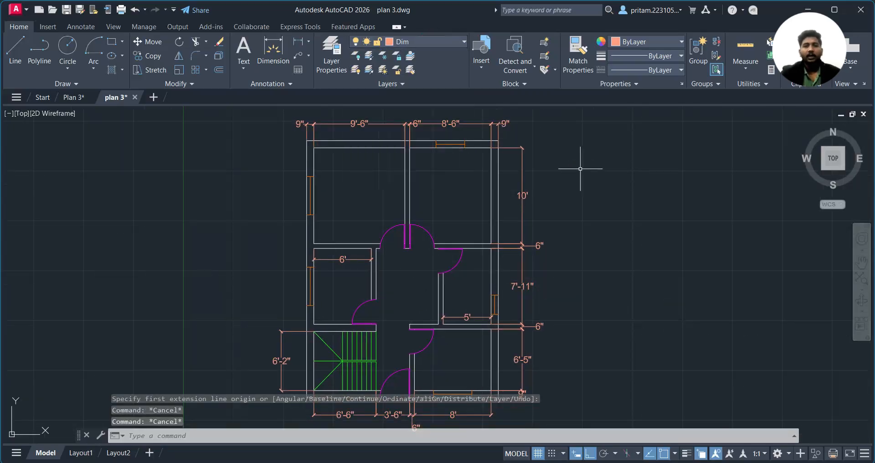
Save the drawing and make Block the current layer
{"action": "key", "text": "ctrl+s"}
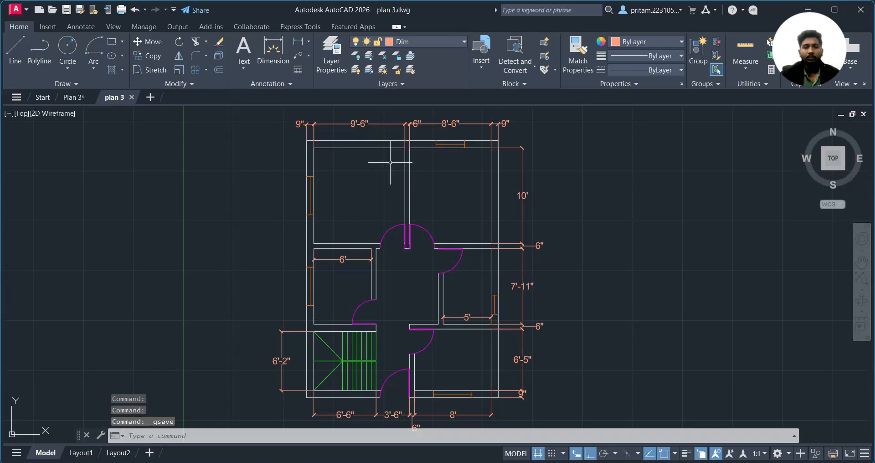
{"action": "left_click", "coordinate": [419, 42]}
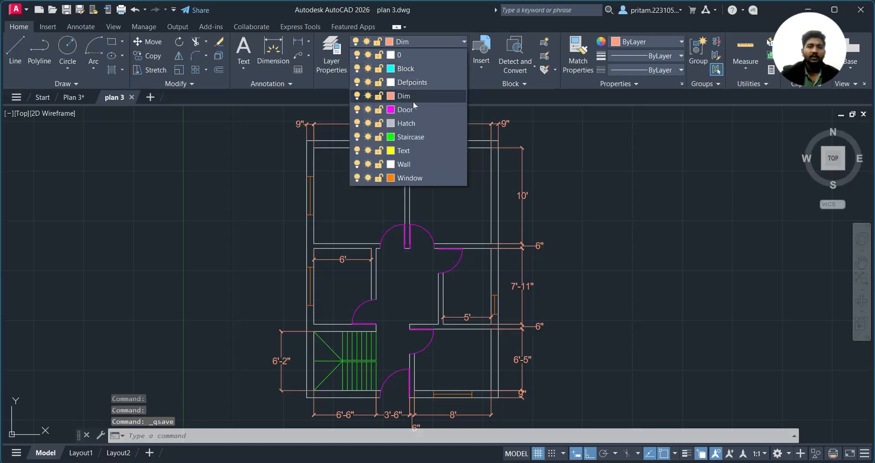
{"action": "left_click", "coordinate": [419, 68]}
{"action": "middle_click_drag", "start_coordinate": [343, 306], "coordinate": [365, 263]}
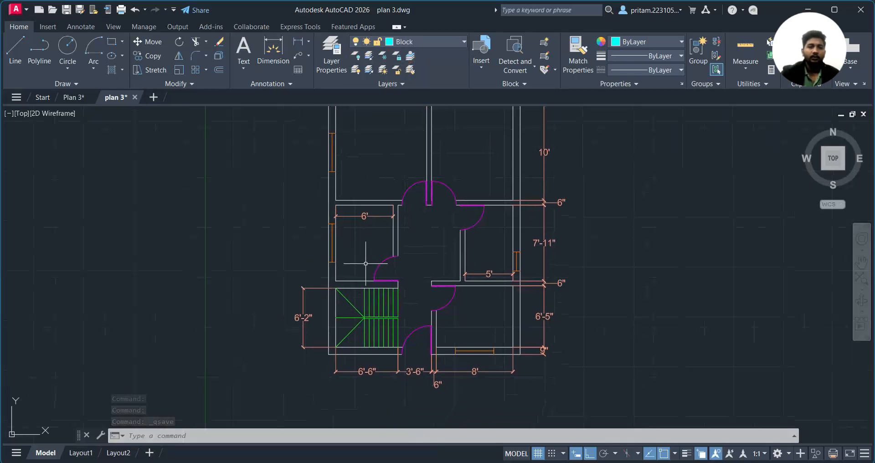
{"action": "key", "text": "Escape"}
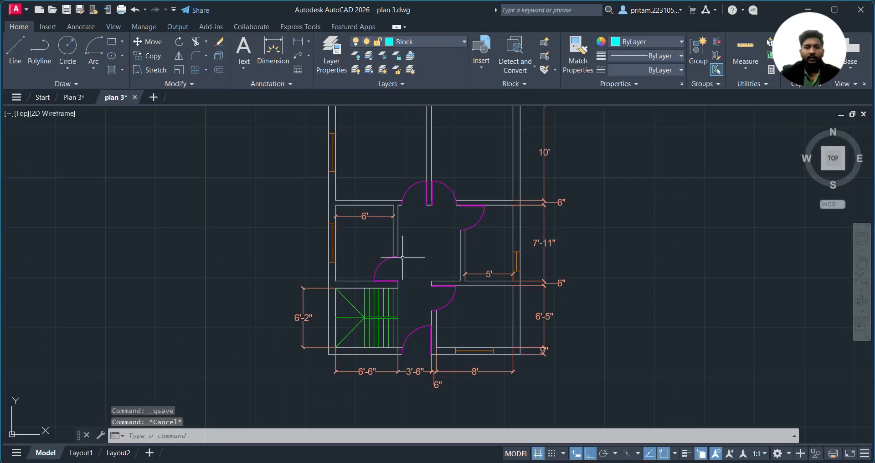
Open DesignCenter and browse the en-us sample DesignCenter folder to the blocks of Home - Space Planner.dwg
{"action": "key", "text": "ctrl+2"}
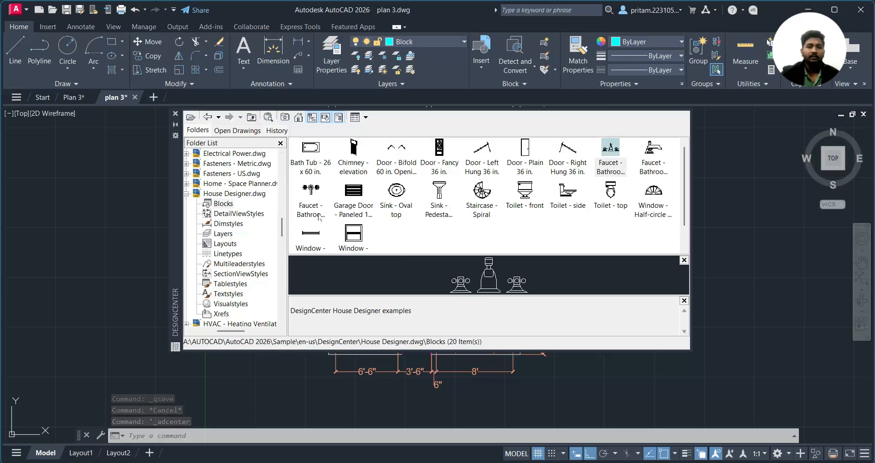
{"action": "left_click", "coordinate": [298, 117]}
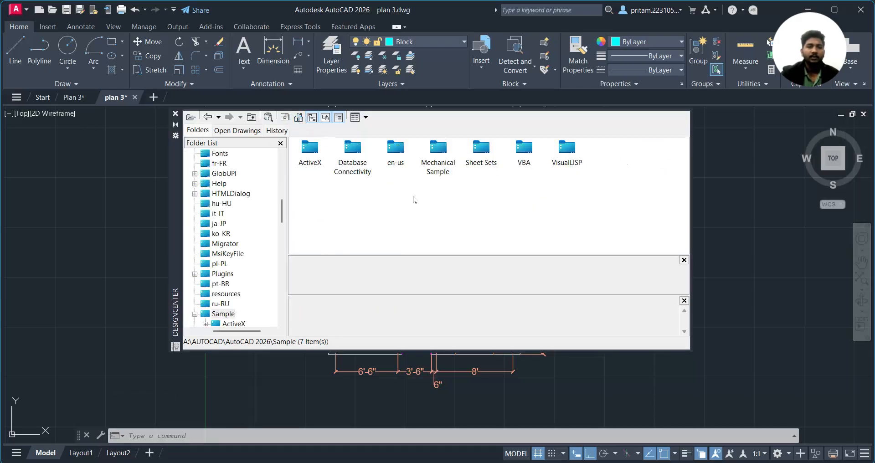
{"action": "double_click", "coordinate": [393, 155]}
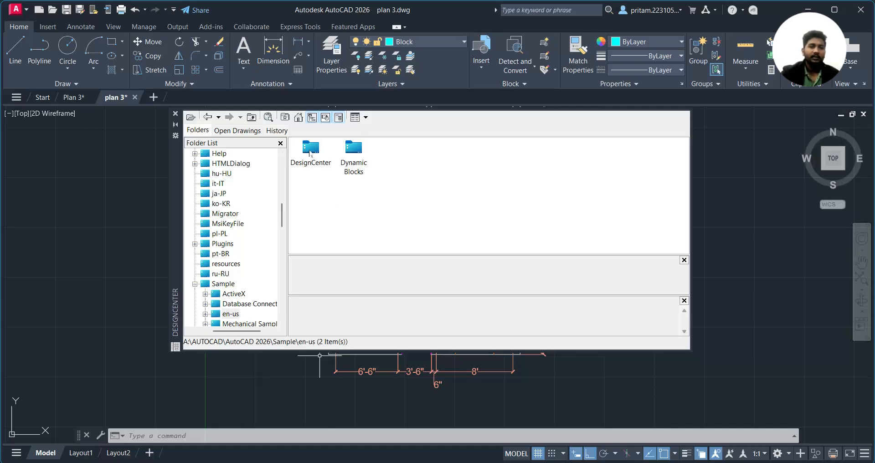
{"action": "left_click", "coordinate": [211, 118]}
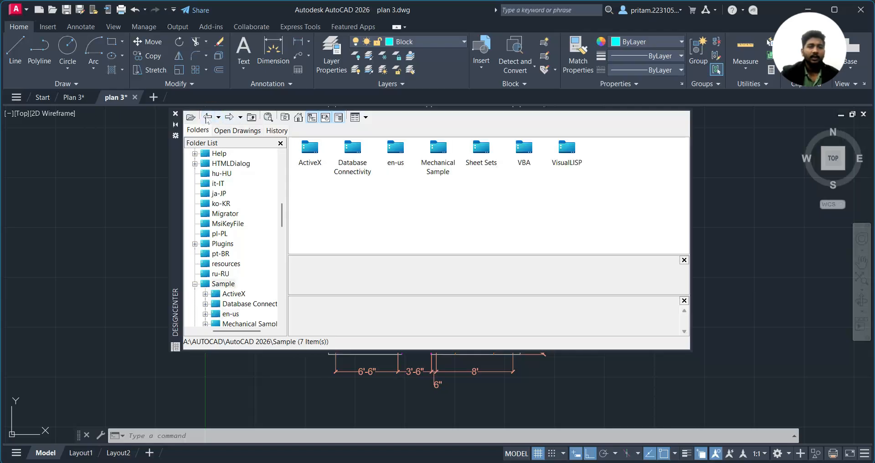
{"action": "left_click", "coordinate": [207, 117]}
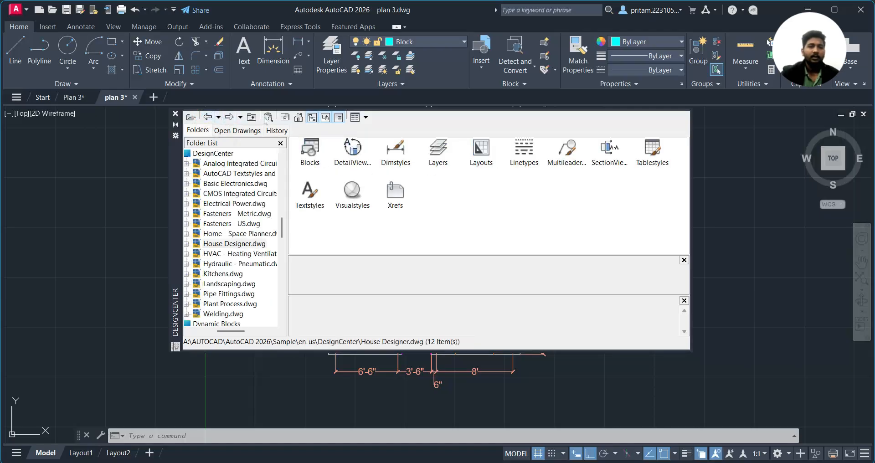
{"action": "left_click", "coordinate": [299, 117]}
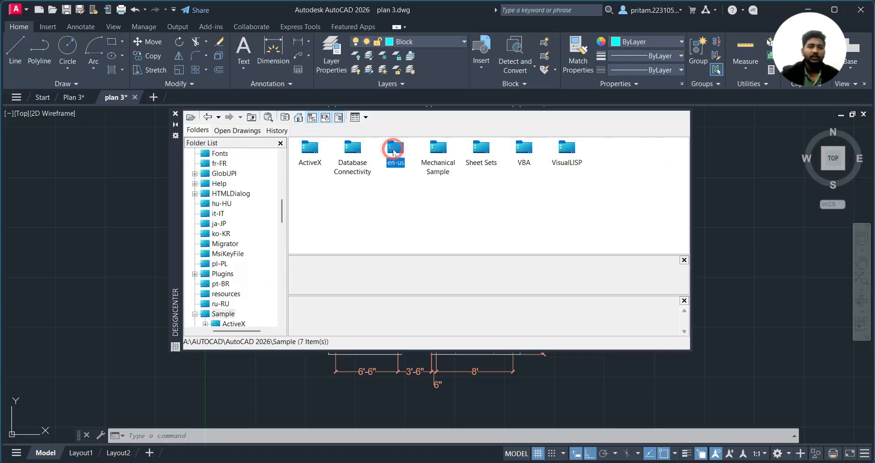
{"action": "double_click", "coordinate": [395, 153]}
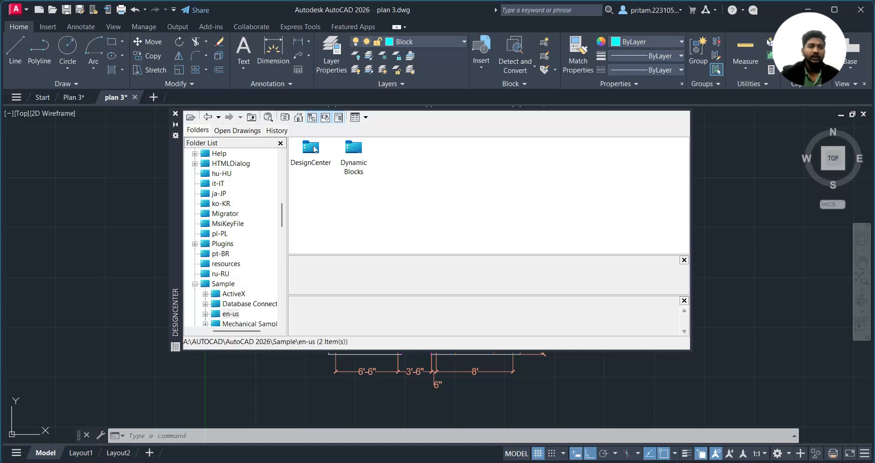
{"action": "double_click", "coordinate": [314, 149]}
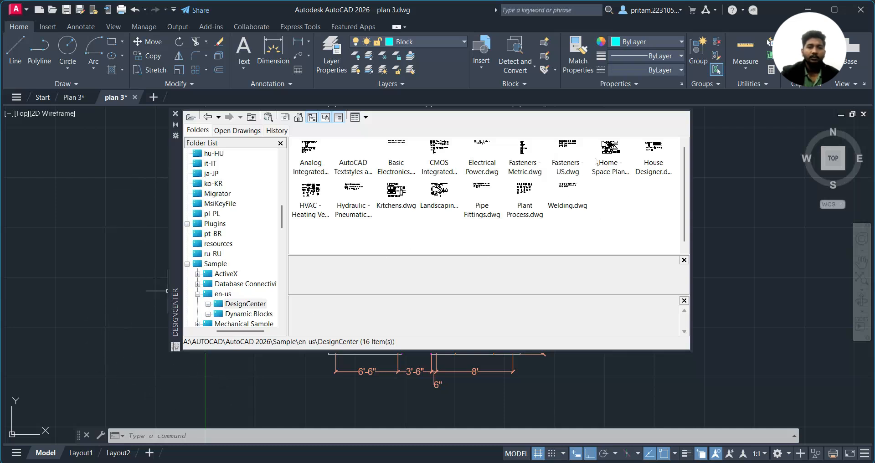
{"action": "double_click", "coordinate": [611, 148]}
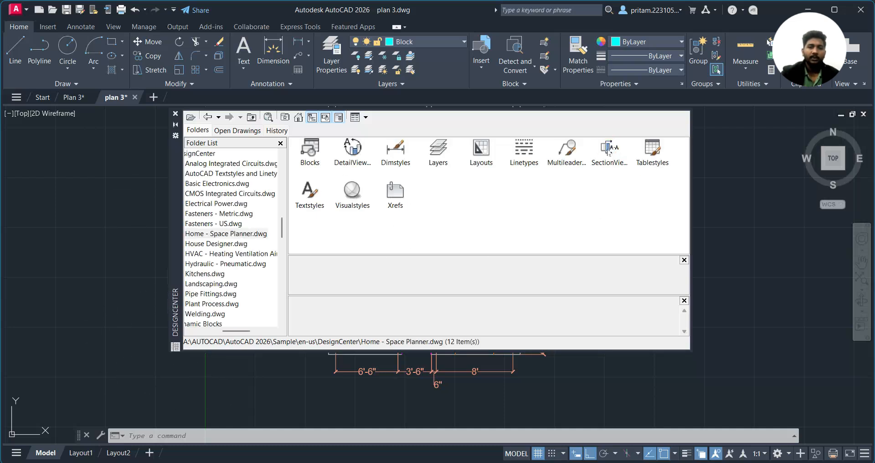
{"action": "double_click", "coordinate": [308, 151]}
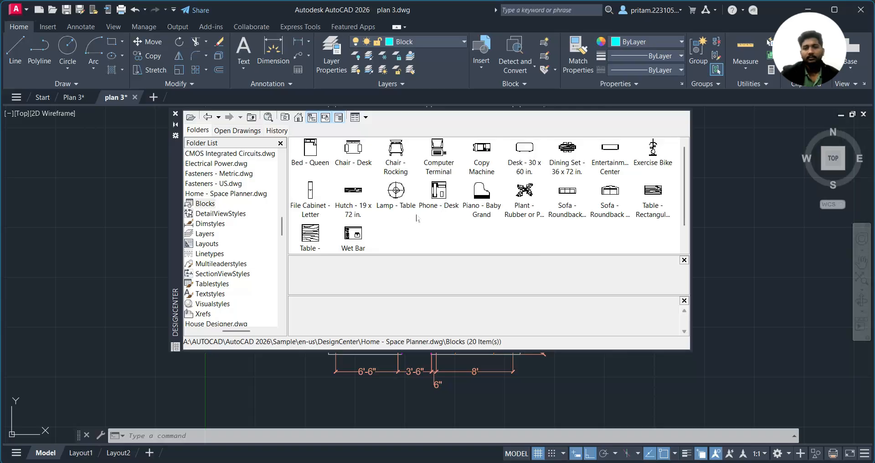
Place the Bed - Queen, Chair - Desk and Lamp - Table blocks in the empty area west of the plan and preview the Dining Set block
{"action": "mouse_move", "coordinate": [319, 154]}
{"action": "left_mouse_down"}
{"action": "mouse_move", "coordinate": [316, 145]}
{"action": "mouse_move", "coordinate": [147, 241]}
{"action": "mouse_move", "coordinate": [112, 230]}
{"action": "left_mouse_up"}
{"action": "left_click_drag", "start_coordinate": [354, 155], "coordinate": [130, 213]}
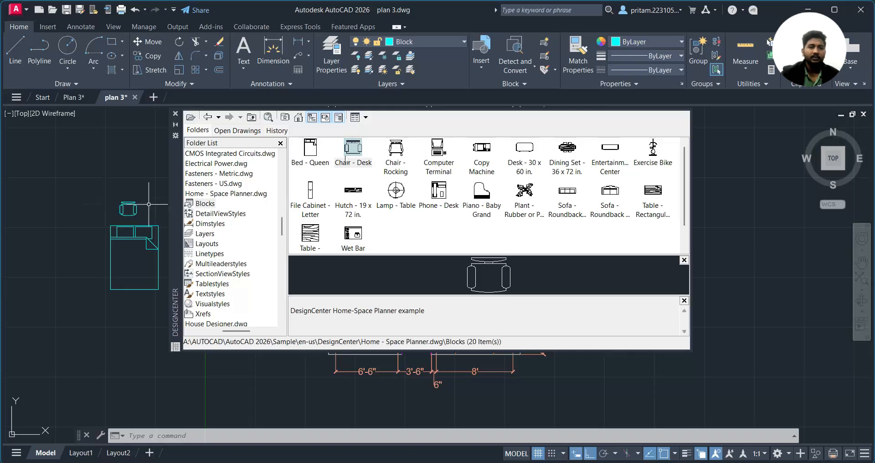
{"action": "mouse_move", "coordinate": [396, 189]}
{"action": "left_mouse_down"}
{"action": "mouse_move", "coordinate": [122, 246]}
{"action": "mouse_move", "coordinate": [91, 242]}
{"action": "left_mouse_up"}
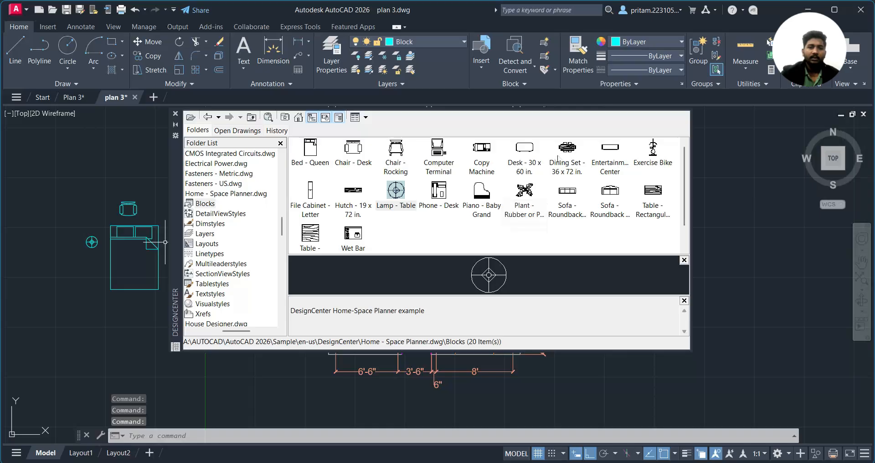
{"action": "left_click", "coordinate": [567, 146]}
{"action": "mouse_move", "coordinate": [567, 147]}
{"action": "left_mouse_down"}
{"action": "mouse_move", "coordinate": [128, 337]}
{"action": "mouse_move", "coordinate": [105, 334]}
{"action": "mouse_move", "coordinate": [416, 232]}
{"action": "left_mouse_up"}
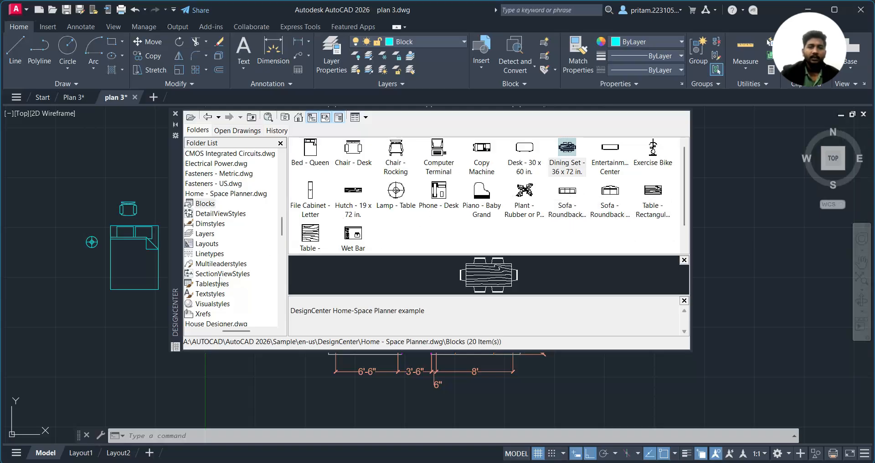
From the House Designer.dwg blocks, place the Sink - Oval top, Toilet - top and a bathroom faucet below the bed block
{"action": "left_click", "coordinate": [213, 118]}
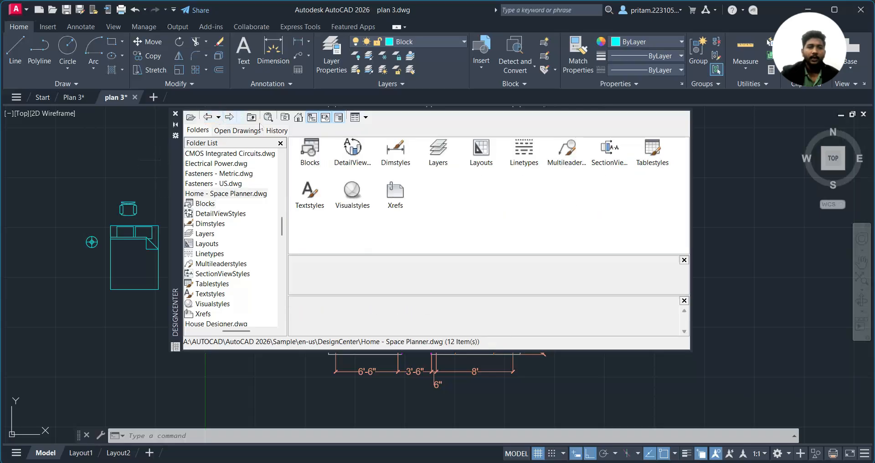
{"action": "left_click", "coordinate": [208, 118]}
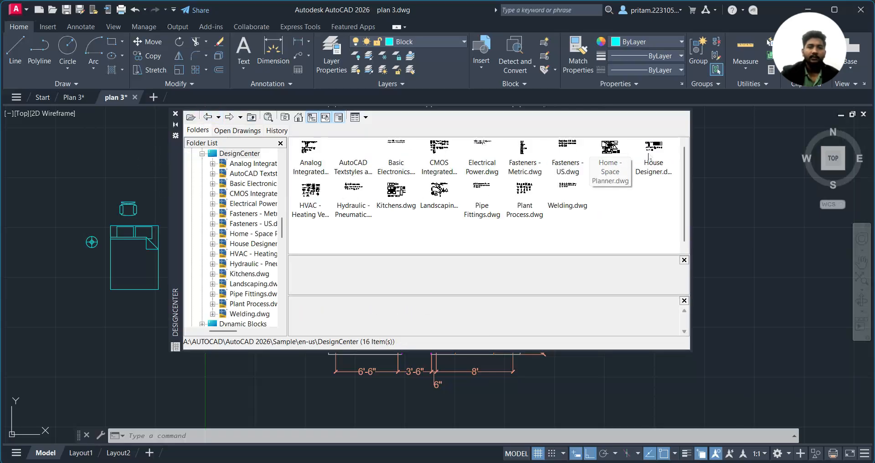
{"action": "double_click", "coordinate": [653, 150]}
{"action": "double_click", "coordinate": [311, 152]}
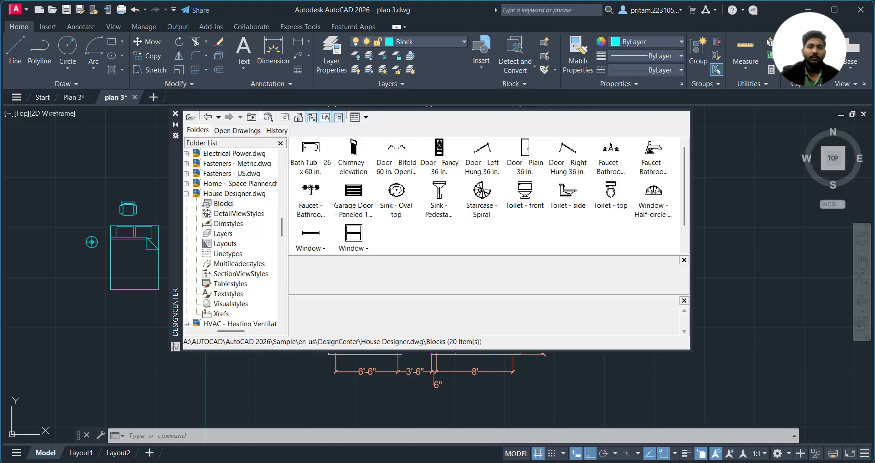
{"action": "left_click_drag", "start_coordinate": [401, 196], "coordinate": [108, 336]}
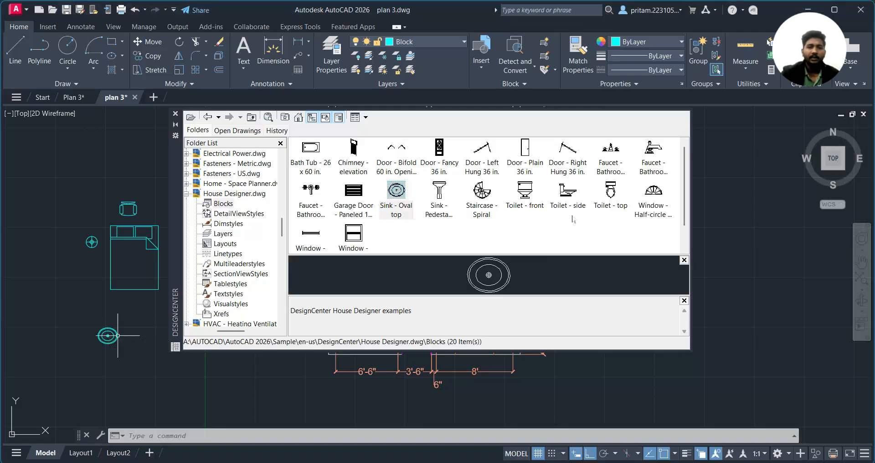
{"action": "left_click_drag", "start_coordinate": [610, 189], "coordinate": [517, 239]}
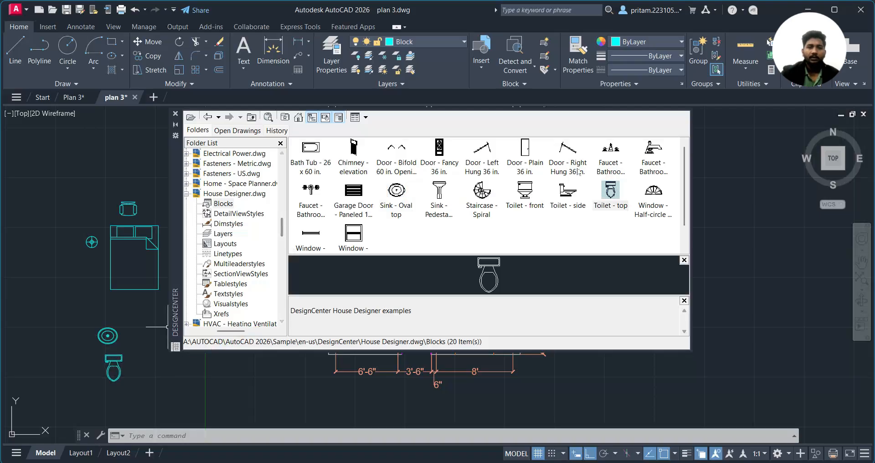
{"action": "left_click", "coordinate": [612, 147]}
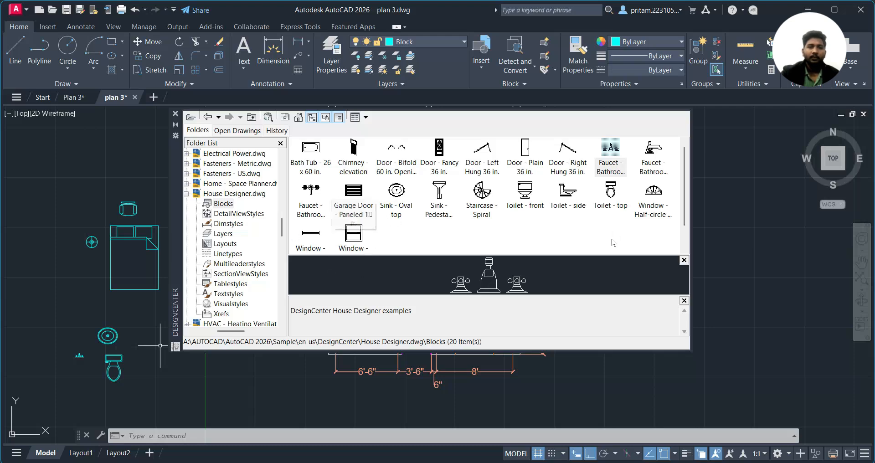
From the Kitchens.dwg blocks, place the 36 in refrigerator, Sink-double - 36 in top and Range-Oven - 30 in top beside the bed, and close DesignCenter
{"action": "left_click", "coordinate": [207, 118]}
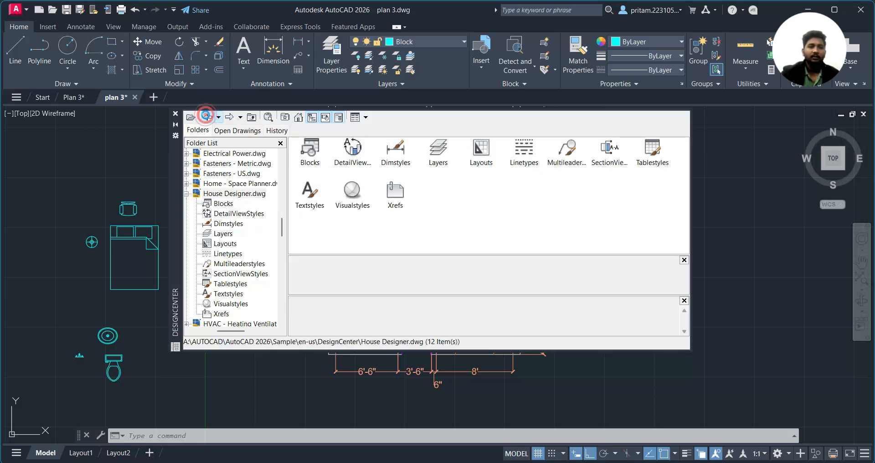
{"action": "left_click", "coordinate": [208, 117]}
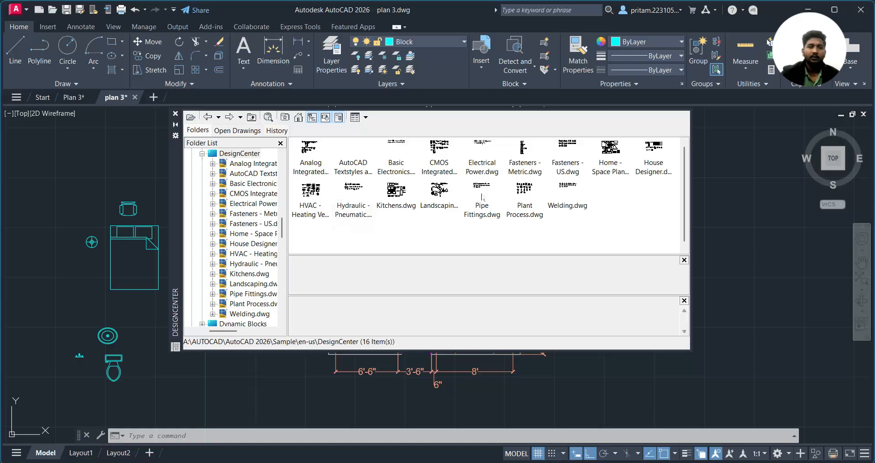
{"action": "left_click", "coordinate": [402, 195]}
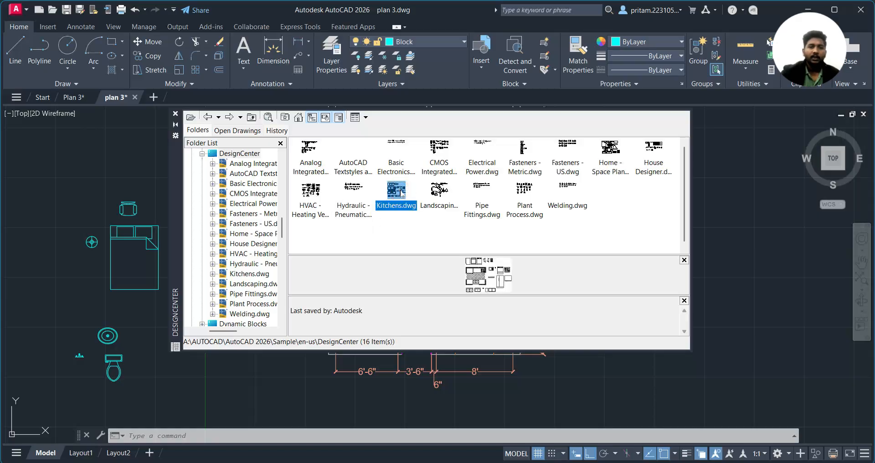
{"action": "double_click", "coordinate": [402, 195]}
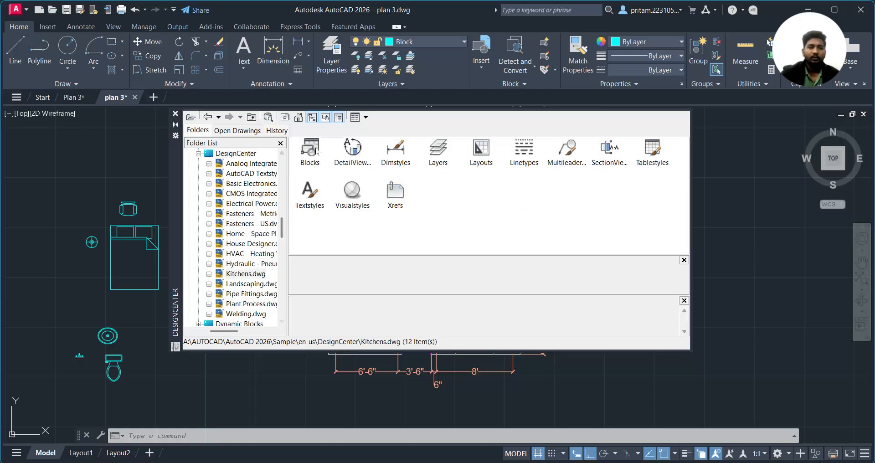
{"action": "double_click", "coordinate": [317, 153]}
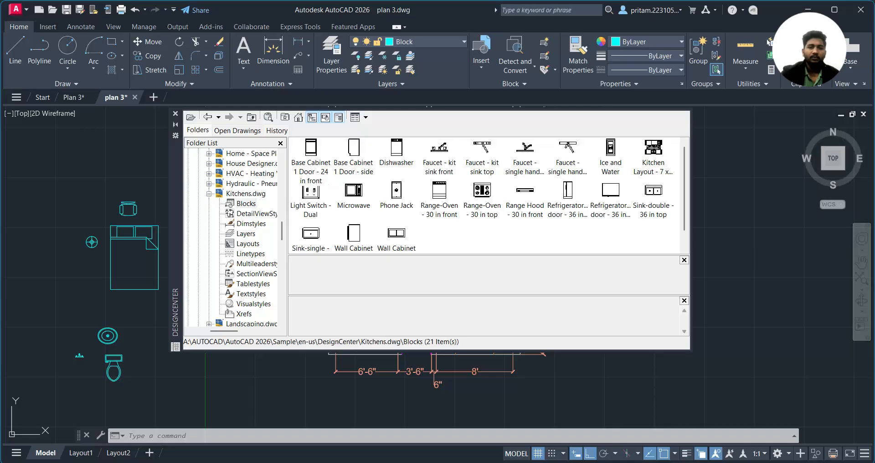
{"action": "left_click", "coordinate": [612, 191]}
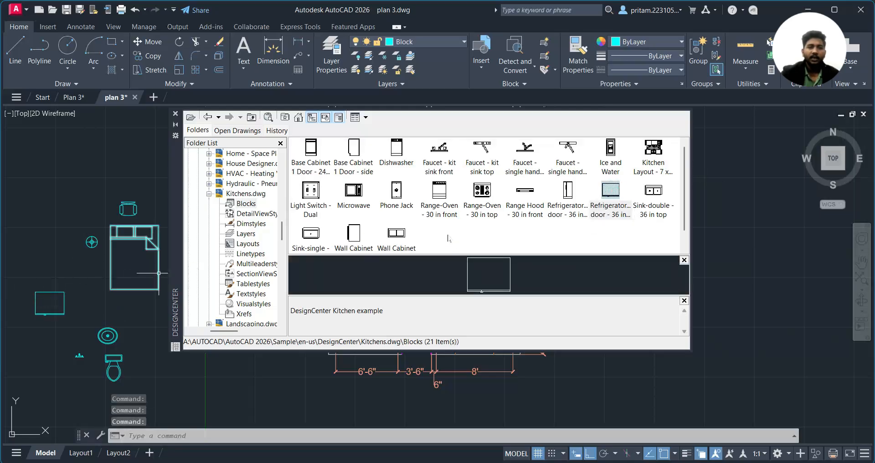
{"action": "left_click_drag", "start_coordinate": [654, 204], "coordinate": [31, 264]}
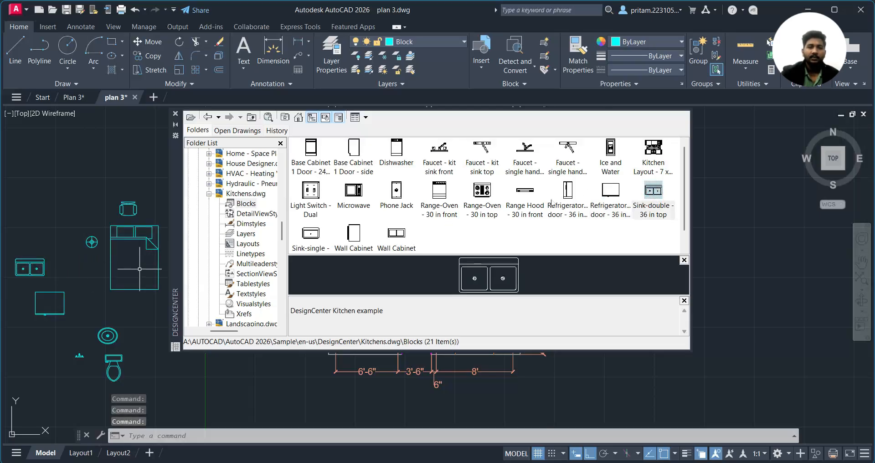
{"action": "mouse_move", "coordinate": [472, 201]}
{"action": "left_mouse_down"}
{"action": "mouse_move", "coordinate": [158, 242]}
{"action": "mouse_move", "coordinate": [18, 235]}
{"action": "mouse_move", "coordinate": [26, 243]}
{"action": "left_mouse_up"}
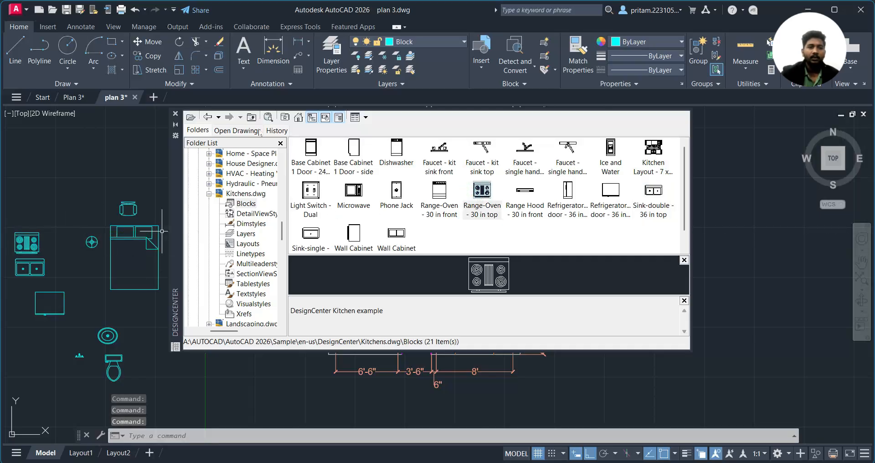
{"action": "left_click", "coordinate": [176, 116]}
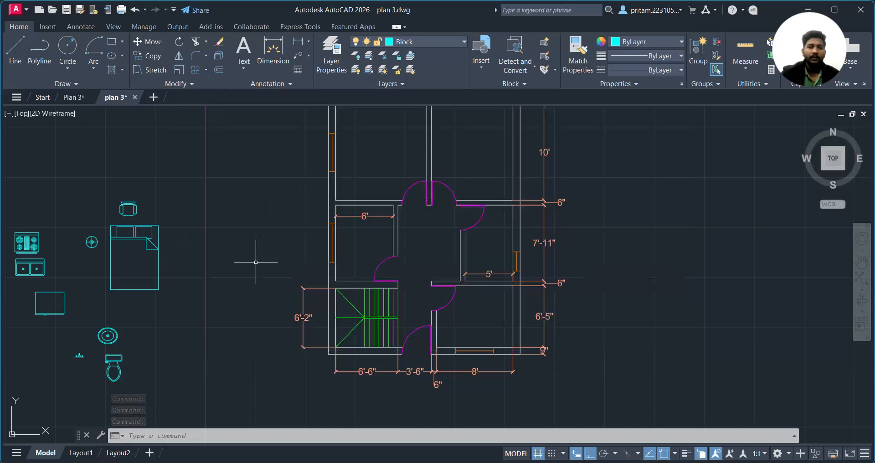
Move the queen bed block by its top-left corner to the inner northwest corner of the 9'-6" wide bedroom
{"action": "mouse_move", "coordinate": [182, 316]}
{"action": "middle_mouse_down"}
{"action": "mouse_move", "coordinate": [253, 311]}
{"action": "mouse_move", "coordinate": [229, 368]}
{"action": "middle_mouse_up"}
{"action": "left_click", "coordinate": [235, 294]}
{"action": "left_click", "coordinate": [202, 319]}
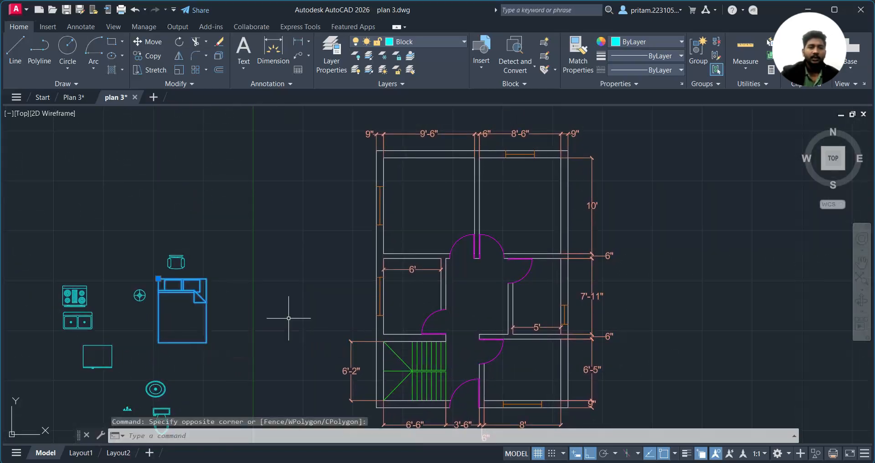
{"action": "middle_click_drag", "start_coordinate": [231, 306], "coordinate": [222, 324]}
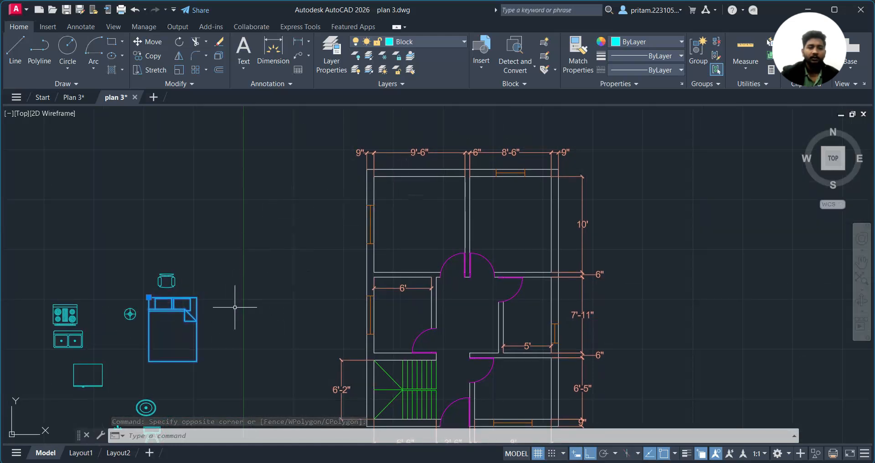
{"action": "type", "text": "m"}
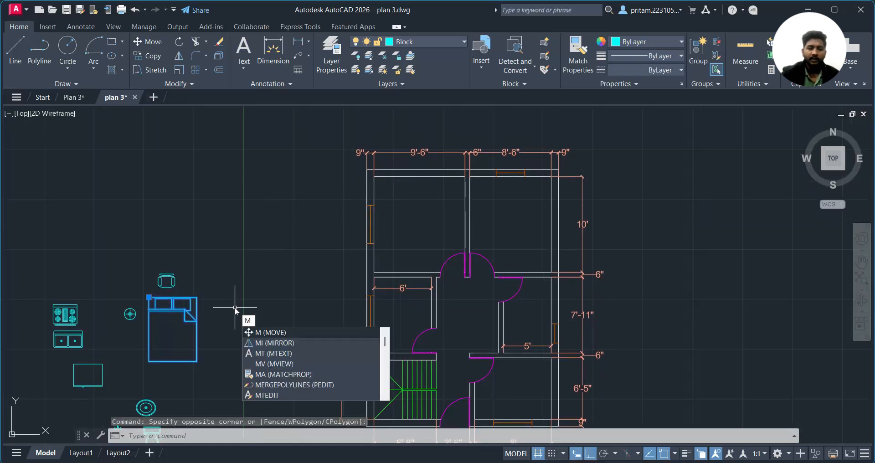
{"action": "key", "text": "Return"}
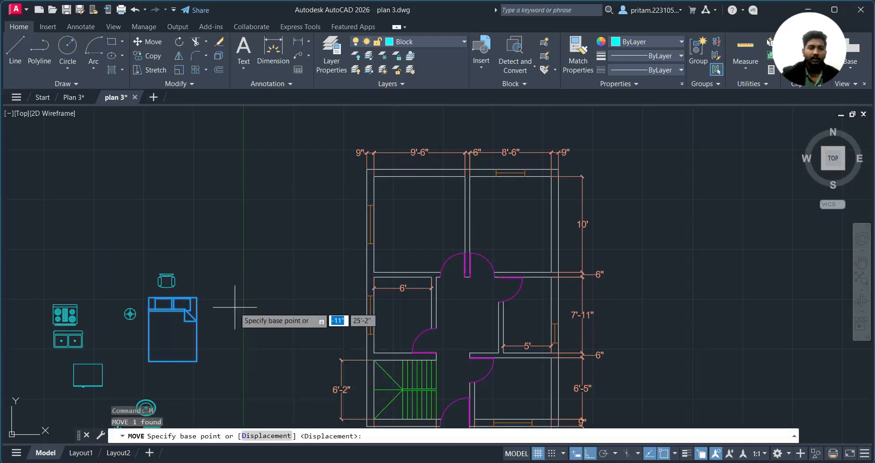
{"action": "left_click", "coordinate": [149, 296]}
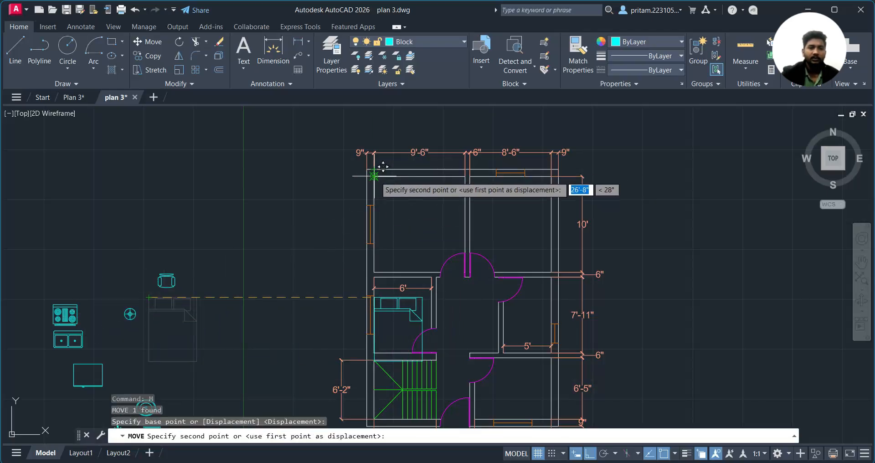
{"action": "left_click", "coordinate": [374, 176]}
Move the table lamp block by its center to beside the head of the bed in the 9'-6" bedroom, with Ortho off
{"action": "scroll", "coordinate": [415, 187], "scroll_direction": "up", "scroll_amount": 2}
{"action": "middle_click_drag", "start_coordinate": [414, 188], "coordinate": [416, 249]}
{"action": "scroll", "coordinate": [471, 251], "scroll_direction": "down", "scroll_amount": 4}
{"action": "scroll", "coordinate": [471, 251], "scroll_direction": "up", "scroll_amount": 2}
{"action": "scroll", "coordinate": [451, 247], "scroll_direction": "down", "scroll_amount": 2}
{"action": "left_click", "coordinate": [157, 387]}
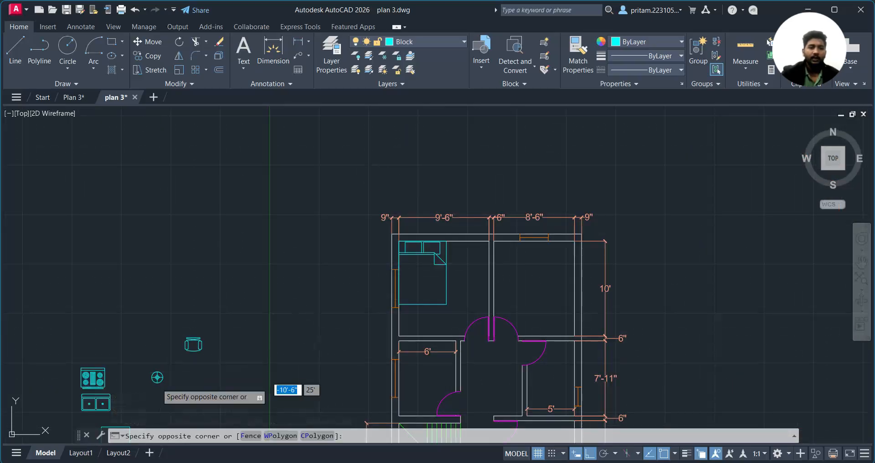
{"action": "left_click", "coordinate": [155, 388]}
{"action": "scroll", "coordinate": [153, 390], "scroll_direction": "up", "scroll_amount": 4}
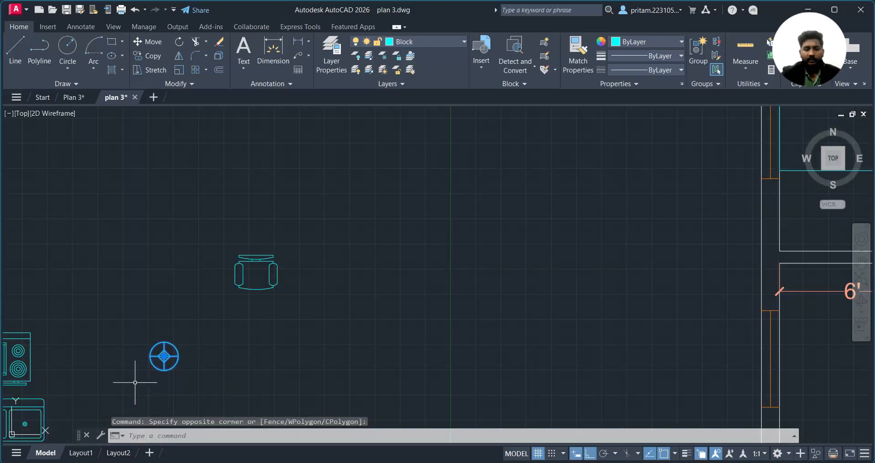
{"action": "key", "text": "Return"}
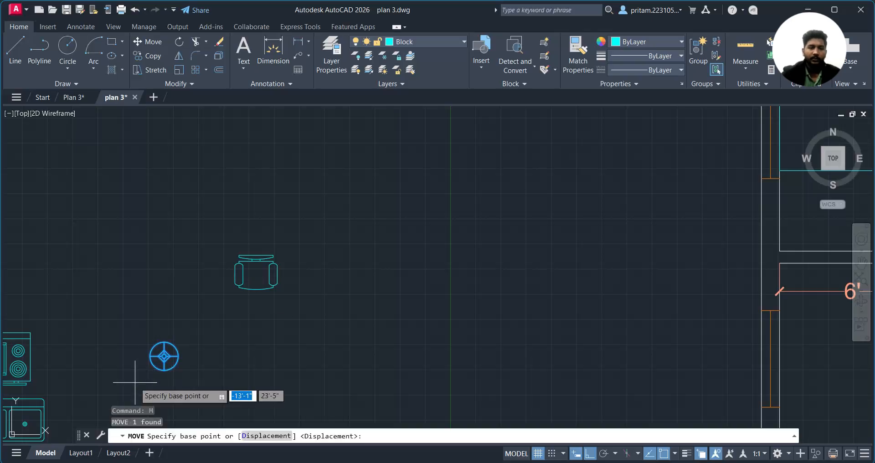
{"action": "left_click", "coordinate": [164, 356]}
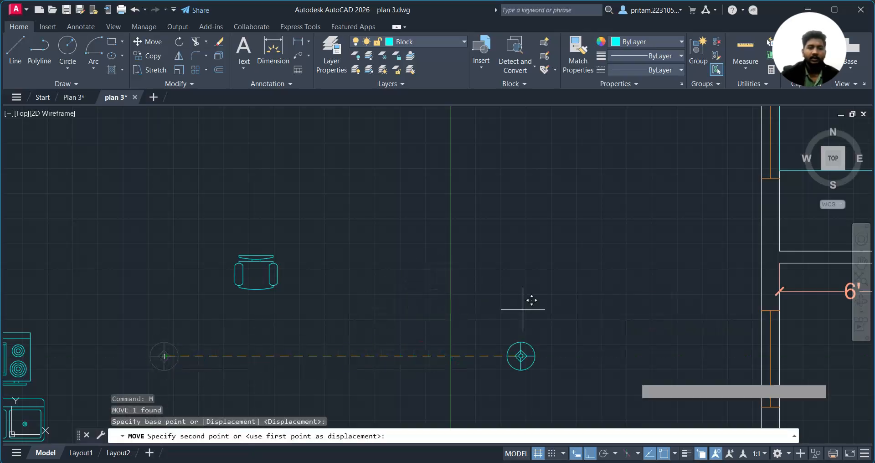
{"action": "scroll", "coordinate": [590, 376], "scroll_direction": "down", "scroll_amount": 4}
{"action": "scroll", "coordinate": [459, 362], "scroll_direction": "up", "scroll_amount": 8}
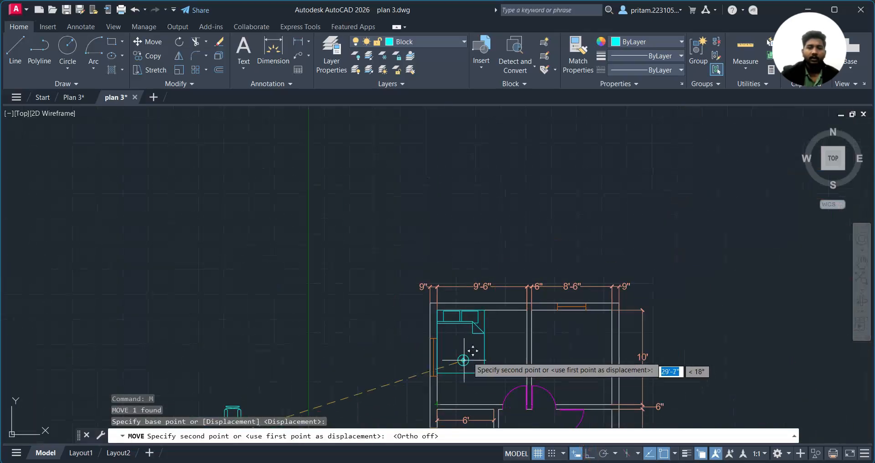
{"action": "left_click", "coordinate": [502, 283]}
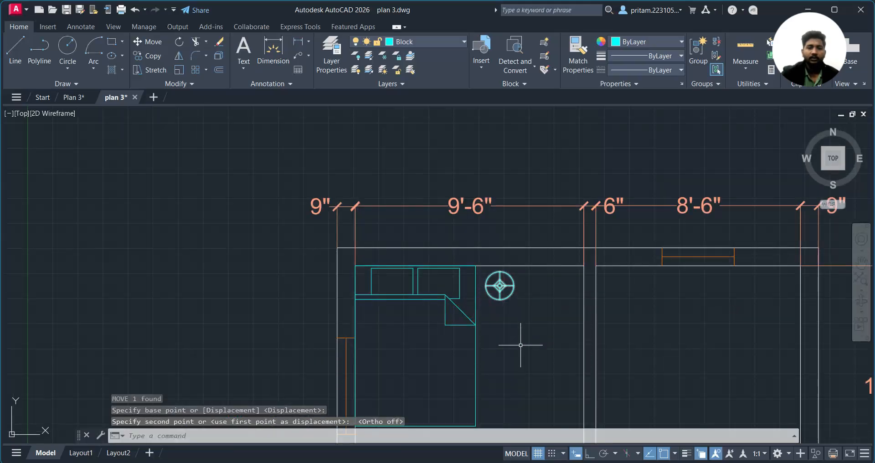
{"action": "scroll", "coordinate": [523, 344], "scroll_direction": "down", "scroll_amount": 1}
{"action": "middle_click_drag", "start_coordinate": [520, 345], "coordinate": [474, 306]}
{"action": "key", "text": "Escape"}
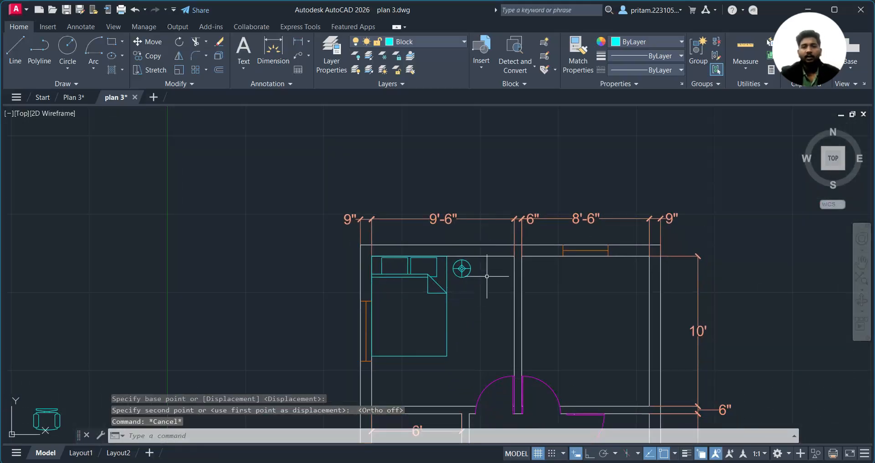
Try moving the bed by its top-right corner to the northeast corner of the 8'-6" bedroom, and undo the move
{"action": "scroll", "coordinate": [471, 313], "scroll_direction": "down", "scroll_amount": 2}
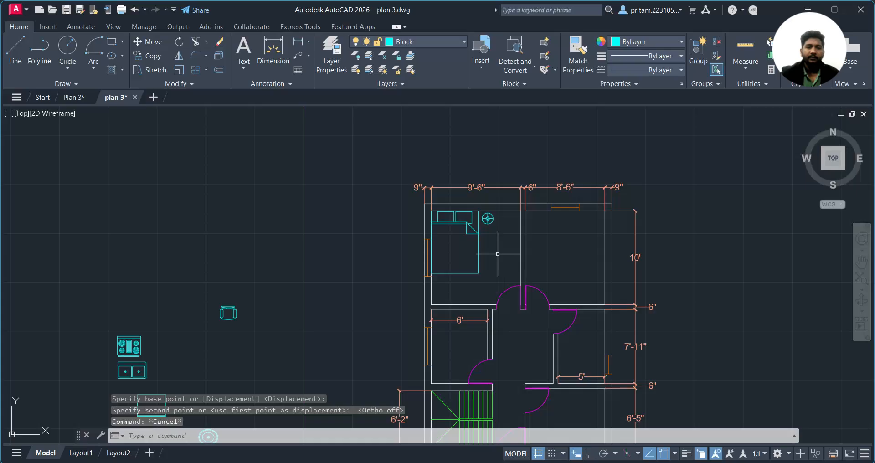
{"action": "scroll", "coordinate": [504, 230], "scroll_direction": "up", "scroll_amount": 2}
{"action": "middle_click_drag", "start_coordinate": [635, 229], "coordinate": [544, 256]}
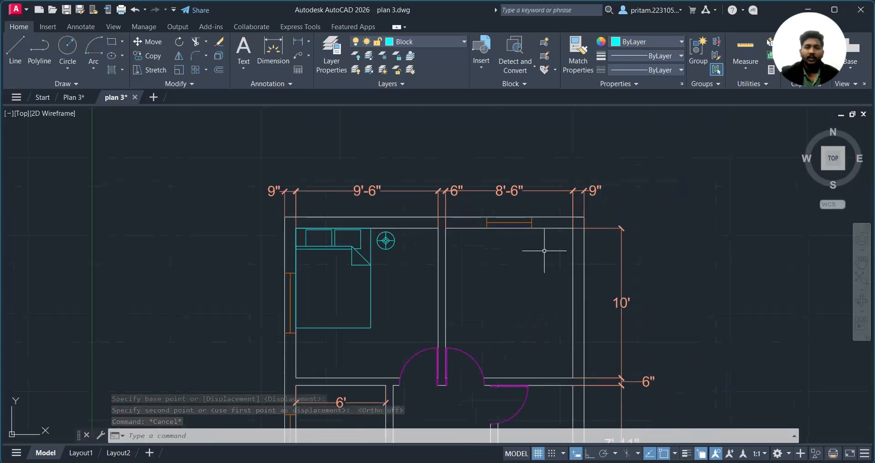
{"action": "left_click", "coordinate": [371, 310]}
{"action": "left_click", "coordinate": [377, 331]}
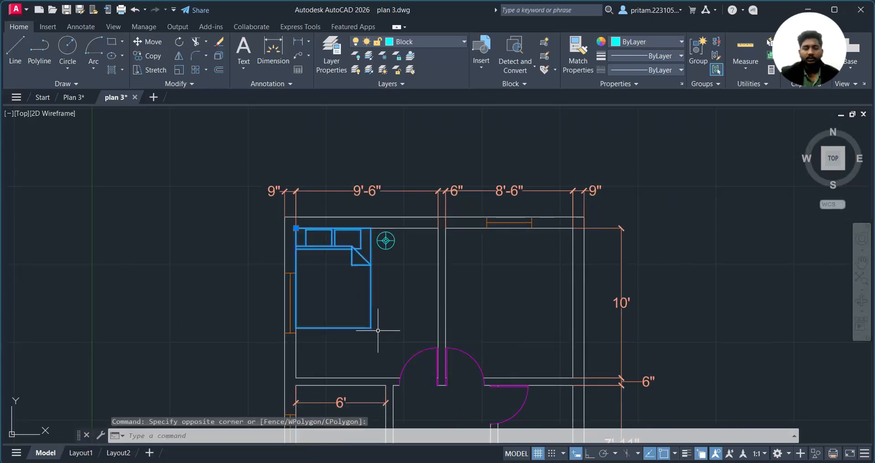
{"action": "type", "text": "m"}
{"action": "key", "text": "Return"}
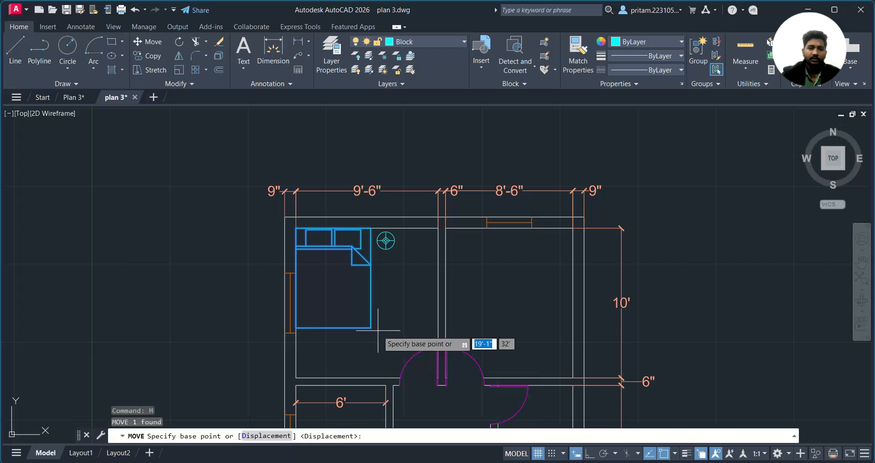
{"action": "left_click", "coordinate": [371, 227]}
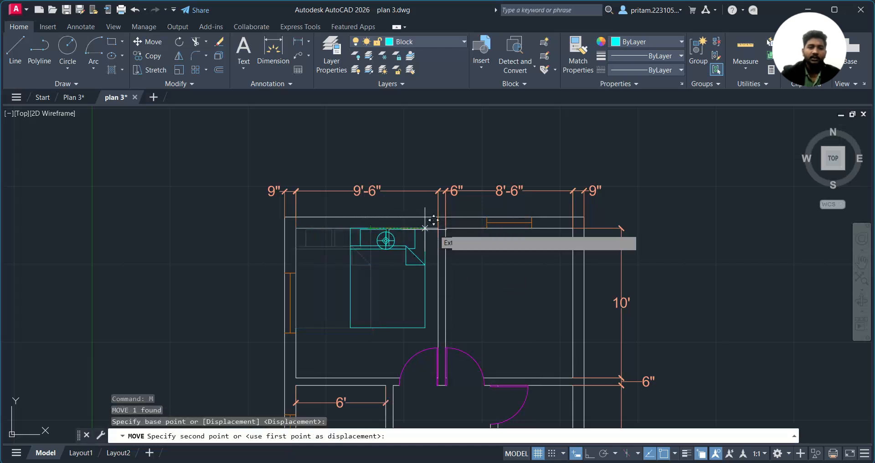
{"action": "left_click", "coordinate": [581, 219]}
{"action": "key", "text": "Escape"}
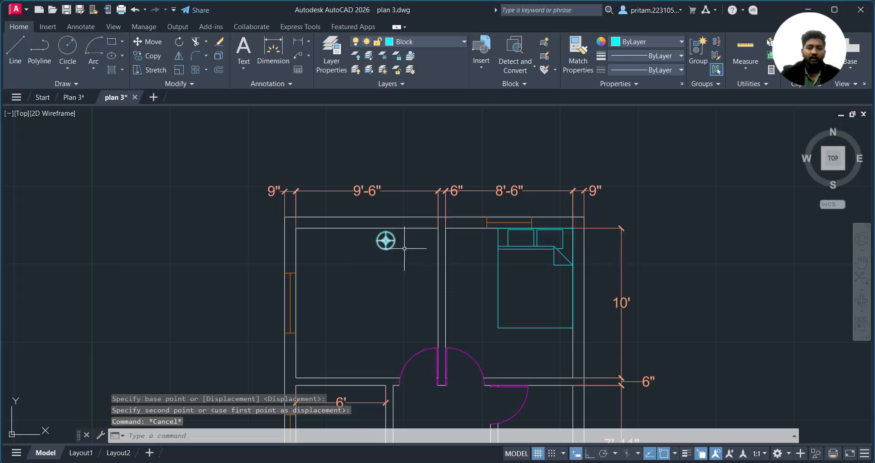
{"action": "key", "text": "ctrl+z"}
Copy the bed by its top-right corner to the inner northeast corner of the 8'-6" wide bedroom
{"action": "left_click", "coordinate": [424, 276]}
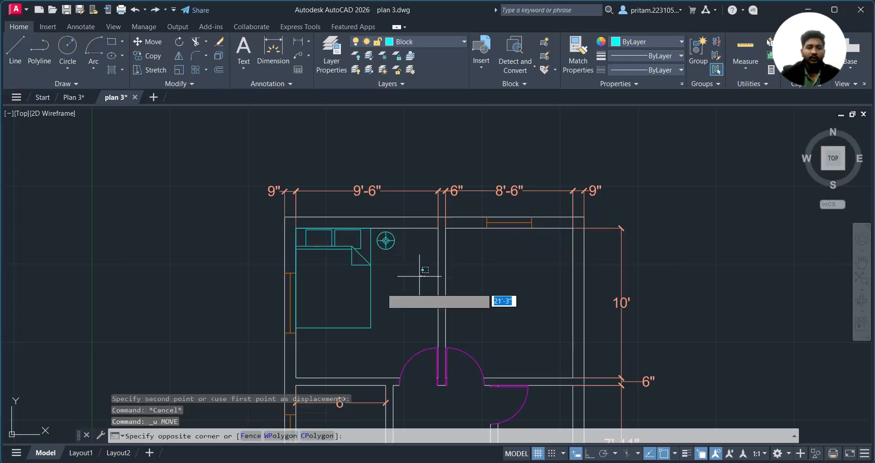
{"action": "left_click", "coordinate": [352, 306]}
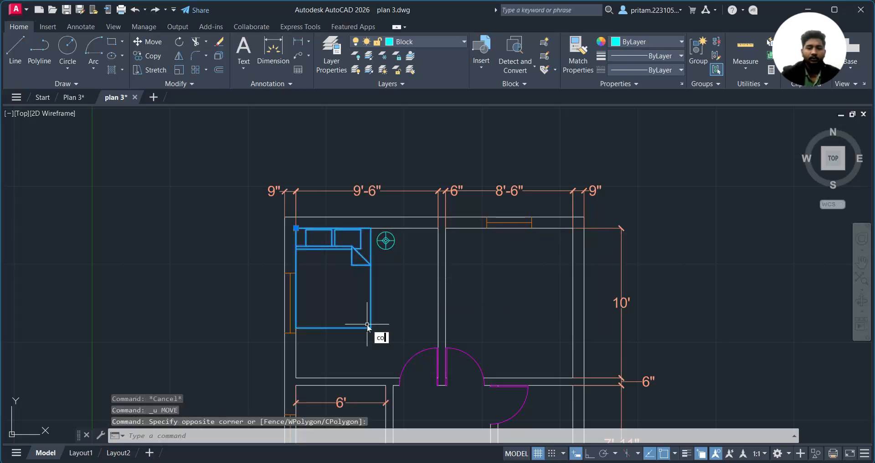
{"action": "key", "text": "Return"}
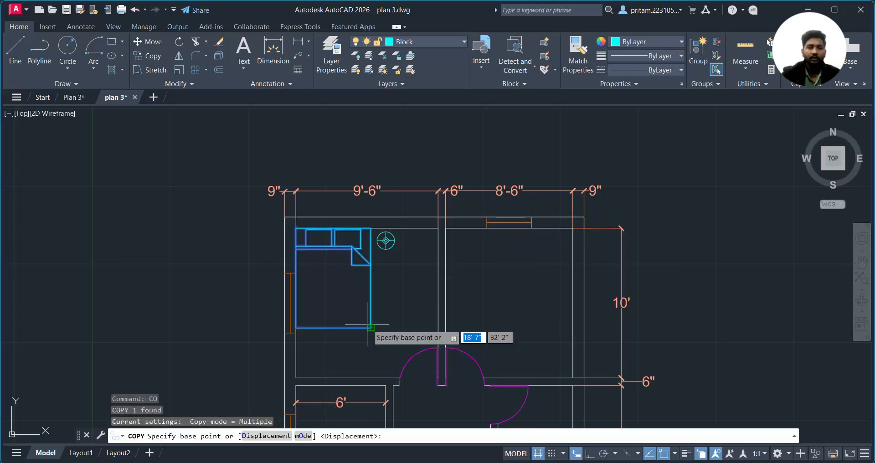
{"action": "left_click", "coordinate": [370, 228]}
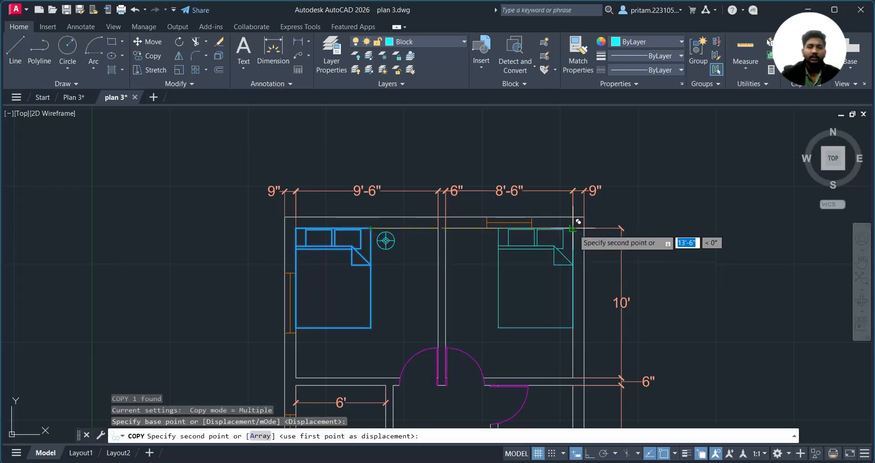
{"action": "left_click", "coordinate": [573, 228]}
{"action": "key", "text": "Escape"}
{"action": "left_click", "coordinate": [393, 245]}
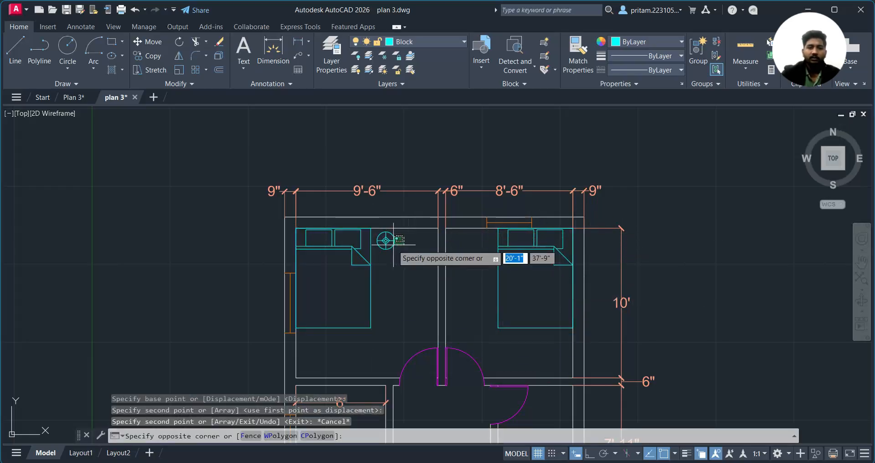
{"action": "left_click", "coordinate": [390, 254]}
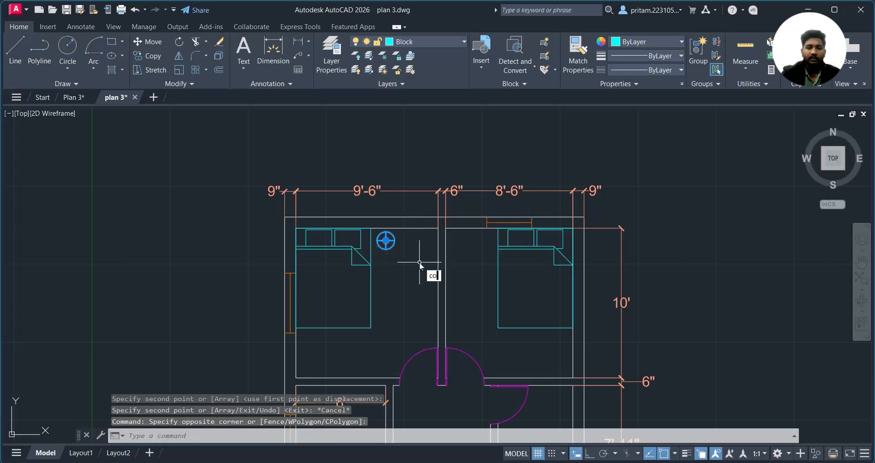
{"action": "type", "text": "co"}
{"action": "key", "text": "Return"}
{"action": "left_click", "coordinate": [385, 240]}
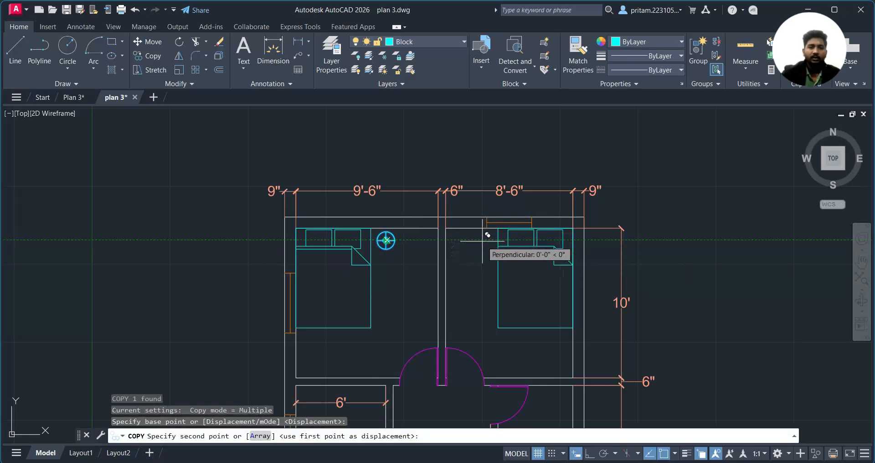
{"action": "key", "text": "Escape"}
Move the desk chair block from west of the plan into the 8'-6" bedroom, between the partition wall and the bed
{"action": "scroll", "coordinate": [273, 292], "scroll_direction": "down", "scroll_amount": 6}
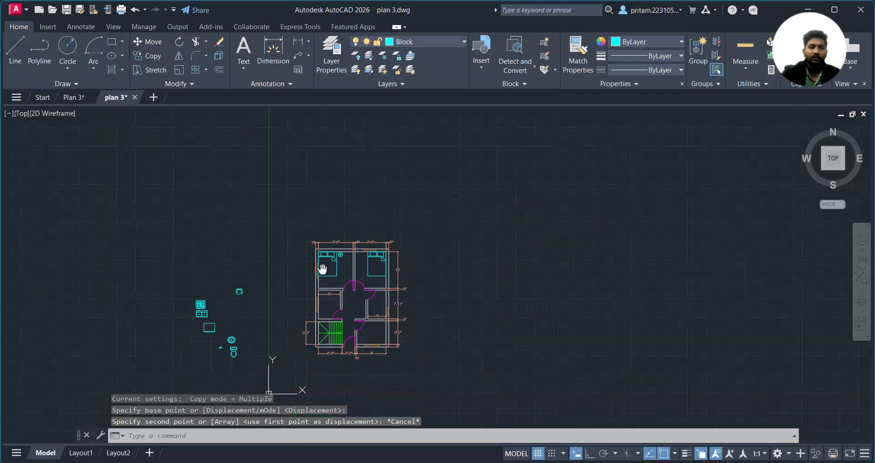
{"action": "middle_click_drag", "start_coordinate": [306, 285], "coordinate": [339, 244]}
{"action": "scroll", "coordinate": [251, 300], "scroll_direction": "up", "scroll_amount": 1}
{"action": "left_click", "coordinate": [277, 247]}
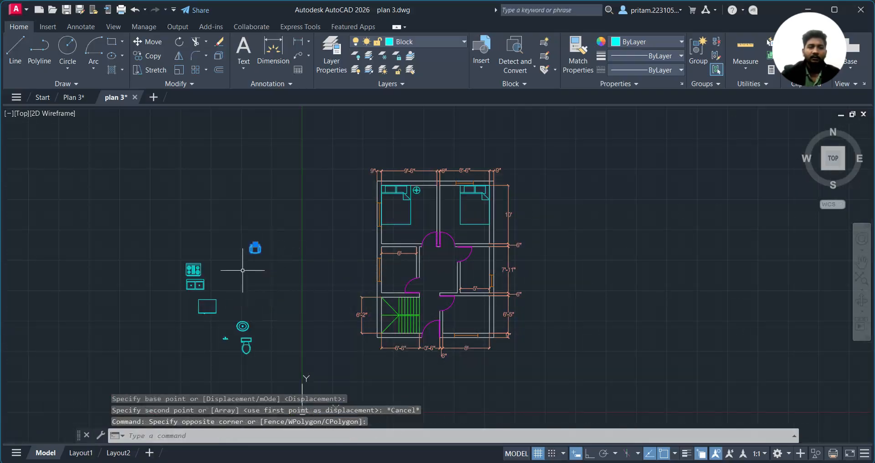
{"action": "scroll", "coordinate": [254, 254], "scroll_direction": "up", "scroll_amount": 3}
{"action": "type", "text": "m"}
{"action": "key", "text": "Return"}
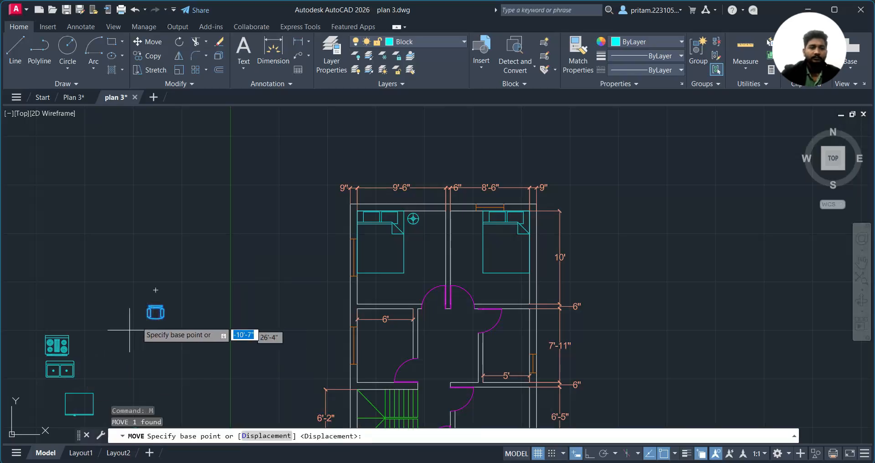
{"action": "left_click", "coordinate": [151, 309]}
{"action": "left_click", "coordinate": [457, 223]}
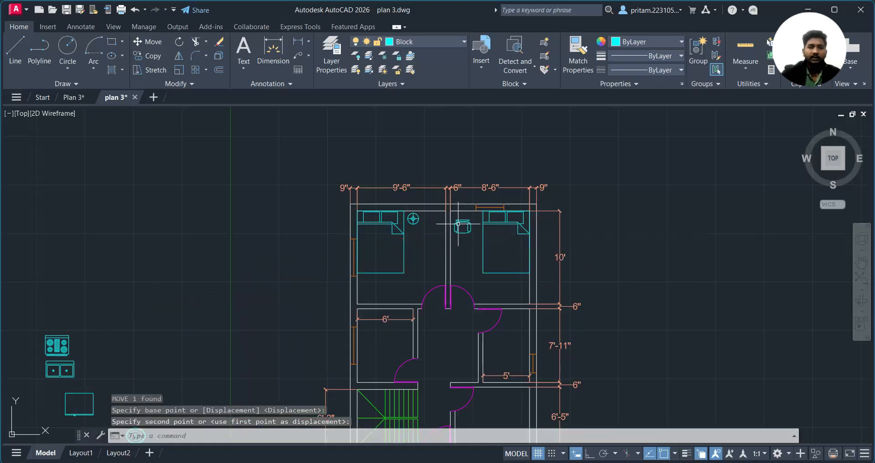
Grip-adjust the desk chair's position in the gap between the partition wall and the bed, and clear the selection
{"action": "scroll", "coordinate": [484, 232], "scroll_direction": "up", "scroll_amount": 5}
{"action": "left_click", "coordinate": [387, 249]}
{"action": "left_click", "coordinate": [296, 338]}
{"action": "left_click", "coordinate": [331, 247]}
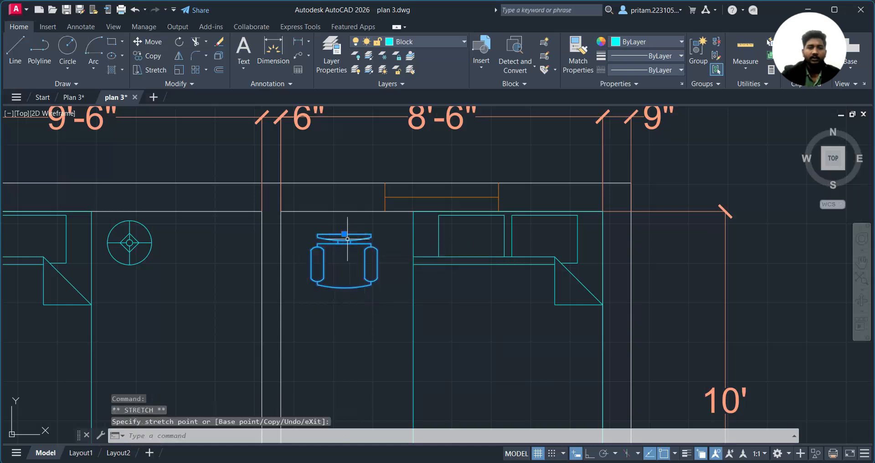
{"action": "scroll", "coordinate": [340, 283], "scroll_direction": "down", "scroll_amount": 4}
{"action": "middle_click_drag", "start_coordinate": [294, 331], "coordinate": [334, 271]}
{"action": "key", "text": "Escape"}
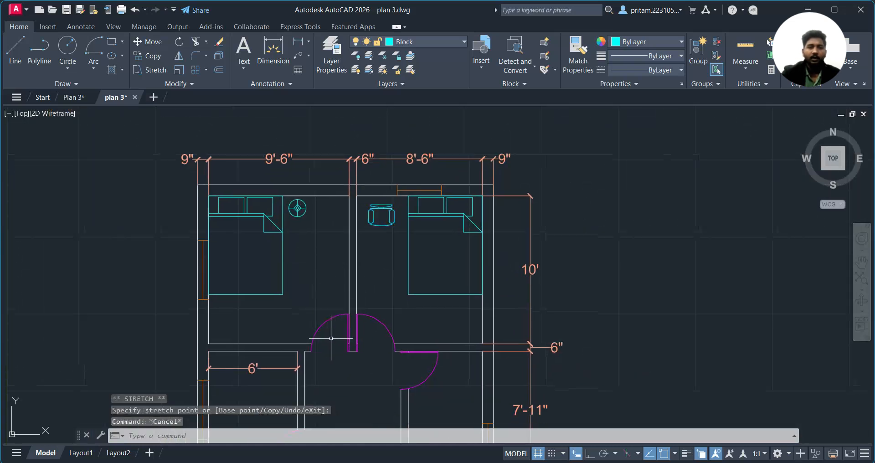
Move the stove, double sink and refrigerator blocks together to the open space just west of the 6' wide room
{"action": "scroll", "coordinate": [327, 339], "scroll_direction": "down", "scroll_amount": 2}
{"action": "middle_click_drag", "start_coordinate": [346, 331], "coordinate": [297, 232]}
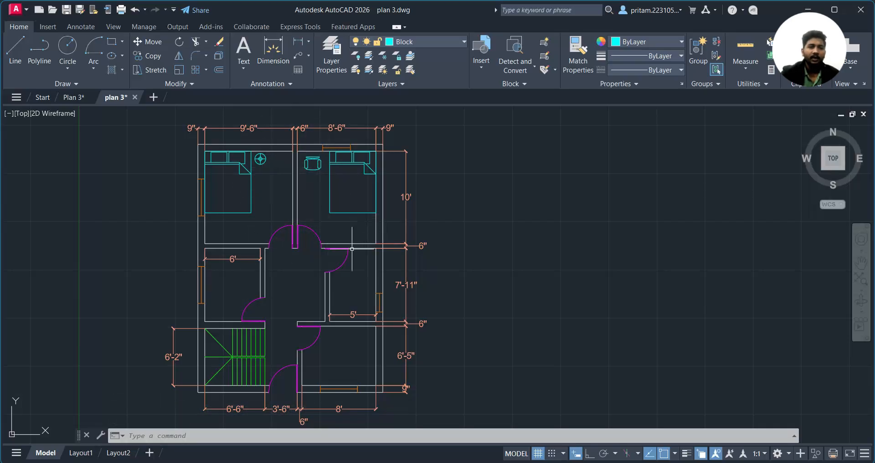
{"action": "middle_click_drag", "start_coordinate": [296, 322], "coordinate": [304, 288]}
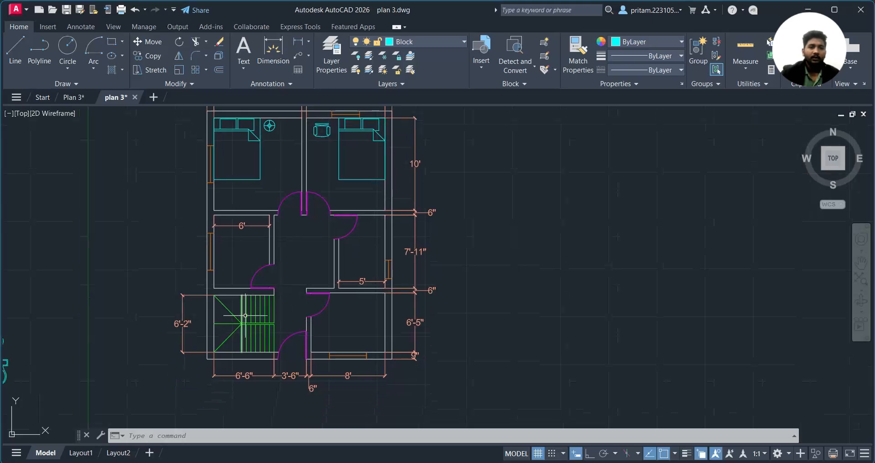
{"action": "middle_click_drag", "start_coordinate": [333, 338], "coordinate": [359, 312]}
{"action": "middle_click_drag", "start_coordinate": [262, 257], "coordinate": [400, 270]}
{"action": "left_click", "coordinate": [105, 222]}
{"action": "left_click", "coordinate": [53, 316]}
{"action": "middle_click_drag", "start_coordinate": [106, 248], "coordinate": [198, 231]}
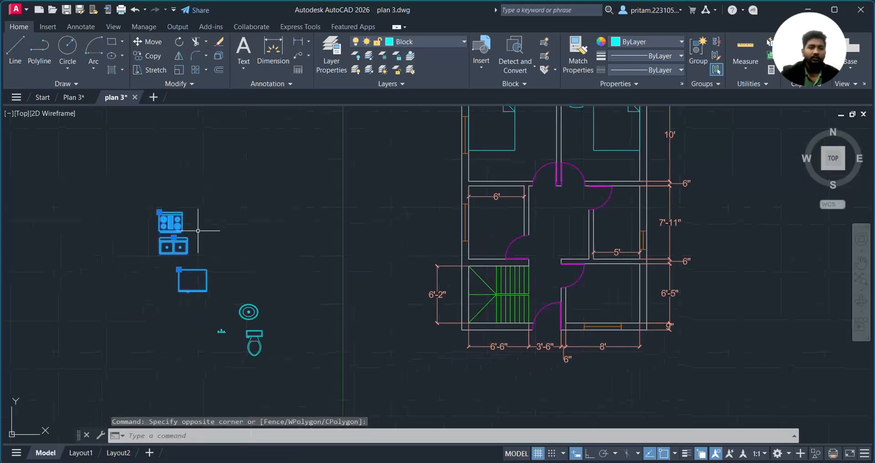
{"action": "scroll", "coordinate": [185, 222], "scroll_direction": "up", "scroll_amount": 2}
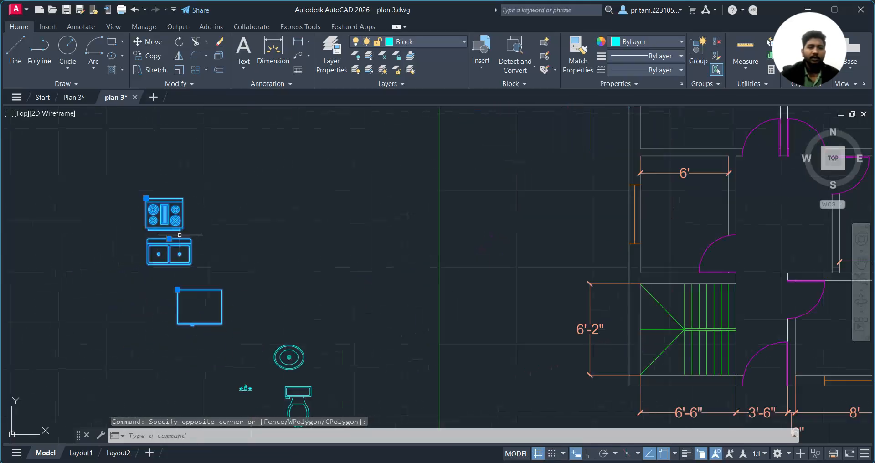
{"action": "type", "text": "m"}
{"action": "key", "text": "Return"}
{"action": "left_click", "coordinate": [189, 263]}
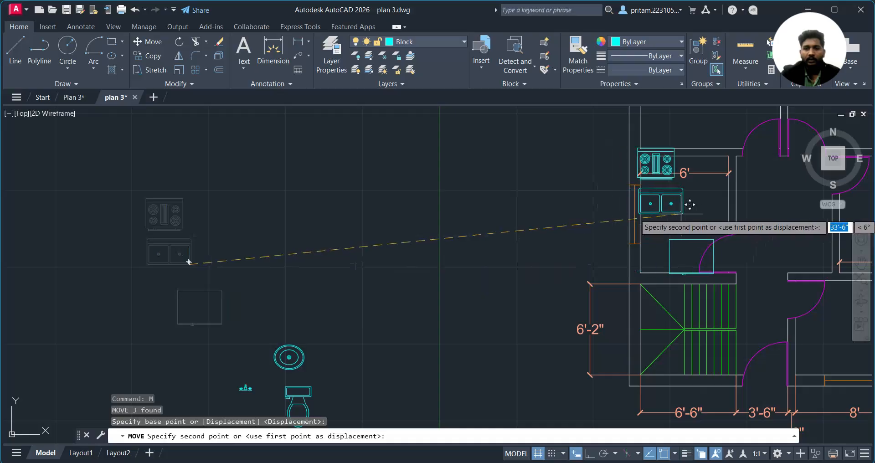
{"action": "left_click", "coordinate": [527, 201]}
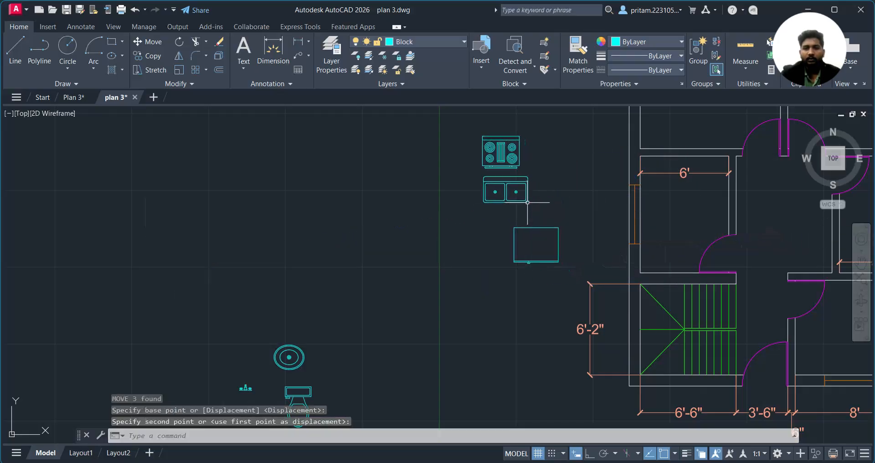
{"action": "key", "text": "Escape"}
Scale the stove, double sink and refrigerator blocks by 0.5 from the stove's top-left corner
{"action": "scroll", "coordinate": [573, 196], "scroll_direction": "down", "scroll_amount": 1}
{"action": "scroll", "coordinate": [572, 196], "scroll_direction": "up", "scroll_amount": 1}
{"action": "middle_click_drag", "start_coordinate": [572, 196], "coordinate": [458, 225]}
{"action": "left_click", "coordinate": [456, 142]}
{"action": "left_click", "coordinate": [357, 276]}
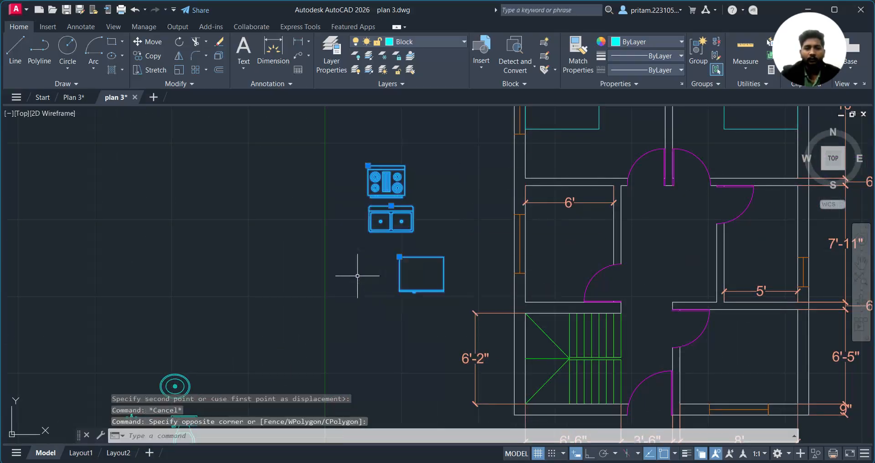
{"action": "type", "text": "sc"}
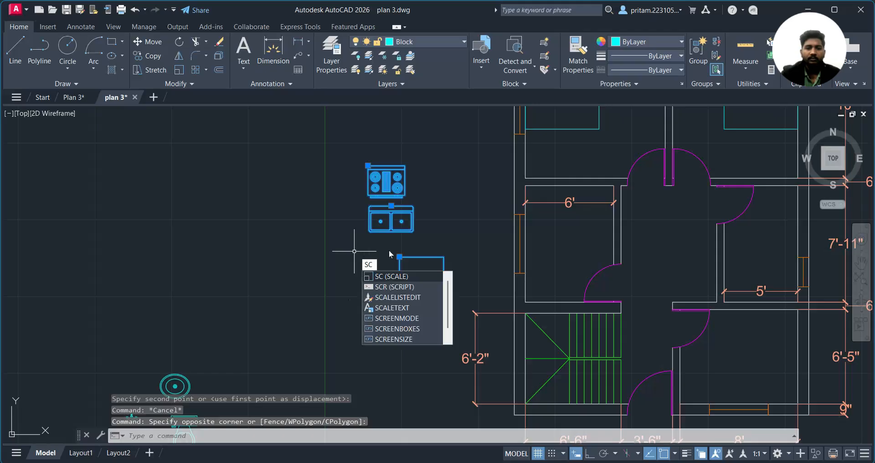
{"action": "key", "text": "Return"}
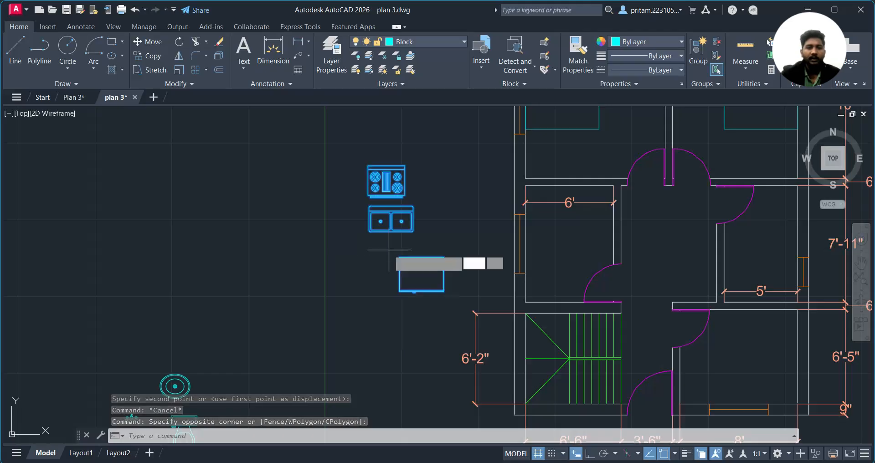
{"action": "left_click", "coordinate": [369, 166]}
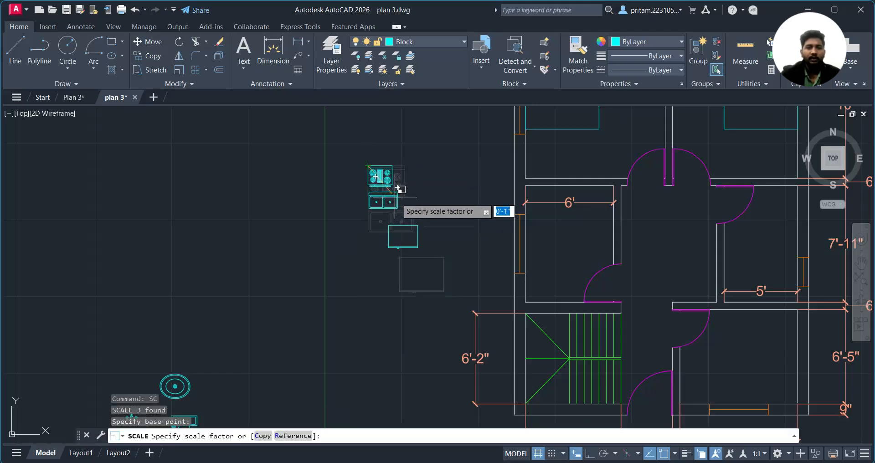
{"action": "type", "text": "0."}
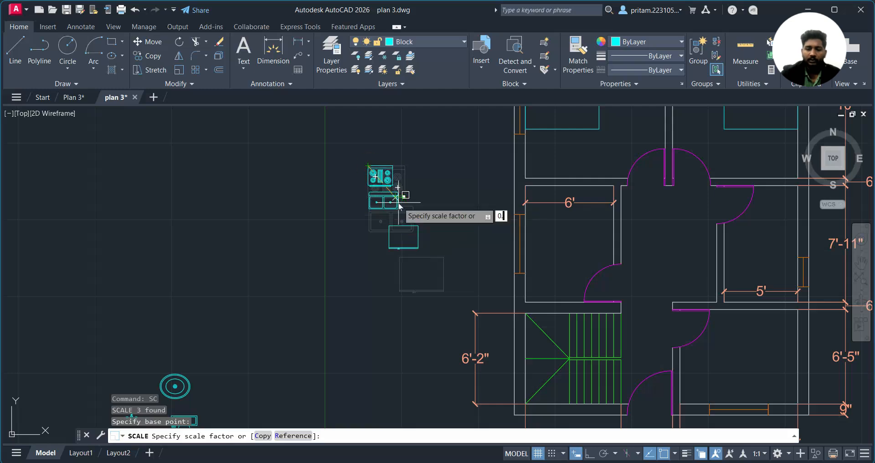
{"action": "key", "text": "Return"}
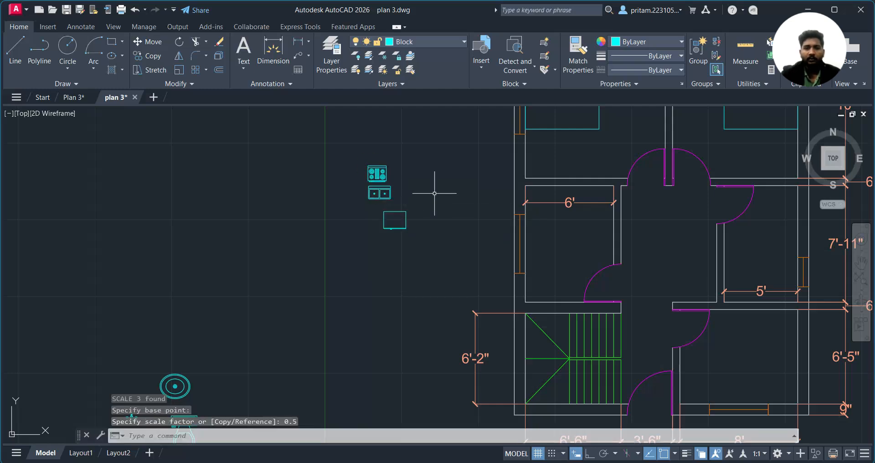
Move the refrigerator block by its top-right corner to the inner northeast corner of the 6' wide room
{"action": "middle_click_drag", "start_coordinate": [434, 193], "coordinate": [241, 240]}
{"action": "scroll", "coordinate": [229, 235], "scroll_direction": "up", "scroll_amount": 3}
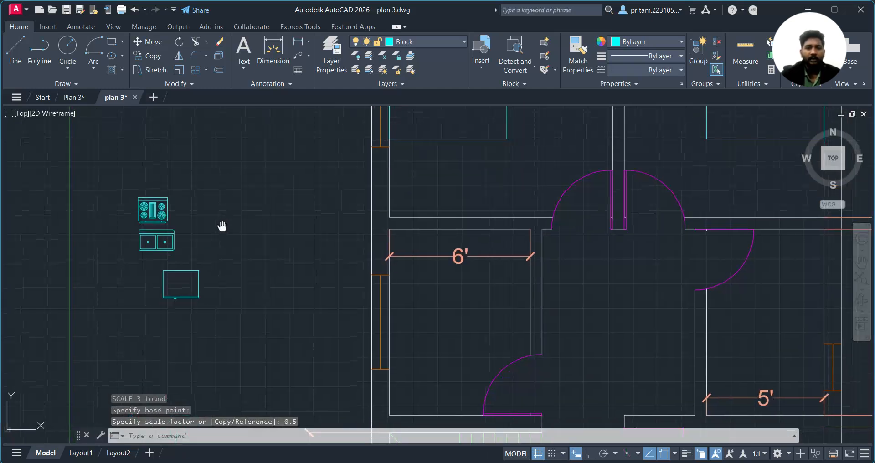
{"action": "left_click", "coordinate": [191, 222]}
{"action": "left_click", "coordinate": [149, 261]}
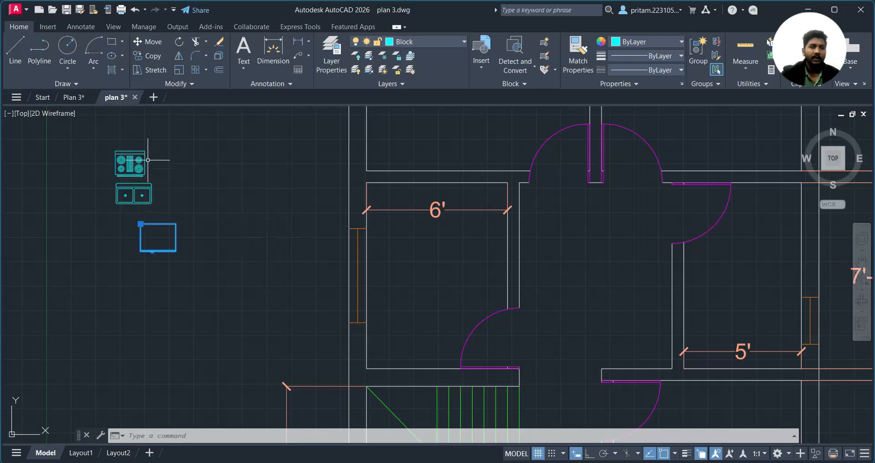
{"action": "type", "text": "m"}
{"action": "key", "text": "Return"}
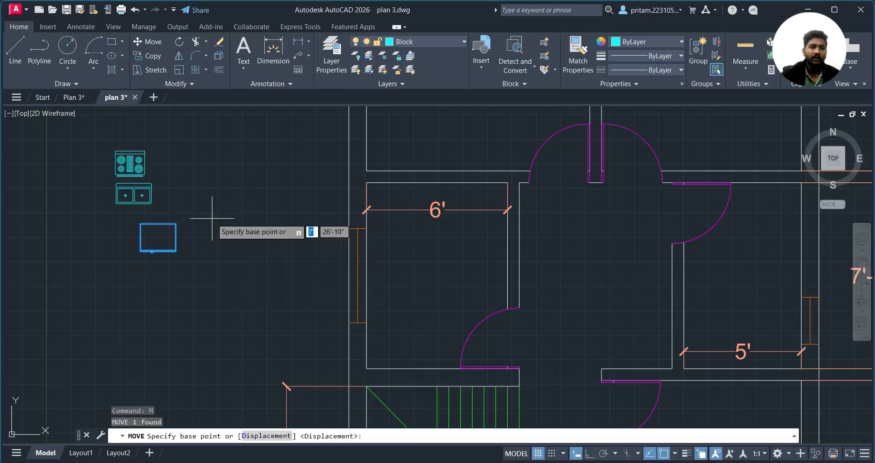
{"action": "left_click", "coordinate": [176, 223]}
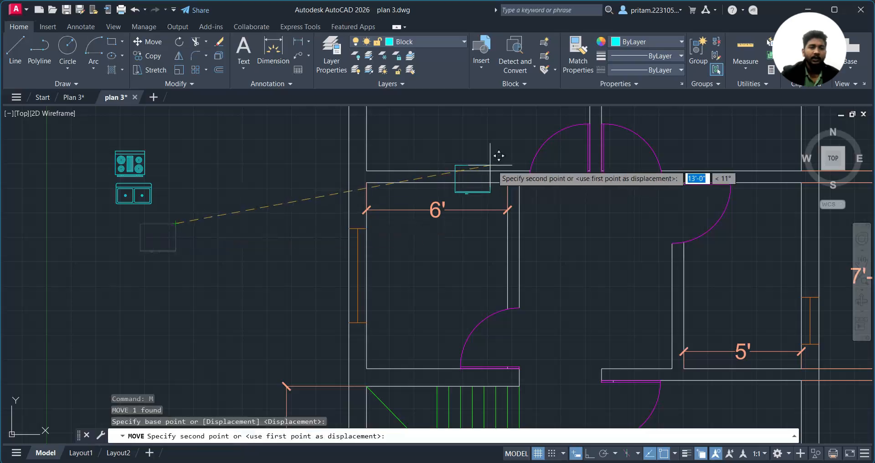
{"action": "left_click", "coordinate": [509, 184]}
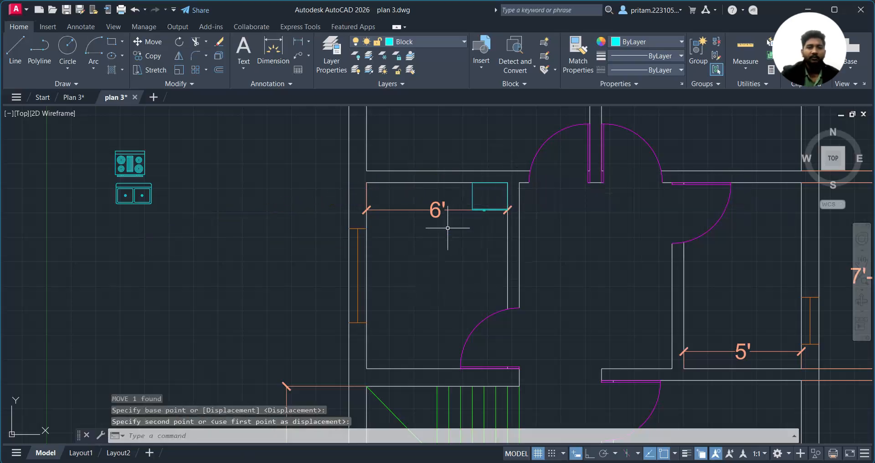
{"action": "left_click", "coordinate": [179, 181]}
{"action": "left_click", "coordinate": [109, 165]}
{"action": "left_click", "coordinate": [161, 176]}
{"action": "left_click", "coordinate": [117, 205]}
{"action": "scroll", "coordinate": [183, 179], "scroll_direction": "up", "scroll_amount": 2}
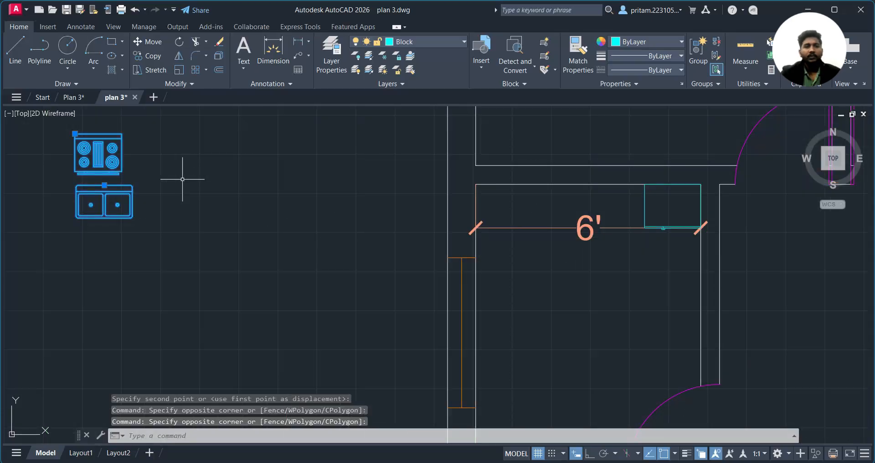
{"action": "key", "text": "Escape"}
Move the stove block by its centre into the 6' wide room, beside the south end of the west window
{"action": "middle_click_drag", "start_coordinate": [251, 265], "coordinate": [231, 222]}
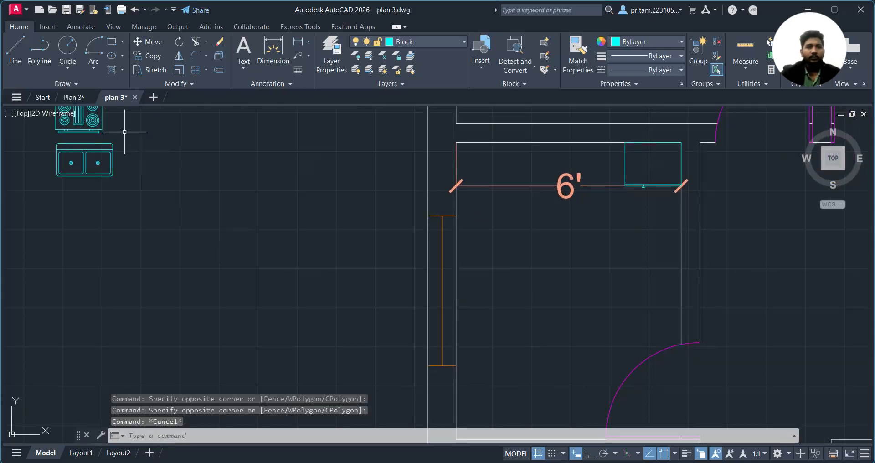
{"action": "middle_click_drag", "start_coordinate": [124, 131], "coordinate": [199, 189]}
{"action": "left_click", "coordinate": [210, 157]}
{"action": "left_click", "coordinate": [150, 189]}
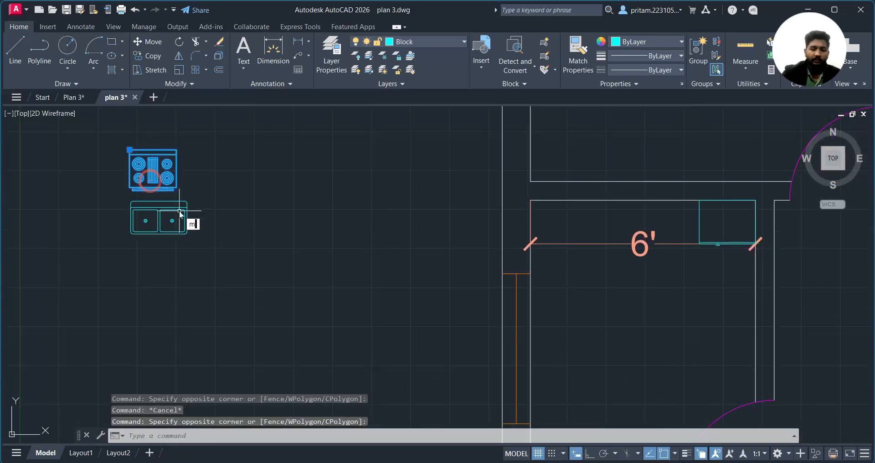
{"action": "key", "text": "Return"}
{"action": "left_click", "coordinate": [152, 170]}
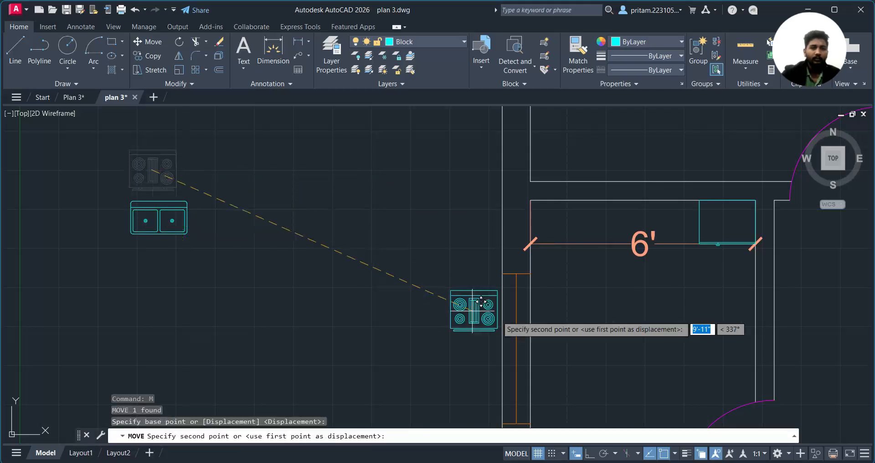
{"action": "middle_click_drag", "start_coordinate": [518, 313], "coordinate": [420, 195]}
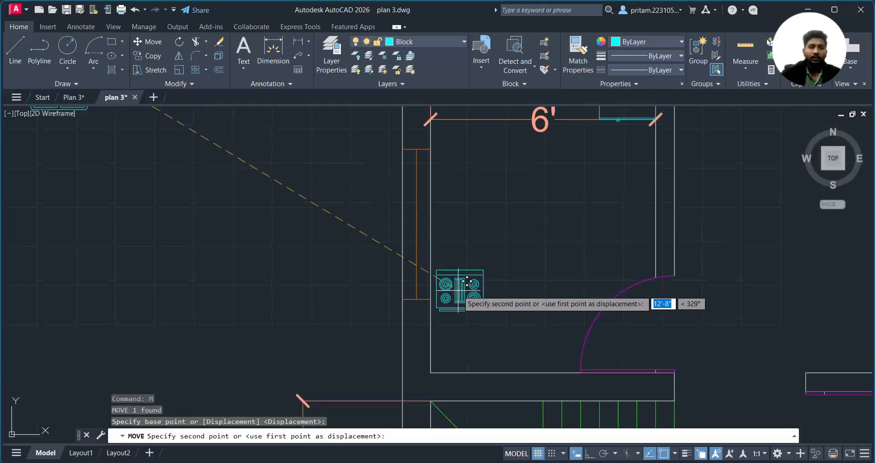
{"action": "key", "text": "Escape"}
Rotate the stove block a quarter turn clockwise about its centre with Ortho on
{"action": "left_click", "coordinate": [504, 280]}
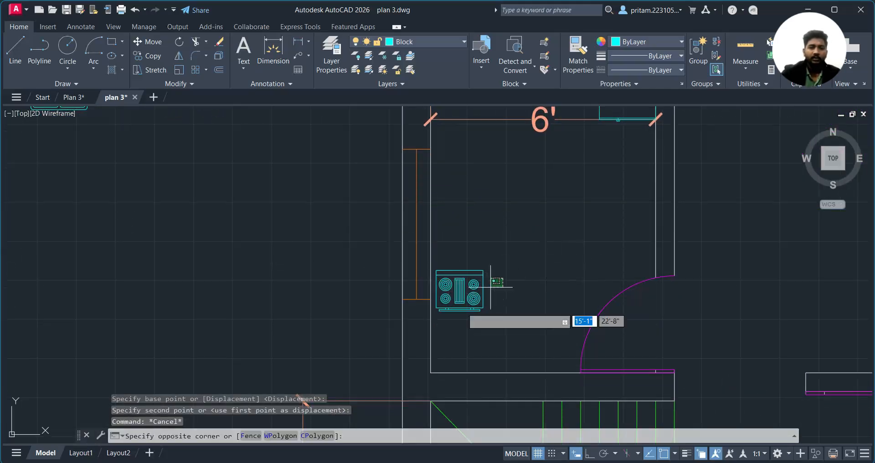
{"action": "left_click", "coordinate": [455, 321]}
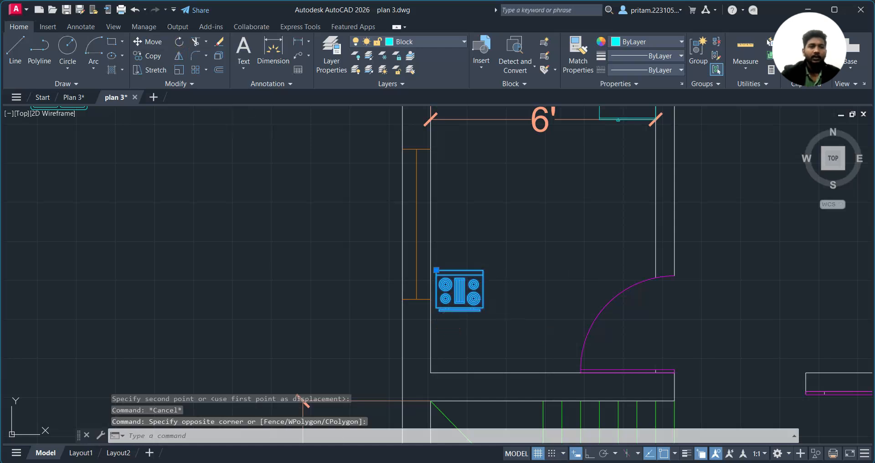
{"action": "left_click", "coordinate": [179, 41]}
{"action": "left_click", "coordinate": [461, 290]}
{"action": "left_click", "coordinate": [589, 454]}
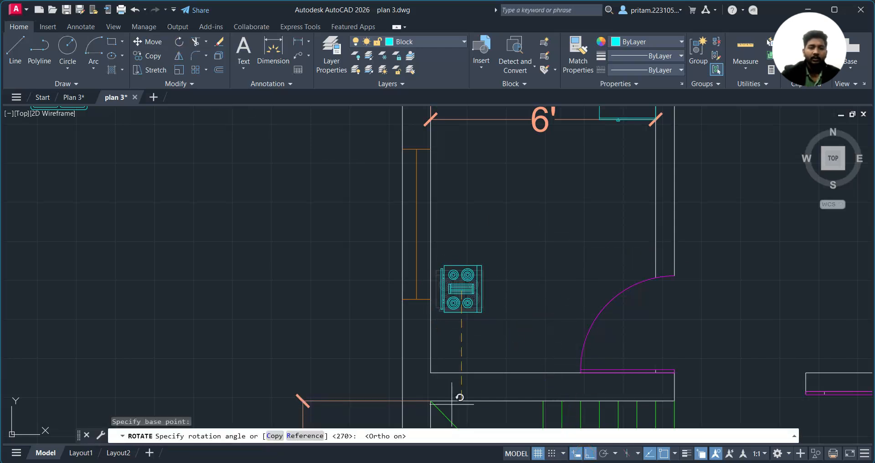
{"action": "left_click", "coordinate": [498, 341]}
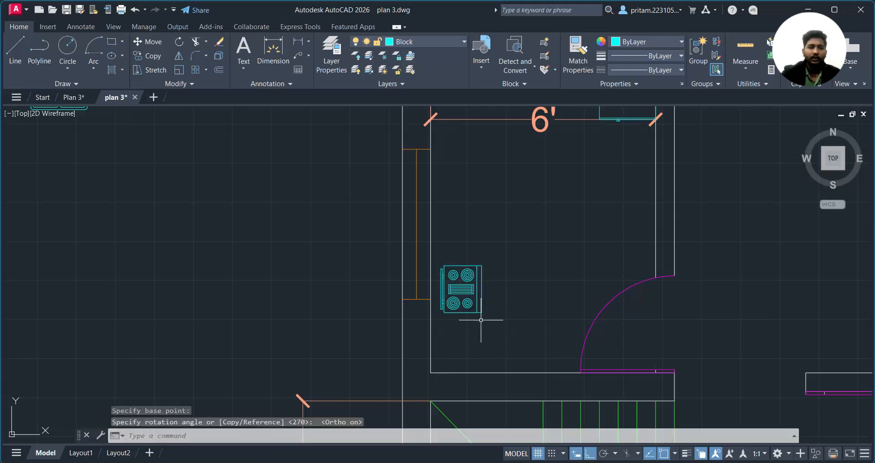
Grip-move the double sink block with Ortho off into the 6' wide room, beside the west window and north of the stove
{"action": "middle_click_drag", "start_coordinate": [211, 289], "coordinate": [414, 393]}
{"action": "left_click", "coordinate": [286, 176]}
{"action": "left_click", "coordinate": [239, 233]}
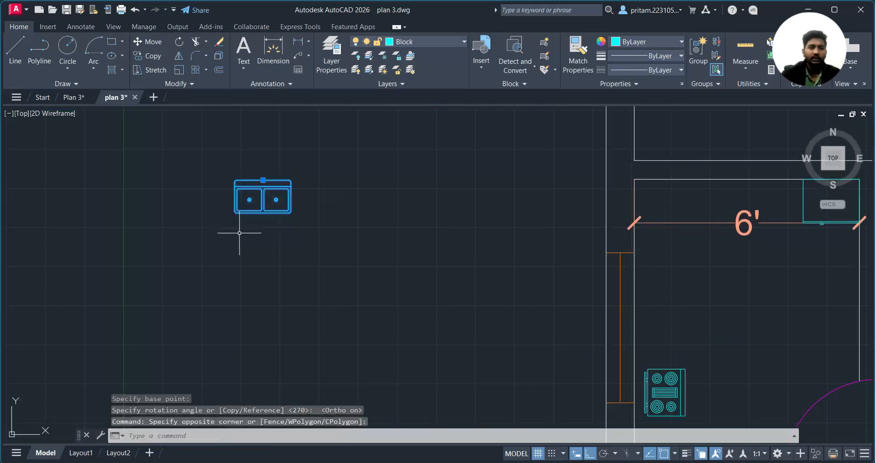
{"action": "left_click", "coordinate": [263, 181]}
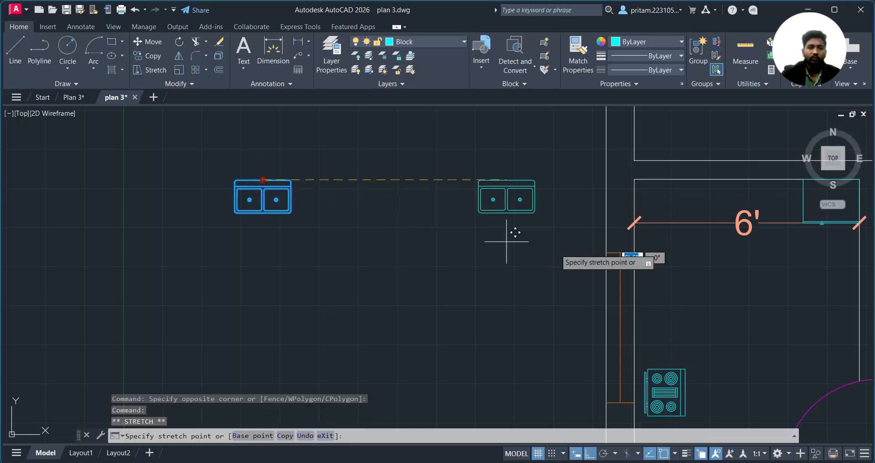
{"action": "left_click", "coordinate": [591, 453]}
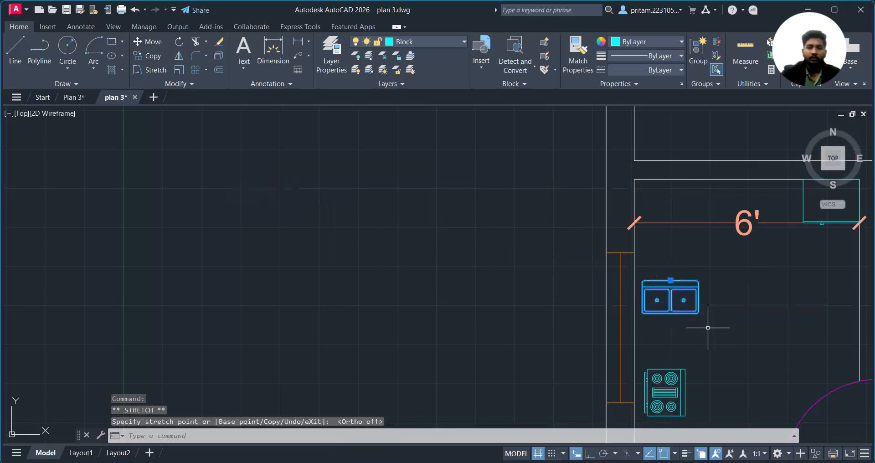
{"action": "middle_click_drag", "start_coordinate": [707, 328], "coordinate": [410, 249]}
{"action": "key", "text": "Escape"}
Rotate the double sink block a quarter turn counterclockwise about its back-edge midpoint with Ortho on
{"action": "scroll", "coordinate": [409, 249], "scroll_direction": "up", "scroll_amount": 2}
{"action": "left_click", "coordinate": [462, 188]}
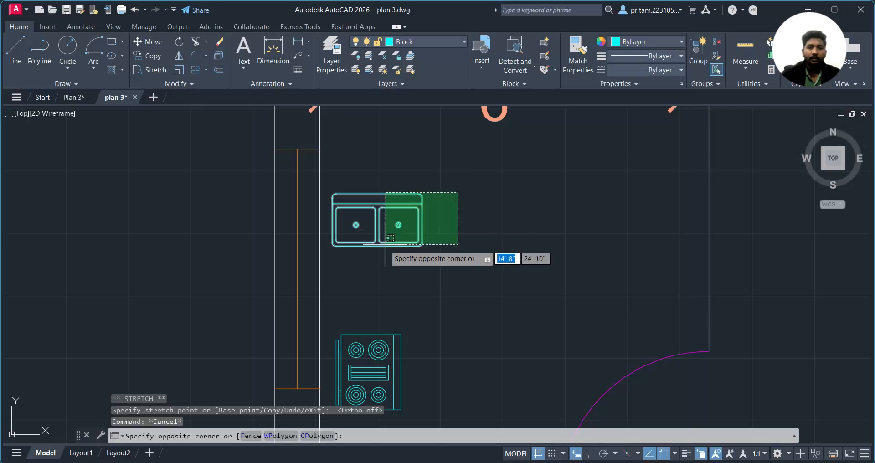
{"action": "left_click", "coordinate": [383, 247]}
{"action": "middle_click_drag", "start_coordinate": [380, 206], "coordinate": [418, 259]}
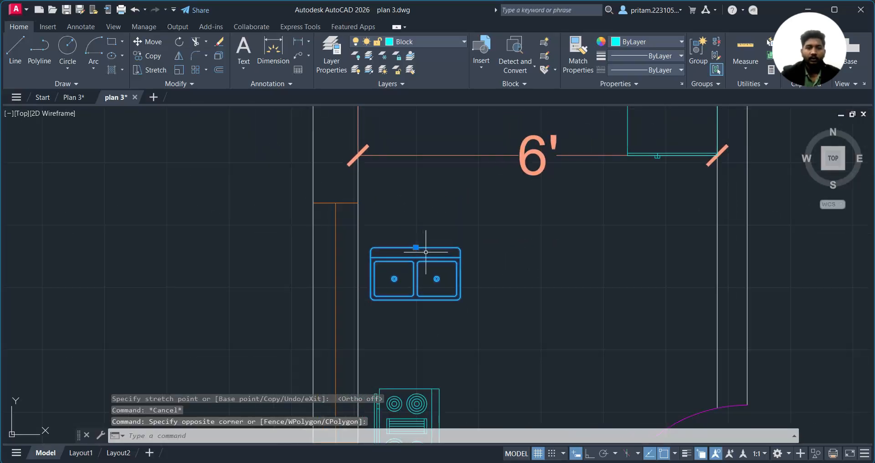
{"action": "key", "text": "Return"}
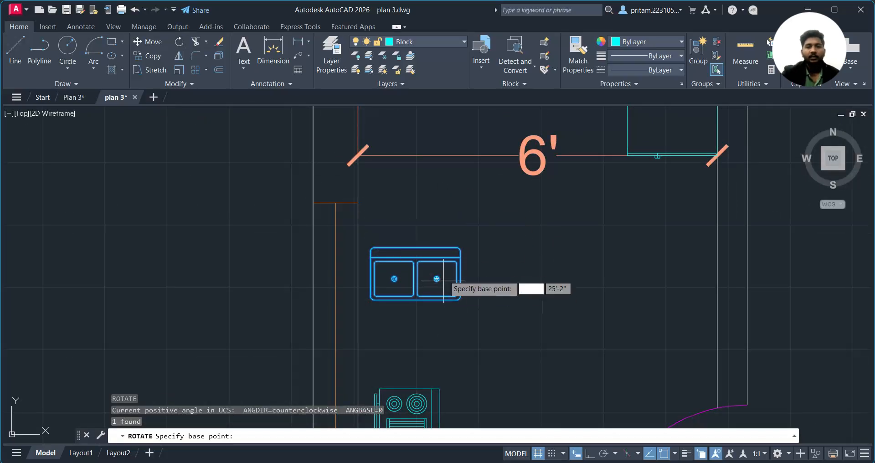
{"action": "left_click", "coordinate": [415, 249]}
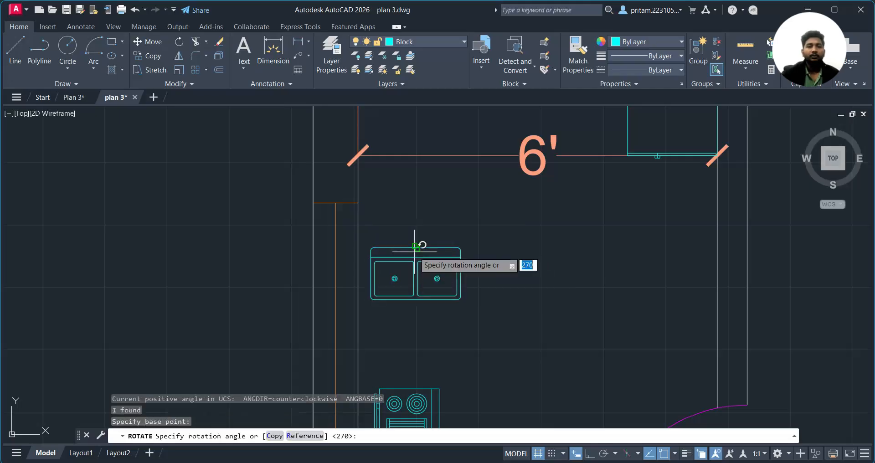
{"action": "left_click", "coordinate": [590, 455]}
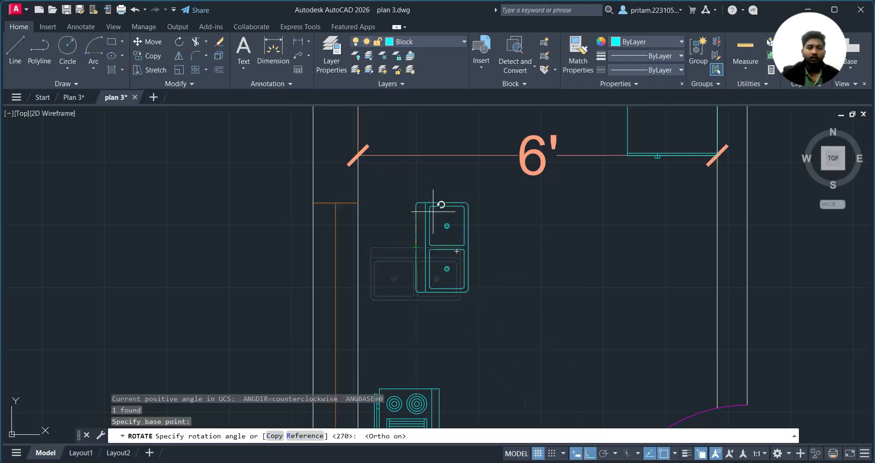
{"action": "left_click", "coordinate": [397, 165]}
Move the double sink block west by its south edge midpoint until it sits close to the west window wall
{"action": "left_click", "coordinate": [494, 201]}
{"action": "left_click", "coordinate": [412, 270]}
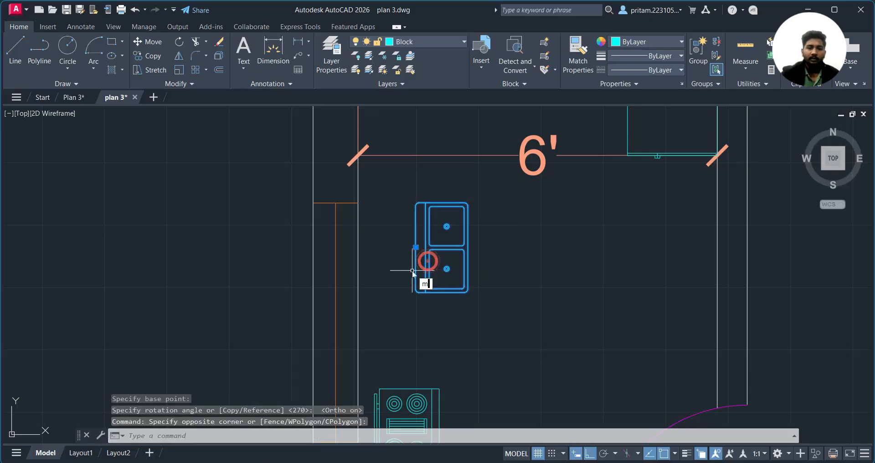
{"action": "key", "text": "Return"}
{"action": "left_click", "coordinate": [442, 291]}
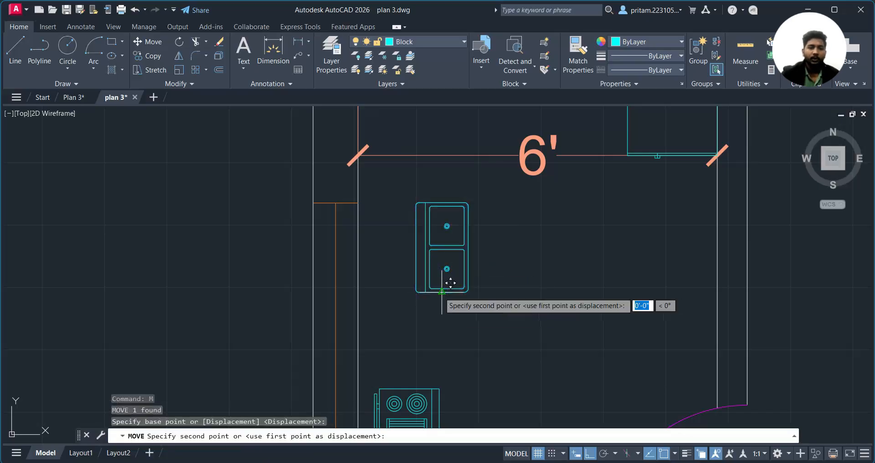
{"action": "left_click", "coordinate": [407, 279]}
{"action": "scroll", "coordinate": [435, 332], "scroll_direction": "down", "scroll_amount": 5}
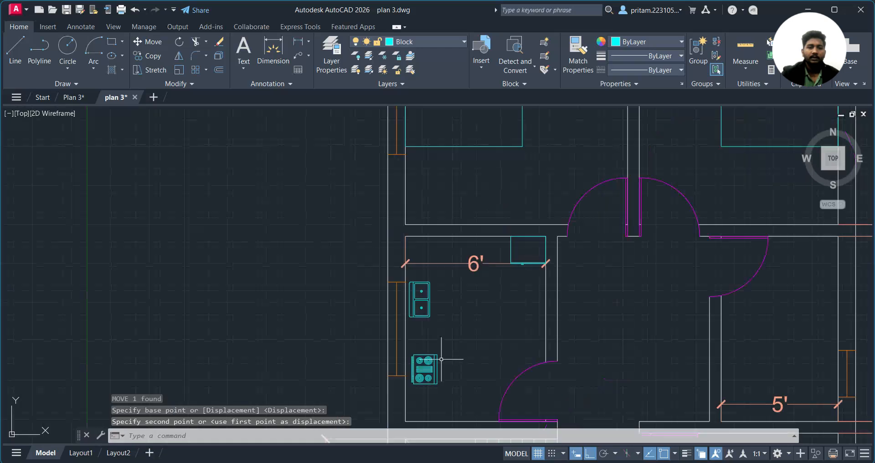
Enlarge the double sink block freehand with Scale, using its southwest corner as the base point
{"action": "scroll", "coordinate": [441, 360], "scroll_direction": "up", "scroll_amount": 2}
{"action": "middle_click_drag", "start_coordinate": [437, 345], "coordinate": [438, 287]}
{"action": "left_click", "coordinate": [462, 198]}
{"action": "left_click", "coordinate": [411, 248]}
{"action": "scroll", "coordinate": [416, 225], "scroll_direction": "up", "scroll_amount": 5}
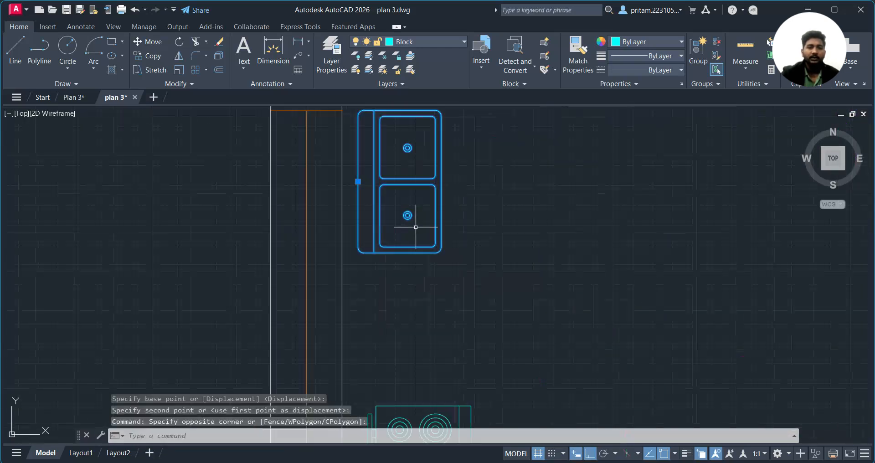
{"action": "middle_click_drag", "start_coordinate": [416, 227], "coordinate": [434, 338]}
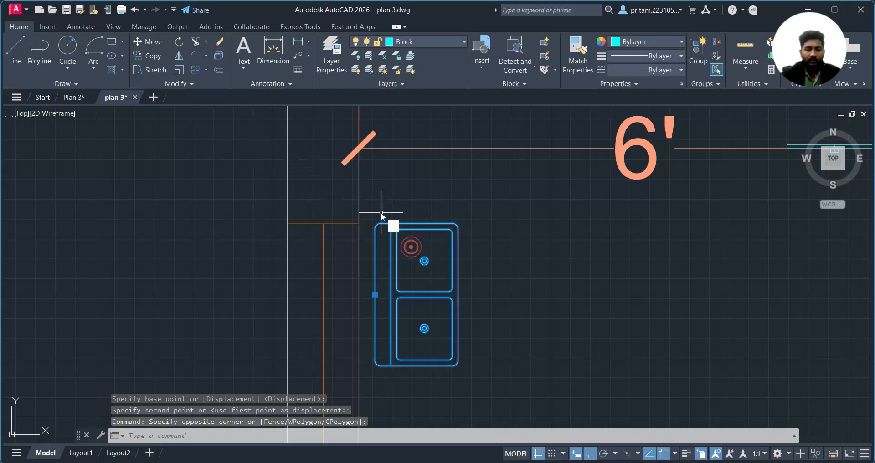
{"action": "type", "text": "sc"}
{"action": "key", "text": "Return"}
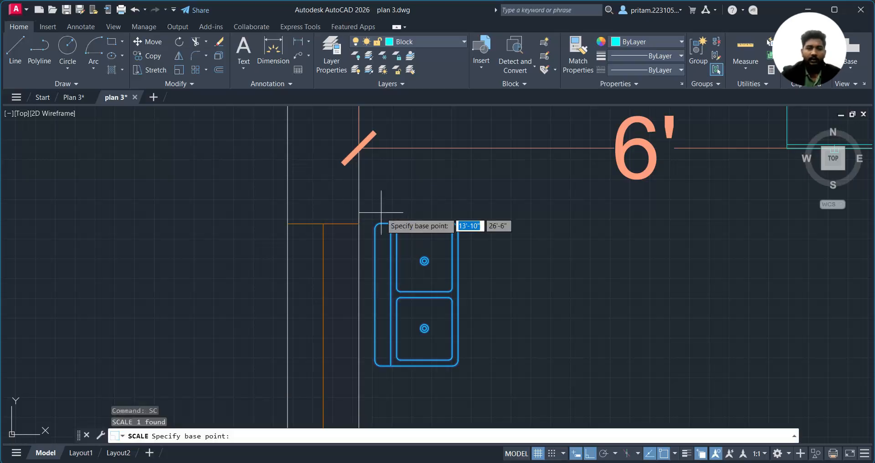
{"action": "left_click", "coordinate": [374, 360]}
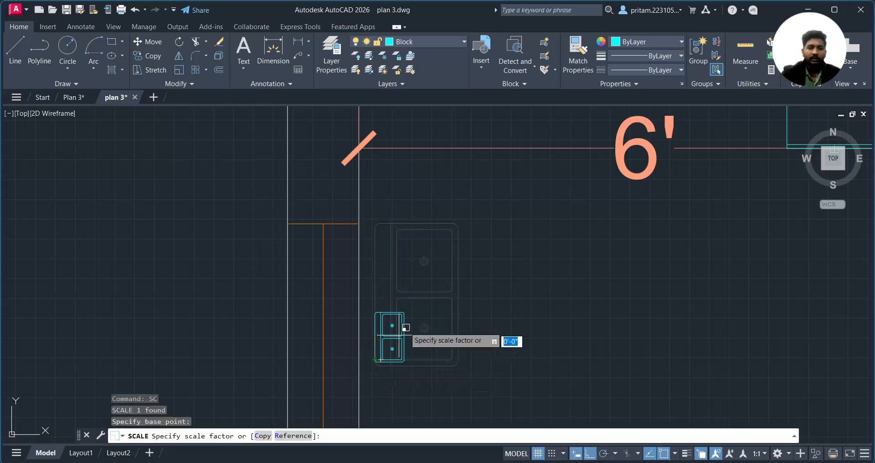
{"action": "left_click", "coordinate": [457, 274]}
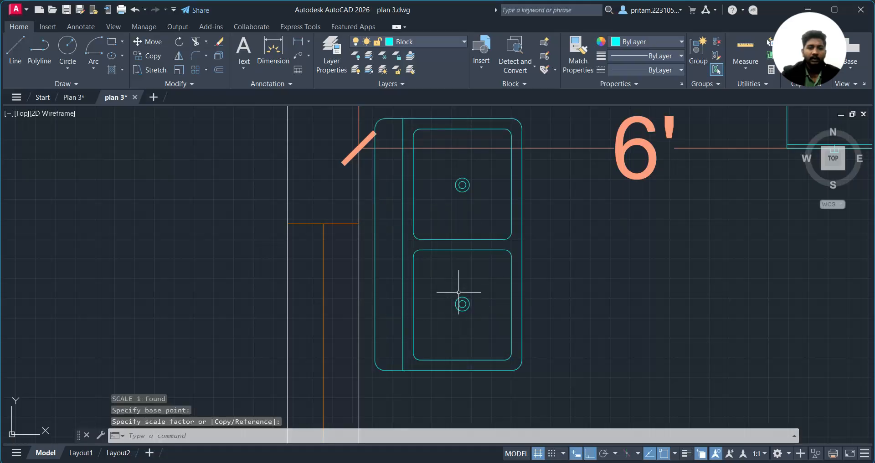
Scale the double sink block by a factor of 0.7 about its southwest corner
{"action": "left_click_drag", "start_coordinate": [550, 264], "coordinate": [493, 306]}
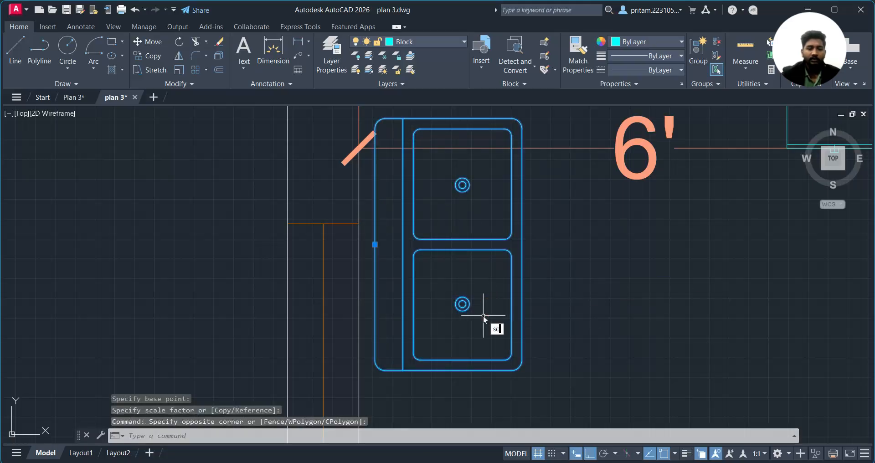
{"action": "key", "text": "Return"}
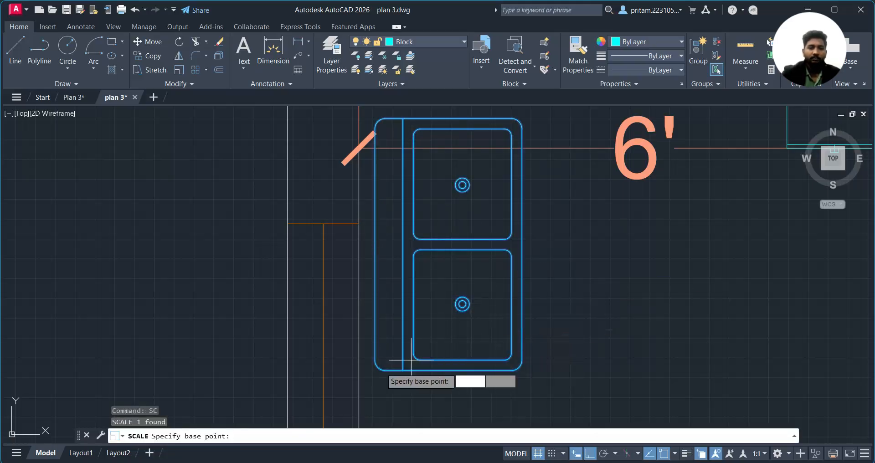
{"action": "left_click", "coordinate": [377, 365]}
{"action": "type", "text": "0.7"}
{"action": "key", "text": "Return"}
{"action": "scroll", "coordinate": [401, 296], "scroll_direction": "down", "scroll_amount": 6}
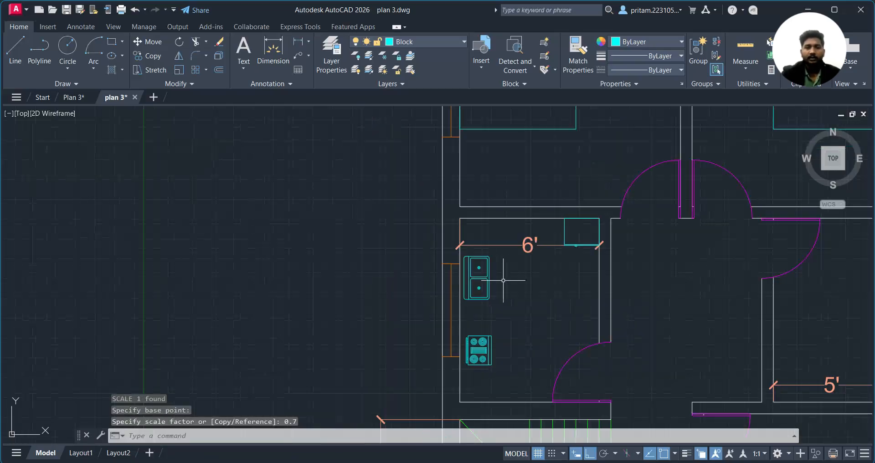
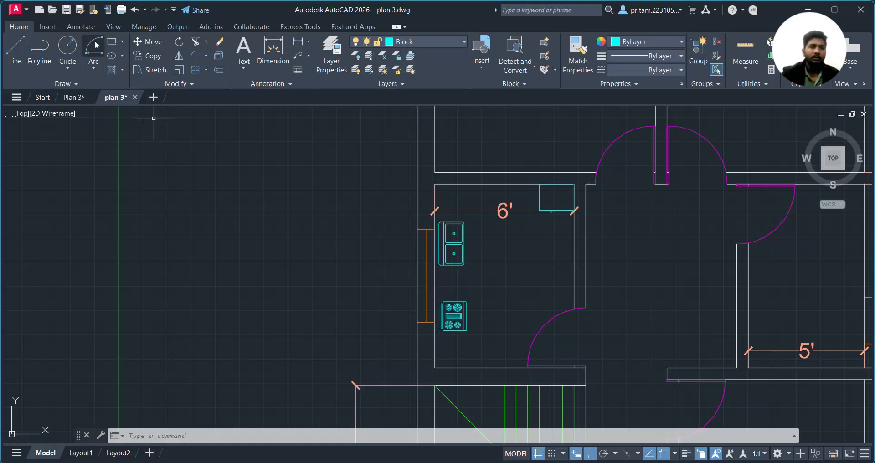
{"action": "type", "text": "o"}
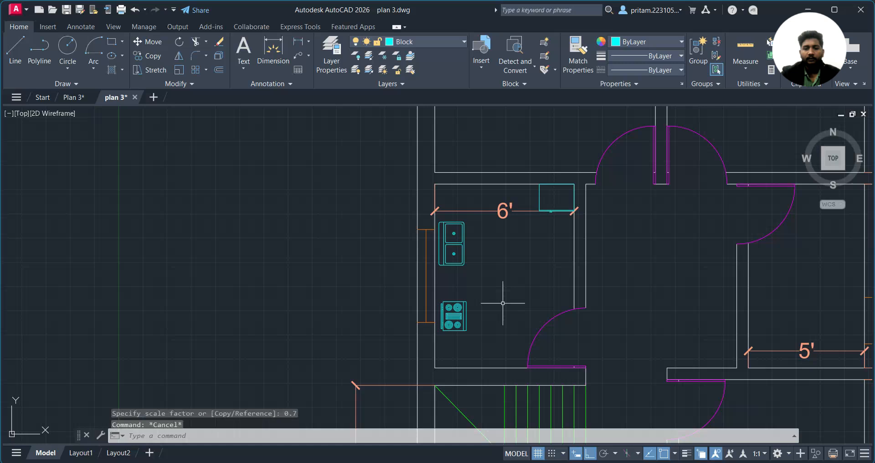
{"action": "key", "text": "Return"}
{"action": "key", "text": "Escape"}
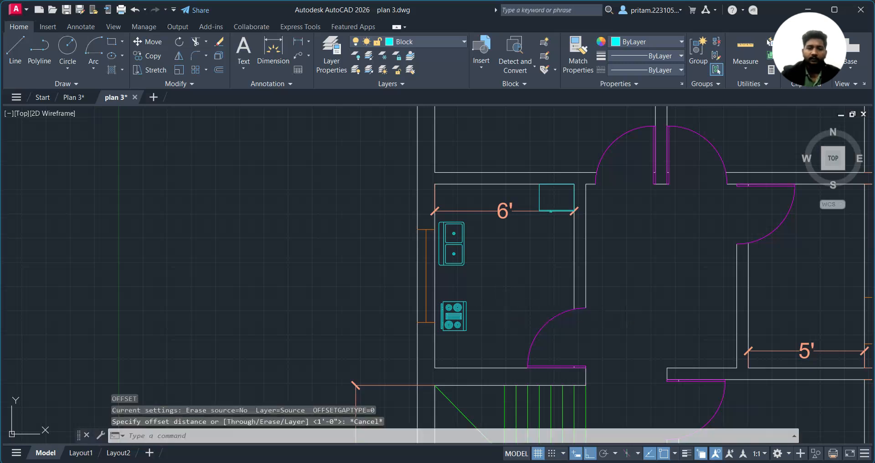
Offset the inner west wall line of the 6' wide room 2' east to form the counter edge
{"action": "left_click", "coordinate": [435, 355]}
{"action": "type", "text": "o"}
{"action": "key", "text": "Return"}
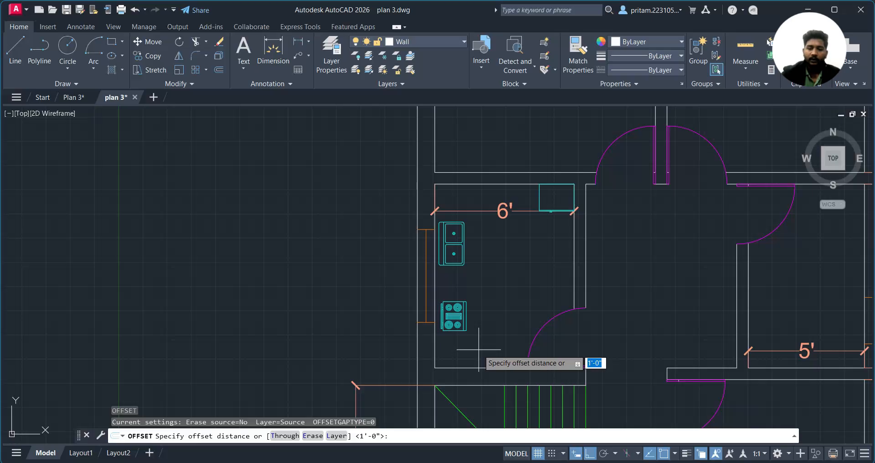
{"action": "type", "text": "2"}
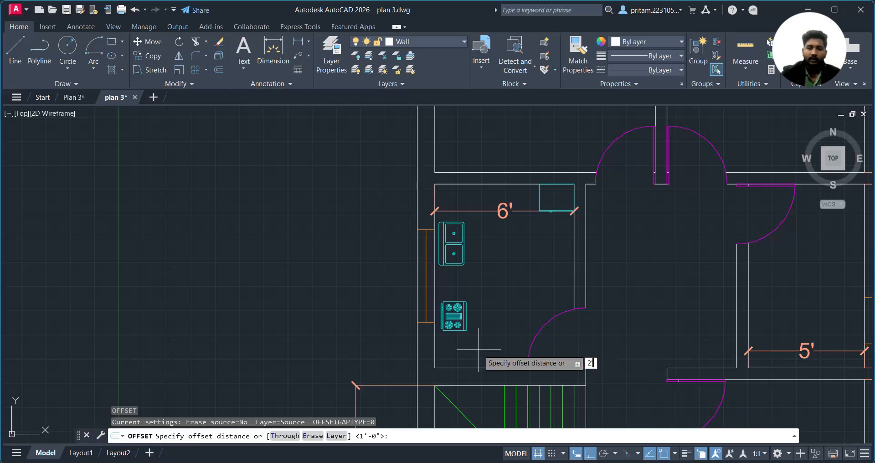
{"action": "type", "text": "'"}
{"action": "key", "text": "Return"}
{"action": "left_click", "coordinate": [480, 348]}
{"action": "mouse_move", "coordinate": [495, 337]}
{"action": "middle_mouse_down"}
{"action": "mouse_move", "coordinate": [401, 315]}
{"action": "mouse_move", "coordinate": [388, 302]}
{"action": "middle_mouse_up"}
{"action": "key", "text": "Escape"}
{"action": "left_click", "coordinate": [391, 308]}
{"action": "key", "text": "Escape"}
{"action": "scroll", "coordinate": [394, 306], "scroll_direction": "down", "scroll_amount": 6}
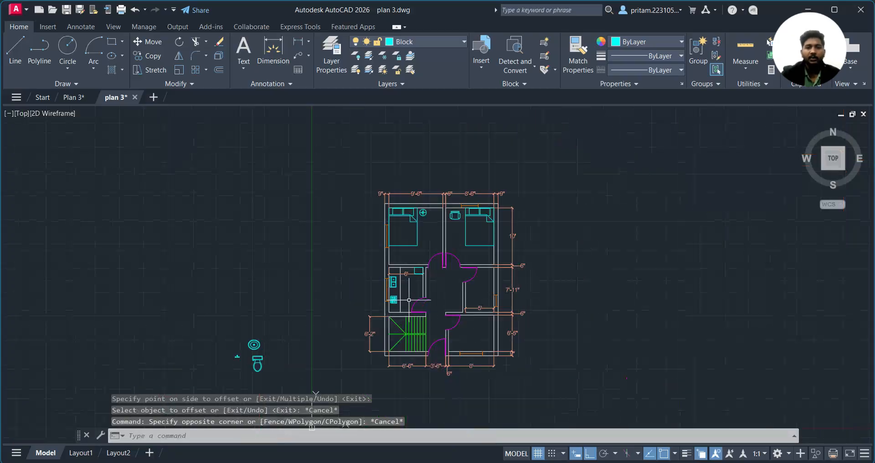
Put the offset counter edge line in the 6' wide room on the Block layer
{"action": "scroll", "coordinate": [412, 319], "scroll_direction": "up", "scroll_amount": 4}
{"action": "left_click", "coordinate": [392, 310]}
{"action": "left_click", "coordinate": [374, 308]}
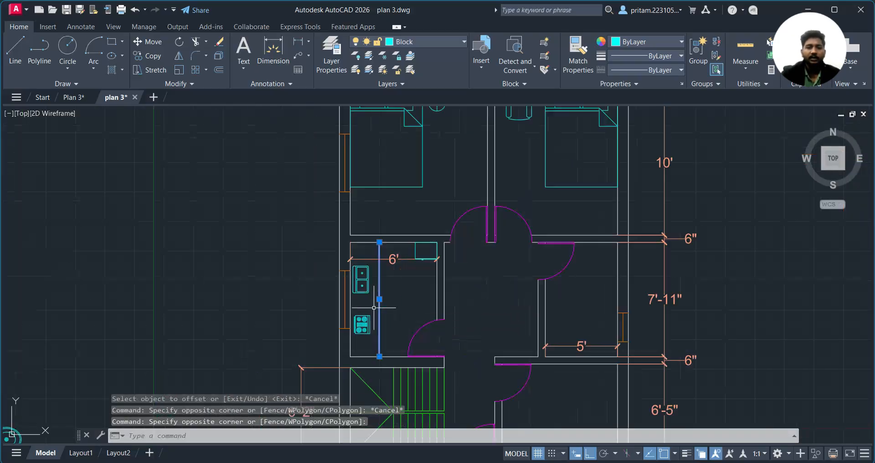
{"action": "left_click", "coordinate": [440, 42]}
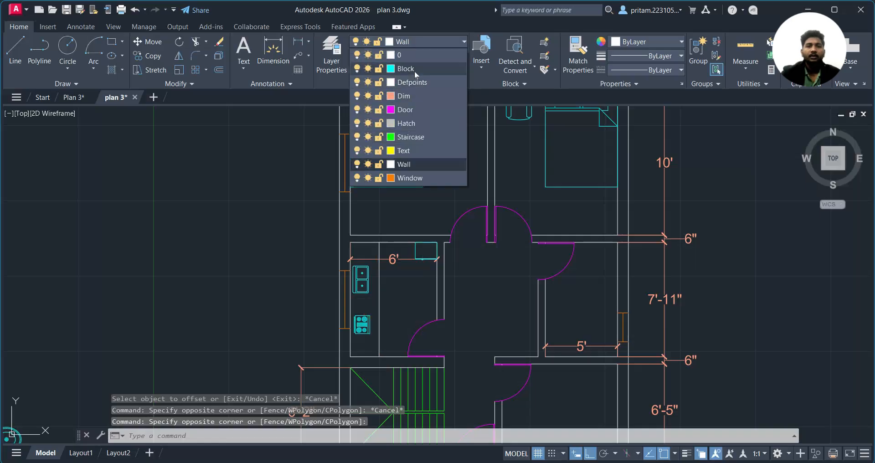
{"action": "left_click", "coordinate": [414, 71]}
{"action": "key", "text": "Escape"}
Grip-move the toilet block from outside the plan to the south end of the 5' wide room
{"action": "middle_click_drag", "start_coordinate": [423, 331], "coordinate": [382, 282]}
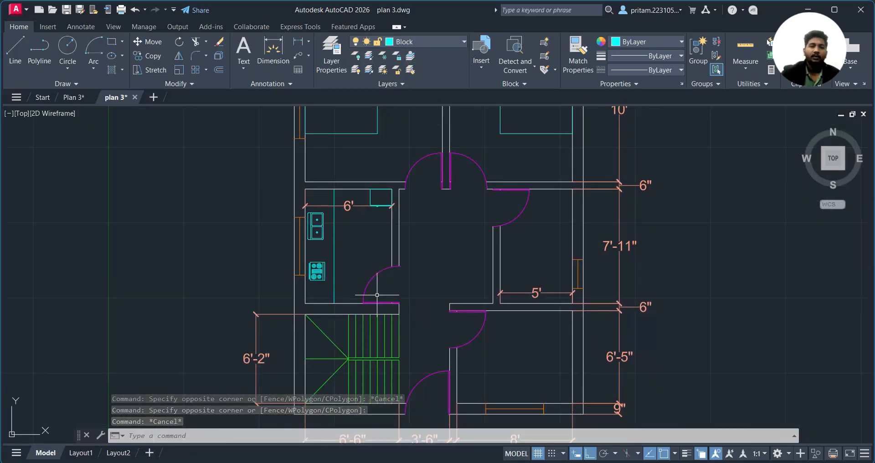
{"action": "scroll", "coordinate": [349, 295], "scroll_direction": "down", "scroll_amount": 2}
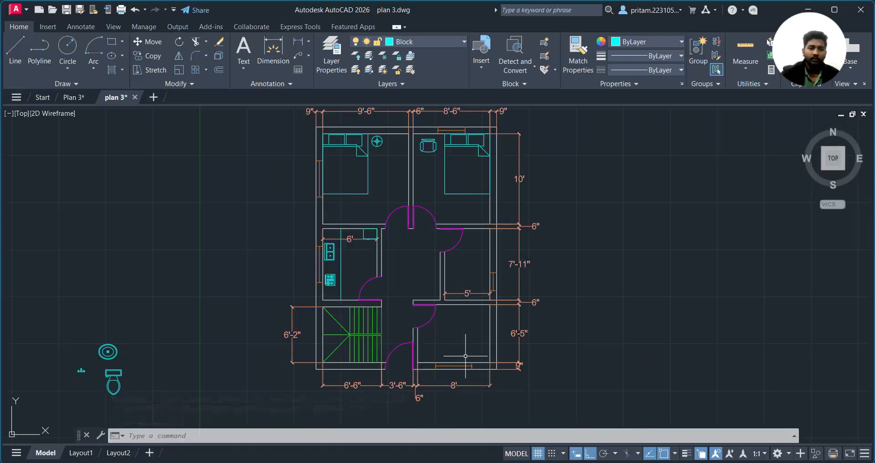
{"action": "middle_click_drag", "start_coordinate": [461, 357], "coordinate": [462, 327]}
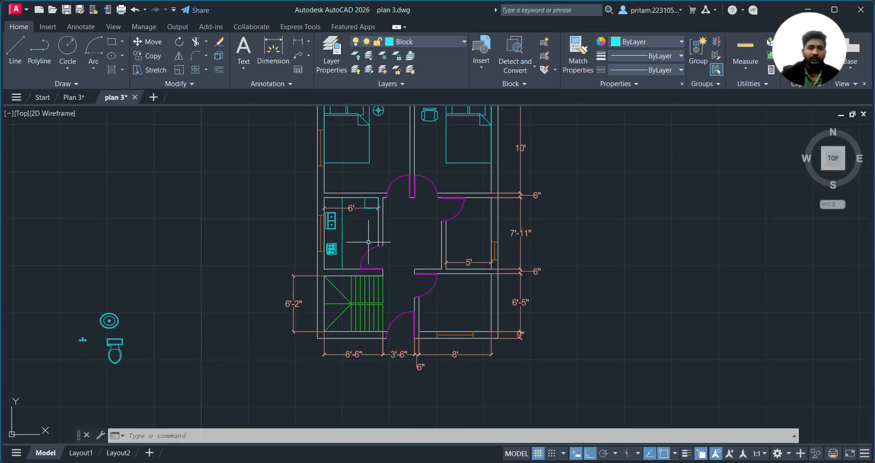
{"action": "left_click", "coordinate": [153, 365]}
{"action": "left_click", "coordinate": [109, 341]}
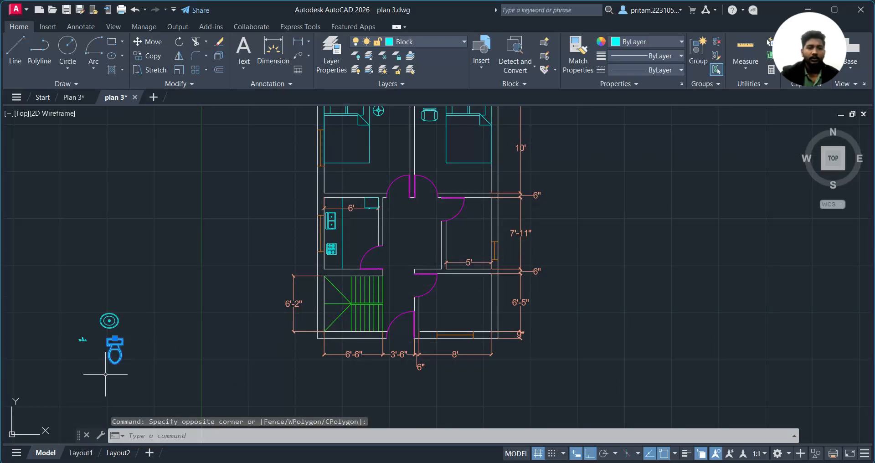
{"action": "left_click", "coordinate": [115, 339]}
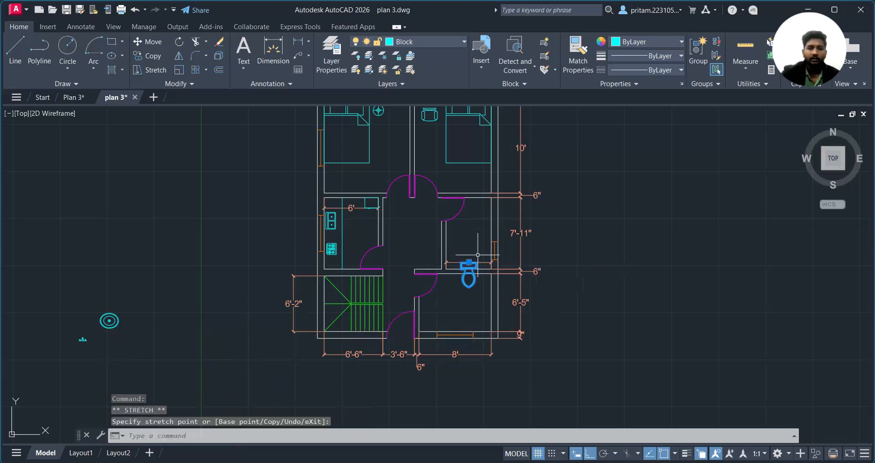
{"action": "scroll", "coordinate": [463, 295], "scroll_direction": "up", "scroll_amount": 2}
{"action": "scroll", "coordinate": [462, 296], "scroll_direction": "up", "scroll_amount": 2}
{"action": "middle_click_drag", "start_coordinate": [463, 296], "coordinate": [385, 381]}
Move the toilet block straight north so it lies fully inside the 5' wide room
{"action": "left_click", "coordinate": [431, 342]}
{"action": "left_click", "coordinate": [357, 378]}
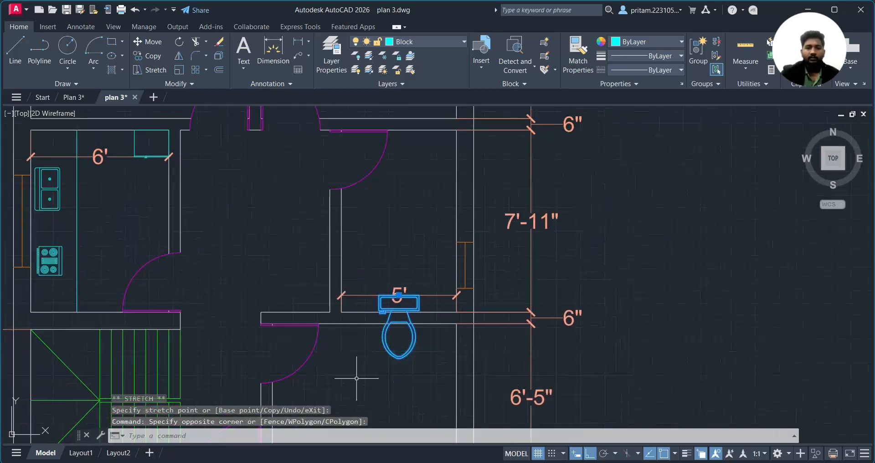
{"action": "type", "text": "m"}
{"action": "key", "text": "Return"}
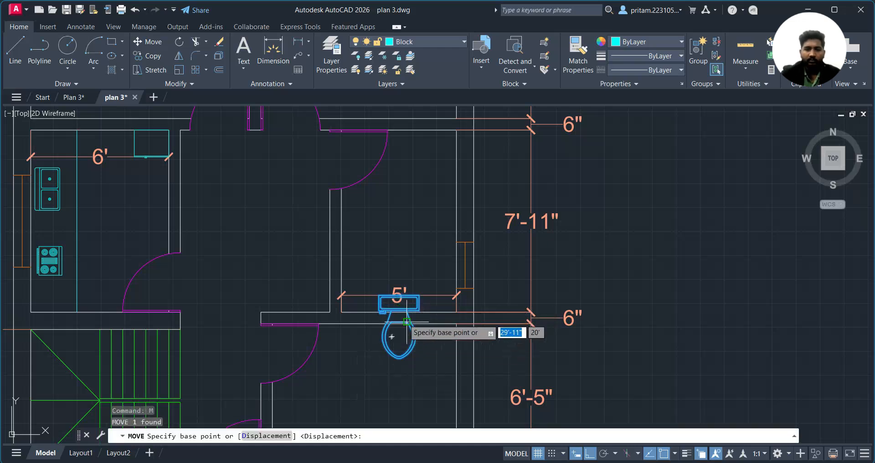
{"action": "left_click", "coordinate": [417, 323]}
{"action": "left_click", "coordinate": [417, 234]}
Rotate the toilet block a quarter turn clockwise about its tank's back-edge midpoint so the tank faces east
{"action": "left_click", "coordinate": [390, 251]}
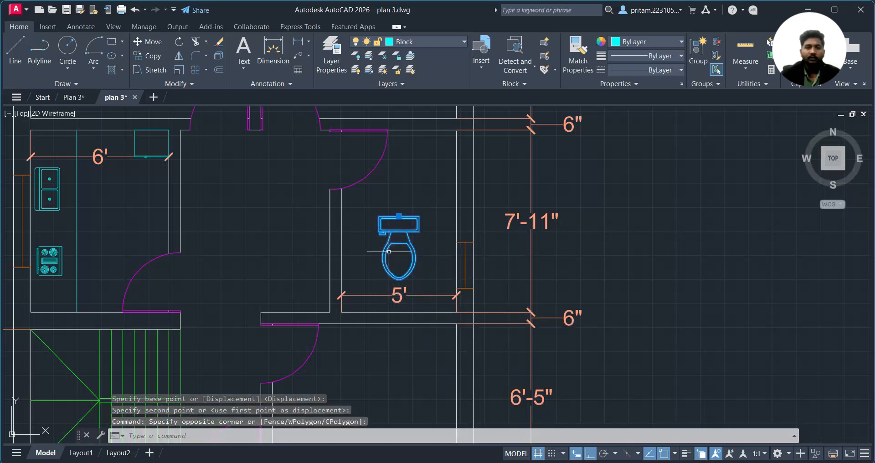
{"action": "left_click", "coordinate": [178, 44]}
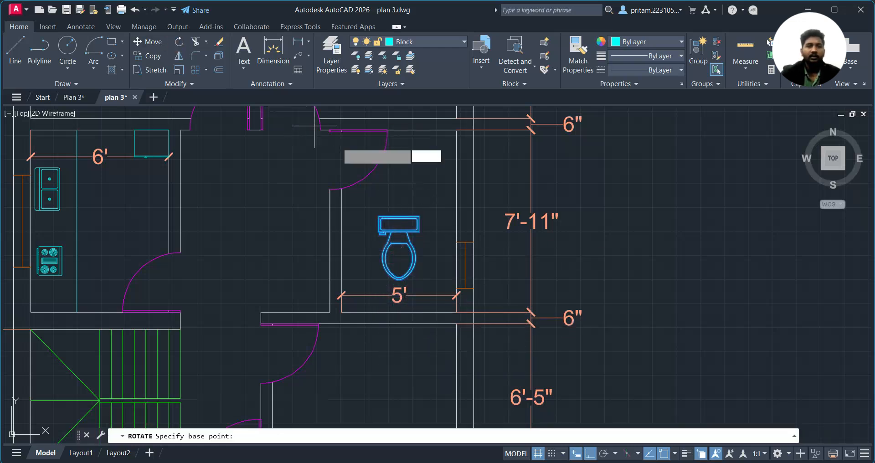
{"action": "left_click", "coordinate": [393, 218]}
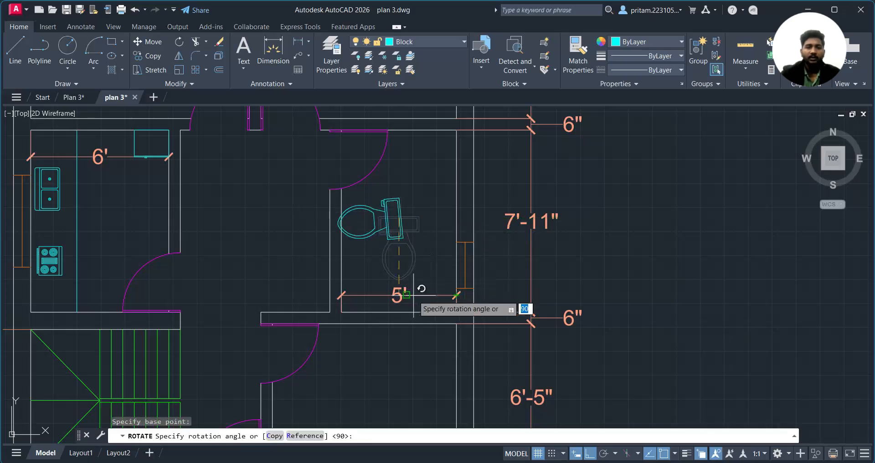
{"action": "left_click", "coordinate": [393, 310]}
Scale the toilet block by a factor of 0.8 about the northeast corner of its tank
{"action": "left_click", "coordinate": [417, 218]}
{"action": "left_click", "coordinate": [383, 256]}
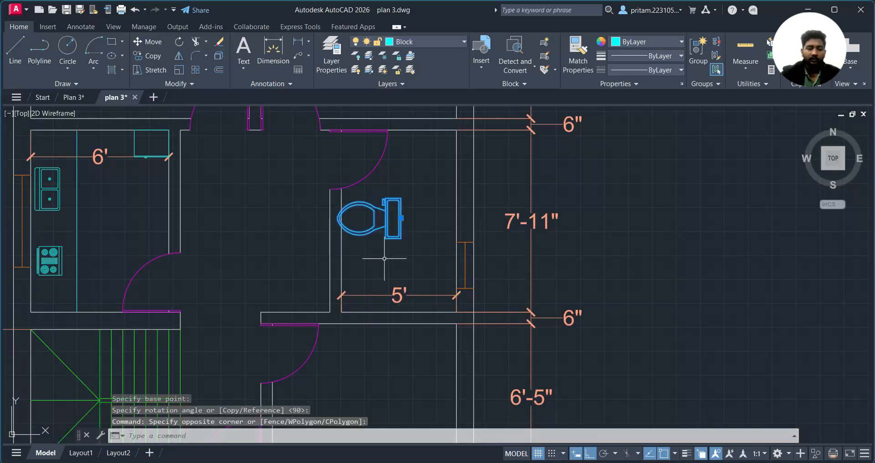
{"action": "type", "text": "sc"}
{"action": "key", "text": "Return"}
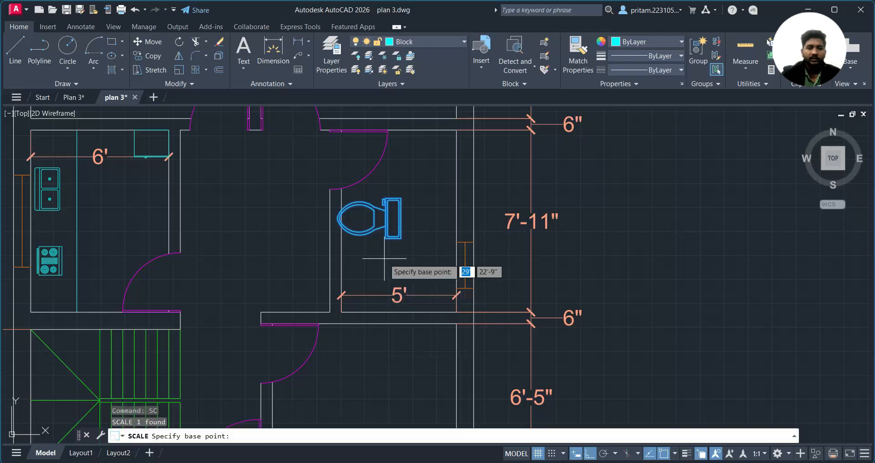
{"action": "left_click", "coordinate": [399, 199]}
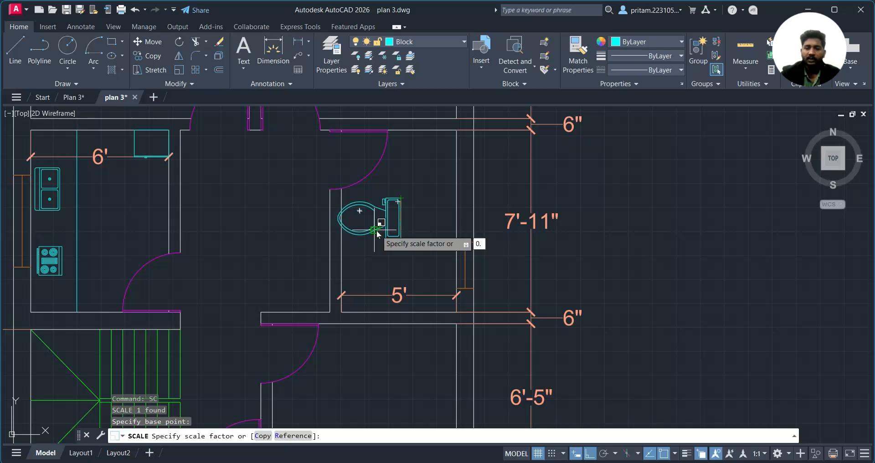
{"action": "type", "text": "0.8"}
{"action": "key", "text": "Return"}
Move the toilet block by its tank's back-edge midpoint to the east wall at the end of the 5' dimension
{"action": "left_click", "coordinate": [417, 198]}
{"action": "left_click", "coordinate": [378, 238]}
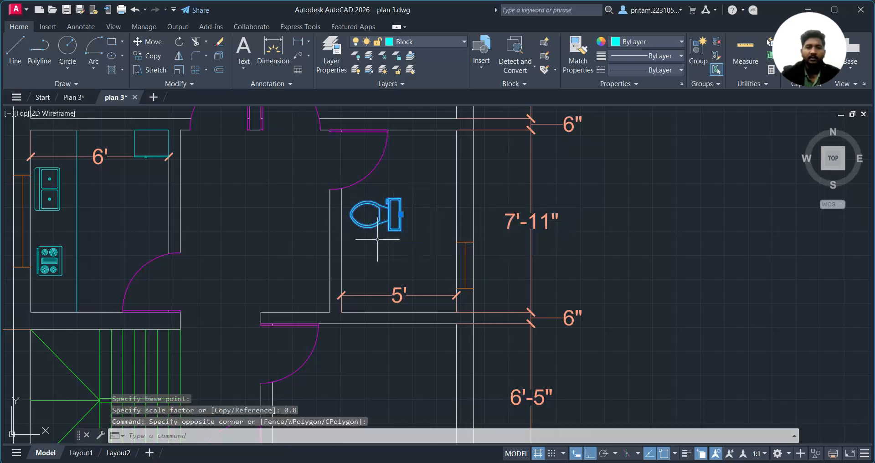
{"action": "middle_click_drag", "start_coordinate": [386, 220], "coordinate": [374, 212]}
{"action": "scroll", "coordinate": [374, 213], "scroll_direction": "up", "scroll_amount": 1}
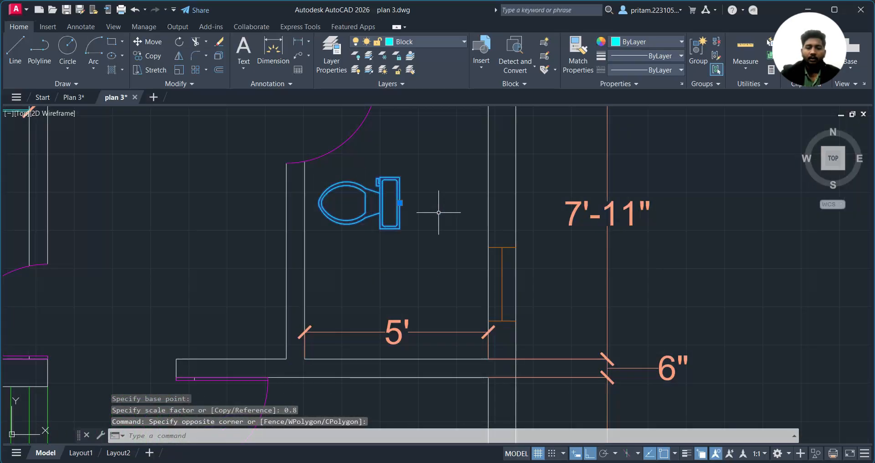
{"action": "key", "text": "Return"}
{"action": "left_click", "coordinate": [399, 203]}
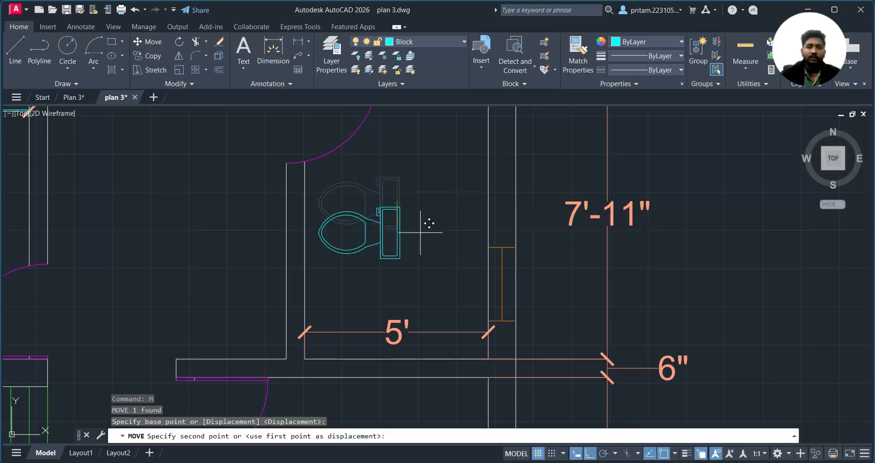
{"action": "left_click", "coordinate": [489, 330]}
{"action": "scroll", "coordinate": [511, 332], "scroll_direction": "up", "scroll_amount": 2}
{"action": "left_click", "coordinate": [452, 245]}
{"action": "left_click", "coordinate": [424, 307]}
{"action": "type", "text": "m"}
{"action": "key", "text": "Return"}
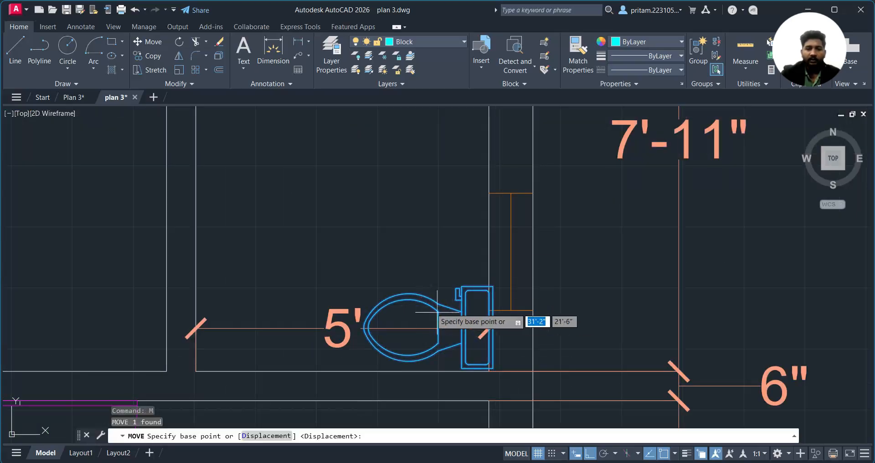
{"action": "left_click", "coordinate": [420, 309]}
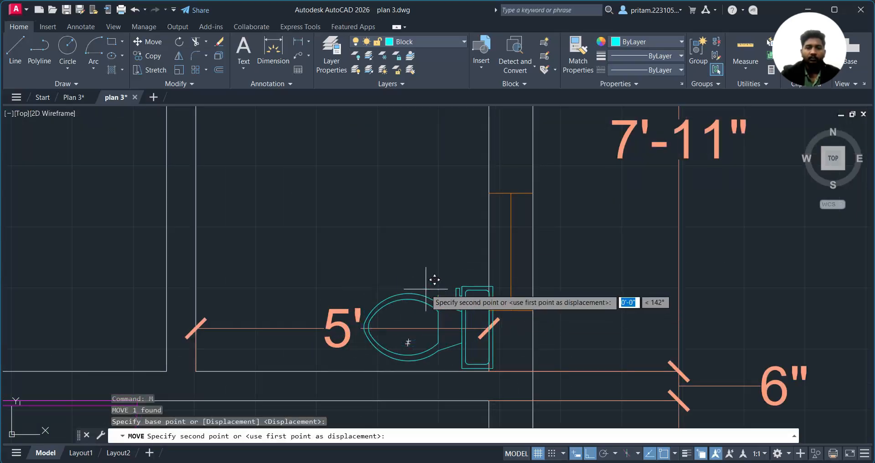
{"action": "key", "text": "Escape"}
Turn Ortho off and move the toilet by its tank's southeast corner onto the wall face at the east end of the 5' dimension
{"action": "left_click", "coordinate": [465, 282]}
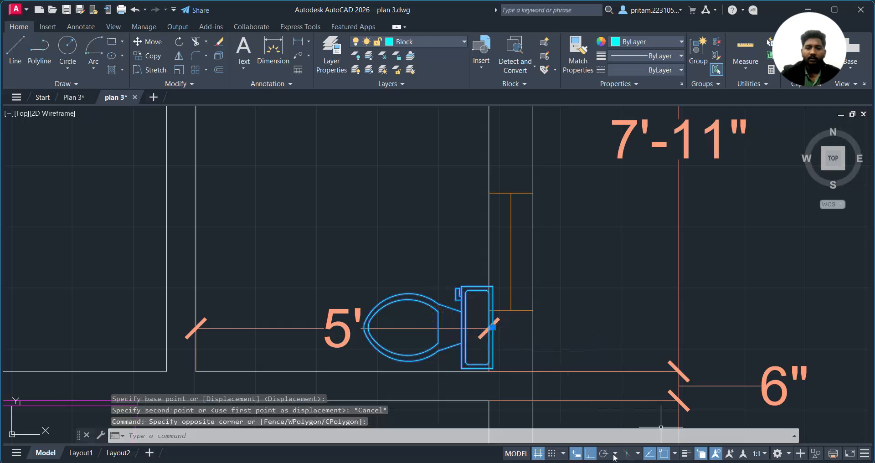
{"action": "left_click", "coordinate": [593, 454]}
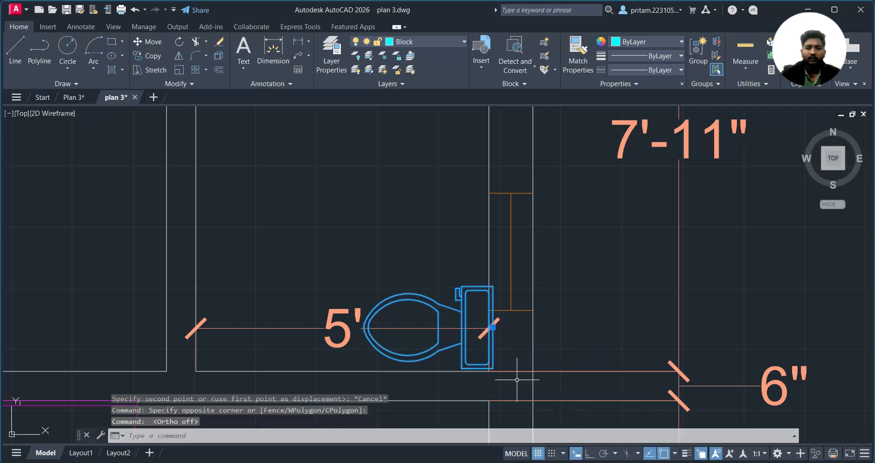
{"action": "type", "text": "m"}
{"action": "key", "text": "Return"}
{"action": "left_click", "coordinate": [495, 360]}
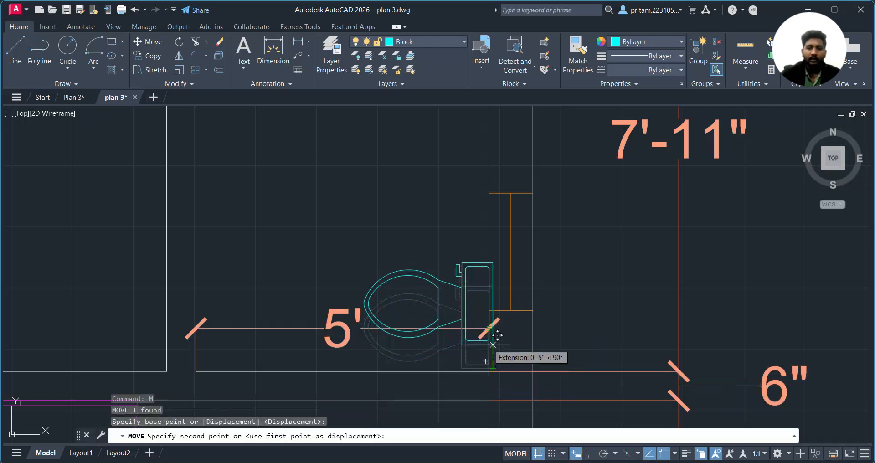
{"action": "left_click", "coordinate": [485, 357]}
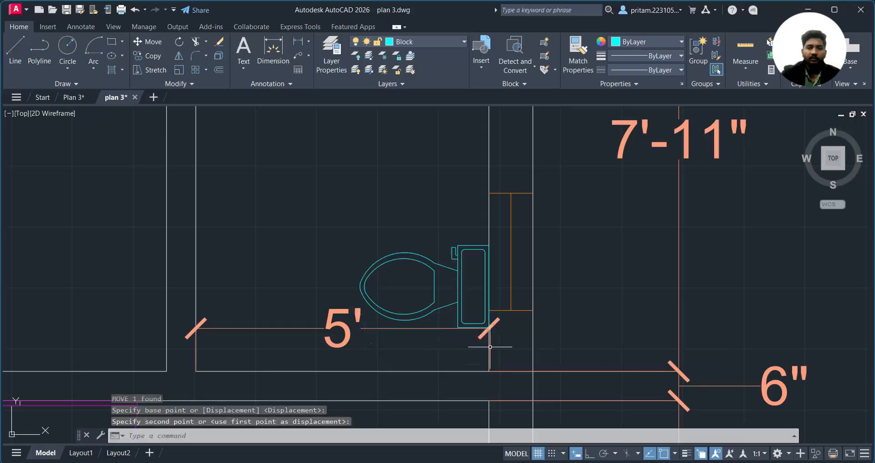
Move the toilet block a short distance straight south along the east wall
{"action": "scroll", "coordinate": [483, 360], "scroll_direction": "down", "scroll_amount": 4}
{"action": "scroll", "coordinate": [483, 360], "scroll_direction": "up", "scroll_amount": 3}
{"action": "left_click", "coordinate": [461, 283]}
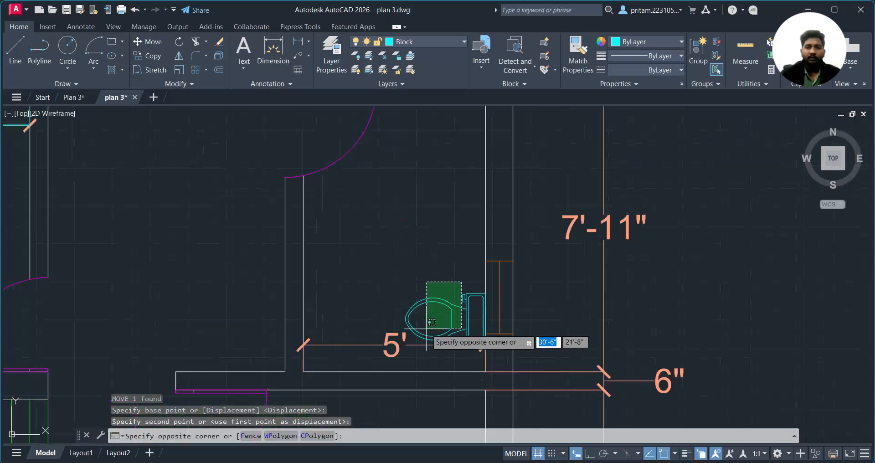
{"action": "left_click", "coordinate": [432, 327]}
{"action": "scroll", "coordinate": [432, 327], "scroll_direction": "down", "scroll_amount": 4}
{"action": "scroll", "coordinate": [450, 326], "scroll_direction": "up", "scroll_amount": 4}
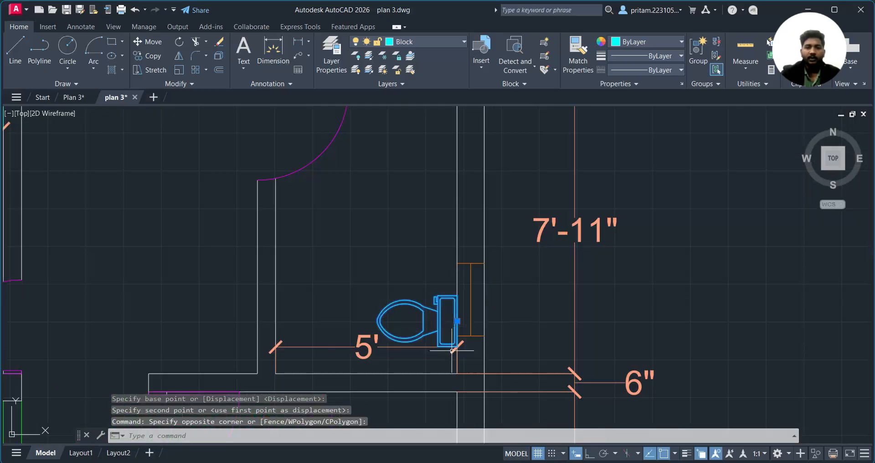
{"action": "scroll", "coordinate": [451, 368], "scroll_direction": "up", "scroll_amount": 3}
{"action": "key", "text": "m"}
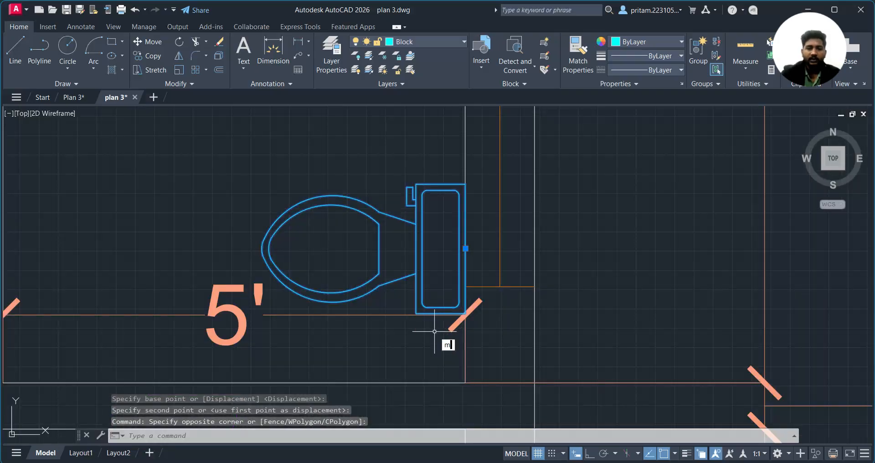
{"action": "key", "text": "Return"}
{"action": "left_click", "coordinate": [449, 301]}
{"action": "left_click", "coordinate": [449, 340]}
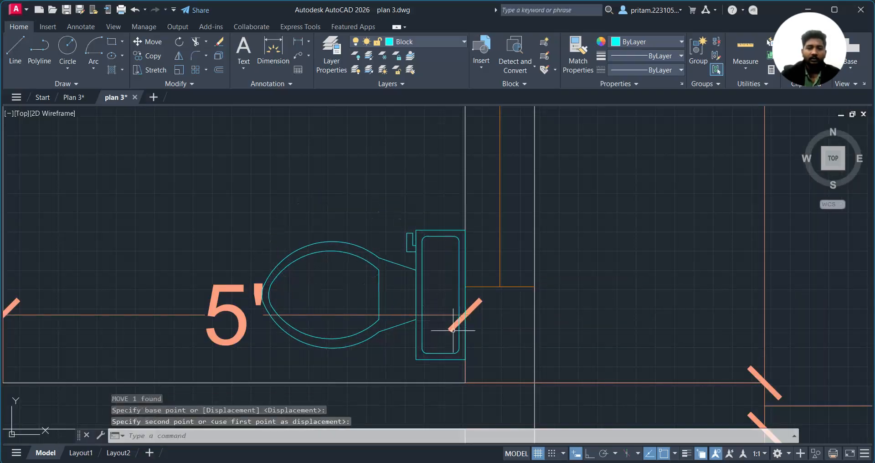
Undo the toilet block's last southward move
{"action": "scroll", "coordinate": [465, 345], "scroll_direction": "down", "scroll_amount": 5}
{"action": "scroll", "coordinate": [465, 346], "scroll_direction": "up", "scroll_amount": 2}
{"action": "key", "text": "Escape"}
{"action": "scroll", "coordinate": [433, 290], "scroll_direction": "down", "scroll_amount": 5}
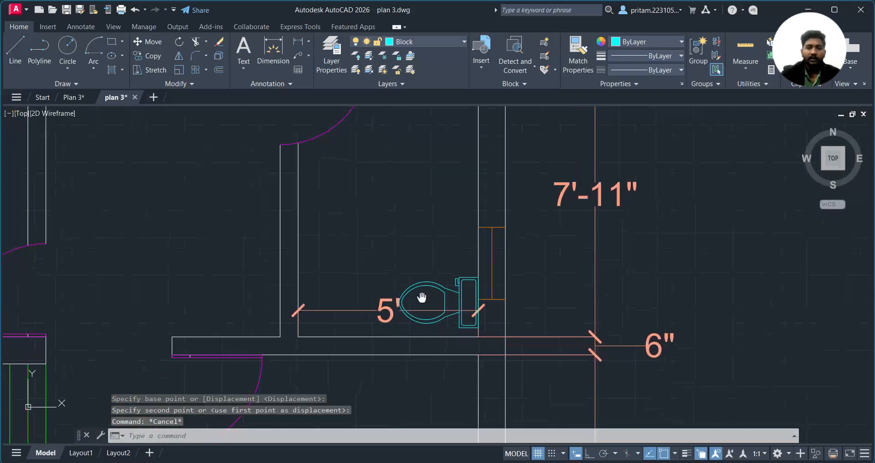
{"action": "scroll", "coordinate": [361, 373], "scroll_direction": "down", "scroll_amount": 2}
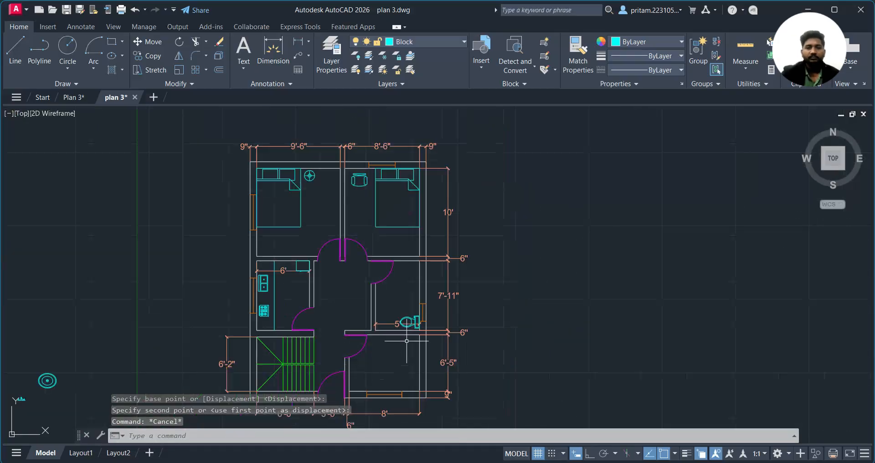
{"action": "scroll", "coordinate": [406, 341], "scroll_direction": "up", "scroll_amount": 6}
{"action": "key", "text": "ctrl+z"}
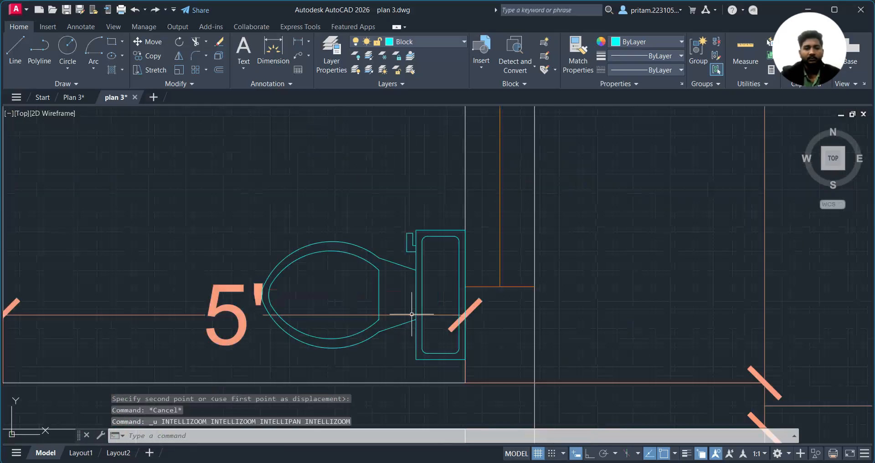
{"action": "key", "text": "ctrl+z"}
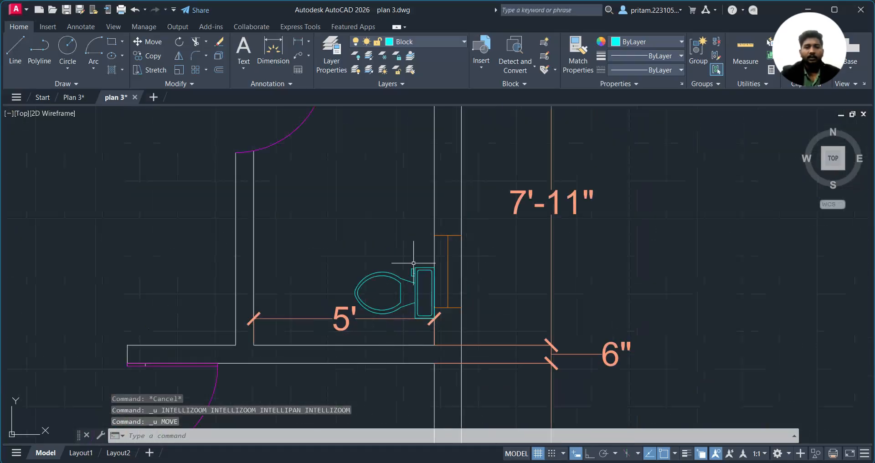
{"action": "scroll", "coordinate": [492, 246], "scroll_direction": "down", "scroll_amount": 4}
{"action": "scroll", "coordinate": [783, 220], "scroll_direction": "down", "scroll_amount": 2}
{"action": "scroll", "coordinate": [179, 325], "scroll_direction": "up", "scroll_amount": 3}
{"action": "left_click", "coordinate": [173, 352]}
{"action": "left_click", "coordinate": [193, 335]}
{"action": "type", "text": "co"}
{"action": "key", "text": "Return"}
{"action": "key", "text": "Escape"}
{"action": "key", "text": "Escape"}
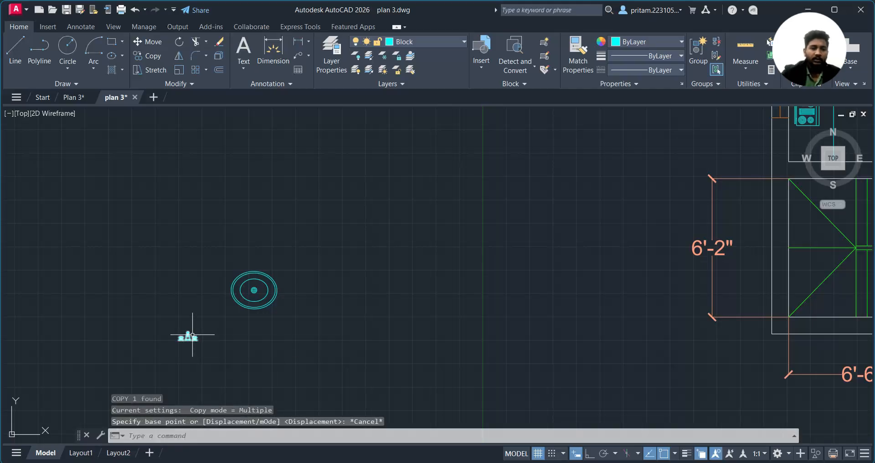
Move the faucet block and the oval washbasin together from outside the plan into the 5' wide room, north of the toilet
{"action": "left_click", "coordinate": [185, 335]}
{"action": "left_click", "coordinate": [148, 360]}
{"action": "left_click", "coordinate": [299, 266]}
{"action": "left_click", "coordinate": [201, 352]}
{"action": "type", "text": "m"}
{"action": "key", "text": "Return"}
{"action": "left_click", "coordinate": [254, 290]}
{"action": "scroll", "coordinate": [529, 255], "scroll_direction": "down", "scroll_amount": 4}
{"action": "middle_click_drag", "start_coordinate": [530, 252], "coordinate": [260, 299]}
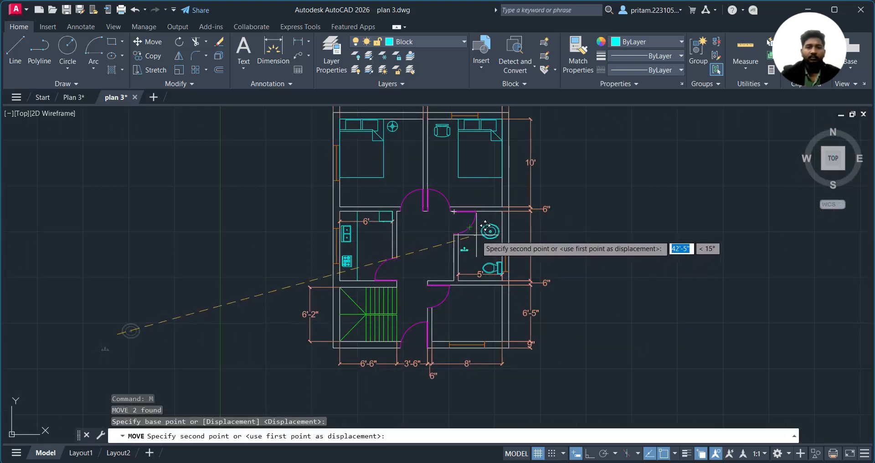
{"action": "left_click", "coordinate": [469, 226]}
Scale the oval washbasin by a factor of 0.8 about a point just south of its drain
{"action": "scroll", "coordinate": [499, 237], "scroll_direction": "up", "scroll_amount": 6}
{"action": "left_click", "coordinate": [434, 215]}
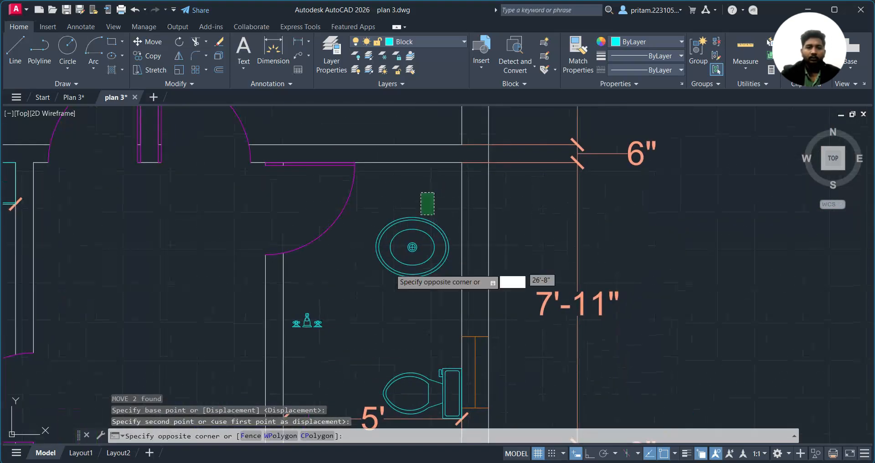
{"action": "left_click", "coordinate": [415, 265]}
{"action": "type", "text": "sc"}
{"action": "key", "text": "Return"}
{"action": "left_click", "coordinate": [417, 264]}
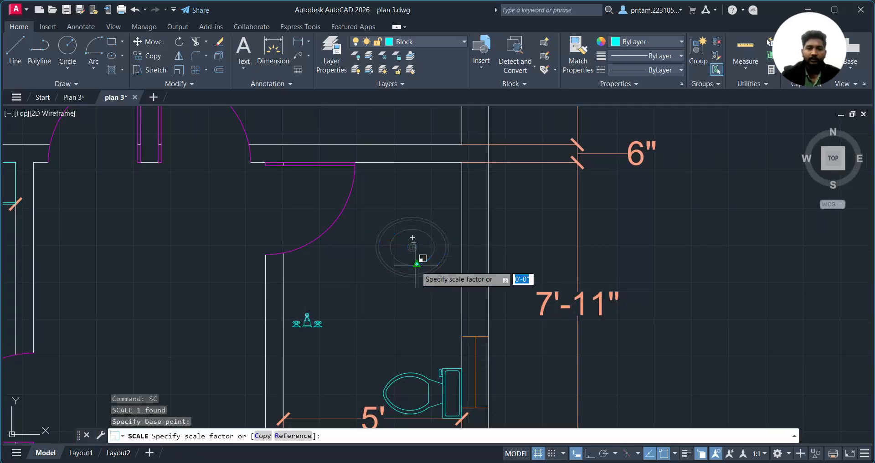
{"action": "type", "text": "0.8"}
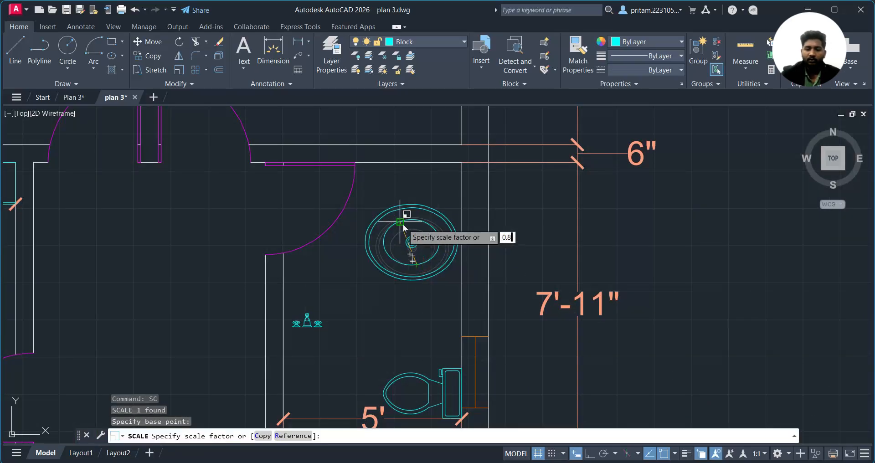
{"action": "key", "text": "Return"}
Move the washbasin by its centre north, close to the 5' room's north wall
{"action": "left_click", "coordinate": [444, 235]}
{"action": "left_click", "coordinate": [415, 264]}
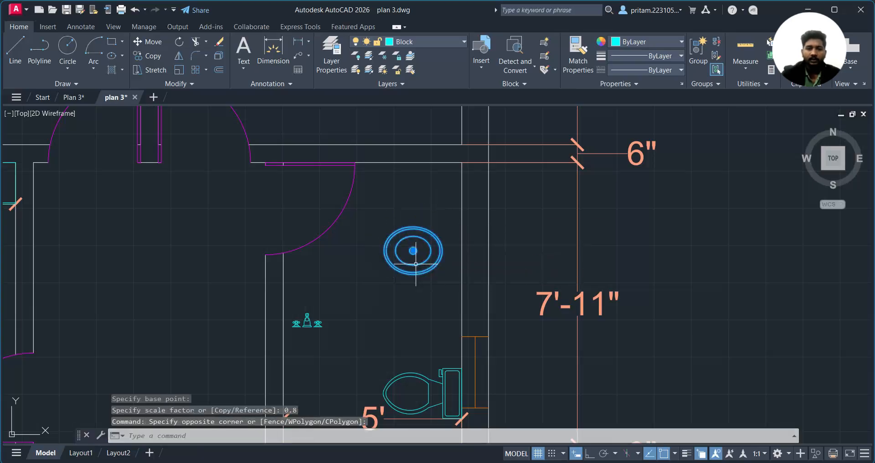
{"action": "type", "text": "m"}
{"action": "key", "text": "Return"}
{"action": "left_click", "coordinate": [413, 250]}
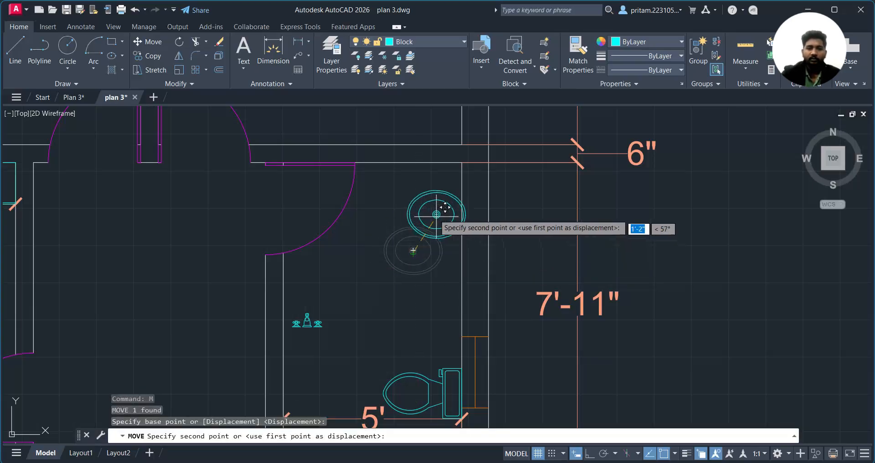
{"action": "left_click", "coordinate": [434, 191]}
Rotate the washbasin a quarter turn about its drain with Ortho on so its long axis runs north-south
{"action": "scroll", "coordinate": [452, 211], "scroll_direction": "up", "scroll_amount": 2}
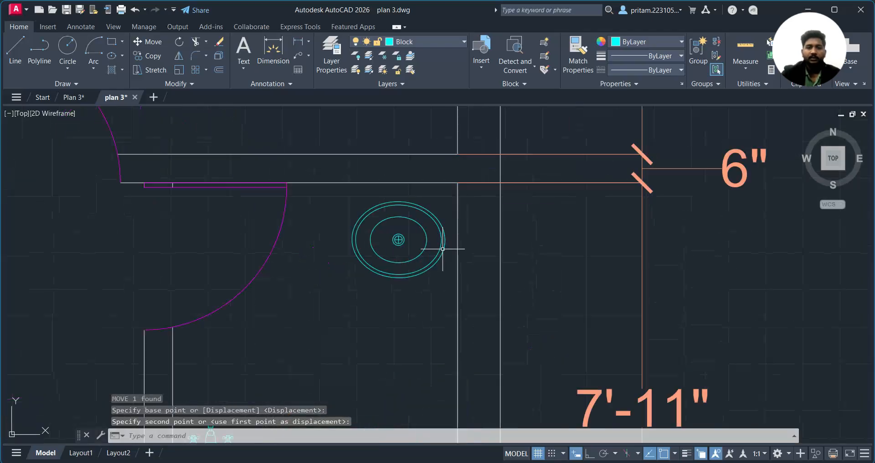
{"action": "left_click", "coordinate": [448, 205]}
{"action": "left_click", "coordinate": [414, 239]}
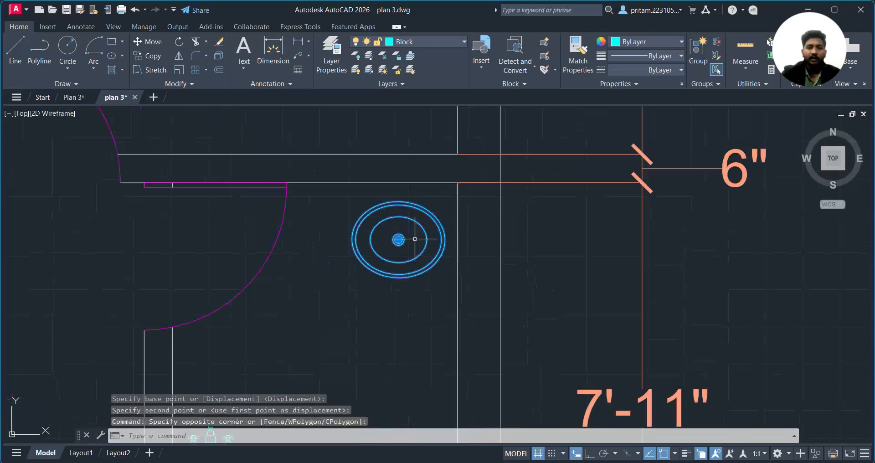
{"action": "left_click", "coordinate": [178, 42]}
{"action": "left_click", "coordinate": [396, 242]}
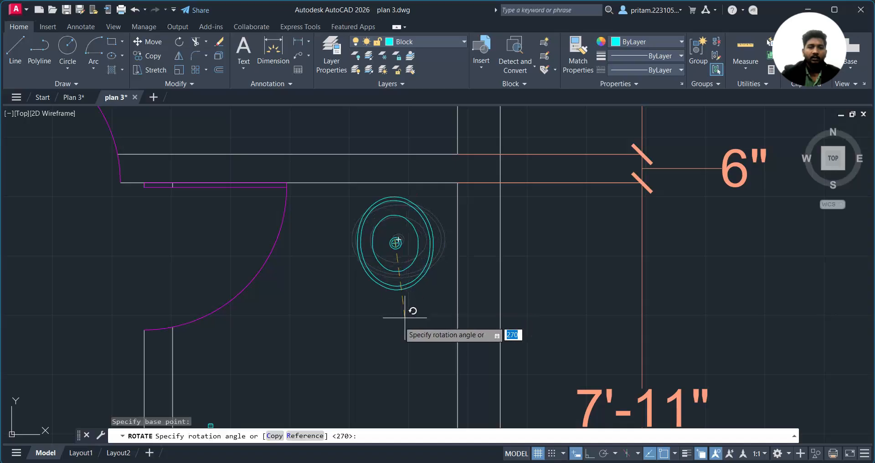
{"action": "left_click", "coordinate": [589, 454]}
{"action": "left_click", "coordinate": [377, 306]}
Move the washbasin by its centre straight east until it sits just inside the east wall
{"action": "left_click", "coordinate": [437, 237]}
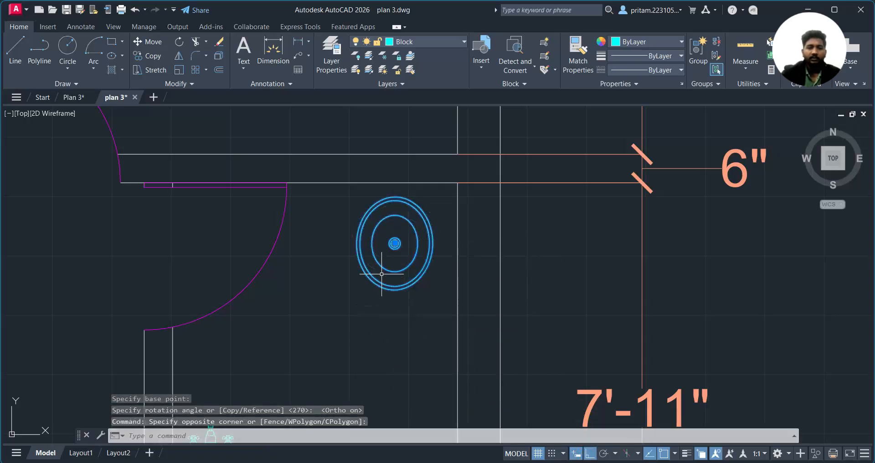
{"action": "left_click", "coordinate": [370, 277]}
{"action": "type", "text": "m"}
{"action": "key", "text": "Return"}
{"action": "left_click", "coordinate": [395, 244]}
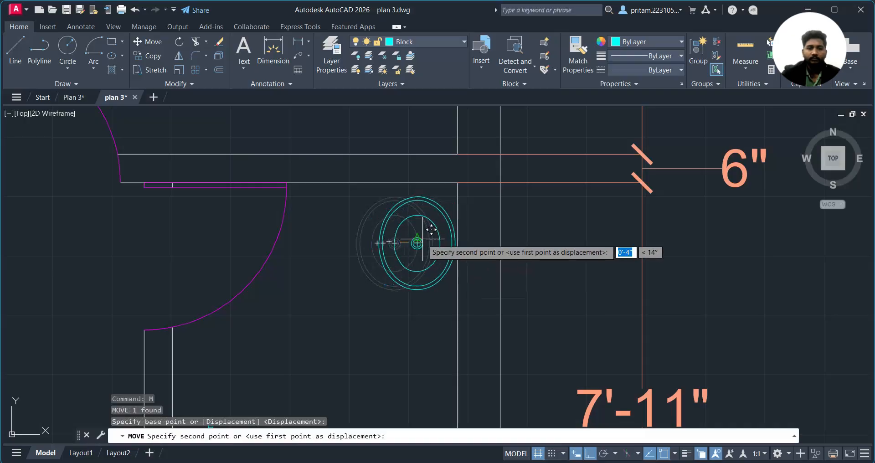
{"action": "left_click", "coordinate": [421, 238]}
Grip-move the faucet block straight east from the west side of the room to near the east wall, north of the toilet
{"action": "scroll", "coordinate": [439, 289], "scroll_direction": "down", "scroll_amount": 2}
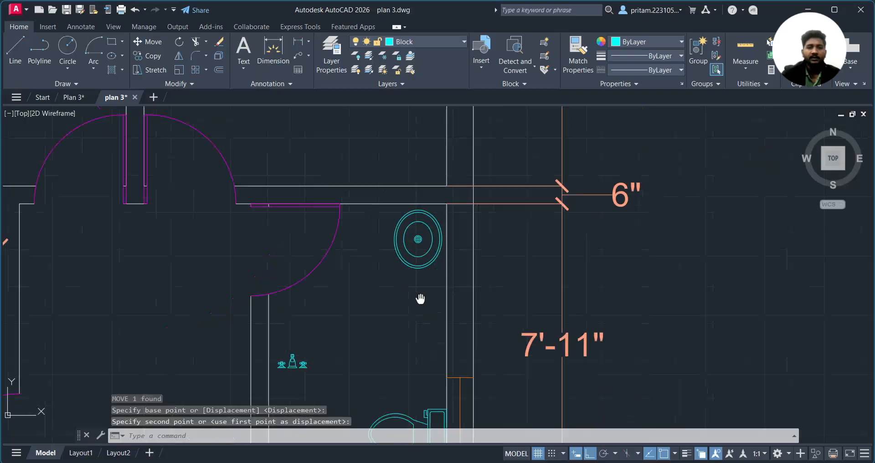
{"action": "middle_click_drag", "start_coordinate": [303, 369], "coordinate": [272, 307]}
{"action": "left_click", "coordinate": [286, 293]}
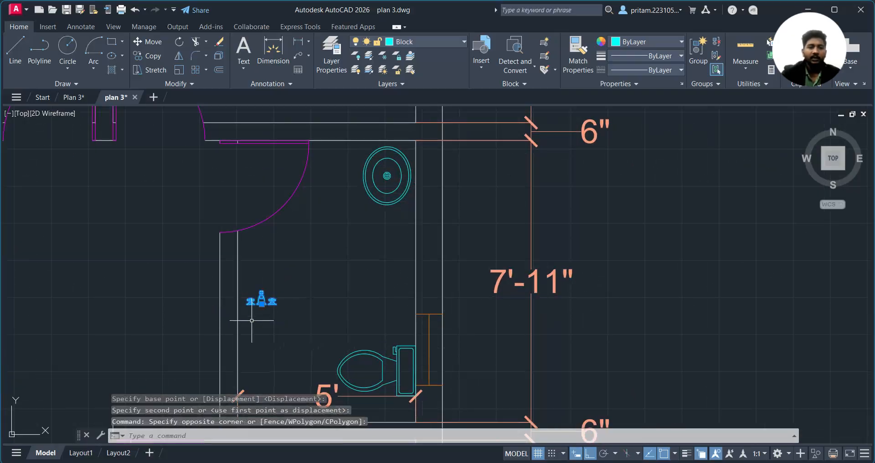
{"action": "left_click", "coordinate": [263, 304]}
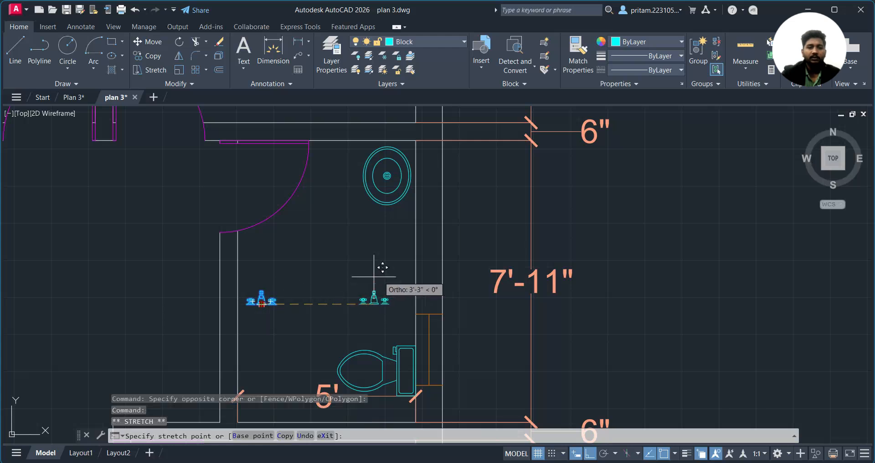
{"action": "scroll", "coordinate": [401, 290], "scroll_direction": "up", "scroll_amount": 3}
{"action": "key", "text": "Escape"}
Rotate the faucet block a quarter turn counterclockwise about its middle fitting's base so the spout points west
{"action": "middle_click_drag", "start_coordinate": [400, 290], "coordinate": [416, 250]}
{"action": "left_click", "coordinate": [360, 292]}
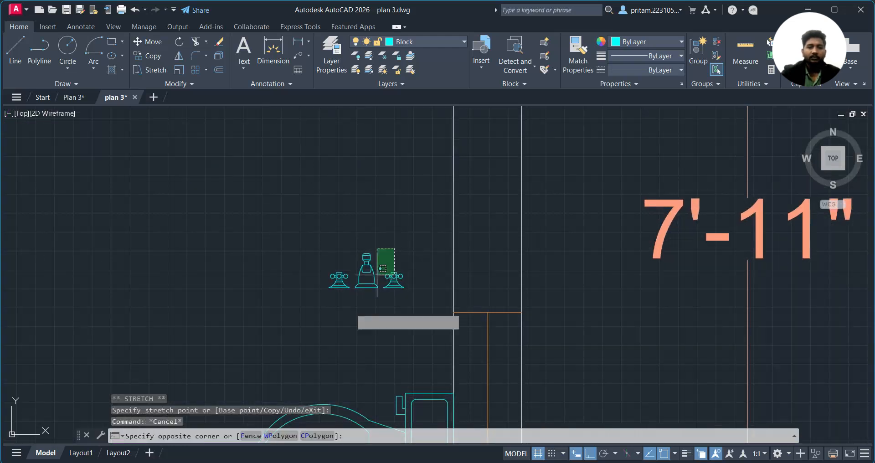
{"action": "left_click", "coordinate": [179, 42]}
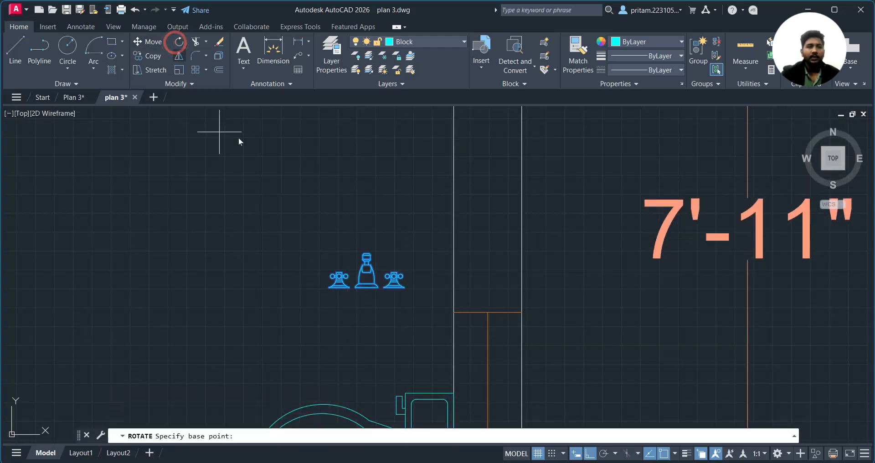
{"action": "left_click", "coordinate": [367, 284]}
{"action": "left_click", "coordinate": [359, 208]}
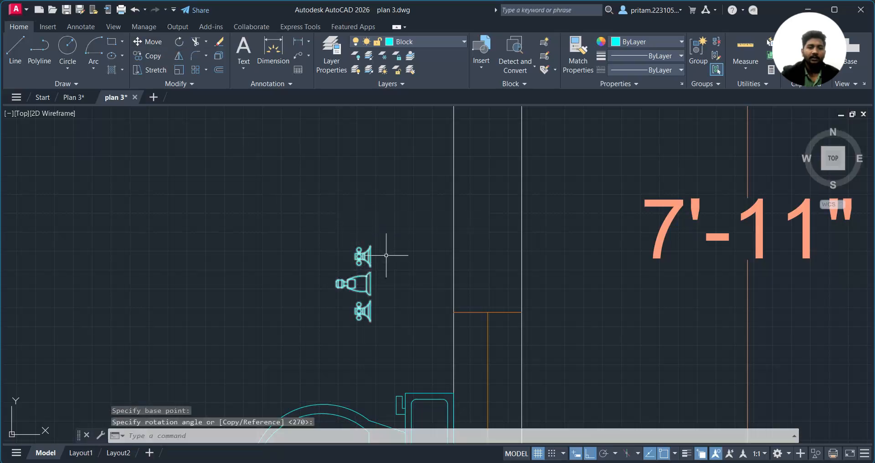
Move the faucet block by its middle fitting's base onto the east wall's inner face with Ortho off
{"action": "left_click", "coordinate": [387, 255]}
{"action": "left_click", "coordinate": [349, 305]}
{"action": "middle_click_drag", "start_coordinate": [379, 293], "coordinate": [358, 341]}
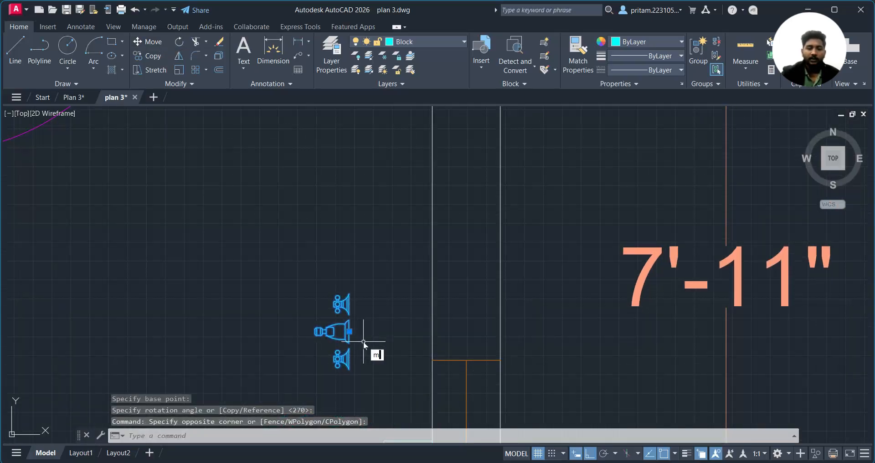
{"action": "key", "text": "Return"}
{"action": "left_click", "coordinate": [349, 331]}
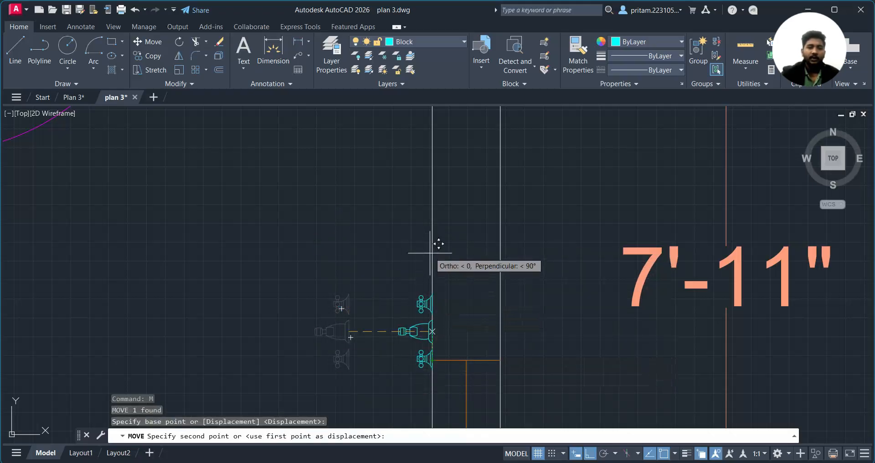
{"action": "left_click", "coordinate": [590, 454]}
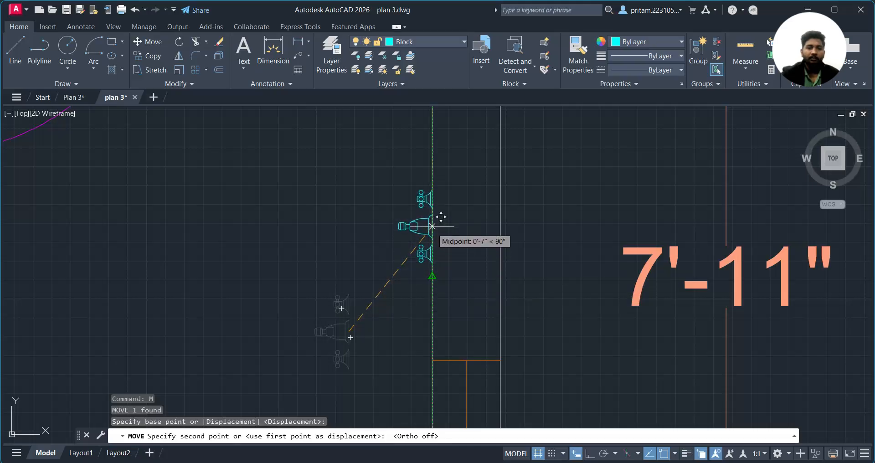
{"action": "left_click", "coordinate": [432, 226]}
{"action": "scroll", "coordinate": [456, 257], "scroll_direction": "down", "scroll_amount": 4}
{"action": "scroll", "coordinate": [465, 267], "scroll_direction": "up", "scroll_amount": 5}
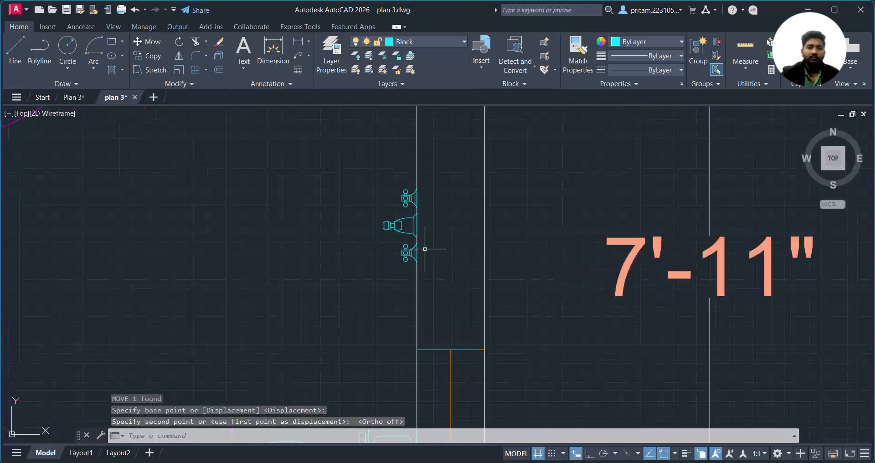
Grip-move the faucet block slightly south along the east wall's inner face, between the washbasin and the toilet
{"action": "left_click", "coordinate": [396, 228]}
{"action": "left_click", "coordinate": [377, 255]}
{"action": "left_click", "coordinate": [410, 237]}
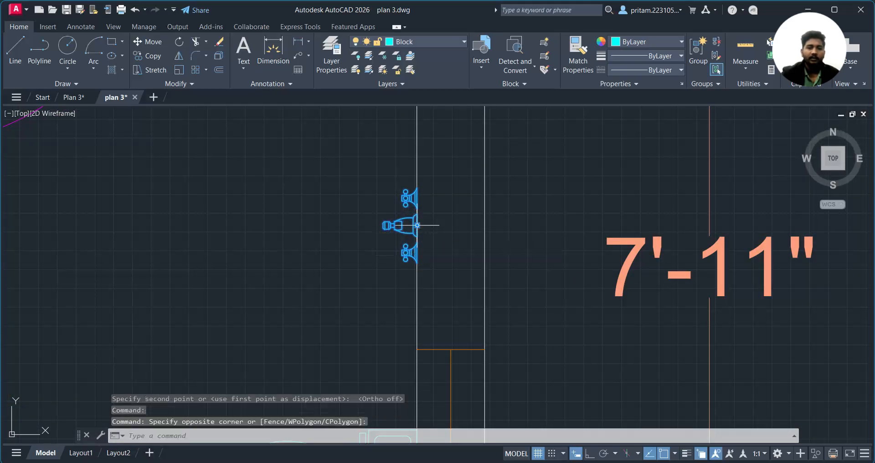
{"action": "left_click", "coordinate": [417, 225]}
{"action": "scroll", "coordinate": [434, 289], "scroll_direction": "down", "scroll_amount": 4}
{"action": "scroll", "coordinate": [436, 296], "scroll_direction": "up", "scroll_amount": 10}
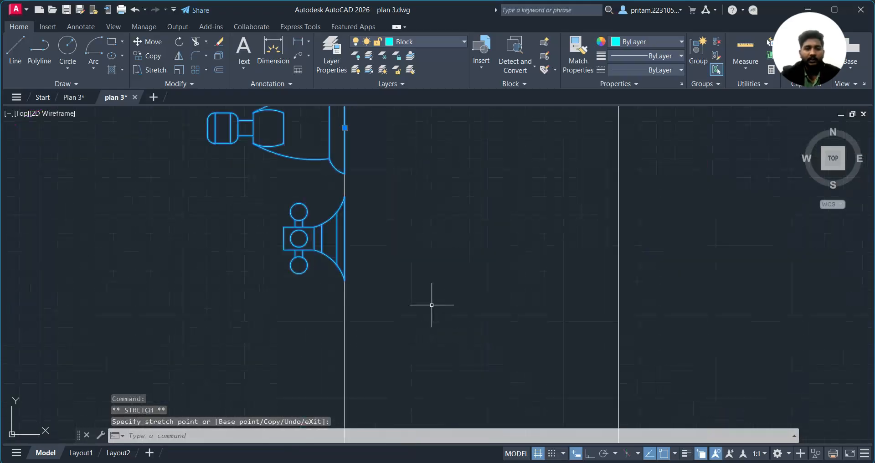
{"action": "key", "text": "Escape"}
Draw a 2' wide by 3' long rectangle as a table near the east wall of the 8' wide south room
{"action": "scroll", "coordinate": [431, 304], "scroll_direction": "down", "scroll_amount": 4}
{"action": "scroll", "coordinate": [431, 374], "scroll_direction": "down", "scroll_amount": 5}
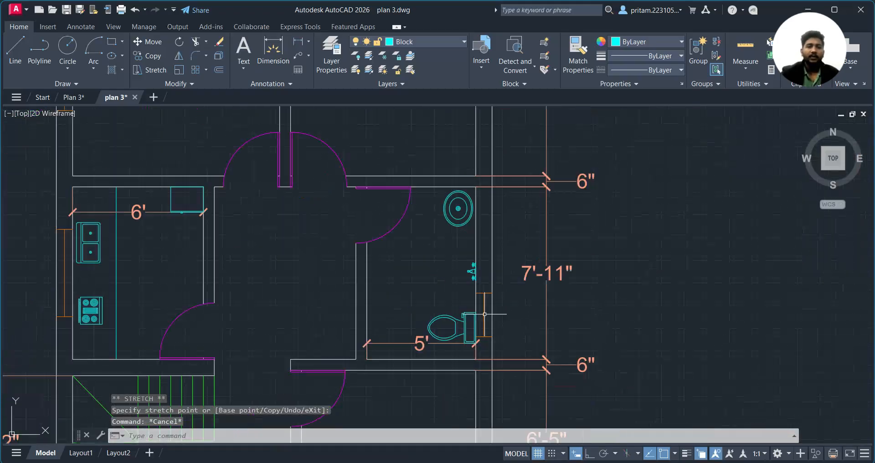
{"action": "scroll", "coordinate": [435, 352], "scroll_direction": "down", "scroll_amount": 4}
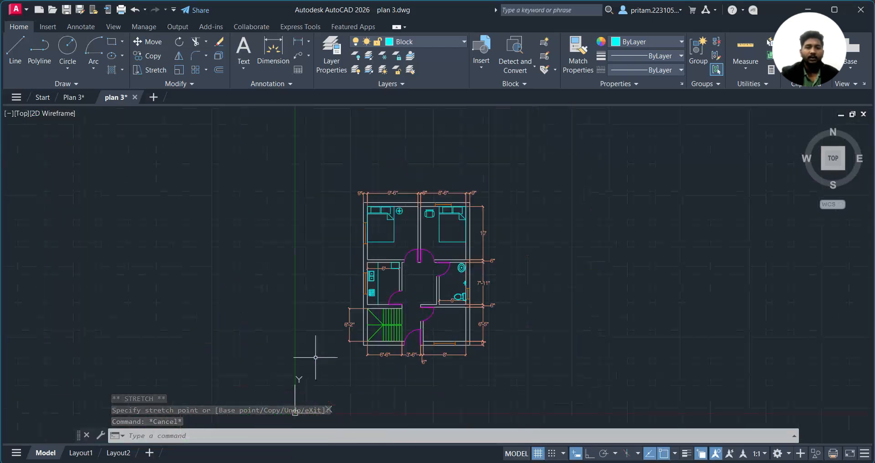
{"action": "scroll", "coordinate": [477, 317], "scroll_direction": "up", "scroll_amount": 4}
{"action": "scroll", "coordinate": [344, 302], "scroll_direction": "up", "scroll_amount": 2}
{"action": "scroll", "coordinate": [378, 328], "scroll_direction": "down", "scroll_amount": 2}
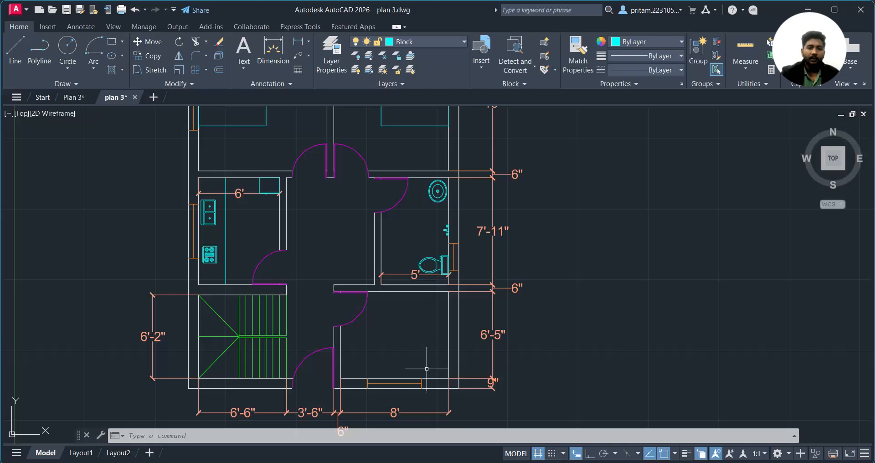
{"action": "middle_click_drag", "start_coordinate": [418, 369], "coordinate": [391, 334]}
{"action": "scroll", "coordinate": [391, 333], "scroll_direction": "up", "scroll_amount": 1}
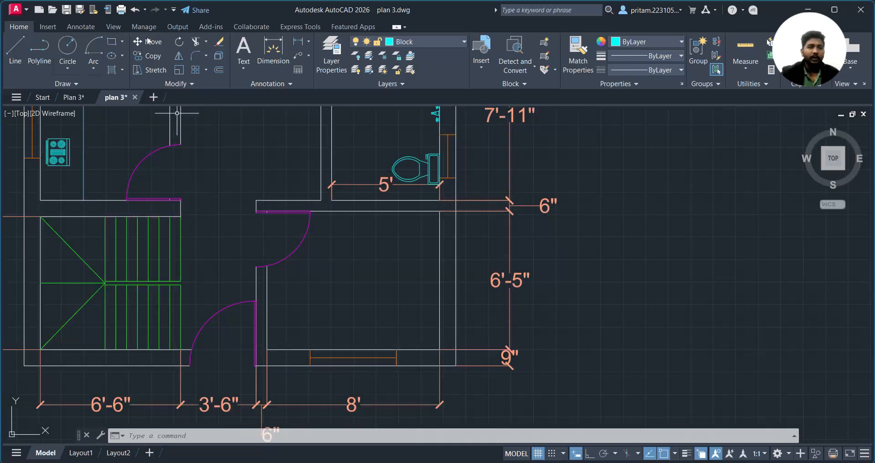
{"action": "left_click", "coordinate": [112, 43]}
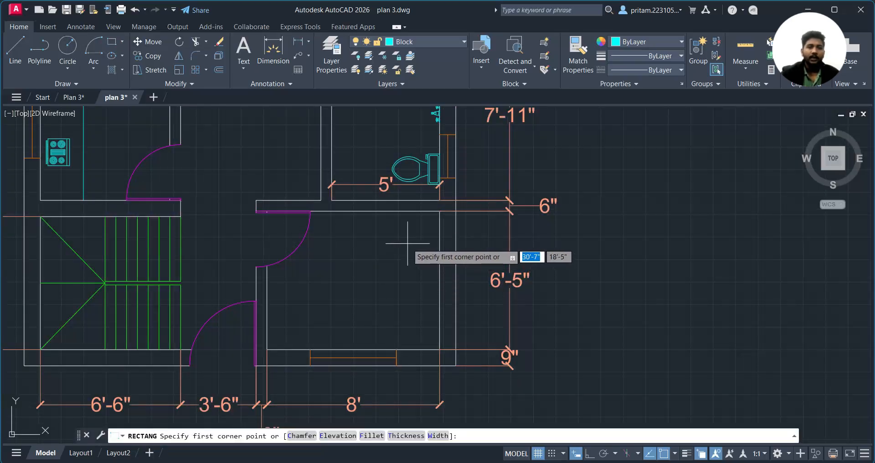
{"action": "left_click", "coordinate": [393, 240]}
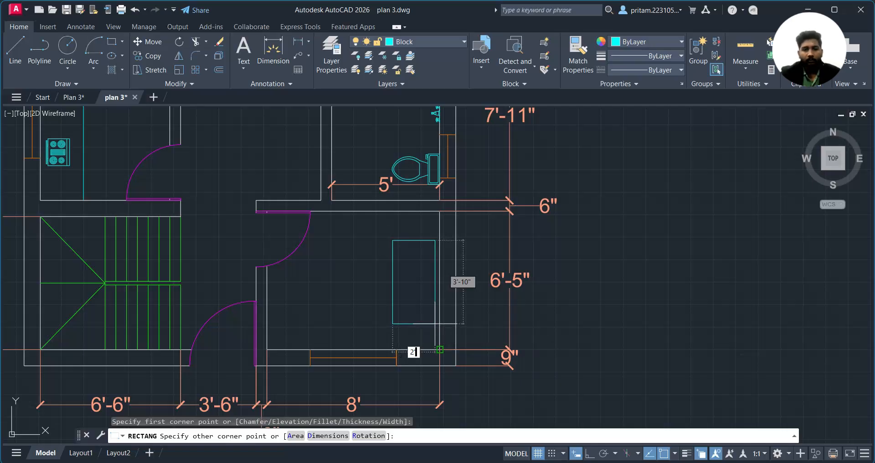
{"action": "key", "text": "Tab"}
{"action": "type", "text": "3"}
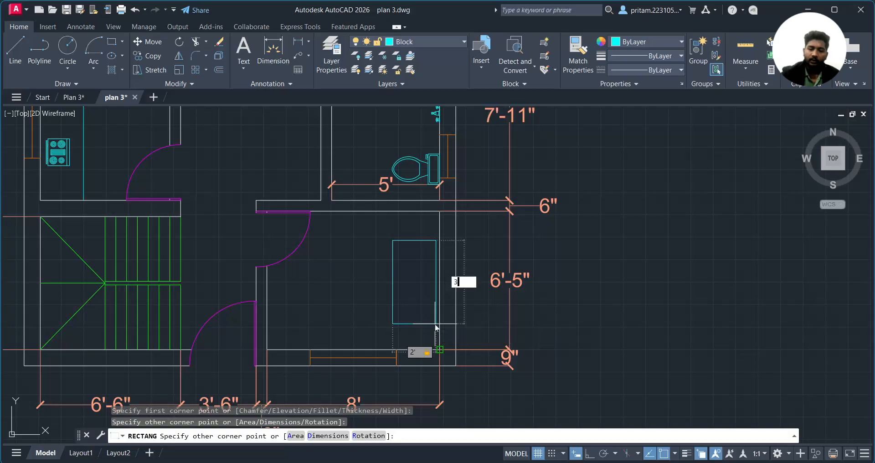
{"action": "type", "text": "'"}
{"action": "key", "text": "Tab"}
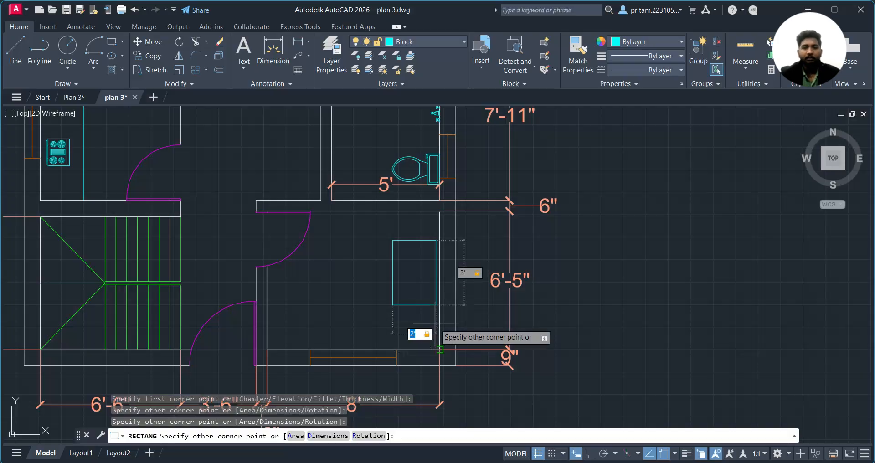
{"action": "key", "text": "Return"}
{"action": "scroll", "coordinate": [435, 323], "scroll_direction": "up", "scroll_amount": 2}
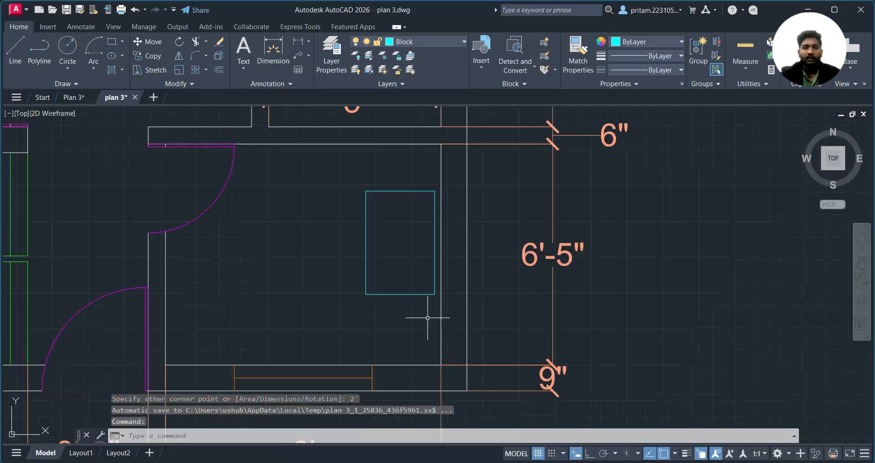
Try to move the table rectangle by its southeast corner flush against the room's east wall
{"action": "left_click", "coordinate": [423, 254]}
{"action": "left_click", "coordinate": [382, 326]}
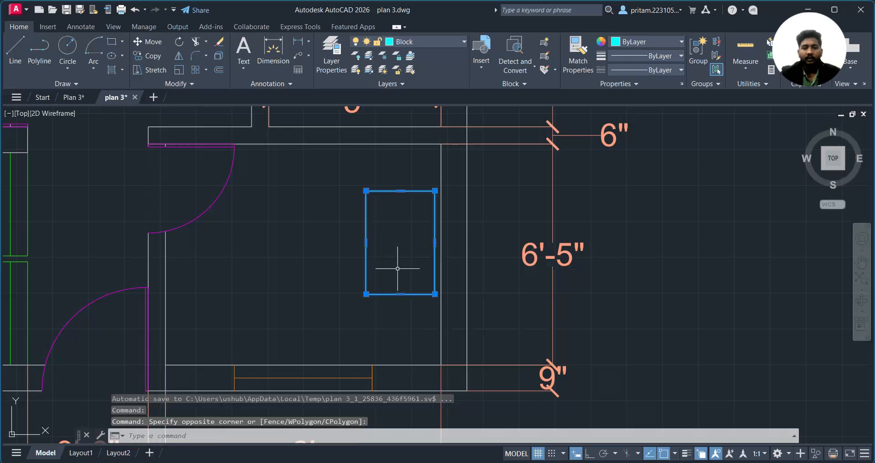
{"action": "type", "text": "m"}
{"action": "key", "text": "Return"}
{"action": "left_click", "coordinate": [435, 294]}
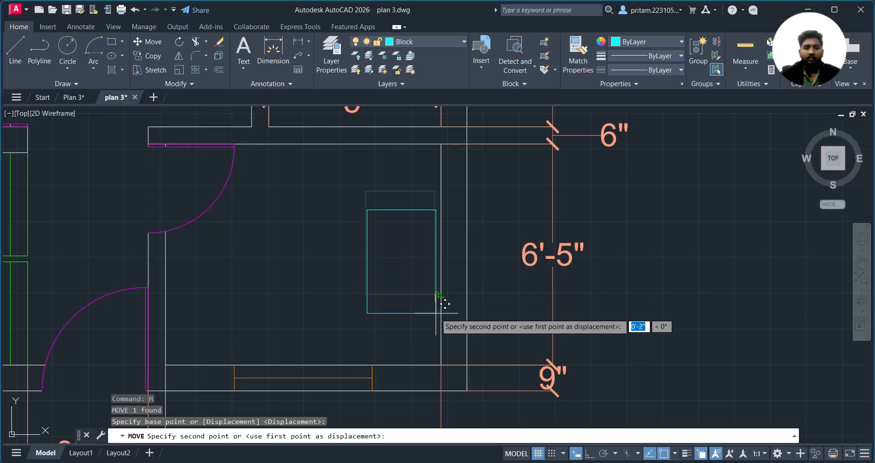
{"action": "left_click", "coordinate": [440, 295]}
{"action": "left_click", "coordinate": [432, 273]}
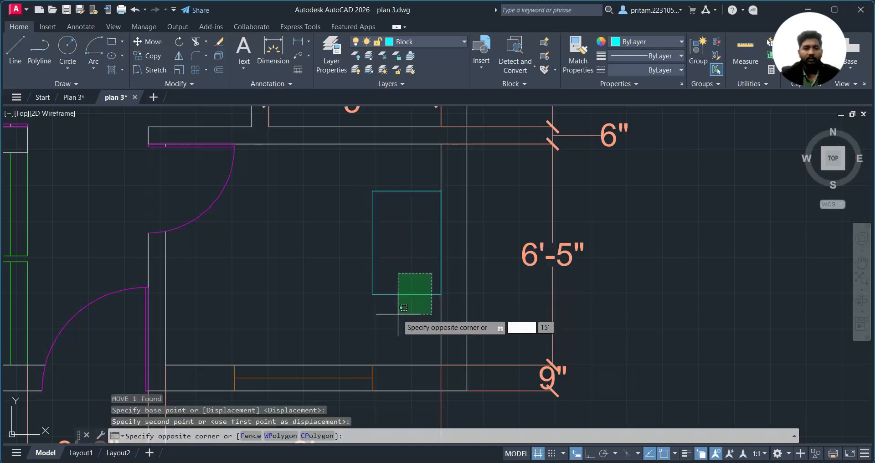
{"action": "key", "text": "ctrl+z"}
{"action": "key", "text": "Escape"}
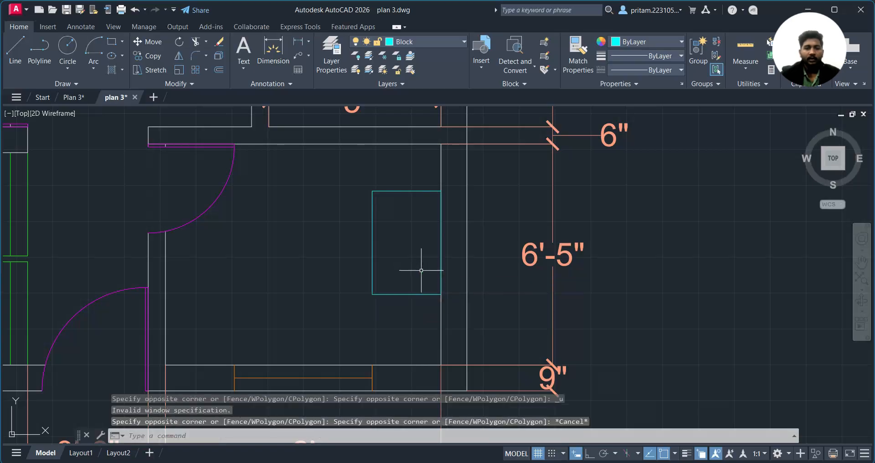
{"action": "key", "text": "ctrl+z"}
Move the table rectangle a short way south, keeping a small gap to the east wall
{"action": "left_click", "coordinate": [426, 282]}
{"action": "left_click", "coordinate": [381, 328]}
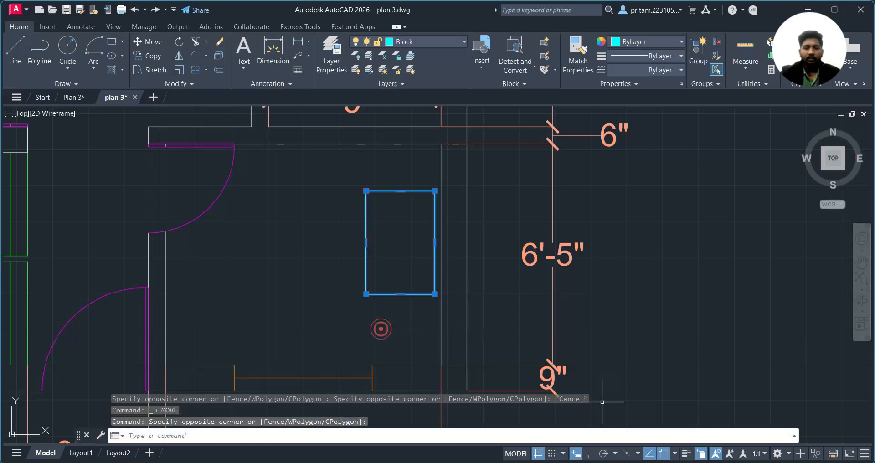
{"action": "type", "text": "m"}
{"action": "key", "text": "Return"}
{"action": "left_click", "coordinate": [422, 250]}
{"action": "scroll", "coordinate": [455, 304], "scroll_direction": "down", "scroll_amount": 2}
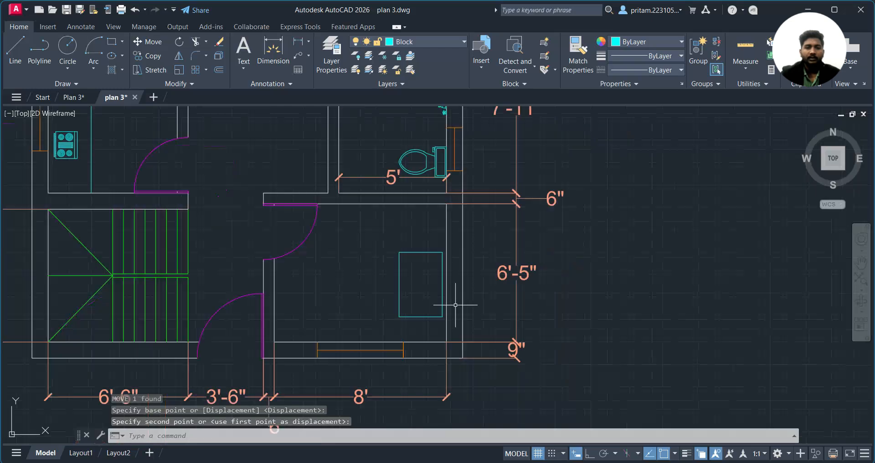
Copy the chair block from the northeast bedroom to the floor just west of the table in the south room
{"action": "scroll", "coordinate": [337, 288], "scroll_direction": "down", "scroll_amount": 5}
{"action": "middle_click_drag", "start_coordinate": [333, 241], "coordinate": [337, 348]}
{"action": "scroll", "coordinate": [325, 226], "scroll_direction": "up", "scroll_amount": 5}
{"action": "left_click", "coordinate": [326, 224]}
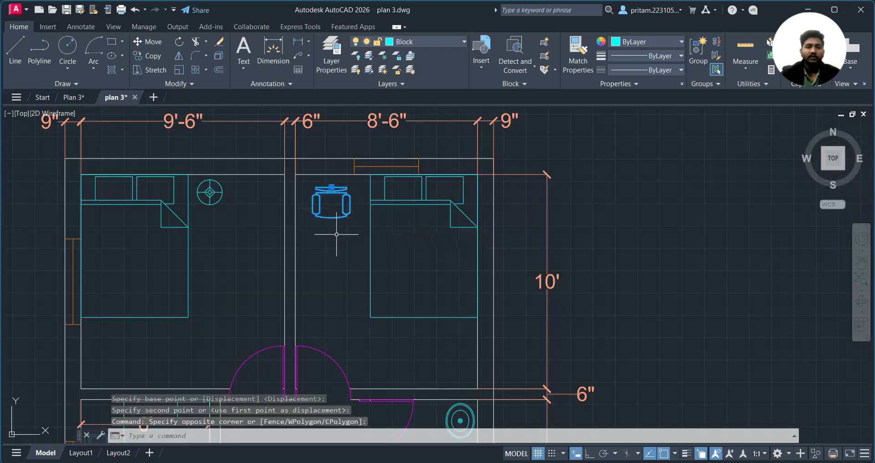
{"action": "type", "text": "co"}
{"action": "key", "text": "Return"}
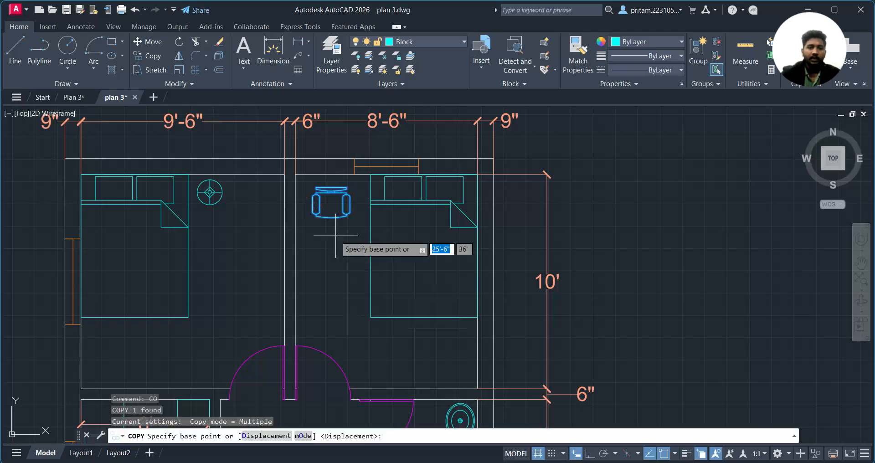
{"action": "left_click", "coordinate": [332, 201]}
{"action": "scroll", "coordinate": [360, 358], "scroll_direction": "down", "scroll_amount": 4}
{"action": "middle_click_drag", "start_coordinate": [360, 358], "coordinate": [347, 202]}
{"action": "scroll", "coordinate": [358, 254], "scroll_direction": "up", "scroll_amount": 2}
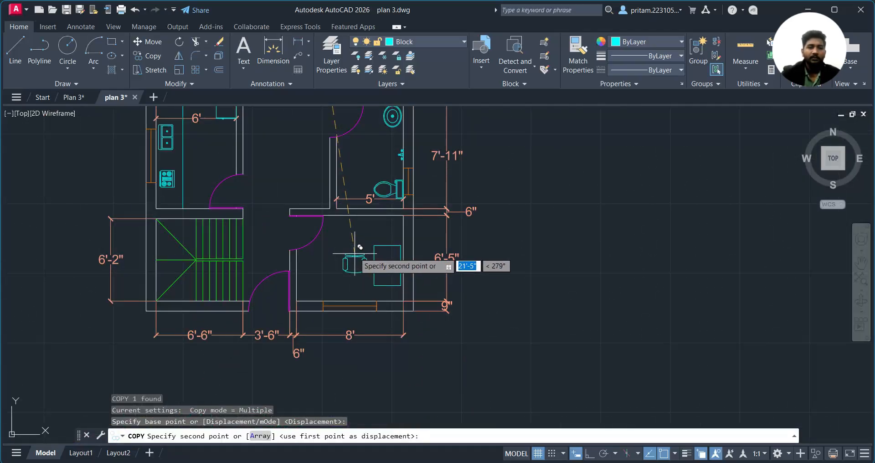
{"action": "left_click", "coordinate": [351, 261]}
{"action": "scroll", "coordinate": [354, 253], "scroll_direction": "up", "scroll_amount": 6}
{"action": "key", "text": "Escape"}
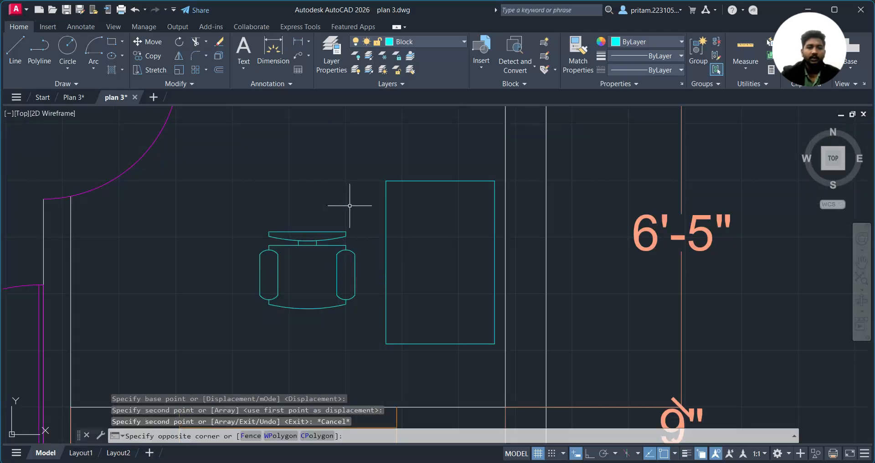
{"action": "left_click", "coordinate": [364, 251]}
{"action": "left_click", "coordinate": [356, 270]}
{"action": "right_click", "coordinate": [351, 294]}
{"action": "key", "text": "Escape"}
{"action": "key", "text": "Escape"}
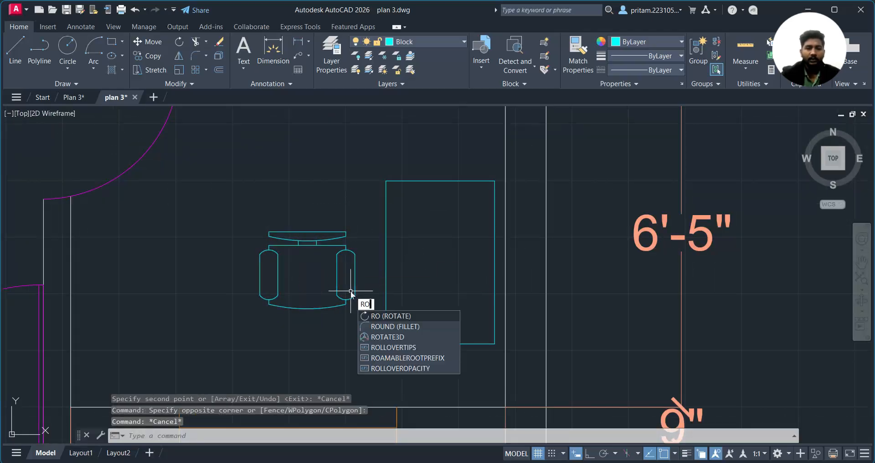
Rotate the copied chair a quarter turn counterclockwise about its backrest joint with Ortho on so it faces the table
{"action": "key", "text": "Return"}
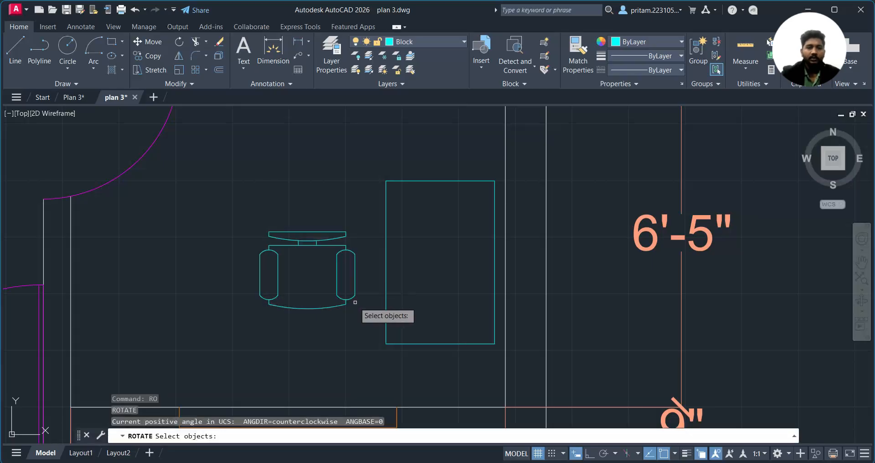
{"action": "left_click", "coordinate": [351, 298]}
{"action": "key", "text": "Return"}
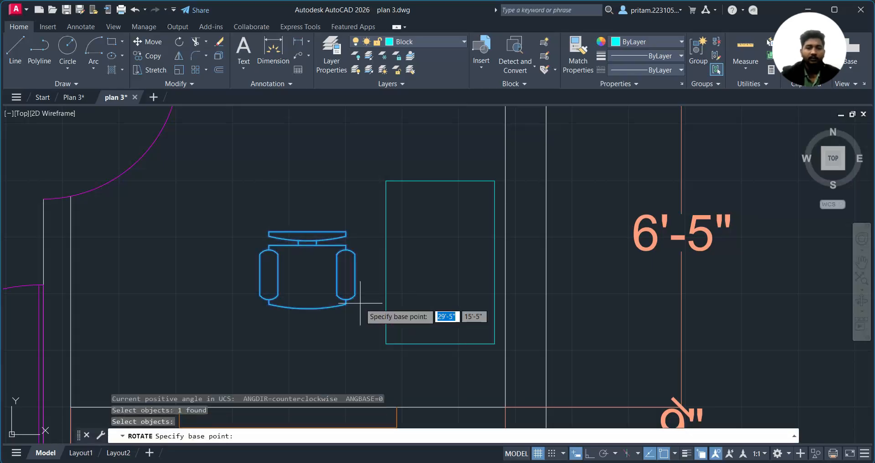
{"action": "left_click", "coordinate": [314, 244]}
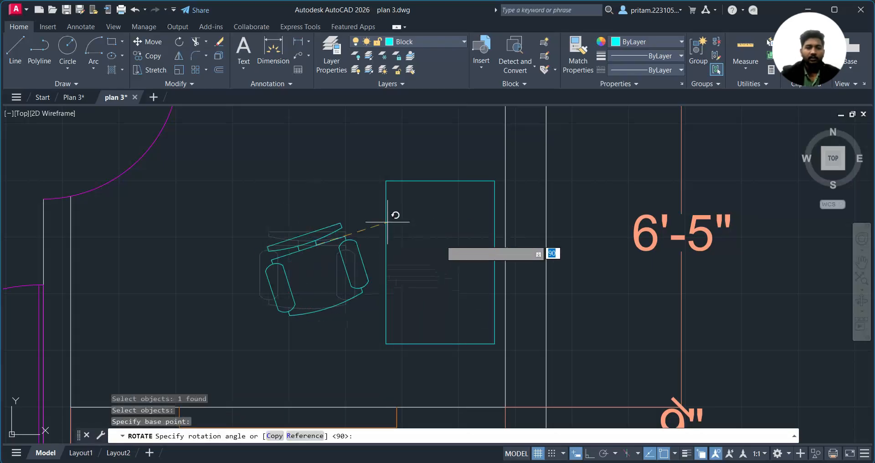
{"action": "left_click", "coordinate": [589, 453]}
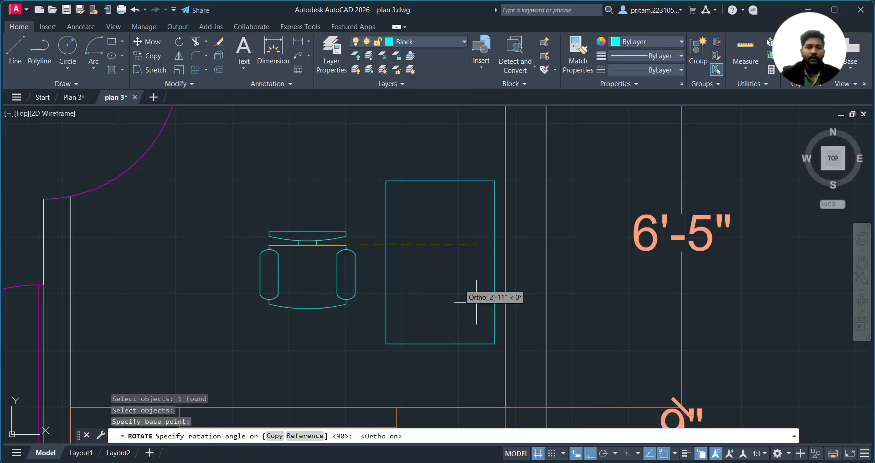
{"action": "key", "text": "Escape"}
{"action": "scroll", "coordinate": [333, 278], "scroll_direction": "down", "scroll_amount": 5}
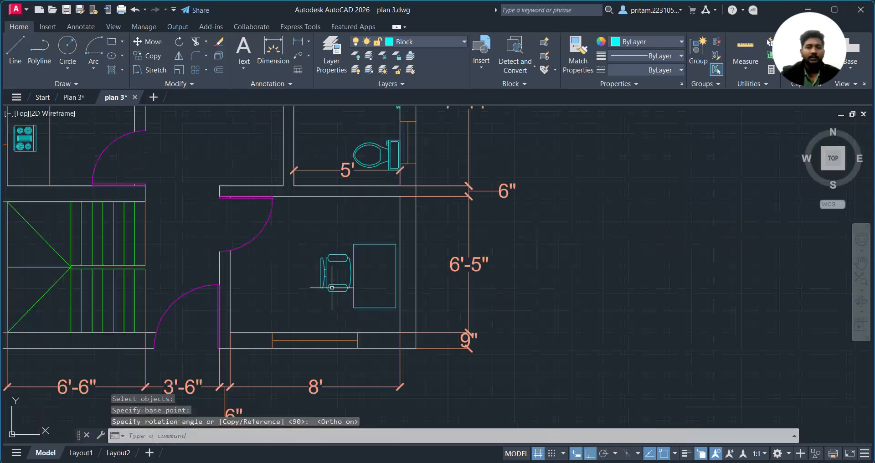
Lengthen the table rectangle by stretching its north edge a short way north
{"action": "scroll", "coordinate": [332, 288], "scroll_direction": "down", "scroll_amount": 2}
{"action": "scroll", "coordinate": [332, 289], "scroll_direction": "up", "scroll_amount": 7}
{"action": "left_click", "coordinate": [380, 223]}
{"action": "left_click", "coordinate": [370, 226]}
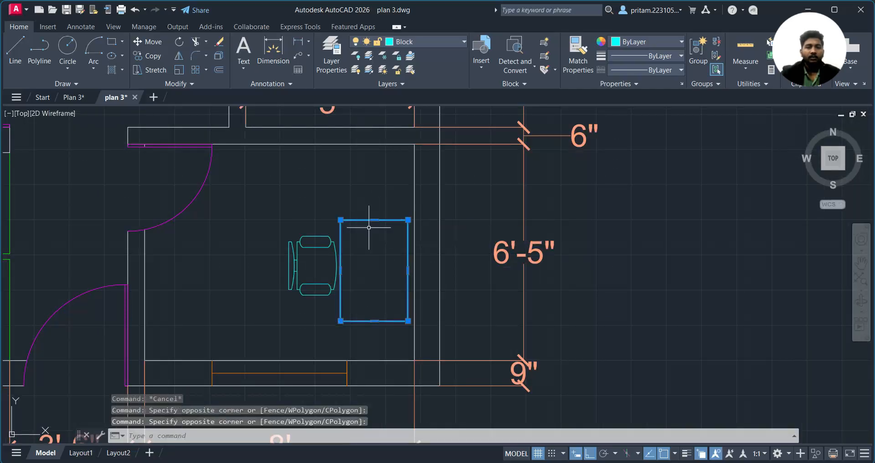
{"action": "left_click", "coordinate": [375, 220]}
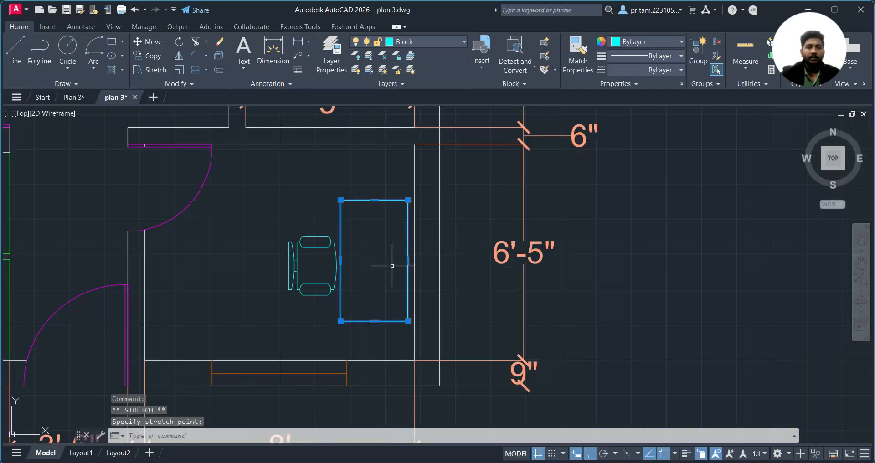
{"action": "scroll", "coordinate": [392, 266], "scroll_direction": "down", "scroll_amount": 3}
{"action": "scroll", "coordinate": [378, 262], "scroll_direction": "up", "scroll_amount": 1}
{"action": "key", "text": "Escape"}
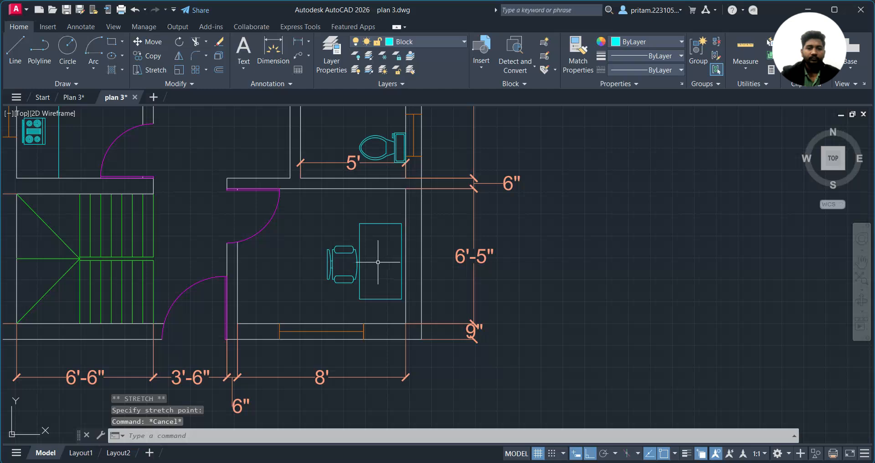
{"action": "scroll", "coordinate": [378, 262], "scroll_direction": "down", "scroll_amount": 5}
{"action": "mouse_move", "coordinate": [296, 260]}
{"action": "middle_mouse_down"}
{"action": "mouse_move", "coordinate": [333, 244]}
{"action": "mouse_move", "coordinate": [372, 362]}
{"action": "middle_mouse_up"}
{"action": "scroll", "coordinate": [357, 406], "scroll_direction": "down", "scroll_amount": 2}
{"action": "scroll", "coordinate": [361, 421], "scroll_direction": "up", "scroll_amount": 2}
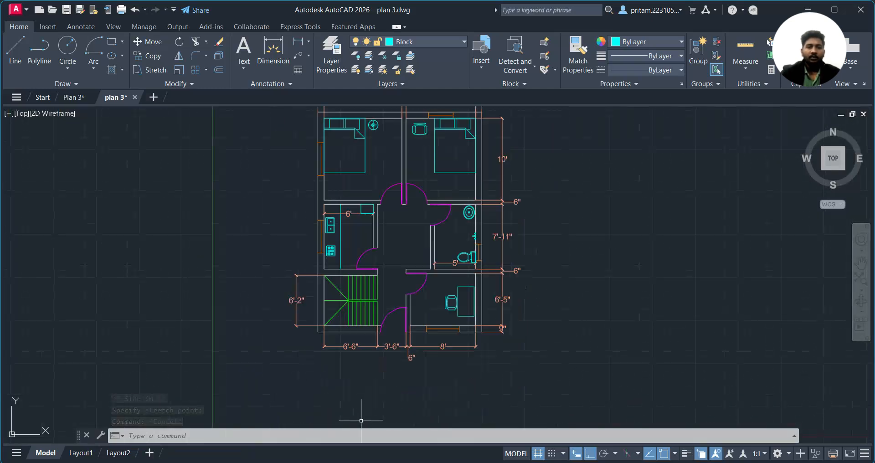
Make the Text layer current for annotating the staircase
{"action": "scroll", "coordinate": [373, 309], "scroll_direction": "up", "scroll_amount": 2}
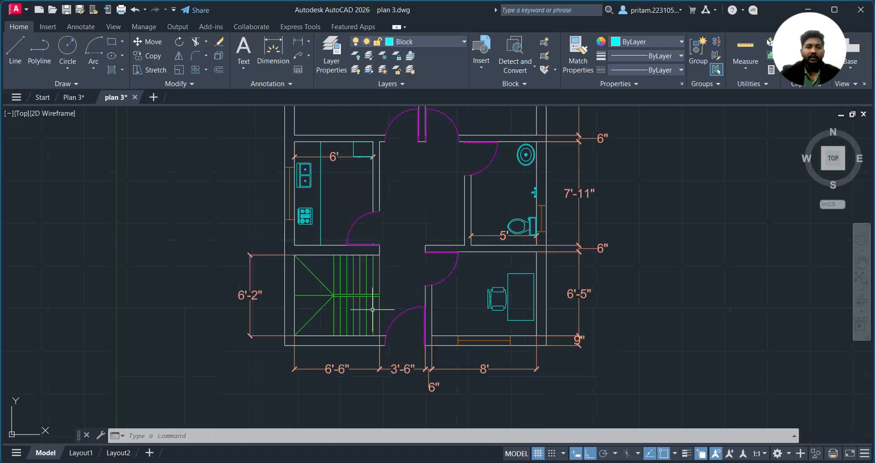
{"action": "key", "text": "Escape"}
{"action": "key", "text": "Escape"}
{"action": "scroll", "coordinate": [371, 307], "scroll_direction": "up", "scroll_amount": 4}
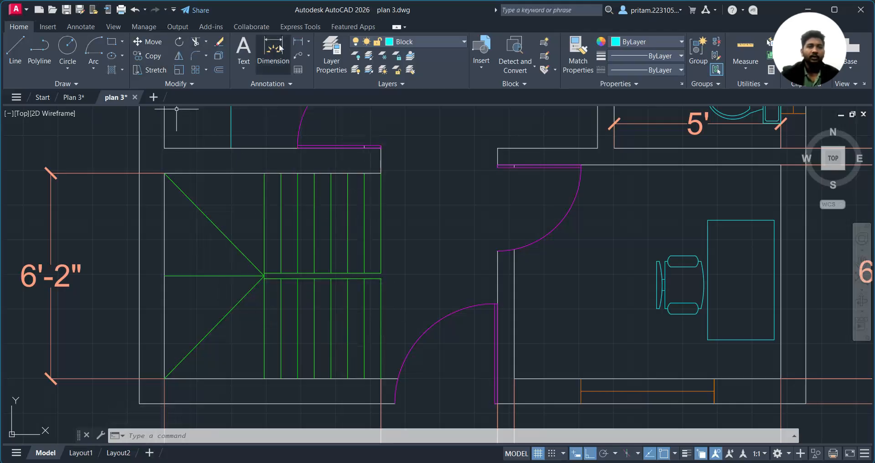
{"action": "left_click", "coordinate": [414, 40]}
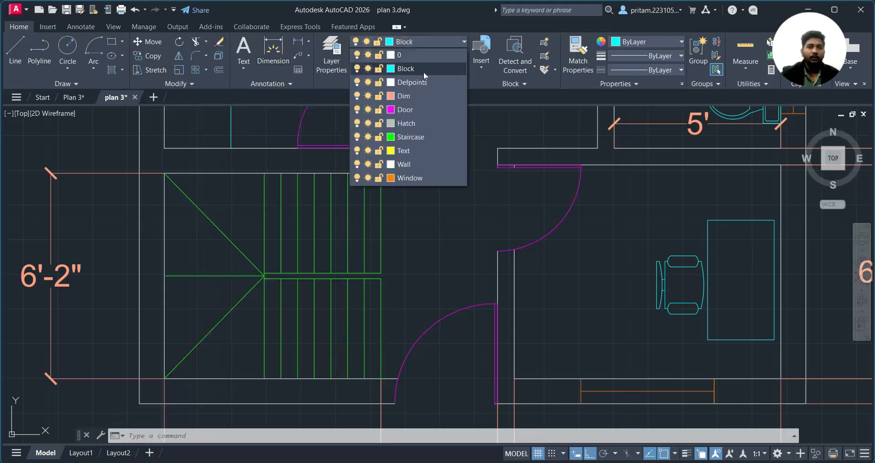
{"action": "left_click", "coordinate": [412, 151]}
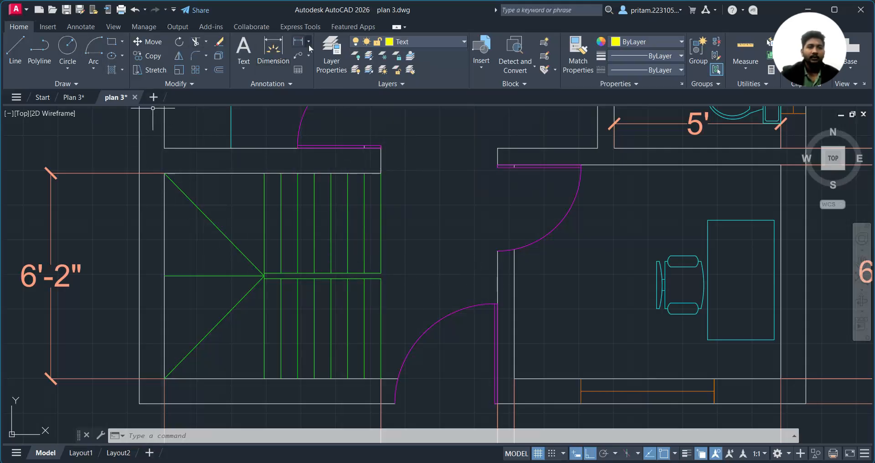
Draw a U-shaped direction line through the staircase: west along the south flight, north across the winders' diagonals, and east partway along the north flight
{"action": "left_click", "coordinate": [22, 58]}
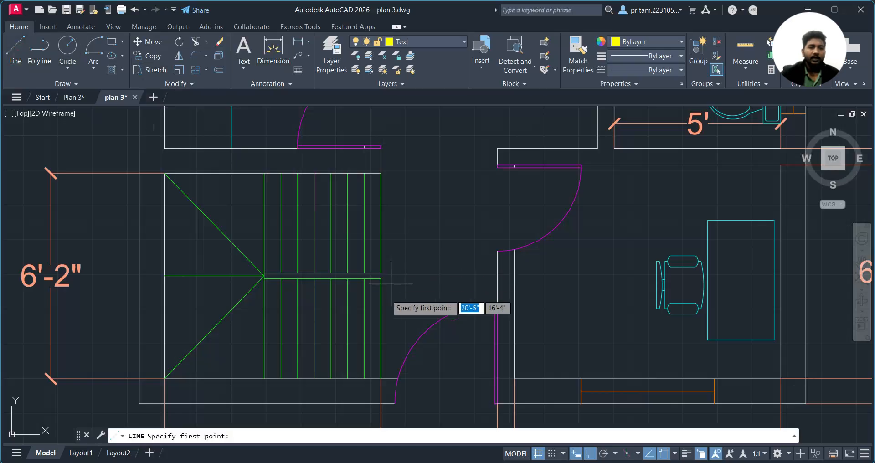
{"action": "left_click", "coordinate": [364, 328]}
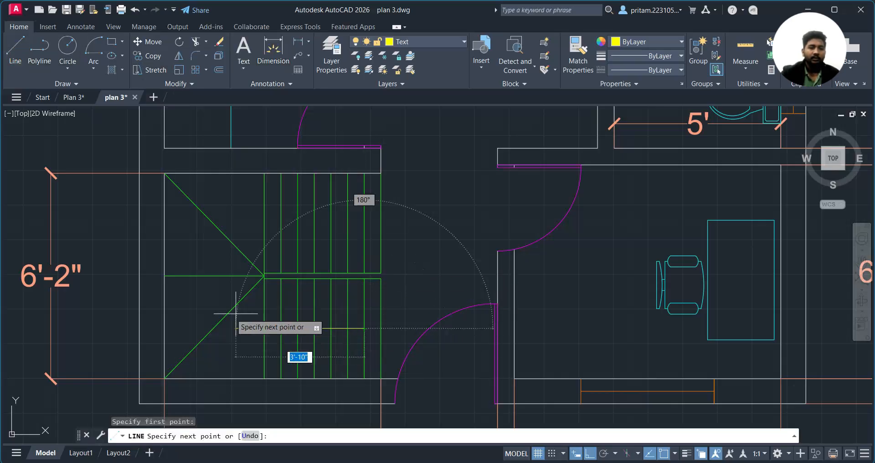
{"action": "left_click", "coordinate": [215, 326]}
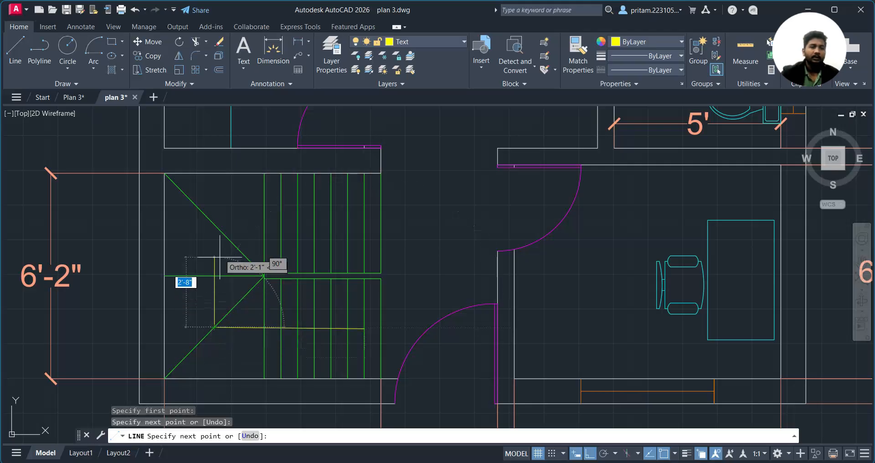
{"action": "left_click", "coordinate": [214, 224]}
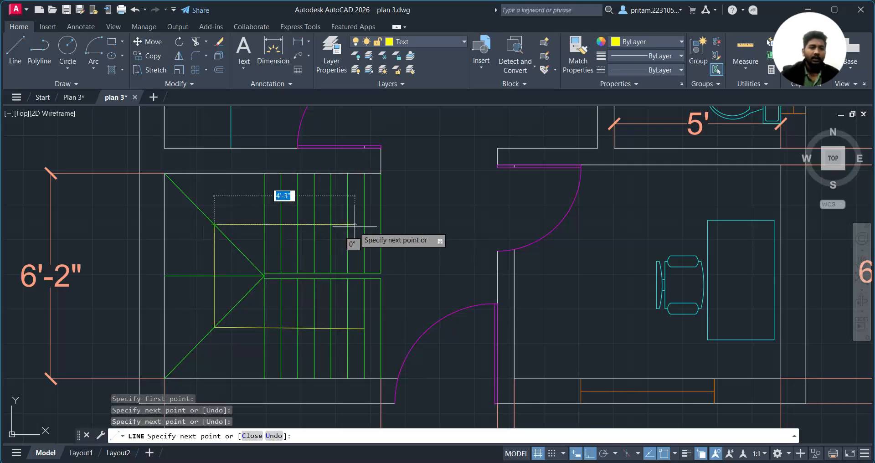
{"action": "left_click", "coordinate": [329, 226]}
{"action": "key", "text": "Escape"}
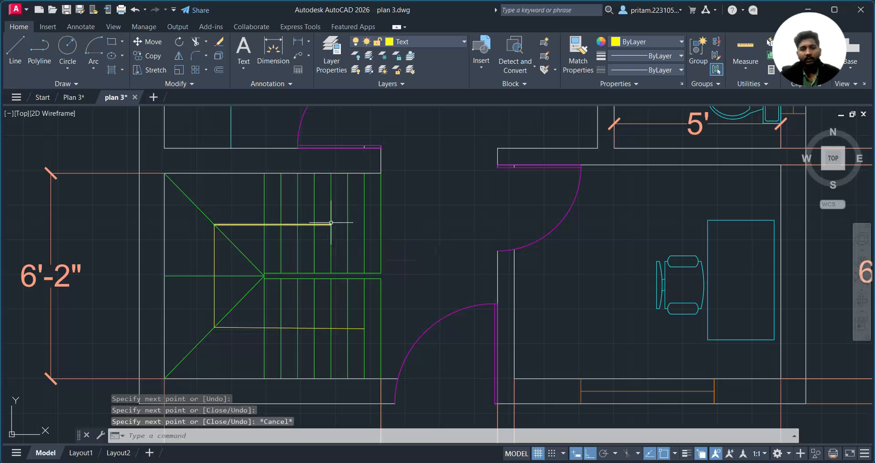
Turn on polar tracking with 45° increments for lines at the east end of the north flight's direction line
{"action": "scroll", "coordinate": [339, 215], "scroll_direction": "up", "scroll_amount": 4}
{"action": "scroll", "coordinate": [322, 216], "scroll_direction": "up", "scroll_amount": 2}
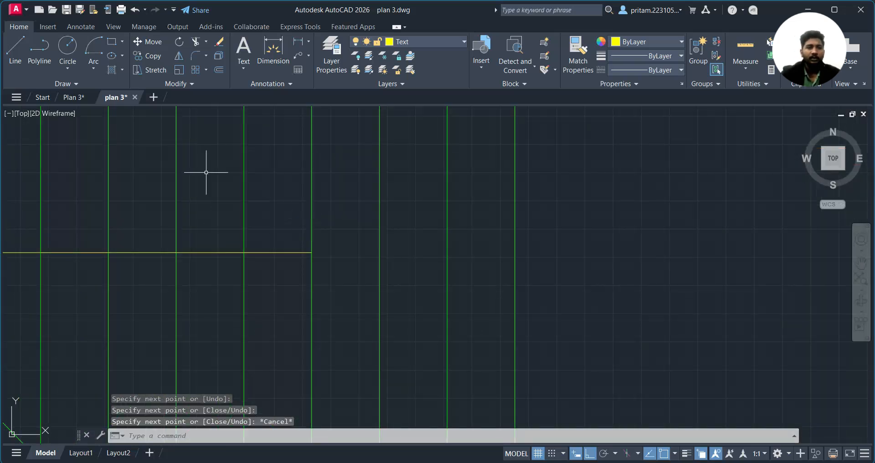
{"action": "left_click", "coordinate": [15, 48]}
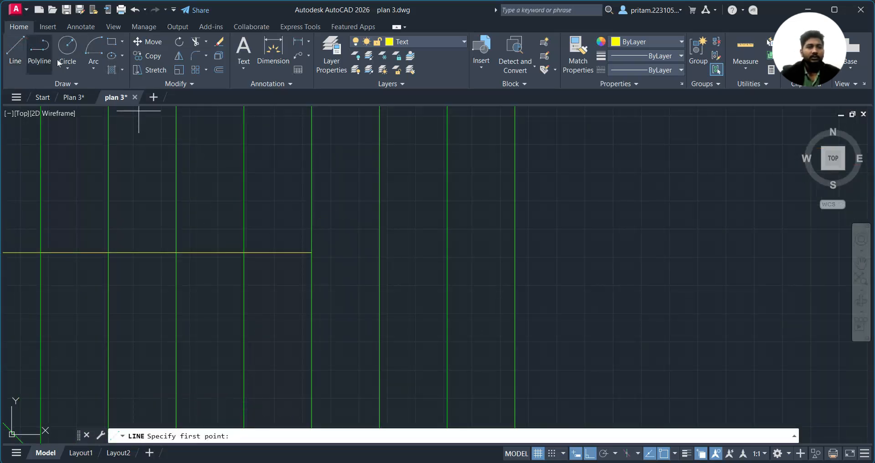
{"action": "left_click", "coordinate": [41, 54]}
{"action": "key", "text": "Escape"}
{"action": "left_click", "coordinate": [15, 48]}
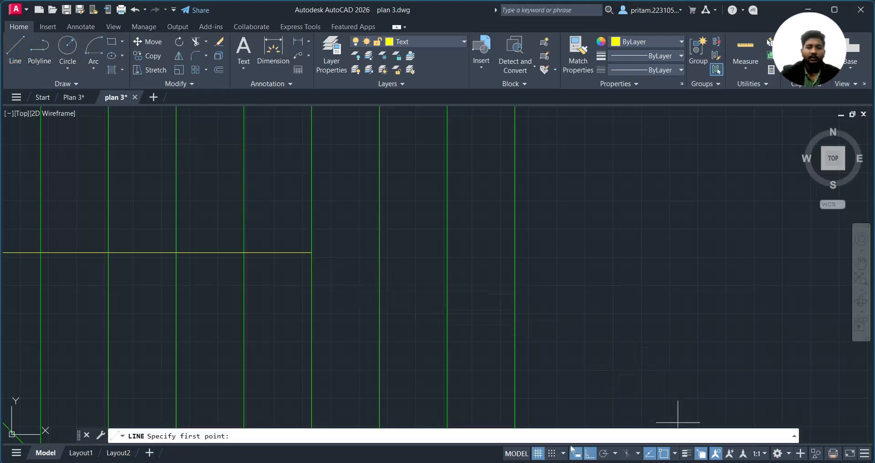
{"action": "left_click", "coordinate": [603, 454]}
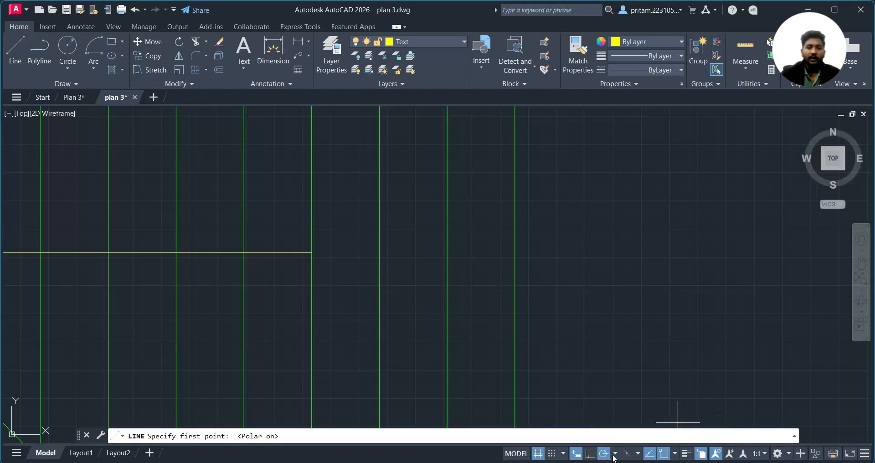
{"action": "left_click", "coordinate": [615, 454]}
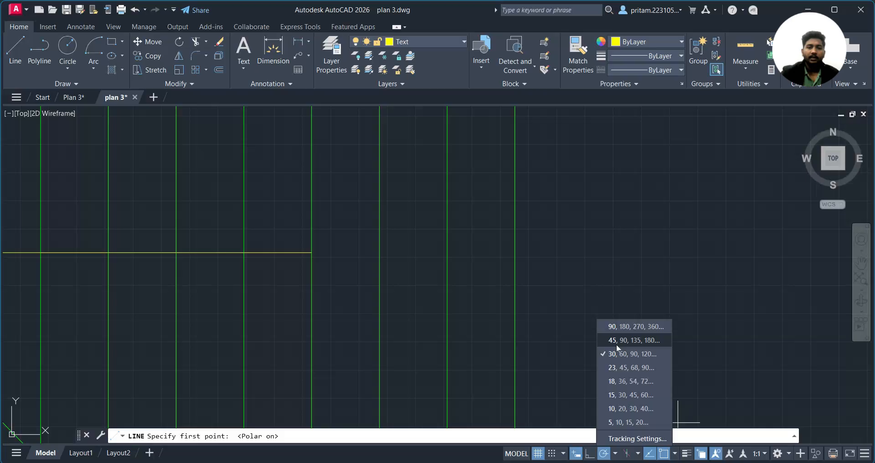
{"action": "left_click", "coordinate": [632, 341]}
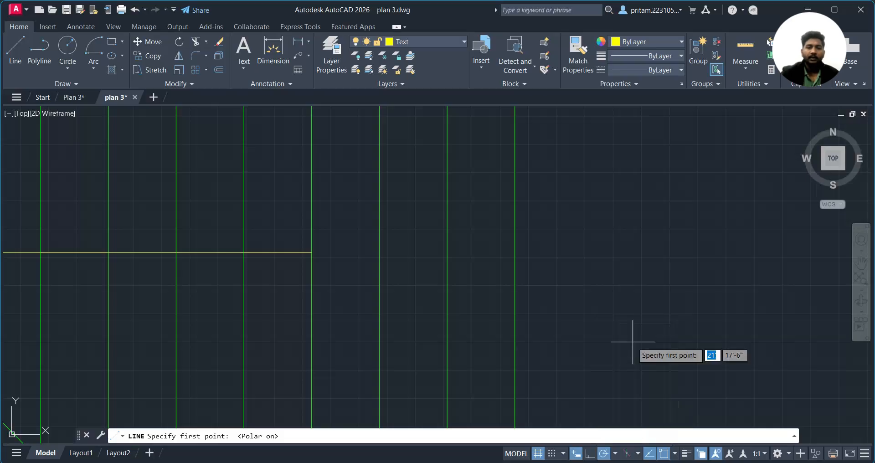
Draw two diagonal arrowhead lines from the direction line's east end back to the adjacent tread, one to the southwest and one to the northwest
{"action": "left_click", "coordinate": [312, 251]}
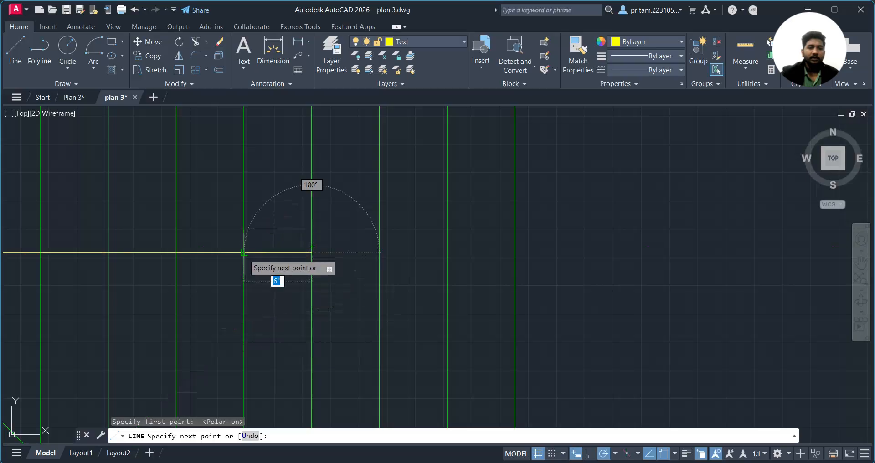
{"action": "left_click", "coordinate": [244, 321]}
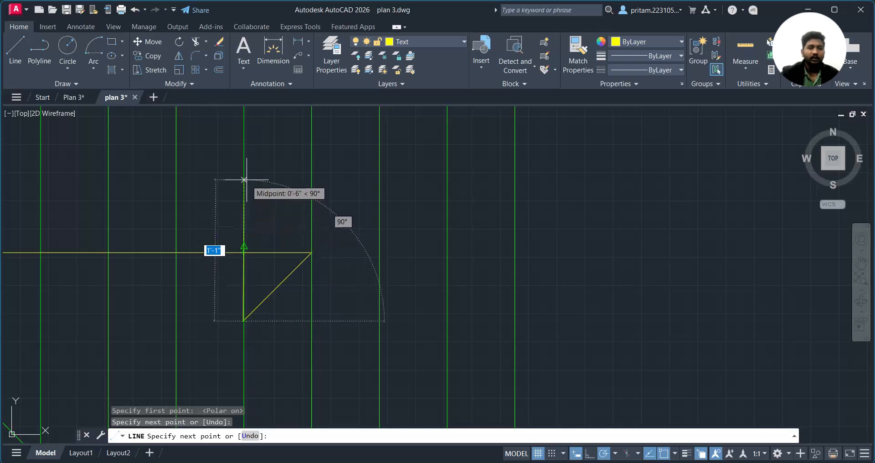
{"action": "key", "text": "Escape"}
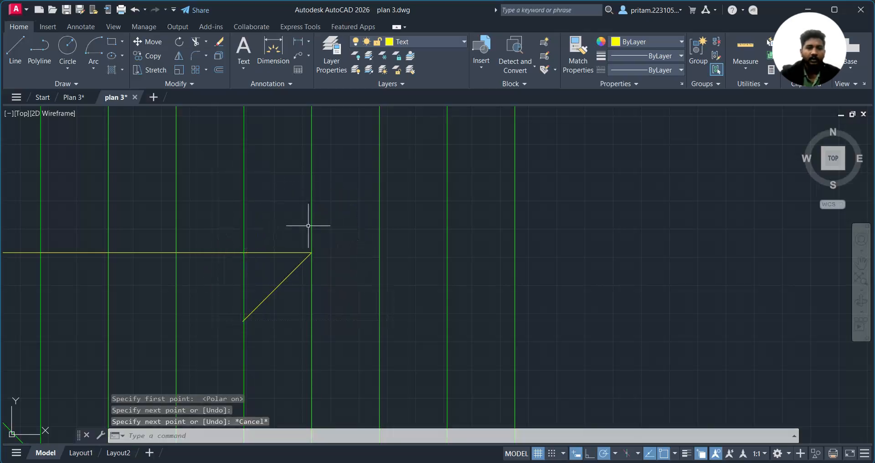
{"action": "key", "text": "Return"}
{"action": "left_click", "coordinate": [311, 252]}
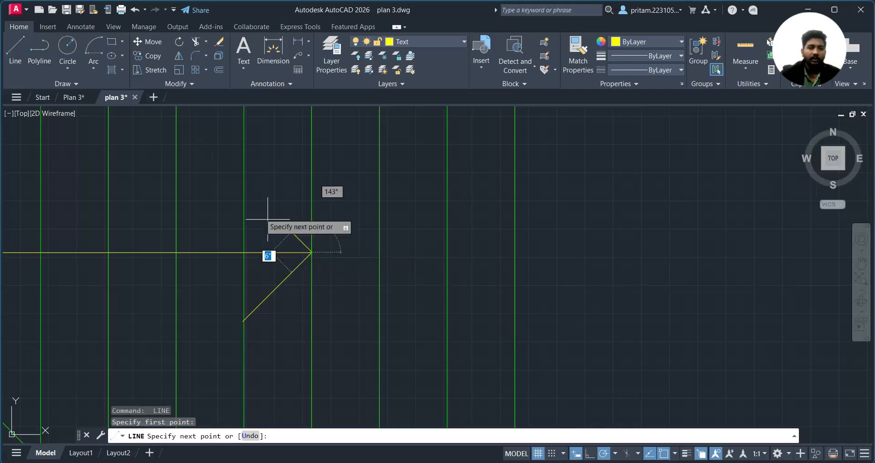
{"action": "left_click", "coordinate": [243, 183]}
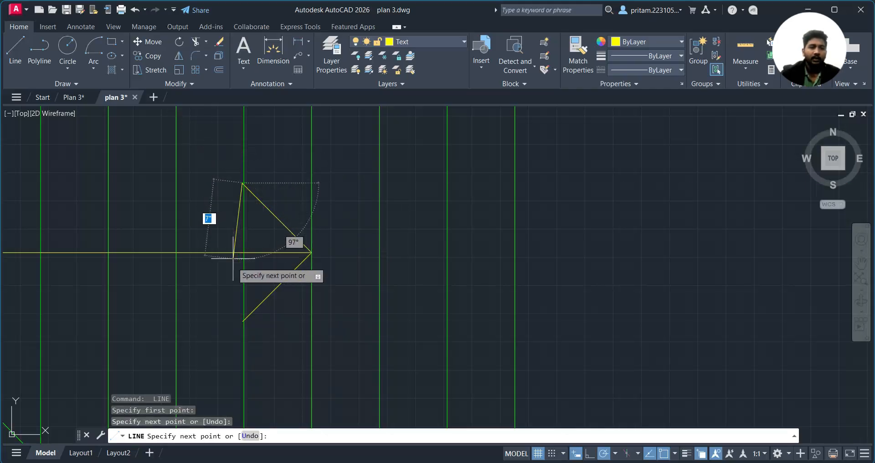
{"action": "key", "text": "Escape"}
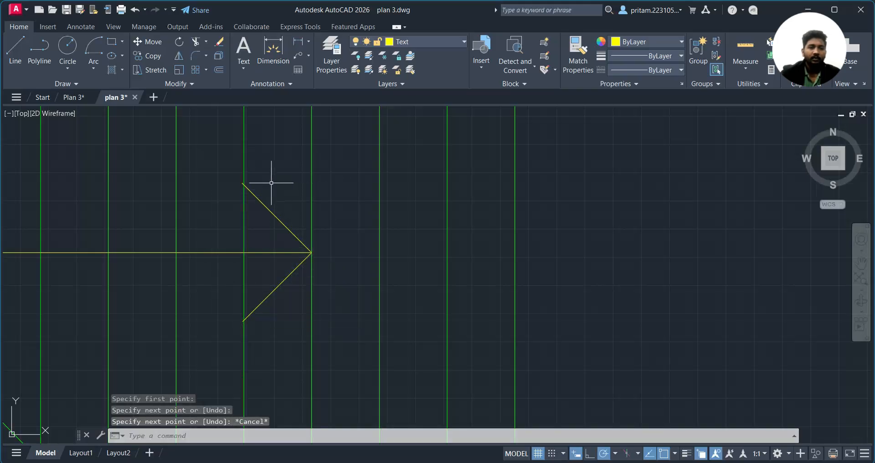
Erase both diagonal arrowhead lines from the end of the direction line
{"action": "scroll", "coordinate": [234, 206], "scroll_direction": "up", "scroll_amount": 4}
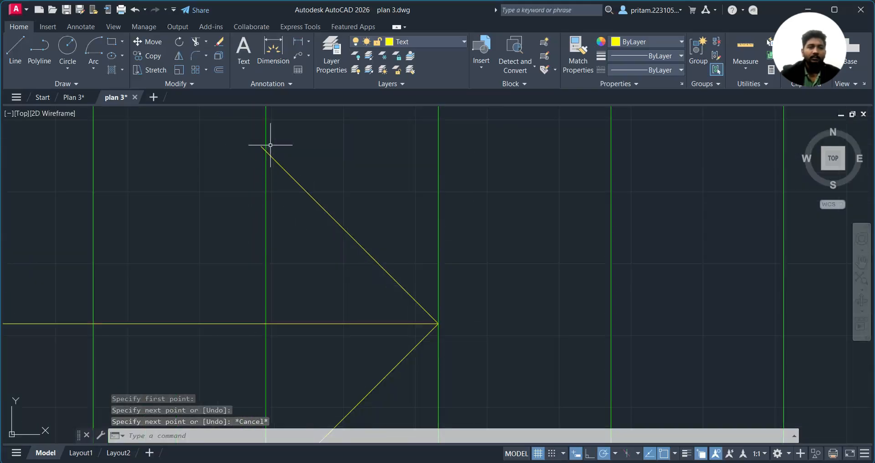
{"action": "left_click", "coordinate": [361, 211]}
{"action": "left_click", "coordinate": [335, 237]}
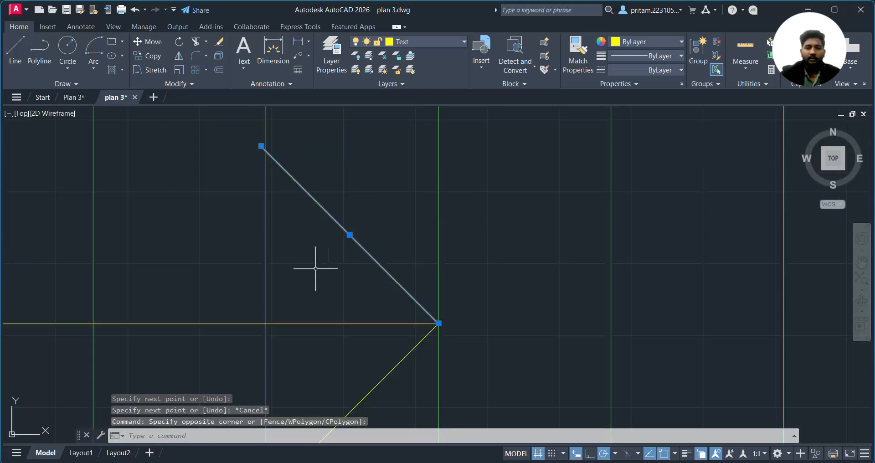
{"action": "key", "text": "Delete"}
{"action": "scroll", "coordinate": [332, 270], "scroll_direction": "down", "scroll_amount": 2}
{"action": "left_click", "coordinate": [377, 332]}
{"action": "left_click", "coordinate": [315, 357]}
{"action": "key", "text": "Delete"}
{"action": "scroll", "coordinate": [332, 365], "scroll_direction": "down", "scroll_amount": 1}
{"action": "middle_click_drag", "start_coordinate": [336, 353], "coordinate": [328, 289]}
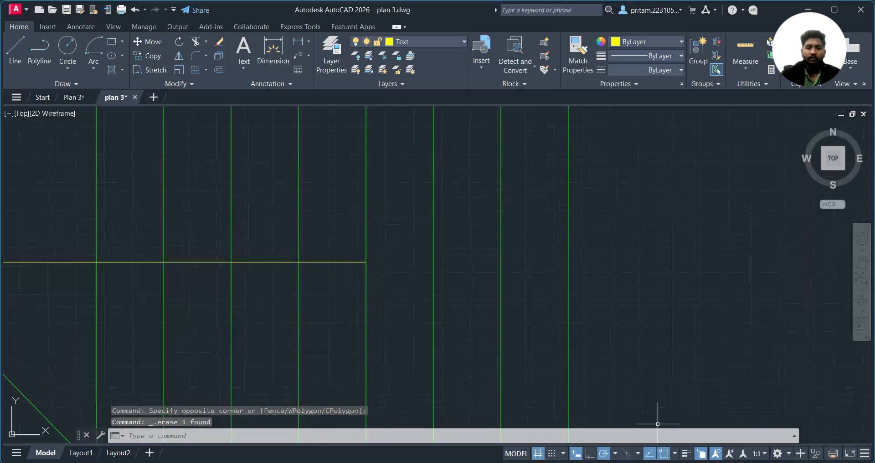
Set the polar tracking increment to 30°
{"action": "left_click", "coordinate": [617, 452]}
{"action": "left_click", "coordinate": [621, 350]}
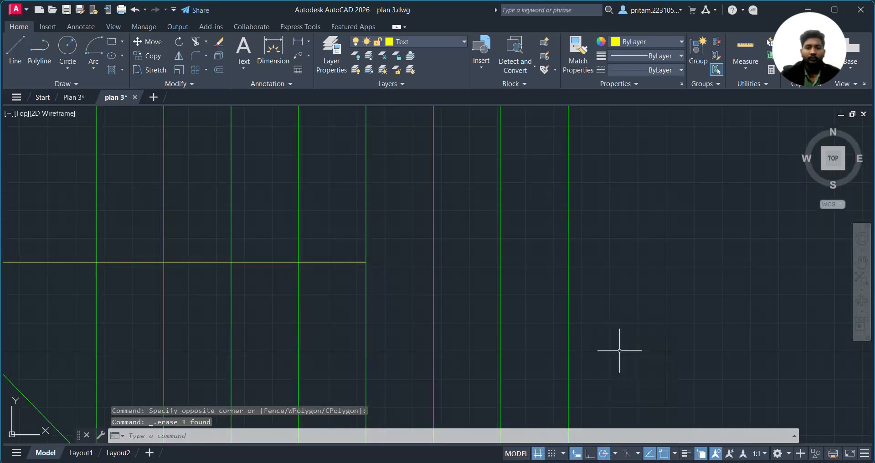
{"action": "key", "text": "Delete"}
{"action": "key", "text": "Escape"}
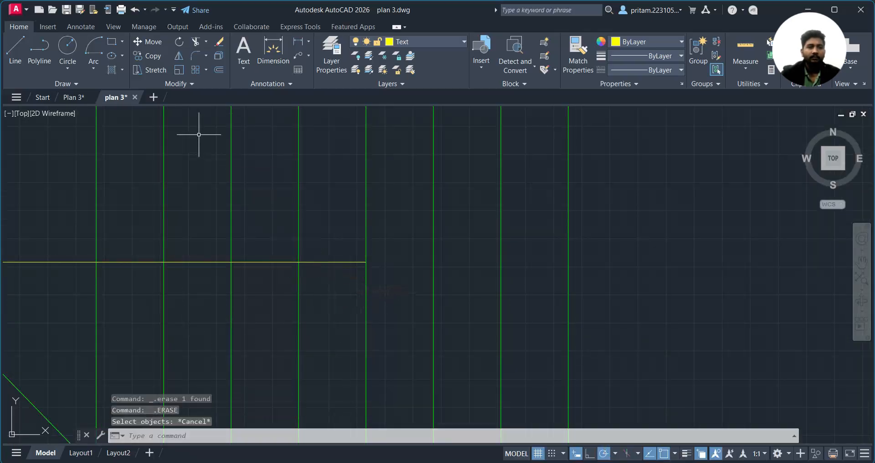
{"action": "left_click", "coordinate": [13, 45]}
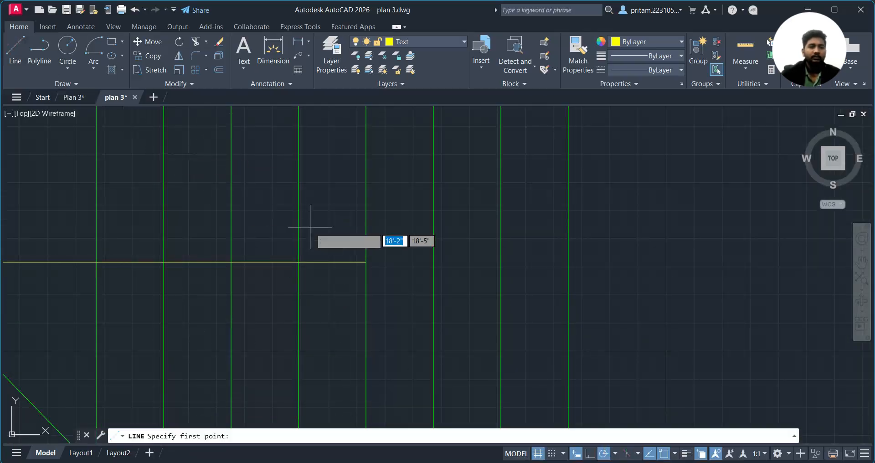
{"action": "left_click", "coordinate": [366, 262]}
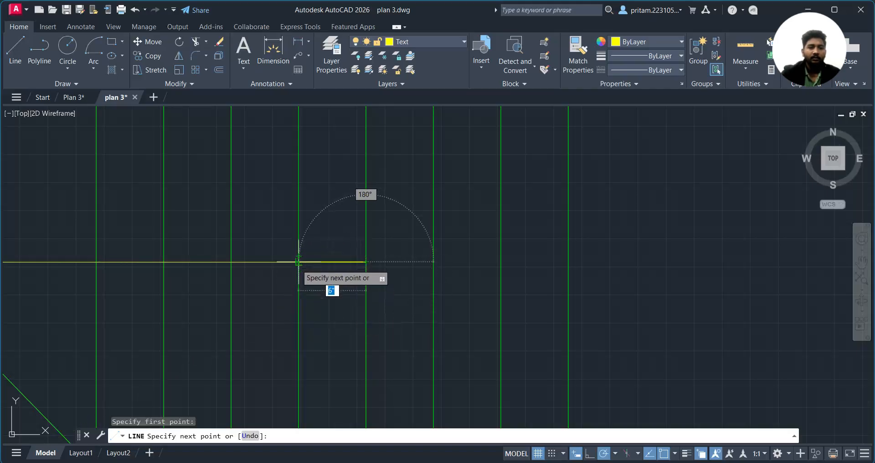
{"action": "key", "text": "Escape"}
Start an arrowhead line from the east end of the north flight's direction line
{"action": "scroll", "coordinate": [298, 262], "scroll_direction": "up", "scroll_amount": 4}
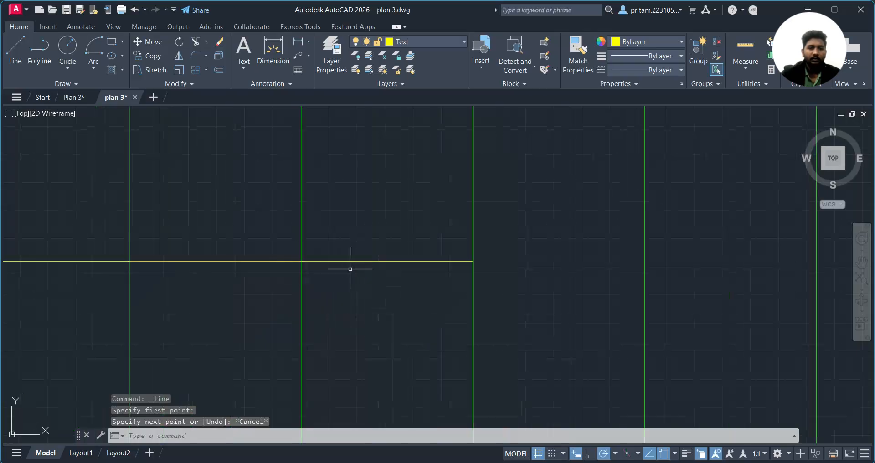
{"action": "key", "text": "Return"}
{"action": "left_click", "coordinate": [473, 261]}
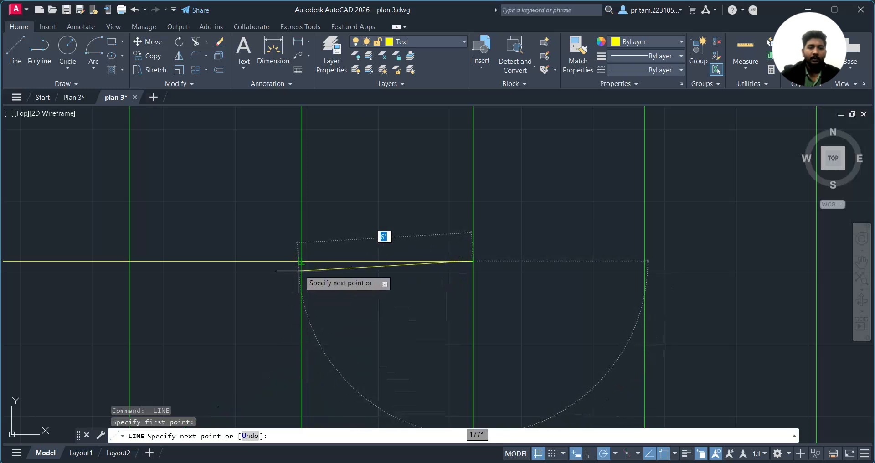
Draw two slanted lines back from the tip of the staircase direction line, one below and one above it
{"action": "left_click", "coordinate": [300, 361]}
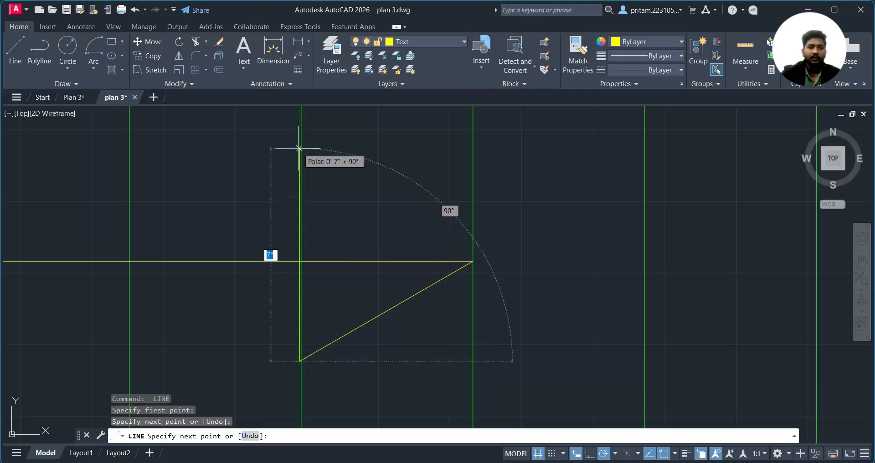
{"action": "key", "text": "Return"}
{"action": "key", "text": "Return"}
{"action": "left_click", "coordinate": [472, 261]}
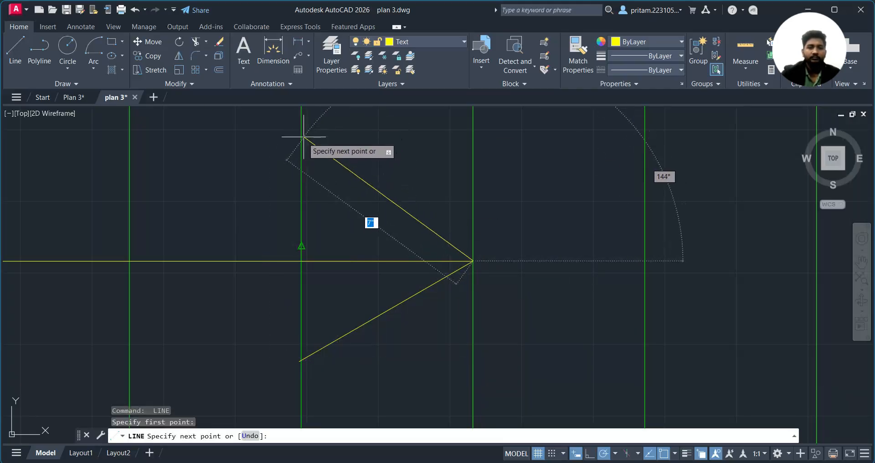
{"action": "left_click", "coordinate": [291, 156]}
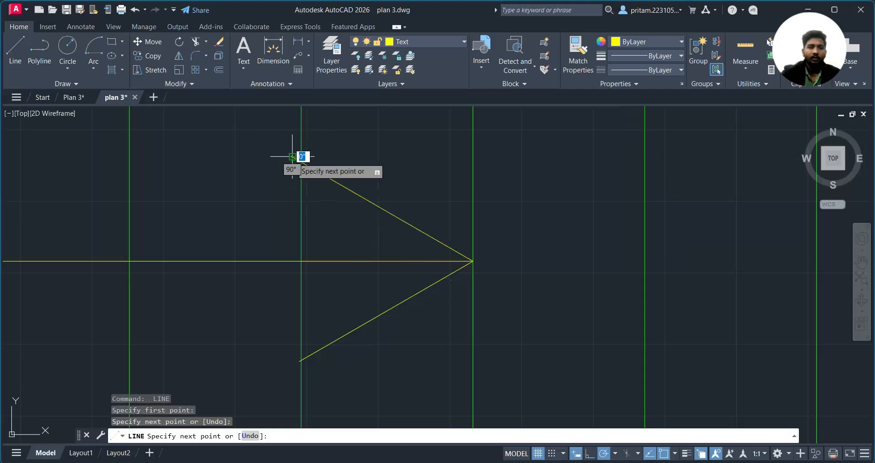
{"action": "key", "text": "Escape"}
Draw a vertical line down from the upper slanted line's open end to close the arrowhead's back
{"action": "type", "text": "l"}
{"action": "key", "text": "Return"}
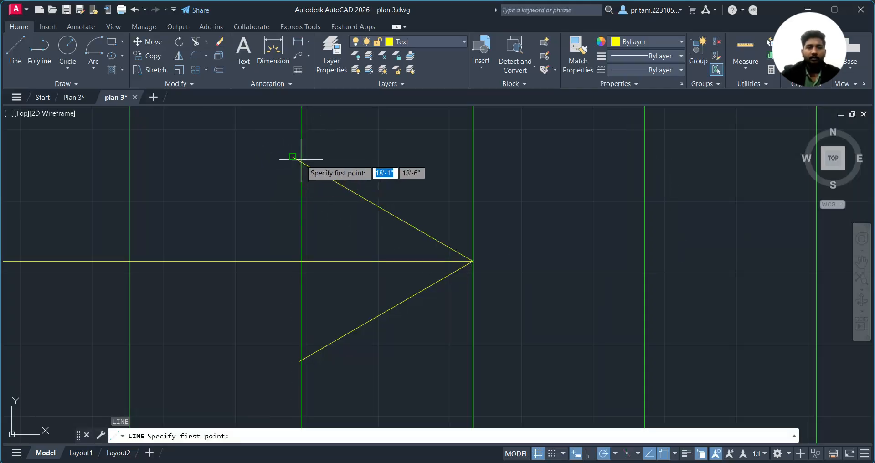
{"action": "left_click", "coordinate": [301, 160]}
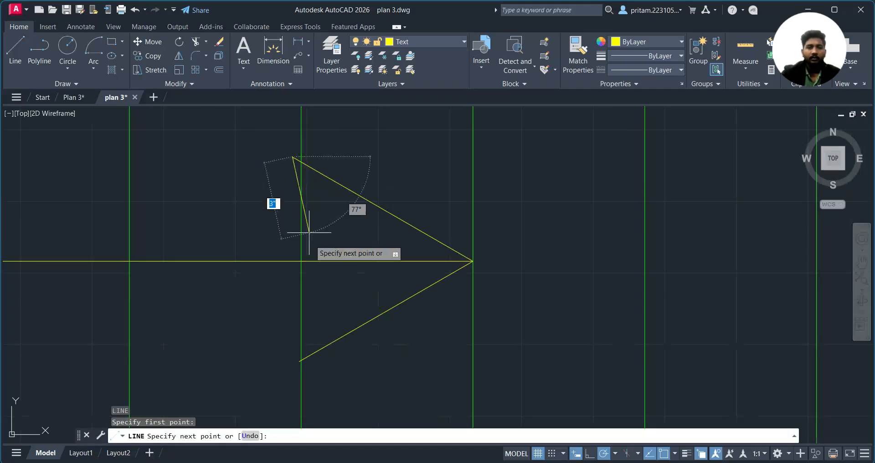
{"action": "left_click", "coordinate": [292, 361]}
{"action": "key", "text": "Escape"}
Stretch the lower end of the arrowhead's vertical line straight down by about 1"
{"action": "scroll", "coordinate": [290, 362], "scroll_direction": "up", "scroll_amount": 4}
{"action": "left_click", "coordinate": [290, 355]}
{"action": "left_click", "coordinate": [258, 361]}
{"action": "left_click", "coordinate": [277, 367]}
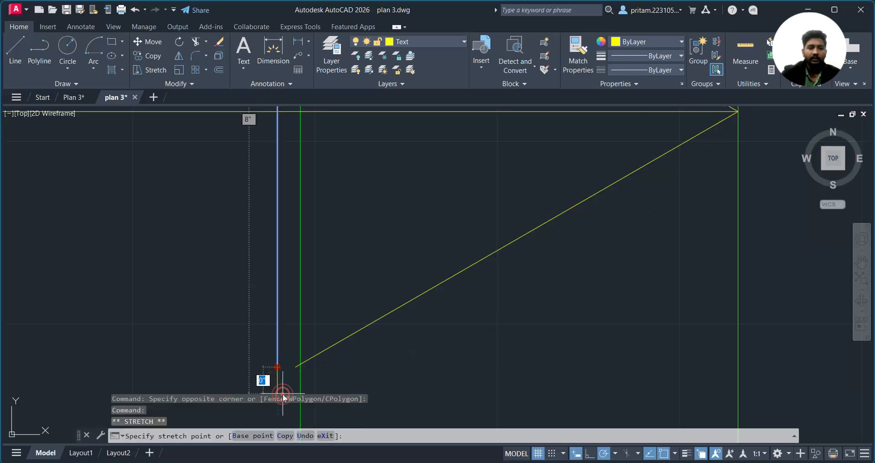
{"action": "middle_click_drag", "start_coordinate": [276, 368], "coordinate": [267, 215]}
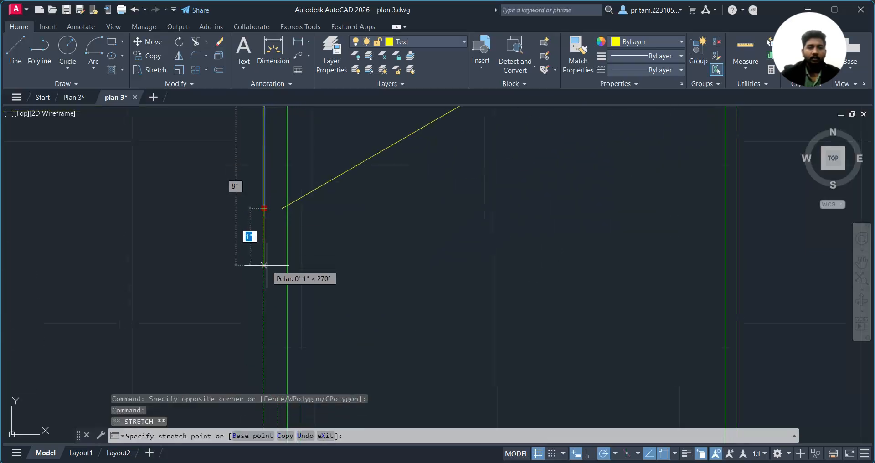
{"action": "left_click", "coordinate": [264, 264]}
{"action": "key", "text": "Escape"}
{"action": "middle_click_drag", "start_coordinate": [323, 203], "coordinate": [336, 281]}
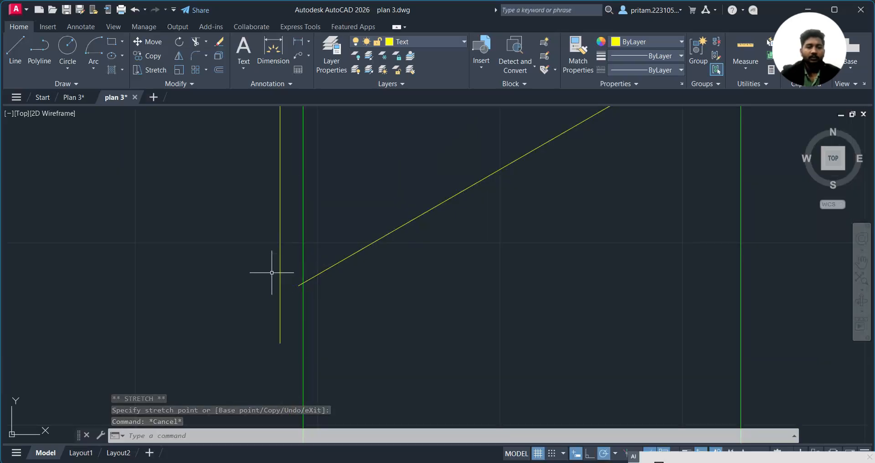
Extend the arrowhead's lower slanted line to meet the vertical line
{"action": "type", "text": "ex"}
{"action": "key", "text": "Return"}
{"action": "left_click", "coordinate": [397, 229]}
{"action": "key", "text": "Escape"}
Trim the part of the vertical line that overhangs below the arrowhead's lower corner
{"action": "type", "text": "tr"}
{"action": "key", "text": "Return"}
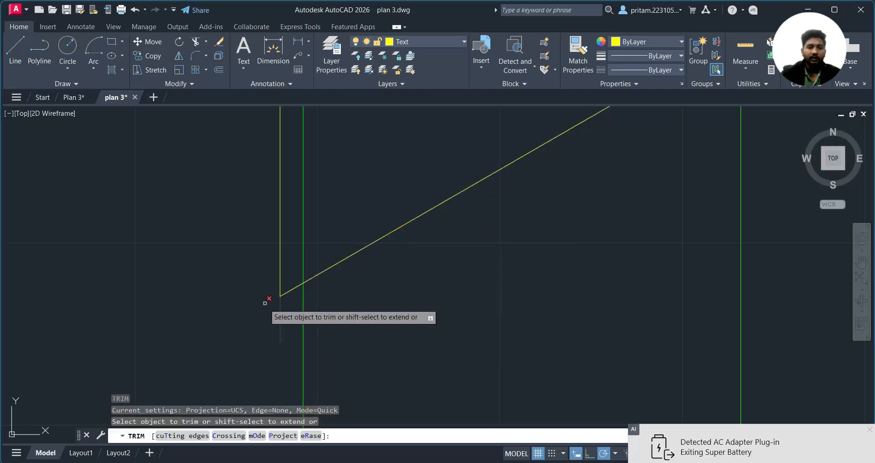
{"action": "left_click_drag", "start_coordinate": [276, 320], "coordinate": [296, 316]}
{"action": "key", "text": "Escape"}
{"action": "scroll", "coordinate": [280, 325], "scroll_direction": "down", "scroll_amount": 10}
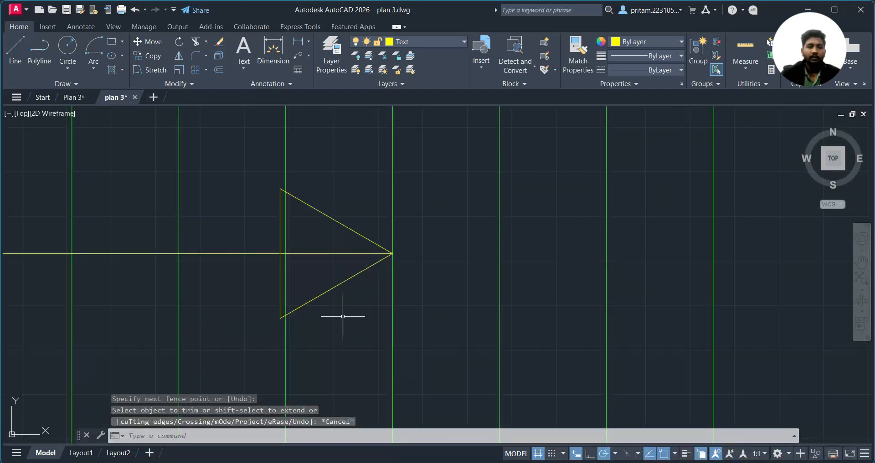
{"action": "mouse_move", "coordinate": [352, 307]}
{"action": "middle_mouse_down"}
{"action": "mouse_move", "coordinate": [338, 302]}
{"action": "mouse_move", "coordinate": [313, 228]}
{"action": "middle_mouse_up"}
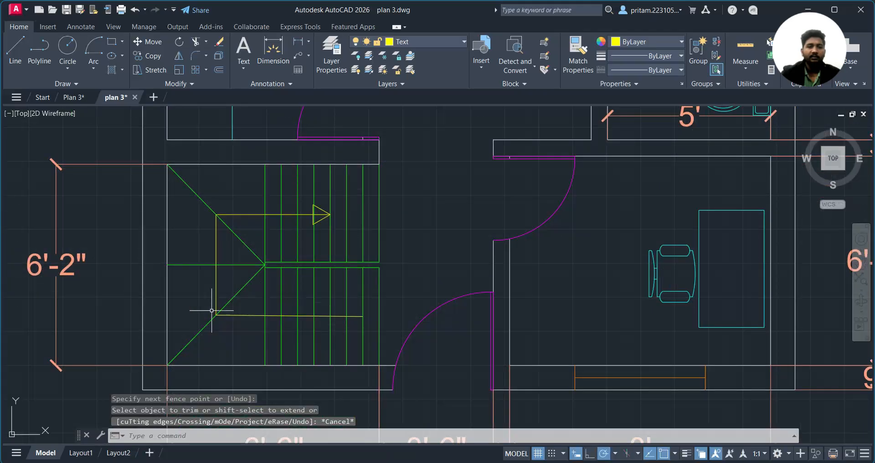
{"action": "scroll", "coordinate": [341, 314], "scroll_direction": "up", "scroll_amount": 2}
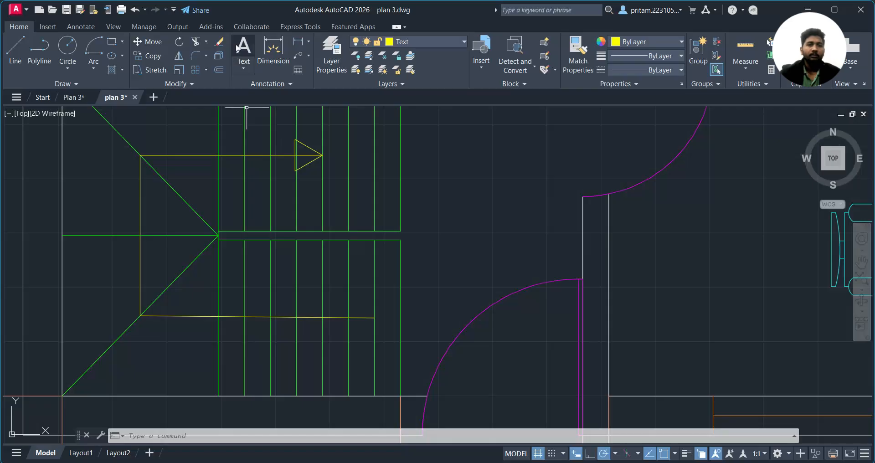
{"action": "scroll", "coordinate": [443, 225], "scroll_direction": "down", "scroll_amount": 5}
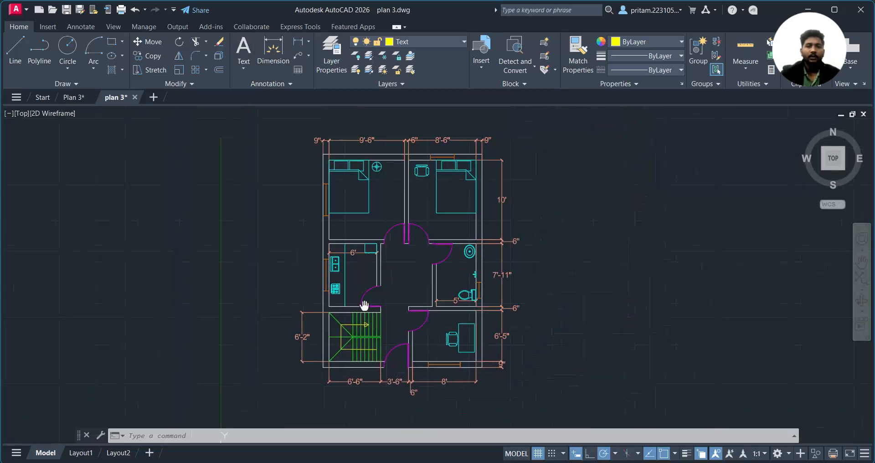
Check the finished floor plan in the Plan 3 drawing, return to the working drawing and make Dim the current layer for dimensioning
{"action": "left_click", "coordinate": [73, 97]}
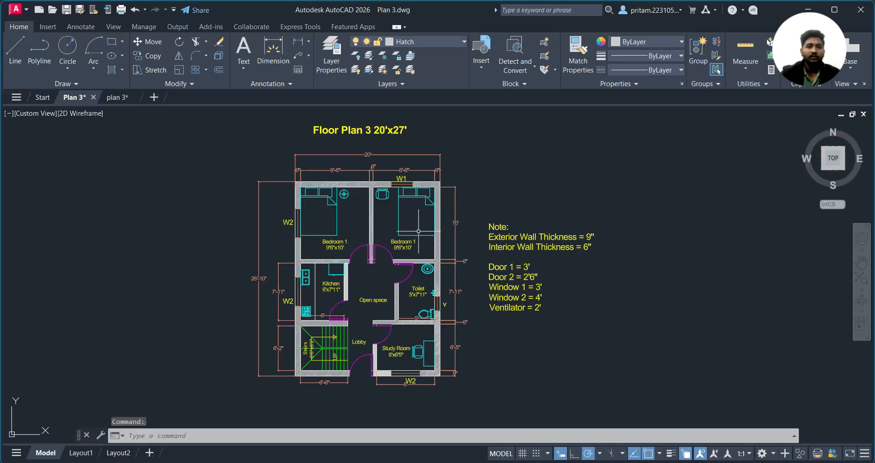
{"action": "left_click", "coordinate": [115, 97]}
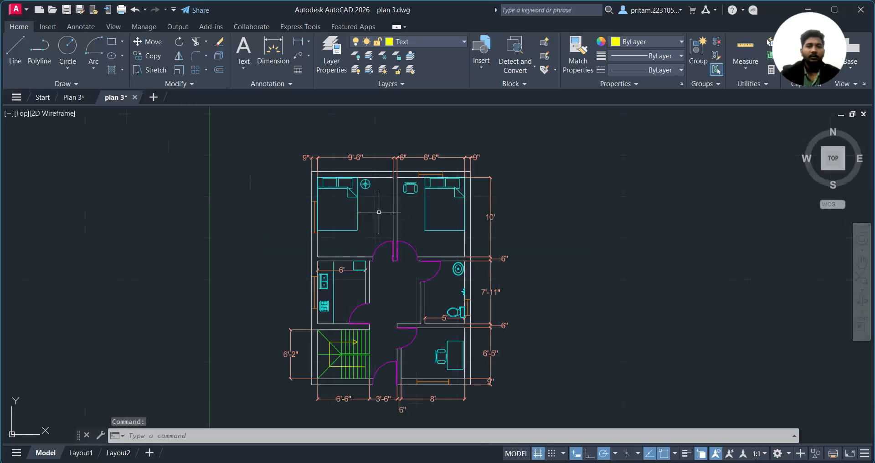
{"action": "left_click", "coordinate": [268, 47]}
{"action": "middle_click_drag", "start_coordinate": [331, 170], "coordinate": [288, 246]}
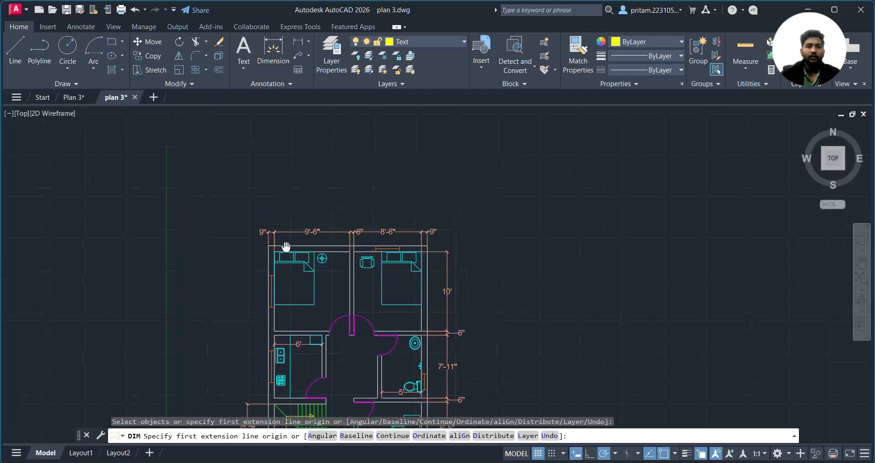
{"action": "left_click", "coordinate": [431, 43]}
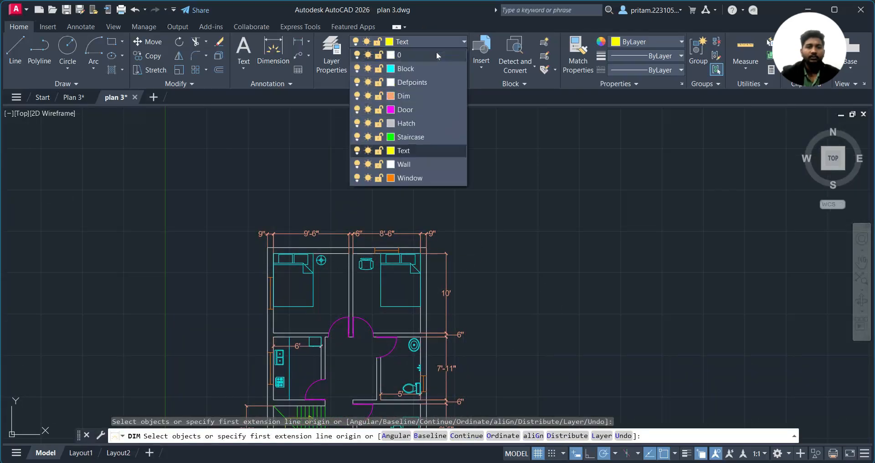
{"action": "left_click", "coordinate": [428, 96]}
Dimension the plan's overall width between its upper outer corners, placed above the existing row of dimensions
{"action": "scroll", "coordinate": [332, 228], "scroll_direction": "up", "scroll_amount": 4}
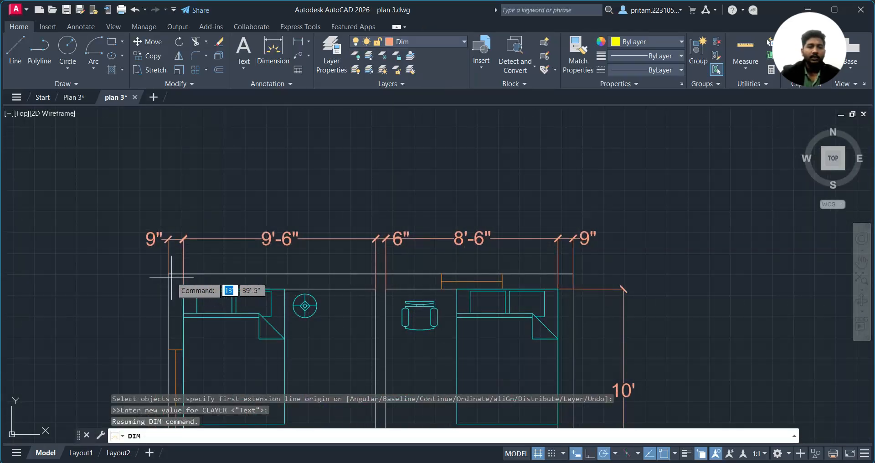
{"action": "left_click", "coordinate": [169, 273]}
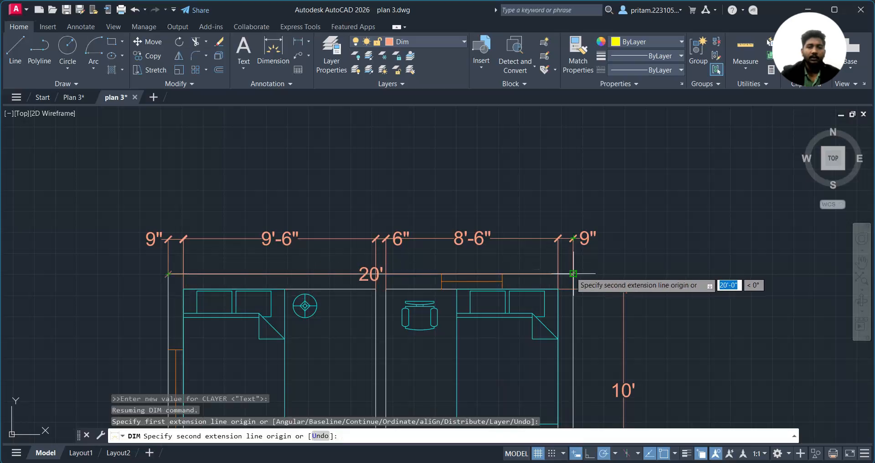
{"action": "left_click", "coordinate": [574, 274]}
{"action": "left_click", "coordinate": [563, 201]}
Dimension the plan's overall height between the left outer wall's corners, placed outside the staircase dimension
{"action": "middle_click_drag", "start_coordinate": [479, 304], "coordinate": [514, 171]}
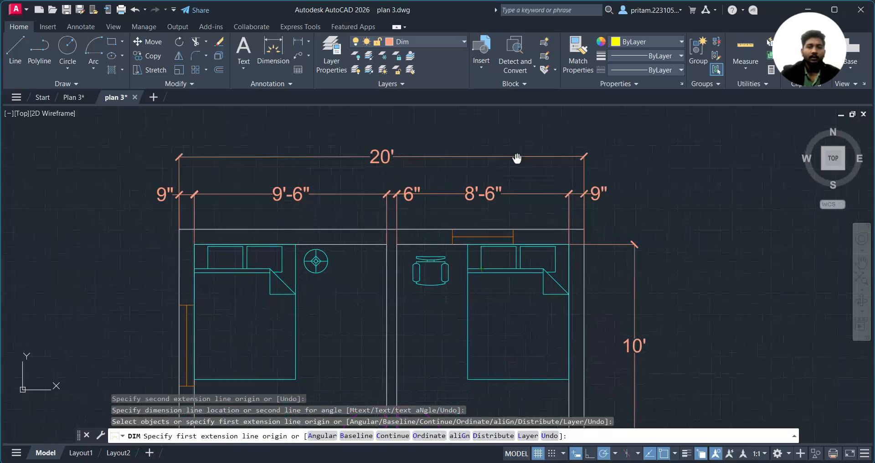
{"action": "left_click", "coordinate": [203, 142]}
{"action": "middle_click_drag", "start_coordinate": [218, 354], "coordinate": [235, 143]}
{"action": "scroll", "coordinate": [227, 291], "scroll_direction": "down", "scroll_amount": 2}
{"action": "middle_click_drag", "start_coordinate": [219, 362], "coordinate": [240, 276]}
{"action": "scroll", "coordinate": [245, 277], "scroll_direction": "up", "scroll_amount": 1}
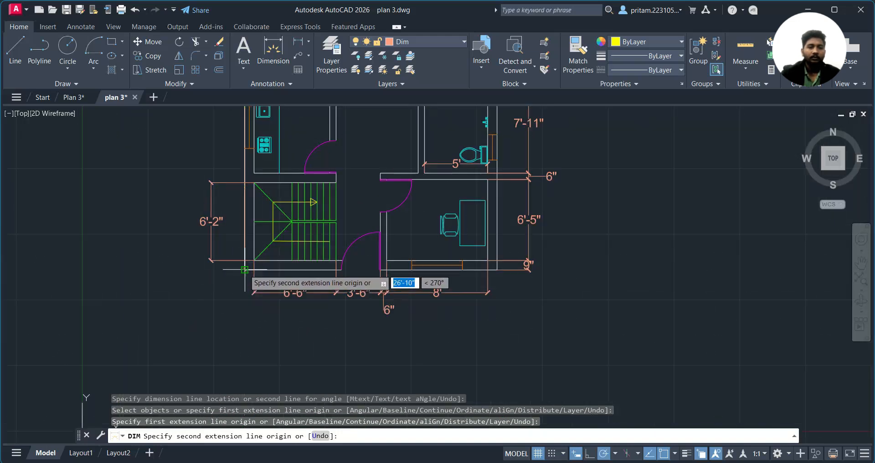
{"action": "left_click", "coordinate": [245, 270]}
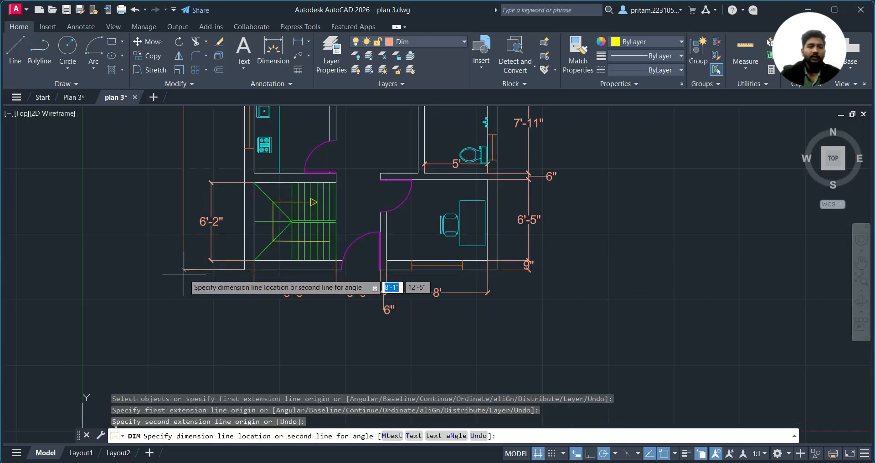
{"action": "left_click", "coordinate": [192, 273]}
{"action": "scroll", "coordinate": [193, 272], "scroll_direction": "down", "scroll_amount": 4}
{"action": "scroll", "coordinate": [237, 278], "scroll_direction": "up", "scroll_amount": 4}
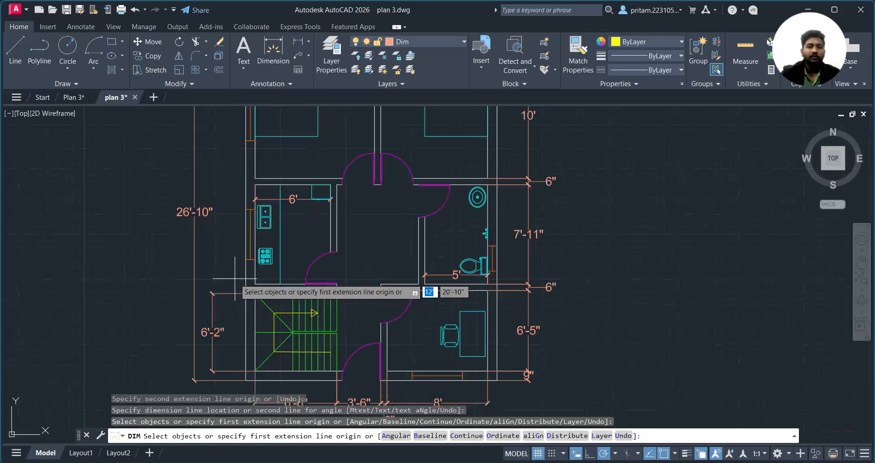
{"action": "key", "text": "Escape"}
{"action": "scroll", "coordinate": [290, 304], "scroll_direction": "down", "scroll_amount": 2}
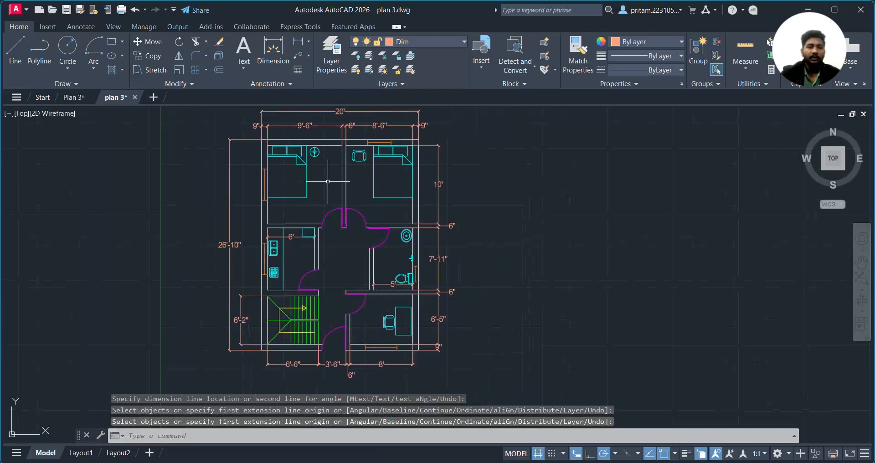
Turn ortho mode on and open a multiline text box across the bed in the upper-left bedroom
{"action": "scroll", "coordinate": [303, 328], "scroll_direction": "up", "scroll_amount": 2}
{"action": "scroll", "coordinate": [354, 239], "scroll_direction": "down", "scroll_amount": 2}
{"action": "middle_click_drag", "start_coordinate": [340, 187], "coordinate": [351, 252]}
{"action": "scroll", "coordinate": [352, 252], "scroll_direction": "up", "scroll_amount": 4}
{"action": "middle_click_drag", "start_coordinate": [341, 201], "coordinate": [342, 274]}
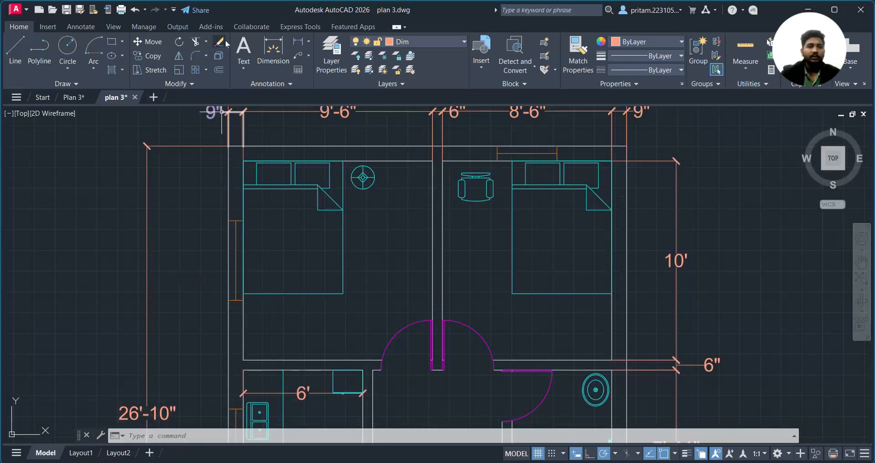
{"action": "left_click", "coordinate": [243, 50]}
{"action": "left_click", "coordinate": [251, 74]}
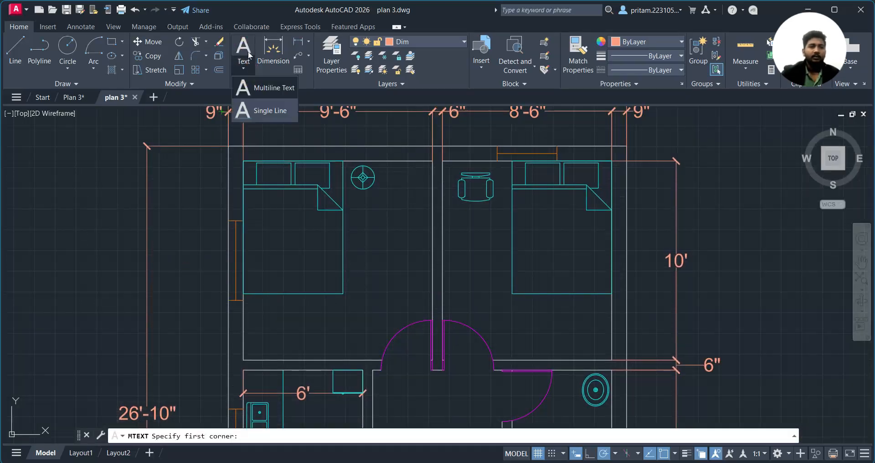
{"action": "left_click", "coordinate": [249, 60]}
{"action": "left_click", "coordinate": [245, 68]}
{"action": "left_click", "coordinate": [268, 89]}
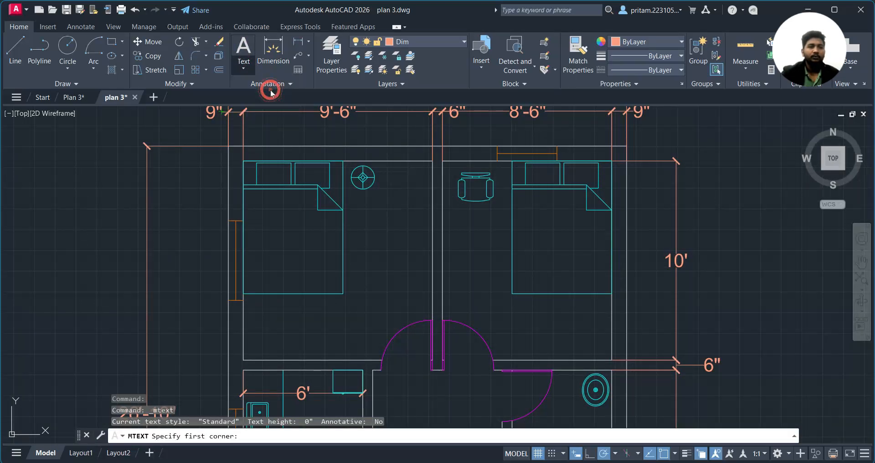
{"action": "left_click", "coordinate": [264, 231]}
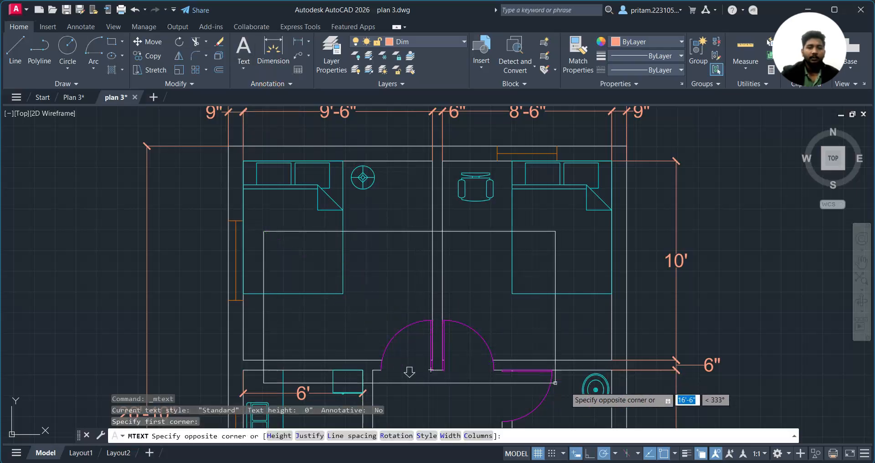
{"action": "left_click", "coordinate": [590, 454]}
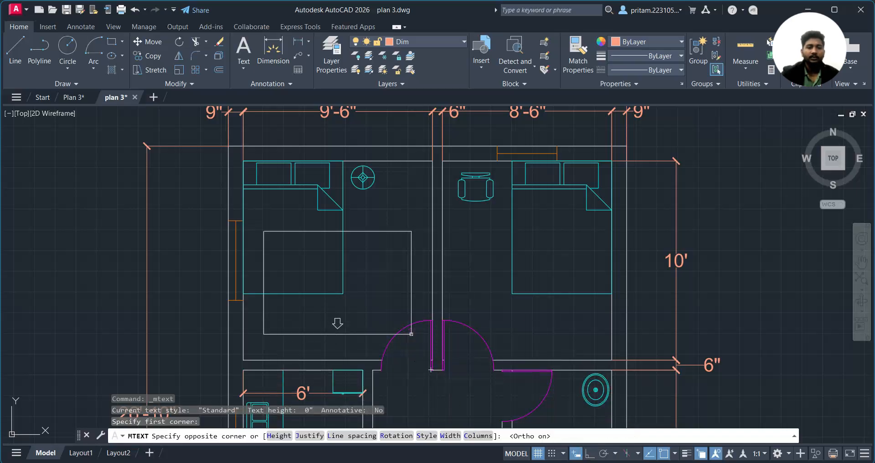
{"action": "left_click", "coordinate": [393, 326]}
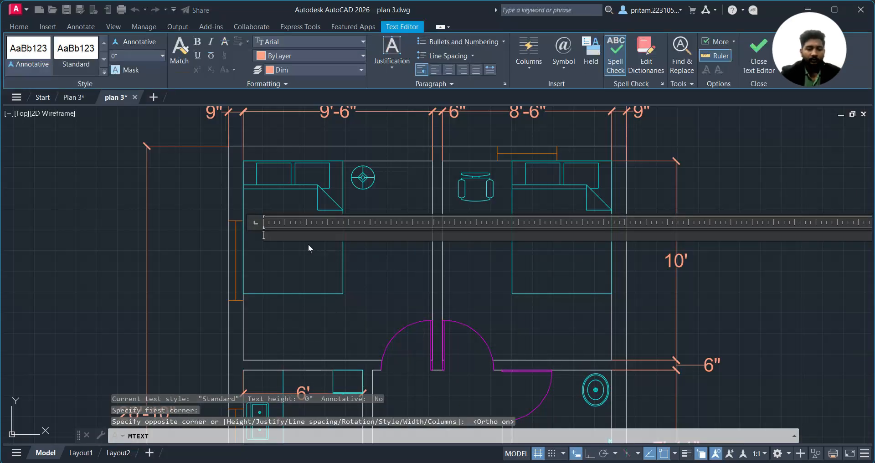
{"action": "type", "text": "Bedroo"}
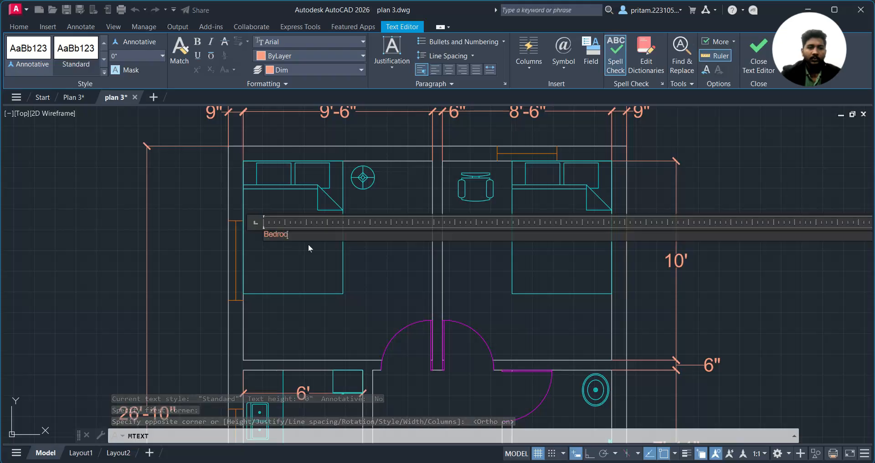
{"action": "key", "text": "BackSpace"}
{"action": "key", "text": "BackSpace"}
{"action": "key", "text": "BackSpace"}
{"action": "key", "text": "BackSpace"}
{"action": "key", "text": "BackSpace"}
{"action": "key", "text": "BackSpace"}
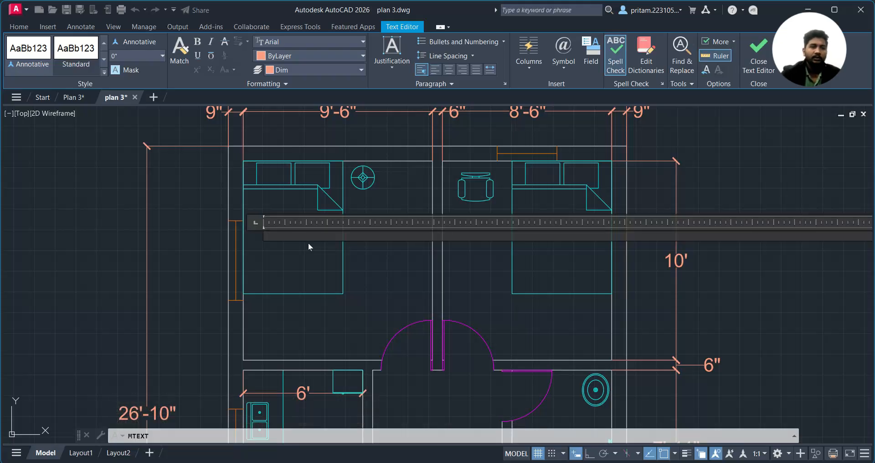
Put the new text on the Text layer and enter "Bedroom 1" with "9'6"x10'" on the line below
{"action": "left_click", "coordinate": [303, 70]}
{"action": "left_click", "coordinate": [294, 178]}
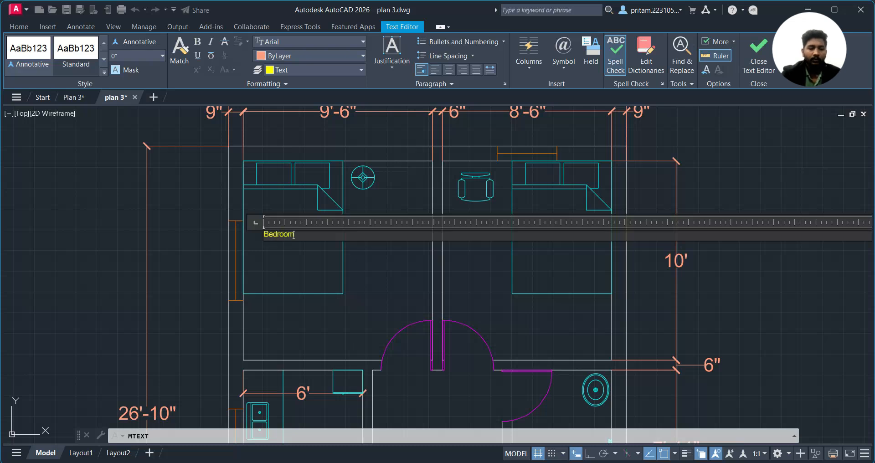
{"action": "key", "text": "Return"}
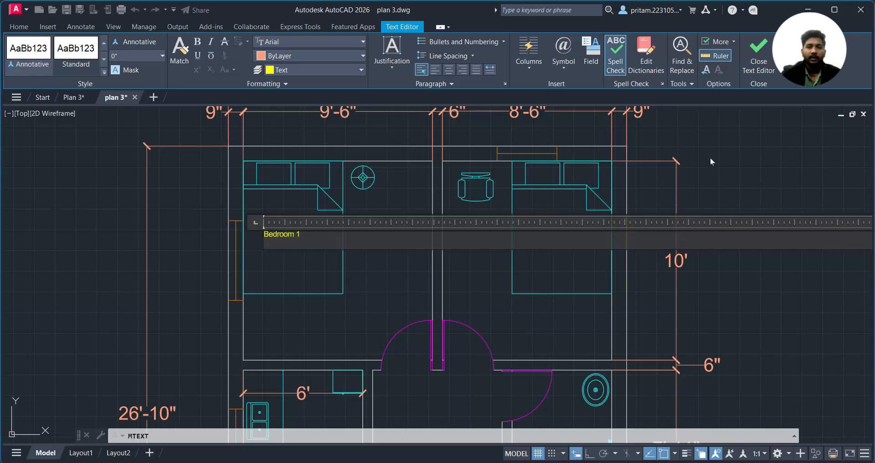
{"action": "type", "text": "9"}
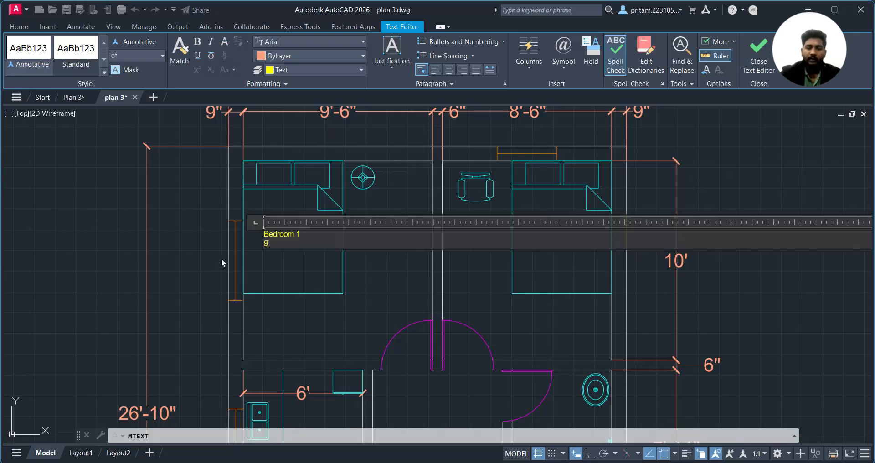
{"action": "type", "text": "'6\""}
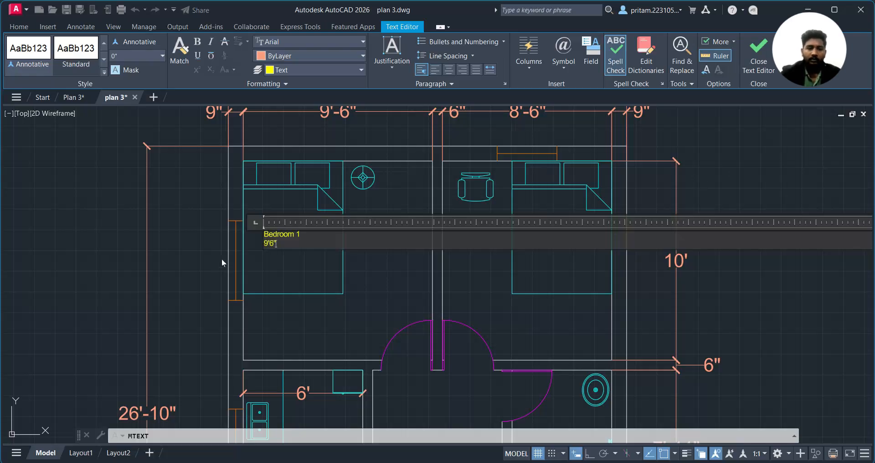
{"action": "type", "text": "x"}
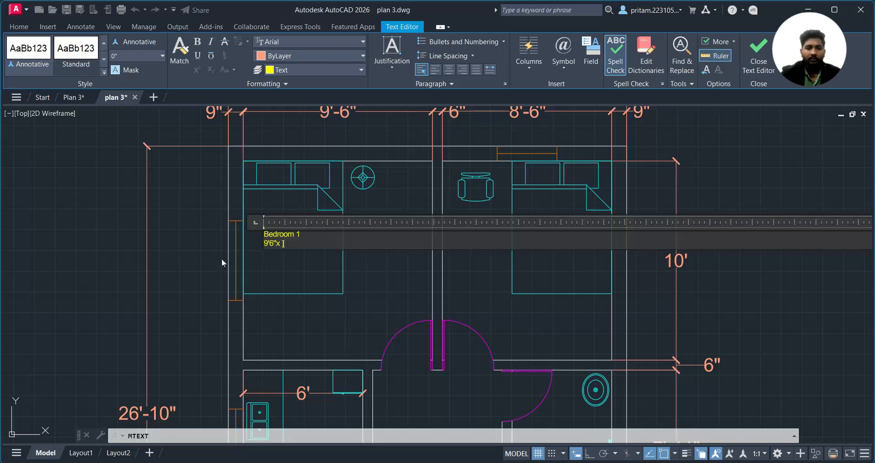
{"action": "key", "text": "BackSpace"}
{"action": "type", "text": "10'"}
Centre both lines of the Bedroom 1 label and narrow its text box to fit the text over the bed
{"action": "key", "text": "ctrl+a"}
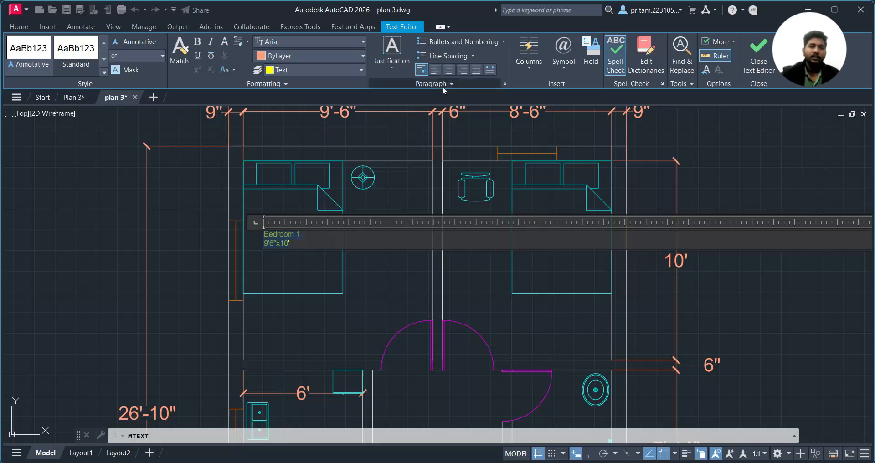
{"action": "left_click", "coordinate": [447, 74]}
{"action": "scroll", "coordinate": [411, 264], "scroll_direction": "down", "scroll_amount": 2}
{"action": "scroll", "coordinate": [411, 264], "scroll_direction": "down", "scroll_amount": 3}
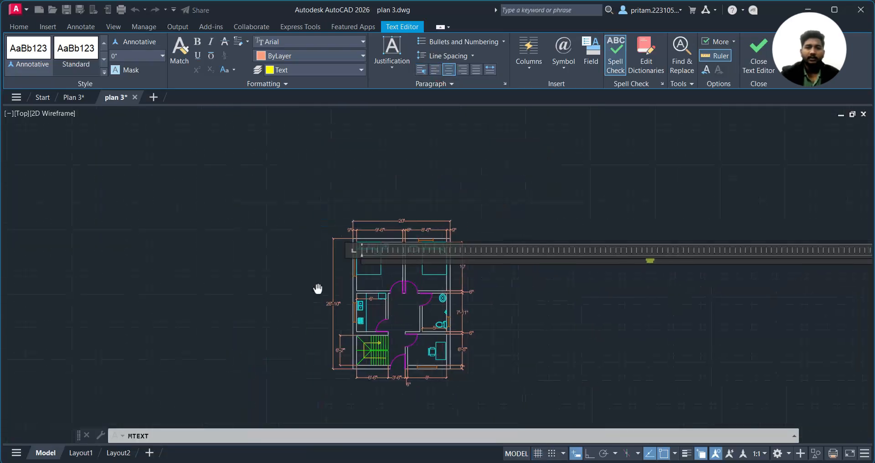
{"action": "middle_click_drag", "start_coordinate": [319, 289], "coordinate": [27, 289]}
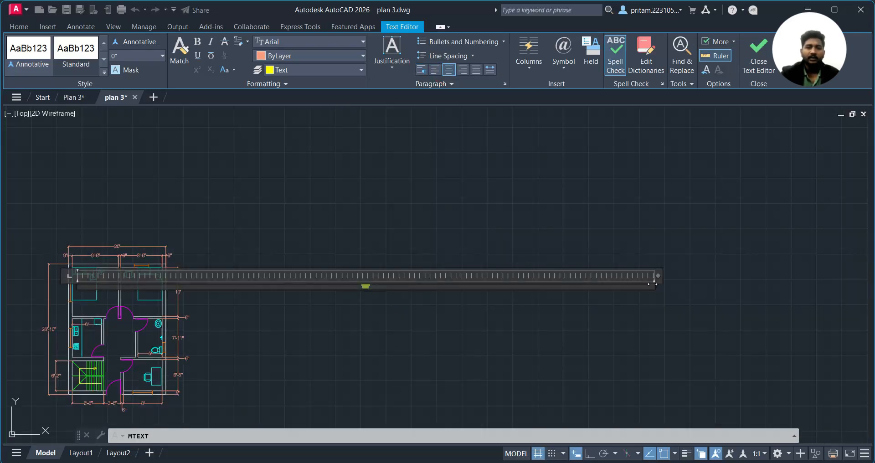
{"action": "left_click_drag", "start_coordinate": [653, 284], "coordinate": [89, 310]}
{"action": "scroll", "coordinate": [83, 292], "scroll_direction": "up", "scroll_amount": 6}
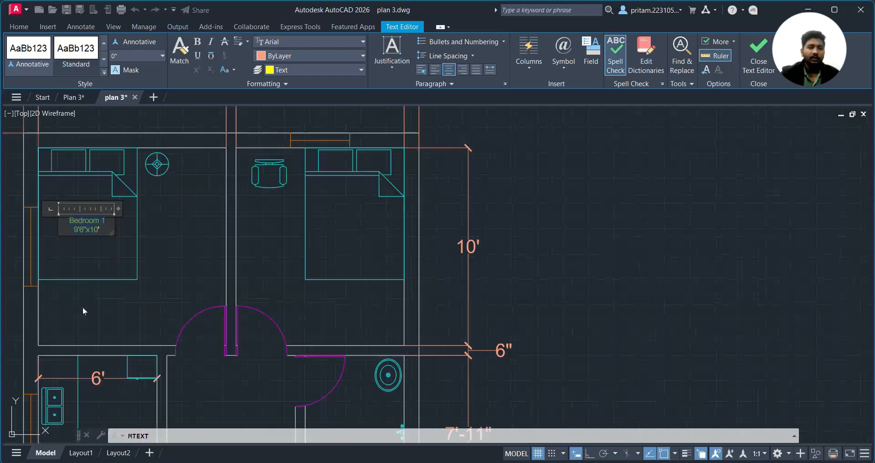
{"action": "middle_click_drag", "start_coordinate": [4, 247], "coordinate": [243, 324]}
{"action": "left_click", "coordinate": [330, 341]}
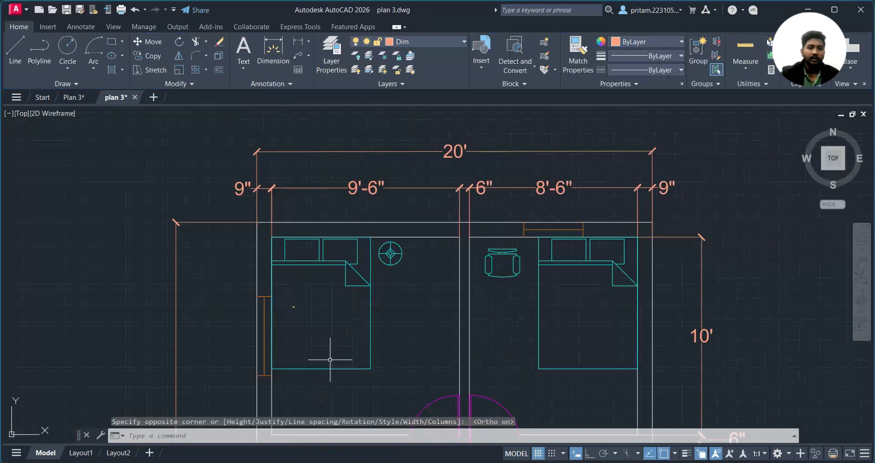
Set the text height of the Bedroom 1 label to 1'
{"action": "scroll", "coordinate": [292, 310], "scroll_direction": "up", "scroll_amount": 8}
{"action": "double_click", "coordinate": [281, 284]}
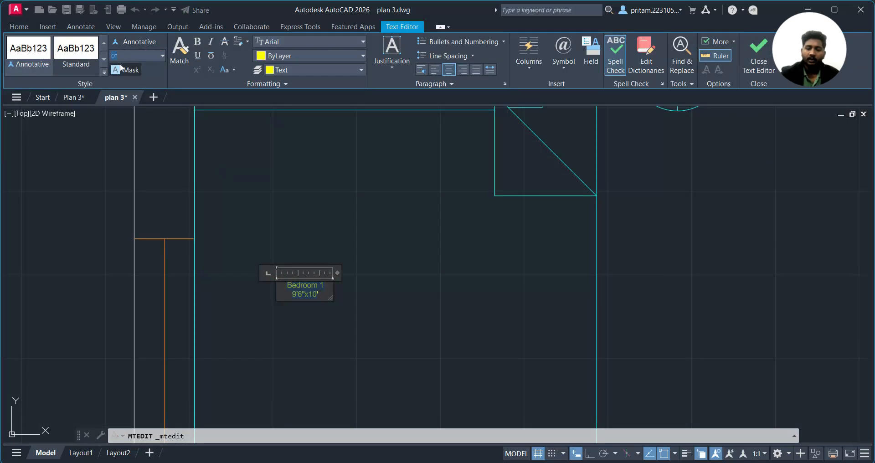
{"action": "type", "text": "1'"}
{"action": "key", "text": "Return"}
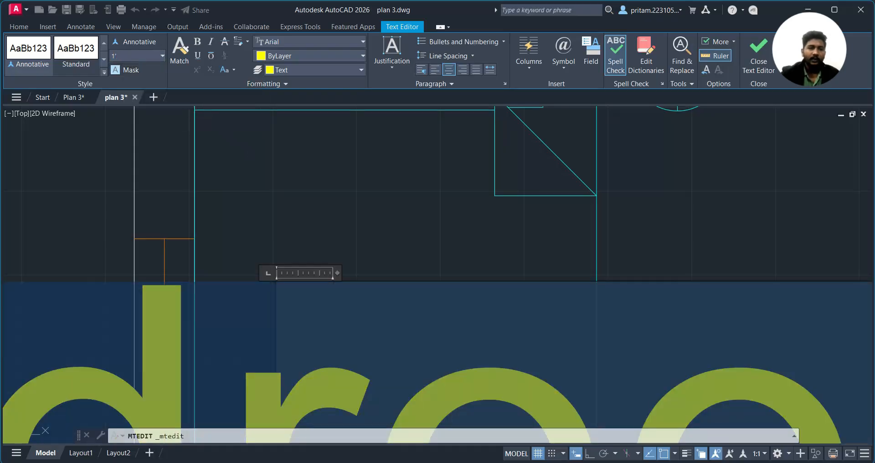
{"action": "left_click", "coordinate": [249, 153]}
Set the Bedroom 1 label's text height to 8" and widen its text box until the room name fits on one line
{"action": "double_click", "coordinate": [315, 228]}
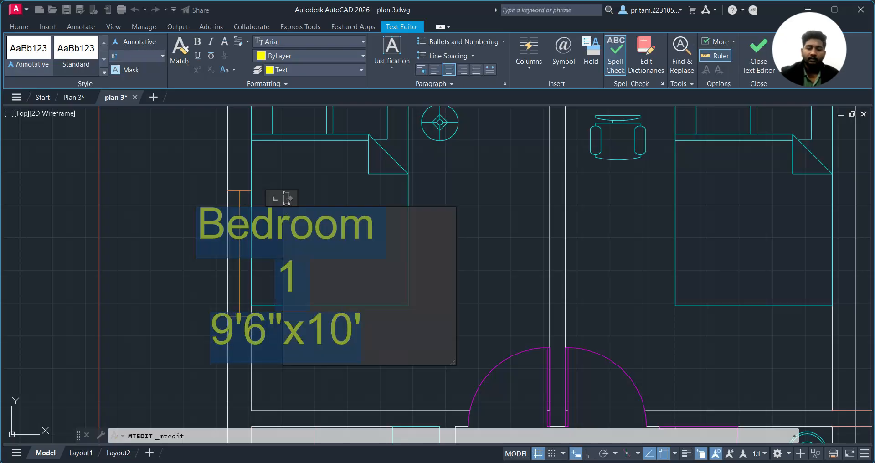
{"action": "key", "text": "Return"}
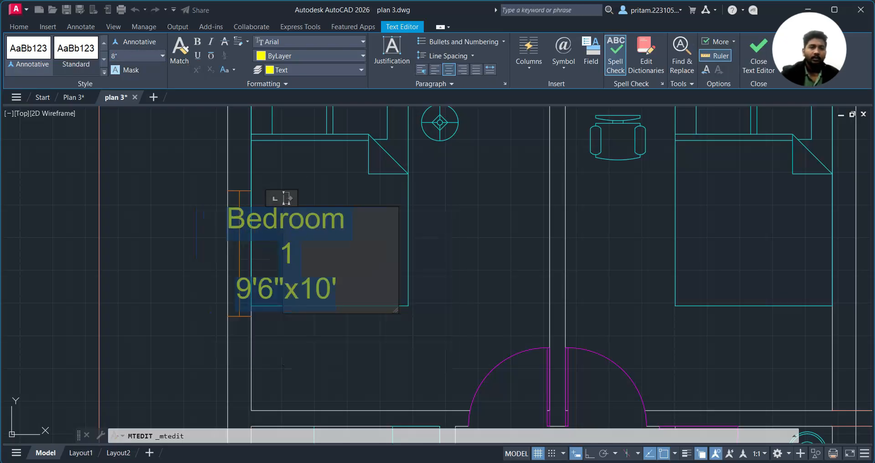
{"action": "left_click_drag", "start_coordinate": [395, 310], "coordinate": [572, 320]}
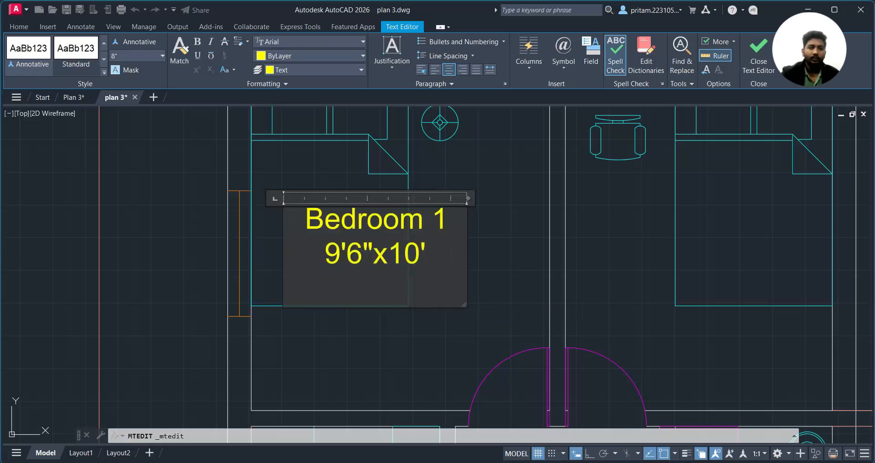
{"action": "left_click", "coordinate": [452, 313]}
Move the Bedroom 1 label down to the foot of the bed in the upper-left bedroom
{"action": "left_click", "coordinate": [361, 249]}
{"action": "left_click", "coordinate": [283, 208]}
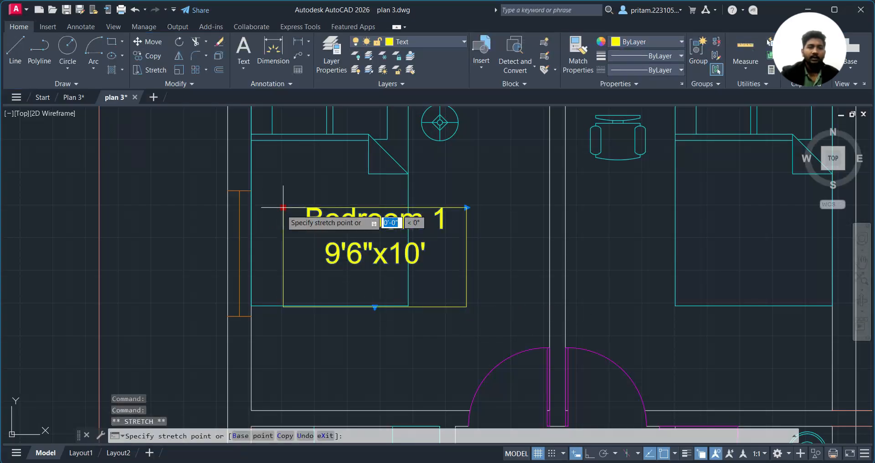
{"action": "left_click", "coordinate": [294, 288]}
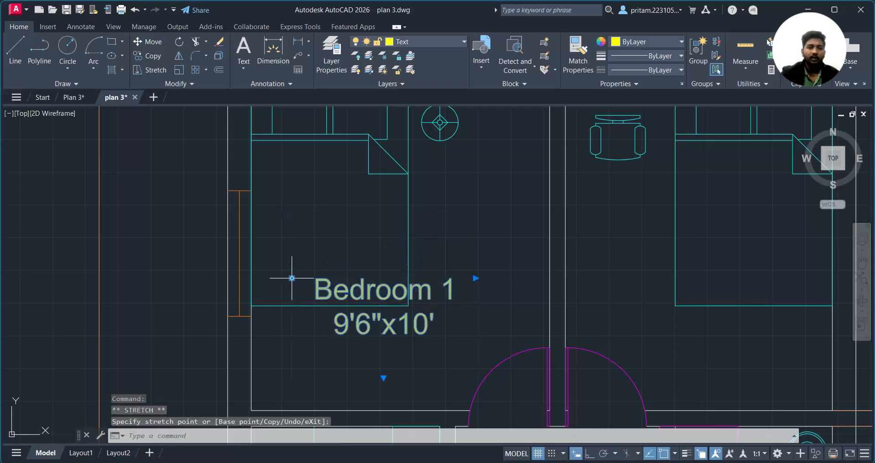
Copy the Bedroom 1 label into the upper-right bedroom, bathroom, central hall, kitchen, staircase and lower-right room
{"action": "scroll", "coordinate": [289, 279], "scroll_direction": "down", "scroll_amount": 5}
{"action": "scroll", "coordinate": [437, 319], "scroll_direction": "up", "scroll_amount": 2}
{"action": "middle_click_drag", "start_coordinate": [436, 318], "coordinate": [362, 261]}
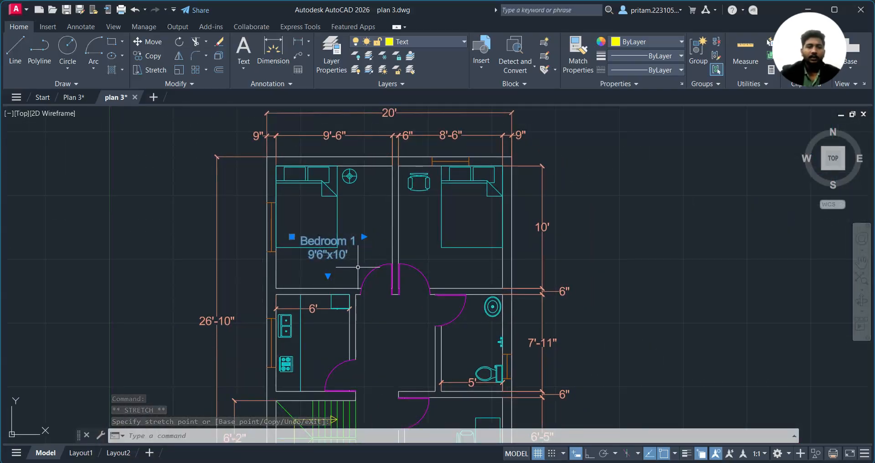
{"action": "type", "text": "co"}
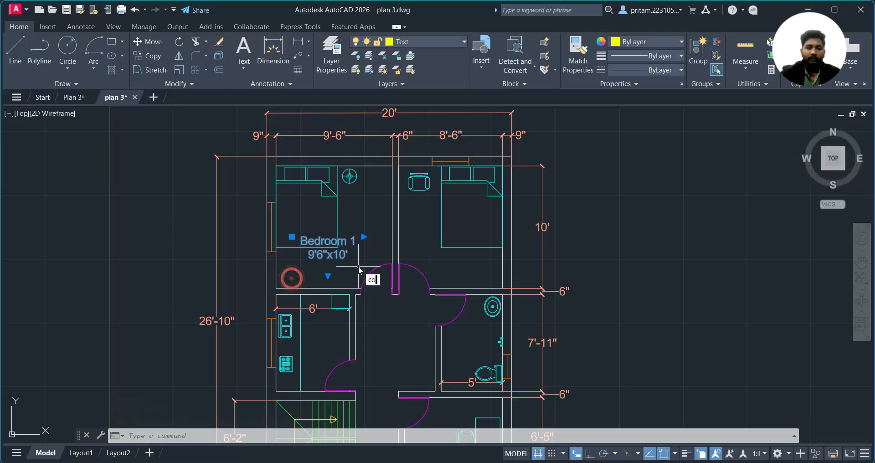
{"action": "key", "text": "Return"}
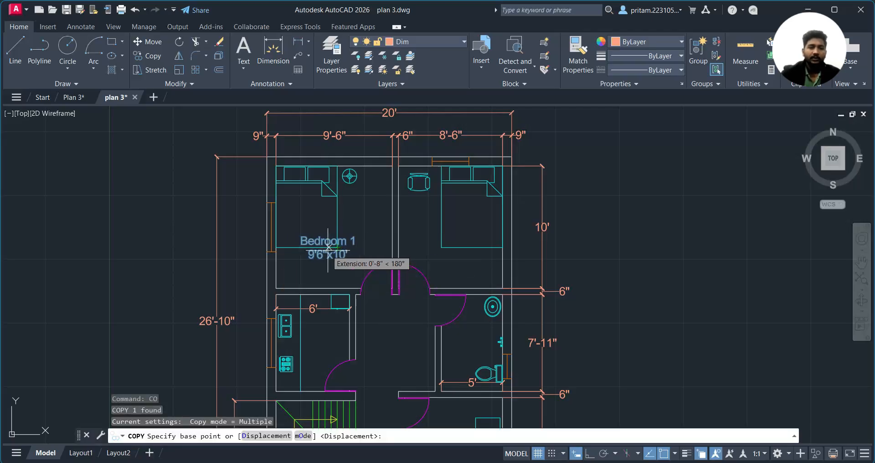
{"action": "left_click", "coordinate": [307, 241]}
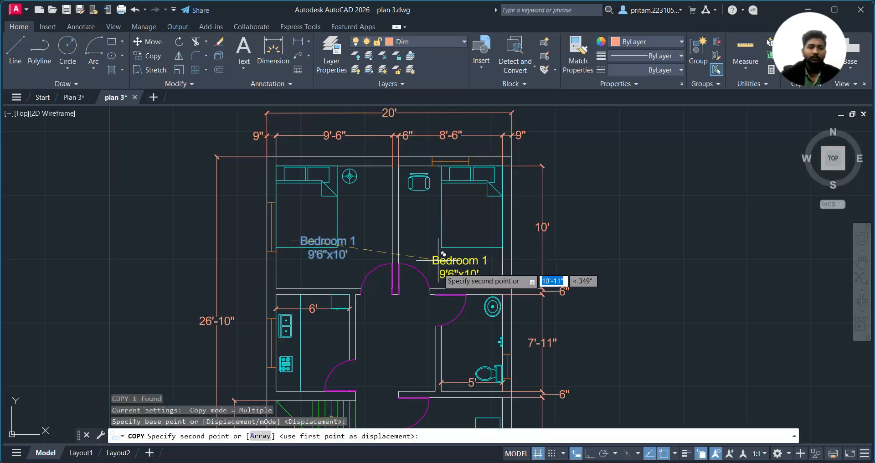
{"action": "scroll", "coordinate": [436, 276], "scroll_direction": "down", "scroll_amount": 4}
{"action": "middle_click_drag", "start_coordinate": [434, 277], "coordinate": [411, 206]}
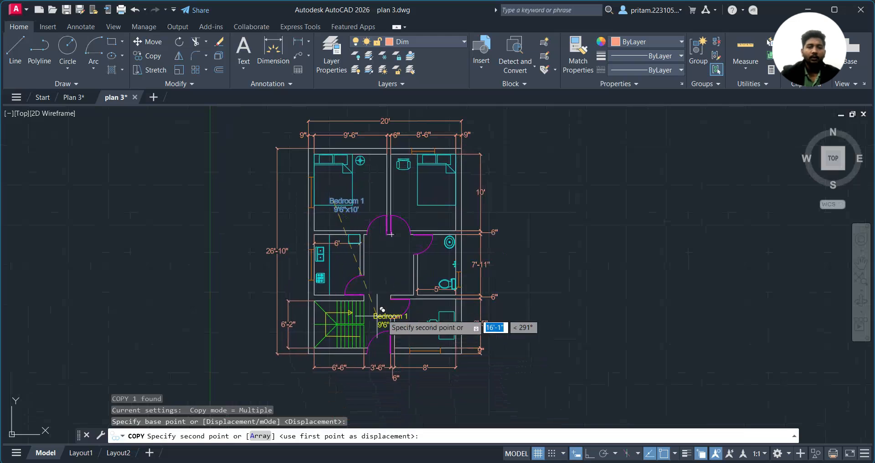
{"action": "left_click", "coordinate": [409, 201]}
{"action": "left_click", "coordinate": [424, 261]}
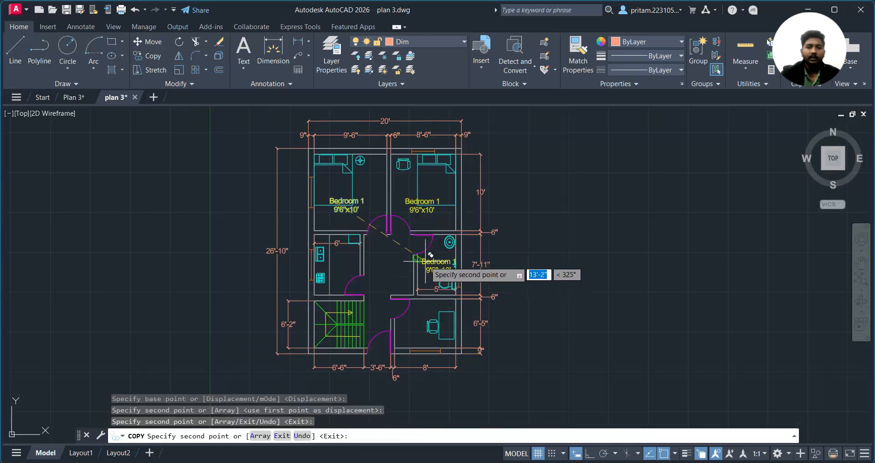
{"action": "left_click", "coordinate": [381, 258]}
{"action": "left_click", "coordinate": [329, 254]}
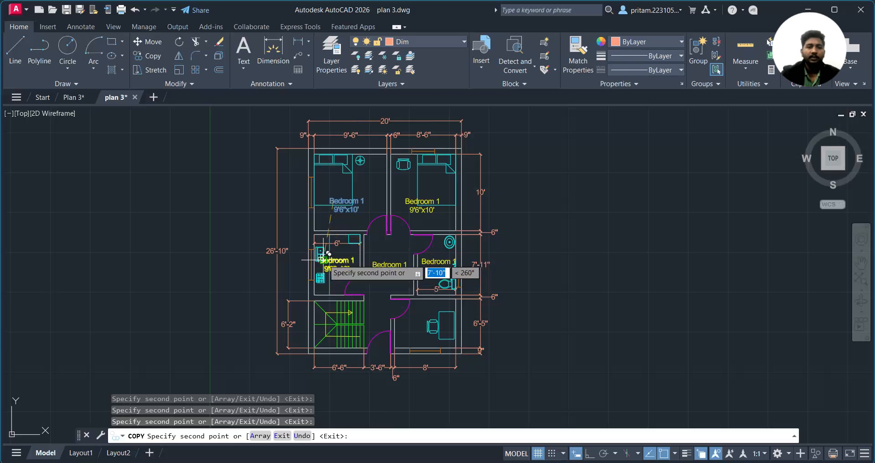
{"action": "left_click", "coordinate": [332, 322]}
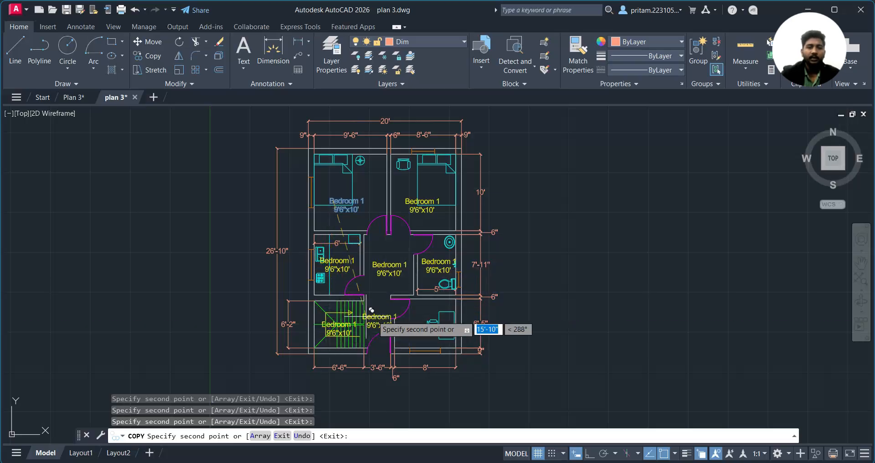
{"action": "left_click", "coordinate": [420, 318]}
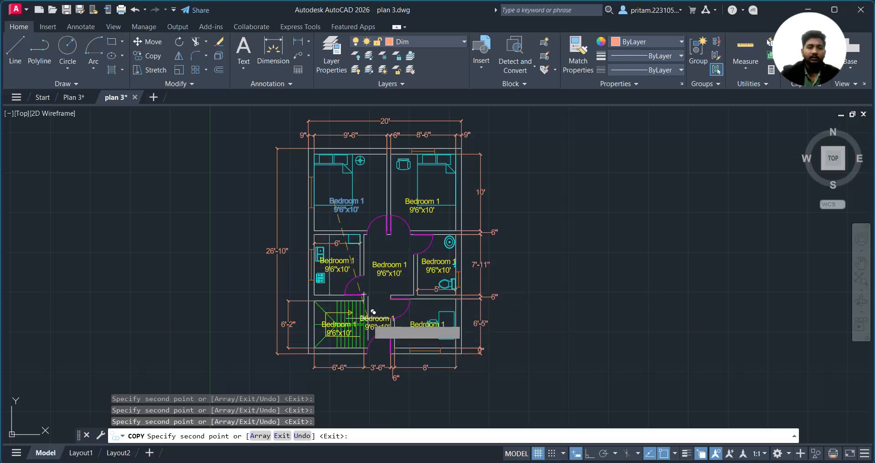
{"action": "scroll", "coordinate": [405, 345], "scroll_direction": "up", "scroll_amount": 2}
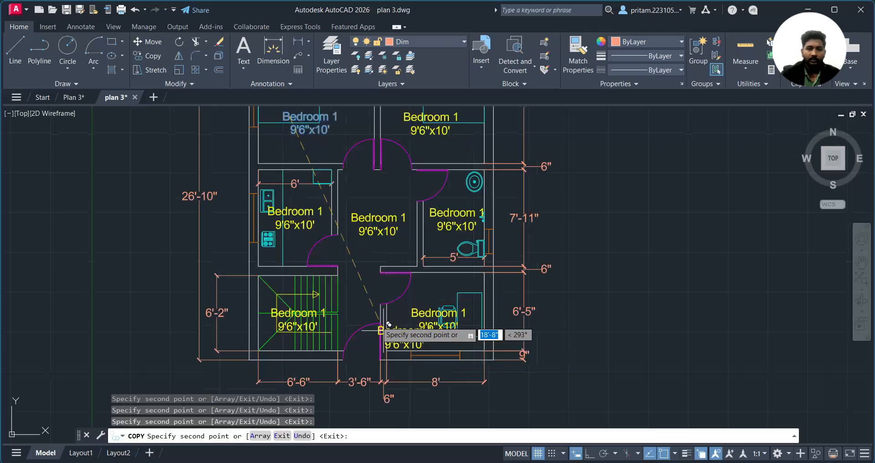
{"action": "key", "text": "Escape"}
Change the room name in the lower-right room's copied label to "Study Room", keeping the size on its own line
{"action": "scroll", "coordinate": [598, 329], "scroll_direction": "up", "scroll_amount": 3}
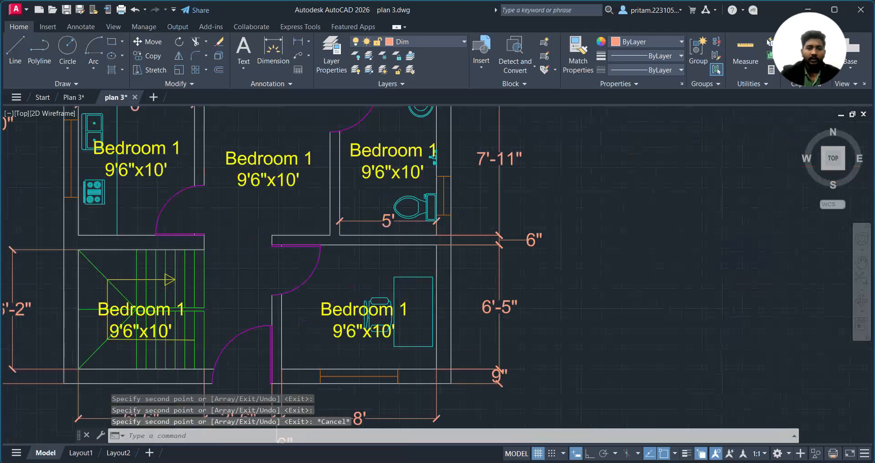
{"action": "scroll", "coordinate": [415, 298], "scroll_direction": "up", "scroll_amount": 1}
{"action": "double_click", "coordinate": [310, 310]}
{"action": "left_click_drag", "start_coordinate": [421, 317], "coordinate": [284, 319]}
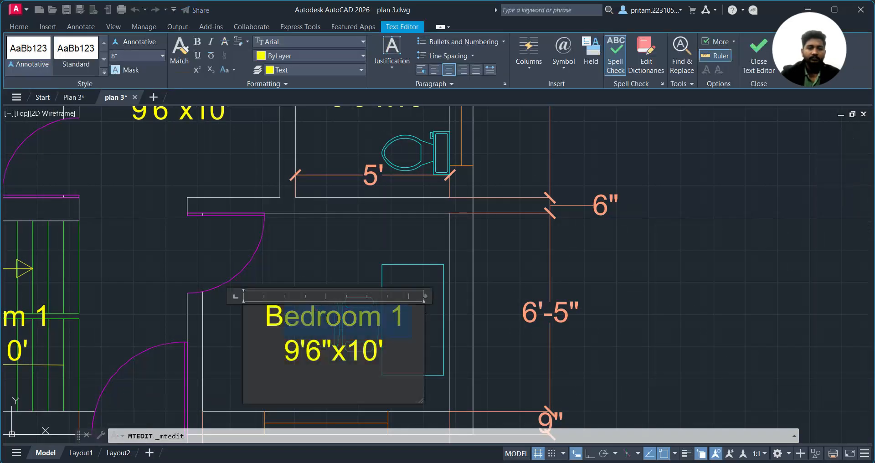
{"action": "type", "text": "Study"}
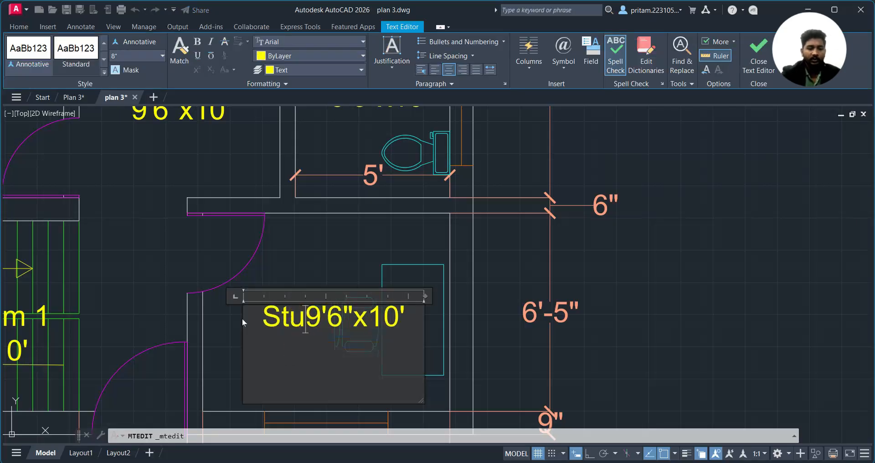
{"action": "type", "text": " Roo"}
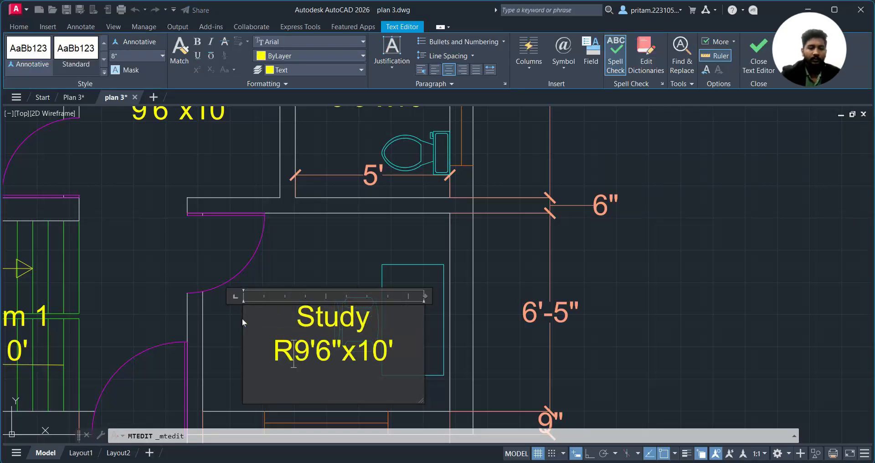
{"action": "type", "text": "m"}
{"action": "key", "text": "Return"}
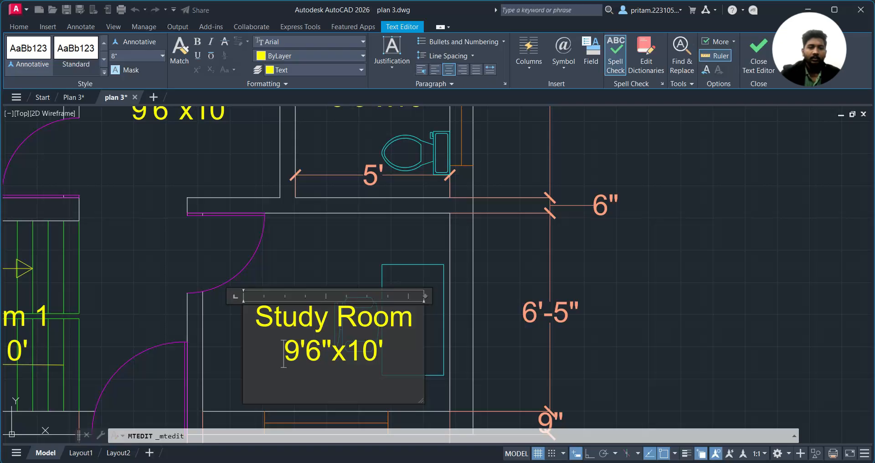
Change the size line of the Study Room label to 8'x6'5"
{"action": "left_click_drag", "start_coordinate": [306, 351], "coordinate": [284, 353]}
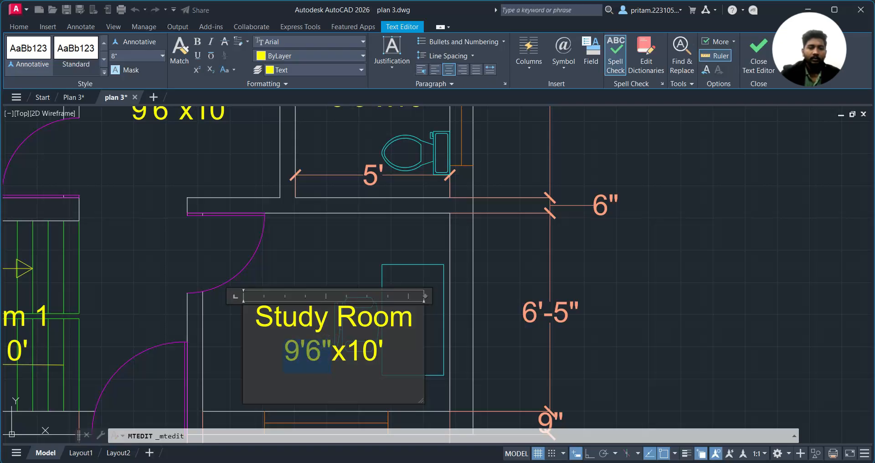
{"action": "type", "text": "8'"}
{"action": "key", "text": "Right"}
{"action": "key", "text": "Right"}
{"action": "key", "text": "Right"}
{"action": "key", "text": "Right"}
{"action": "key", "text": "BackSpace"}
{"action": "key", "text": "BackSpace"}
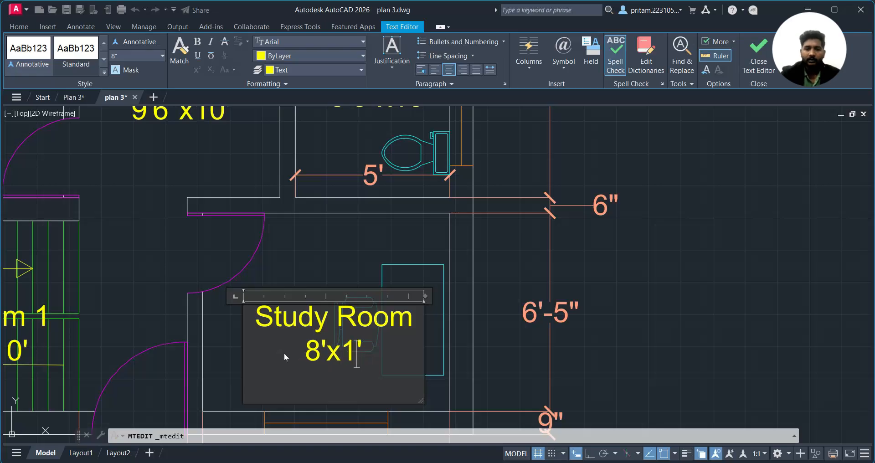
{"action": "type", "text": "6"}
{"action": "key", "text": "Right"}
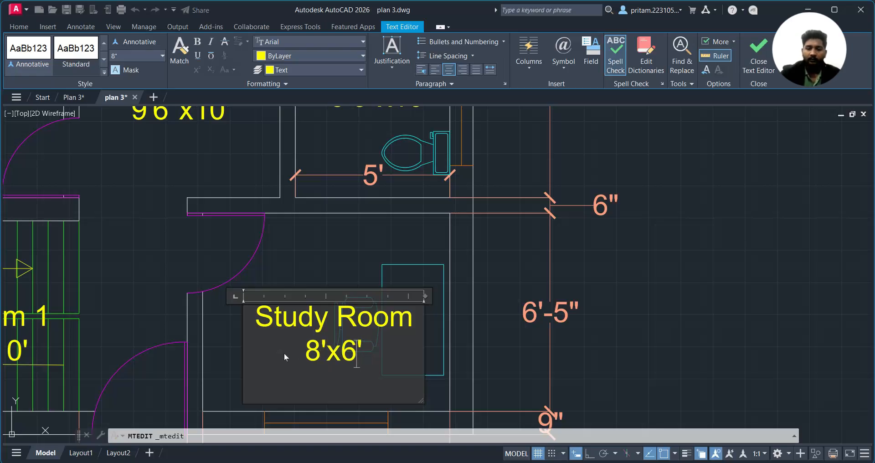
{"action": "type", "text": "5\""}
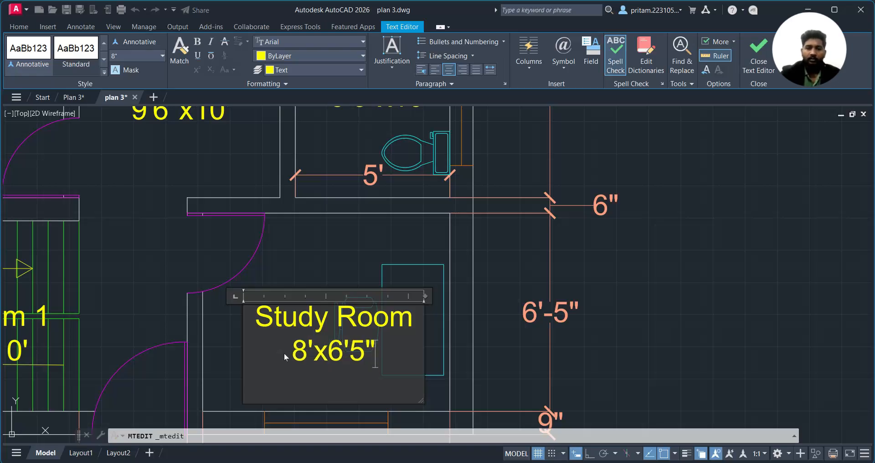
{"action": "left_click", "coordinate": [330, 248]}
Reposition the Study Room label lower and further left, between the room's left wall and the desk
{"action": "middle_click_drag", "start_coordinate": [374, 330], "coordinate": [365, 230]}
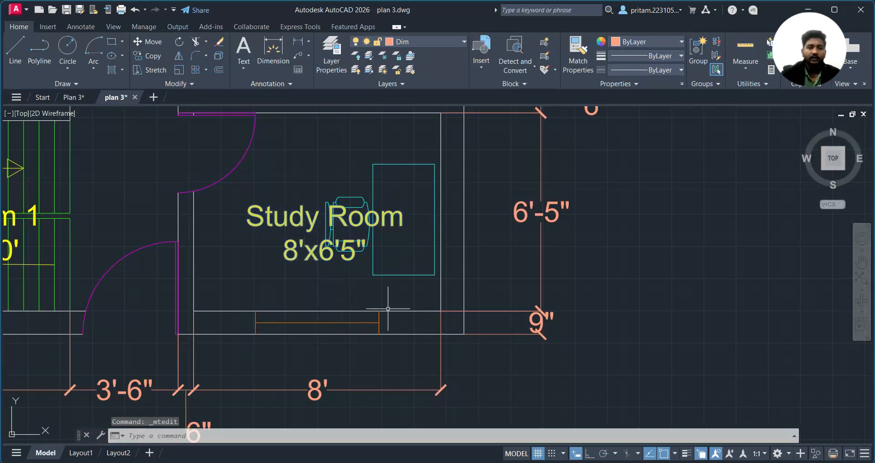
{"action": "left_click", "coordinate": [268, 220]}
{"action": "left_click", "coordinate": [262, 223]}
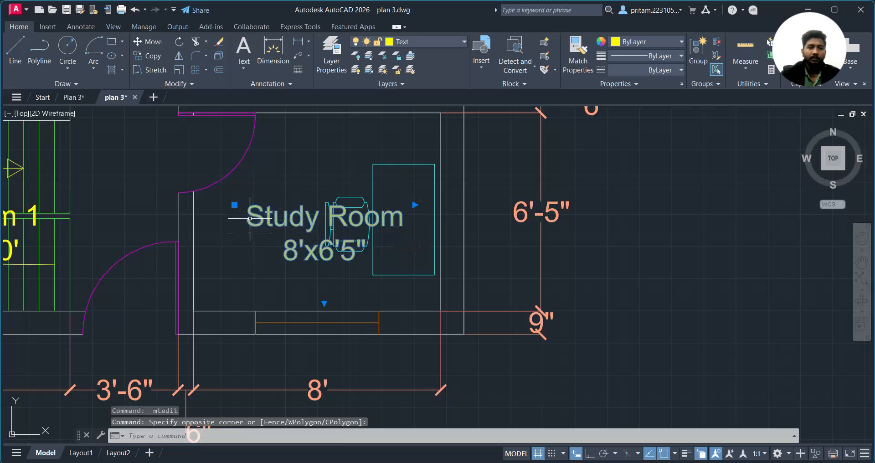
{"action": "left_click", "coordinate": [234, 203]}
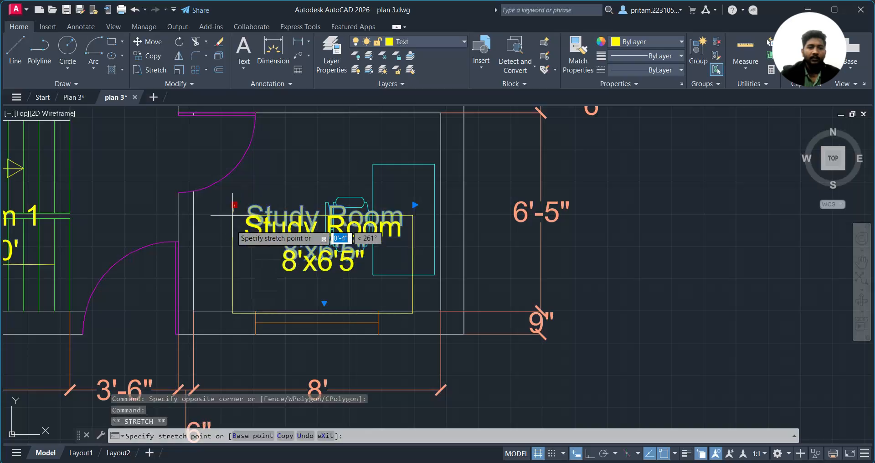
{"action": "left_click", "coordinate": [216, 251]}
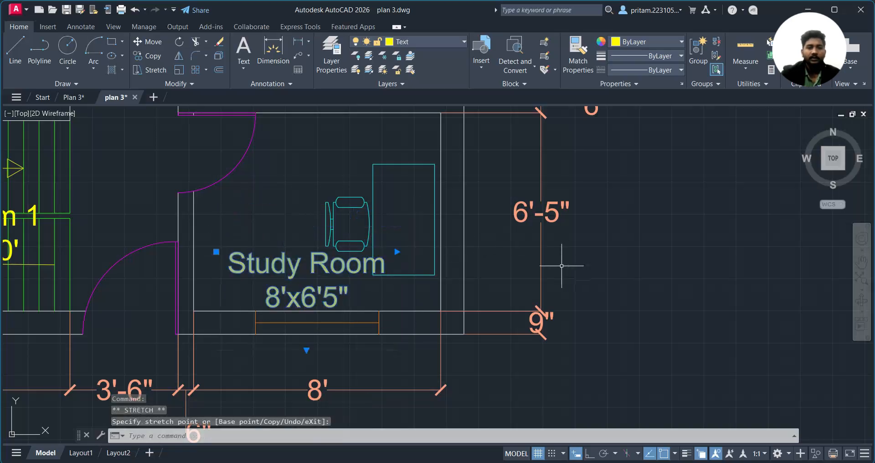
{"action": "key", "text": "Escape"}
{"action": "scroll", "coordinate": [631, 289], "scroll_direction": "down", "scroll_amount": 3}
{"action": "middle_click_drag", "start_coordinate": [630, 299], "coordinate": [448, 313]}
{"action": "scroll", "coordinate": [311, 302], "scroll_direction": "up", "scroll_amount": 3}
{"action": "left_click", "coordinate": [509, 271]}
{"action": "left_click", "coordinate": [400, 310]}
{"action": "left_click", "coordinate": [406, 282]}
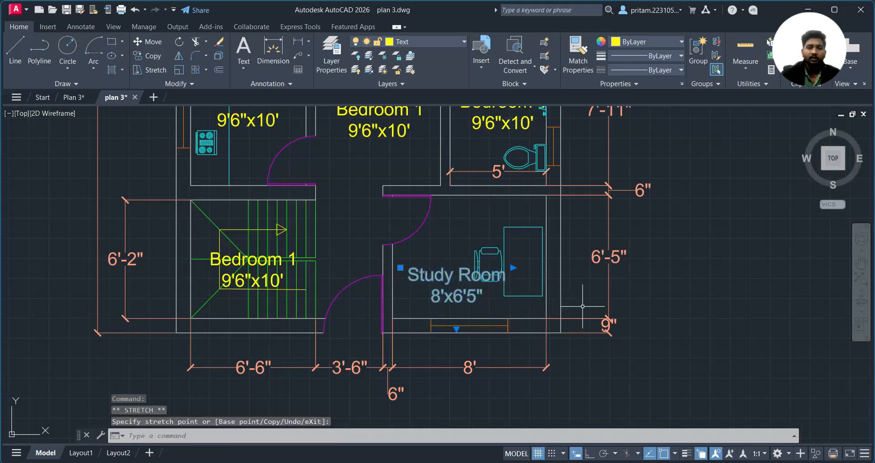
{"action": "key", "text": "Escape"}
Change the room name in the upper-right bedroom's copied label to "Bedroom 2"
{"action": "middle_click_drag", "start_coordinate": [401, 268], "coordinate": [368, 394]}
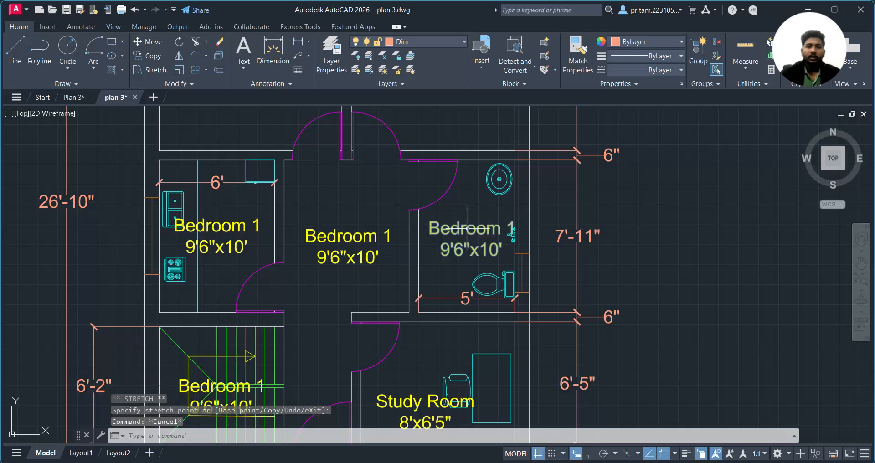
{"action": "middle_click_drag", "start_coordinate": [467, 228], "coordinate": [467, 349]}
{"action": "left_click", "coordinate": [467, 199]}
{"action": "scroll", "coordinate": [467, 199], "scroll_direction": "up", "scroll_amount": 2}
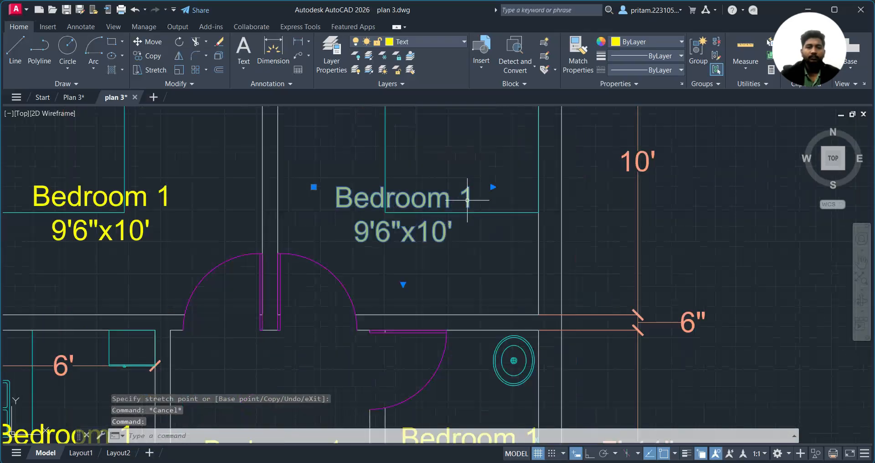
{"action": "double_click", "coordinate": [468, 200]}
{"action": "key", "text": "BackSpace"}
{"action": "key", "text": "BackSpace"}
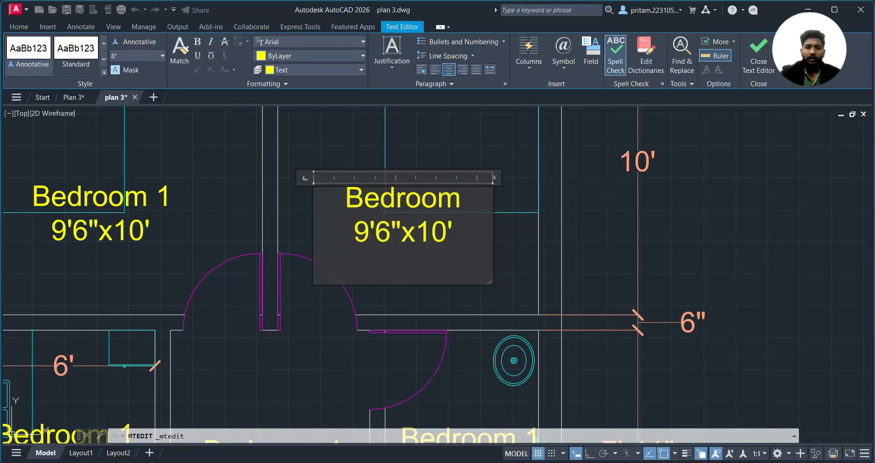
{"action": "type", "text": "2"}
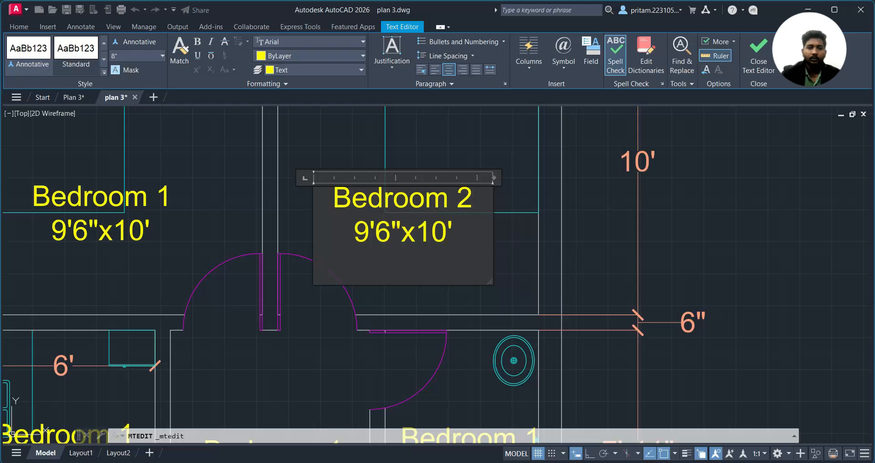
Set the size line of the Bedroom 2 label to 8'6"x10'
{"action": "left_click", "coordinate": [362, 233]}
{"action": "key", "text": "BackSpace"}
{"action": "type", "text": "8"}
{"action": "scroll", "coordinate": [356, 227], "scroll_direction": "up", "scroll_amount": 3}
{"action": "left_click", "coordinate": [713, 294]}
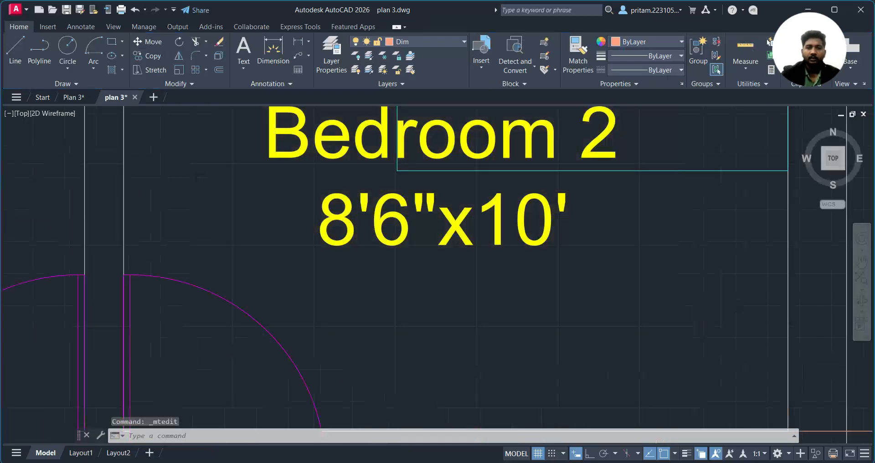
Change the room name in the copied label beside the sink and stove to "Kitchen"
{"action": "scroll", "coordinate": [713, 294], "scroll_direction": "down", "scroll_amount": 6}
{"action": "mouse_move", "coordinate": [709, 289]}
{"action": "middle_mouse_down"}
{"action": "mouse_move", "coordinate": [568, 385]}
{"action": "mouse_move", "coordinate": [570, 376]}
{"action": "mouse_move", "coordinate": [517, 332]}
{"action": "mouse_move", "coordinate": [552, 293]}
{"action": "middle_mouse_up"}
{"action": "middle_click_drag", "start_coordinate": [446, 365], "coordinate": [507, 225]}
{"action": "double_click", "coordinate": [374, 269]}
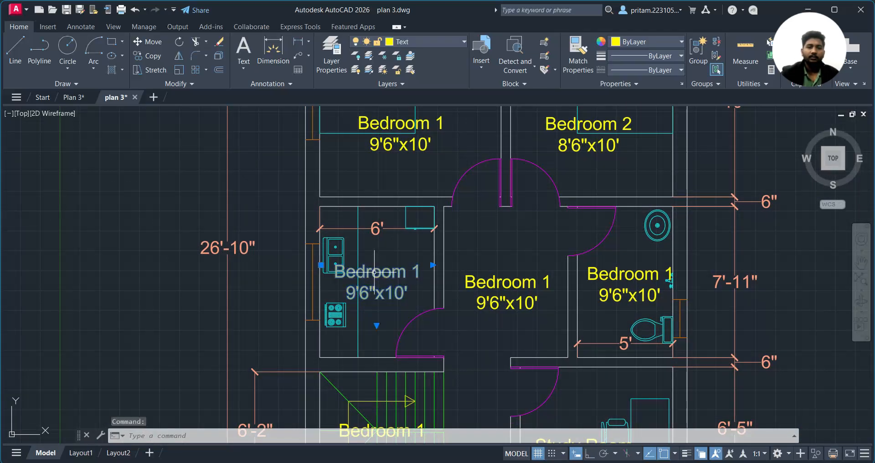
{"action": "left_click_drag", "start_coordinate": [419, 273], "coordinate": [334, 273]}
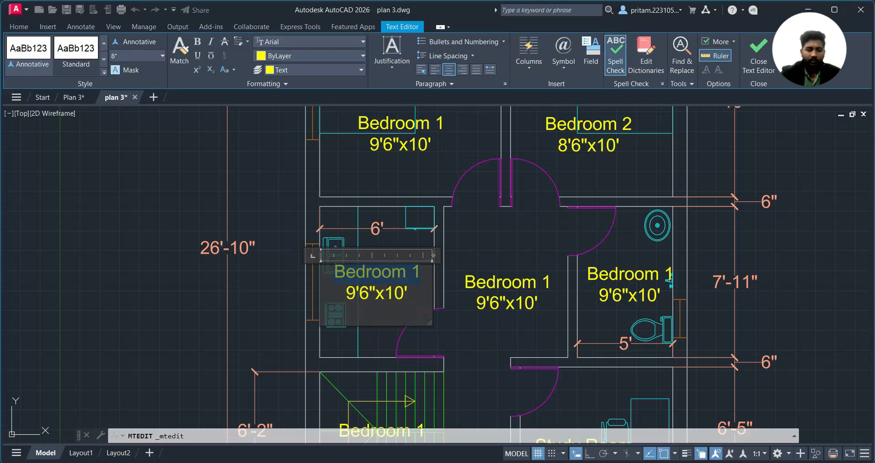
{"action": "type", "text": "Kitx"}
{"action": "key", "text": "BackSpace"}
{"action": "type", "text": "cj"}
{"action": "key", "text": "BackSpace"}
{"action": "type", "text": "hen"}
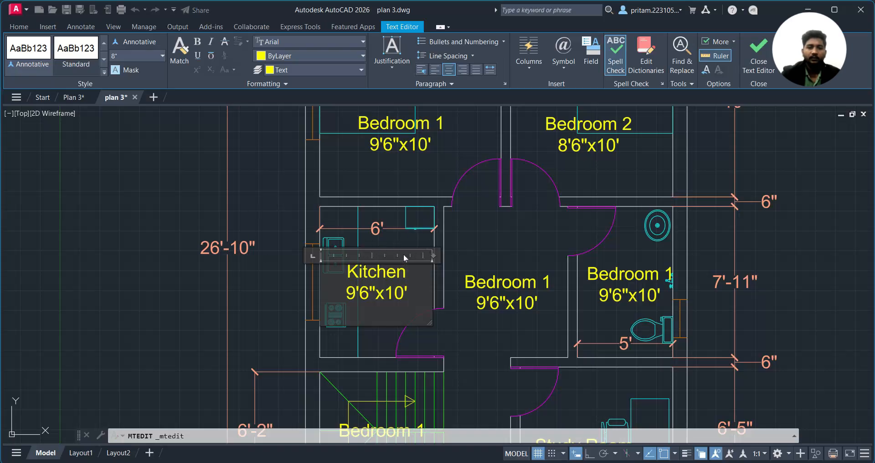
Set the size line of the Kitchen label to 6'x7'11"
{"action": "left_click_drag", "start_coordinate": [388, 293], "coordinate": [348, 293]}
{"action": "type", "text": "6'"}
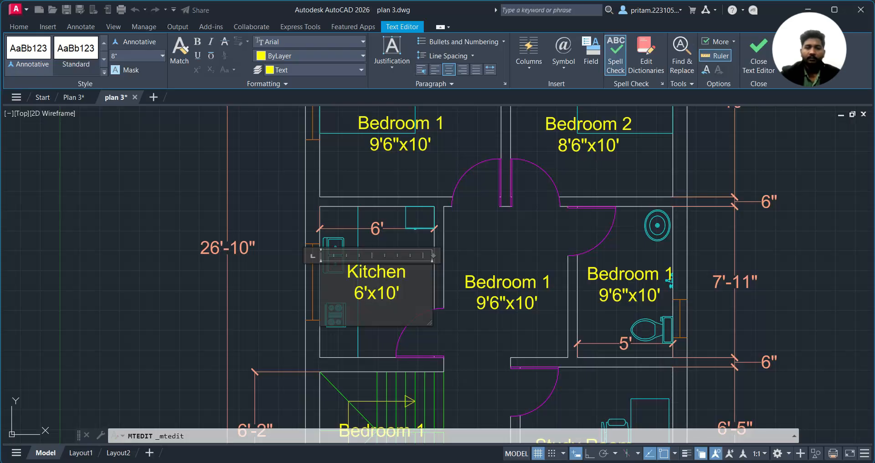
{"action": "key", "text": "BackSpace"}
{"action": "key", "text": "BackSpace"}
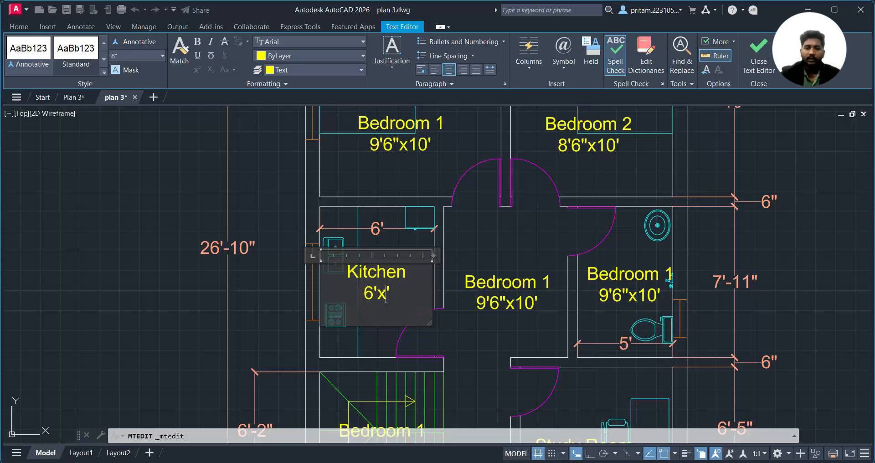
{"action": "type", "text": "7'"}
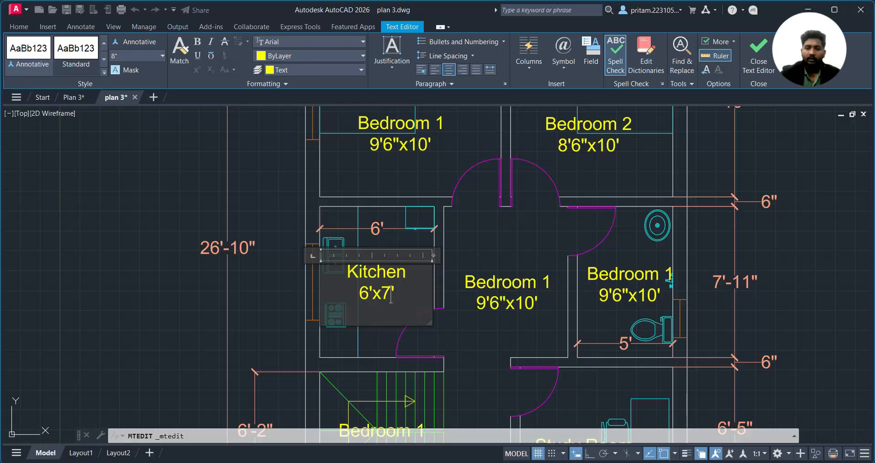
{"action": "type", "text": "11"}
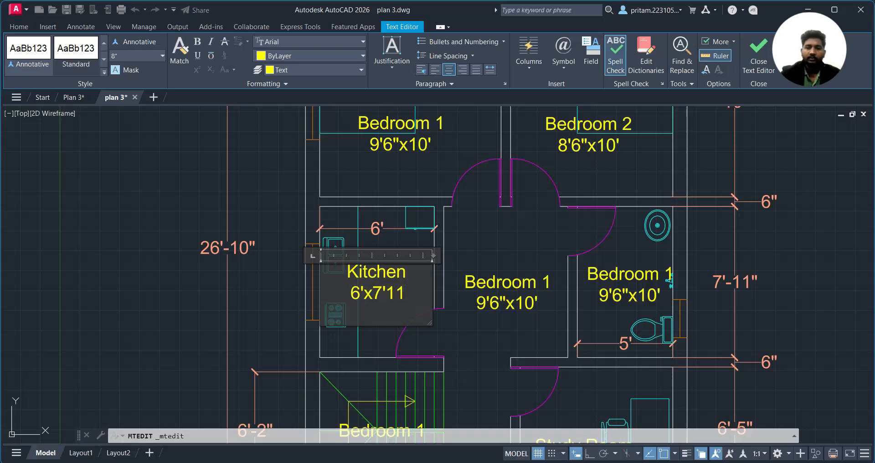
{"action": "type", "text": "\""}
{"action": "left_click", "coordinate": [461, 347]}
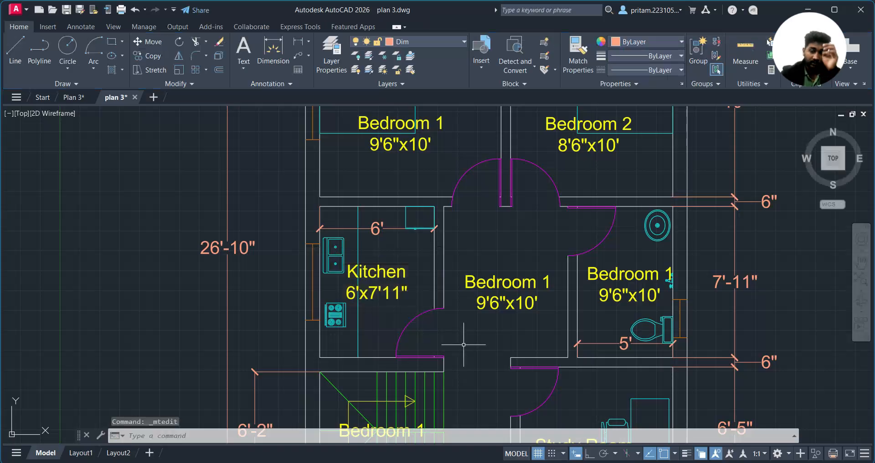
Change the room name in the central hall's copied label to "Open Space", keeping the size on its own line
{"action": "double_click", "coordinate": [475, 318]}
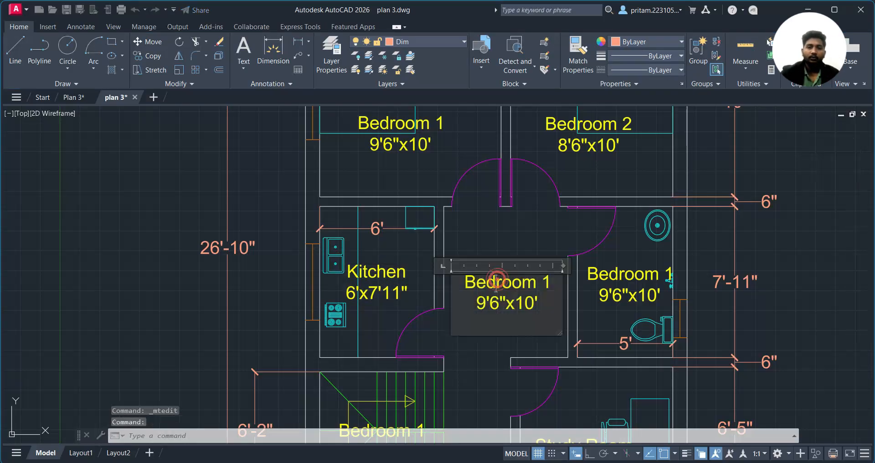
{"action": "left_click_drag", "start_coordinate": [462, 281], "coordinate": [614, 279]}
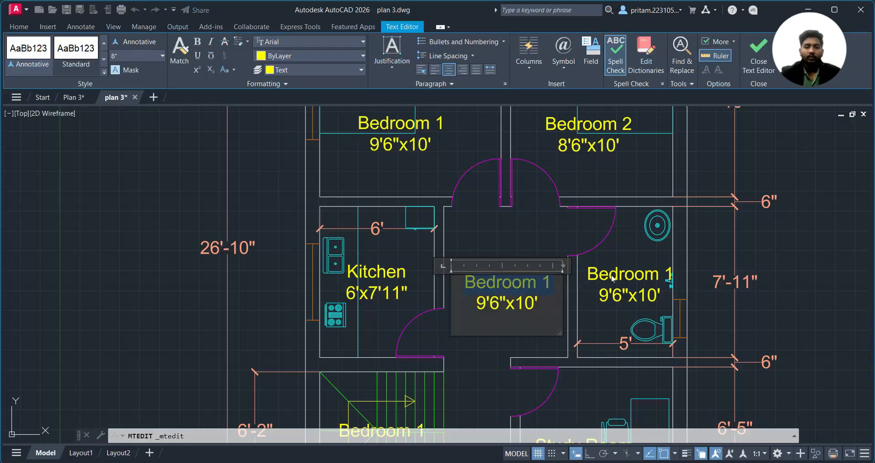
{"action": "type", "text": "op"}
{"action": "key", "text": "BackSpace"}
{"action": "key", "text": "BackSpace"}
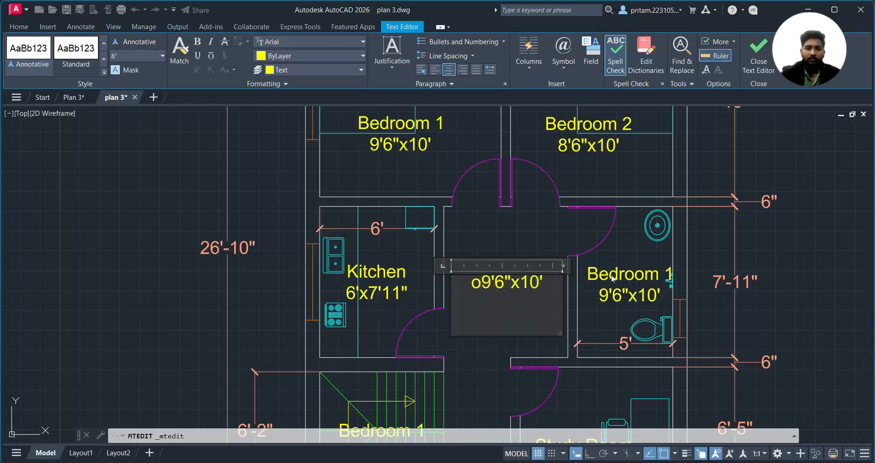
{"action": "type", "text": "Open"}
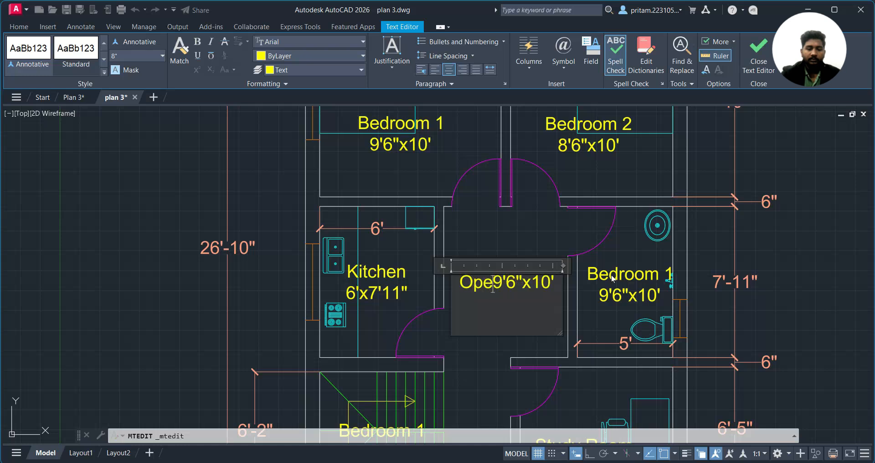
{"action": "key", "text": "Return"}
{"action": "type", "text": "Space"}
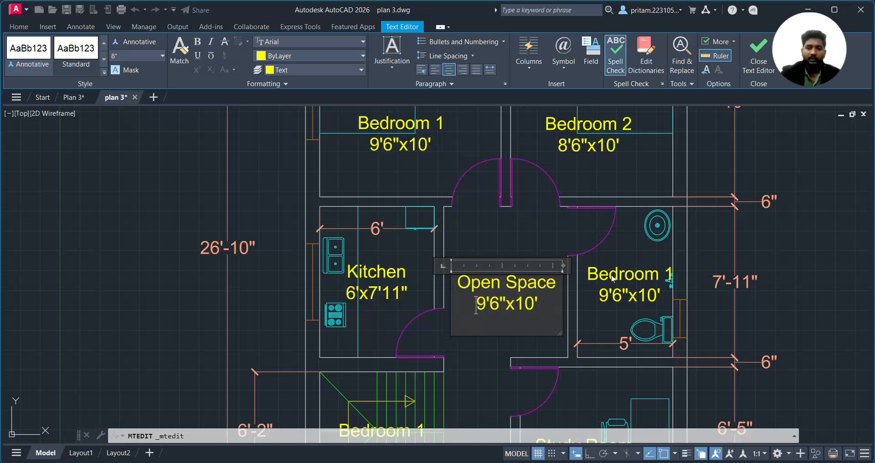
Delete the size line from the Open Space label, leaving only the room name
{"action": "left_click_drag", "start_coordinate": [476, 304], "coordinate": [539, 304]}
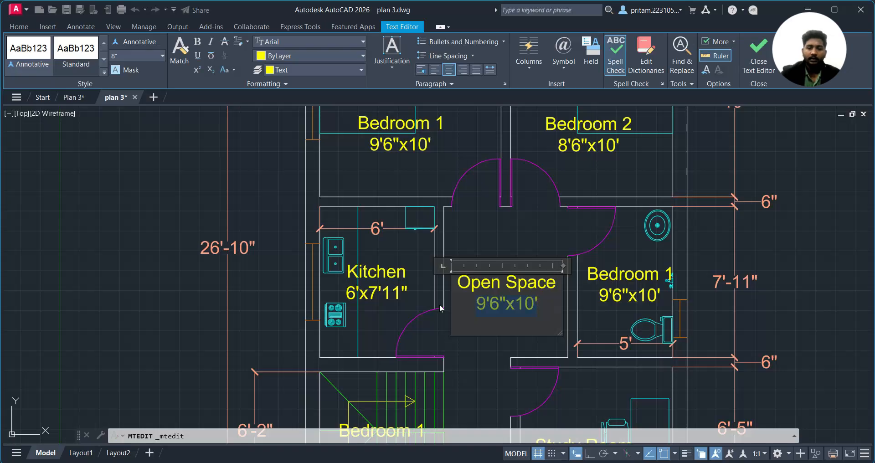
{"action": "key", "text": "BackSpace"}
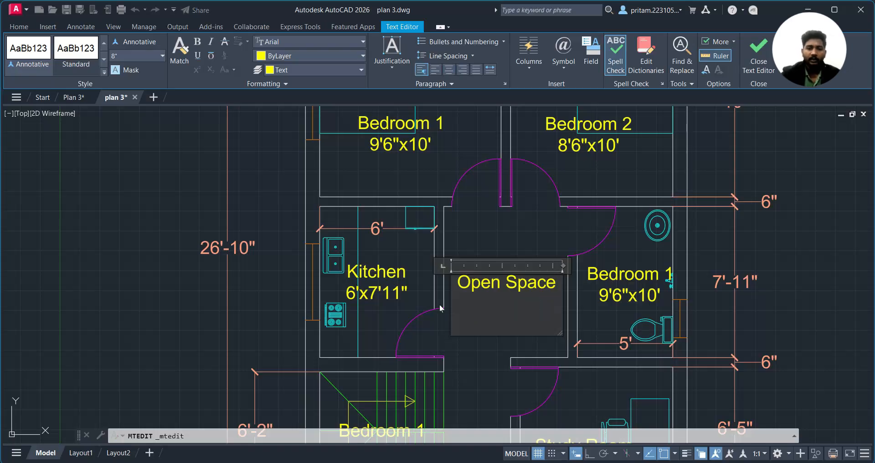
{"action": "key", "text": "BackSpace"}
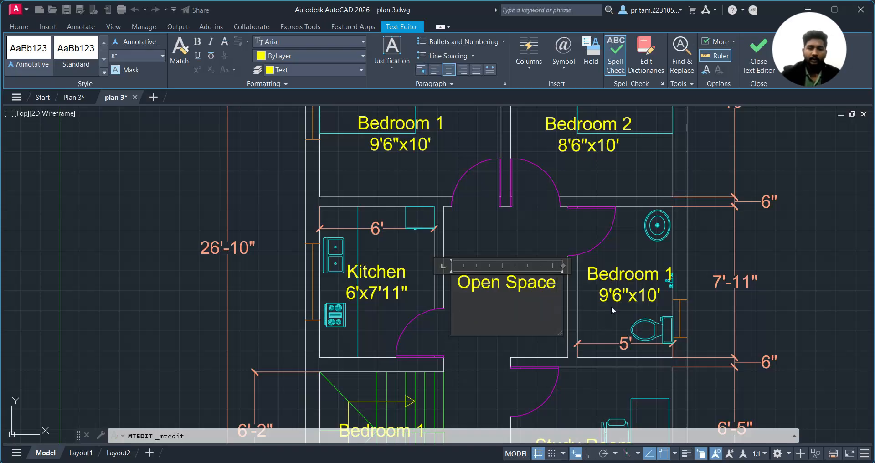
{"action": "left_click", "coordinate": [611, 305]}
Change the room name in the bathroom's copied label to "Toilet", with the size on a separate line below
{"action": "double_click", "coordinate": [623, 275]}
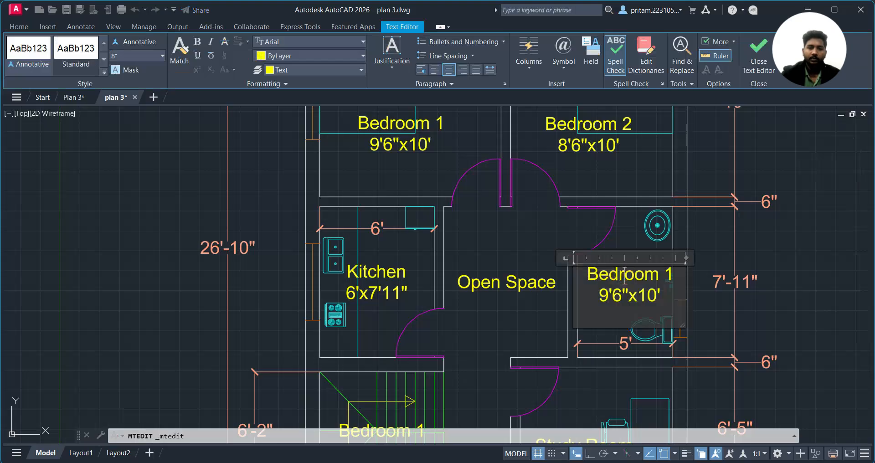
{"action": "triple_click", "coordinate": [624, 274]}
{"action": "type", "text": "Toilet9'6\"x10"}
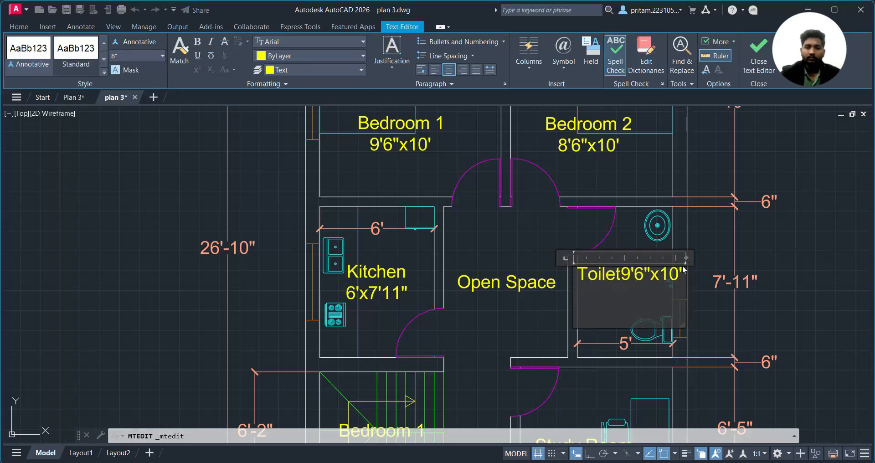
{"action": "key", "text": "Return"}
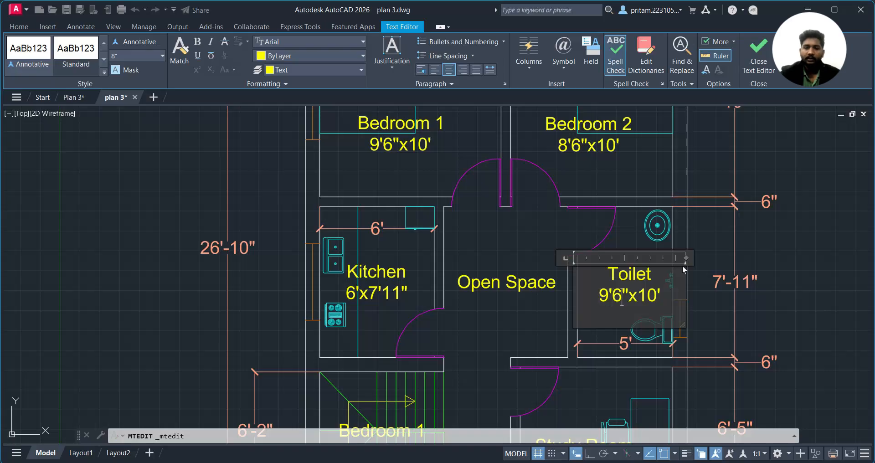
Set the size line of the Toilet label to 5'x7'11"
{"action": "key", "text": "BackSpace"}
{"action": "key", "text": "BackSpace"}
{"action": "key", "text": "BackSpace"}
{"action": "key", "text": "BackSpace"}
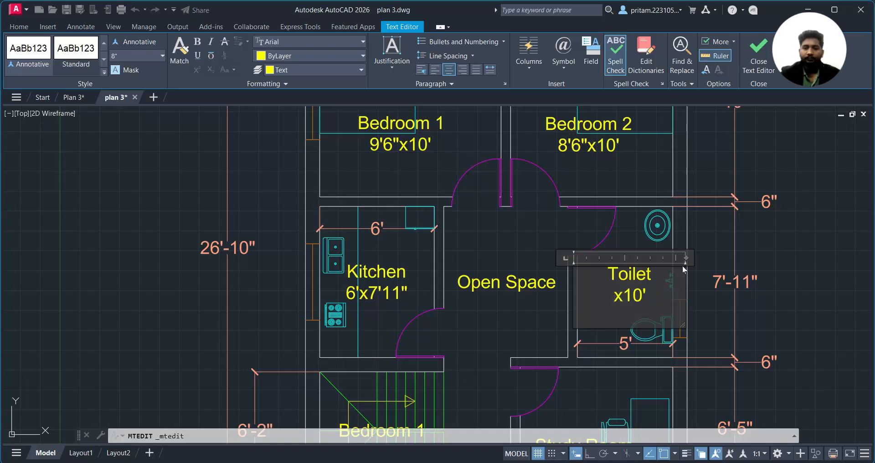
{"action": "type", "text": "5'"}
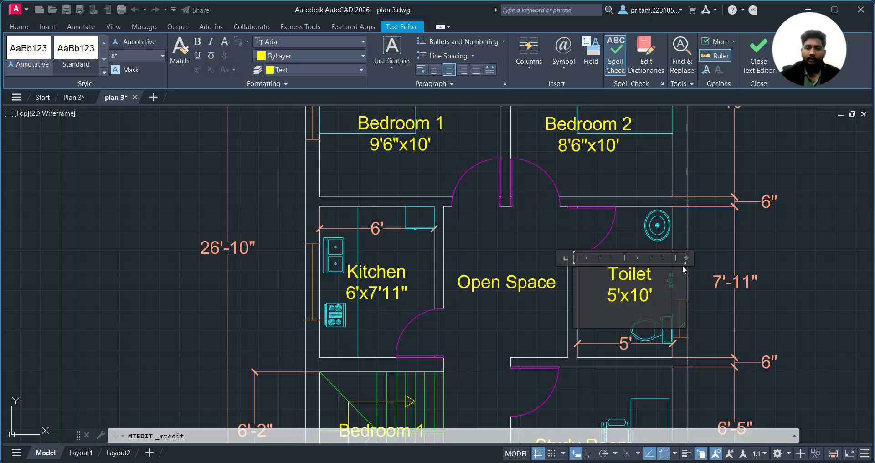
{"action": "key", "text": "BackSpace"}
{"action": "key", "text": "BackSpace"}
{"action": "type", "text": "7'"}
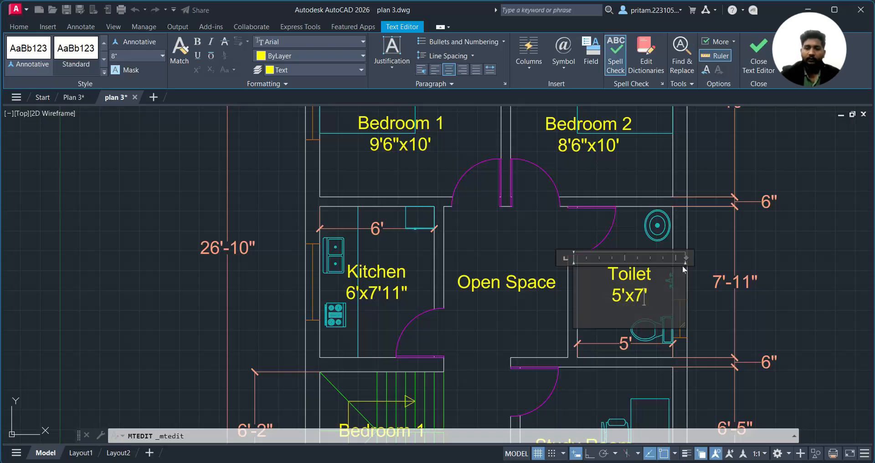
{"action": "type", "text": "11"}
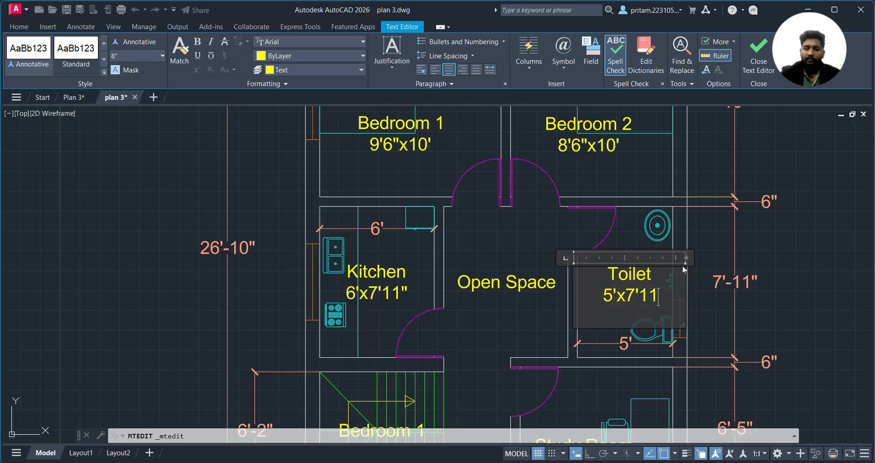
{"action": "type", "text": "\""}
{"action": "left_click", "coordinate": [761, 225]}
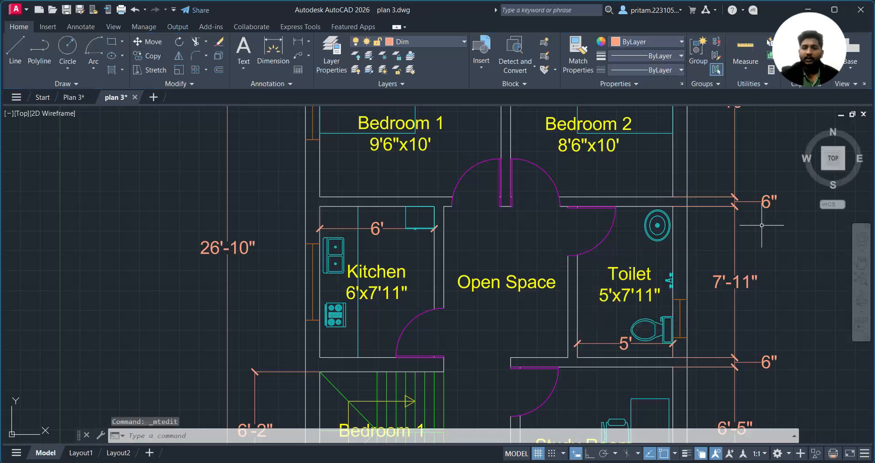
{"action": "scroll", "coordinate": [659, 328], "scroll_direction": "down", "scroll_amount": 2}
{"action": "middle_click_drag", "start_coordinate": [672, 334], "coordinate": [655, 241]}
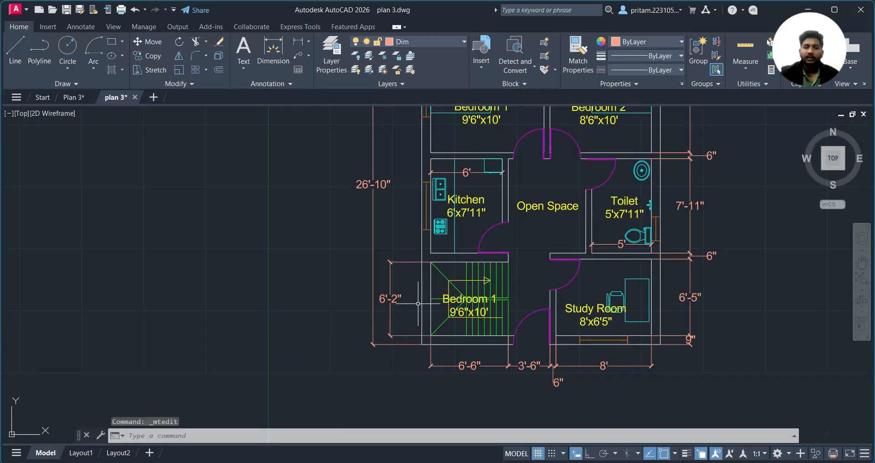
{"action": "scroll", "coordinate": [469, 299], "scroll_direction": "up", "scroll_amount": 2}
{"action": "left_click", "coordinate": [468, 303]}
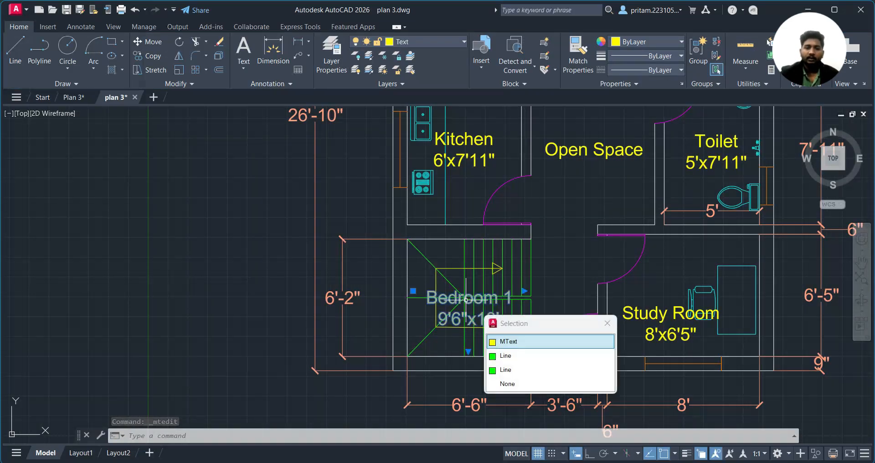
{"action": "left_click", "coordinate": [537, 341]}
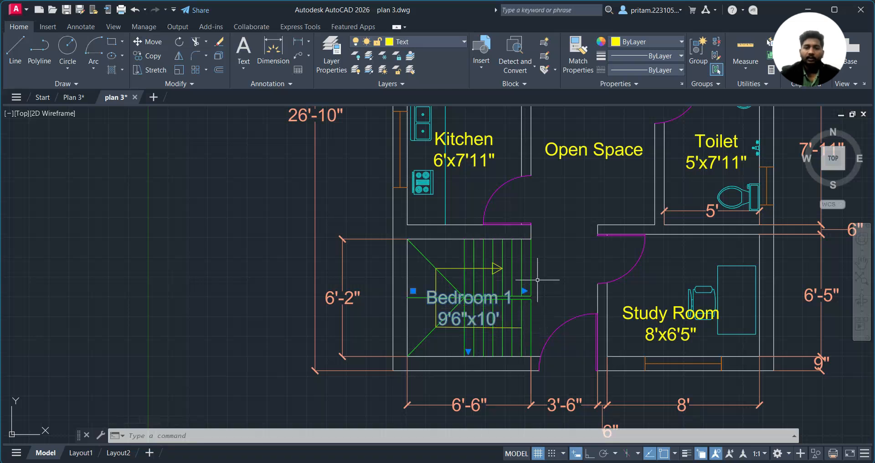
{"action": "key", "text": "Escape"}
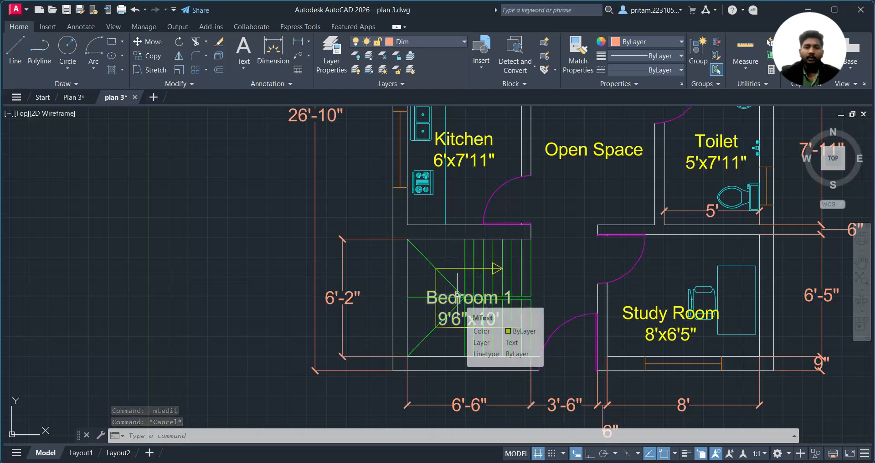
{"action": "left_click", "coordinate": [496, 328]}
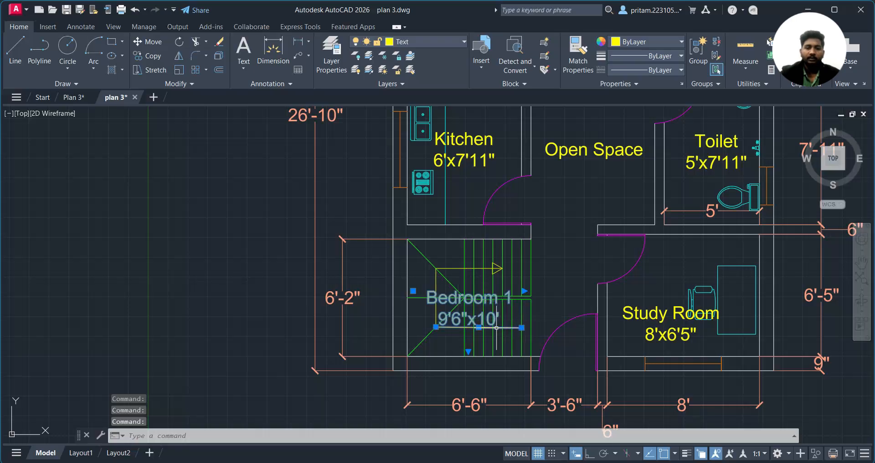
{"action": "key", "text": "Escape"}
Change the room name in the label copied over the stairs to "Staircase", keeping the size on its own line
{"action": "left_click", "coordinate": [493, 319]}
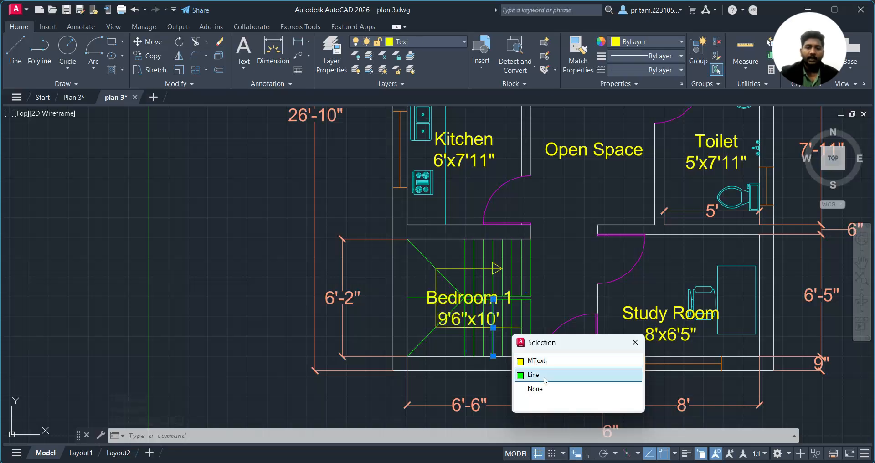
{"action": "left_click", "coordinate": [544, 363]}
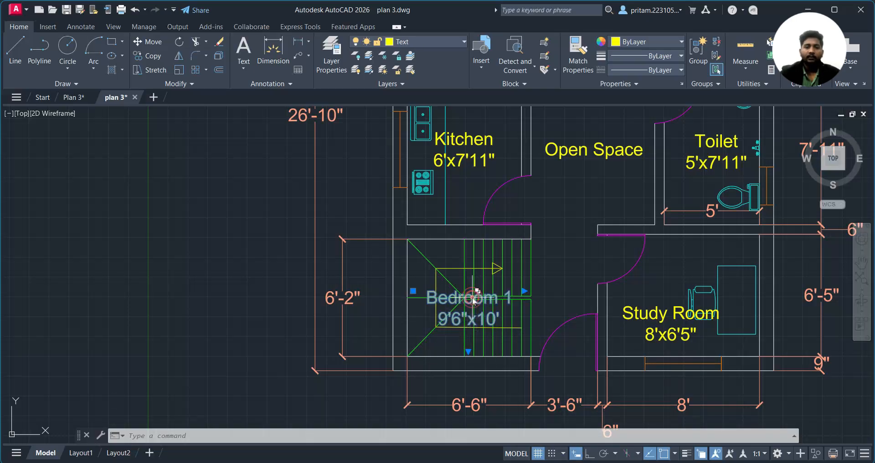
{"action": "double_click", "coordinate": [478, 315]}
{"action": "left_click_drag", "start_coordinate": [517, 301], "coordinate": [427, 299]}
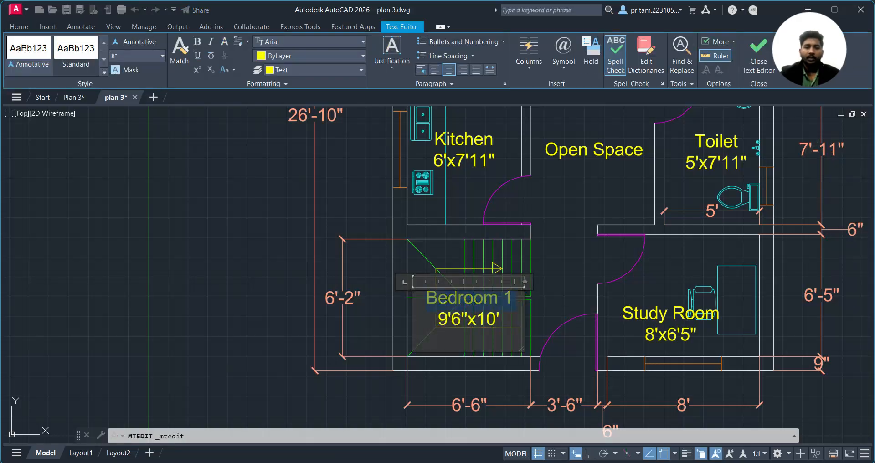
{"action": "type", "text": "Stairc"}
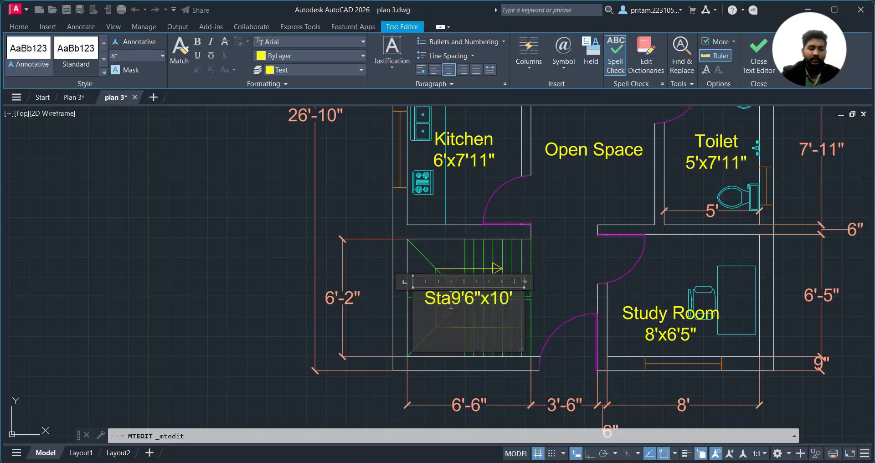
{"action": "type", "text": "ase"}
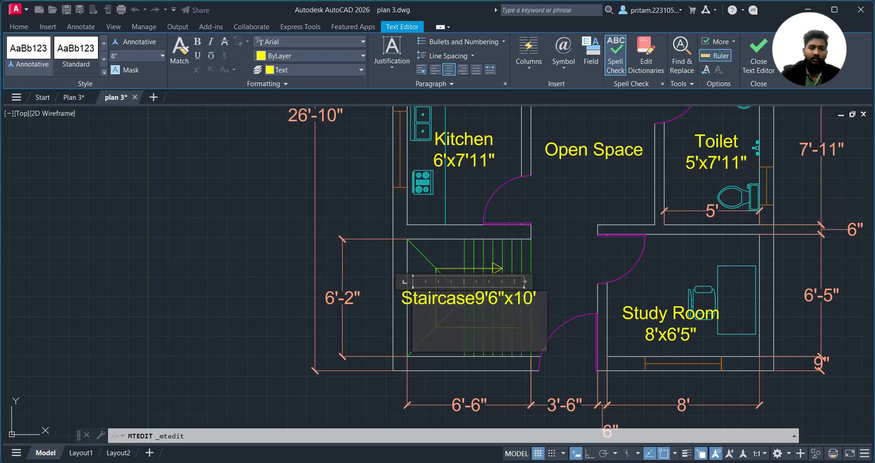
{"action": "key", "text": "Return"}
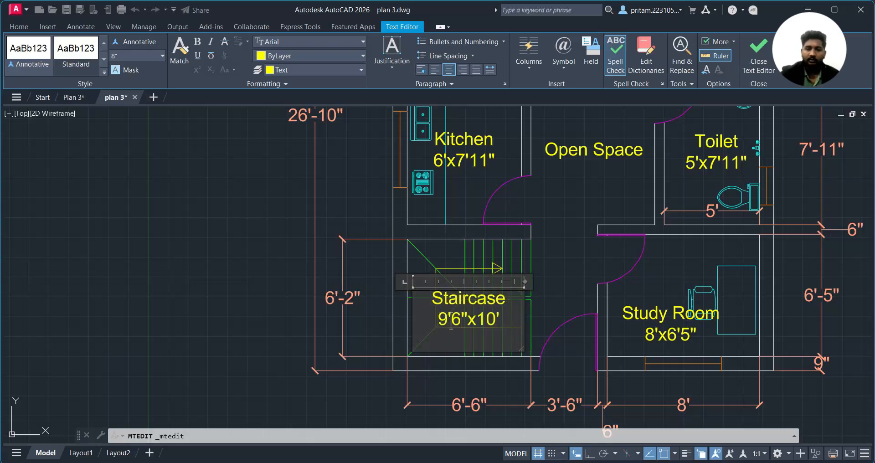
Set the size line of the Staircase label to 6'6"x6'2"
{"action": "key", "text": "BackSpace"}
{"action": "type", "text": "6"}
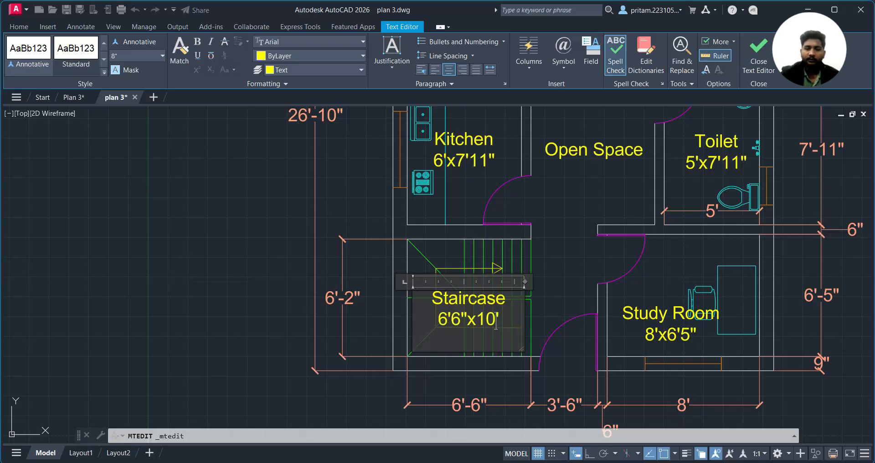
{"action": "key", "text": "BackSpace"}
{"action": "key", "text": "BackSpace"}
{"action": "type", "text": "6'"}
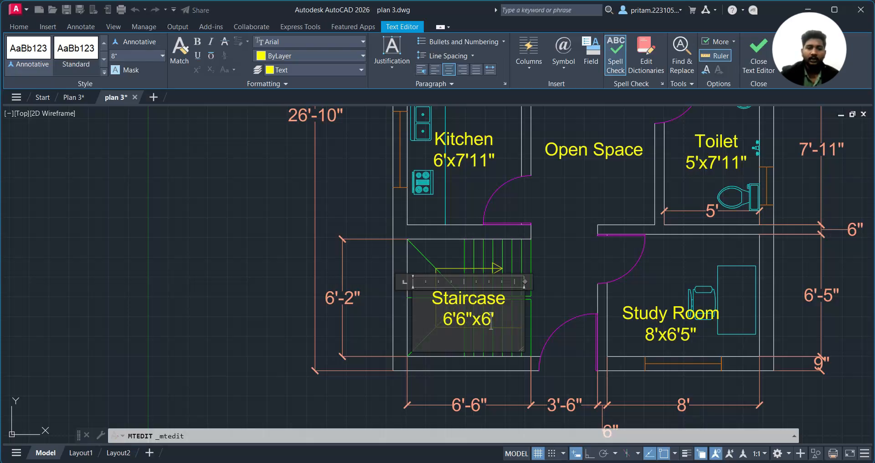
{"action": "type", "text": "2"}
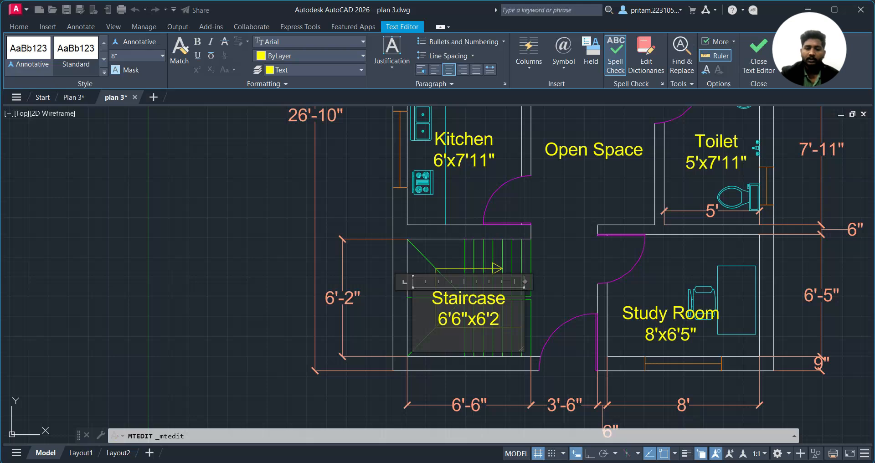
{"action": "type", "text": "\""}
{"action": "left_click", "coordinate": [542, 269]}
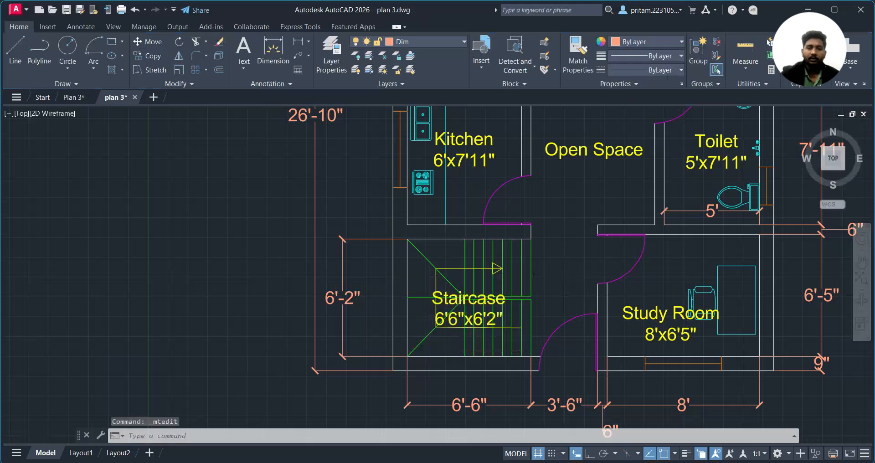
Rotate the Staircase label 90 degrees with Ortho on so that its text reads vertically upward
{"action": "scroll", "coordinate": [547, 278], "scroll_direction": "down", "scroll_amount": 4}
{"action": "scroll", "coordinate": [465, 338], "scroll_direction": "up", "scroll_amount": 4}
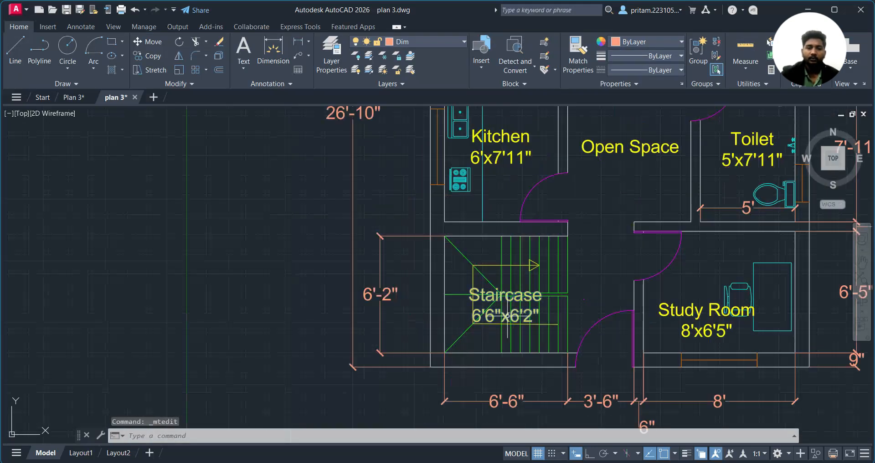
{"action": "left_click", "coordinate": [471, 320]}
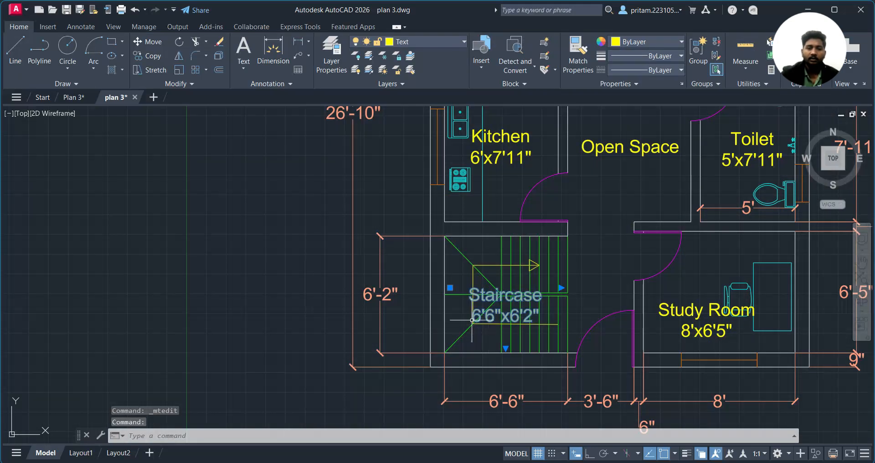
{"action": "left_click", "coordinate": [179, 42]}
{"action": "key", "text": "F8"}
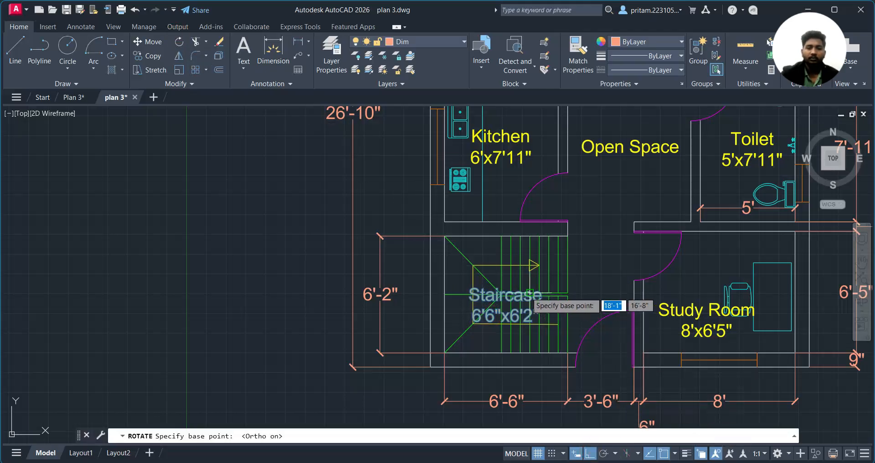
{"action": "left_click", "coordinate": [511, 295]}
{"action": "left_click", "coordinate": [511, 205]}
Move the vertical Staircase label off the outer wall onto the turning steps of the staircase, with Ortho off
{"action": "left_click", "coordinate": [509, 317]}
{"action": "left_click", "coordinate": [502, 356]}
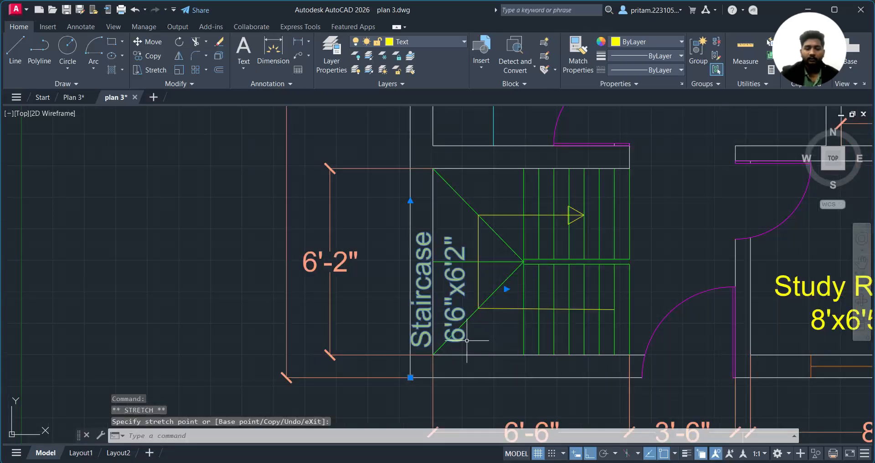
{"action": "key", "text": "Return"}
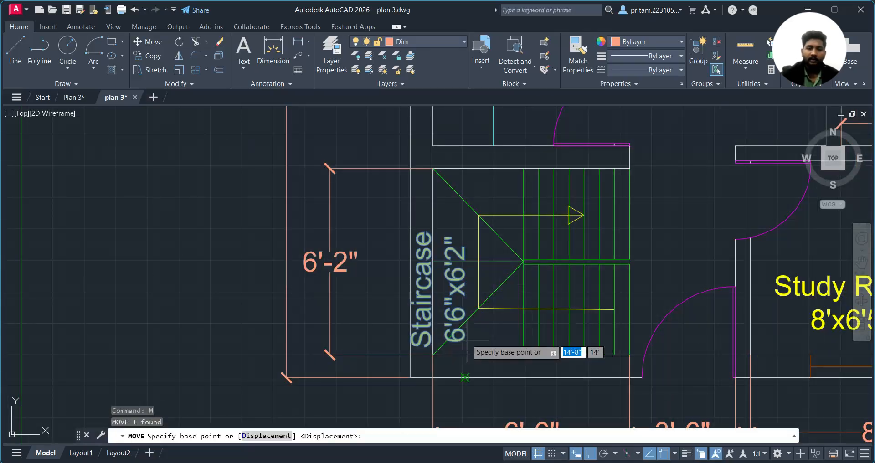
{"action": "left_click", "coordinate": [433, 299]}
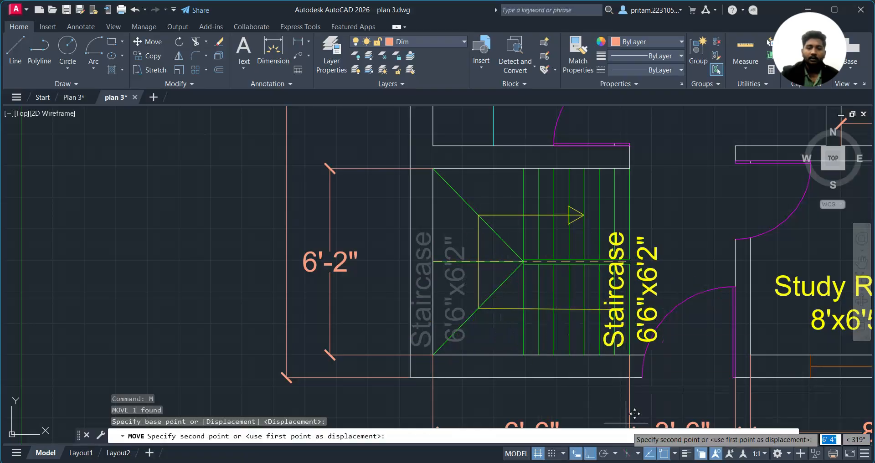
{"action": "left_click", "coordinate": [592, 453]}
{"action": "left_click", "coordinate": [488, 271]}
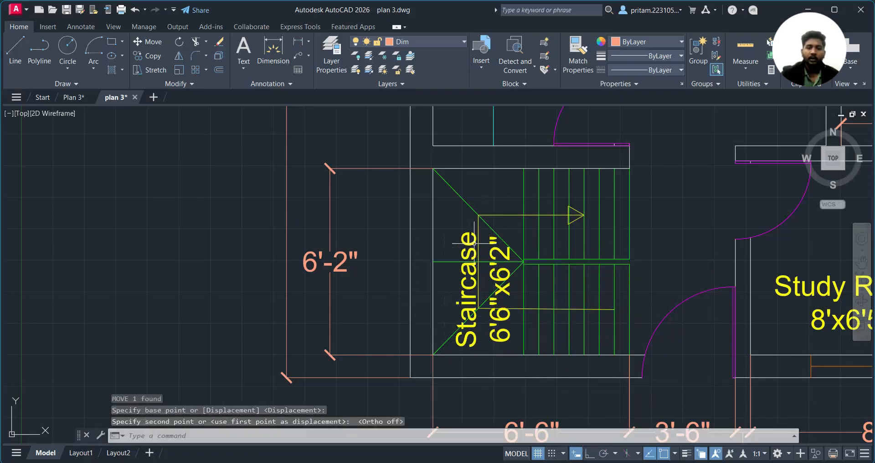
{"action": "scroll", "coordinate": [502, 319], "scroll_direction": "down", "scroll_amount": 5}
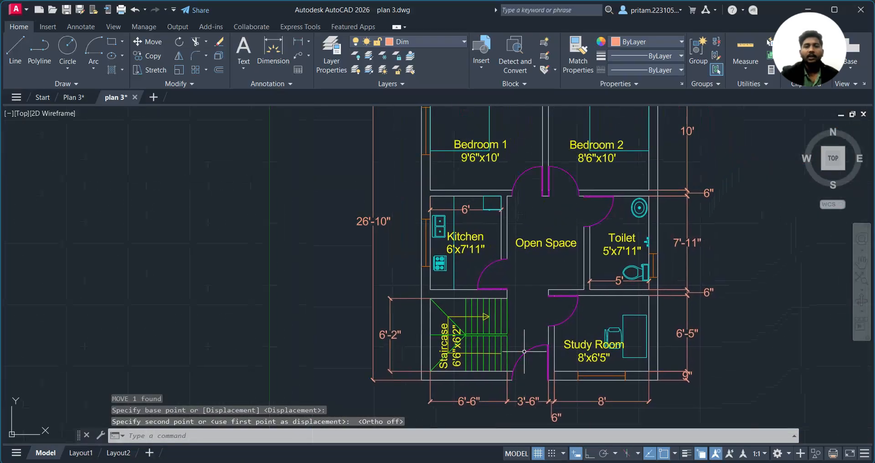
{"action": "key", "text": "Escape"}
Save the labelled floor plan drawing under its existing file name
{"action": "scroll", "coordinate": [506, 331], "scroll_direction": "down", "scroll_amount": 2}
{"action": "scroll", "coordinate": [520, 282], "scroll_direction": "up", "scroll_amount": 2}
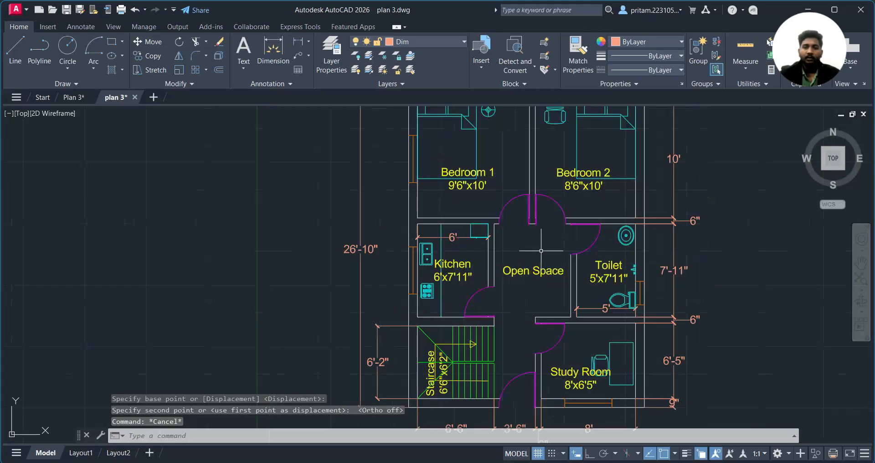
{"action": "scroll", "coordinate": [552, 266], "scroll_direction": "down", "scroll_amount": 2}
{"action": "scroll", "coordinate": [560, 268], "scroll_direction": "up", "scroll_amount": 2}
{"action": "scroll", "coordinate": [560, 268], "scroll_direction": "down", "scroll_amount": 4}
{"action": "scroll", "coordinate": [601, 278], "scroll_direction": "up", "scroll_amount": 2}
{"action": "key", "text": "ctrl+s"}
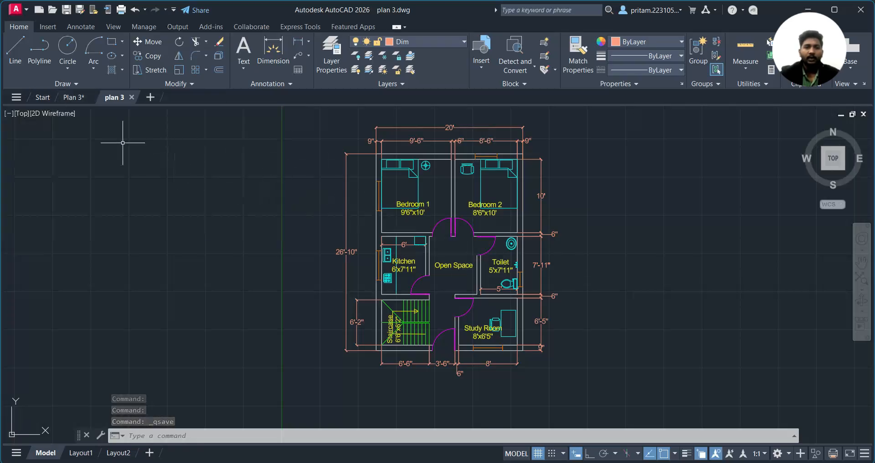
Switch to the finished Plan 3 reference drawing and compare its labels, title and notes with the working plan
{"action": "left_click", "coordinate": [73, 97]}
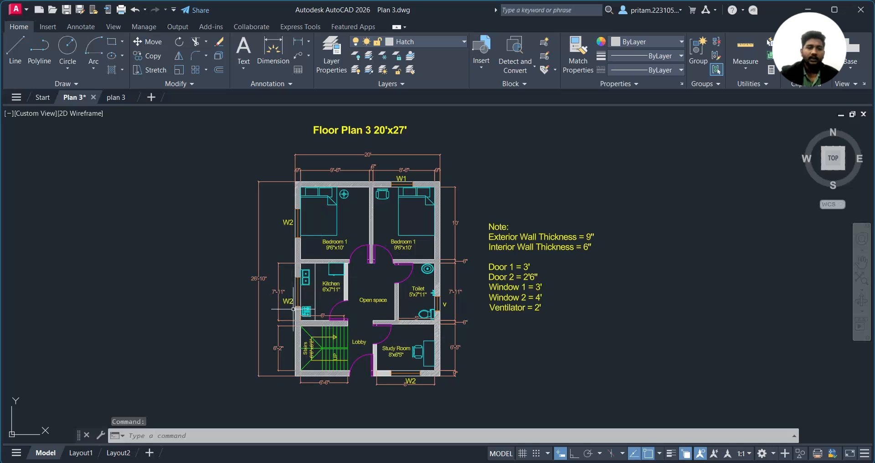
{"action": "scroll", "coordinate": [286, 300], "scroll_direction": "up", "scroll_amount": 2}
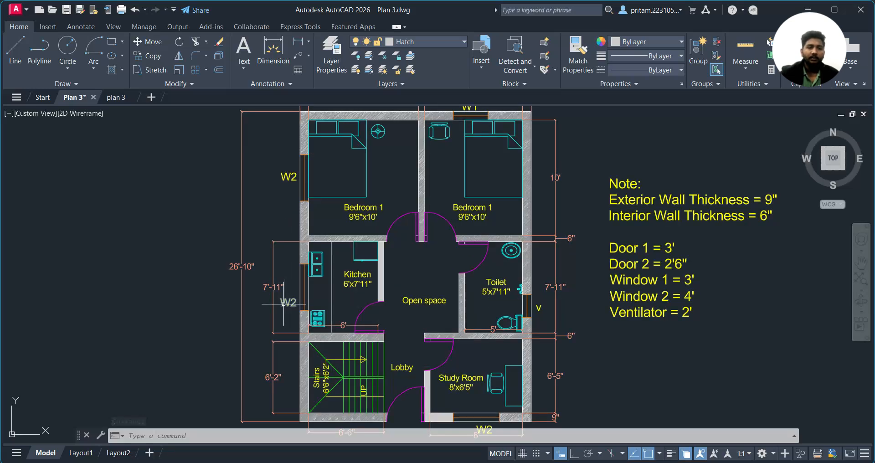
{"action": "scroll", "coordinate": [388, 148], "scroll_direction": "down", "scroll_amount": 2}
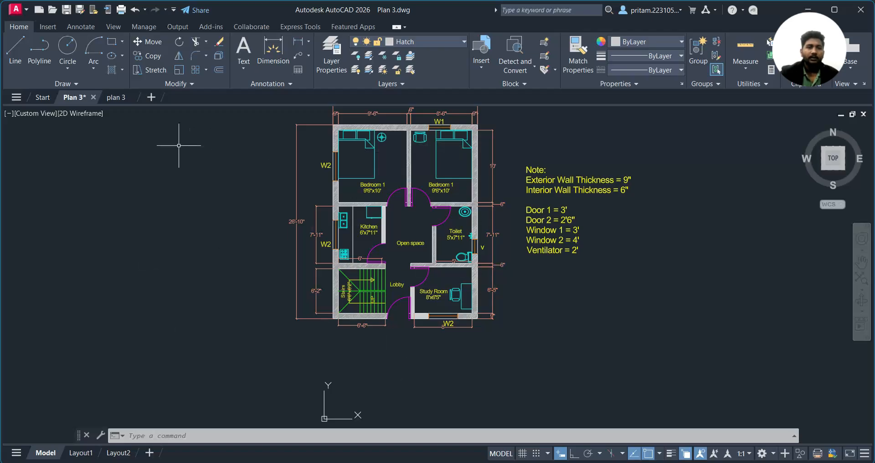
Switch back to the working plan 3 drawing with the bedrooms in view
{"action": "left_click", "coordinate": [117, 98]}
{"action": "scroll", "coordinate": [427, 215], "scroll_direction": "up", "scroll_amount": 2}
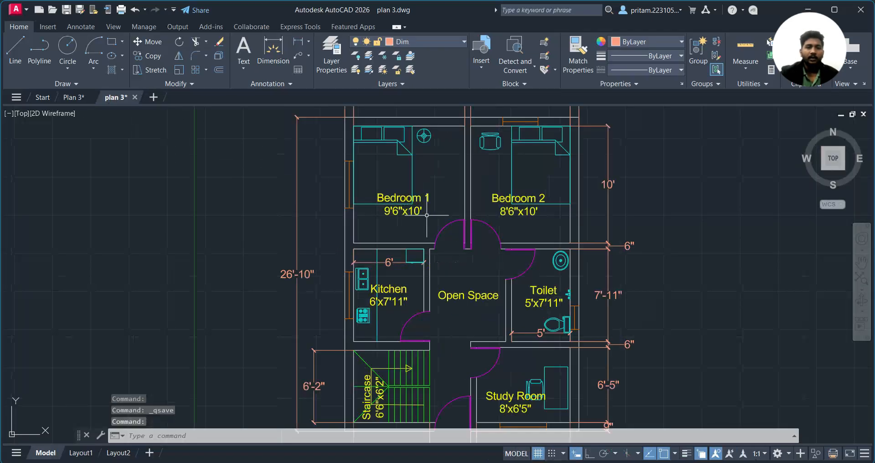
{"action": "middle_click_drag", "start_coordinate": [416, 245], "coordinate": [439, 279]}
{"action": "middle_click_drag", "start_coordinate": [362, 220], "coordinate": [333, 284]}
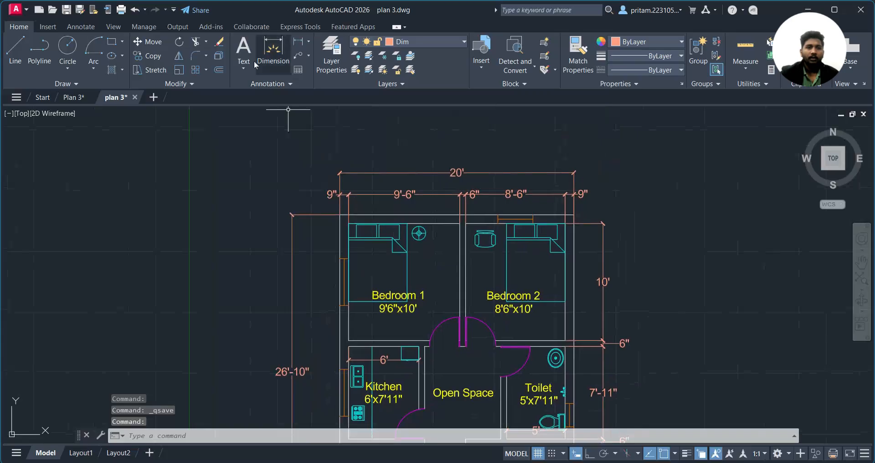
{"action": "left_click", "coordinate": [260, 49]}
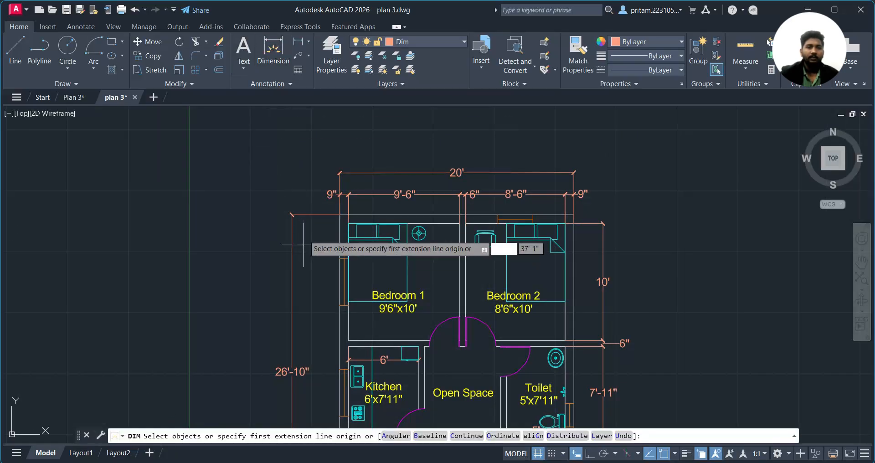
{"action": "left_click", "coordinate": [246, 48]}
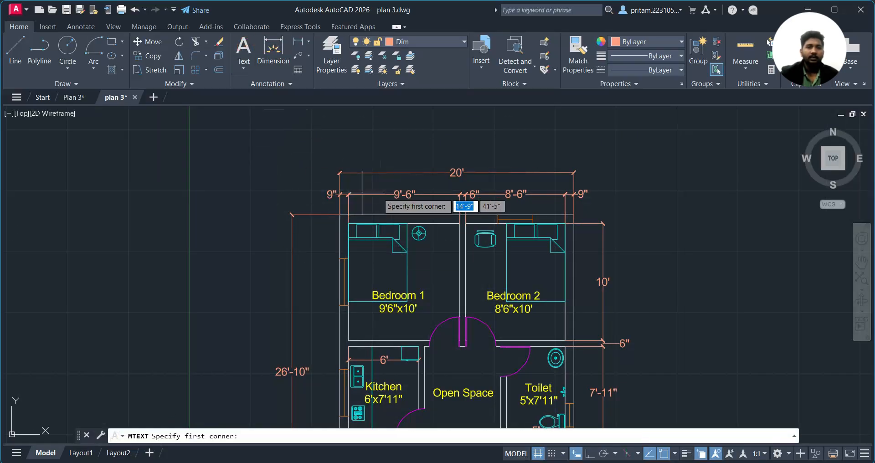
{"action": "left_click", "coordinate": [257, 273]}
{"action": "left_click", "coordinate": [333, 320]}
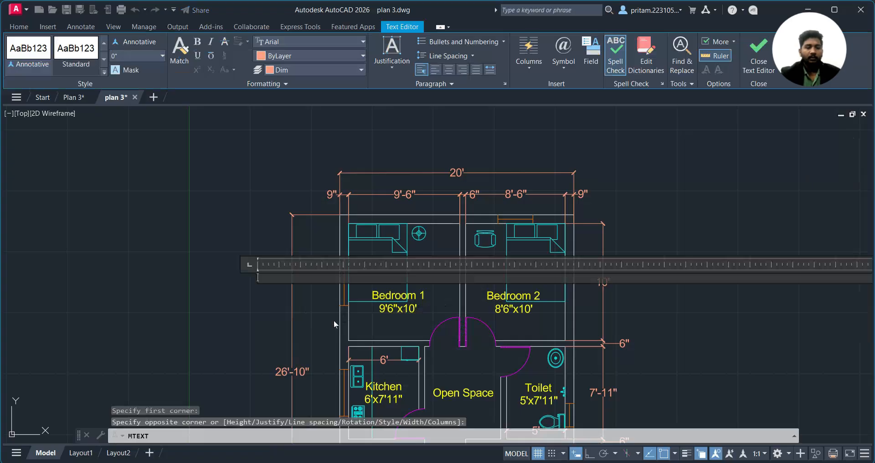
{"action": "key", "text": "Escape"}
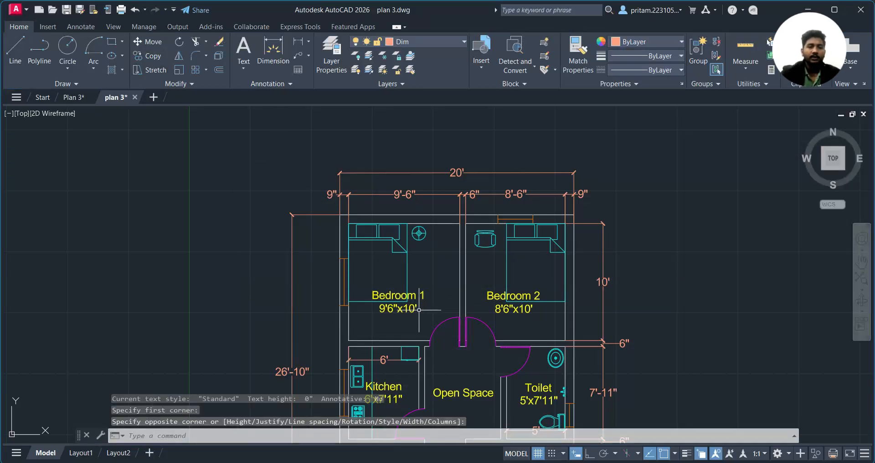
Copy the Bedroom 1 label to outside the outer wall, beside that room's window
{"action": "left_click", "coordinate": [401, 311]}
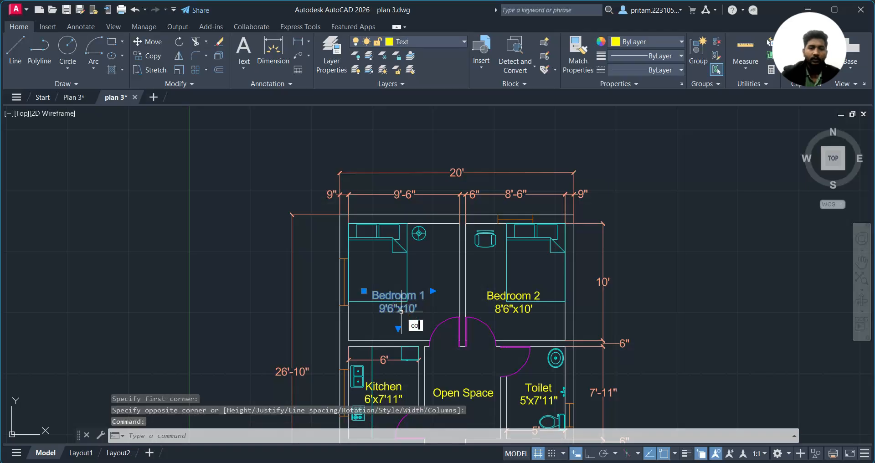
{"action": "type", "text": "co"}
{"action": "key", "text": "Return"}
{"action": "left_click", "coordinate": [402, 309]}
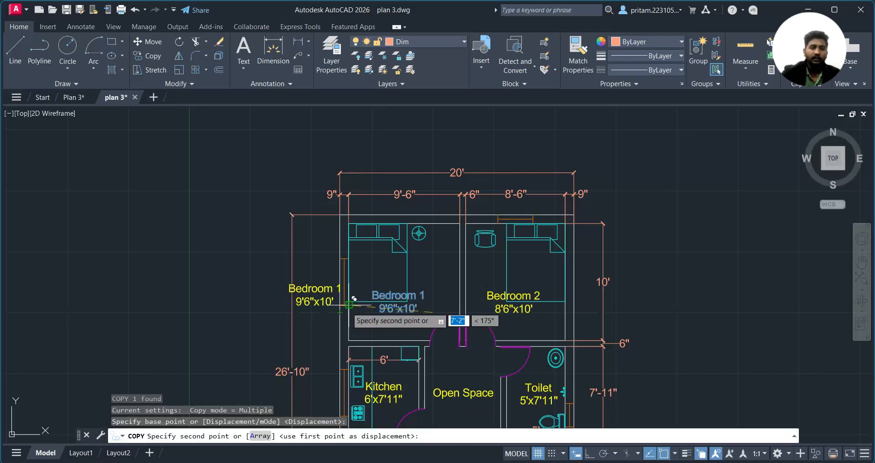
{"action": "left_click", "coordinate": [349, 305]}
{"action": "key", "text": "Escape"}
{"action": "left_click", "coordinate": [326, 299]}
{"action": "left_click", "coordinate": [327, 299]}
{"action": "left_click", "coordinate": [343, 304]}
{"action": "key", "text": "Escape"}
{"action": "left_click", "coordinate": [323, 311]}
{"action": "key", "text": "Escape"}
{"action": "key", "text": "Escape"}
Replace the whole text of the copied label outside the Bedroom 1 window with W2
{"action": "left_click", "coordinate": [317, 298]}
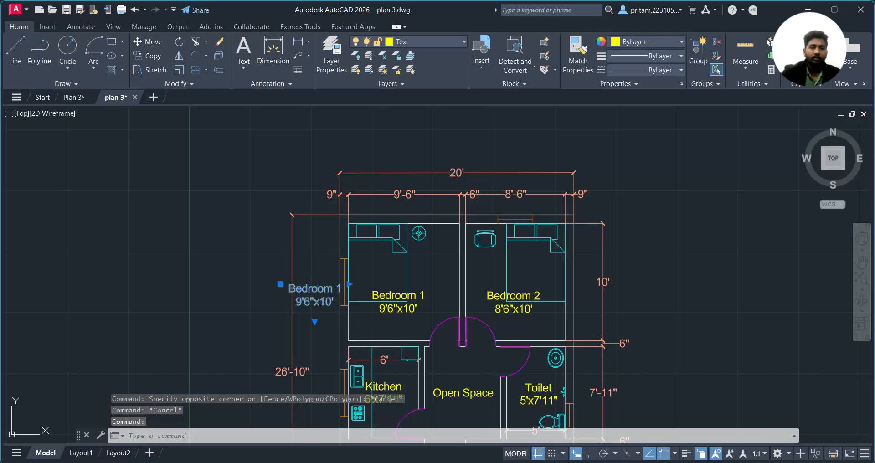
{"action": "double_click", "coordinate": [315, 301]}
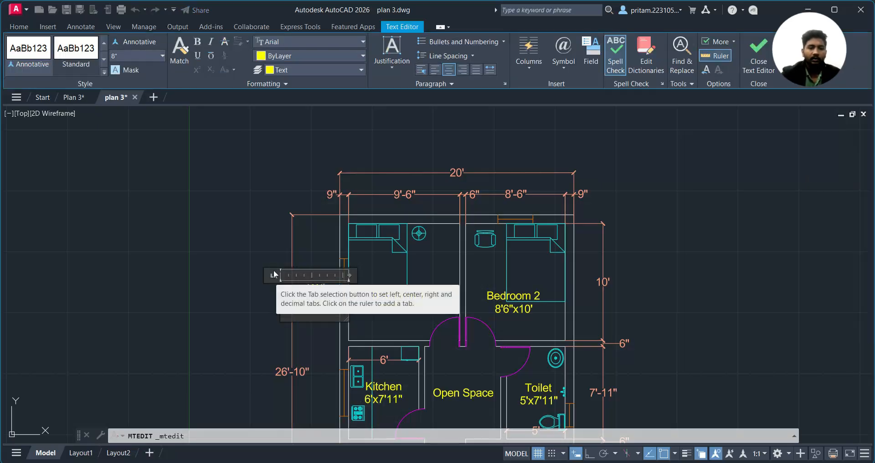
{"action": "key", "text": "BackSpace"}
{"action": "type", "text": "2"}
{"action": "left_click", "coordinate": [294, 327]}
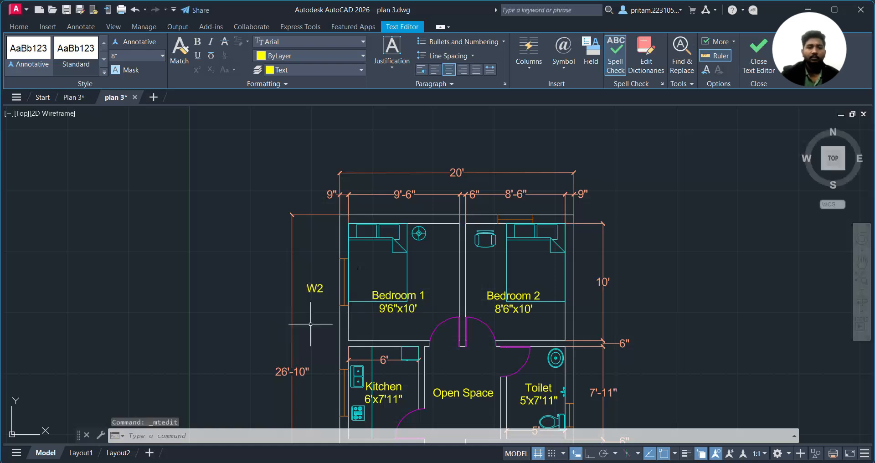
Shift the W2 label horizontally closer to the Bedroom 1 window
{"action": "mouse_move", "coordinate": [74, 97]}
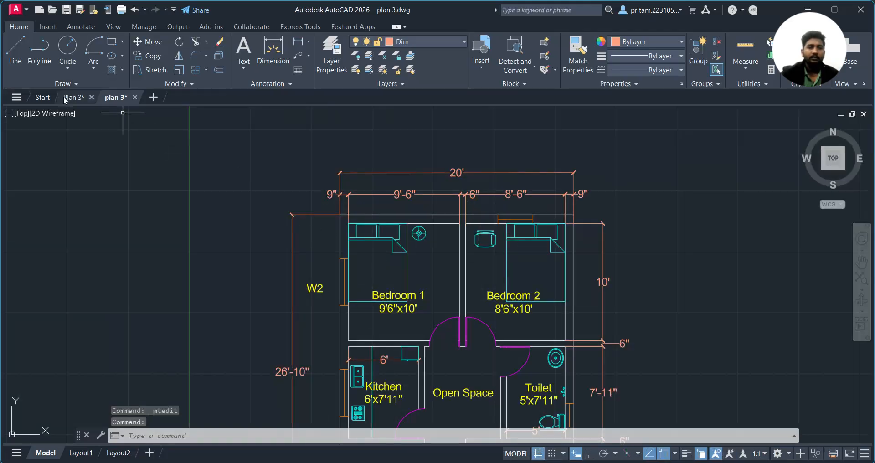
{"action": "mouse_move", "coordinate": [41, 162]}
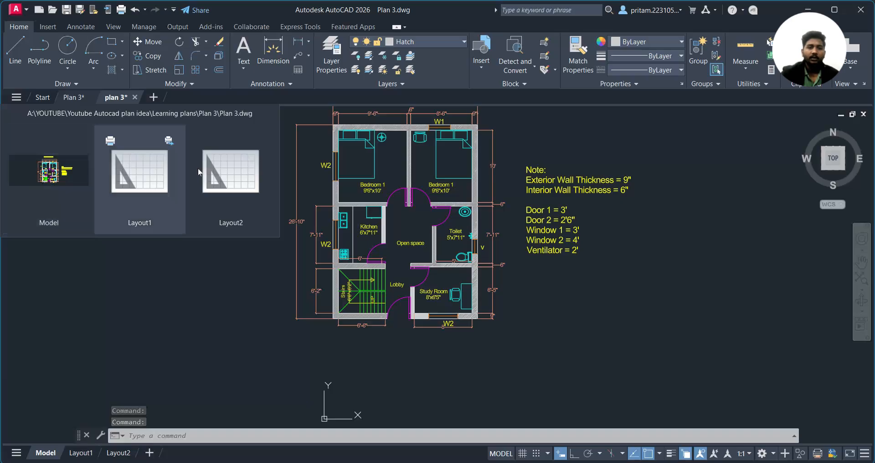
{"action": "scroll", "coordinate": [311, 281], "scroll_direction": "up", "scroll_amount": 1}
{"action": "left_click", "coordinate": [315, 280]}
{"action": "left_click", "coordinate": [293, 309]}
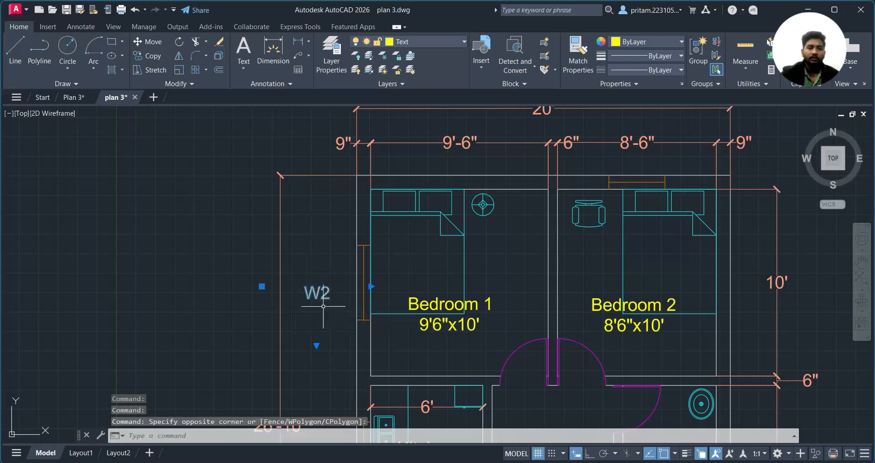
{"action": "left_click", "coordinate": [262, 286]}
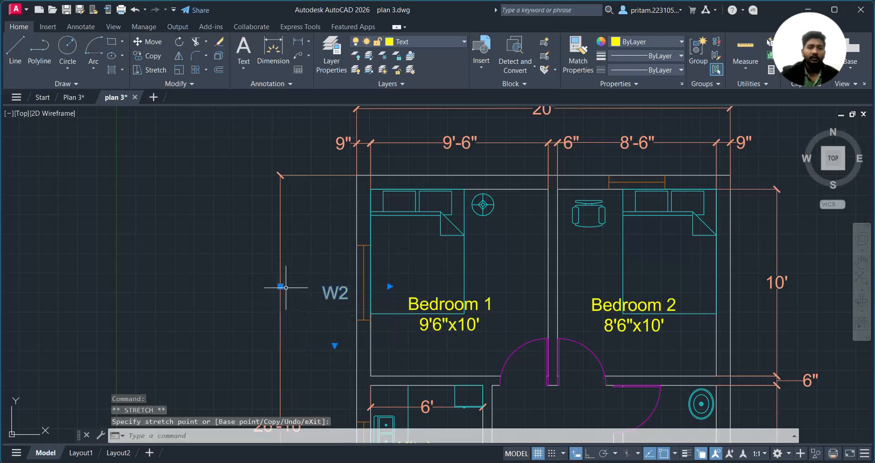
{"action": "scroll", "coordinate": [324, 300], "scroll_direction": "down", "scroll_amount": 4}
{"action": "key", "text": "Escape"}
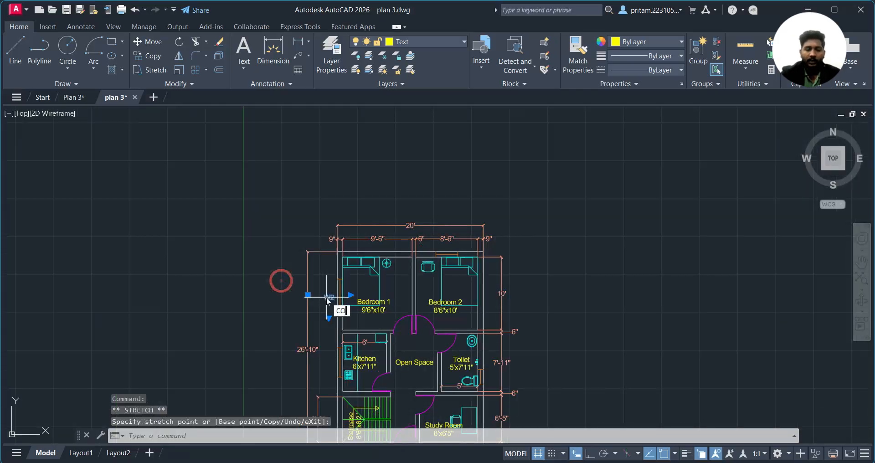
Try a copy of the W2 label above the Bedroom 2 window, and erase that copy
{"action": "type", "text": "co"}
{"action": "key", "text": "Return"}
{"action": "left_click", "coordinate": [326, 297]}
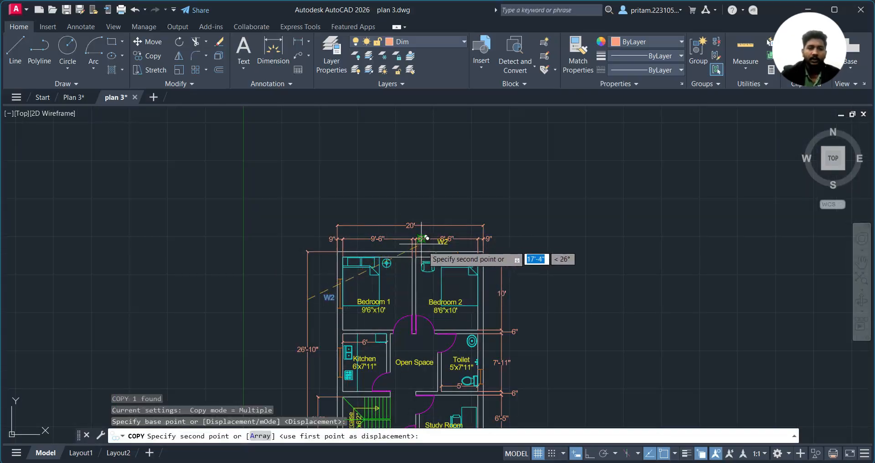
{"action": "left_click", "coordinate": [441, 238]}
{"action": "scroll", "coordinate": [443, 245], "scroll_direction": "up", "scroll_amount": 4}
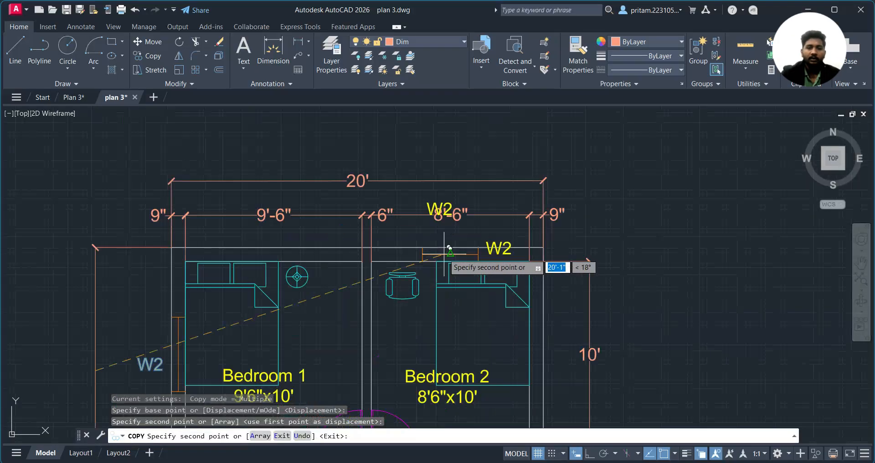
{"action": "key", "text": "Escape"}
{"action": "left_click", "coordinate": [433, 206]}
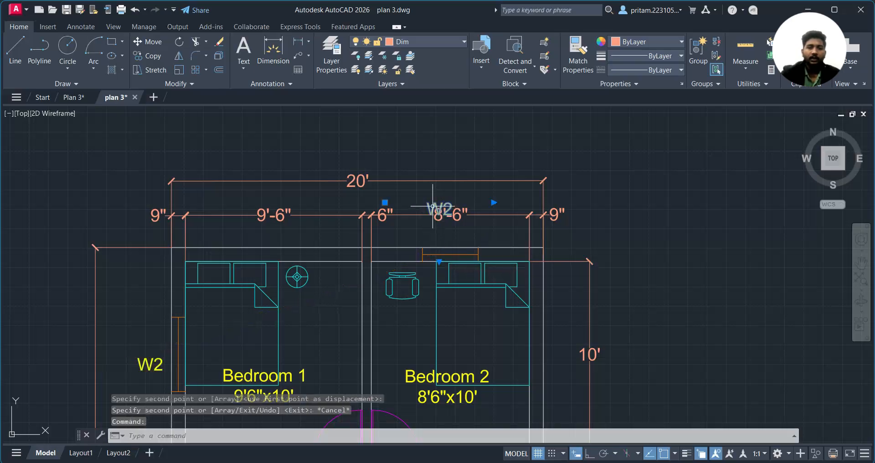
{"action": "key", "text": "Delete"}
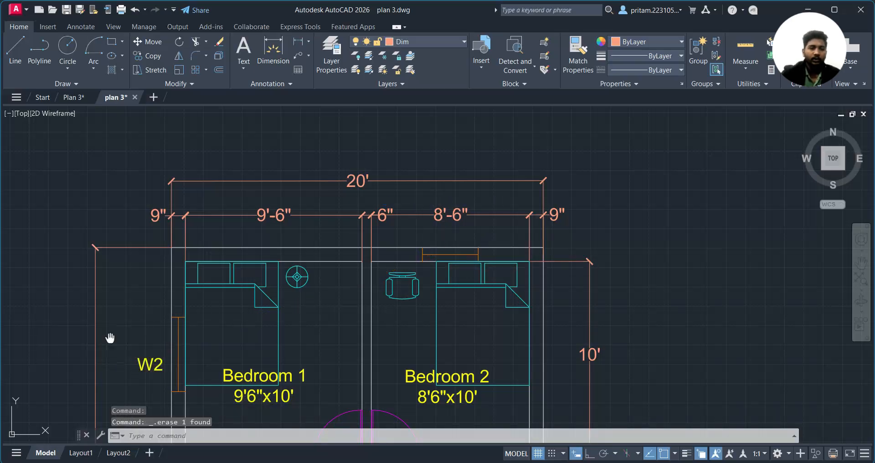
Shrink the text frame of the W2 label at the Bedroom 1 window so that it fits closely around the text
{"action": "scroll", "coordinate": [110, 339], "scroll_direction": "up", "scroll_amount": 1}
{"action": "middle_click_drag", "start_coordinate": [110, 339], "coordinate": [171, 258]}
{"action": "left_click", "coordinate": [234, 288]}
{"action": "left_click", "coordinate": [218, 297]}
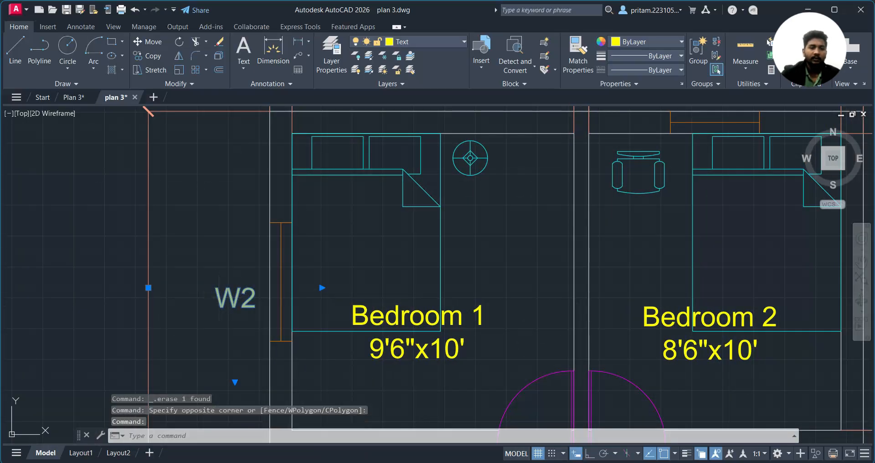
{"action": "double_click", "coordinate": [218, 297]}
{"action": "left_click_drag", "start_coordinate": [317, 377], "coordinate": [206, 320]}
{"action": "left_click", "coordinate": [225, 329]}
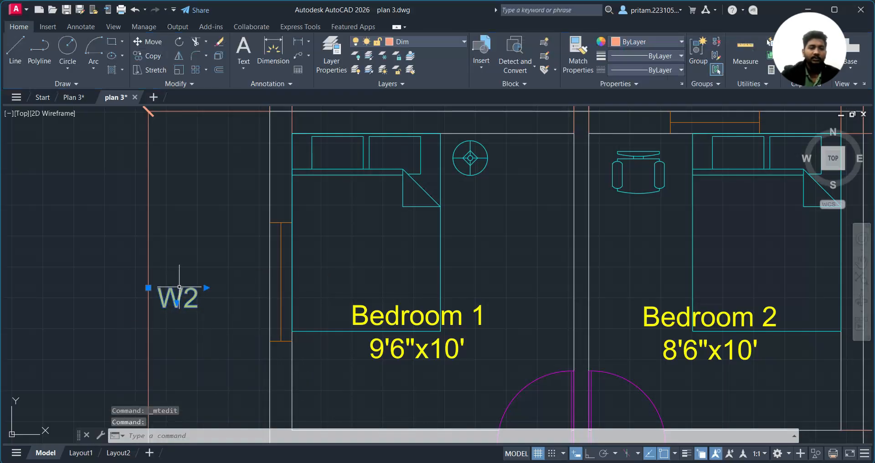
Move the W2 label right next to the outer side of the Bedroom 1 window
{"action": "left_click", "coordinate": [148, 288]}
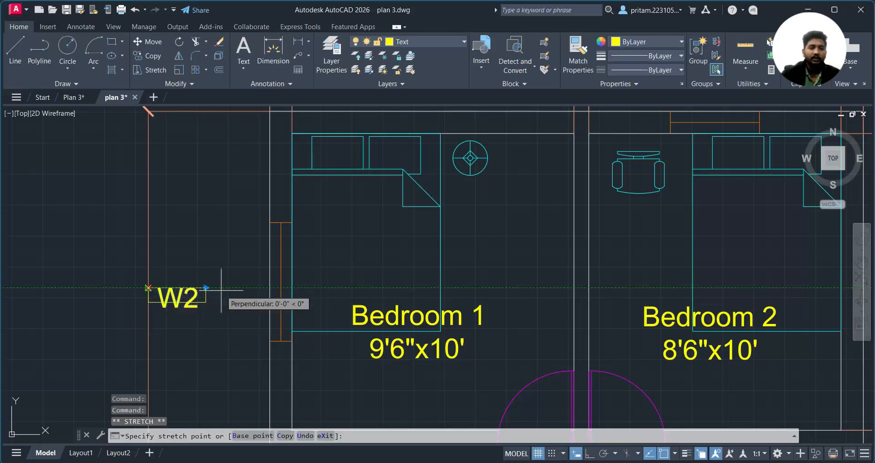
{"action": "key", "text": "Return"}
{"action": "left_click", "coordinate": [187, 304]}
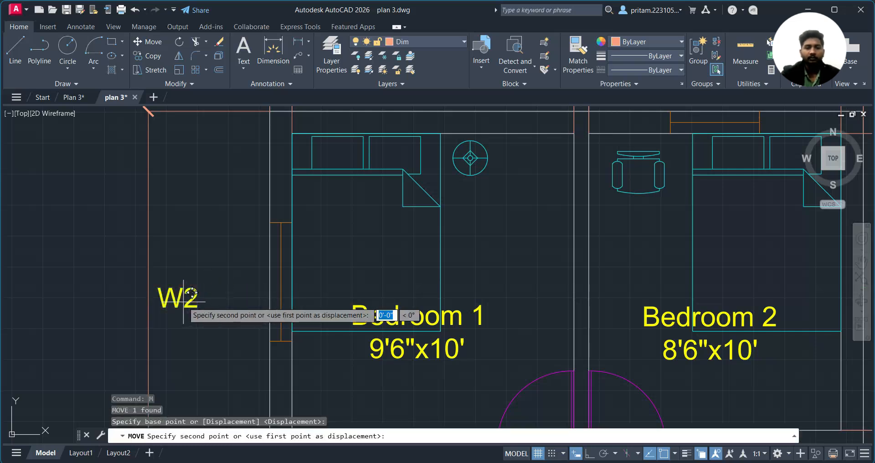
{"action": "left_click", "coordinate": [249, 297]}
Copy the W2 label above the Bedroom 2 window and beside the toilet's ventilator, outside the walls
{"action": "left_click_drag", "start_coordinate": [247, 266], "coordinate": [219, 319]}
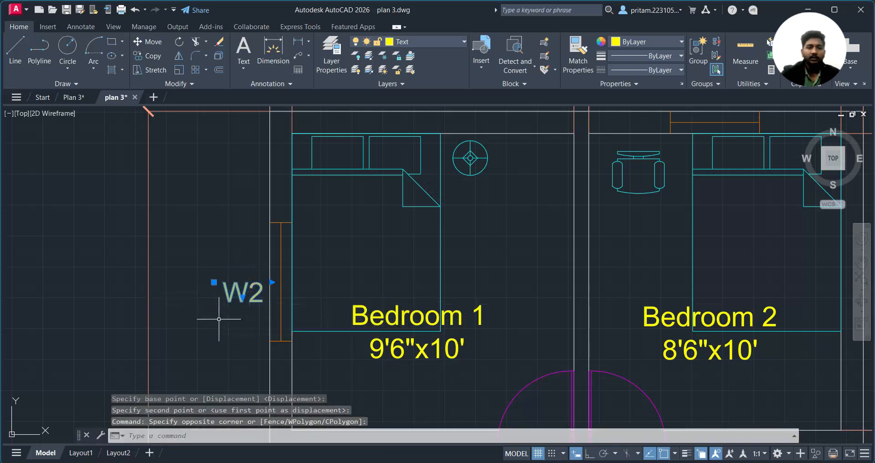
{"action": "type", "text": "co"}
{"action": "key", "text": "Return"}
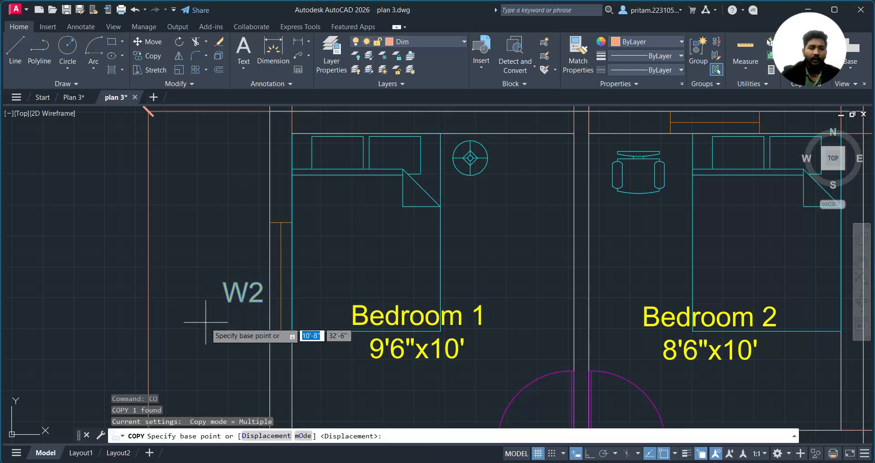
{"action": "left_click", "coordinate": [231, 307]}
{"action": "scroll", "coordinate": [326, 271], "scroll_direction": "down", "scroll_amount": 6}
{"action": "scroll", "coordinate": [424, 217], "scroll_direction": "up", "scroll_amount": 5}
{"action": "left_click", "coordinate": [446, 211]}
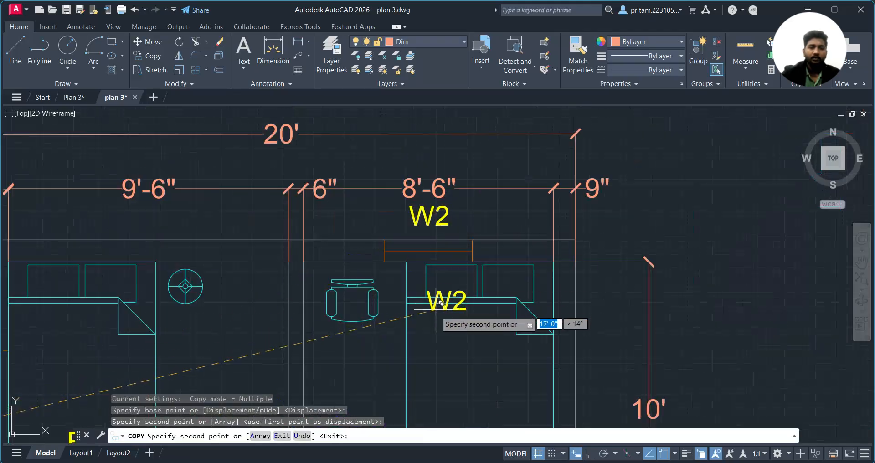
{"action": "scroll", "coordinate": [446, 296], "scroll_direction": "down", "scroll_amount": 3}
{"action": "left_click", "coordinate": [407, 353]}
Place further copies of the W2 label below the Study Room window and outside the Kitchen window
{"action": "middle_click_drag", "start_coordinate": [414, 388], "coordinate": [414, 225]}
{"action": "scroll", "coordinate": [333, 306], "scroll_direction": "up", "scroll_amount": 1}
{"action": "left_click", "coordinate": [332, 306]}
{"action": "middle_click_drag", "start_coordinate": [232, 327], "coordinate": [581, 434]}
{"action": "left_click", "coordinate": [395, 182]}
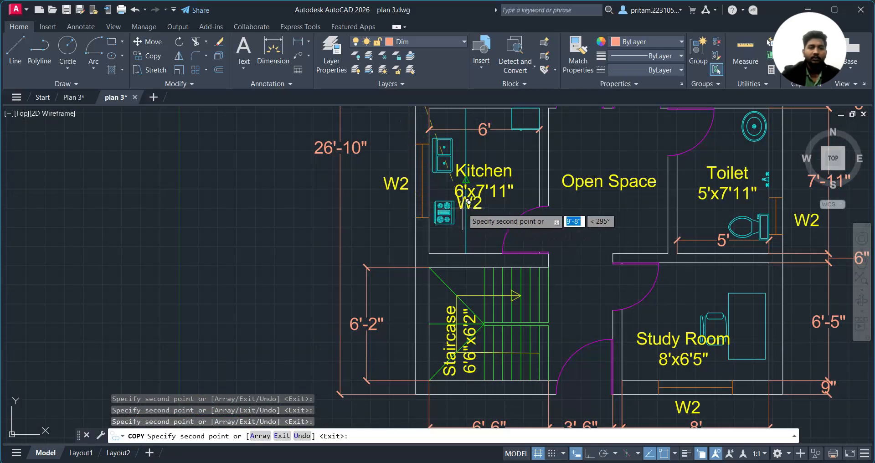
{"action": "middle_click_drag", "start_coordinate": [460, 210], "coordinate": [273, 392]}
{"action": "scroll", "coordinate": [397, 377], "scroll_direction": "down", "scroll_amount": 5}
{"action": "scroll", "coordinate": [377, 295], "scroll_direction": "up", "scroll_amount": 6}
{"action": "key", "text": "Escape"}
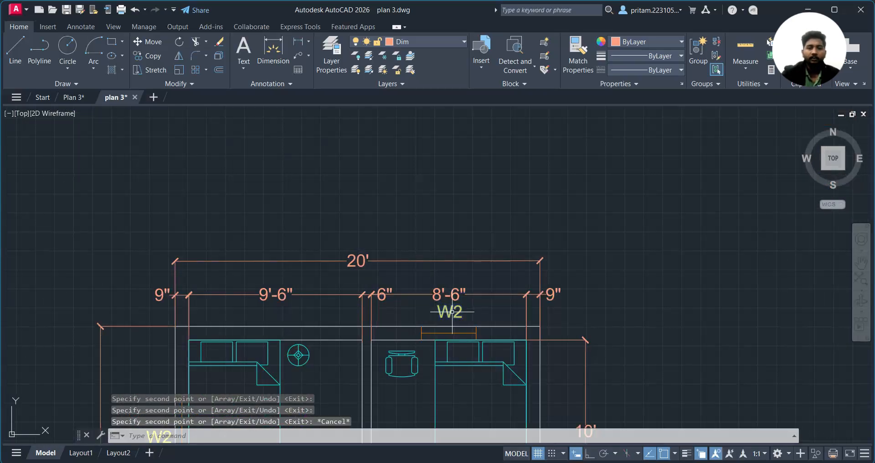
Change the label above the Bedroom 2 window to W1 and the one beside the toilet's ventilator to V
{"action": "double_click", "coordinate": [457, 314]}
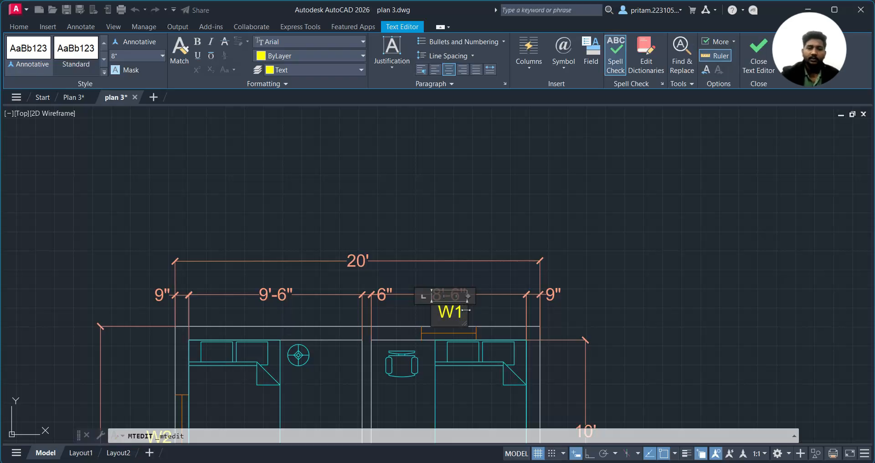
{"action": "left_click", "coordinate": [679, 280]}
{"action": "scroll", "coordinate": [581, 323], "scroll_direction": "down", "scroll_amount": 2}
{"action": "middle_click_drag", "start_coordinate": [612, 360], "coordinate": [585, 235]}
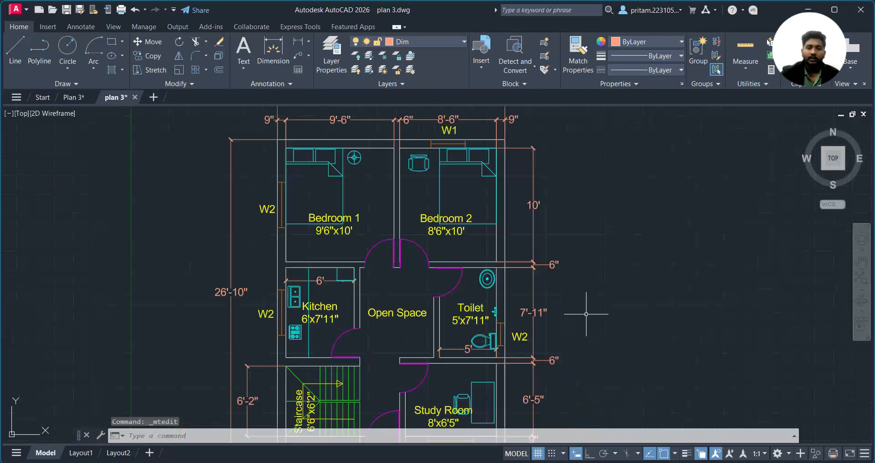
{"action": "scroll", "coordinate": [585, 313], "scroll_direction": "up", "scroll_amount": 4}
{"action": "double_click", "coordinate": [479, 351]}
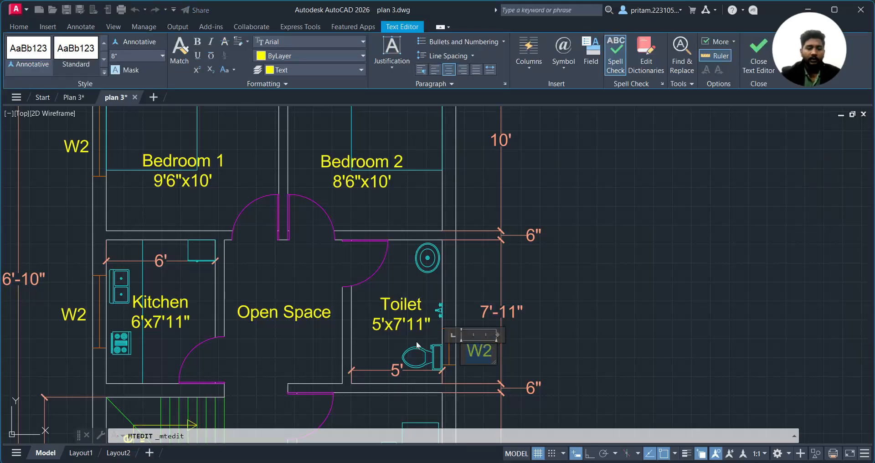
{"action": "left_click", "coordinate": [734, 336]}
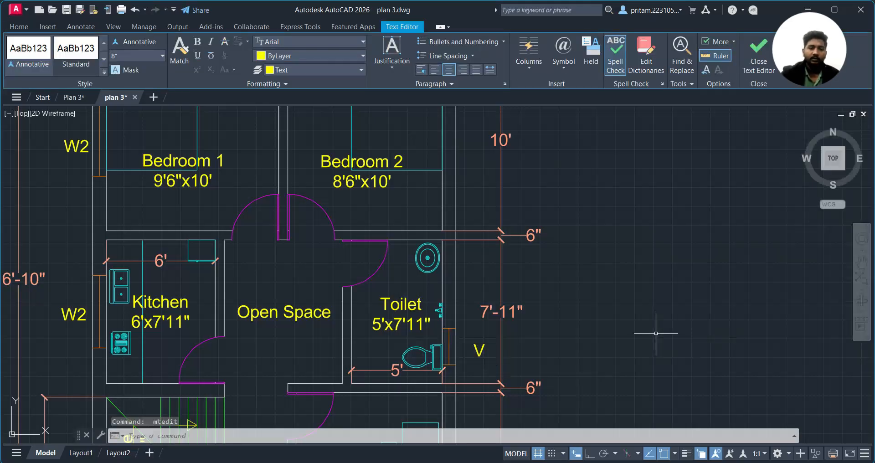
{"action": "scroll", "coordinate": [656, 337], "scroll_direction": "down", "scroll_amount": 1}
{"action": "middle_click_drag", "start_coordinate": [642, 341], "coordinate": [614, 277]}
{"action": "scroll", "coordinate": [613, 276], "scroll_direction": "down", "scroll_amount": 1}
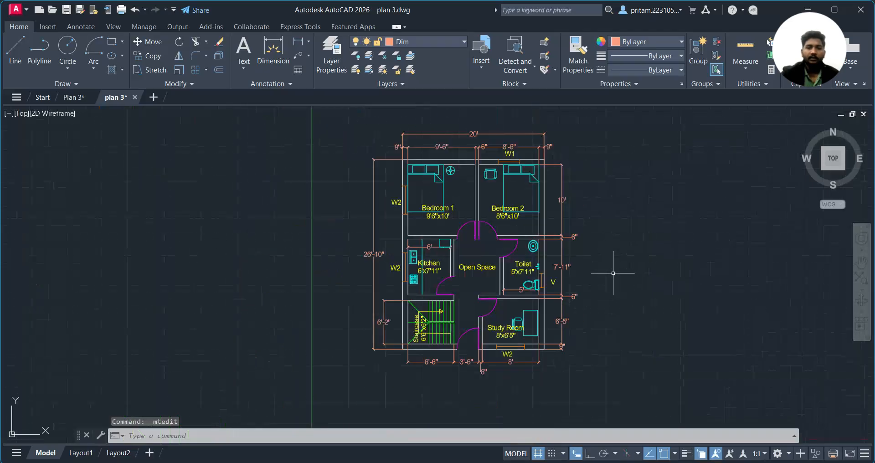
{"action": "scroll", "coordinate": [613, 275], "scroll_direction": "up", "scroll_amount": 1}
{"action": "scroll", "coordinate": [586, 242], "scroll_direction": "down", "scroll_amount": 1}
{"action": "middle_click_drag", "start_coordinate": [587, 241], "coordinate": [574, 264]}
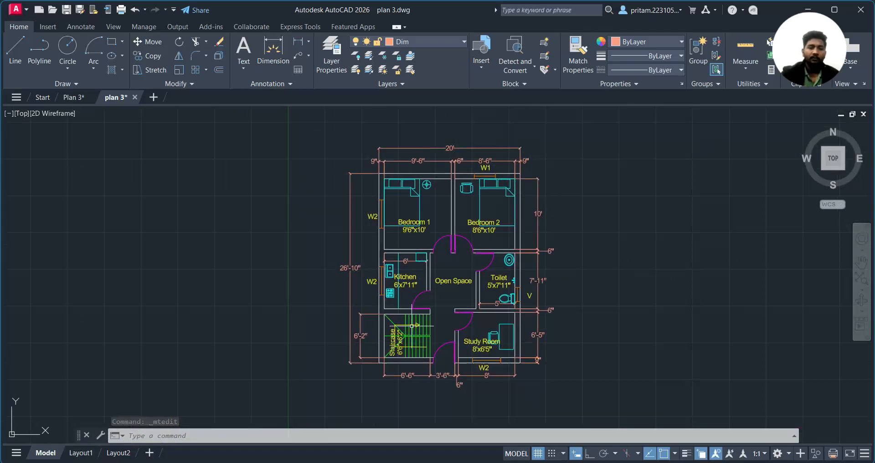
Save the drawing and make Hatch the current layer
{"action": "key", "text": "ctrl+s"}
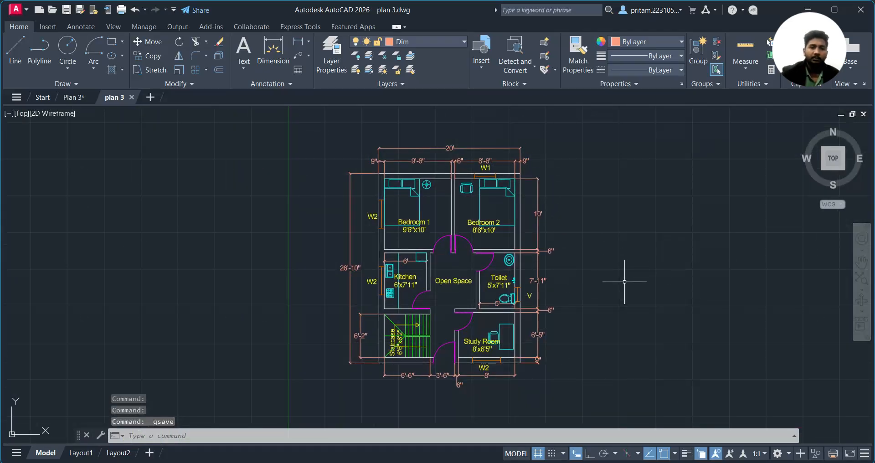
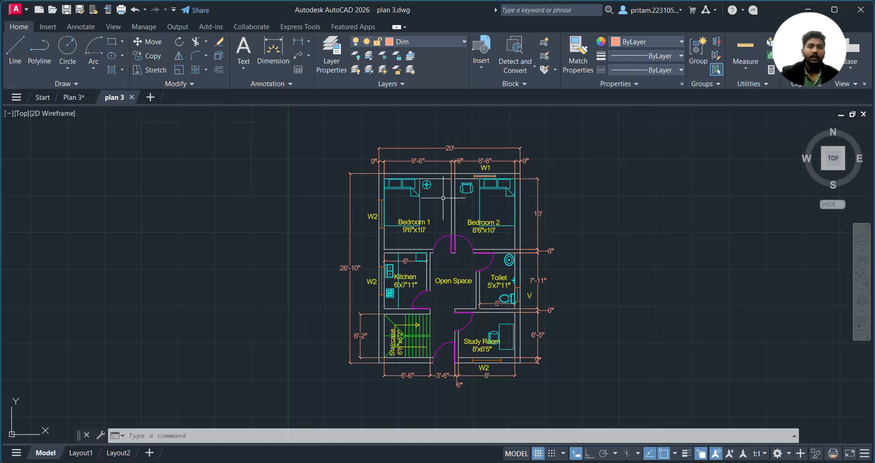
{"action": "left_click", "coordinate": [110, 71]}
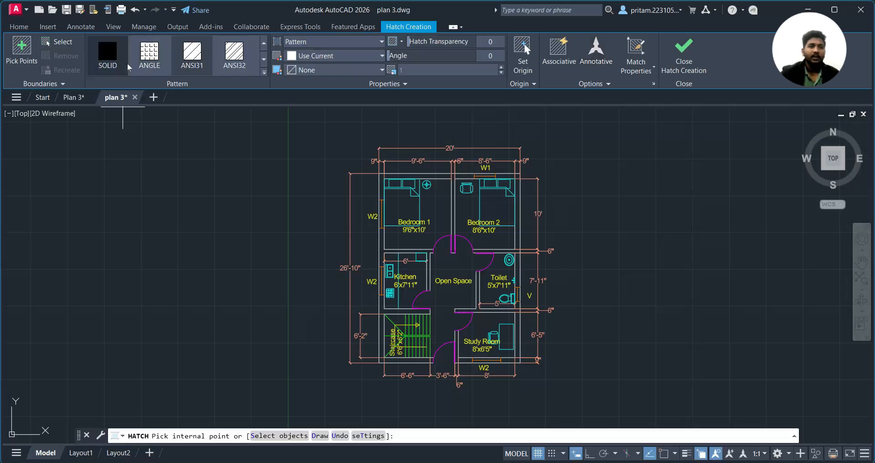
{"action": "left_click", "coordinate": [18, 27]}
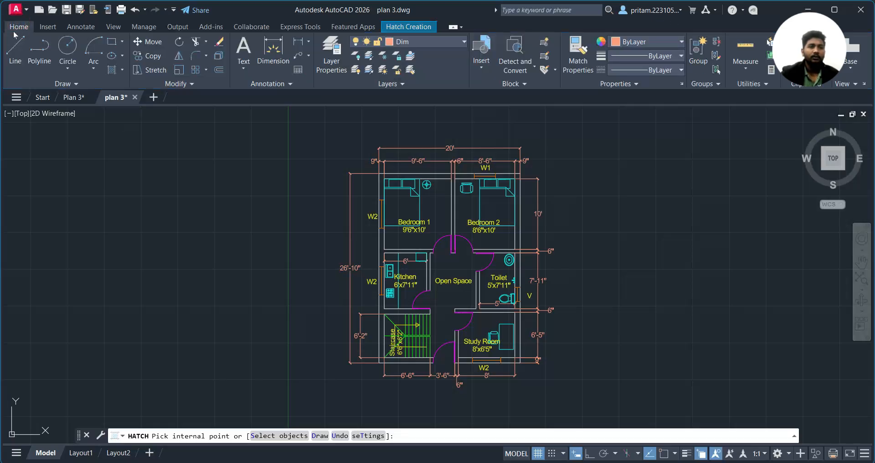
{"action": "left_click", "coordinate": [436, 46]}
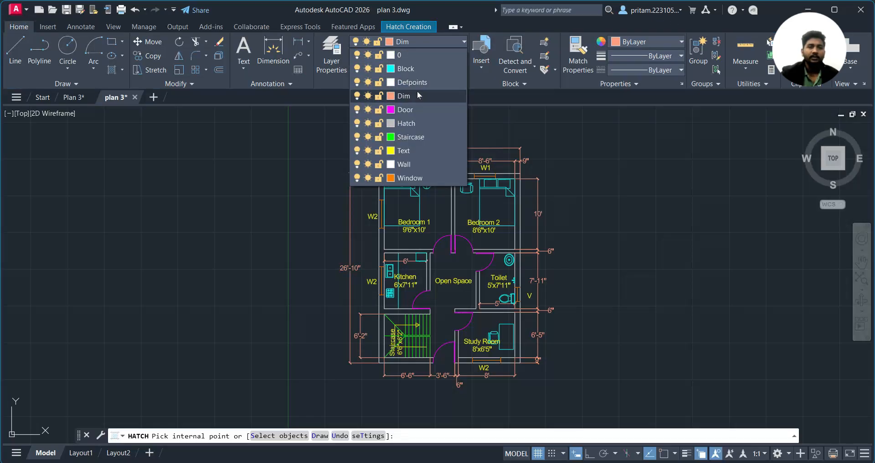
{"action": "left_click", "coordinate": [417, 123]}
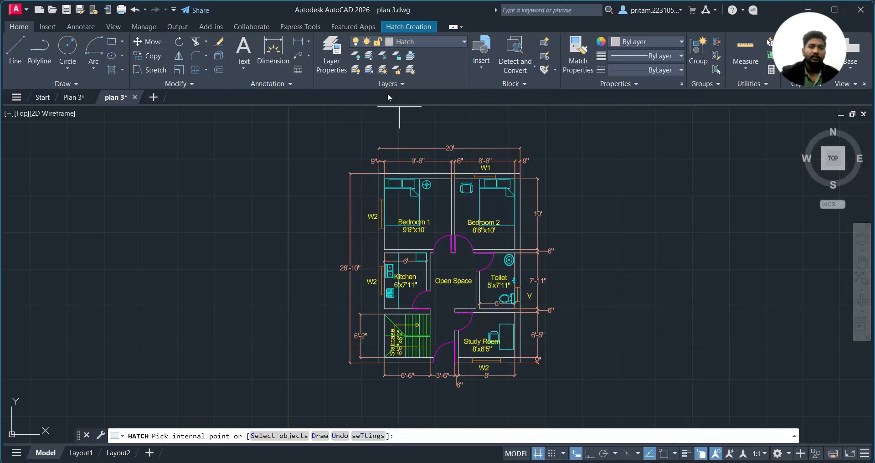
Fill the enclosed wall sections of the floor plan with a SOLID pattern hatch
{"action": "left_click", "coordinate": [115, 71]}
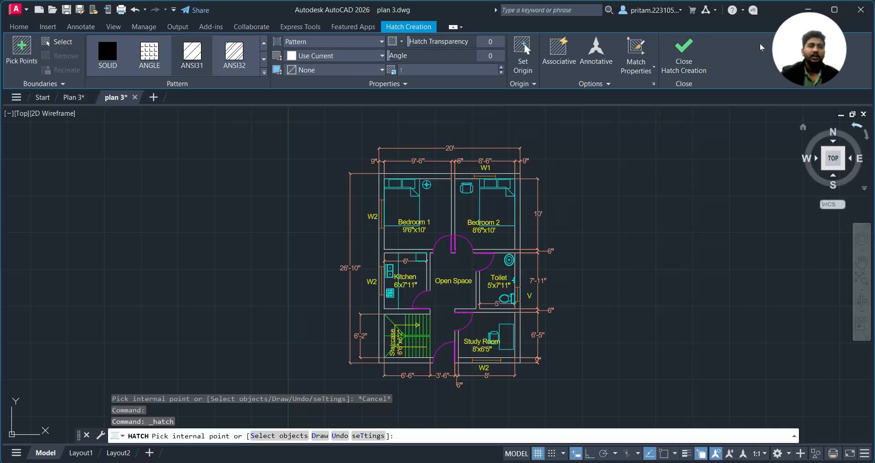
{"action": "left_click", "coordinate": [20, 28]}
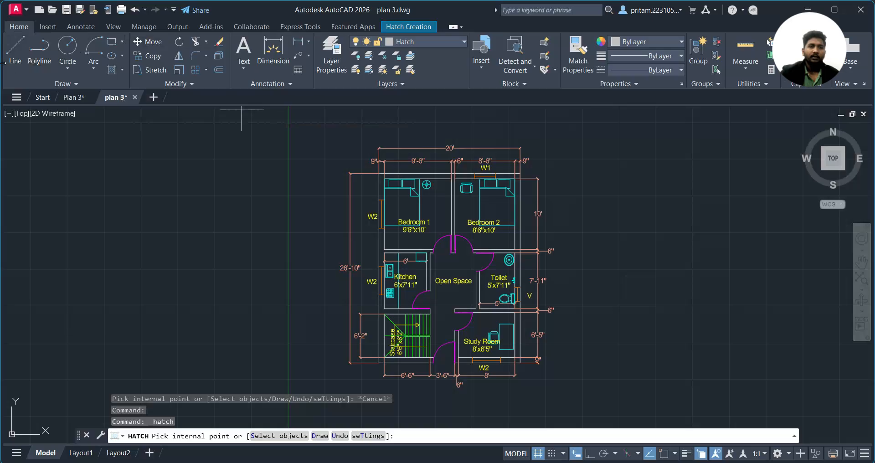
{"action": "left_click", "coordinate": [398, 26]}
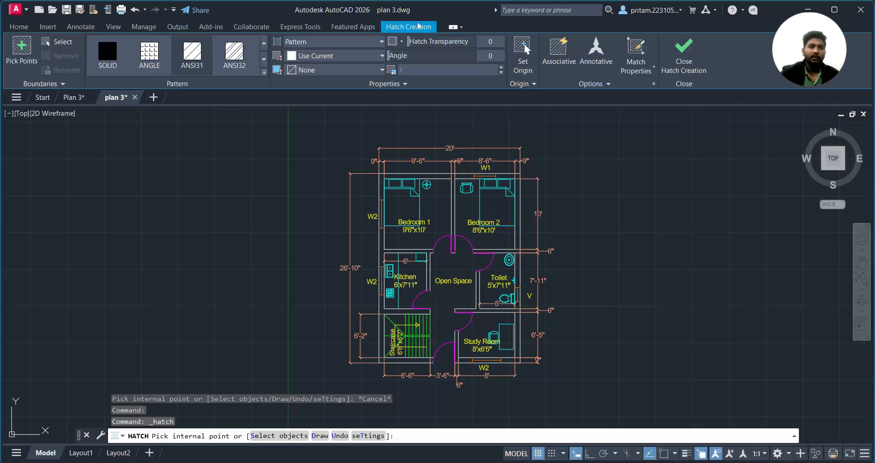
{"action": "left_click", "coordinate": [117, 59]}
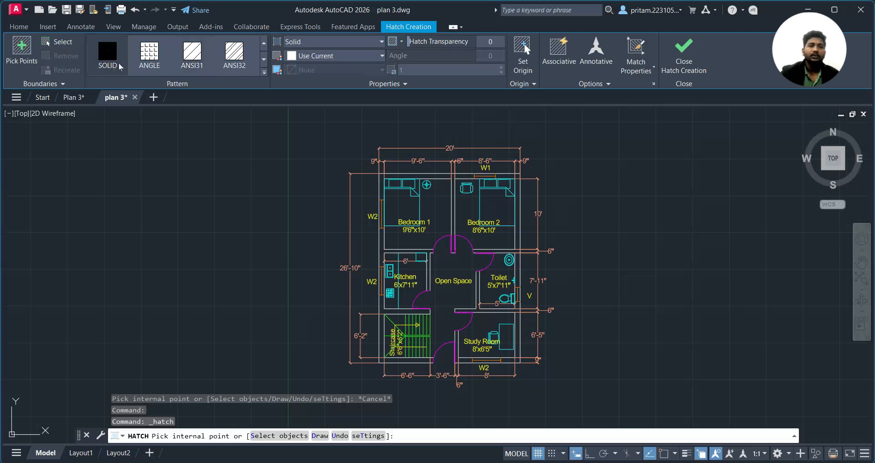
{"action": "scroll", "coordinate": [391, 200], "scroll_direction": "up", "scroll_amount": 2}
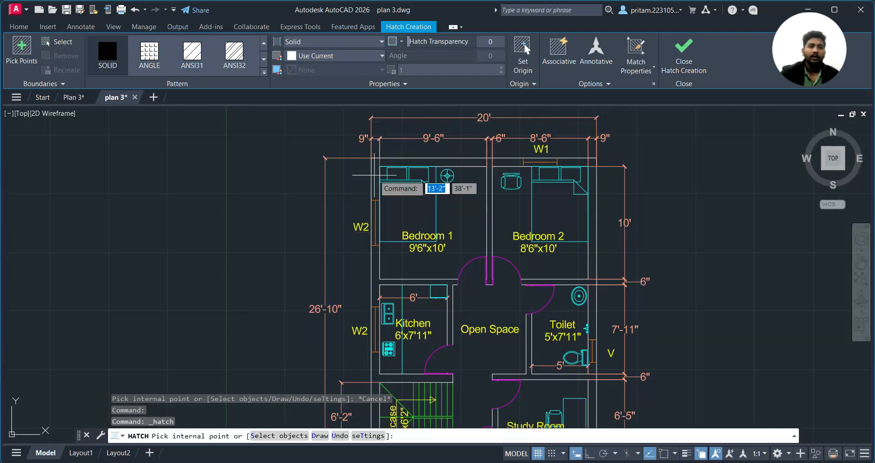
{"action": "left_click", "coordinate": [375, 175]}
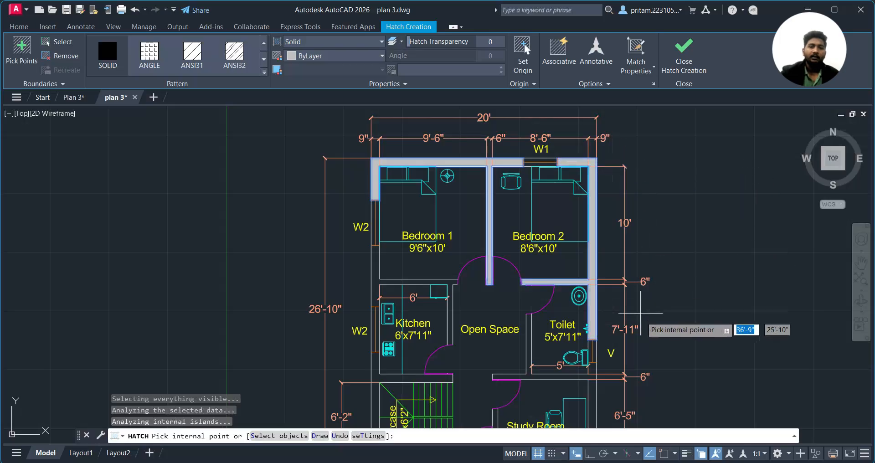
{"action": "middle_click_drag", "start_coordinate": [647, 326], "coordinate": [667, 218]}
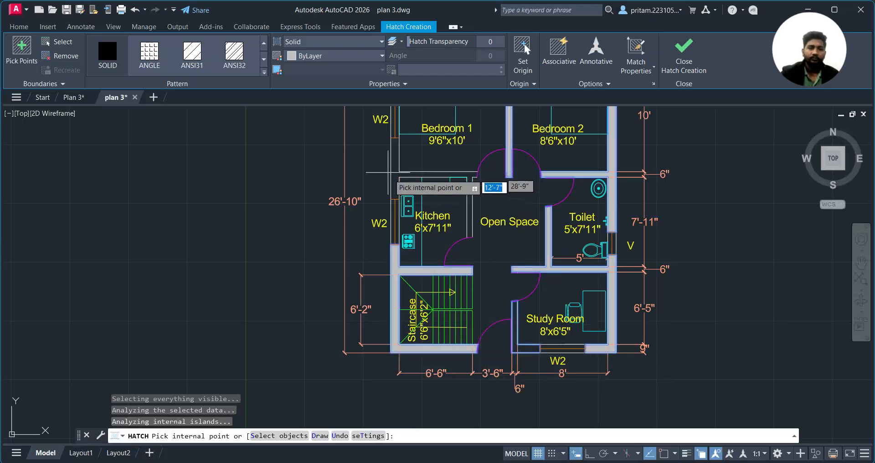
{"action": "left_click", "coordinate": [426, 241]}
{"action": "middle_click_drag", "start_coordinate": [426, 240], "coordinate": [428, 326]}
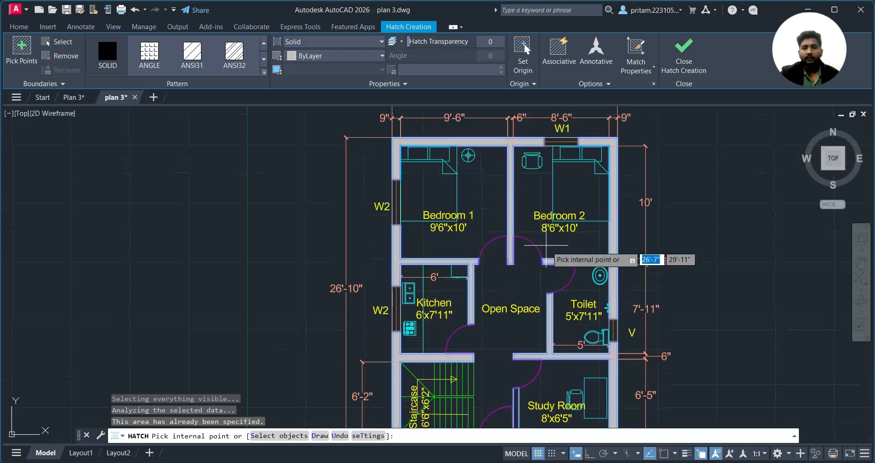
{"action": "scroll", "coordinate": [572, 277], "scroll_direction": "down", "scroll_amount": 2}
{"action": "key", "text": "Escape"}
Try to fill the remaining wall between the main entrance and the Study Room window with the solid hatch
{"action": "scroll", "coordinate": [572, 276], "scroll_direction": "up", "scroll_amount": 2}
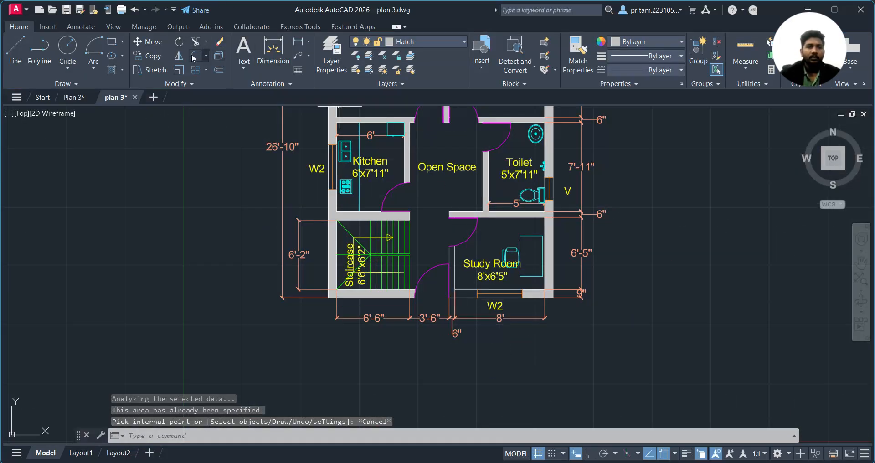
{"action": "left_click", "coordinate": [110, 69]}
{"action": "left_click", "coordinate": [522, 287]}
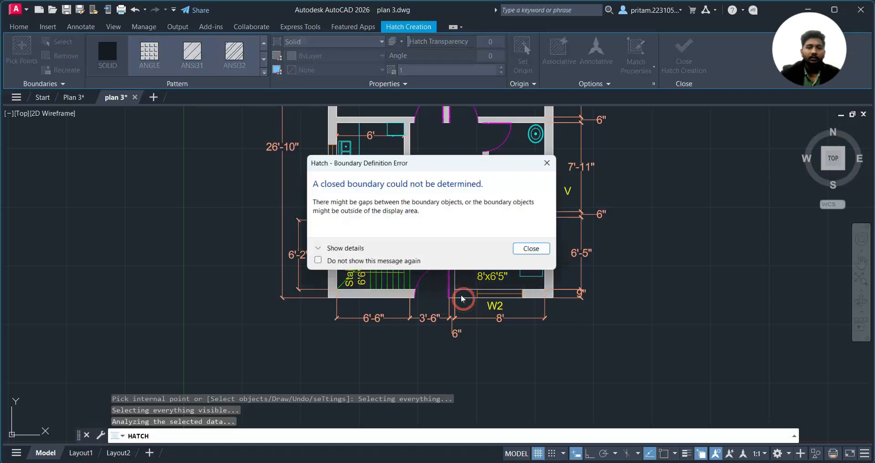
{"action": "left_click", "coordinate": [529, 252]}
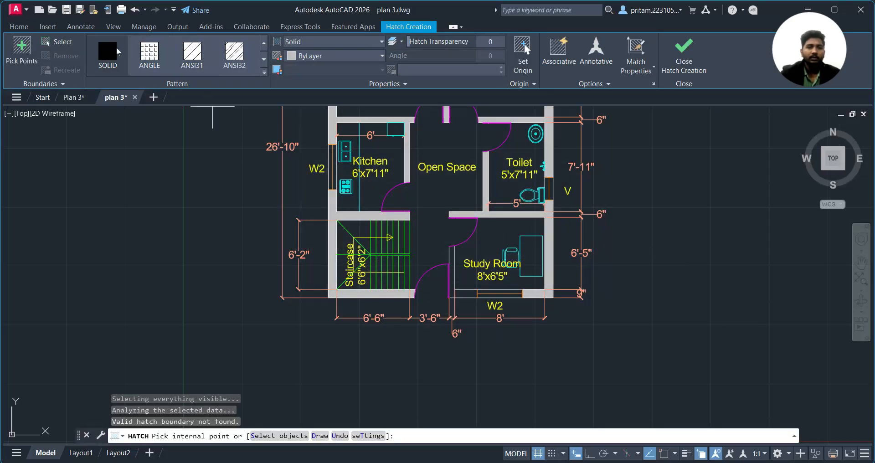
{"action": "left_click", "coordinate": [112, 51]}
{"action": "left_click", "coordinate": [469, 293]}
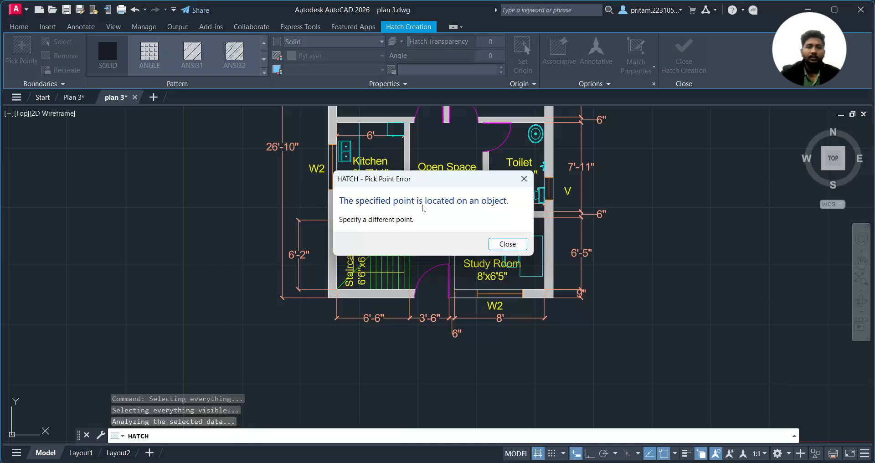
{"action": "left_click", "coordinate": [508, 244]}
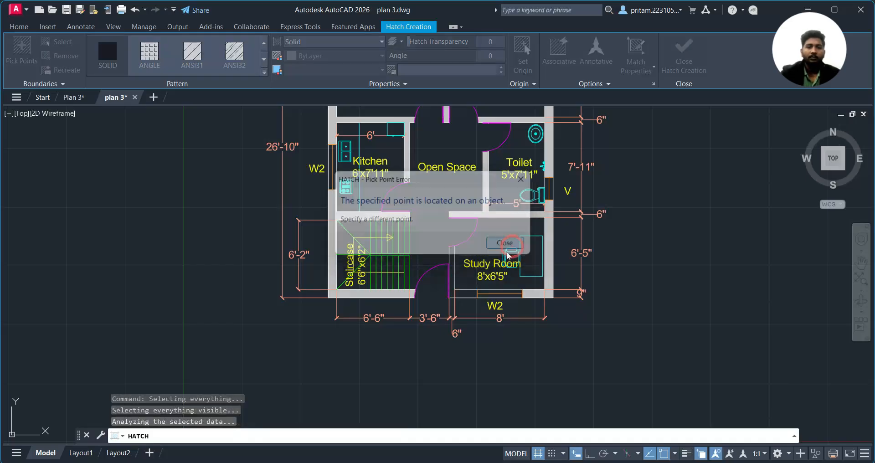
{"action": "scroll", "coordinate": [456, 279], "scroll_direction": "up", "scroll_amount": 5}
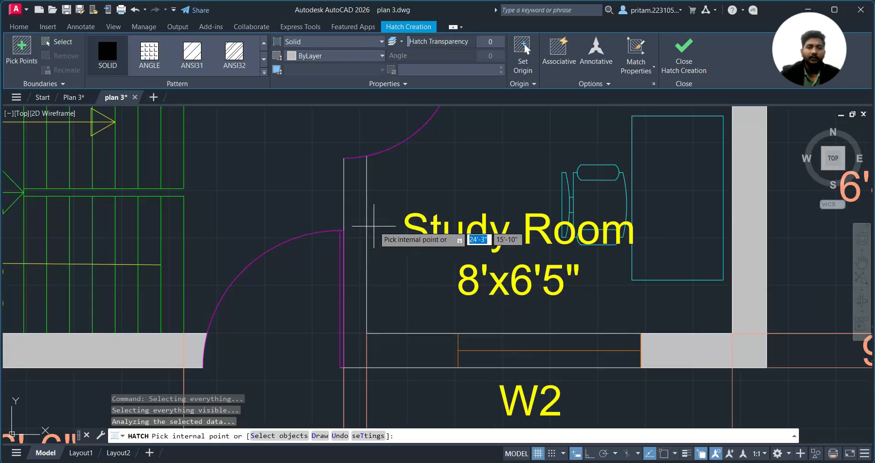
{"action": "middle_click_drag", "start_coordinate": [392, 229], "coordinate": [427, 293]}
{"action": "scroll", "coordinate": [408, 203], "scroll_direction": "up", "scroll_amount": 3}
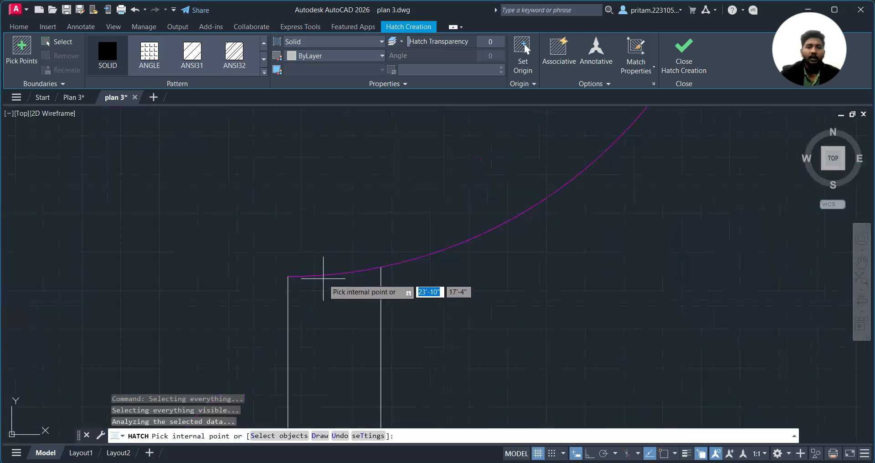
{"action": "key", "text": "Escape"}
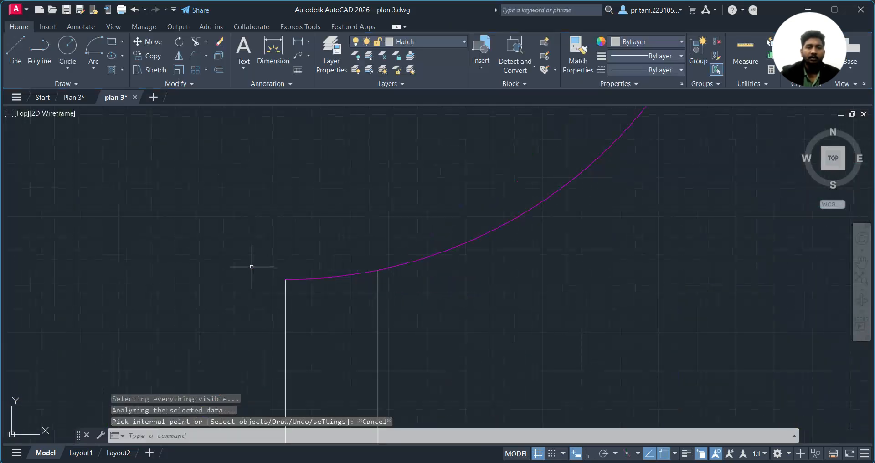
Close the open end of the Study Room's side wall, at its door, with a straight 6" line
{"action": "type", "text": "l"}
{"action": "key", "text": "Return"}
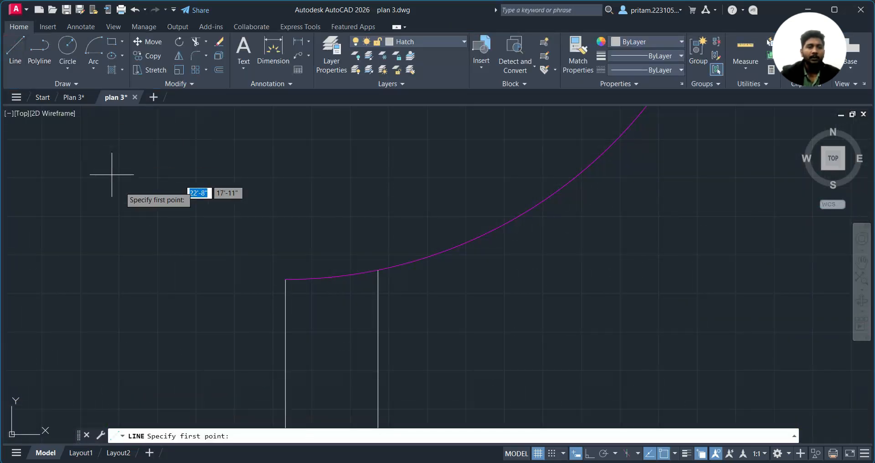
{"action": "left_click", "coordinate": [285, 279]}
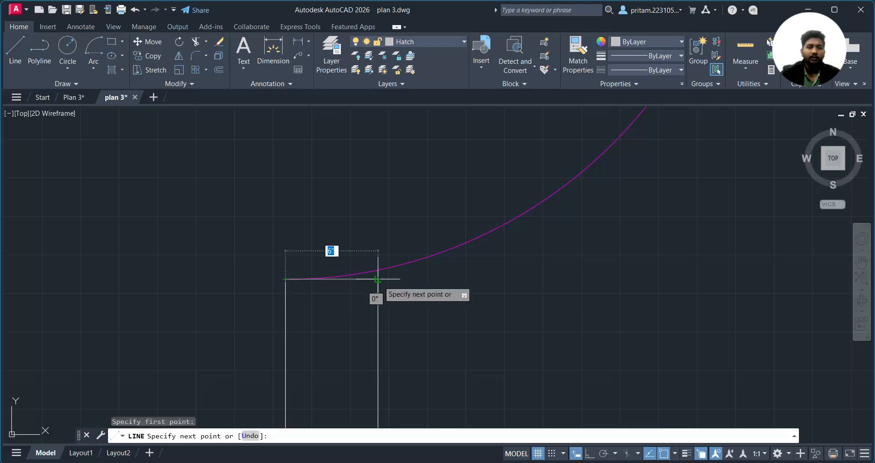
{"action": "key", "text": "Escape"}
Fill the wall from the Study Room door to its window with the solid hatch and save the drawing
{"action": "scroll", "coordinate": [455, 338], "scroll_direction": "up", "scroll_amount": 6}
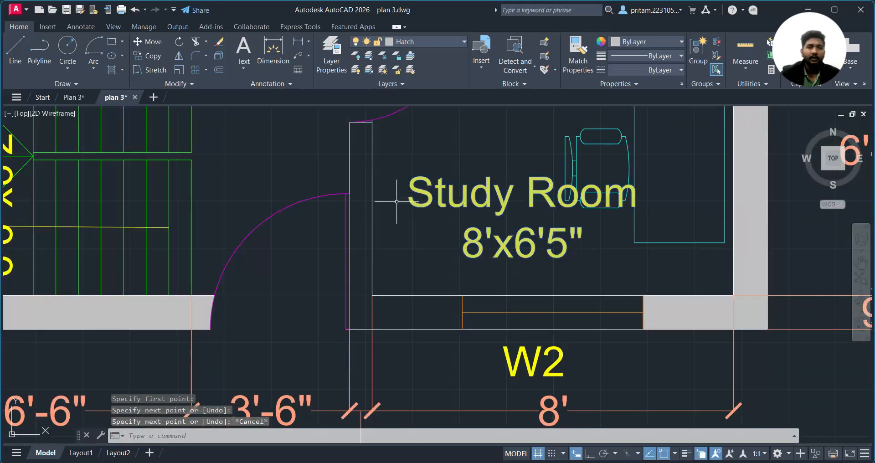
{"action": "left_click", "coordinate": [115, 69]}
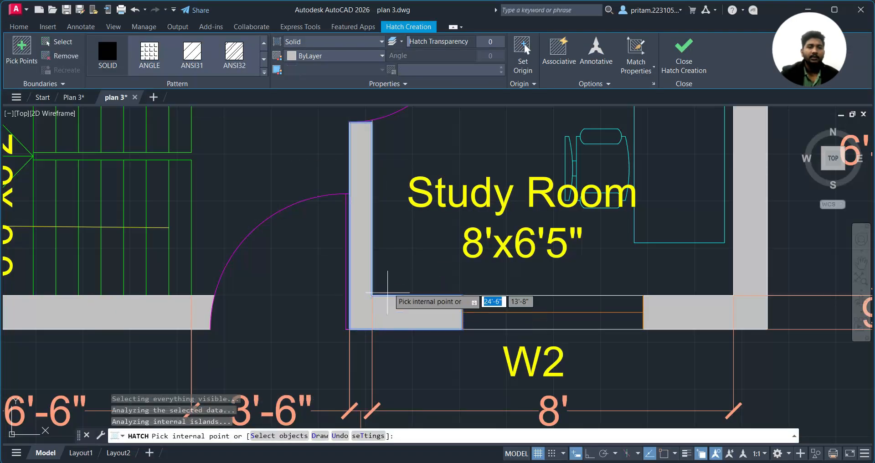
{"action": "scroll", "coordinate": [386, 300], "scroll_direction": "down", "scroll_amount": 5}
{"action": "scroll", "coordinate": [401, 291], "scroll_direction": "up", "scroll_amount": 5}
{"action": "key", "text": "Escape"}
{"action": "scroll", "coordinate": [406, 259], "scroll_direction": "down", "scroll_amount": 5}
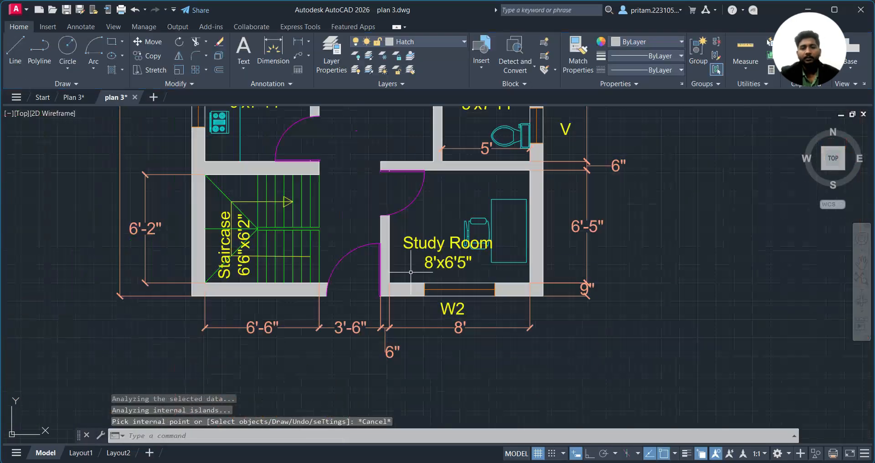
{"action": "scroll", "coordinate": [411, 269], "scroll_direction": "down", "scroll_amount": 8}
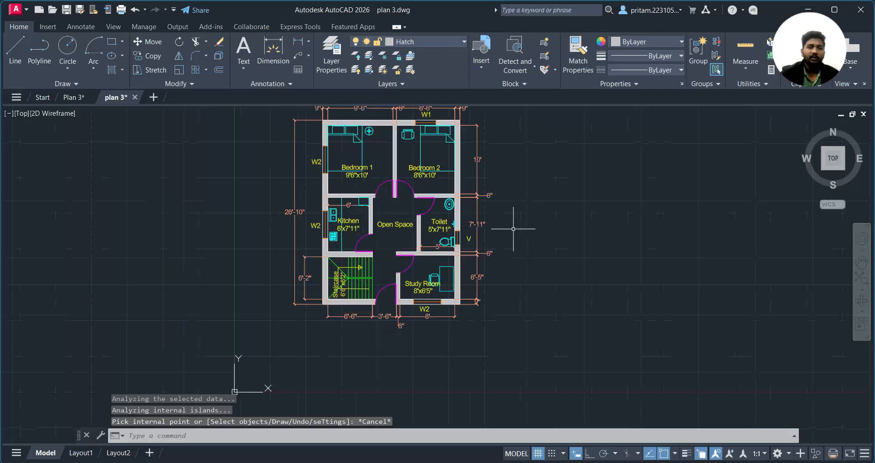
{"action": "middle_click_drag", "start_coordinate": [512, 229], "coordinate": [529, 259]}
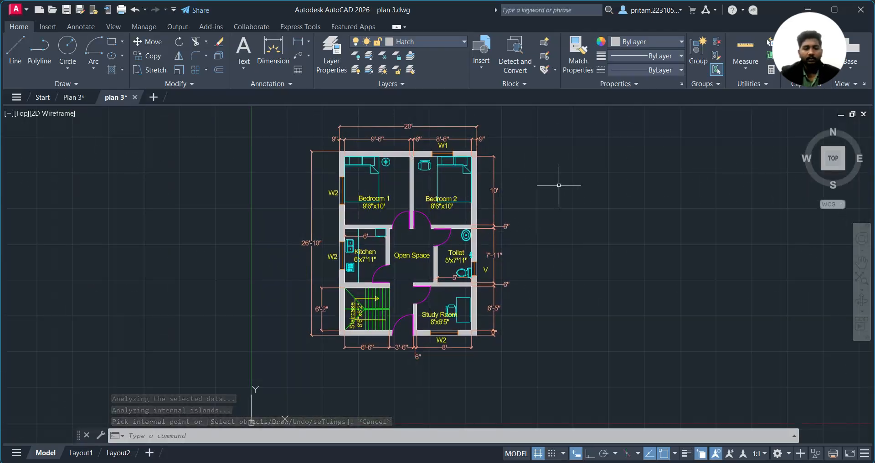
{"action": "key", "text": "ctrl+s"}
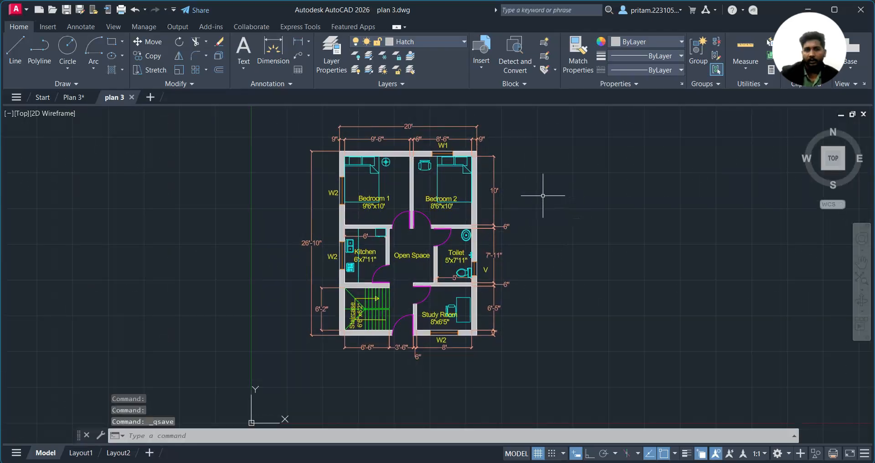
Copy the Bedroom 1 label to the empty area outside the plan, beyond Bedroom 2's outer wall
{"action": "left_click", "coordinate": [243, 50]}
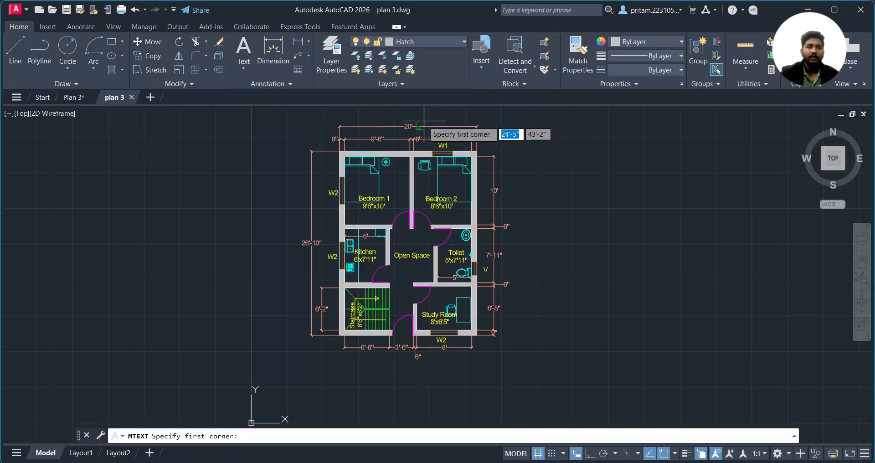
{"action": "key", "text": "Escape"}
{"action": "left_click", "coordinate": [387, 201]}
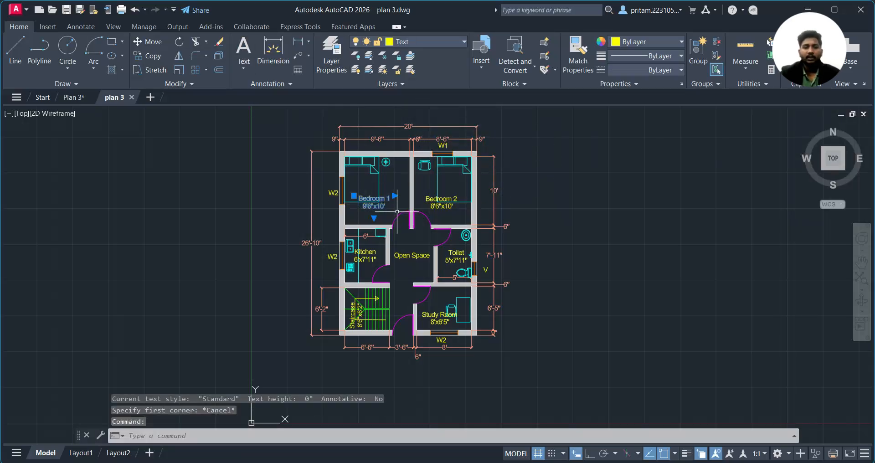
{"action": "type", "text": "co"}
{"action": "key", "text": "Return"}
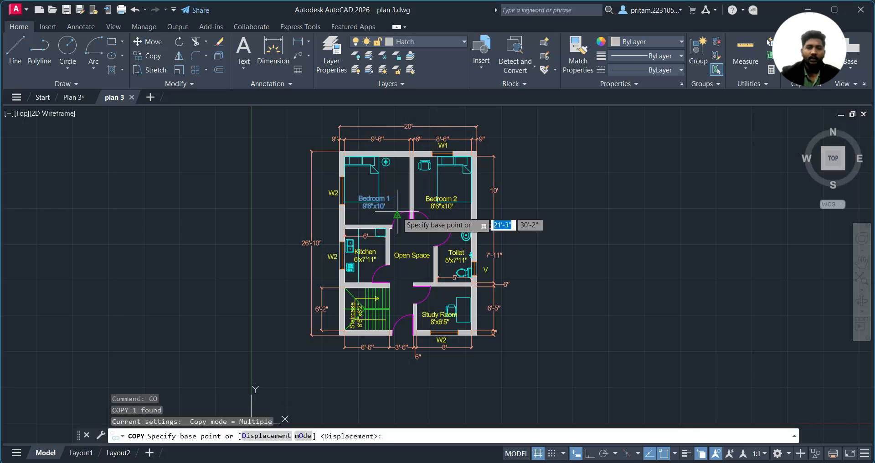
{"action": "left_click", "coordinate": [409, 227]}
{"action": "left_click", "coordinate": [593, 214]}
{"action": "key", "text": "Escape"}
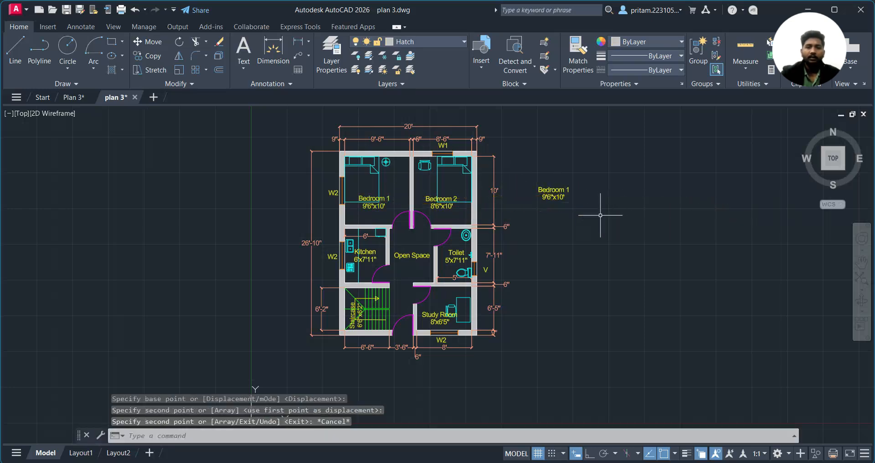
Open the label copy outside the plan for editing, enlarge its text frame considerably and left-align its text
{"action": "scroll", "coordinate": [596, 197], "scroll_direction": "up", "scroll_amount": 4}
{"action": "double_click", "coordinate": [479, 187]}
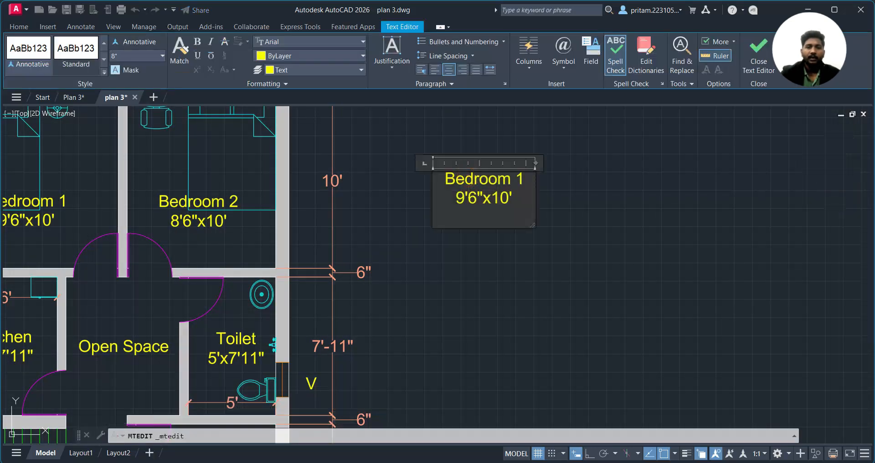
{"action": "left_click_drag", "start_coordinate": [533, 225], "coordinate": [824, 433]}
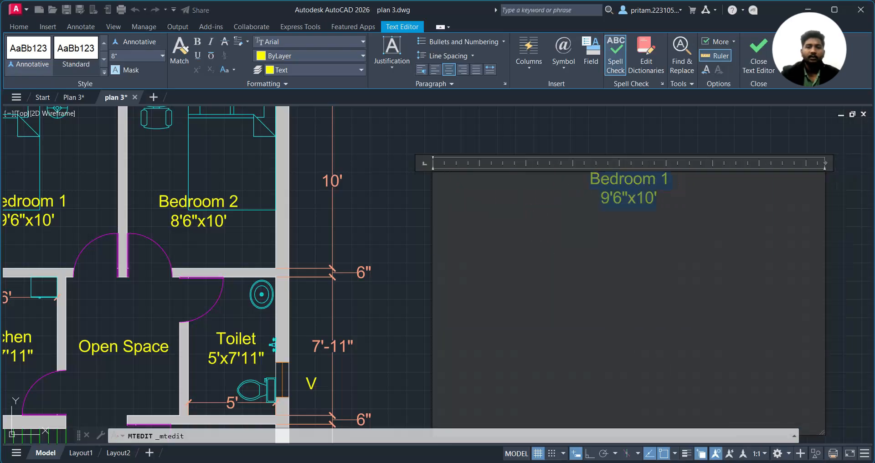
{"action": "left_click", "coordinate": [422, 70]}
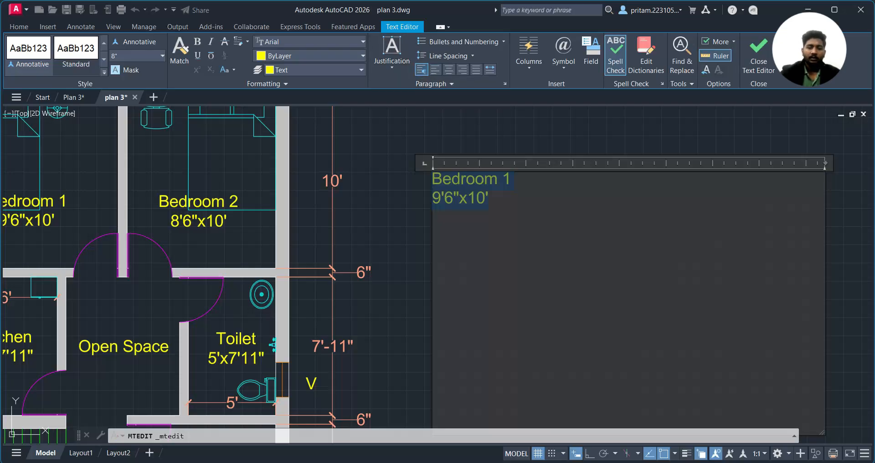
Replace the copied label's text with the heading "Note:" and a second line "Exterior Wall Thickness = 9""
{"action": "key", "text": "Delete"}
{"action": "type", "text": "Note"}
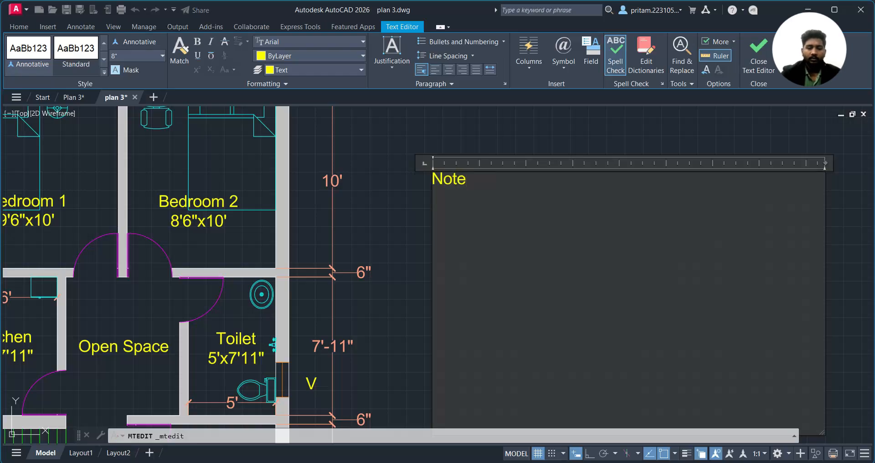
{"action": "type", "text": ":"}
{"action": "key", "text": "Return"}
{"action": "type", "text": "E"}
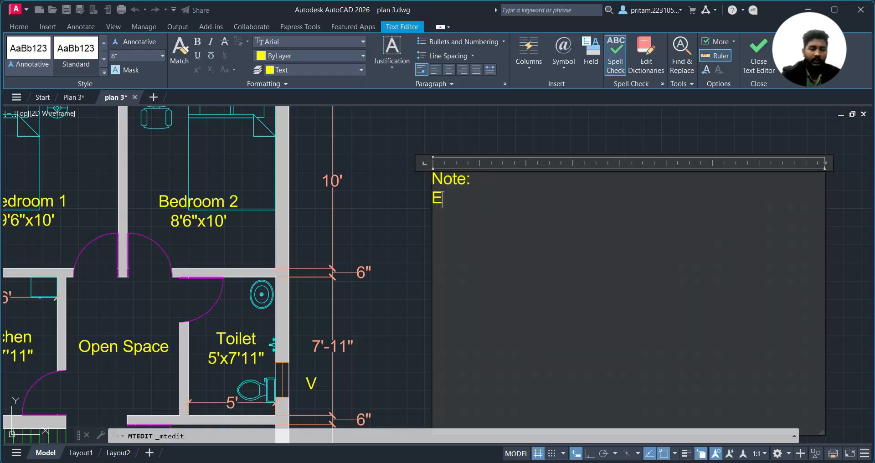
{"action": "type", "text": "xterior E"}
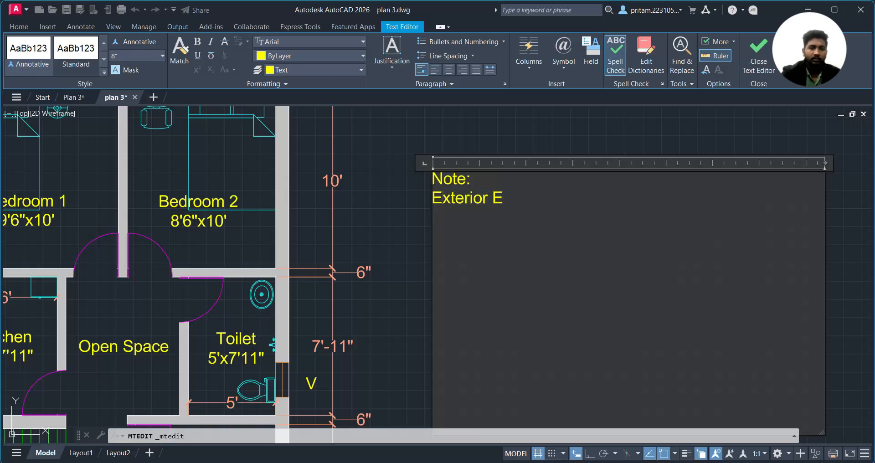
{"action": "key", "text": "BackSpace"}
{"action": "type", "text": "Wall TH"}
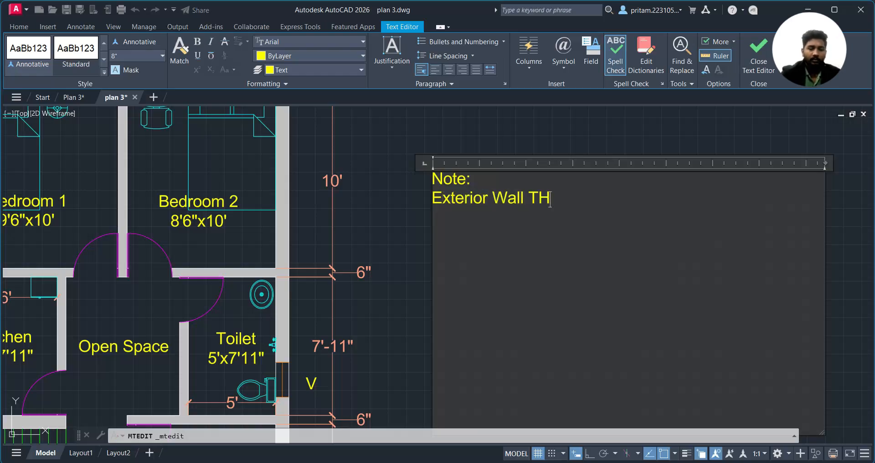
{"action": "key", "text": "BackSpace"}
{"action": "type", "text": "hicknw"}
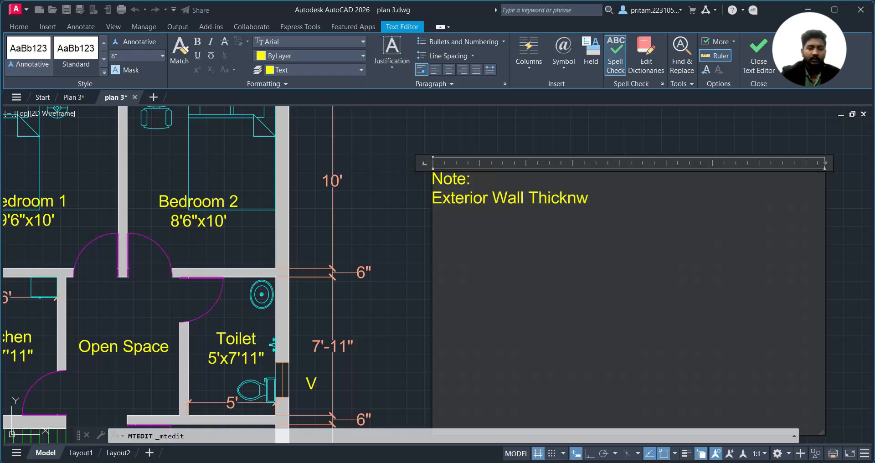
{"action": "key", "text": "BackSpace"}
{"action": "type", "text": "ess"}
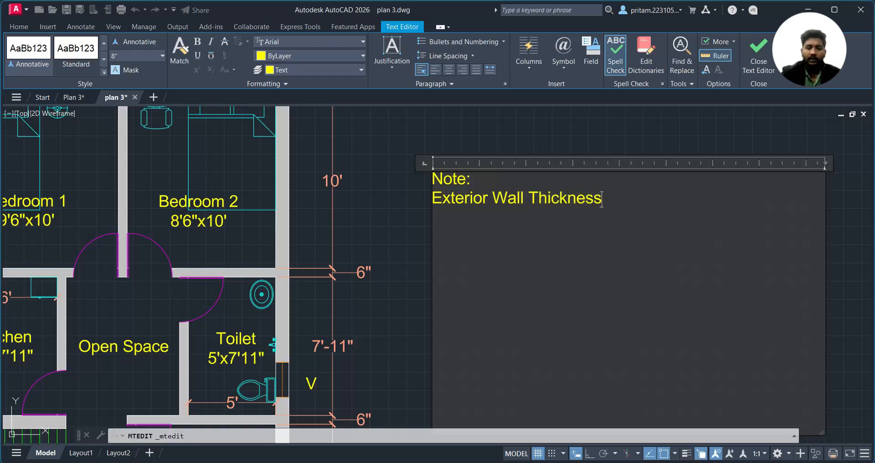
{"action": "type", "text": " = 9\" "}
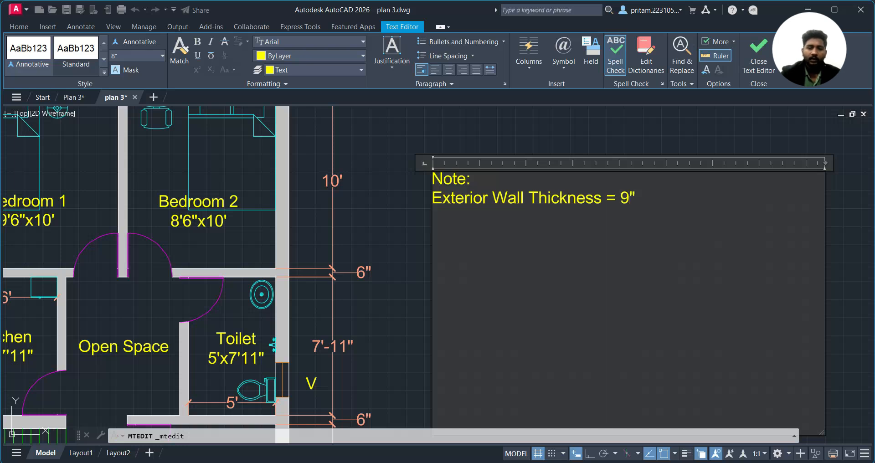
Add the line "Interior Wall Thickness = 6"" beneath the exterior wall line of the note
{"action": "type", "text": "Interu"}
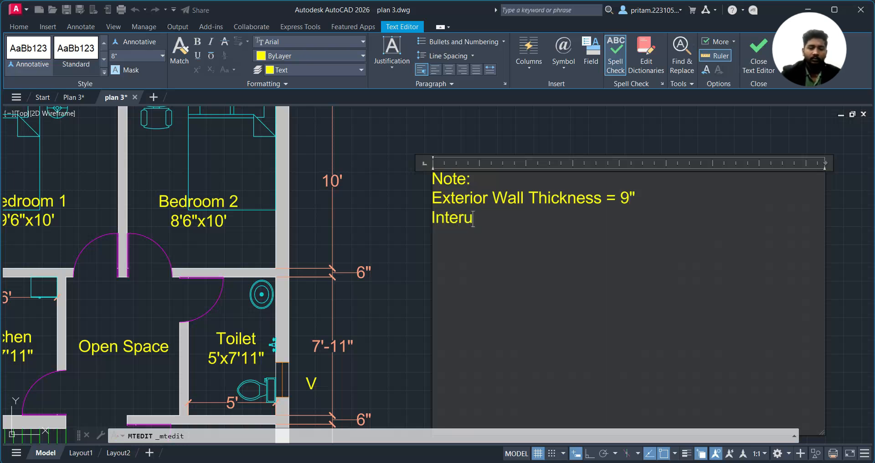
{"action": "key", "text": "BackSpace"}
{"action": "type", "text": "io"}
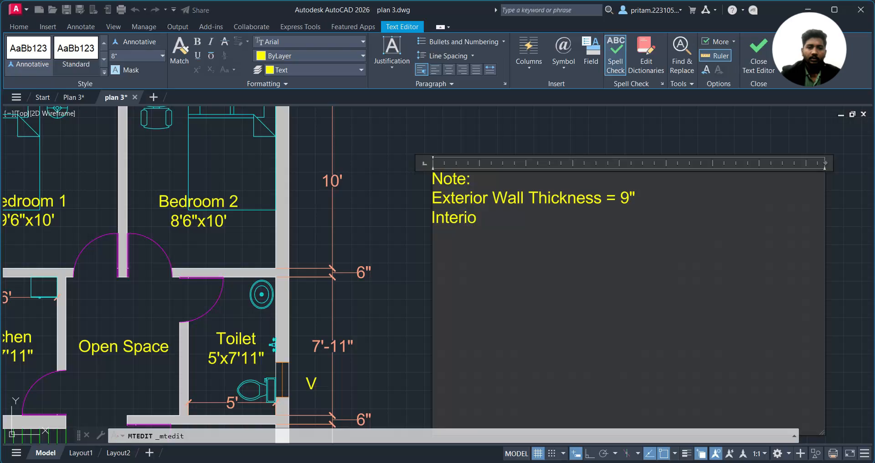
{"action": "type", "text": "r Wal"}
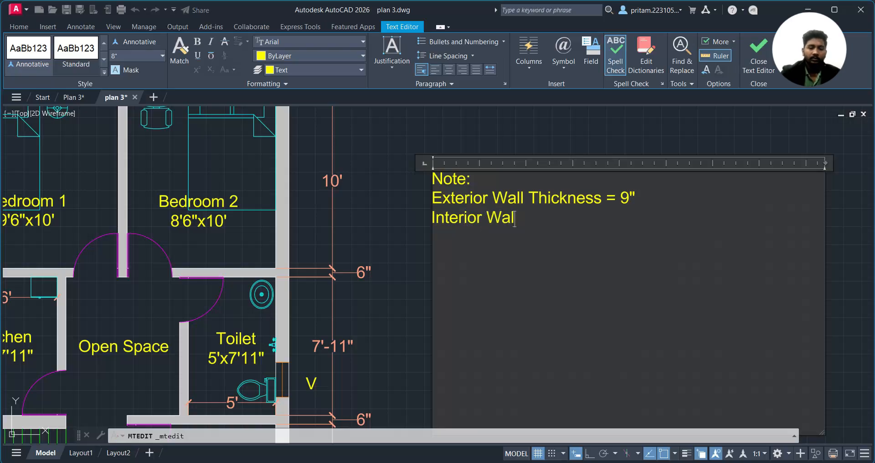
{"action": "type", "text": "l Thickness"}
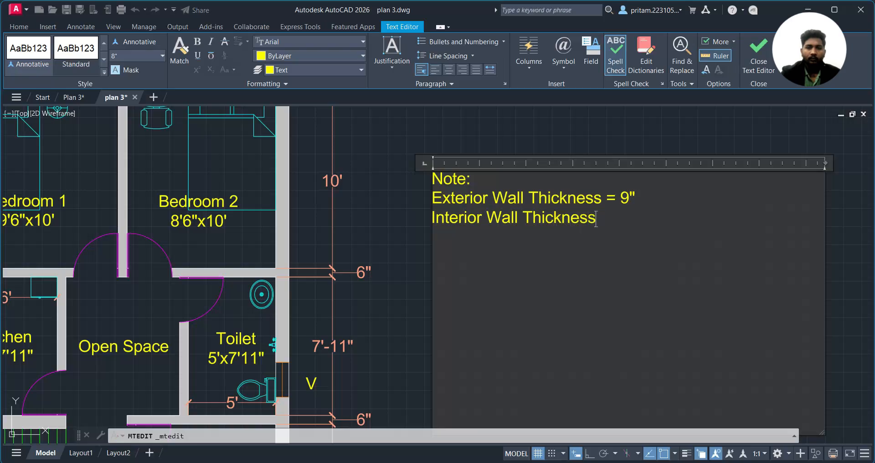
{"action": "type", "text": " ="}
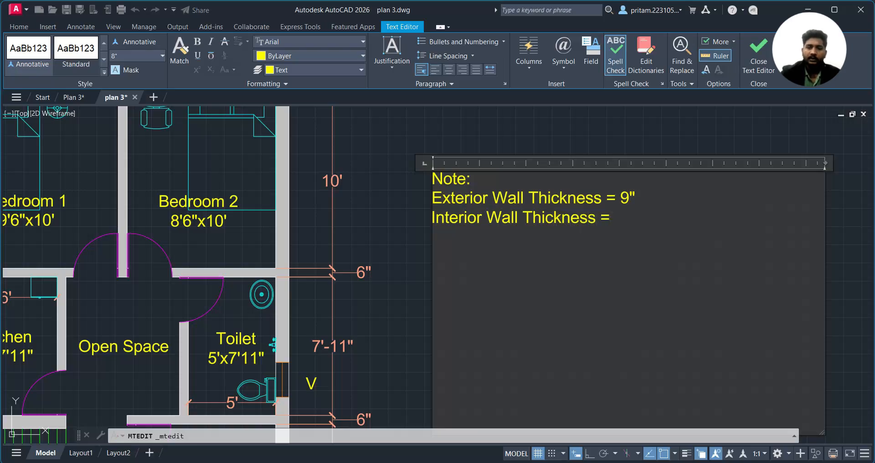
{"action": "type", "text": " 6\""}
Leave a blank line in the note and list the door sizes as "D1 3'" and "D2 2'6""
{"action": "key", "text": "Return"}
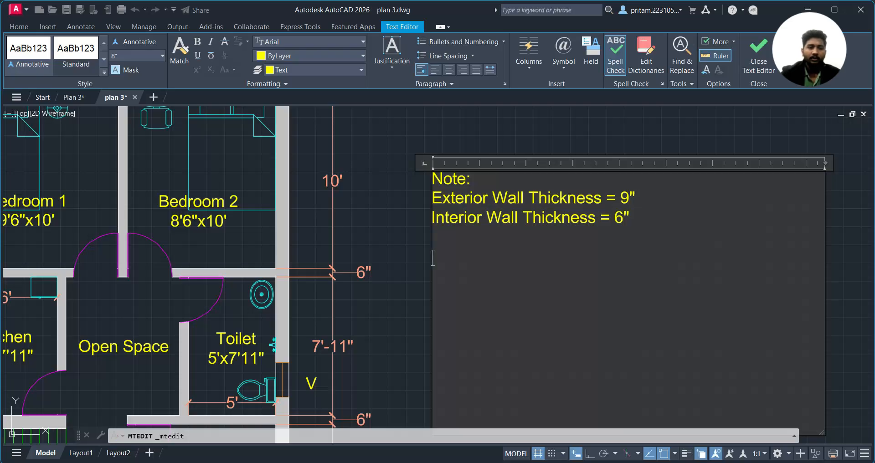
{"action": "key", "text": "Return"}
{"action": "type", "text": "D"}
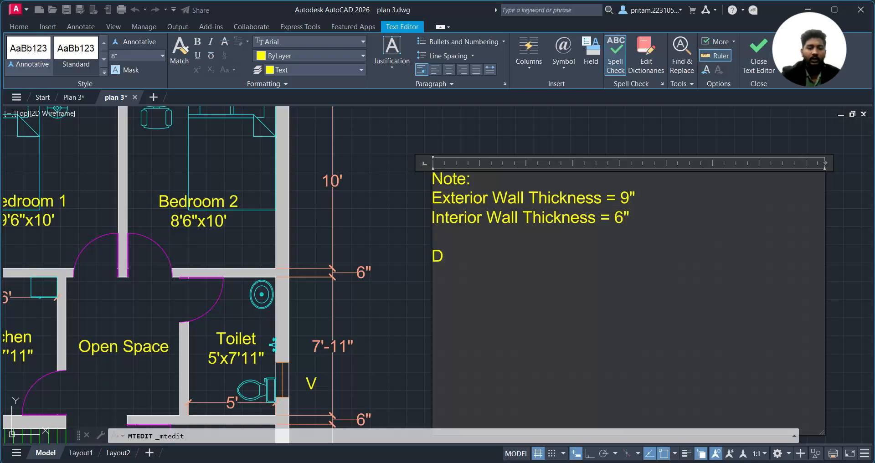
{"action": "type", "text": "1"}
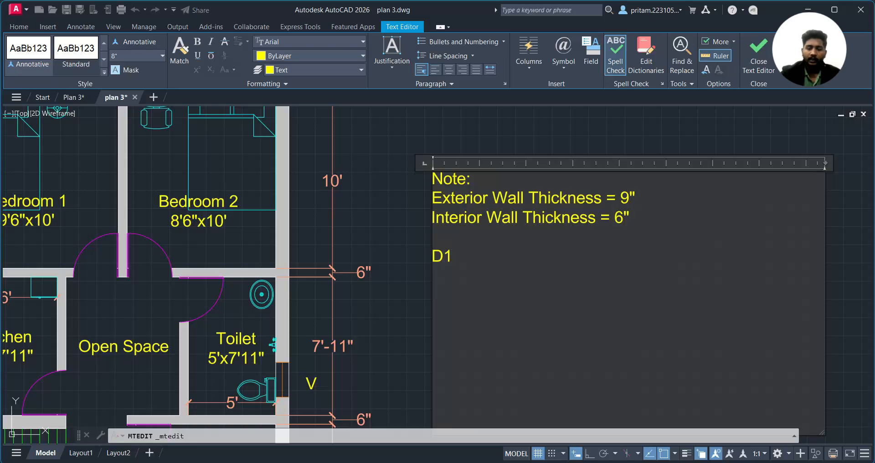
{"action": "key", "text": "Return"}
{"action": "type", "text": "D2"}
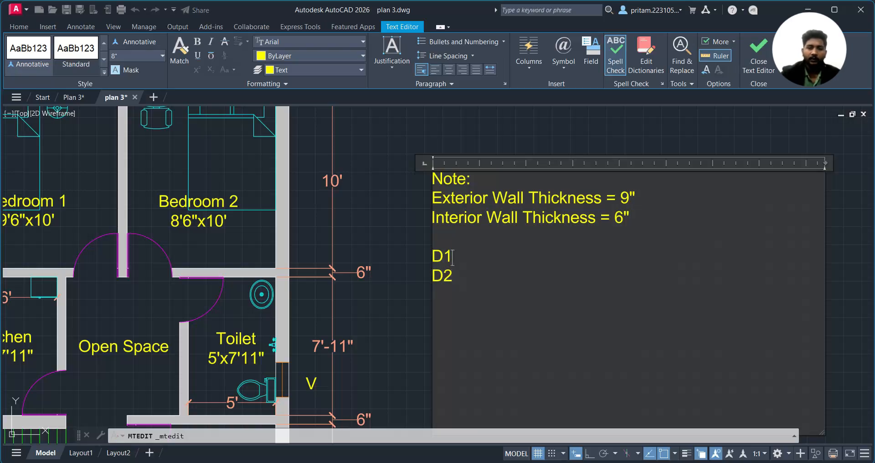
{"action": "type", "text": " 3' 2'6\""}
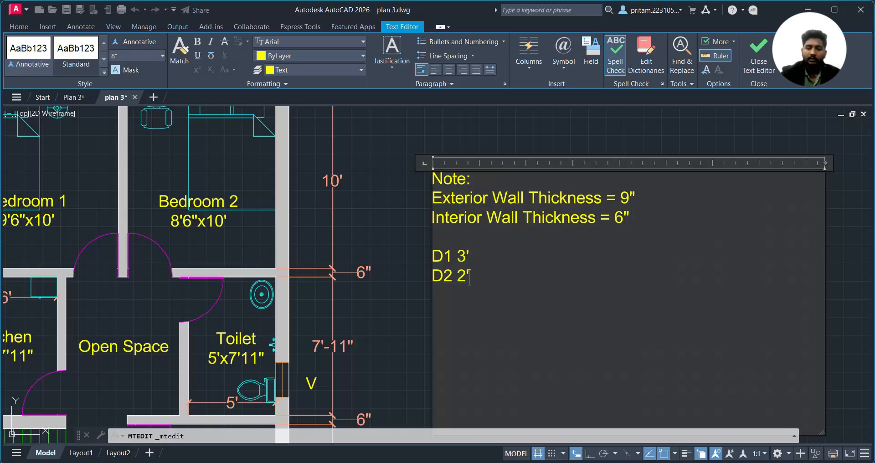
{"action": "key", "text": "Return"}
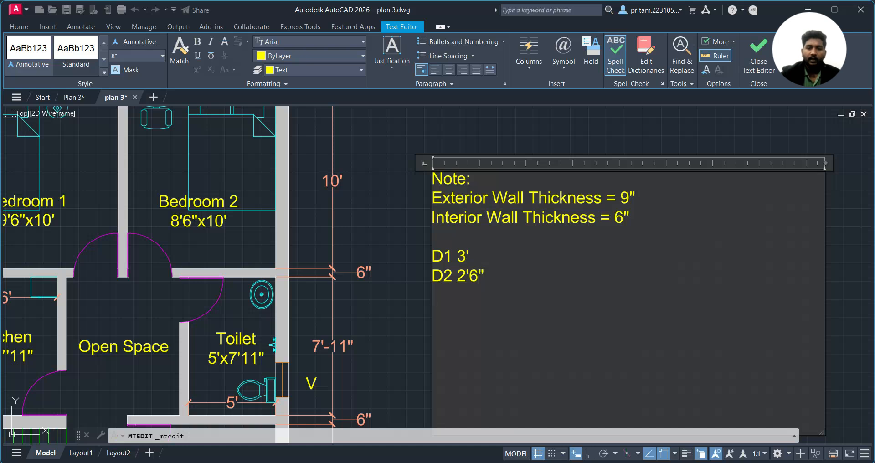
List the window and ventilator sizes below the doors as "W1 = 3'", "W2 = 4'" and "V = 2'"
{"action": "type", "text": "W"}
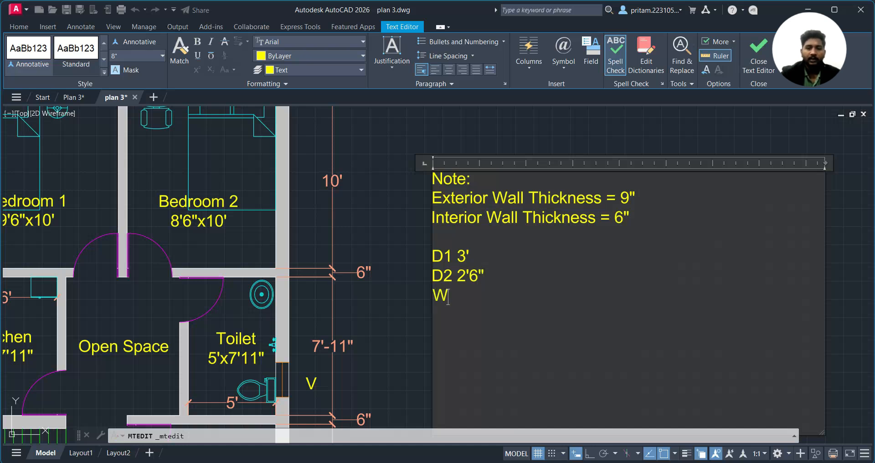
{"action": "type", "text": "1"}
{"action": "key", "text": "Return"}
{"action": "type", "text": "W2"}
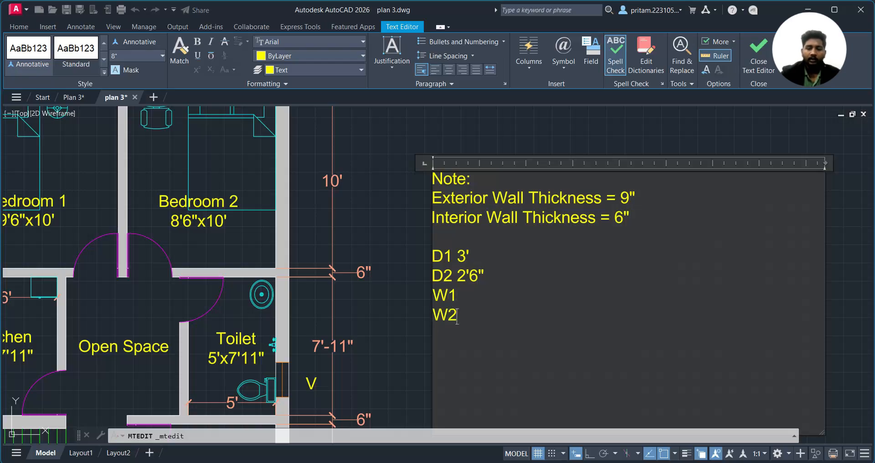
{"action": "key", "text": "Return"}
{"action": "type", "text": "V"}
{"action": "type", "text": " ="}
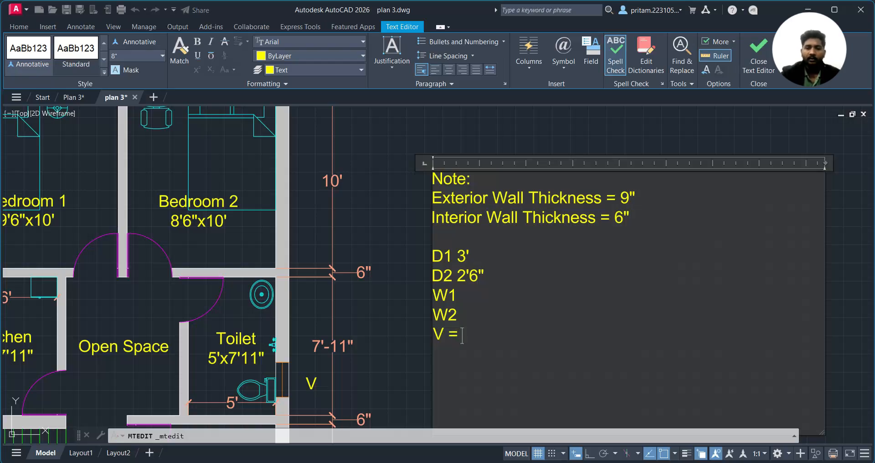
{"action": "type", "text": " 2'"}
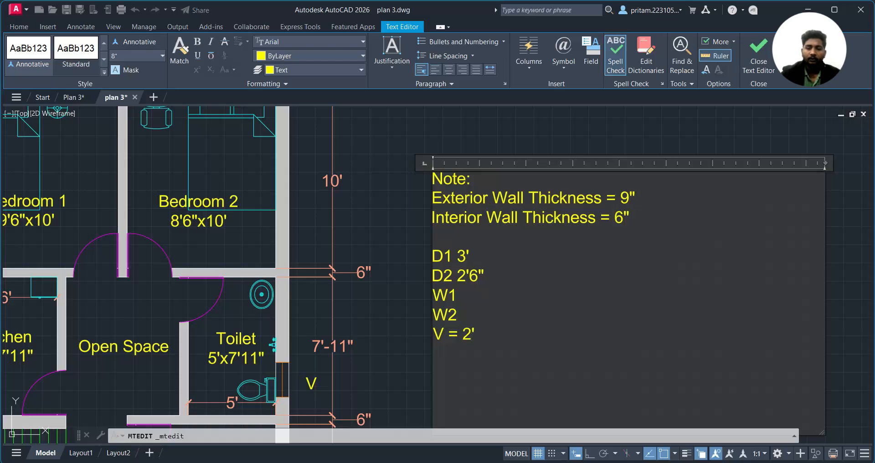
{"action": "type", "text": " = 4'"}
{"action": "left_click", "coordinate": [471, 297]}
{"action": "type", "text": "="}
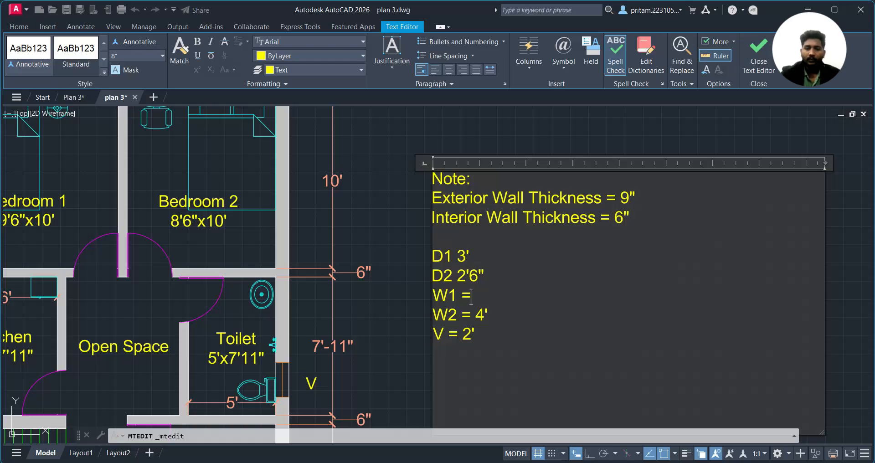
{"action": "type", "text": "3"}
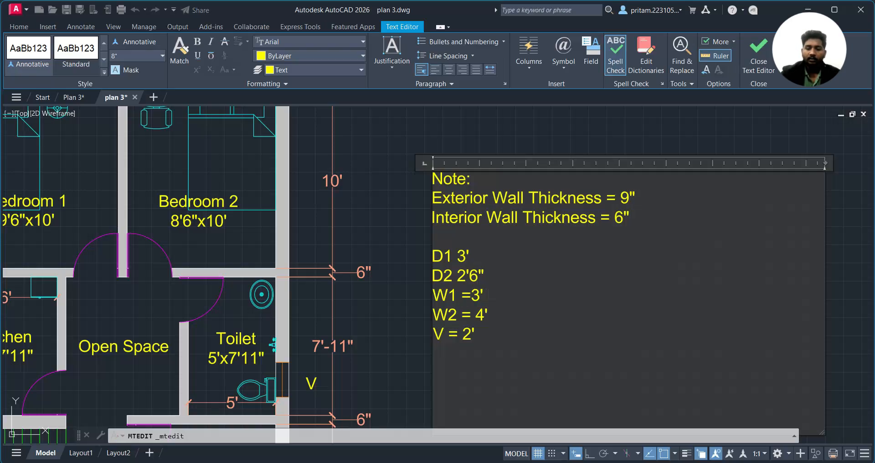
{"action": "left_click", "coordinate": [470, 296]}
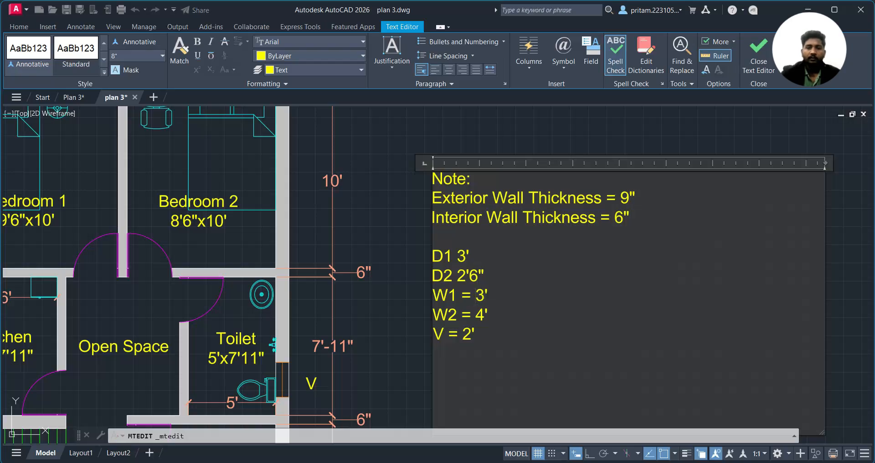
Insert equals signs in the door lines so they read "D1 = 3'" and "D2 = 2'6"", and finish editing the note
{"action": "left_click", "coordinate": [455, 277]}
{"action": "type", "text": "="}
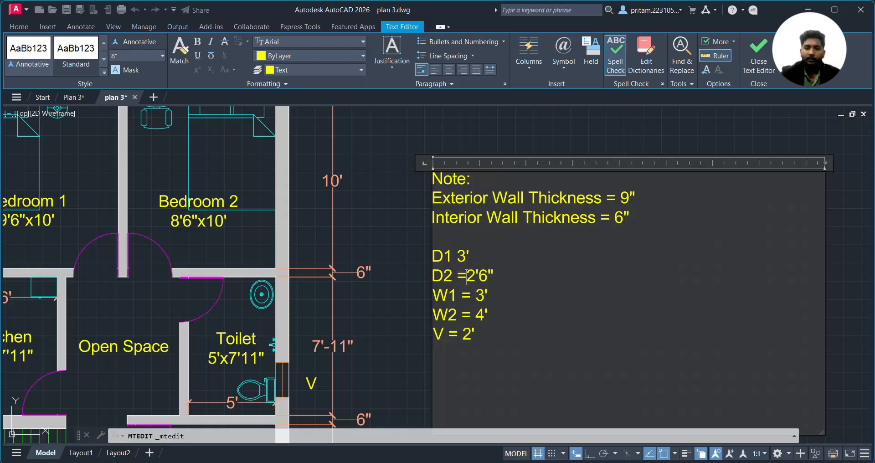
{"action": "left_click", "coordinate": [457, 257]}
{"action": "type", "text": "="}
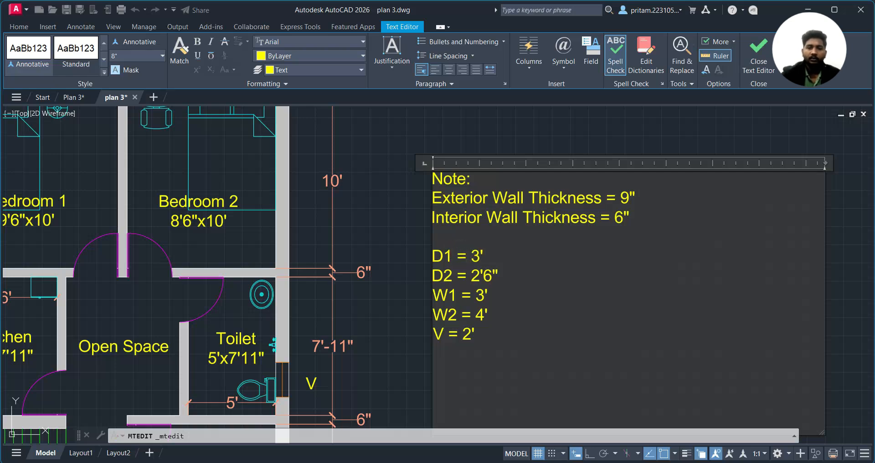
{"action": "left_click", "coordinate": [408, 158]}
Copy the Bedroom 1 label to the empty area above the plan's overall 20' dimension
{"action": "scroll", "coordinate": [501, 212], "scroll_direction": "down", "scroll_amount": 4}
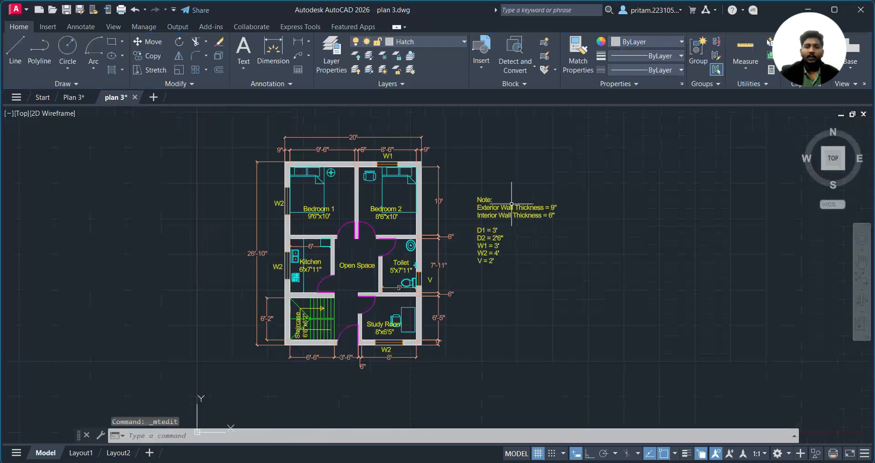
{"action": "middle_click_drag", "start_coordinate": [479, 200], "coordinate": [469, 240]}
{"action": "middle_click_drag", "start_coordinate": [367, 163], "coordinate": [414, 244]}
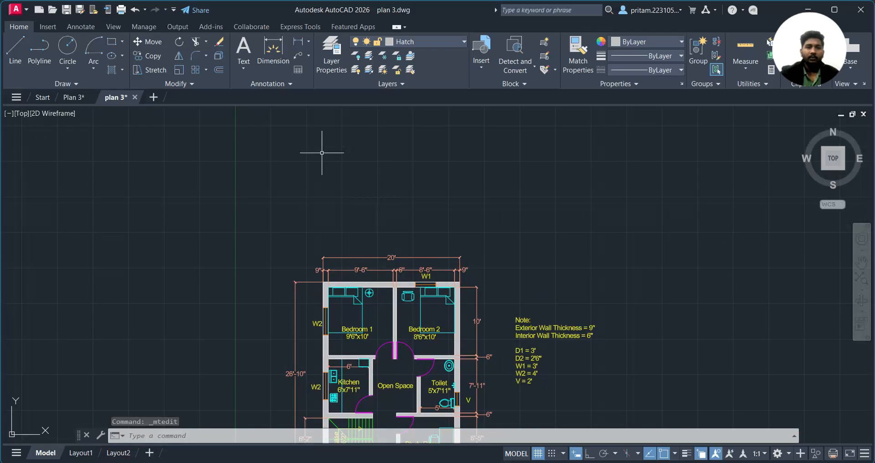
{"action": "left_click", "coordinate": [365, 333]}
{"action": "type", "text": "co"}
{"action": "key", "text": "Return"}
{"action": "left_click", "coordinate": [377, 338]}
{"action": "left_click", "coordinate": [395, 237]}
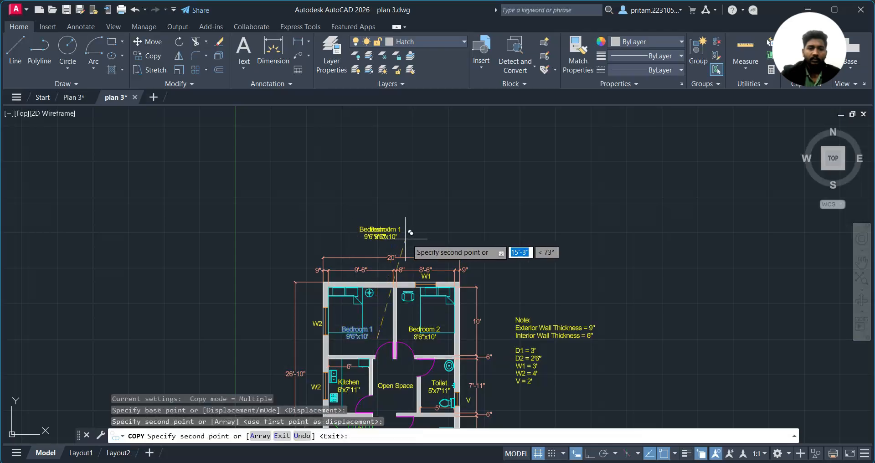
{"action": "key", "text": "Escape"}
Replace the copied label's text above the plan with "Floor Plan 3 20'x27'" and widen its text box to fit one line
{"action": "scroll", "coordinate": [387, 232], "scroll_direction": "up", "scroll_amount": 4}
{"action": "double_click", "coordinate": [380, 236]}
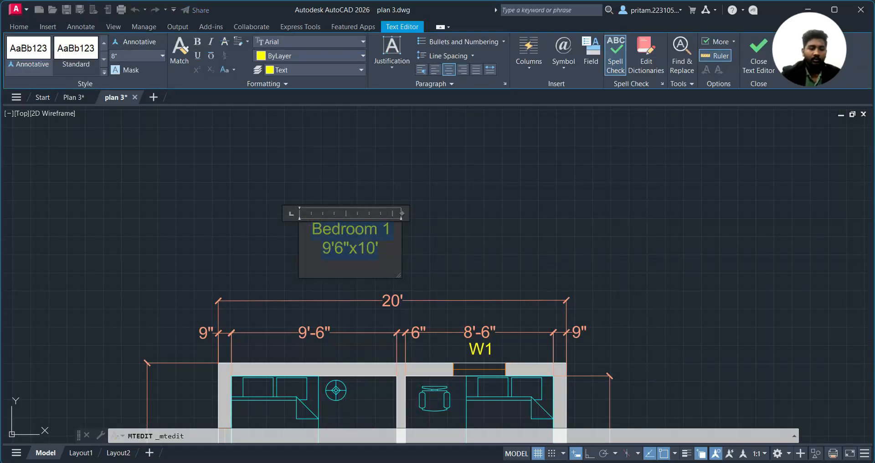
{"action": "type", "text": "Floo"}
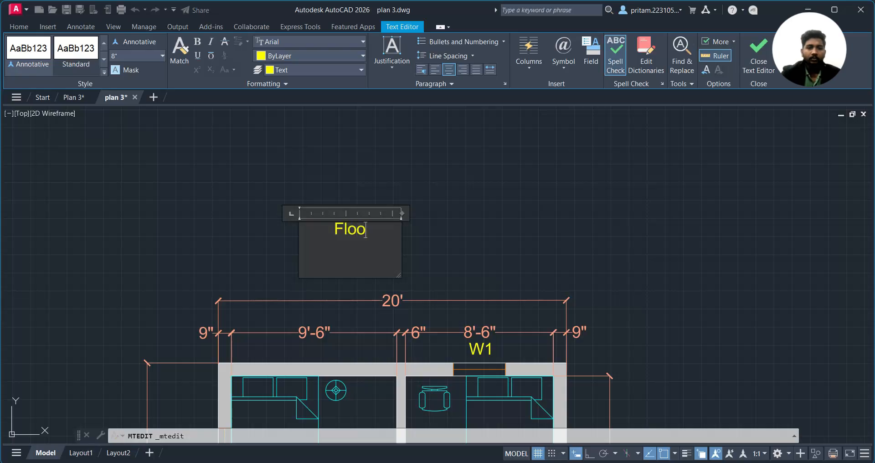
{"action": "type", "text": "r Plan 3"}
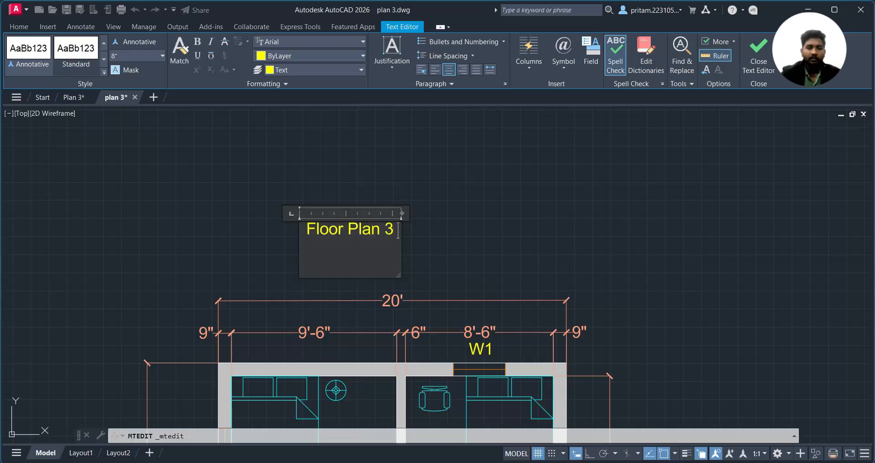
{"action": "left_click_drag", "start_coordinate": [398, 275], "coordinate": [532, 258]}
{"action": "type", "text": "20'"}
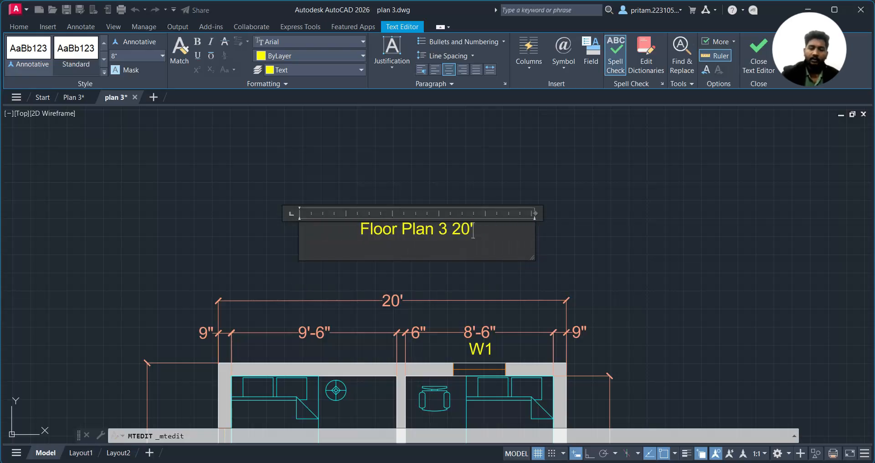
{"action": "type", "text": "x"}
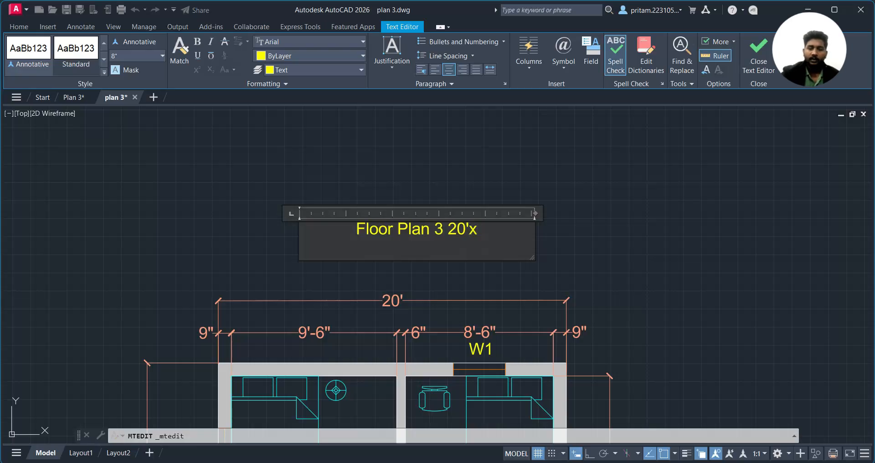
{"action": "type", "text": "27'"}
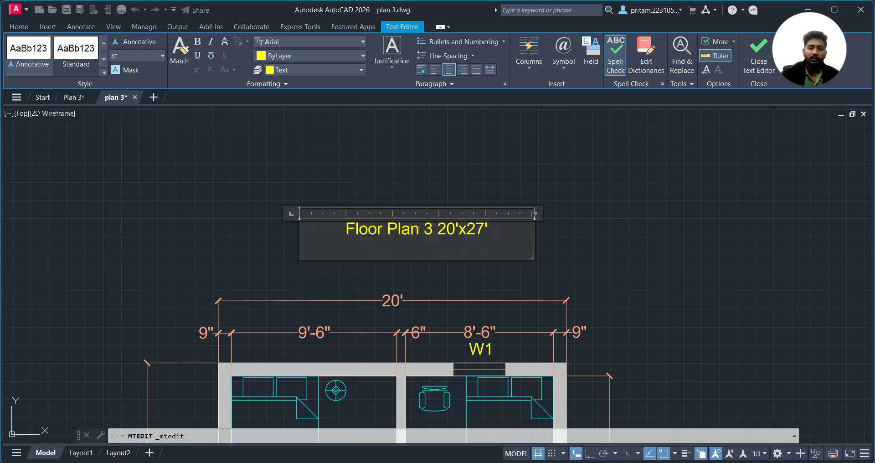
Put a hyphen before the 3 so the title reads "Floor Plan-3 20'x27'", and finish editing it
{"action": "left_click", "coordinate": [422, 234]}
{"action": "key", "text": "BackSpace"}
{"action": "type", "text": "-"}
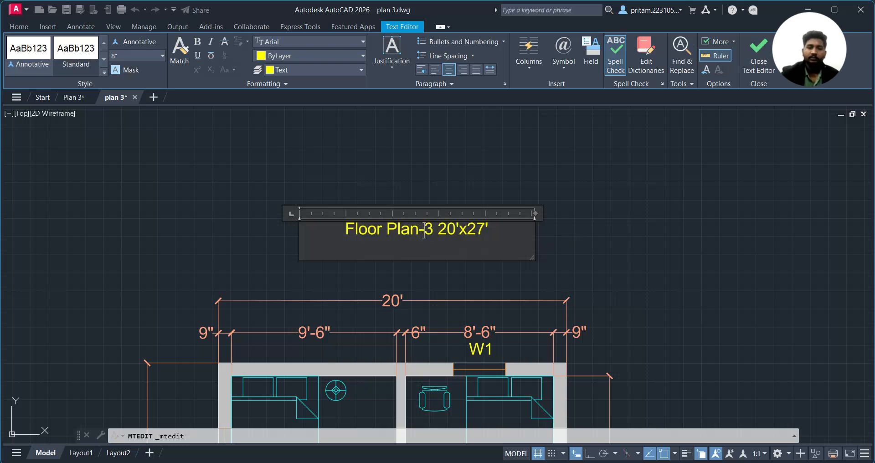
{"action": "left_click", "coordinate": [426, 203]}
{"action": "scroll", "coordinate": [426, 207], "scroll_direction": "down", "scroll_amount": 5}
{"action": "scroll", "coordinate": [426, 207], "scroll_direction": "up", "scroll_amount": 4}
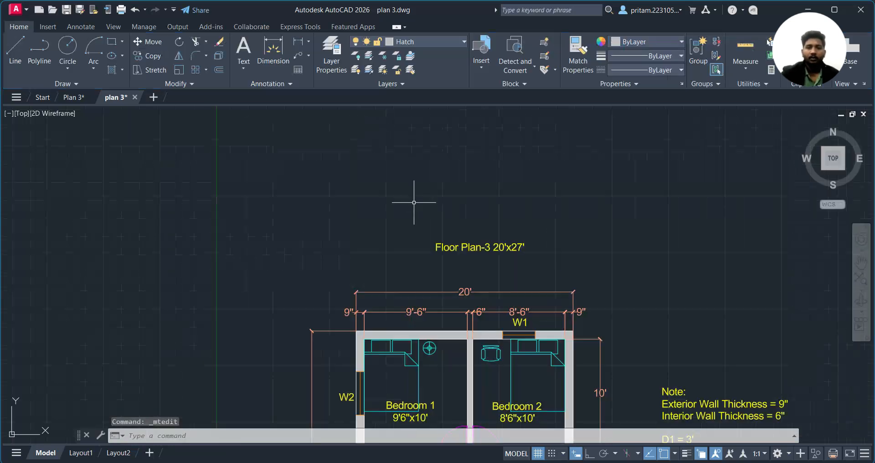
Make the whole floor plan title bold and set its text height to 10"
{"action": "left_click", "coordinate": [469, 236]}
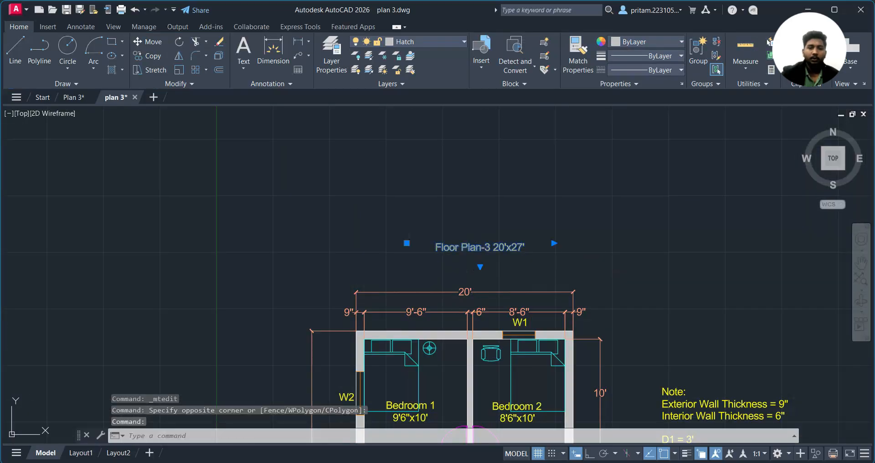
{"action": "double_click", "coordinate": [469, 247]}
{"action": "left_click_drag", "start_coordinate": [524, 248], "coordinate": [435, 248]}
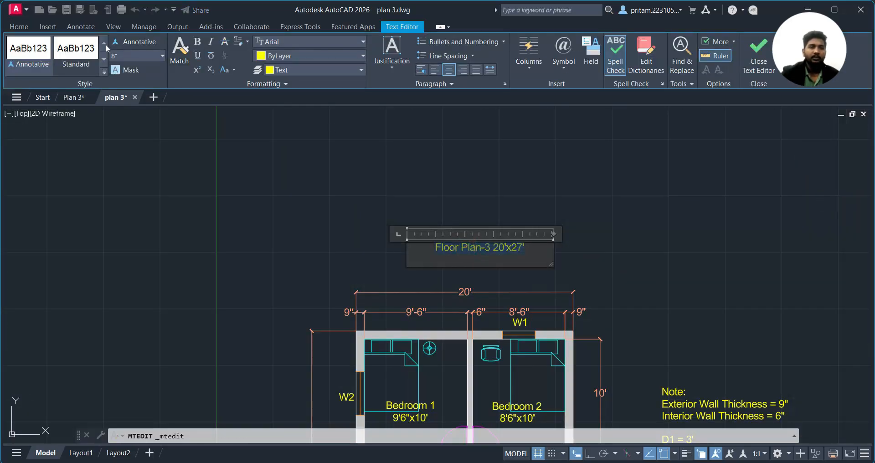
{"action": "left_click", "coordinate": [198, 43]}
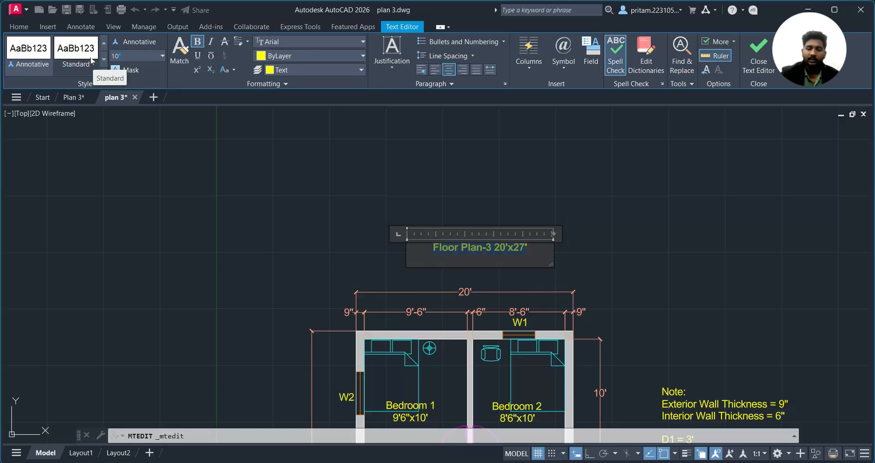
{"action": "key", "text": "Return"}
{"action": "left_click", "coordinate": [345, 209]}
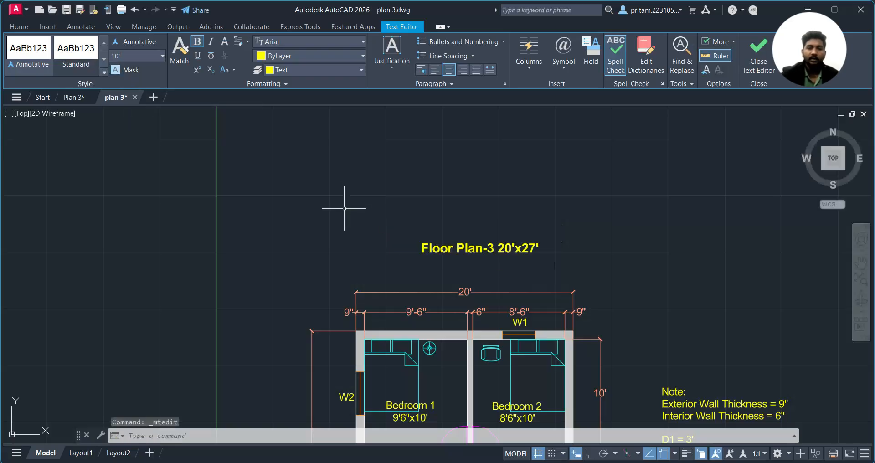
Shift the title slightly left above the overall 20' dimension and save the drawing
{"action": "left_click", "coordinate": [495, 253]}
{"action": "left_click", "coordinate": [406, 245]}
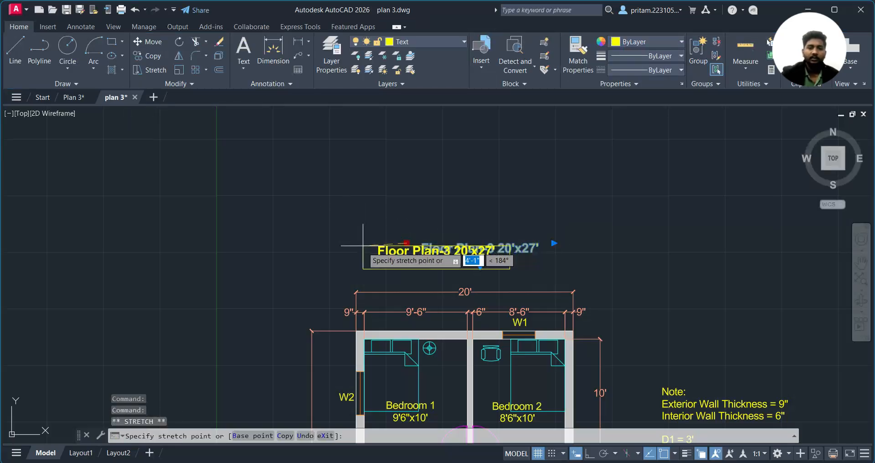
{"action": "scroll", "coordinate": [455, 280], "scroll_direction": "down", "scroll_amount": 4}
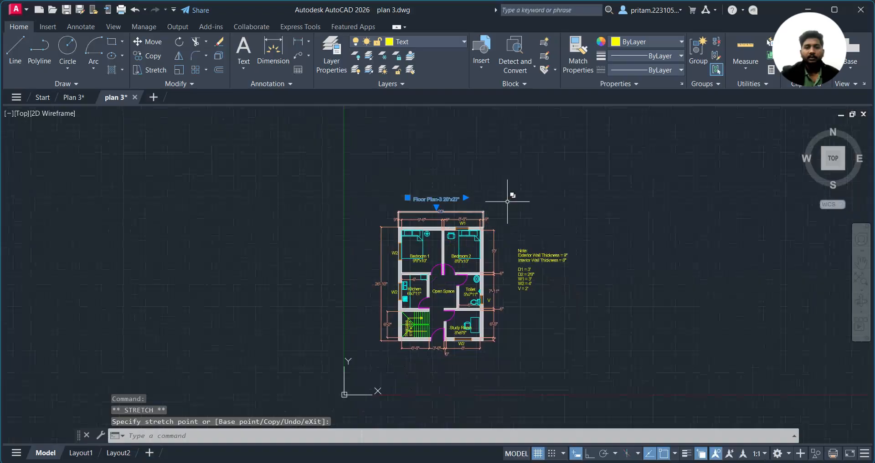
{"action": "key", "text": "Escape"}
{"action": "scroll", "coordinate": [515, 218], "scroll_direction": "up", "scroll_amount": 4}
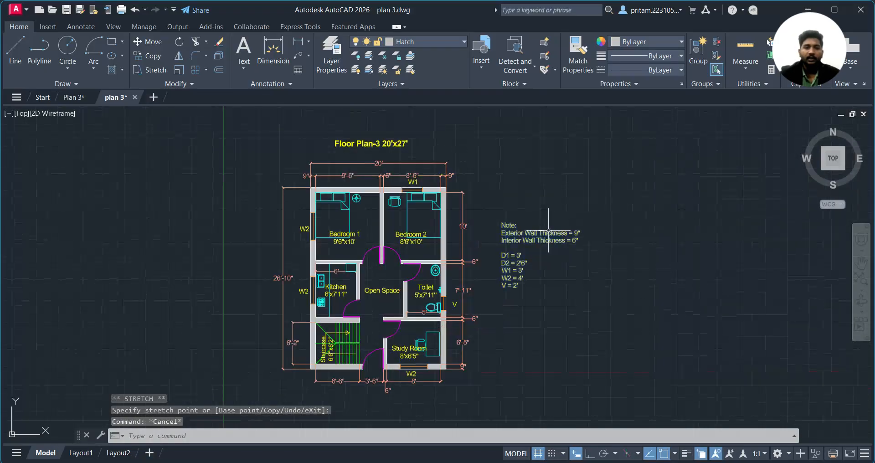
{"action": "key", "text": "ctrl+s"}
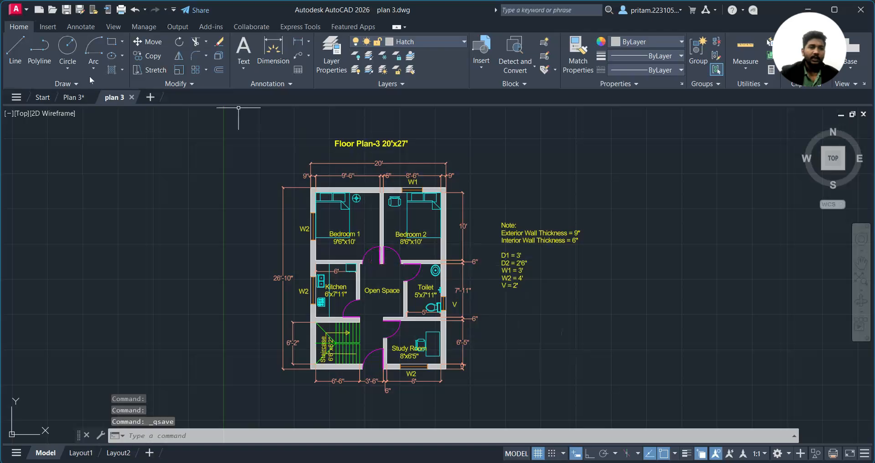
Compare the finished plan with the title, labels and notes in the other open drawing, Plan 3
{"action": "left_click", "coordinate": [65, 97]}
{"action": "middle_click_drag", "start_coordinate": [484, 206], "coordinate": [472, 245]}
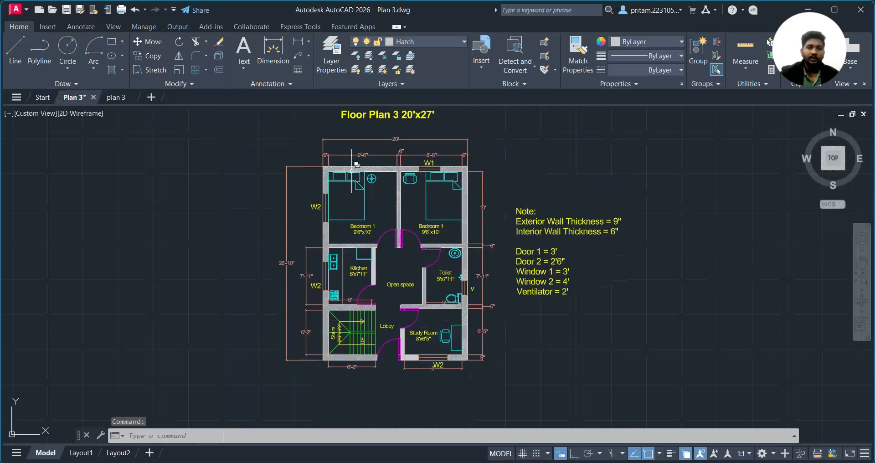
{"action": "middle_click_drag", "start_coordinate": [423, 196], "coordinate": [410, 233]}
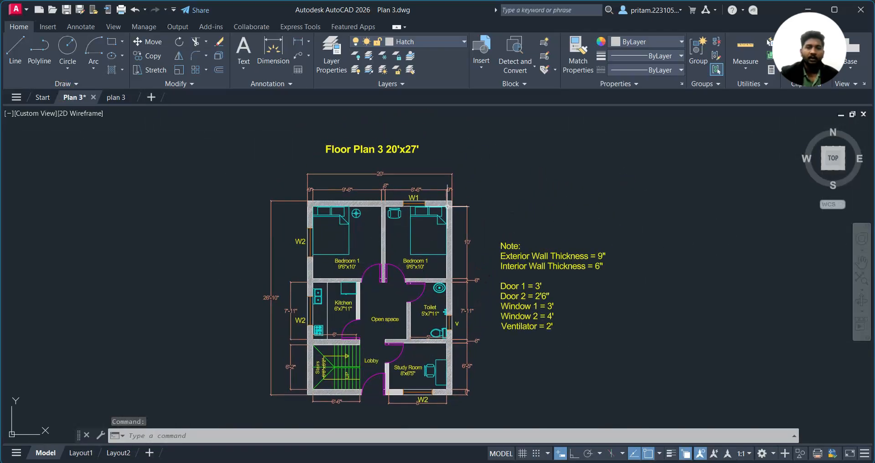
{"action": "left_click", "coordinate": [115, 97]}
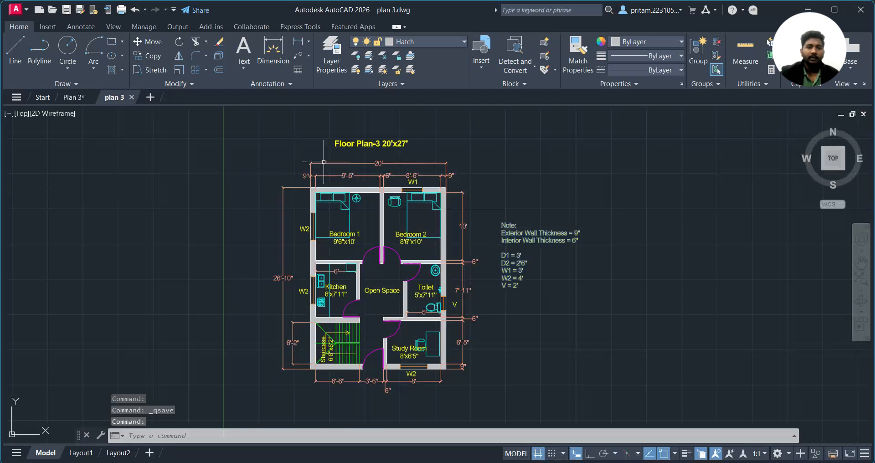
{"action": "left_click", "coordinate": [589, 305]}
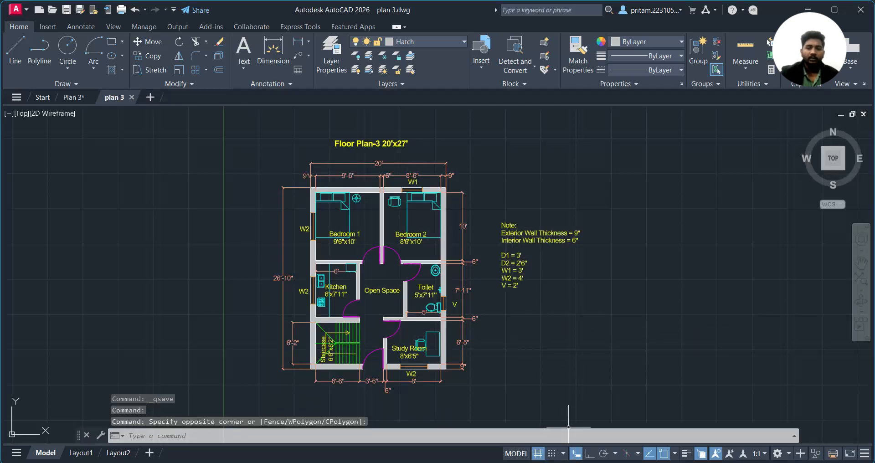
Switch to the Canva guide and read its steps on text and notes, wall hatching and PDF export
{"action": "key", "text": "alt+Tab"}
{"action": "scroll", "coordinate": [423, 296], "scroll_direction": "down", "scroll_amount": 1}
{"action": "scroll", "coordinate": [315, 205], "scroll_direction": "up", "scroll_amount": 1}
{"action": "scroll", "coordinate": [466, 202], "scroll_direction": "down", "scroll_amount": 3}
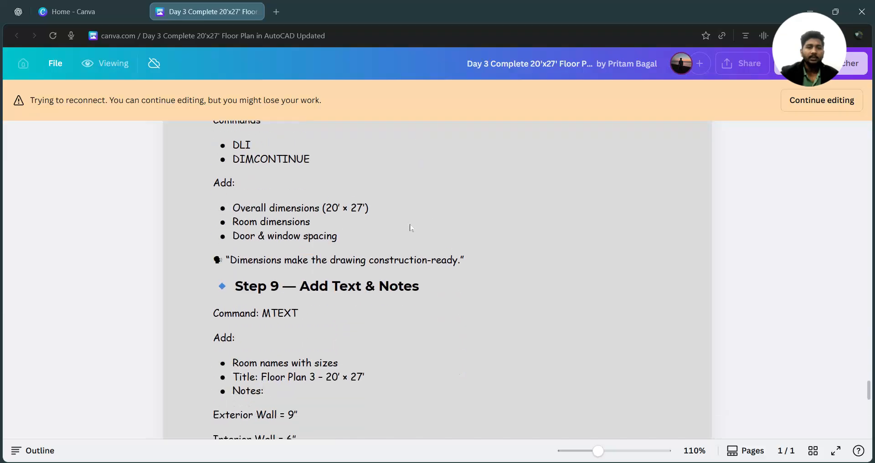
{"action": "scroll", "coordinate": [384, 187], "scroll_direction": "down", "scroll_amount": 5}
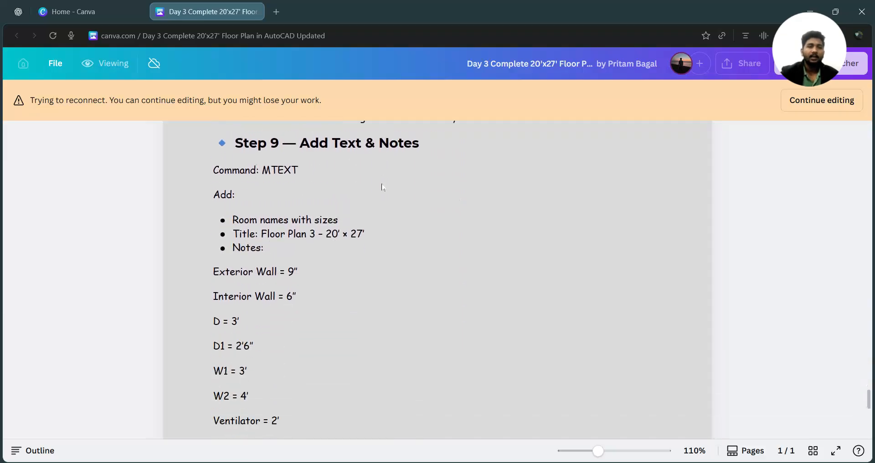
{"action": "scroll", "coordinate": [326, 282], "scroll_direction": "down", "scroll_amount": 2}
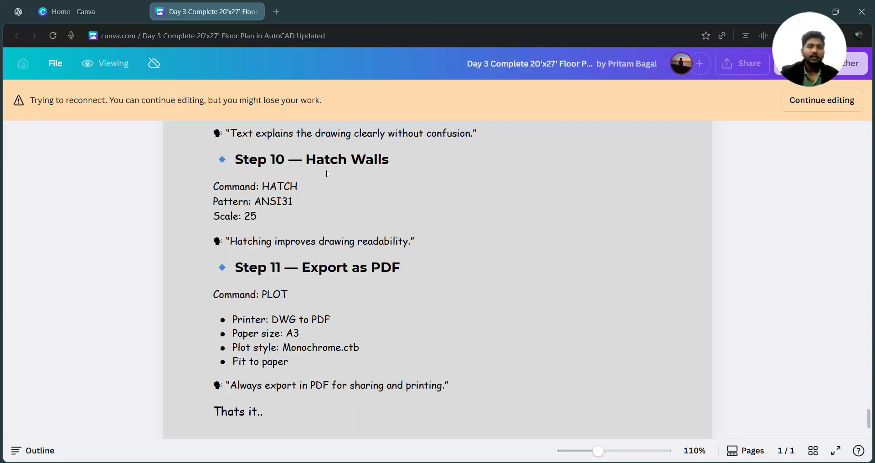
{"action": "left_click_drag", "start_coordinate": [234, 268], "coordinate": [418, 273]}
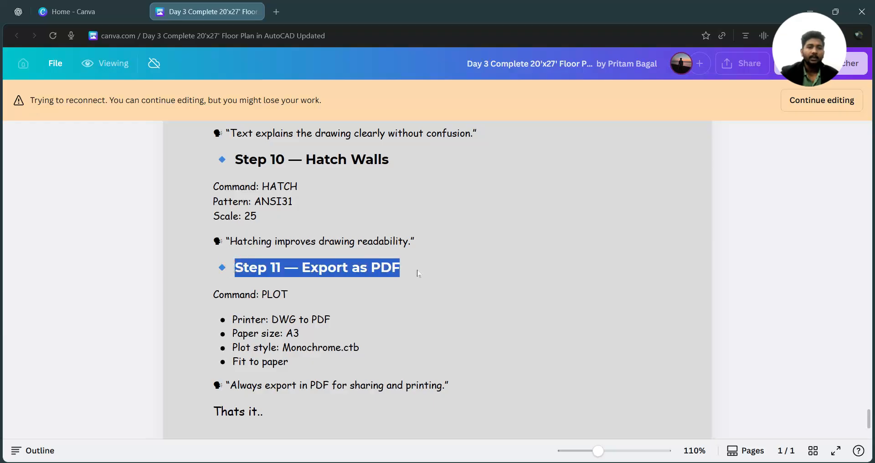
{"action": "left_click", "coordinate": [755, 322]}
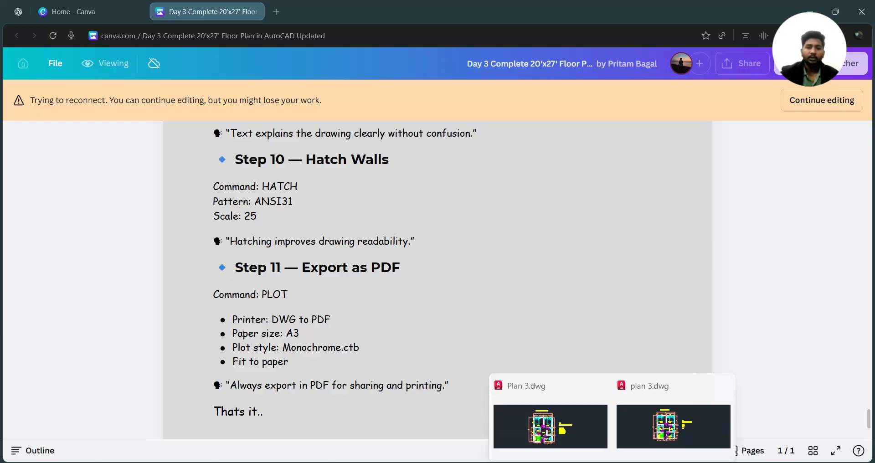
Switch back to the plan 3 drawing in AutoCAD and save it
{"action": "left_click", "coordinate": [638, 433]}
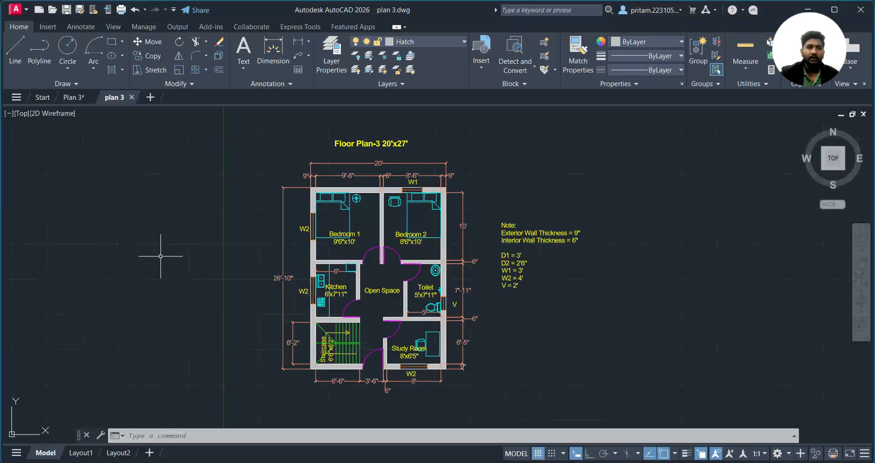
{"action": "key", "text": "ctrl+s"}
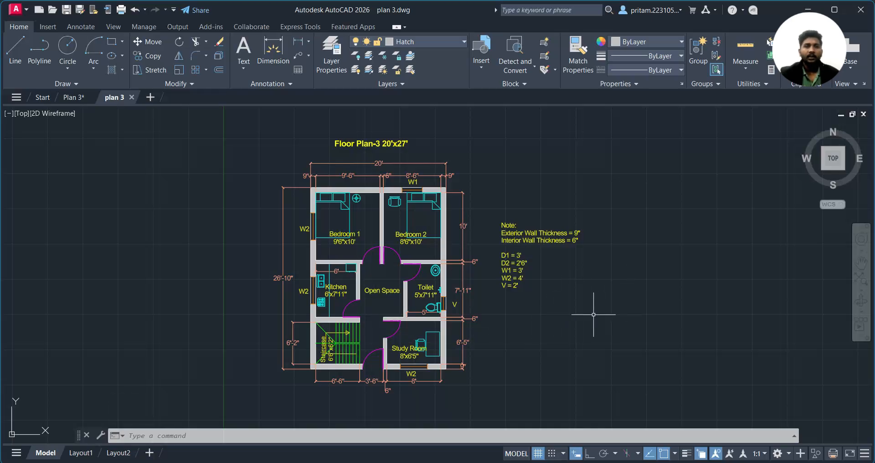
{"action": "type", "text": "PL"}
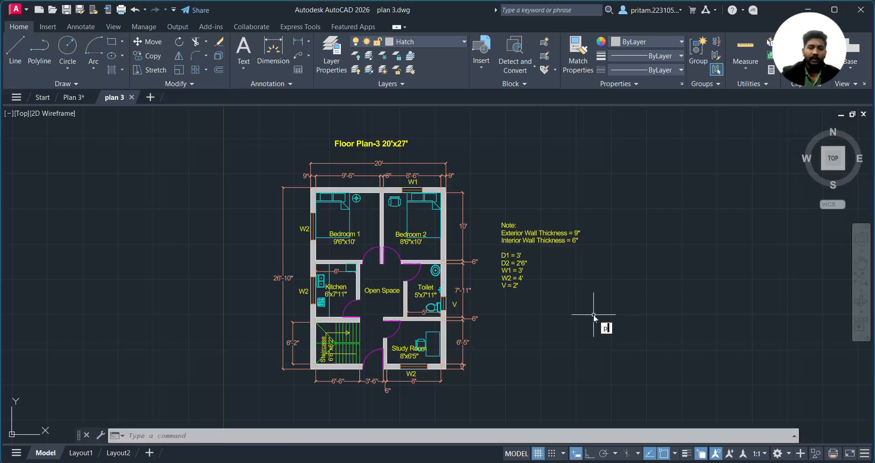
{"action": "type", "text": "ot"}
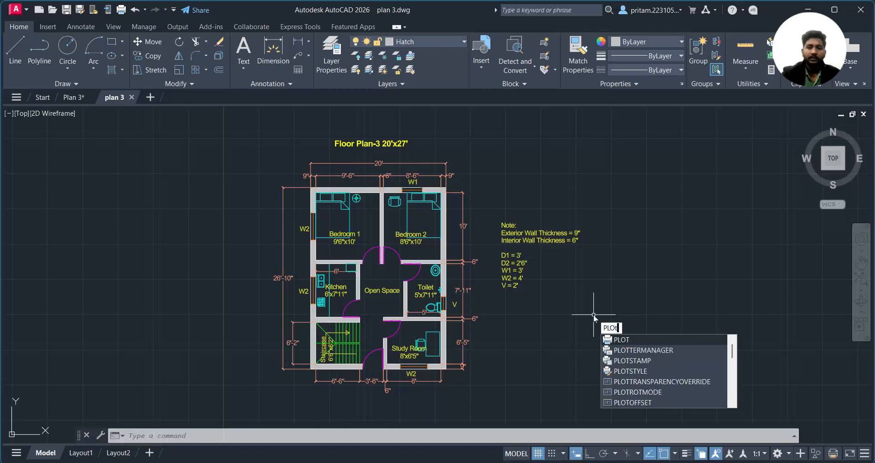
{"action": "key", "text": "Return"}
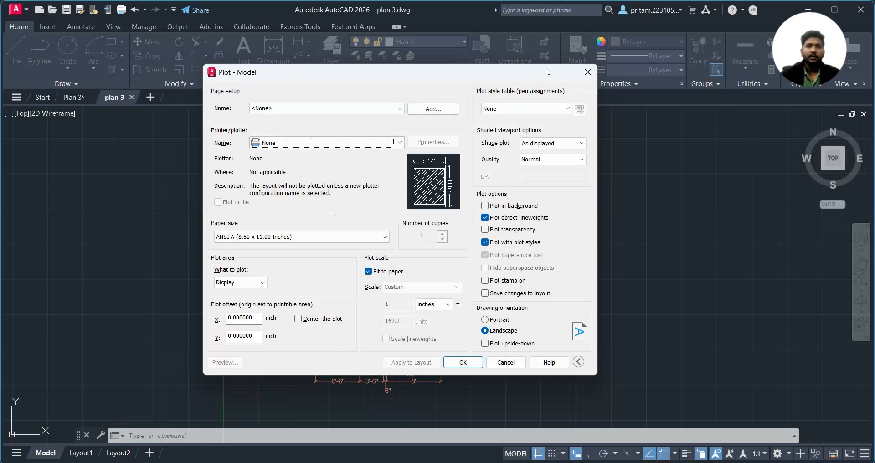
{"action": "left_click", "coordinate": [588, 73]}
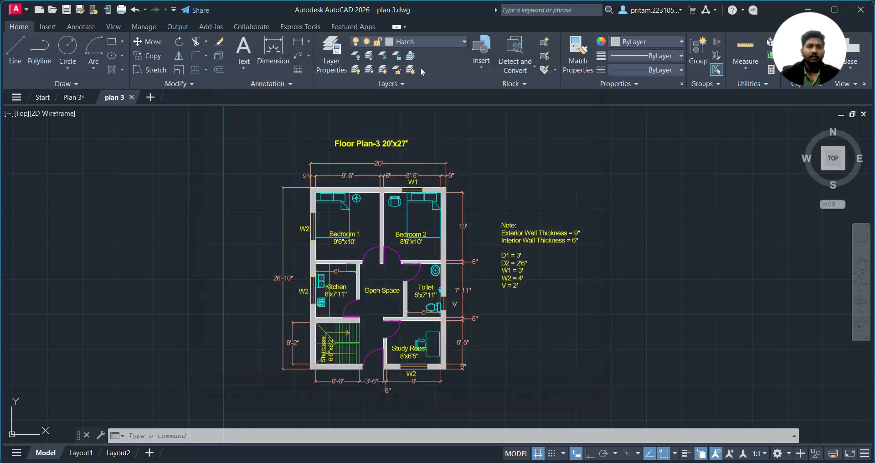
{"action": "left_click", "coordinate": [122, 10]}
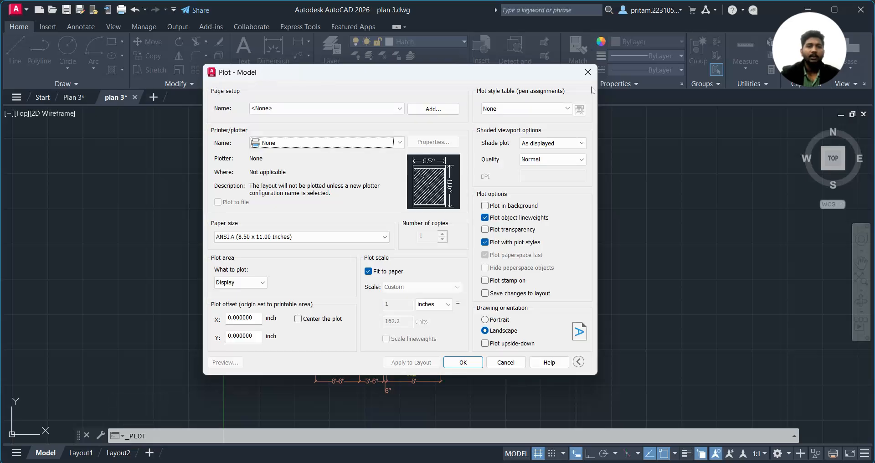
{"action": "left_click", "coordinate": [588, 72]}
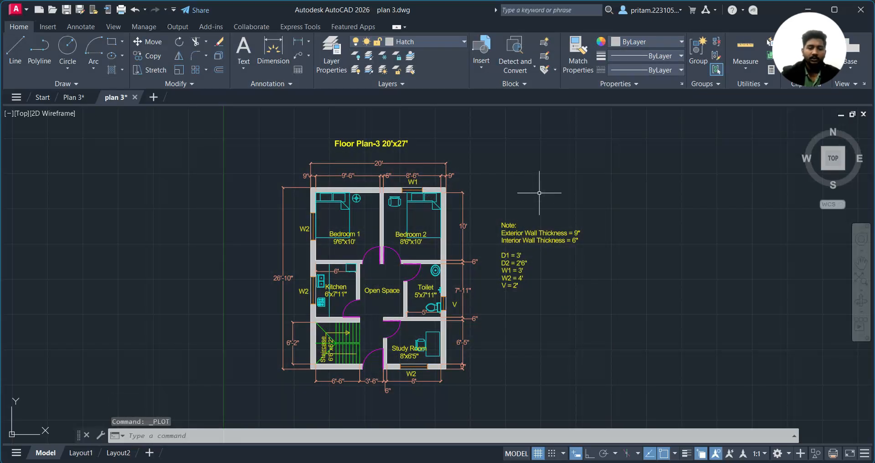
Open the Plot settings for the model and choose the DWG To PDF.pc3 plotter with ISO A3 (297.00 x 420.00 MM) paper
{"action": "type", "text": "print"}
{"action": "key", "text": "Return"}
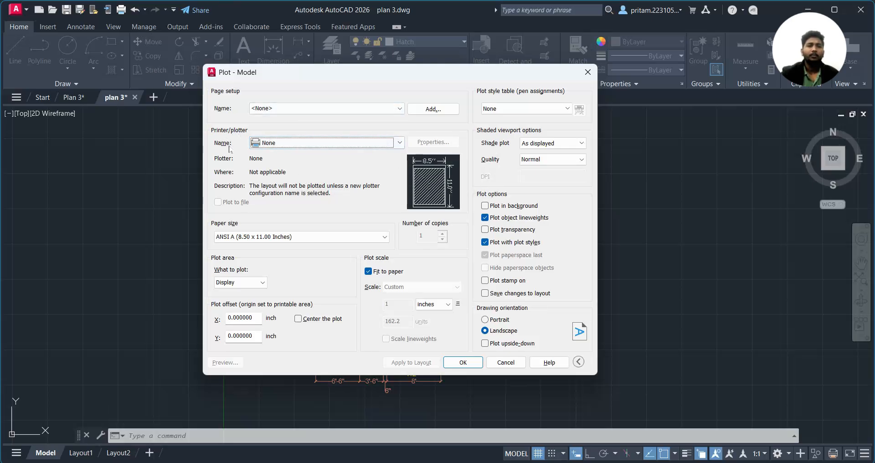
{"action": "left_click", "coordinate": [314, 143]}
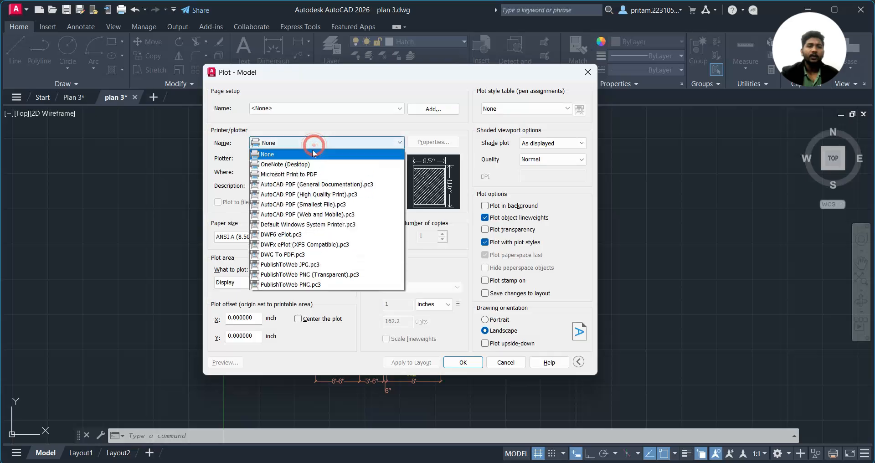
{"action": "left_click", "coordinate": [306, 256]}
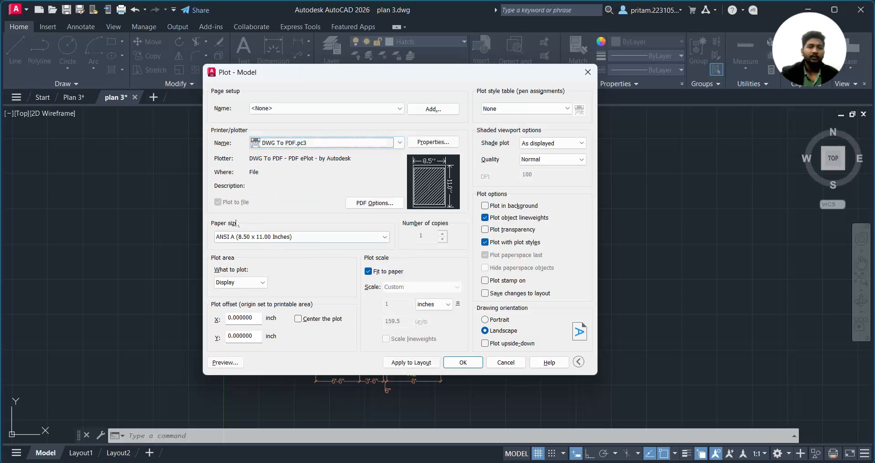
{"action": "left_click", "coordinate": [258, 237]}
{"action": "scroll", "coordinate": [257, 298], "scroll_direction": "down", "scroll_amount": 5}
{"action": "scroll", "coordinate": [258, 305], "scroll_direction": "down", "scroll_amount": 10}
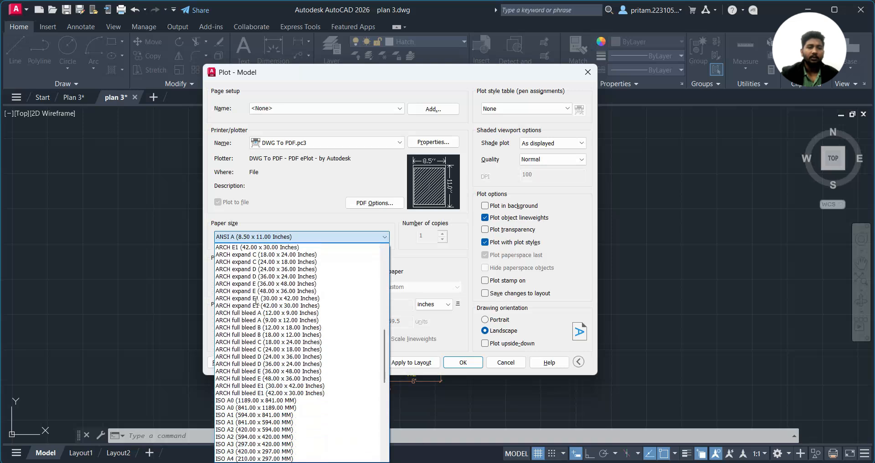
{"action": "scroll", "coordinate": [255, 322], "scroll_direction": "down", "scroll_amount": 2}
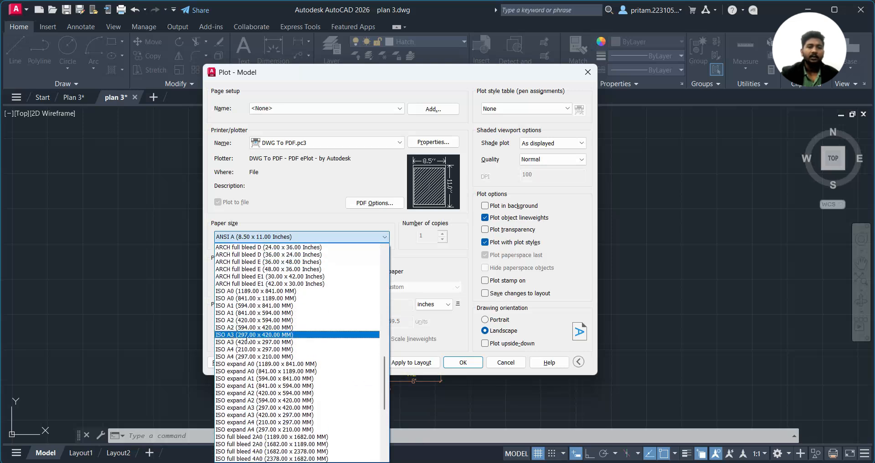
{"action": "left_click", "coordinate": [281, 336]}
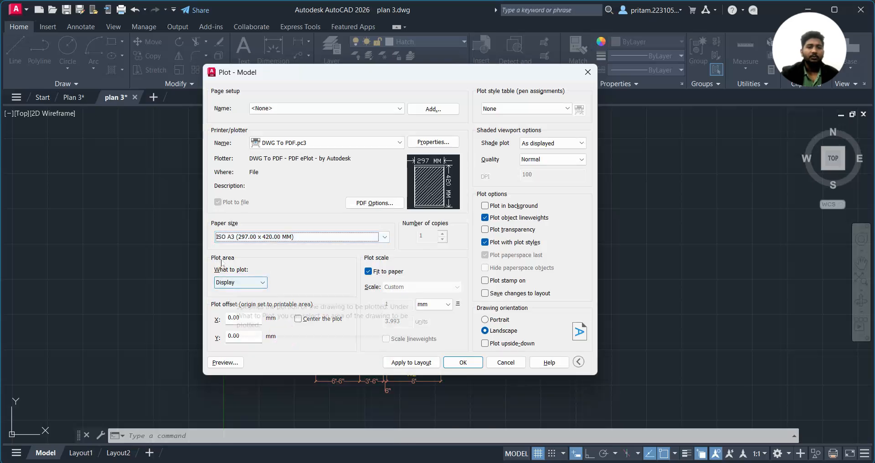
Set the plot area to a window enclosing the whole floor plan, title and notes, and center the plot on the paper
{"action": "left_click", "coordinate": [253, 282]}
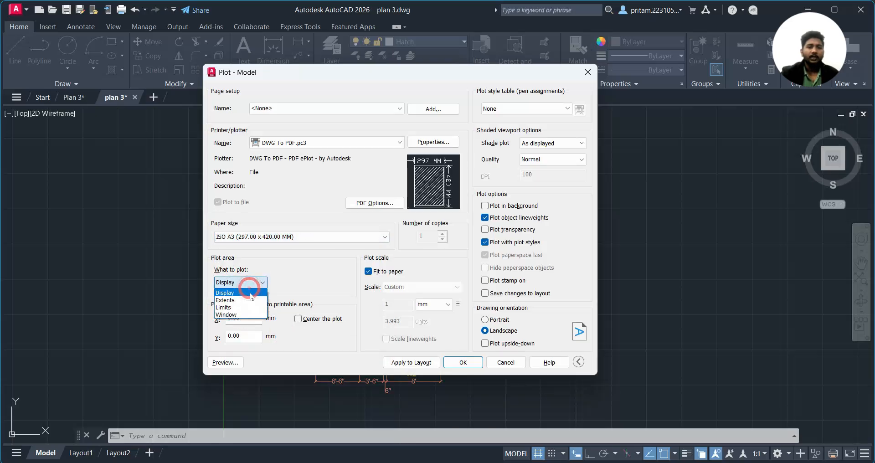
{"action": "left_click", "coordinate": [231, 315]}
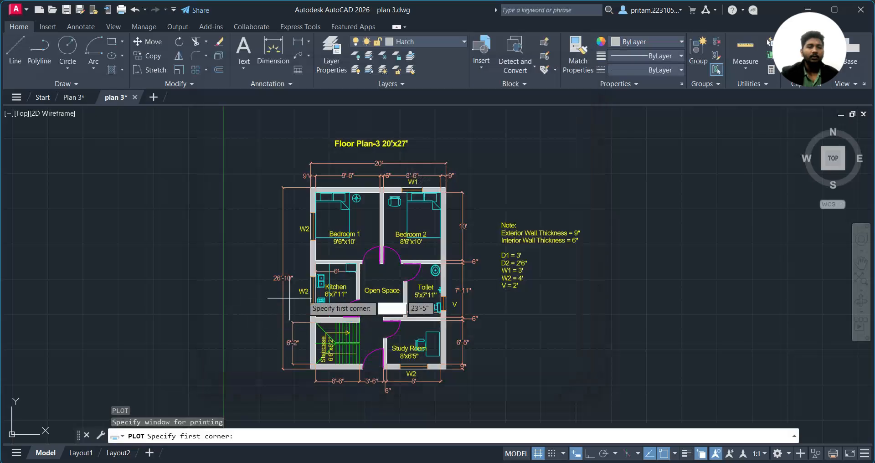
{"action": "left_click", "coordinate": [233, 132]}
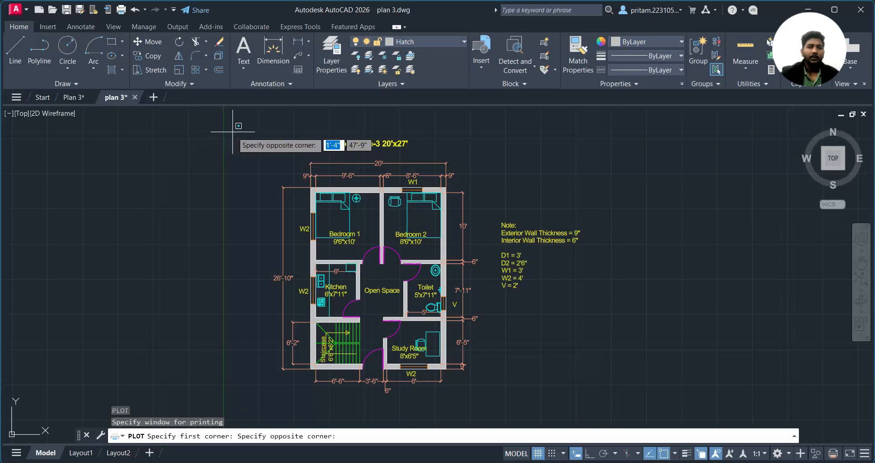
{"action": "left_click", "coordinate": [597, 410]}
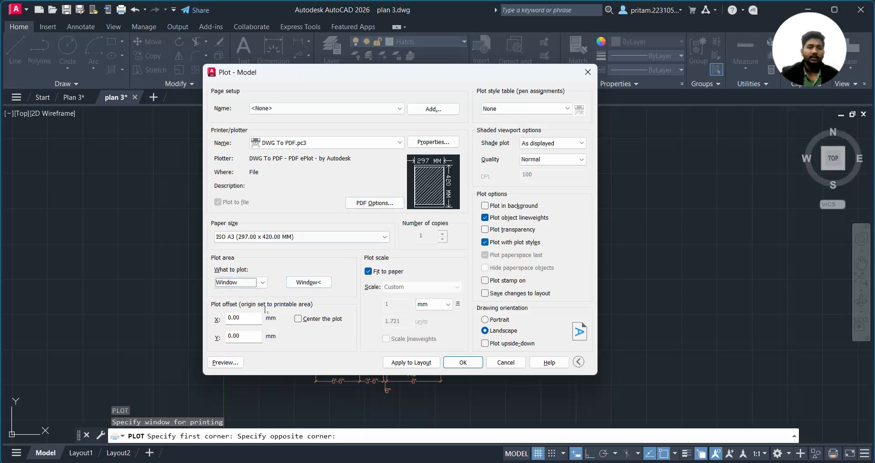
{"action": "left_click", "coordinate": [299, 319]}
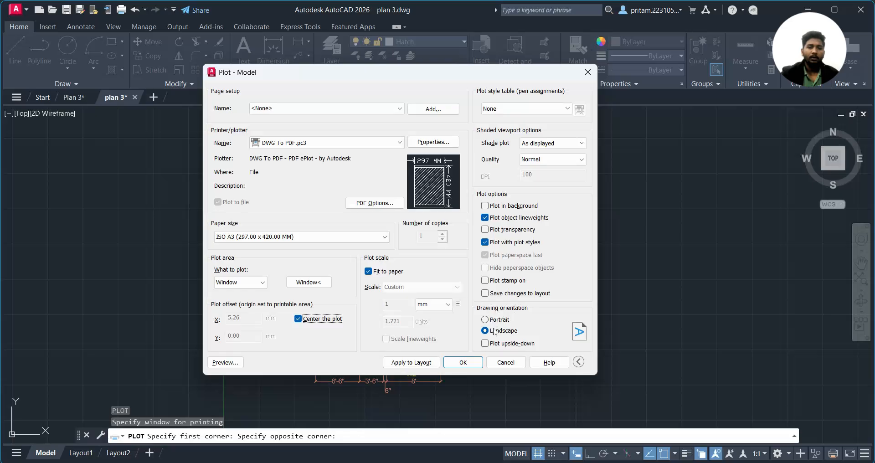
Preview the plot to check the plan's placement and colours on the sheet, and return to the plot settings
{"action": "left_click", "coordinate": [226, 363]}
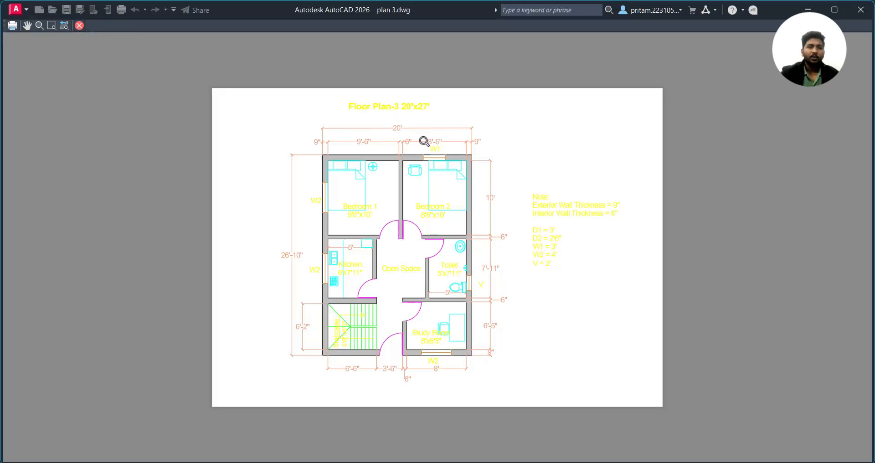
{"action": "scroll", "coordinate": [568, 228], "scroll_direction": "up", "scroll_amount": 6}
{"action": "scroll", "coordinate": [567, 228], "scroll_direction": "down", "scroll_amount": 6}
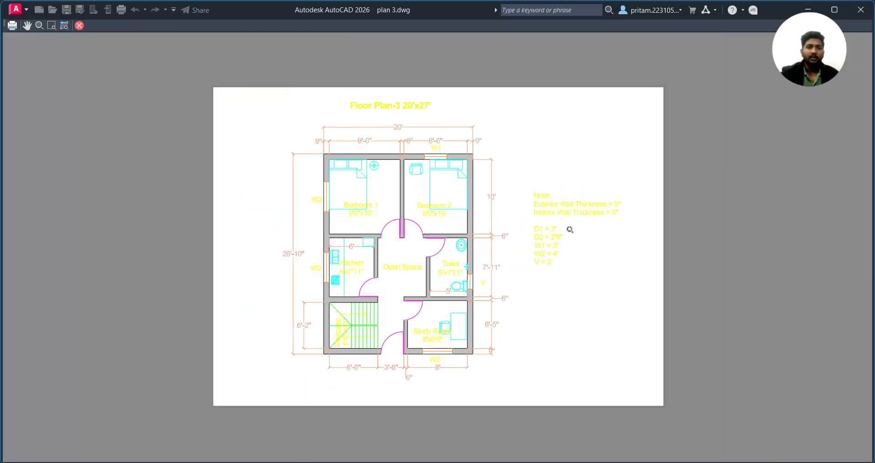
{"action": "left_click", "coordinate": [78, 26]}
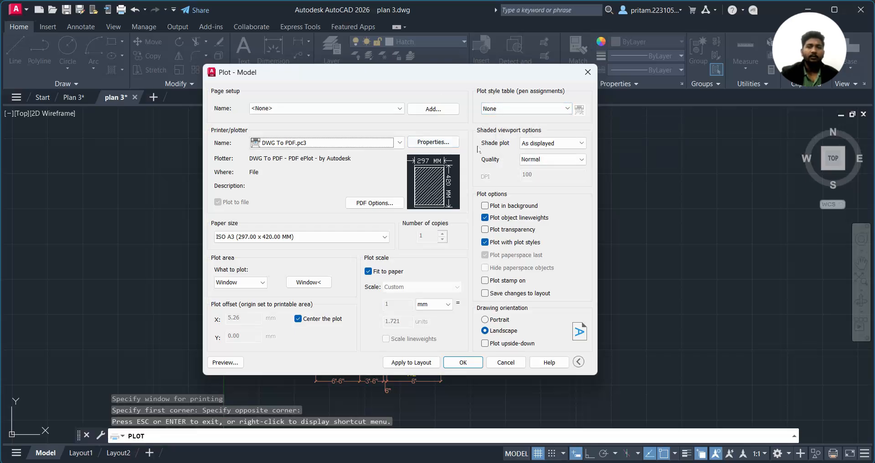
Assign the monochrome.ctb plot style table to all layouts and check the black-and-white result in the plot preview
{"action": "left_click", "coordinate": [521, 108]}
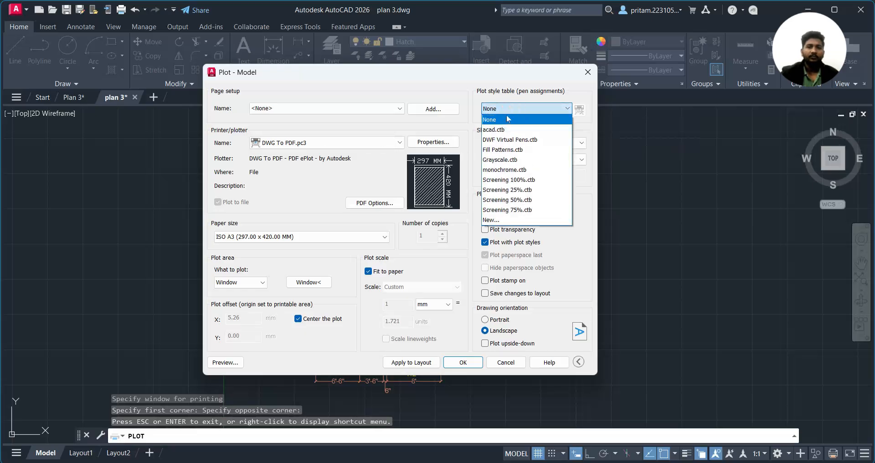
{"action": "left_click", "coordinate": [502, 170]}
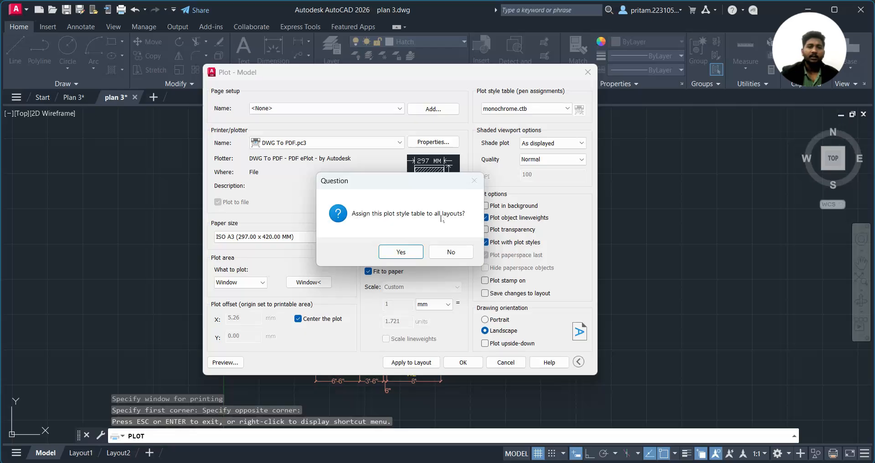
{"action": "left_click", "coordinate": [410, 253]}
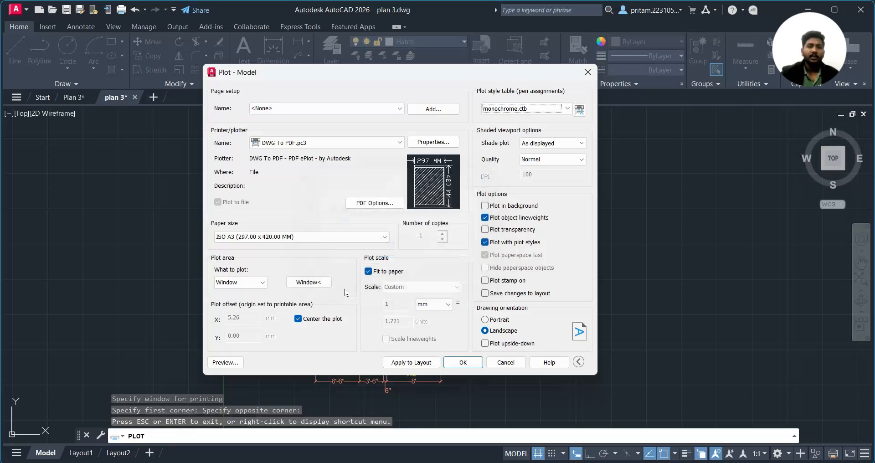
{"action": "left_click", "coordinate": [225, 362]}
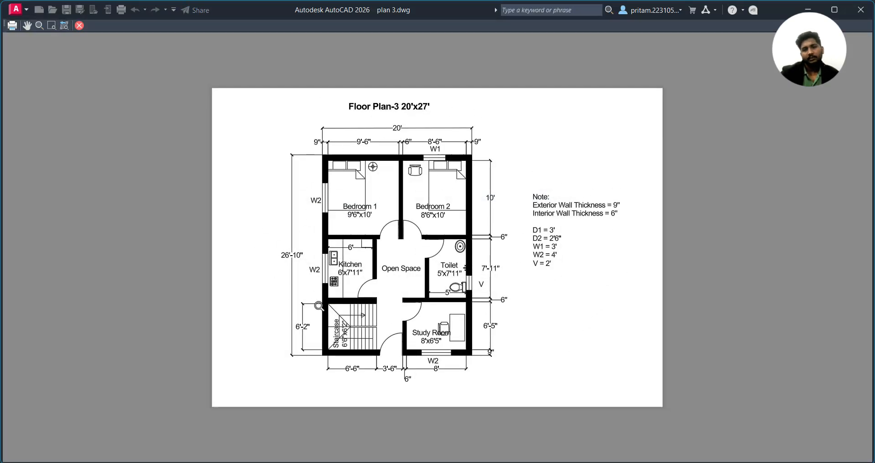
{"action": "left_click", "coordinate": [79, 26]}
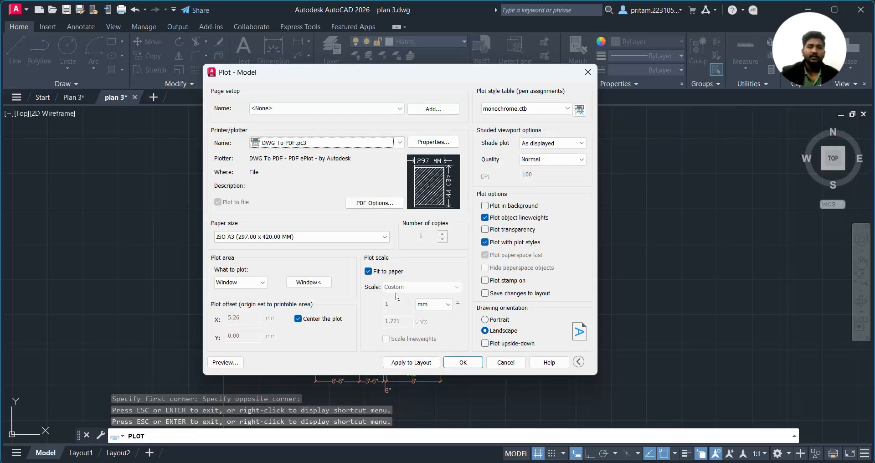
Try inches as the plot scale unit and switch it back to mm
{"action": "left_click", "coordinate": [440, 310]}
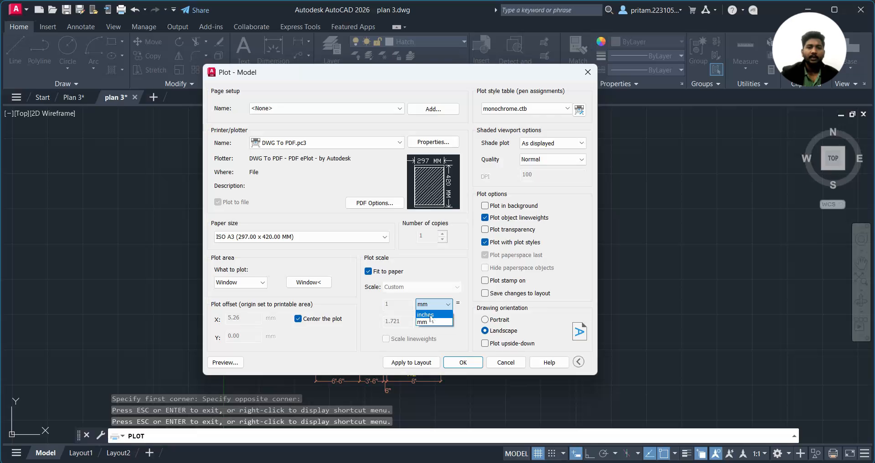
{"action": "left_click", "coordinate": [429, 315]}
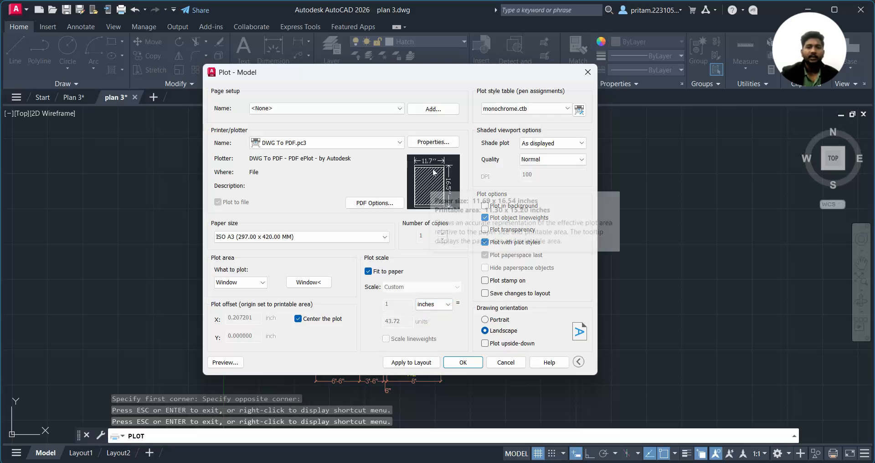
{"action": "left_click", "coordinate": [436, 302]}
{"action": "left_click", "coordinate": [429, 321]}
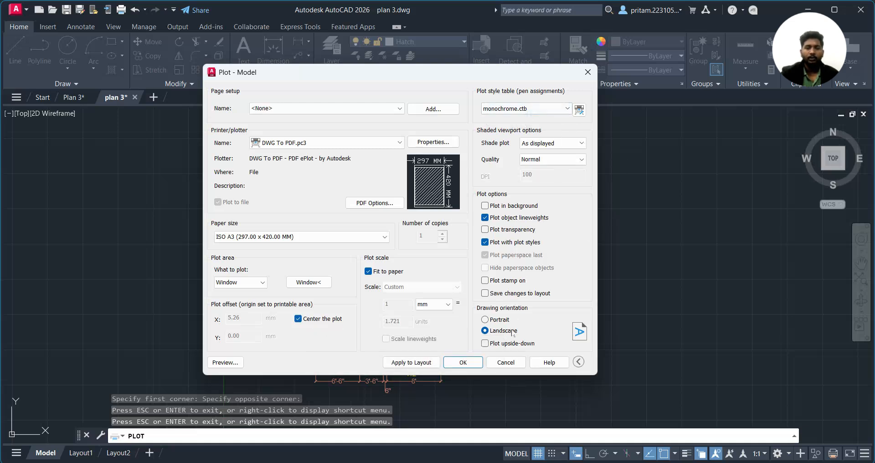
Start the plot and set the PDF's save location to the Making videos Plan folder within Youtube Autocad plan idea
{"action": "left_click", "coordinate": [463, 362]}
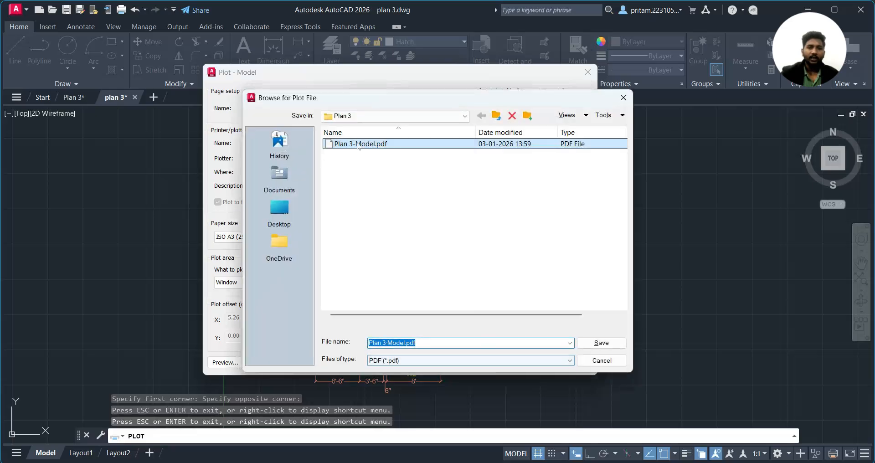
{"action": "left_click", "coordinate": [447, 115]}
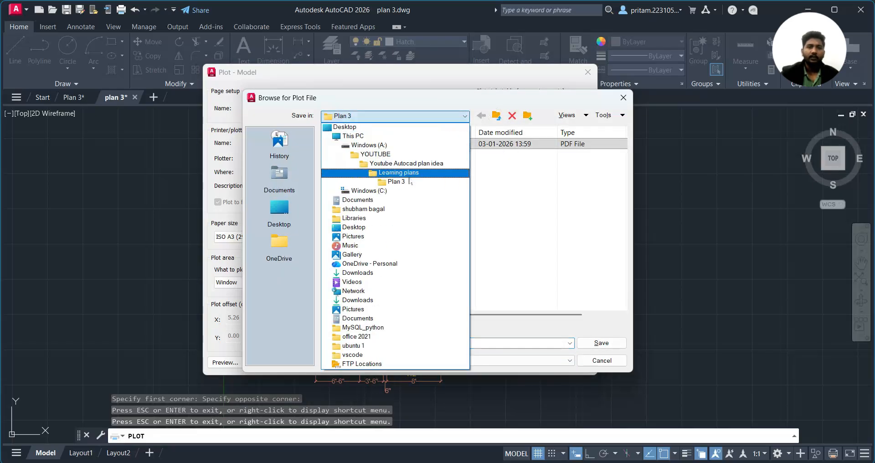
{"action": "left_click", "coordinate": [402, 173]}
{"action": "left_click", "coordinate": [483, 116]}
{"action": "left_click", "coordinate": [442, 115]}
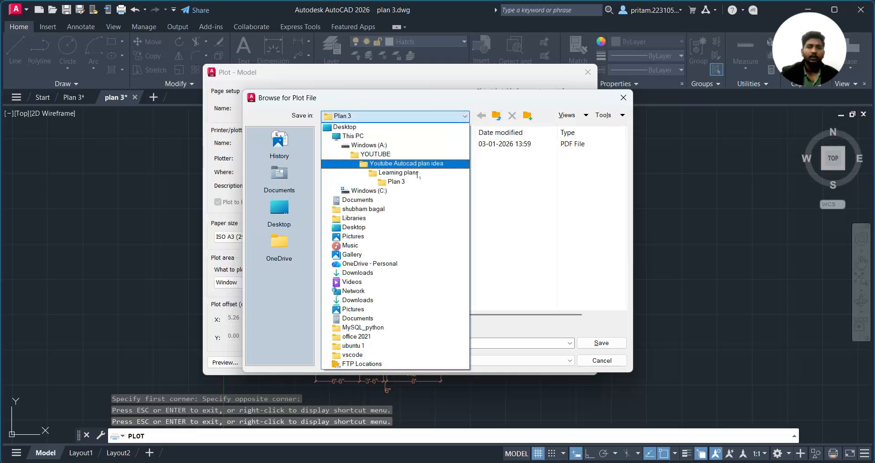
{"action": "left_click", "coordinate": [417, 165]}
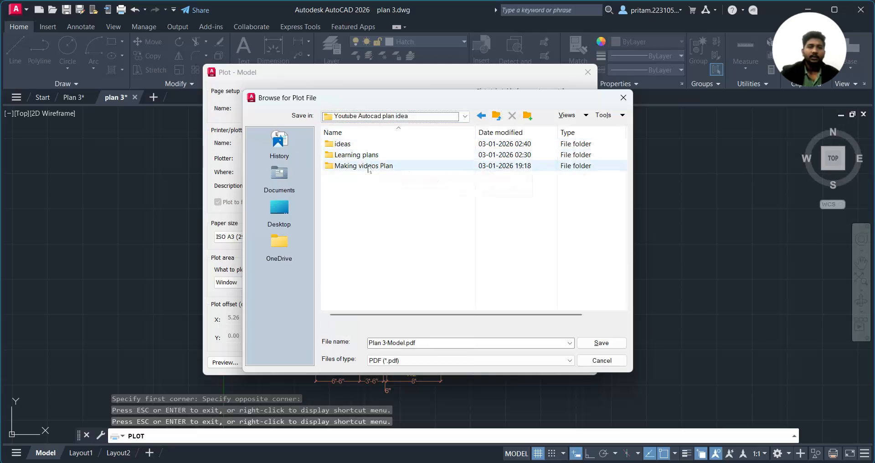
{"action": "double_click", "coordinate": [365, 167]}
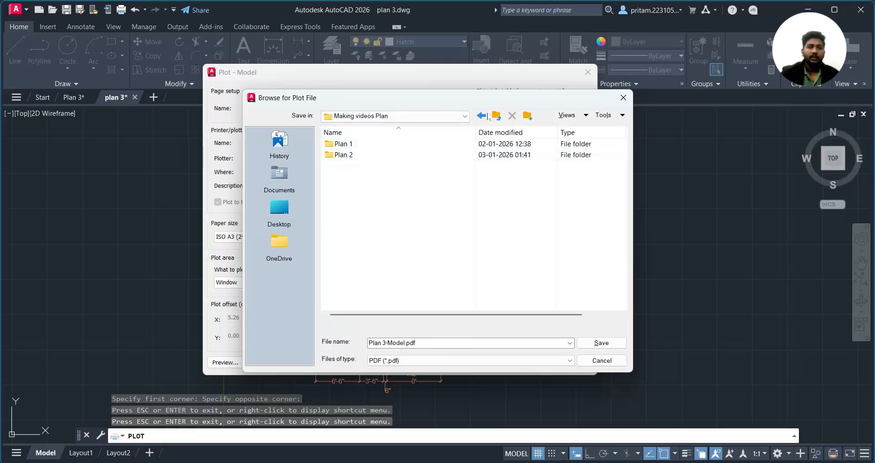
Create a new folder named Plan 3, save the plot in it as Plan 3-Model.pdf, and dismiss the PDF viewer message
{"action": "left_click", "coordinate": [527, 116]}
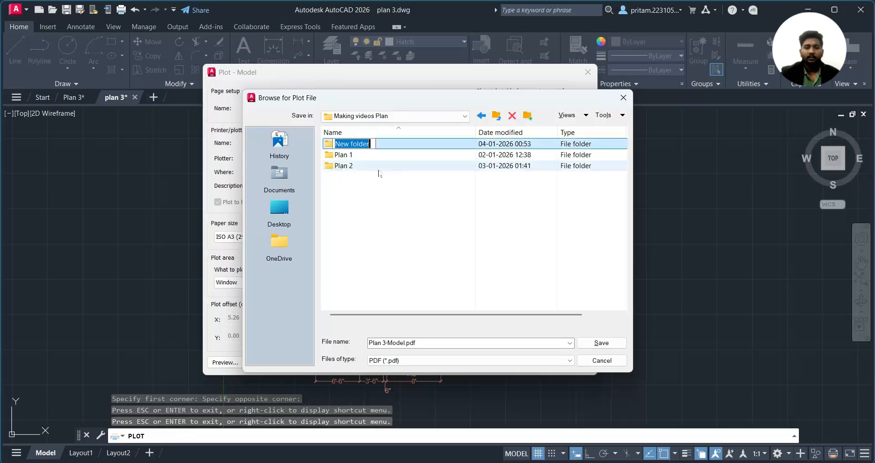
{"action": "type", "text": "Plan 3"}
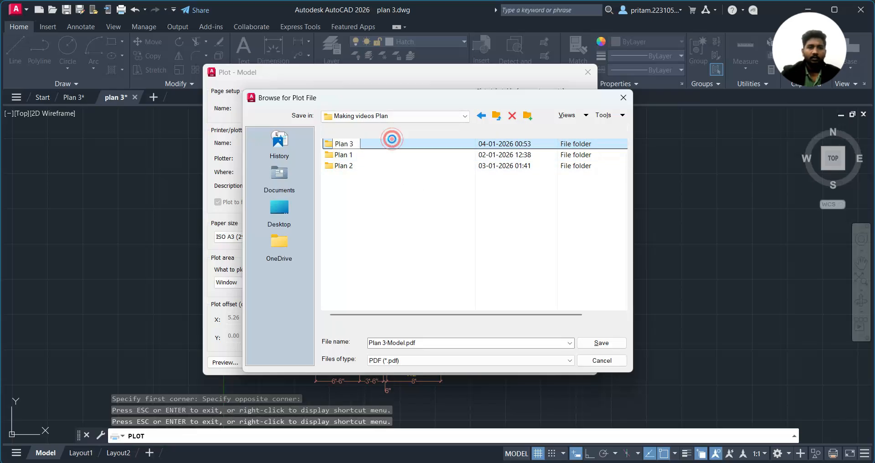
{"action": "double_click", "coordinate": [392, 142]}
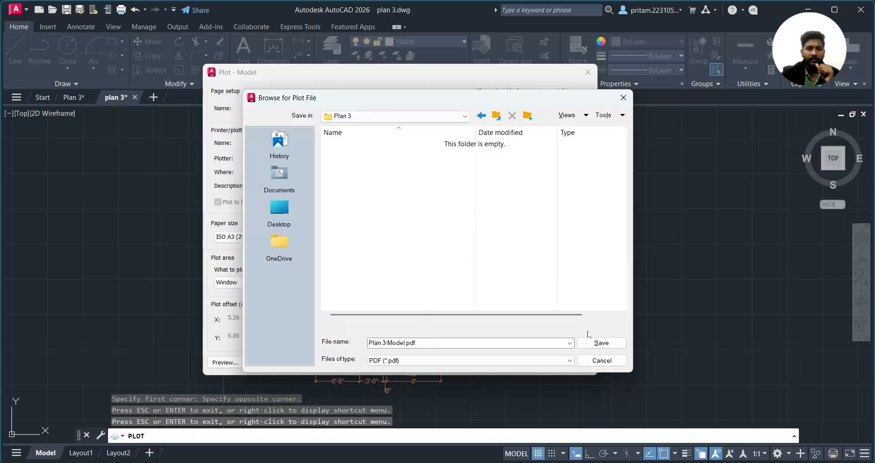
{"action": "left_click", "coordinate": [603, 344]}
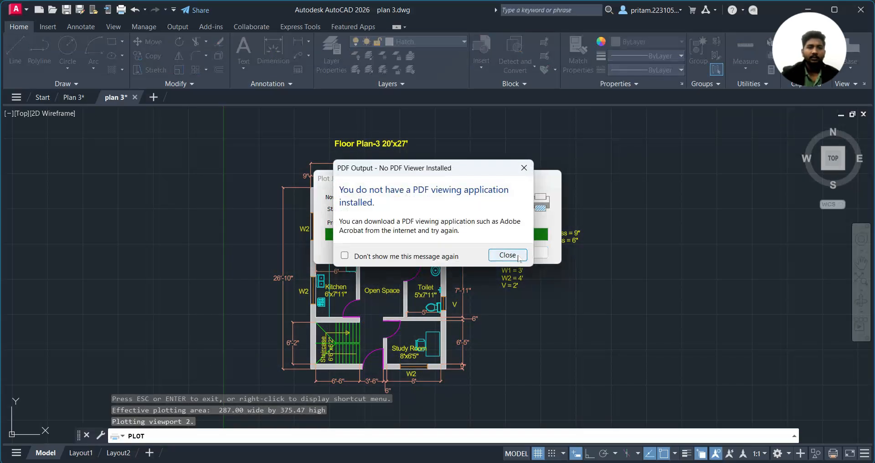
{"action": "left_click", "coordinate": [507, 256]}
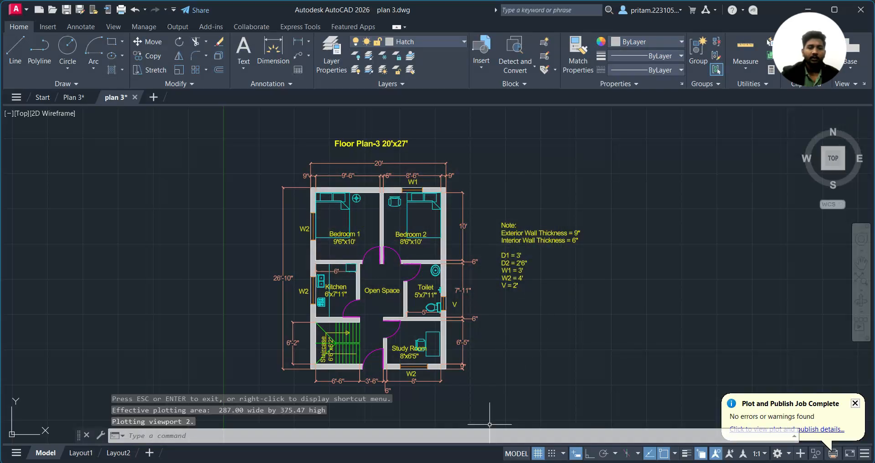
Cancel the stray command entry and save the plan 3 drawing
{"action": "type", "text": "s"}
{"action": "scroll", "coordinate": [570, 364], "scroll_direction": "up", "scroll_amount": 2}
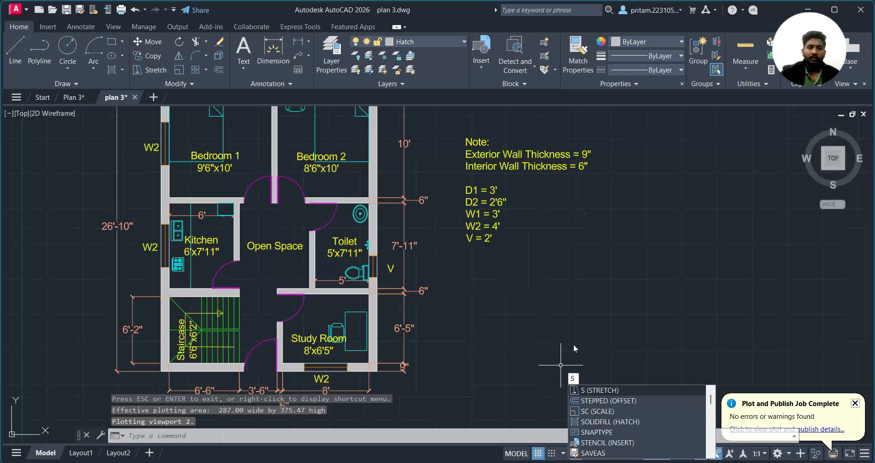
{"action": "scroll", "coordinate": [573, 346], "scroll_direction": "down", "scroll_amount": 2}
{"action": "key", "text": "Escape"}
{"action": "key", "text": "ctrl+s"}
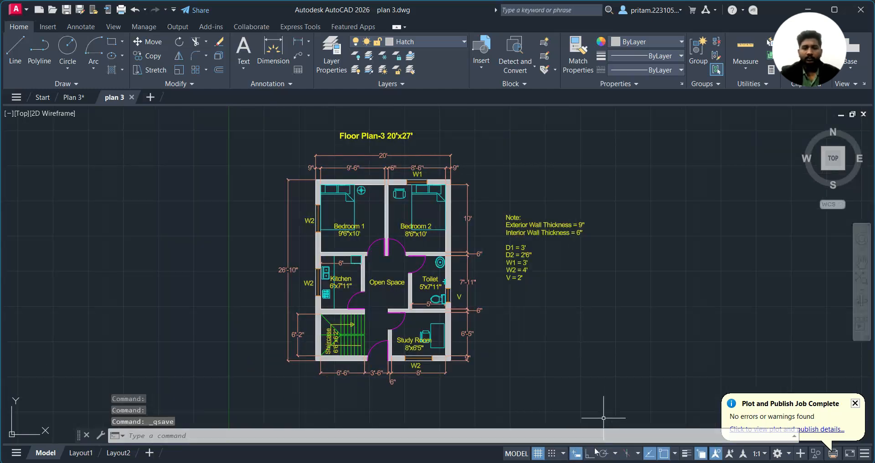
Switch to File Explorer and browse to YOUTUBE > Youtube Autocad plan idea > Making videos Plan > Plan 3
{"action": "key", "text": "super+e"}
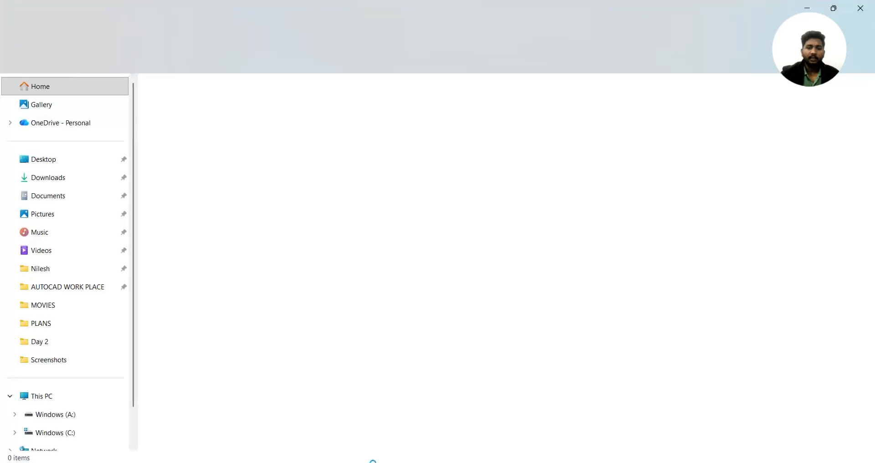
{"action": "left_click", "coordinate": [50, 342]}
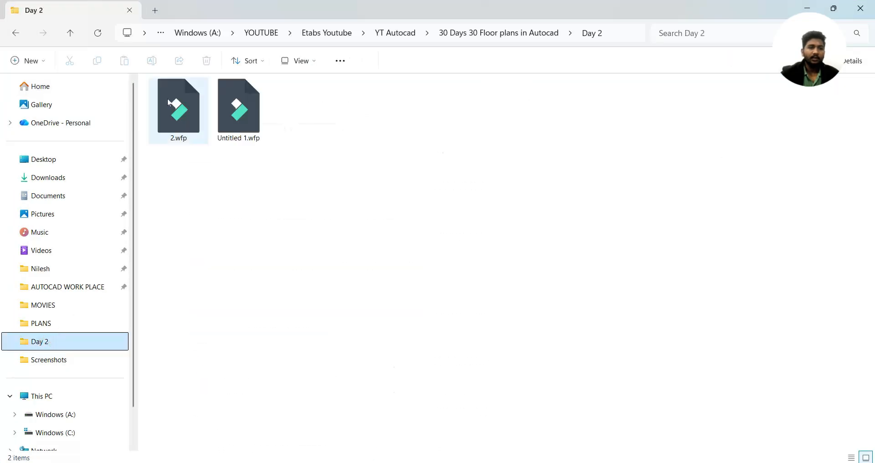
{"action": "left_click", "coordinate": [70, 33]}
{"action": "left_click", "coordinate": [70, 33]}
{"action": "left_click", "coordinate": [70, 33]}
{"action": "left_click", "coordinate": [70, 32]}
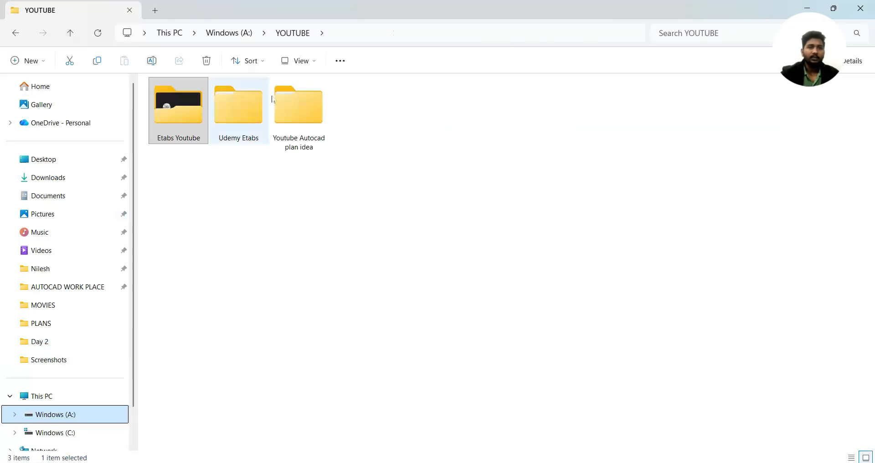
{"action": "left_click", "coordinate": [314, 128]}
{"action": "double_click", "coordinate": [297, 112]}
{"action": "left_click", "coordinate": [225, 132]}
{"action": "double_click", "coordinate": [225, 133]}
{"action": "double_click", "coordinate": [222, 133]}
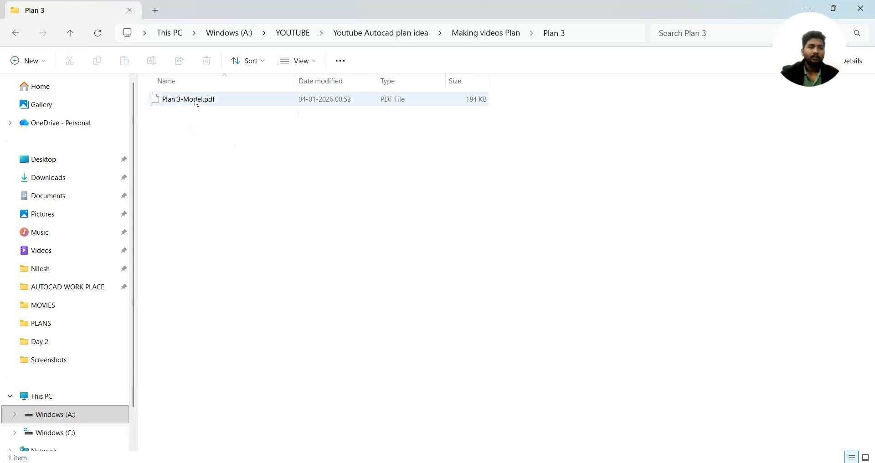
Try opening Plan 3-Model.pdf with Wondershare PDFelement, and open it with Comet instead
{"action": "double_click", "coordinate": [188, 98]}
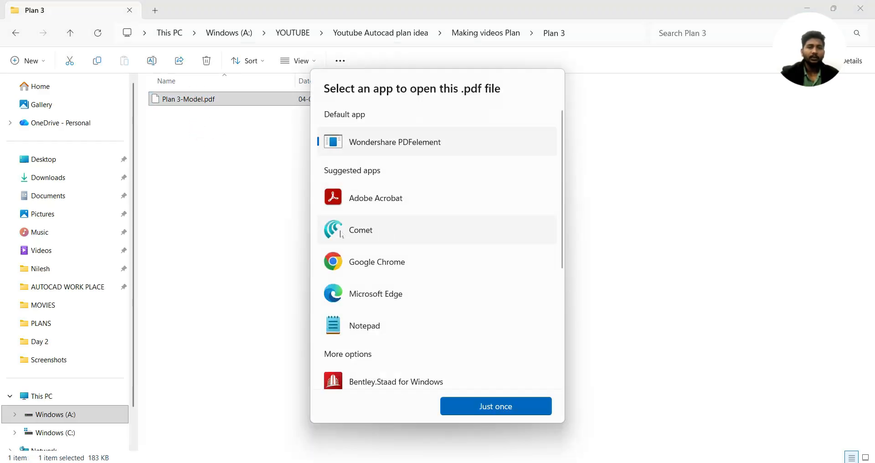
{"action": "double_click", "coordinate": [372, 144]}
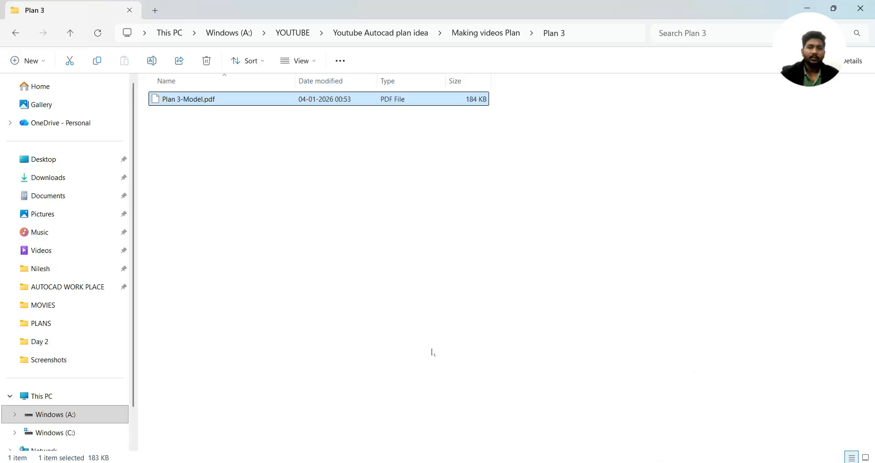
{"action": "double_click", "coordinate": [322, 98]}
{"action": "double_click", "coordinate": [385, 228]}
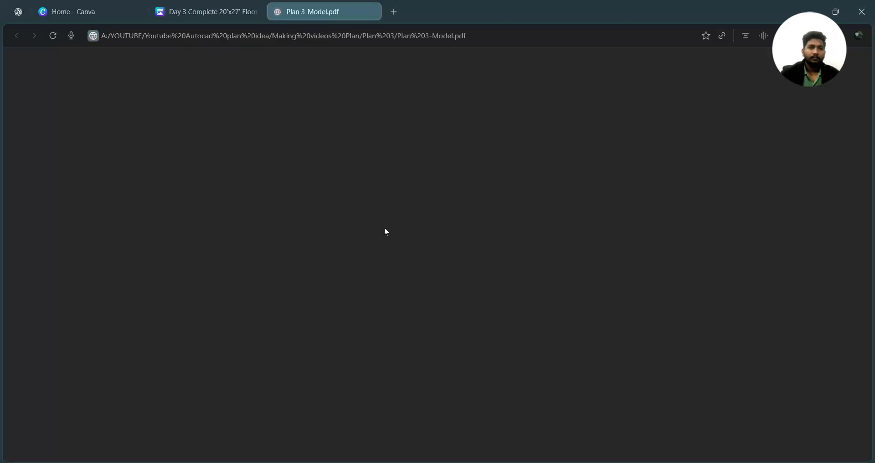
Set the zoom of the exported floor plan PDF to 67%
{"action": "scroll", "coordinate": [396, 207], "scroll_direction": "down", "scroll_amount": 4}
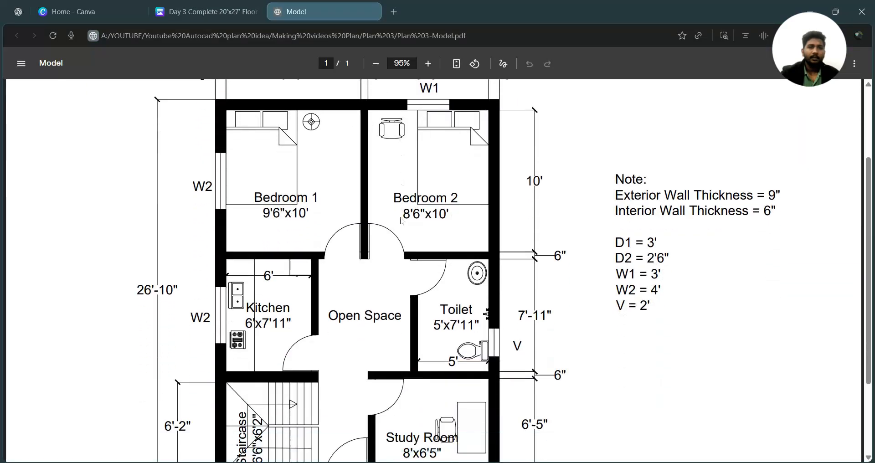
{"action": "left_click", "coordinate": [377, 64]}
{"action": "left_click", "coordinate": [378, 64]}
{"action": "left_click", "coordinate": [379, 64]}
{"action": "left_click", "coordinate": [377, 63]}
{"action": "left_click", "coordinate": [377, 63]}
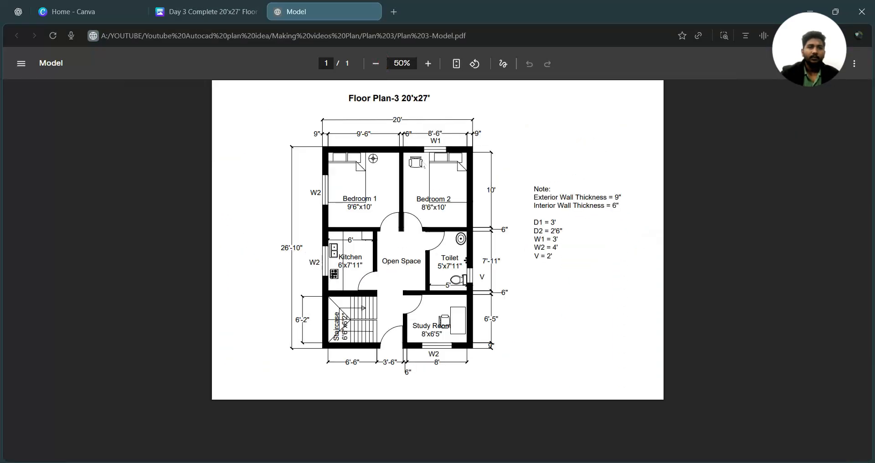
{"action": "left_click", "coordinate": [428, 64]}
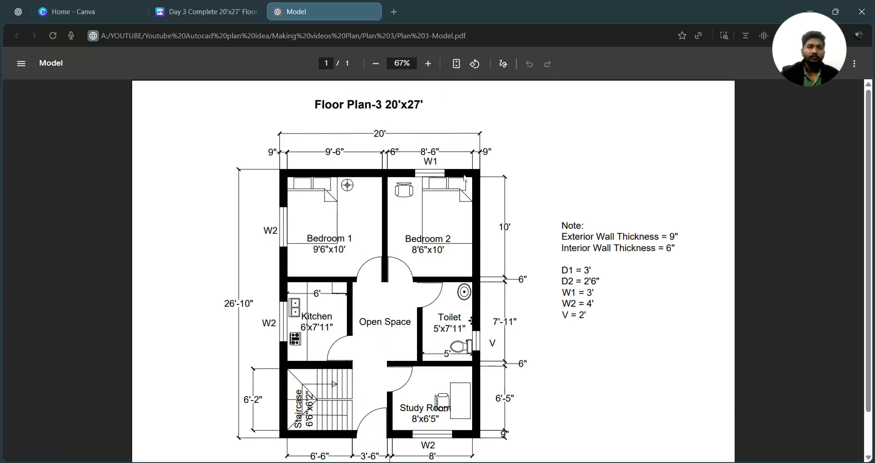
Examine the plotted floor plan from title to lower dimensions, including the room labels and notes, and highlight its title text
{"action": "scroll", "coordinate": [541, 285], "scroll_direction": "down", "scroll_amount": 1}
{"action": "scroll", "coordinate": [540, 285], "scroll_direction": "up", "scroll_amount": 1}
{"action": "scroll", "coordinate": [540, 285], "scroll_direction": "down", "scroll_amount": 1}
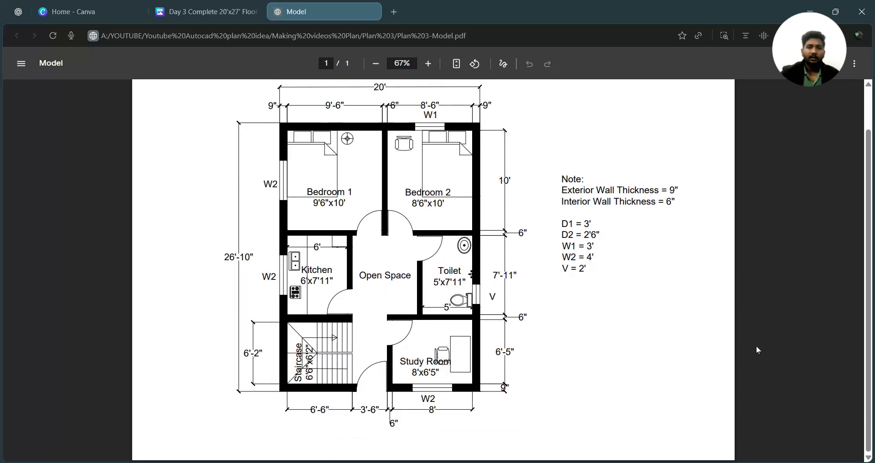
{"action": "scroll", "coordinate": [353, 130], "scroll_direction": "up", "scroll_amount": 1}
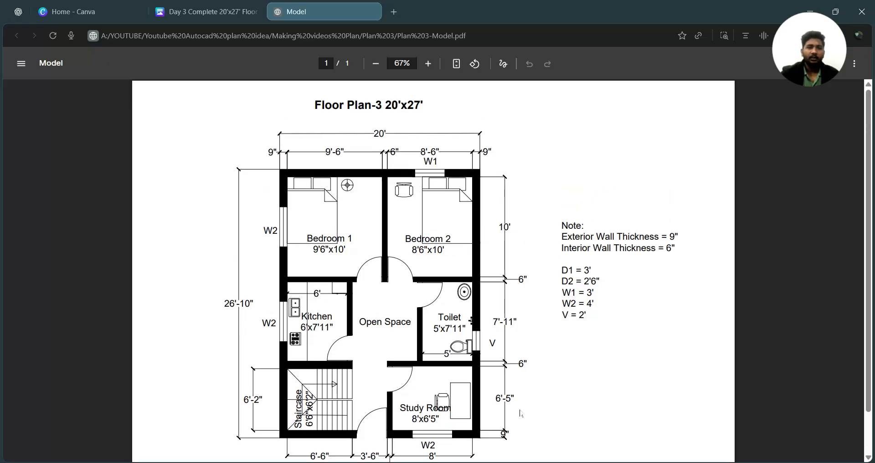
{"action": "scroll", "coordinate": [341, 371], "scroll_direction": "down", "scroll_amount": 1}
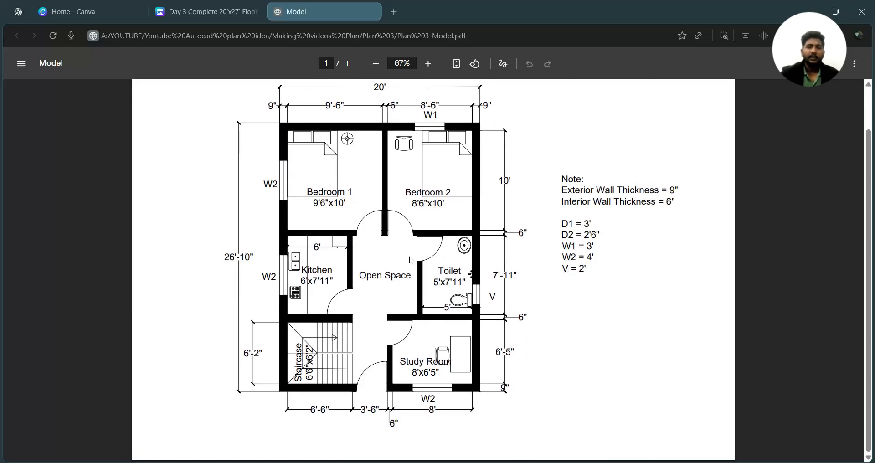
{"action": "scroll", "coordinate": [440, 245], "scroll_direction": "up", "scroll_amount": 1}
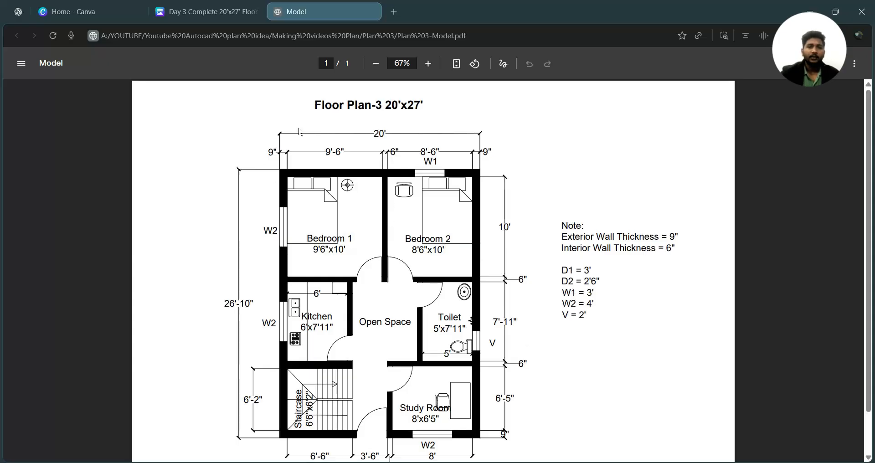
{"action": "scroll", "coordinate": [542, 379], "scroll_direction": "down", "scroll_amount": 1}
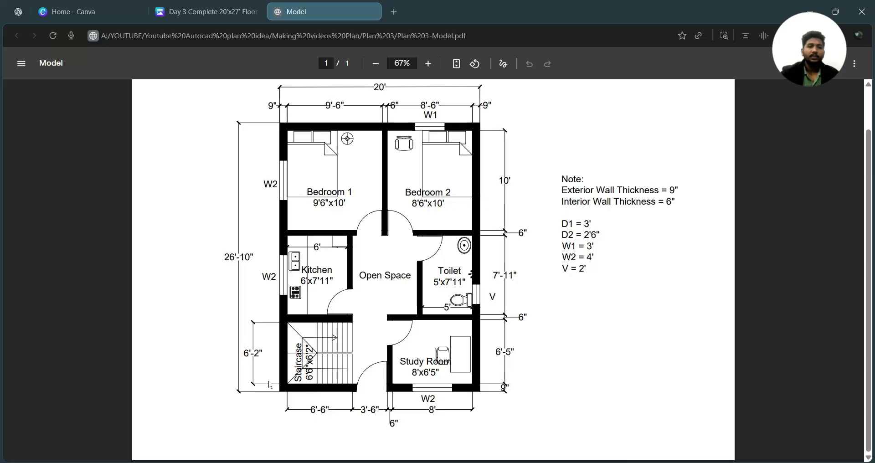
{"action": "scroll", "coordinate": [426, 209], "scroll_direction": "up", "scroll_amount": 1}
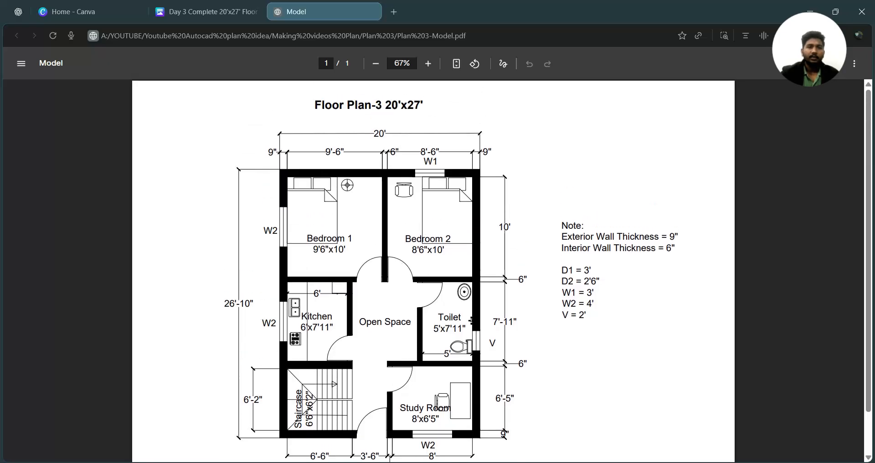
{"action": "left_click_drag", "start_coordinate": [321, 105], "coordinate": [424, 105]}
{"action": "scroll", "coordinate": [574, 183], "scroll_direction": "down", "scroll_amount": 1}
{"action": "scroll", "coordinate": [574, 184], "scroll_direction": "up", "scroll_amount": 1}
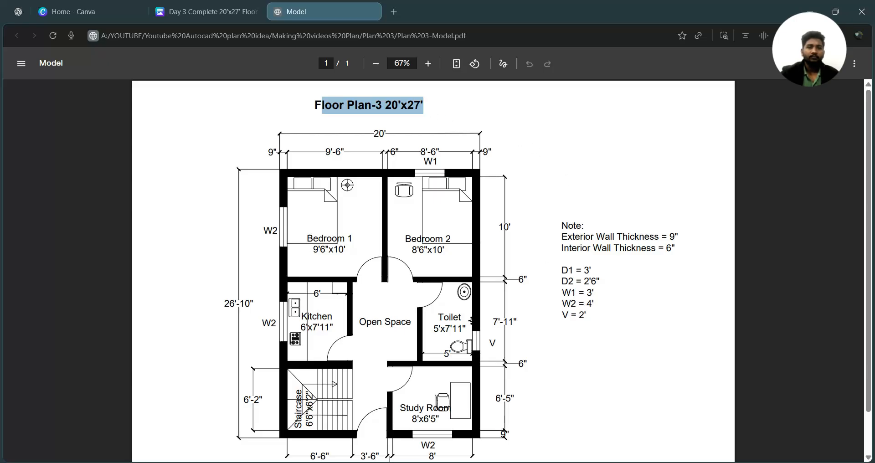
Switch to the Day 3 Canva document and review it from the Export as PDF step back to the hand-drawn reference plan
{"action": "left_click", "coordinate": [208, 11]}
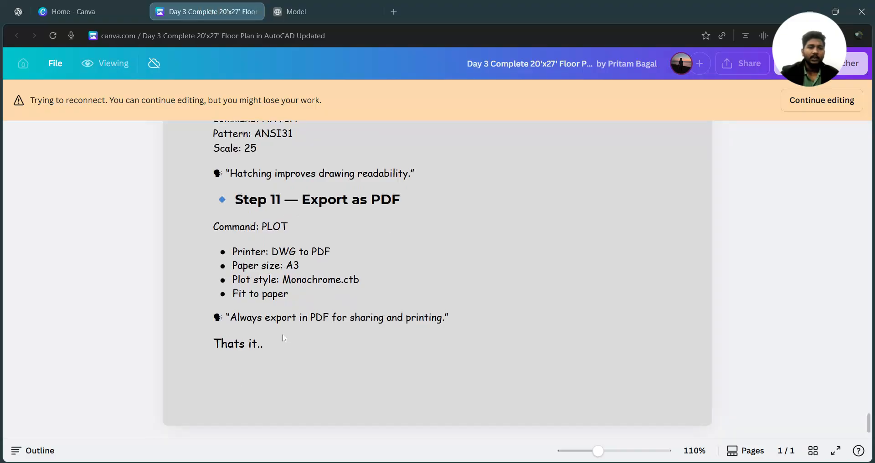
{"action": "triple_click", "coordinate": [270, 345]}
{"action": "scroll", "coordinate": [494, 389], "scroll_direction": "up", "scroll_amount": 15}
{"action": "scroll", "coordinate": [489, 385], "scroll_direction": "up", "scroll_amount": 20}
{"action": "scroll", "coordinate": [485, 386], "scroll_direction": "up", "scroll_amount": 20}
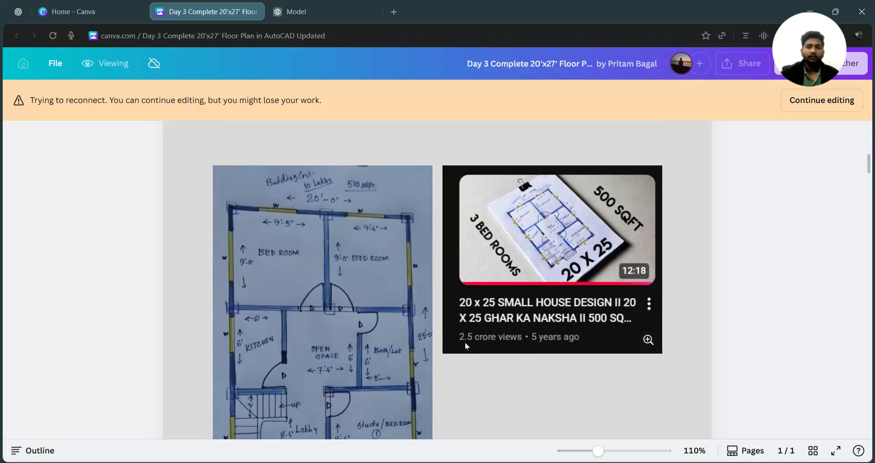
Look over the hand-drawn reference plan, the tutorial cover image and the series headings in the Canva document
{"action": "scroll", "coordinate": [403, 392], "scroll_direction": "down", "scroll_amount": 3}
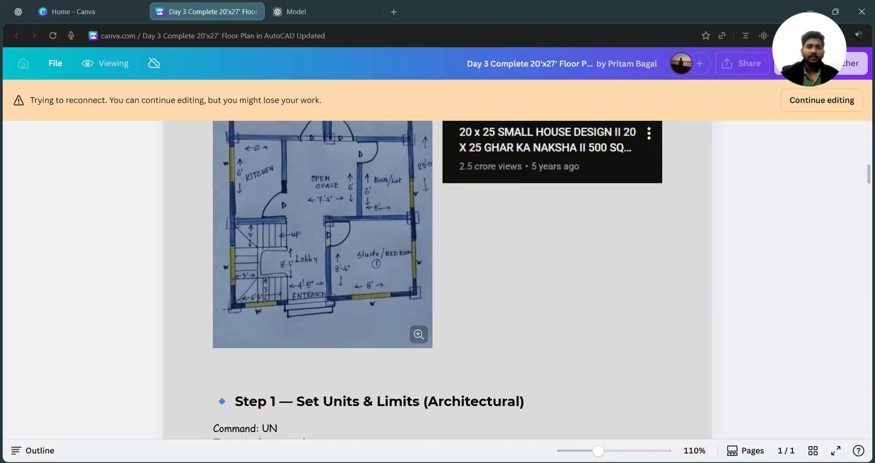
{"action": "scroll", "coordinate": [292, 347], "scroll_direction": "up", "scroll_amount": 2}
{"action": "scroll", "coordinate": [302, 351], "scroll_direction": "up", "scroll_amount": 5}
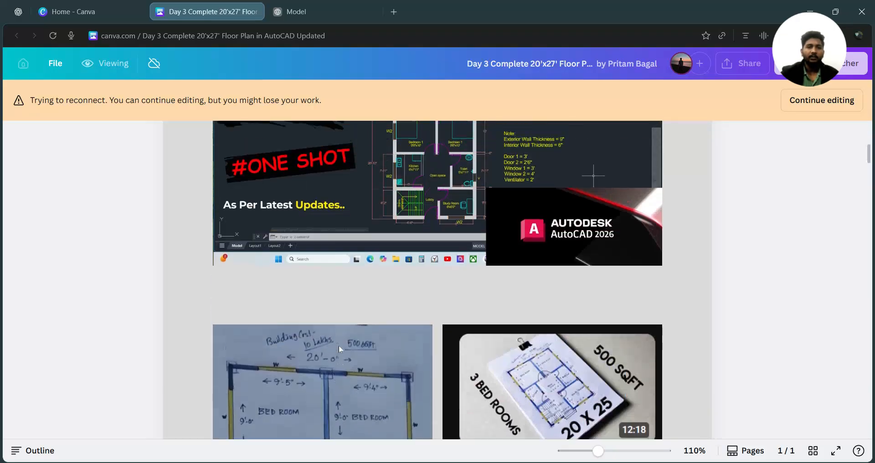
{"action": "scroll", "coordinate": [393, 319], "scroll_direction": "up", "scroll_amount": 3}
{"action": "scroll", "coordinate": [380, 310], "scroll_direction": "down", "scroll_amount": 4}
{"action": "scroll", "coordinate": [300, 286], "scroll_direction": "up", "scroll_amount": 2}
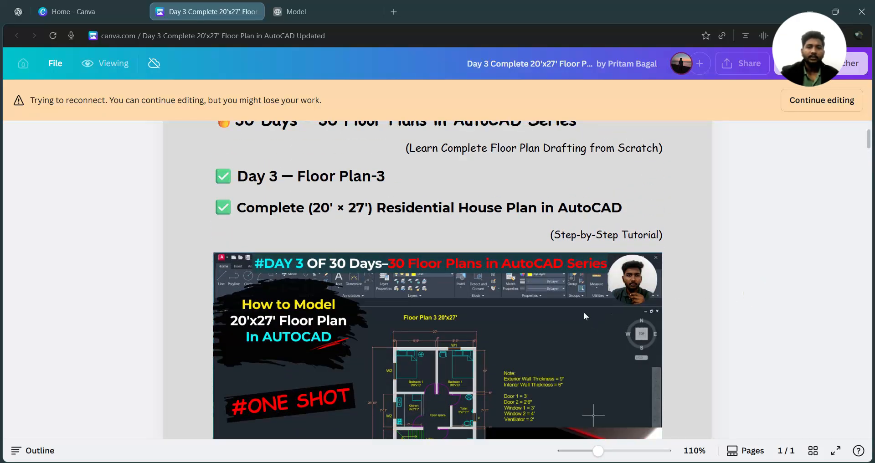
{"action": "scroll", "coordinate": [335, 250], "scroll_direction": "down", "scroll_amount": 3}
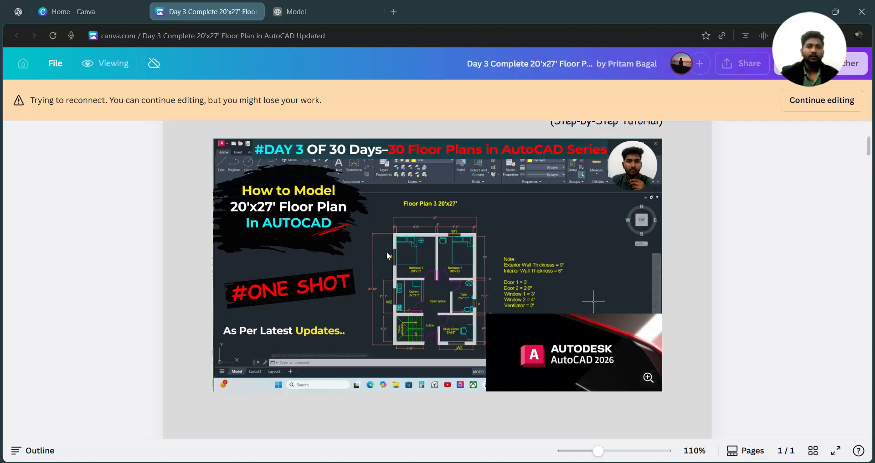
{"action": "scroll", "coordinate": [526, 278], "scroll_direction": "down", "scroll_amount": 1}
{"action": "scroll", "coordinate": [365, 287], "scroll_direction": "up", "scroll_amount": 4}
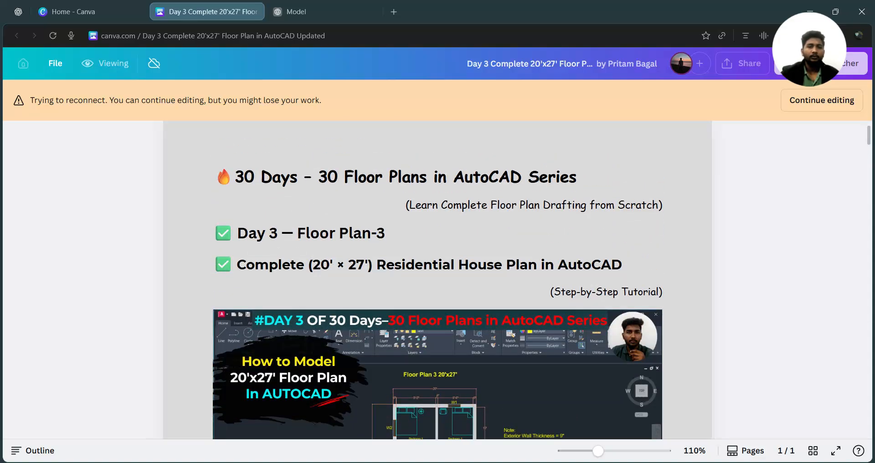
Highlight the Floor Plan-3 text in the Day 3 heading, clear the selection, and review the opening headings
{"action": "left_click", "coordinate": [750, 261]}
{"action": "left_click_drag", "start_coordinate": [298, 232], "coordinate": [401, 234]}
{"action": "left_click", "coordinate": [839, 274]}
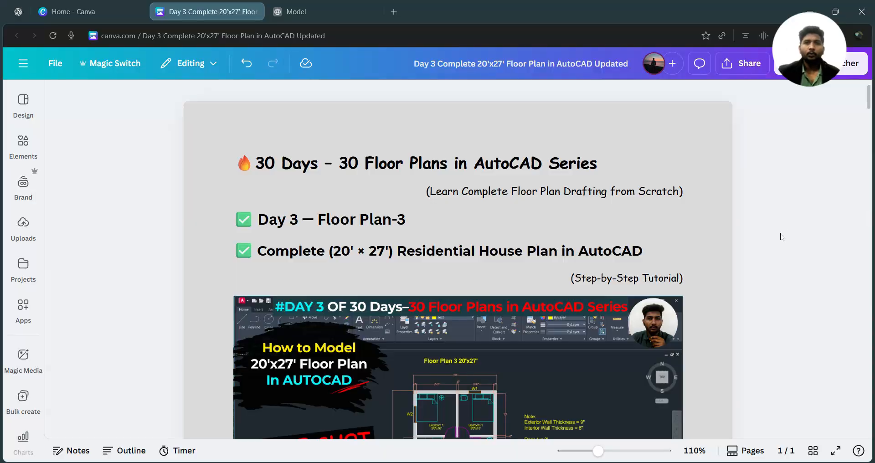
{"action": "scroll", "coordinate": [780, 236], "scroll_direction": "down", "scroll_amount": 1}
{"action": "scroll", "coordinate": [780, 236], "scroll_direction": "up", "scroll_amount": 2}
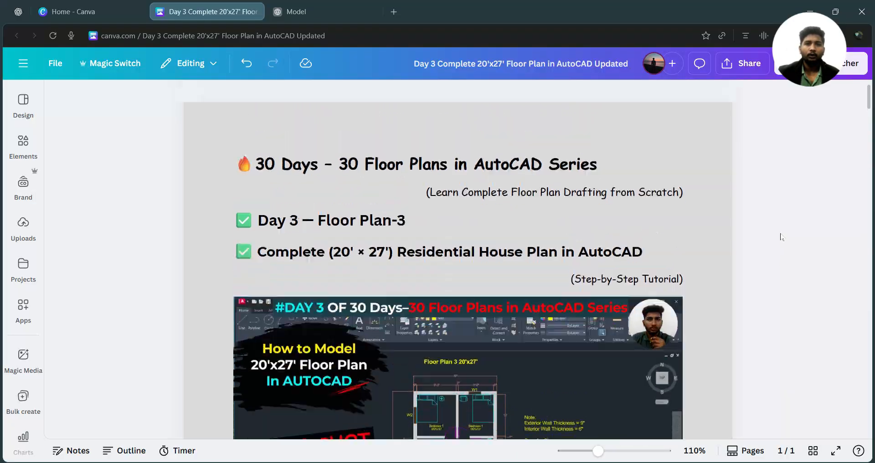
{"action": "left_click", "coordinate": [810, 233]}
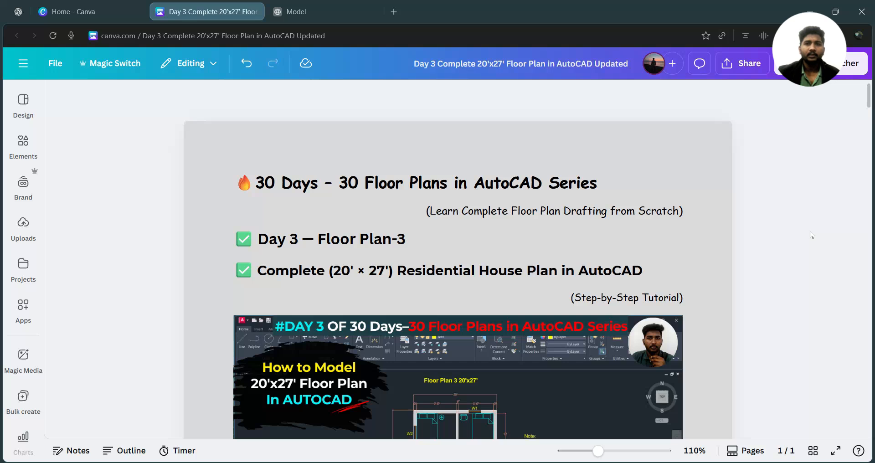
{"action": "scroll", "coordinate": [810, 234], "scroll_direction": "down", "scroll_amount": 1}
{"action": "scroll", "coordinate": [811, 234], "scroll_direction": "up", "scroll_amount": 1}
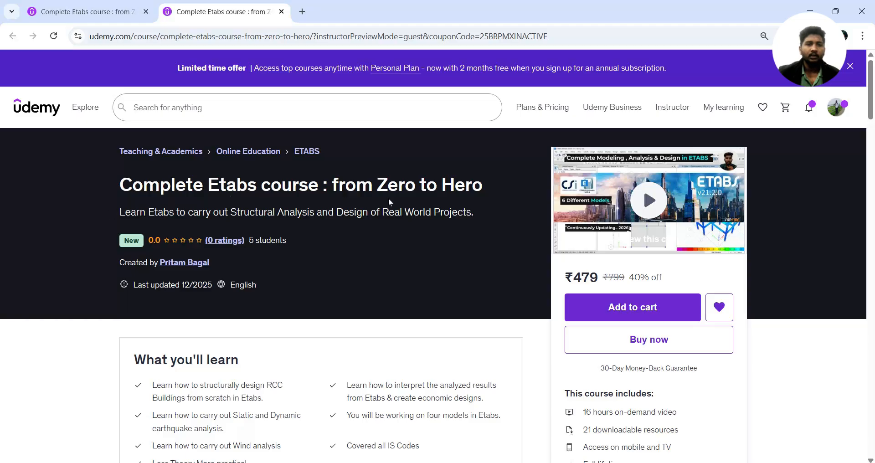
On Udemy's Complete Etabs course page, collapse the Introduction Model 01 section and review the list of course sections
{"action": "scroll", "coordinate": [223, 185], "scroll_direction": "down", "scroll_amount": 2}
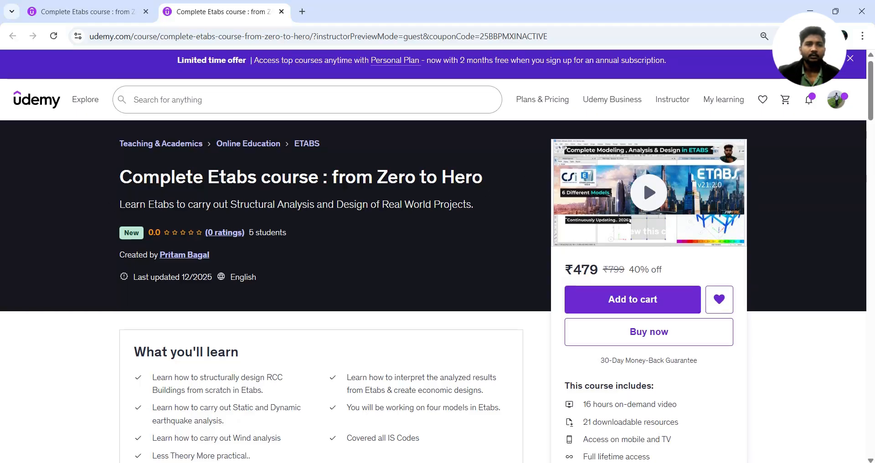
{"action": "scroll", "coordinate": [253, 162], "scroll_direction": "down", "scroll_amount": 6}
{"action": "scroll", "coordinate": [253, 162], "scroll_direction": "down", "scroll_amount": 5}
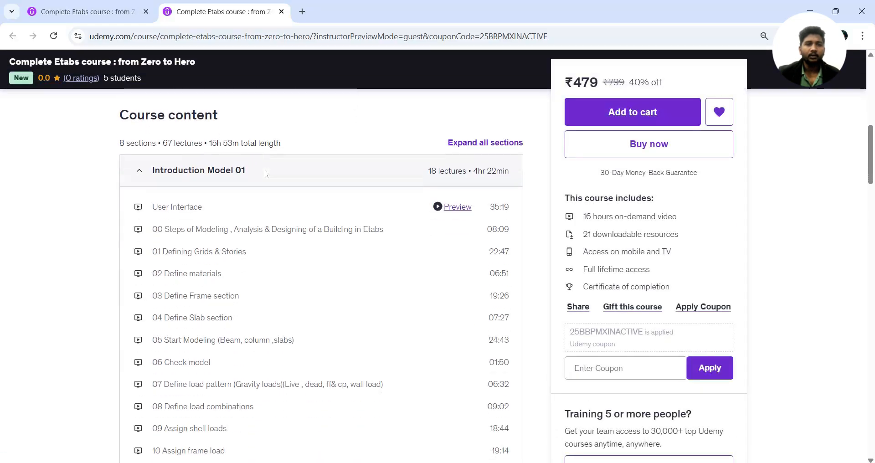
{"action": "left_click", "coordinate": [254, 115]}
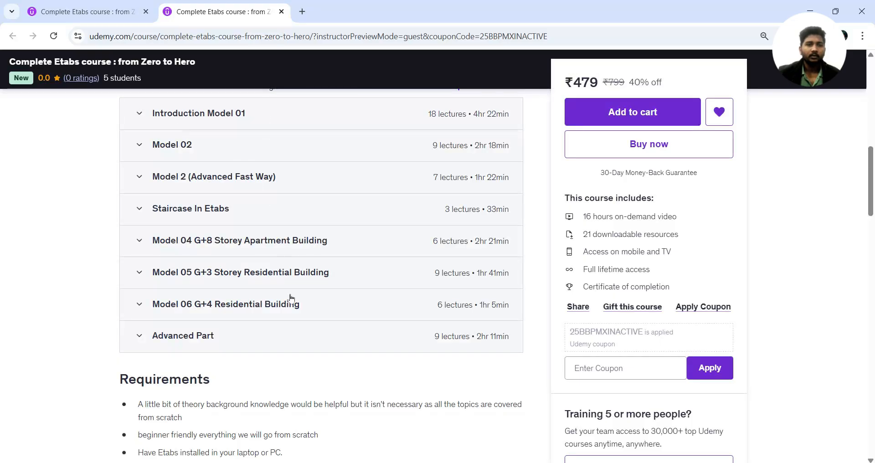
{"action": "scroll", "coordinate": [289, 299], "scroll_direction": "up", "scroll_amount": 4}
{"action": "scroll", "coordinate": [161, 261], "scroll_direction": "down", "scroll_amount": 4}
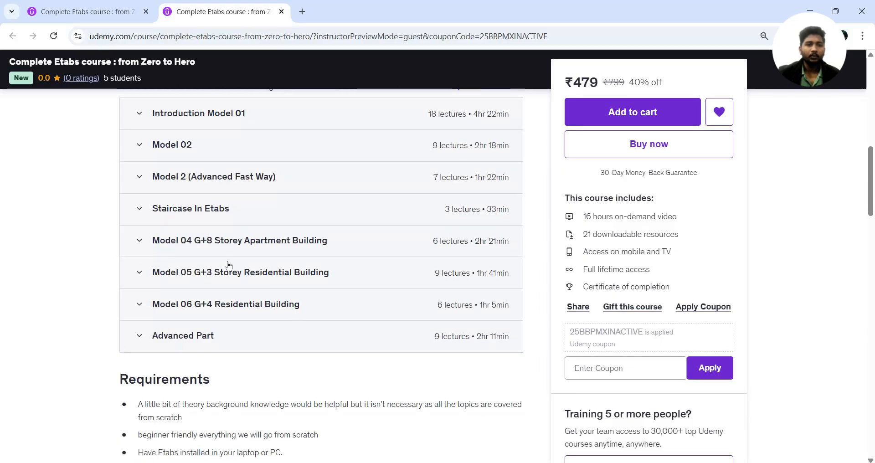
Expand the Introduction Model 01 section and look through its lectures down to the following model sections
{"action": "scroll", "coordinate": [225, 242], "scroll_direction": "up", "scroll_amount": 1}
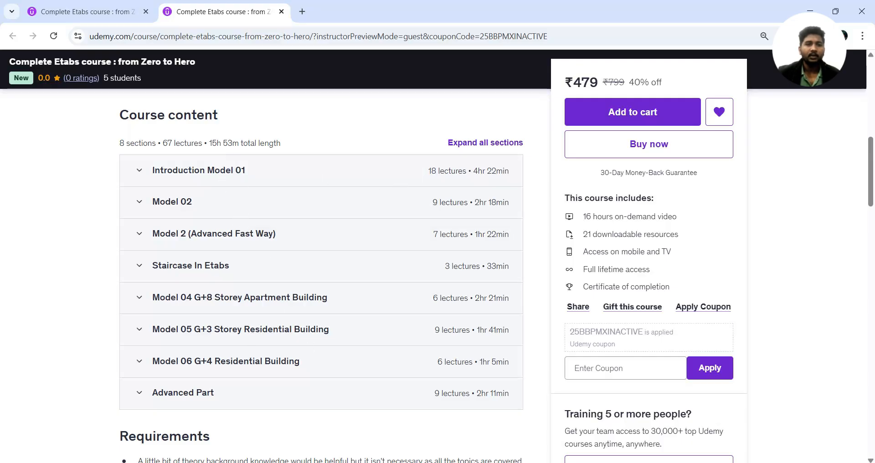
{"action": "left_click", "coordinate": [213, 178]}
{"action": "scroll", "coordinate": [231, 205], "scroll_direction": "down", "scroll_amount": 2}
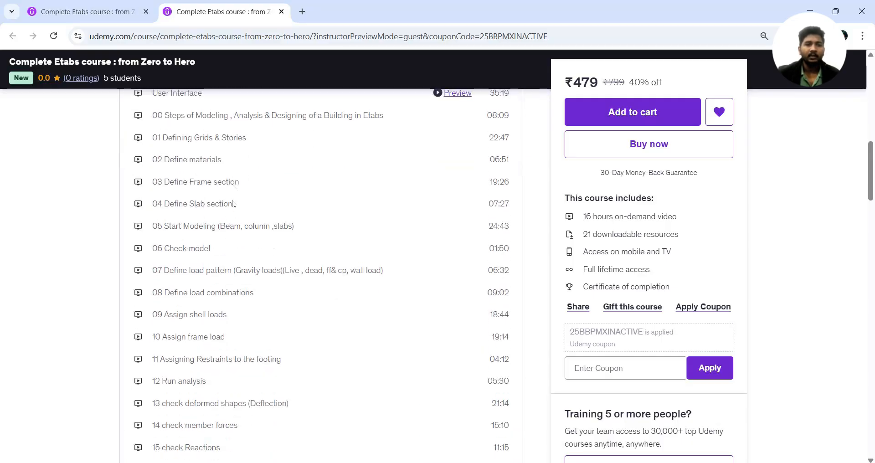
{"action": "scroll", "coordinate": [233, 208], "scroll_direction": "up", "scroll_amount": 2}
{"action": "scroll", "coordinate": [224, 201], "scroll_direction": "down", "scroll_amount": 7}
{"action": "scroll", "coordinate": [196, 296], "scroll_direction": "up", "scroll_amount": 1}
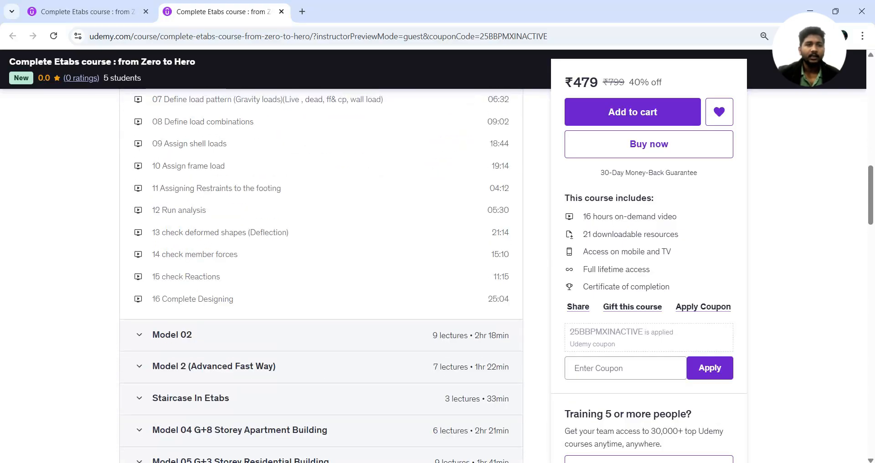
Look through the Introduction Model 01 lectures and the remaining model sections down to Advanced Part
{"action": "scroll", "coordinate": [171, 297], "scroll_direction": "up", "scroll_amount": 4}
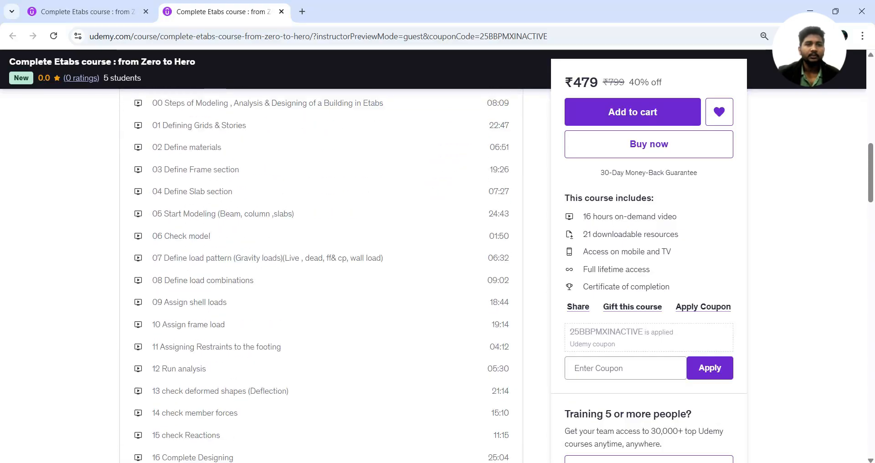
{"action": "scroll", "coordinate": [219, 310], "scroll_direction": "down", "scroll_amount": 4}
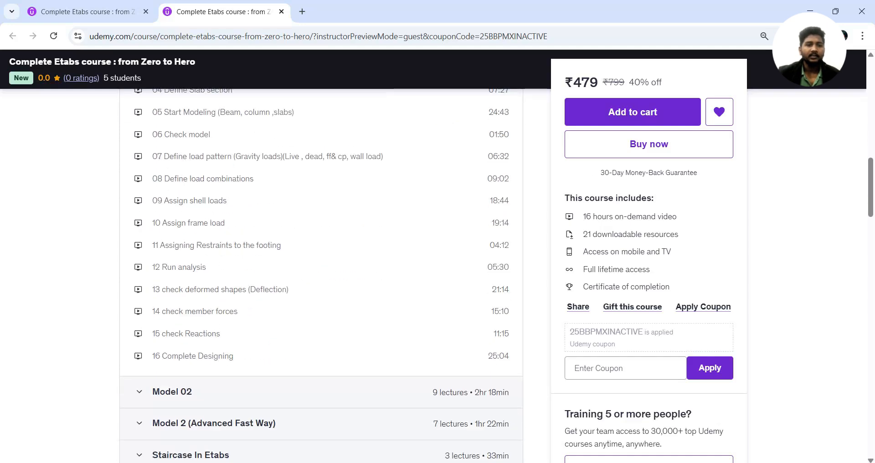
{"action": "scroll", "coordinate": [222, 290], "scroll_direction": "down", "scroll_amount": 1}
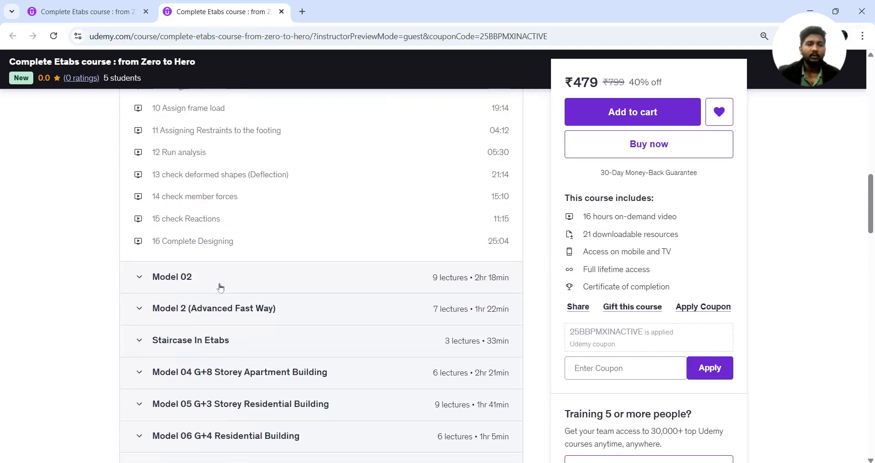
{"action": "scroll", "coordinate": [203, 360], "scroll_direction": "down", "scroll_amount": 1}
{"action": "scroll", "coordinate": [297, 369], "scroll_direction": "down", "scroll_amount": 1}
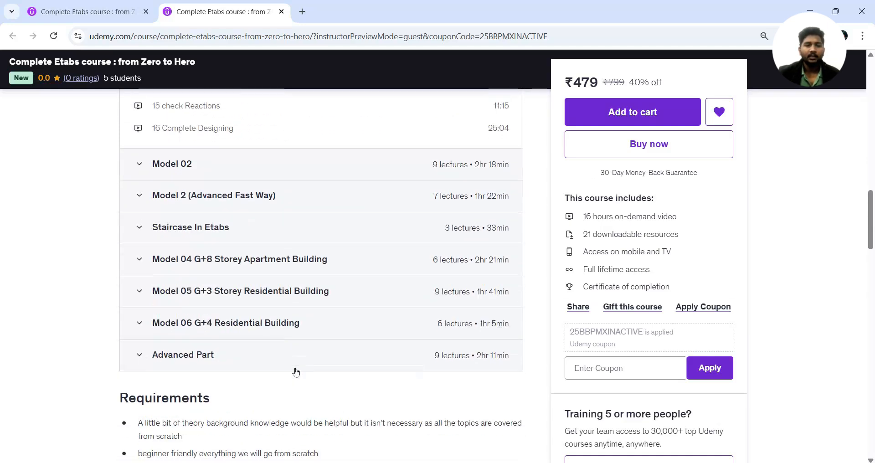
Expand the Advanced Part section to view its lectures and collapse it again
{"action": "left_click", "coordinate": [201, 351]}
{"action": "scroll", "coordinate": [201, 349], "scroll_direction": "down", "scroll_amount": 3}
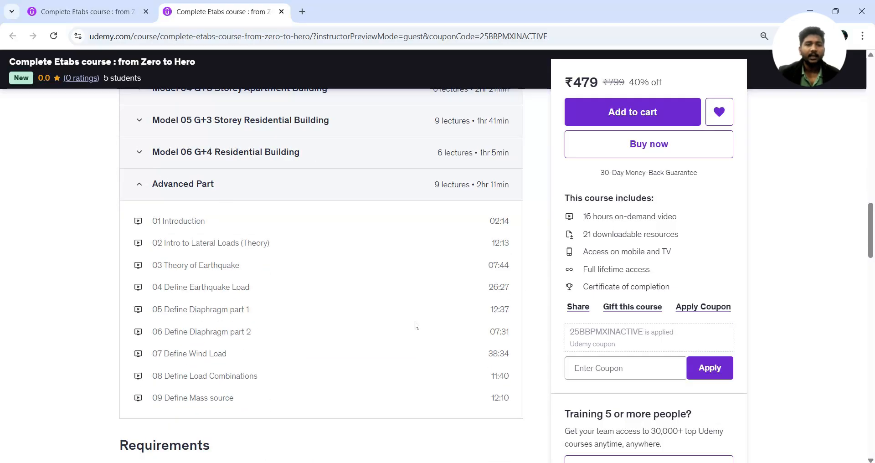
{"action": "left_click", "coordinate": [248, 189]}
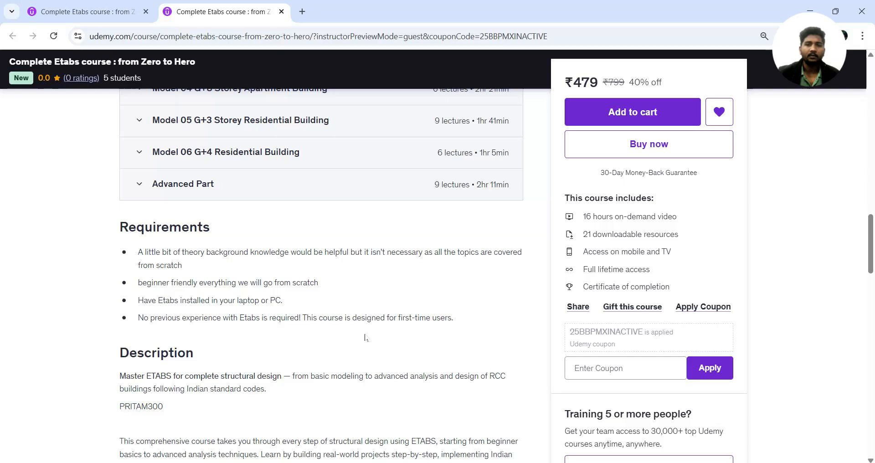
Return to the course header, highlight part of the Complete Etabs course title, and clear the selection
{"action": "scroll", "coordinate": [398, 346], "scroll_direction": "up", "scroll_amount": 9}
{"action": "scroll", "coordinate": [385, 358], "scroll_direction": "up", "scroll_amount": 12}
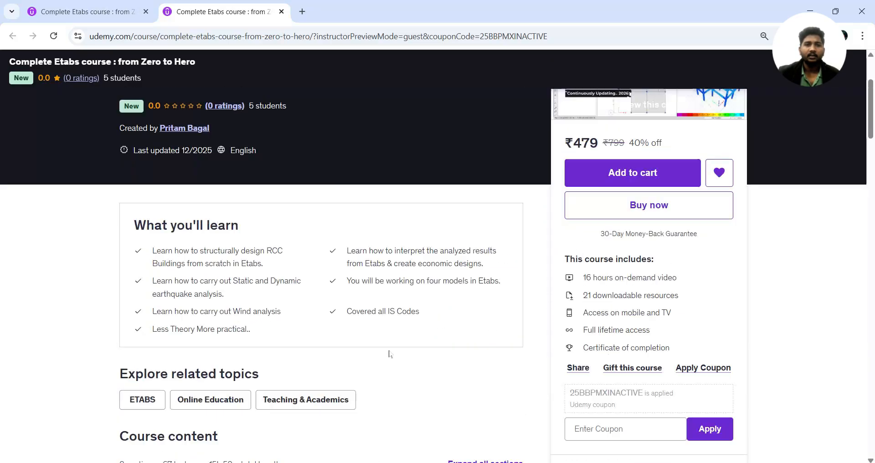
{"action": "left_click_drag", "start_coordinate": [171, 184], "coordinate": [345, 184]}
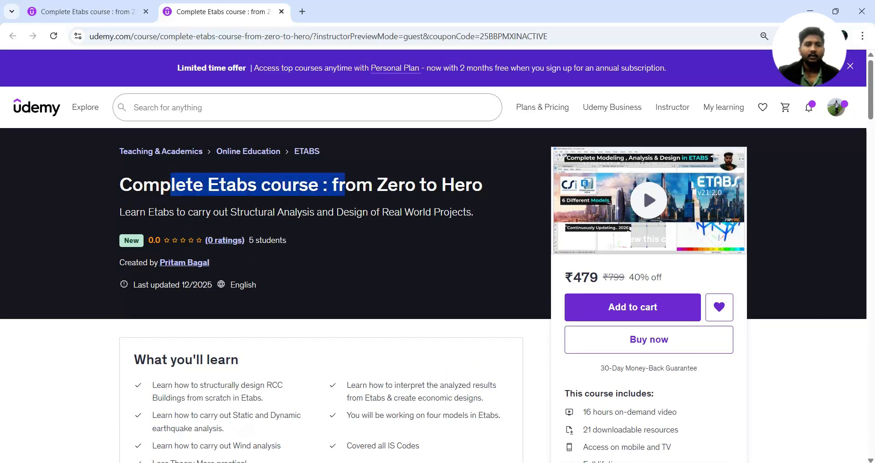
{"action": "left_click", "coordinate": [316, 220]}
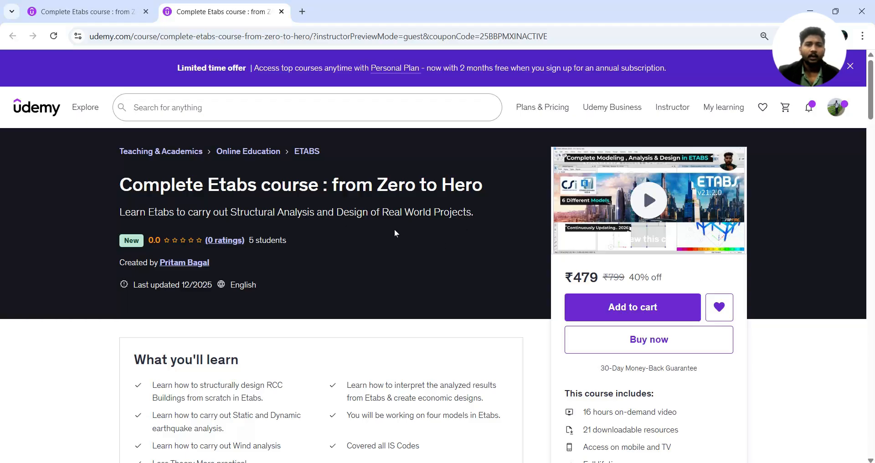
Look over the course content and highlight the coupon code in the Description section
{"action": "scroll", "coordinate": [395, 230], "scroll_direction": "down", "scroll_amount": 12}
{"action": "scroll", "coordinate": [392, 304], "scroll_direction": "down", "scroll_amount": 12}
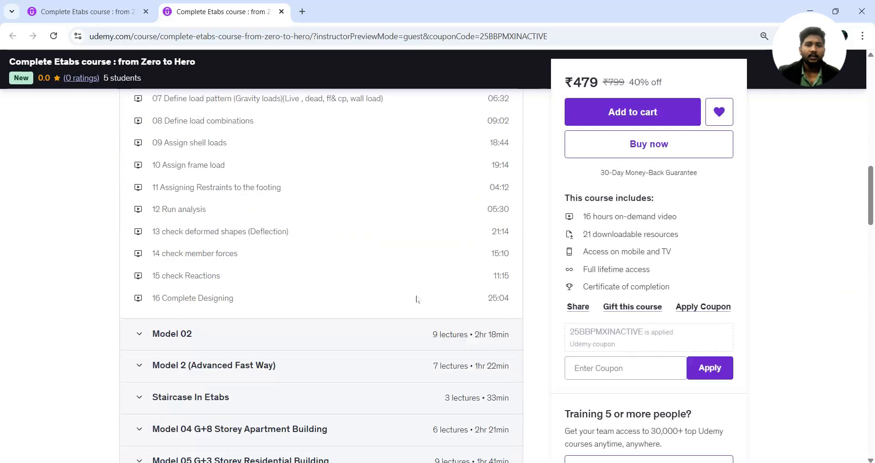
{"action": "scroll", "coordinate": [414, 299], "scroll_direction": "up", "scroll_amount": 10}
{"action": "scroll", "coordinate": [472, 294], "scroll_direction": "up", "scroll_amount": 12}
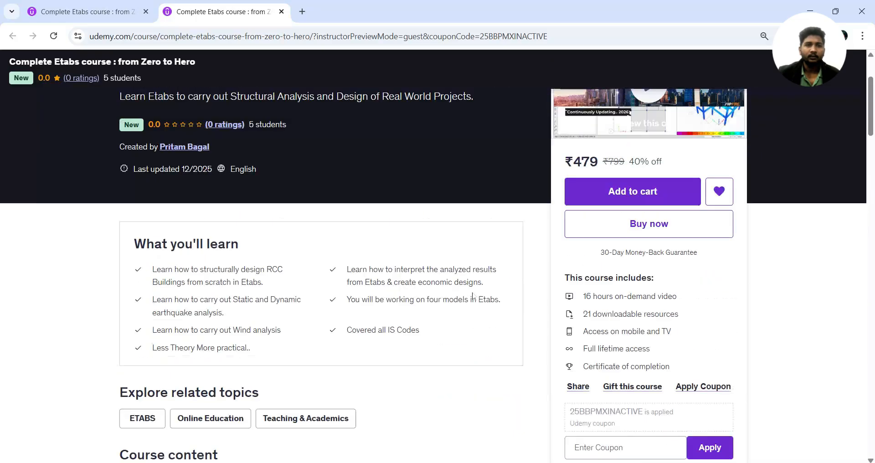
{"action": "scroll", "coordinate": [501, 264], "scroll_direction": "down", "scroll_amount": 12}
{"action": "scroll", "coordinate": [494, 254], "scroll_direction": "down", "scroll_amount": 12}
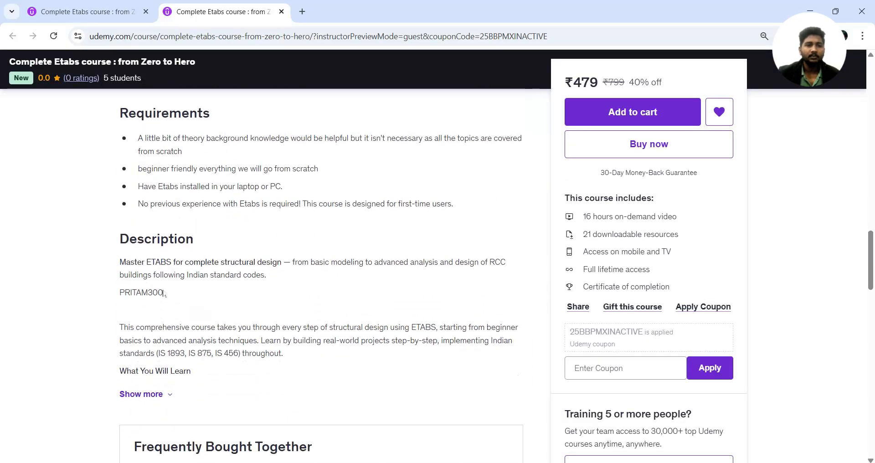
{"action": "left_click_drag", "start_coordinate": [118, 297], "coordinate": [183, 297]}
{"action": "left_click", "coordinate": [168, 294]}
{"action": "double_click", "coordinate": [166, 294]}
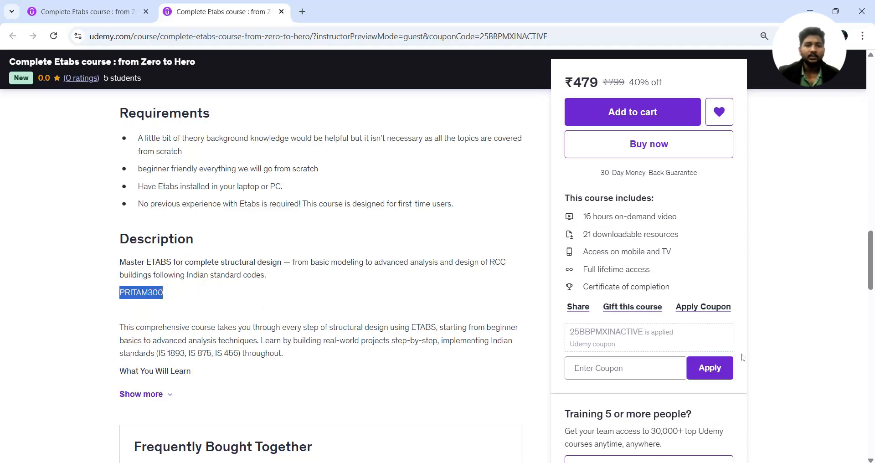
Highlight the full course title in the header and collapse the Introduction Model 01 section
{"action": "scroll", "coordinate": [372, 336], "scroll_direction": "up", "scroll_amount": 7}
{"action": "scroll", "coordinate": [372, 336], "scroll_direction": "up", "scroll_amount": 15}
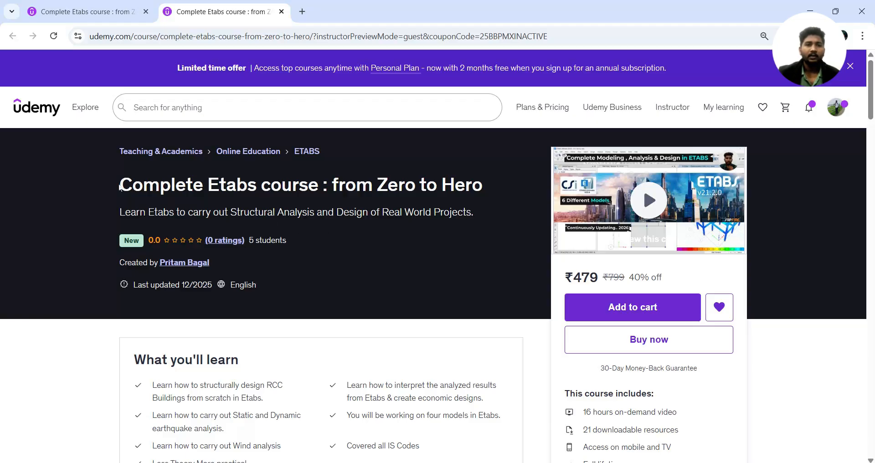
{"action": "left_click_drag", "start_coordinate": [119, 181], "coordinate": [486, 174]}
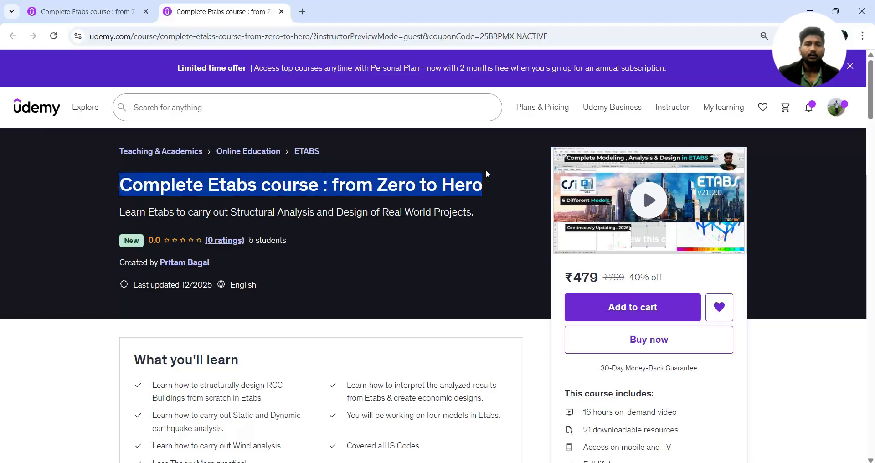
{"action": "scroll", "coordinate": [365, 219], "scroll_direction": "down", "scroll_amount": 10}
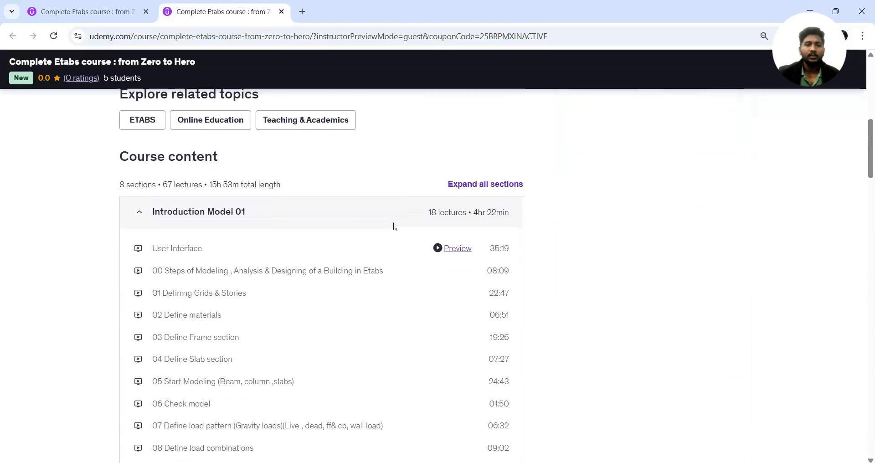
{"action": "scroll", "coordinate": [456, 182], "scroll_direction": "up", "scroll_amount": 8}
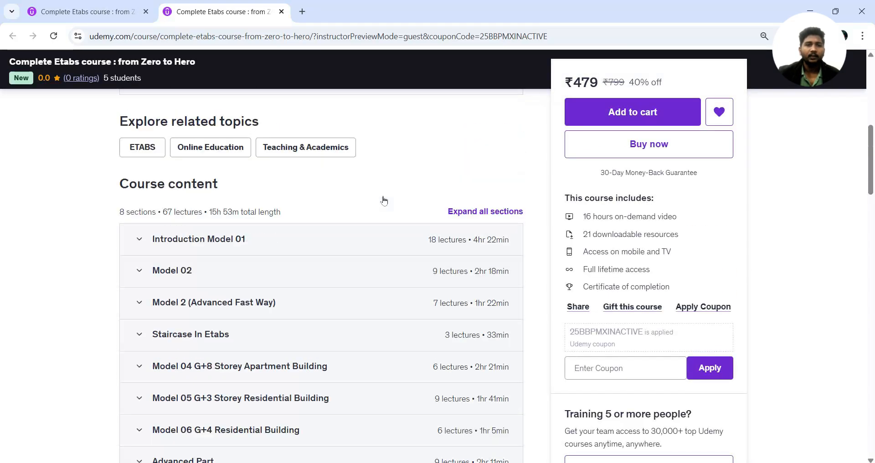
Highlight the discounted ₹479 price of the course, clear the selection, and highlight the price again
{"action": "scroll", "coordinate": [455, 182], "scroll_direction": "up", "scroll_amount": 2}
{"action": "left_click_drag", "start_coordinate": [597, 274], "coordinate": [425, 278]}
{"action": "left_click", "coordinate": [420, 277]}
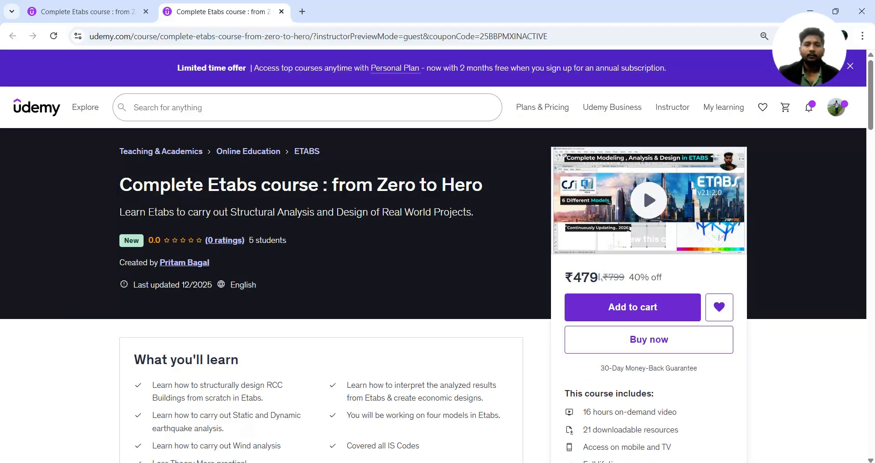
{"action": "left_click_drag", "start_coordinate": [600, 278], "coordinate": [564, 278]}
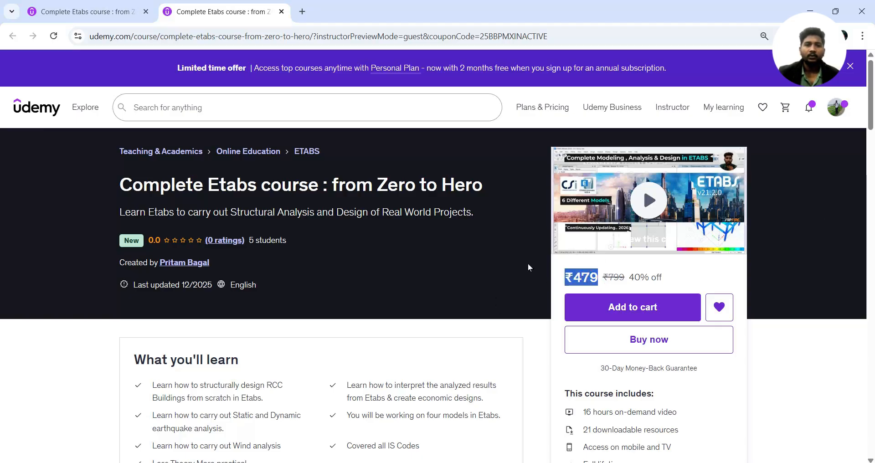
{"action": "left_click", "coordinate": [592, 270]}
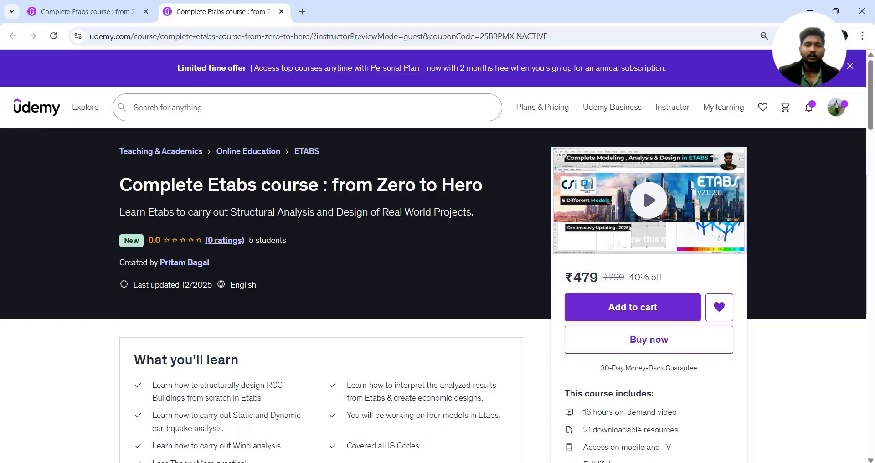
{"action": "double_click", "coordinate": [600, 279]}
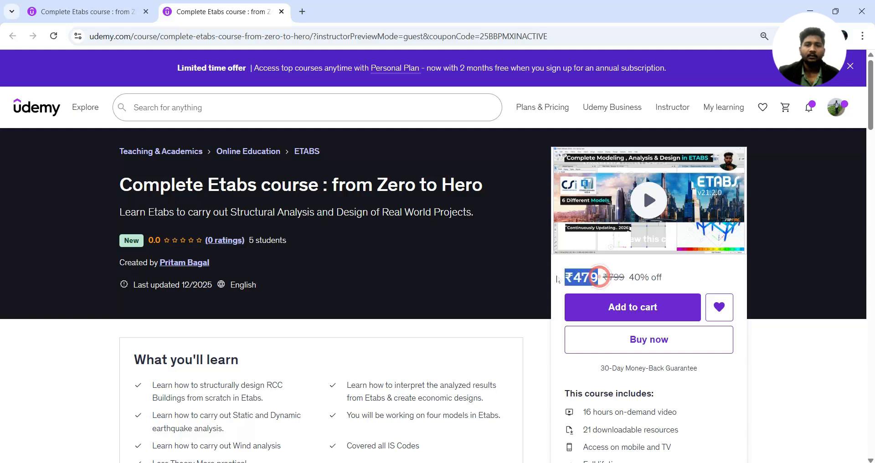
Review the section list and requirements, and highlight the coupon code below the Description's opening paragraph again
{"action": "scroll", "coordinate": [323, 294], "scroll_direction": "down", "scroll_amount": 15}
{"action": "scroll", "coordinate": [325, 275], "scroll_direction": "up", "scroll_amount": 8}
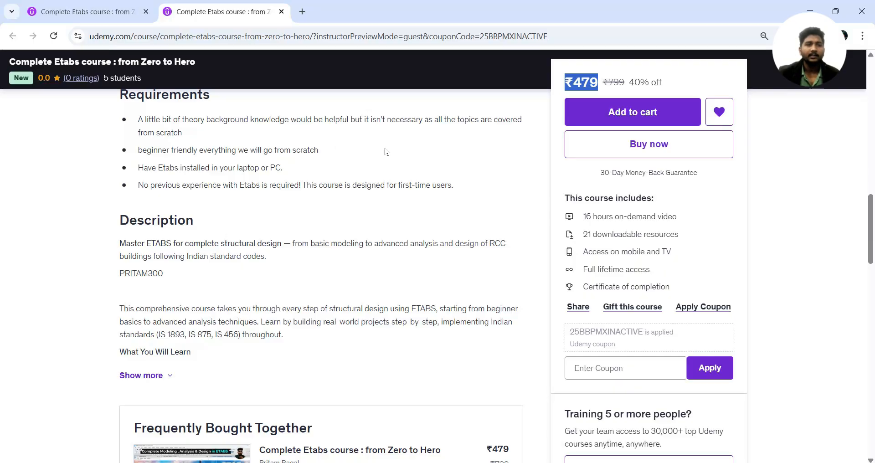
{"action": "scroll", "coordinate": [445, 293], "scroll_direction": "up", "scroll_amount": 15}
{"action": "scroll", "coordinate": [442, 288], "scroll_direction": "down", "scroll_amount": 5}
{"action": "scroll", "coordinate": [437, 284], "scroll_direction": "down", "scroll_amount": 15}
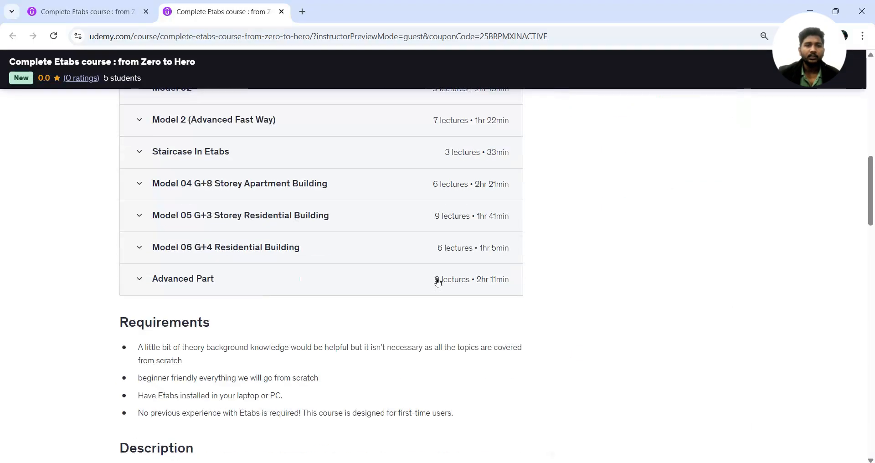
{"action": "scroll", "coordinate": [358, 245], "scroll_direction": "down", "scroll_amount": 1}
{"action": "scroll", "coordinate": [209, 176], "scroll_direction": "up", "scroll_amount": 2}
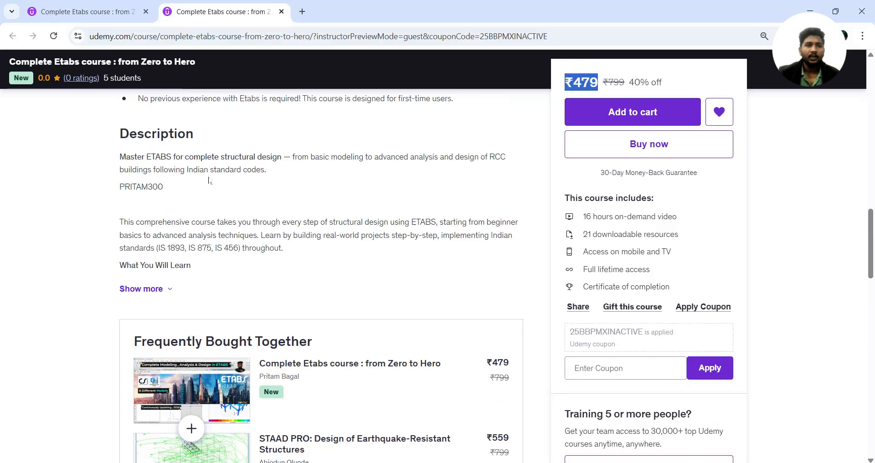
{"action": "left_click_drag", "start_coordinate": [166, 217], "coordinate": [113, 217]}
{"action": "scroll", "coordinate": [237, 223], "scroll_direction": "up", "scroll_amount": 1}
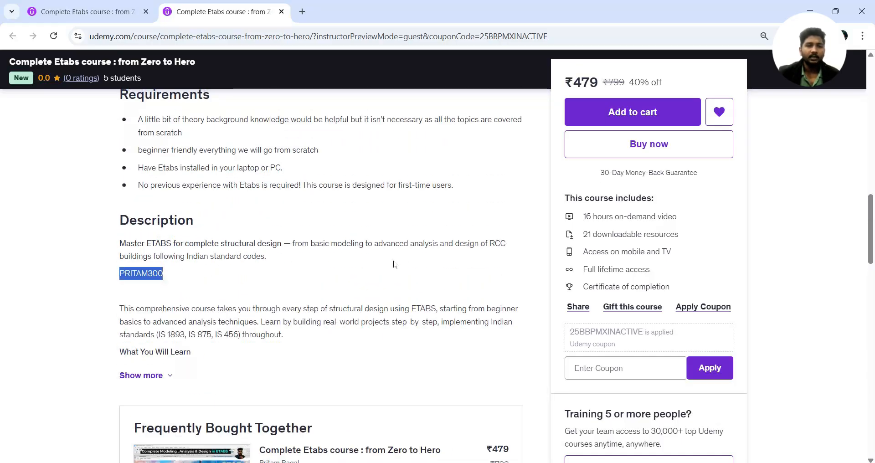
Highlight the last updated date and the course title in the header, clear the selection, and review the page's opening part
{"action": "scroll", "coordinate": [378, 305], "scroll_direction": "up", "scroll_amount": 13}
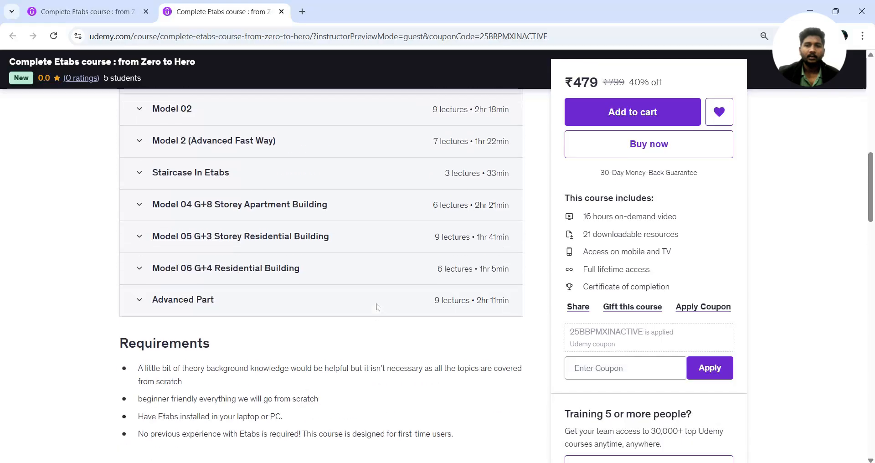
{"action": "scroll", "coordinate": [383, 303], "scroll_direction": "down", "scroll_amount": 3}
{"action": "scroll", "coordinate": [390, 305], "scroll_direction": "up", "scroll_amount": 5}
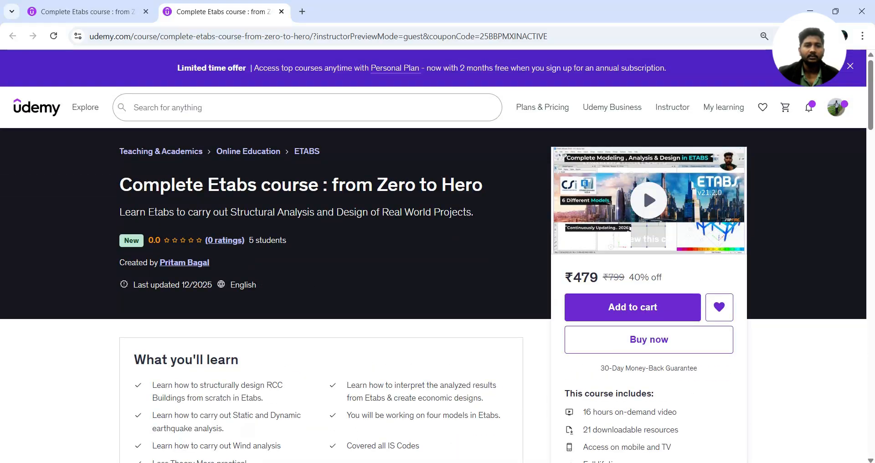
{"action": "left_click_drag", "start_coordinate": [213, 285], "coordinate": [128, 299]}
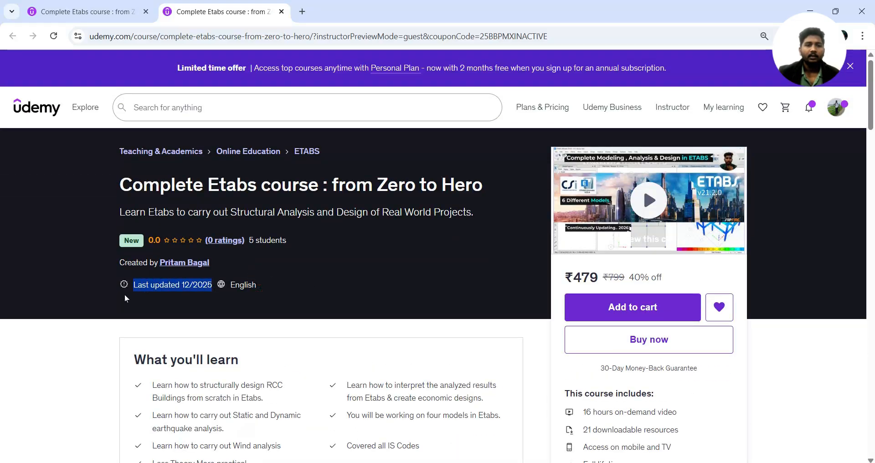
{"action": "left_click_drag", "start_coordinate": [117, 185], "coordinate": [299, 185]}
{"action": "left_click", "coordinate": [402, 208]}
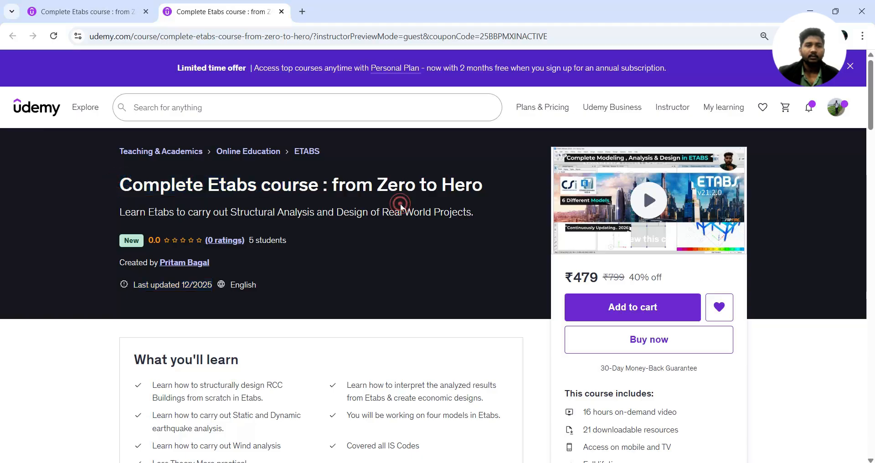
{"action": "scroll", "coordinate": [535, 191], "scroll_direction": "down", "scroll_amount": 8}
{"action": "scroll", "coordinate": [105, 119], "scroll_direction": "up", "scroll_amount": 7}
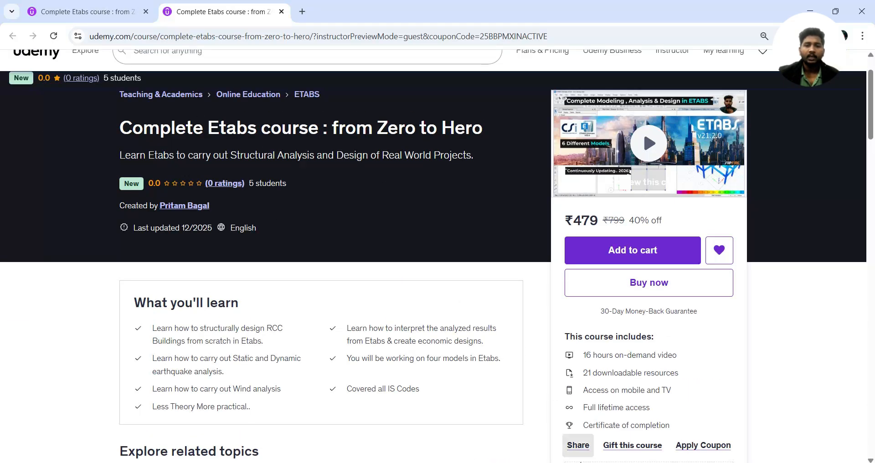
Switch to the Day 3 floor plan document in Canva and review its opening headings and cover image
{"action": "left_click", "coordinate": [563, 426]}
{"action": "scroll", "coordinate": [743, 274], "scroll_direction": "down", "scroll_amount": 4}
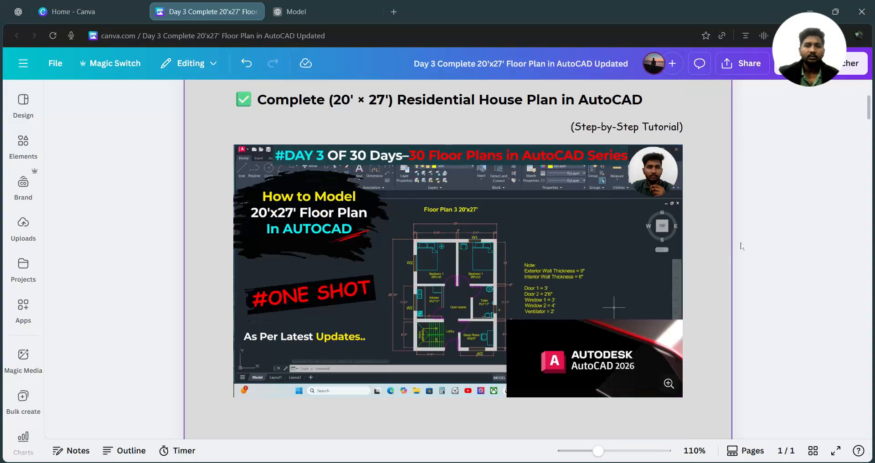
{"action": "scroll", "coordinate": [743, 274], "scroll_direction": "up", "scroll_amount": 3}
{"action": "scroll", "coordinate": [746, 274], "scroll_direction": "down", "scroll_amount": 1}
{"action": "scroll", "coordinate": [746, 274], "scroll_direction": "up", "scroll_amount": 2}
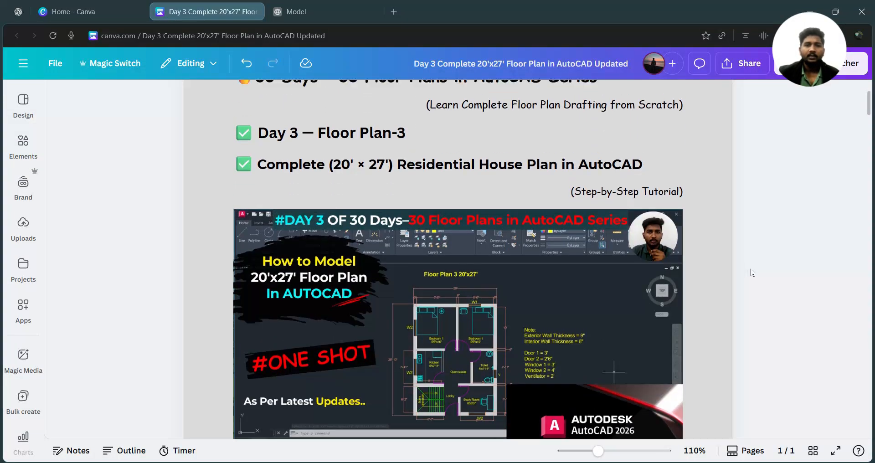